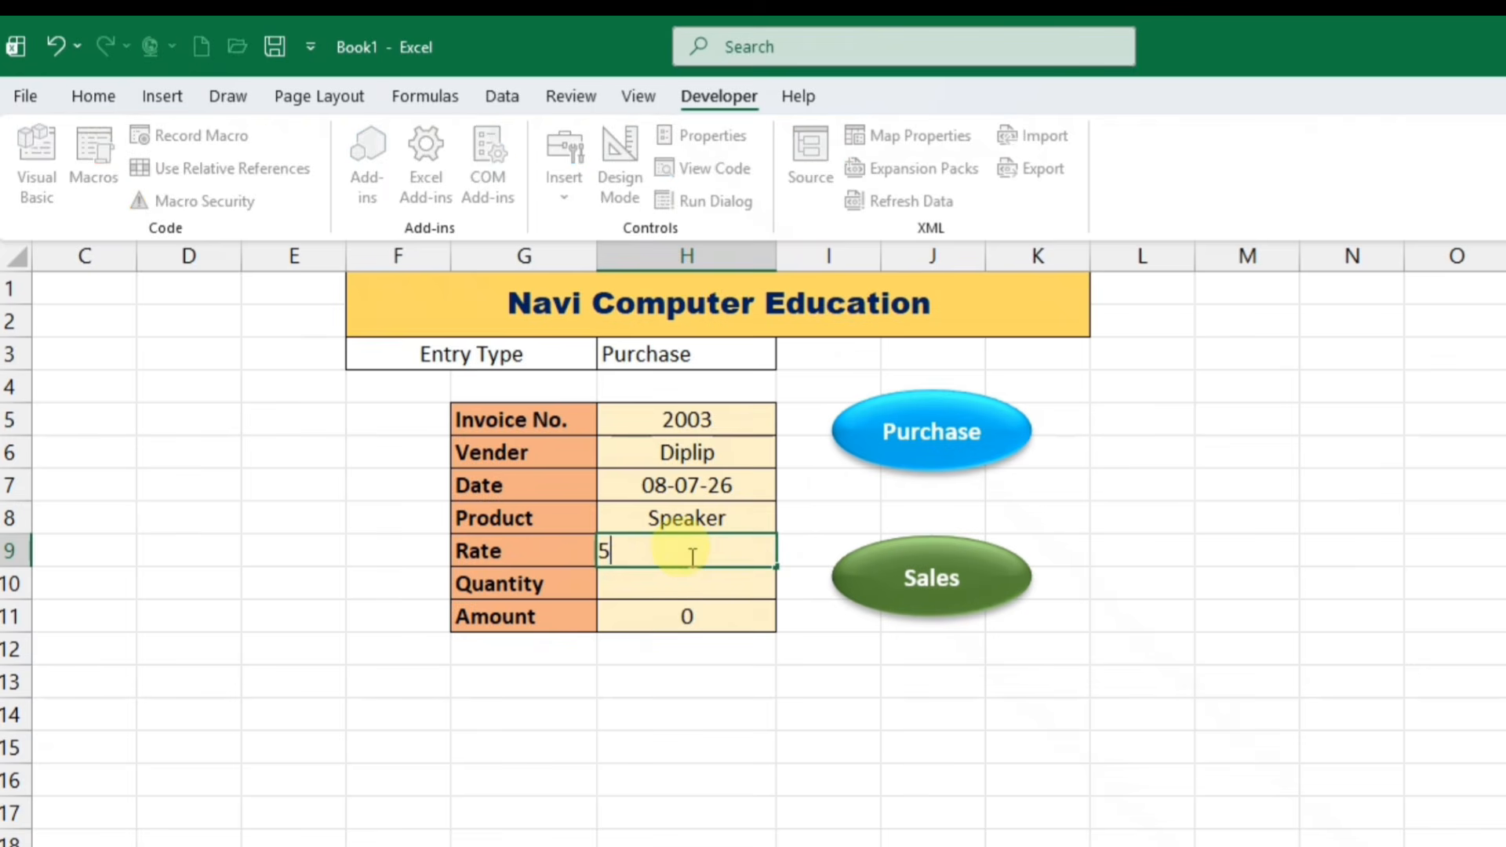
# Set the invoice's rate to 500 and quantity to 10, and submit the entry as a Purchase
pyautogui.write('00')
pyautogui.press('Return')
pyautogui.write('10')
pyautogui.press('Return')
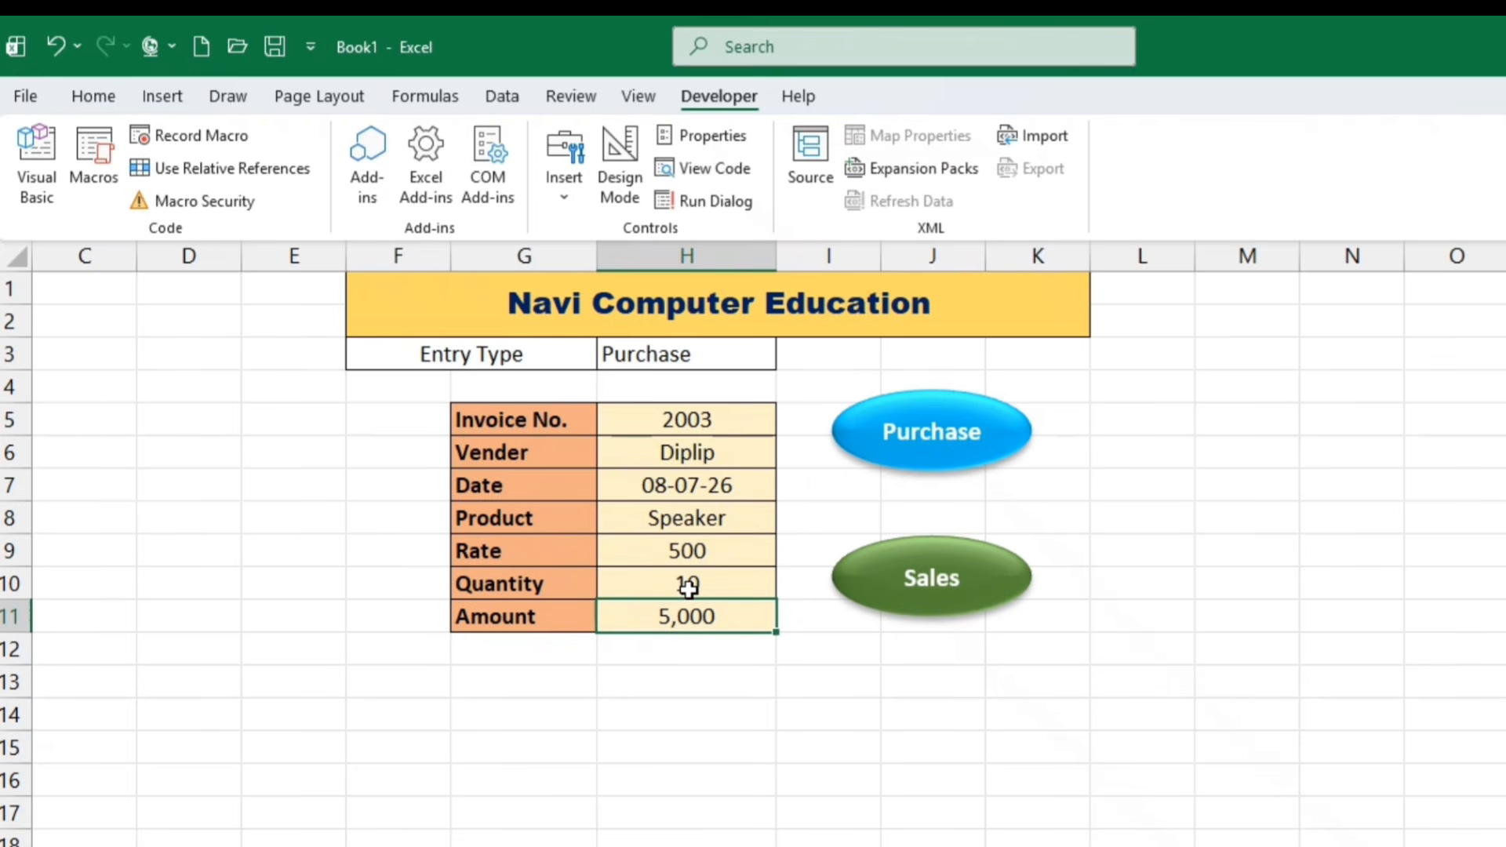
pyautogui.click(934, 431)
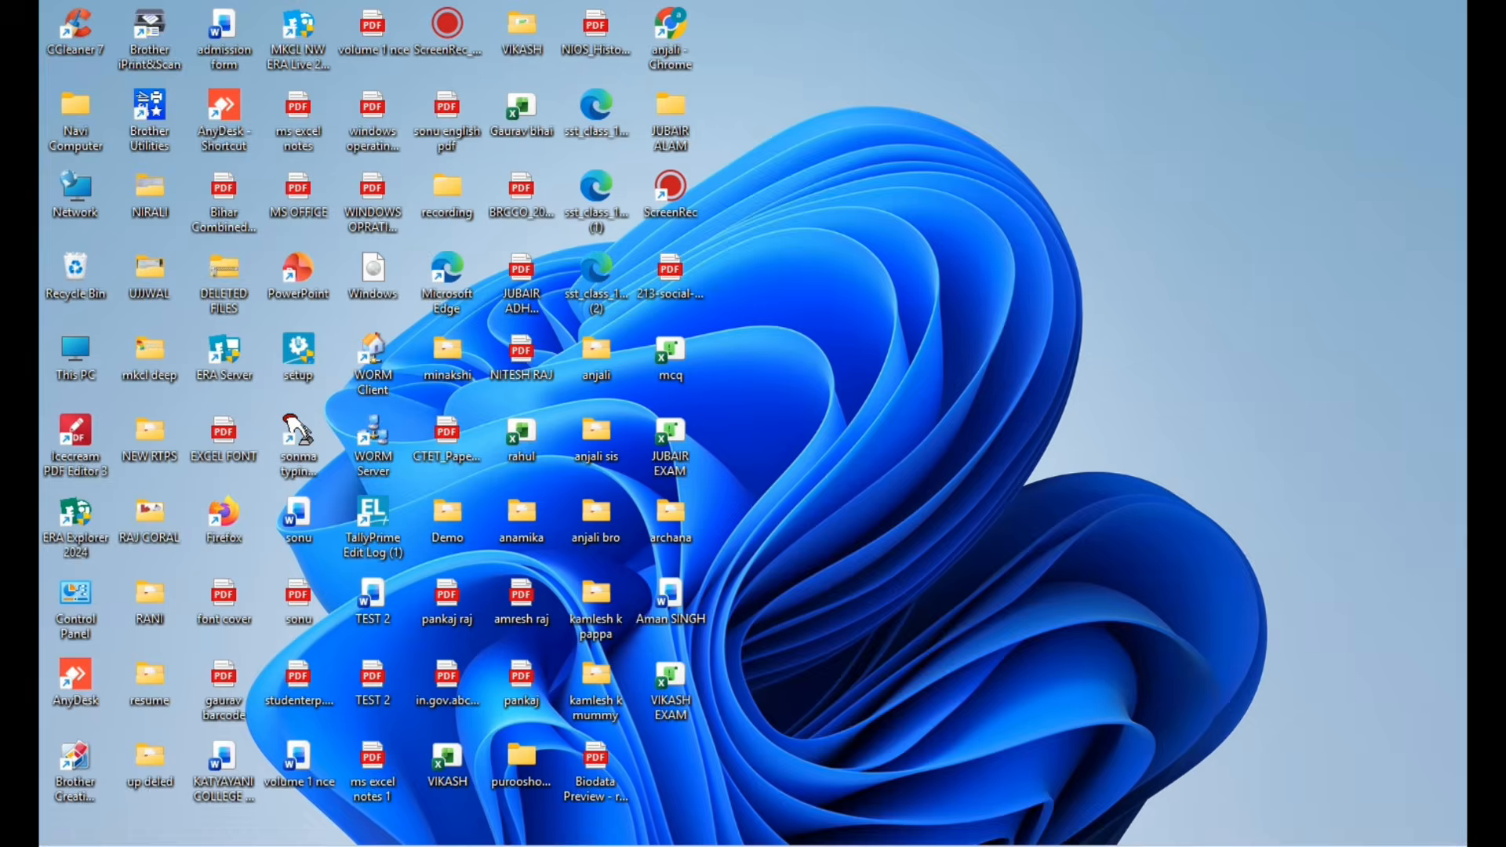
# Launch Excel and open a new blank workbook
pyautogui.click(551, 838)
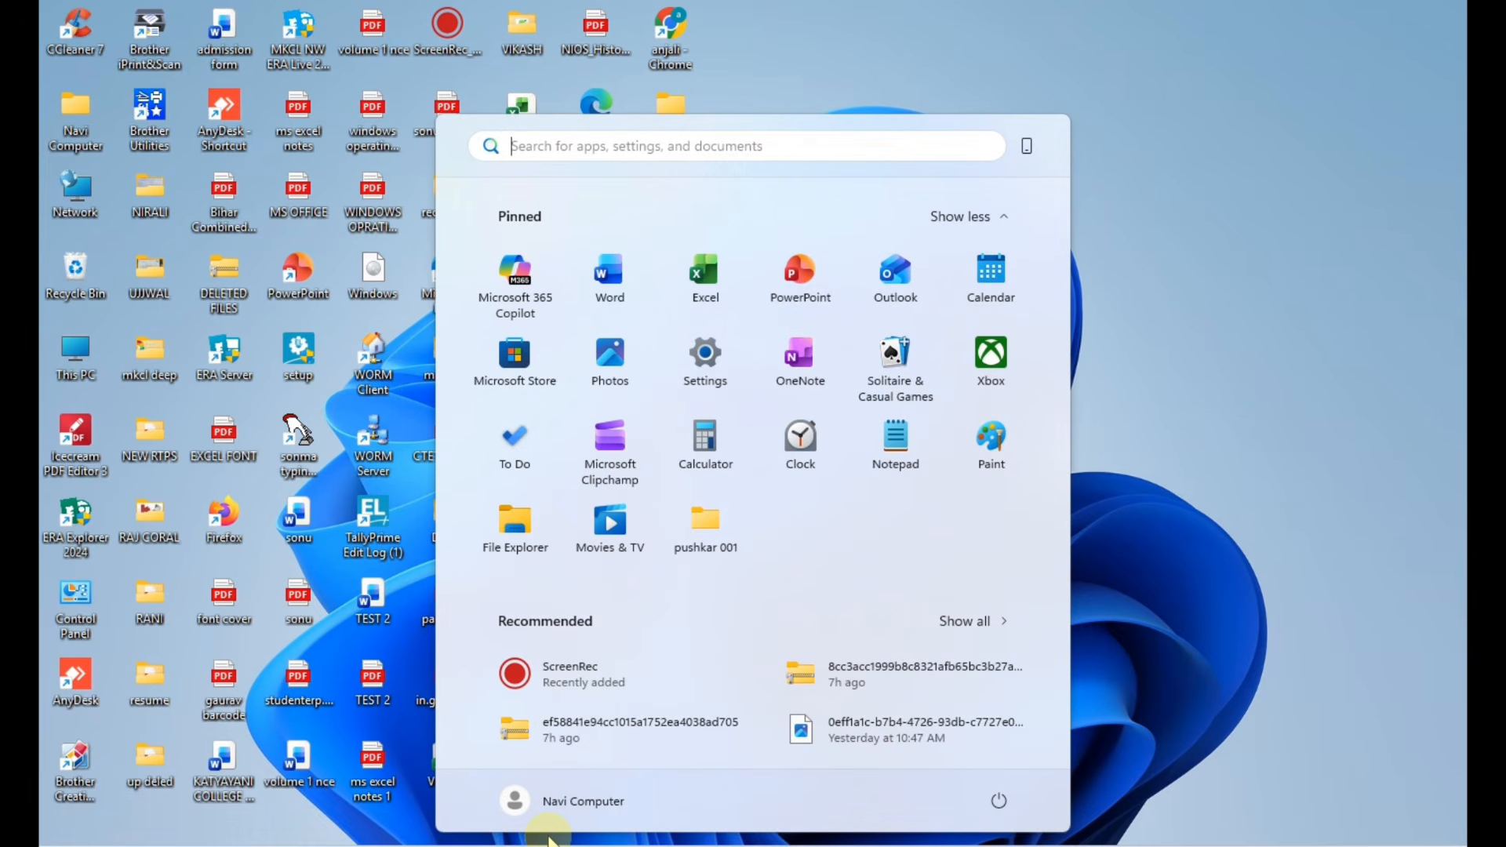
pyautogui.click(707, 295)
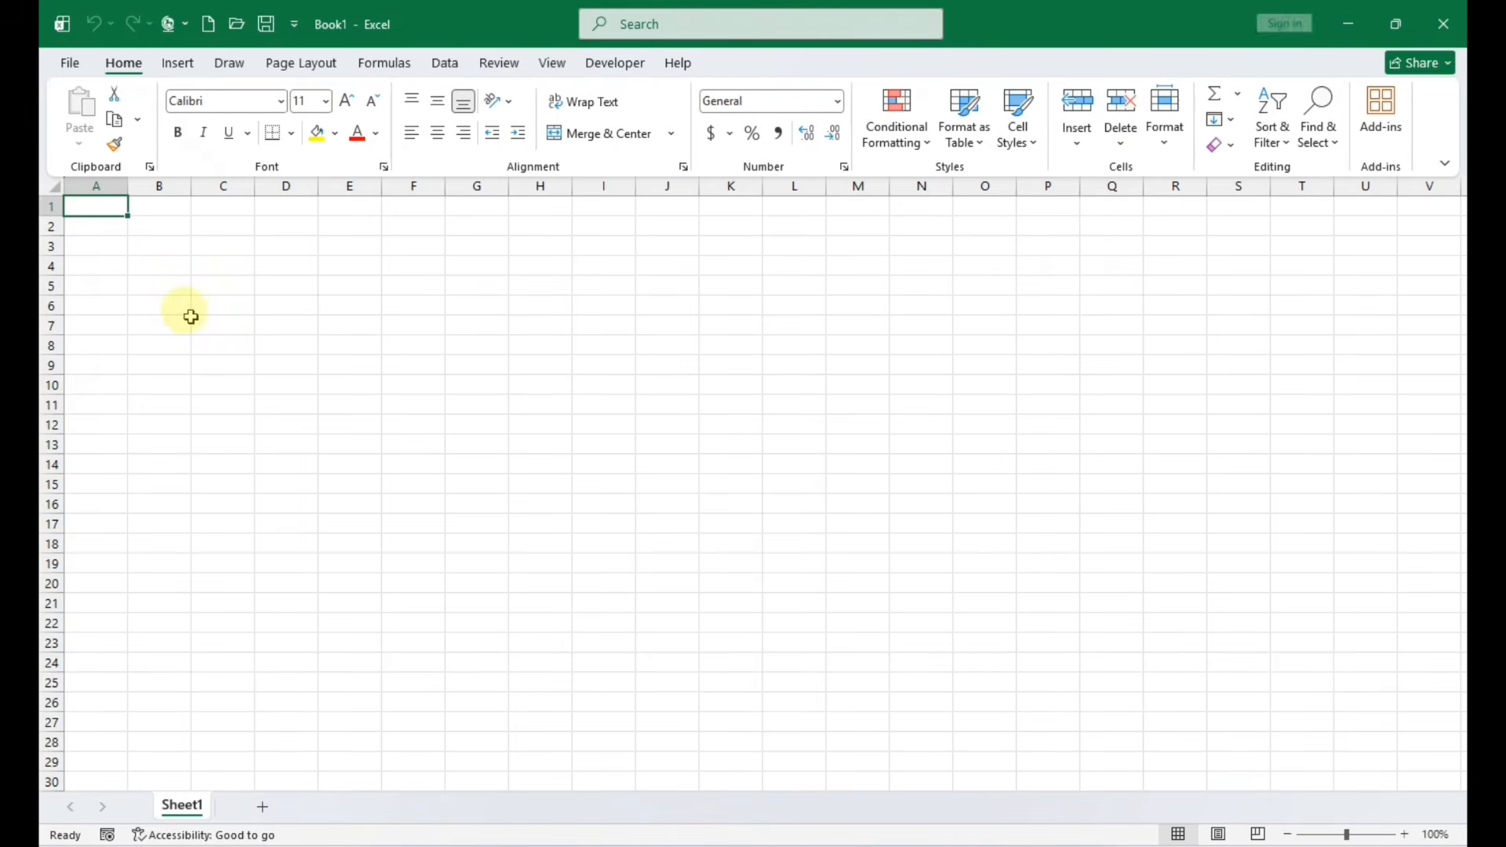
pyautogui.click(185, 317)
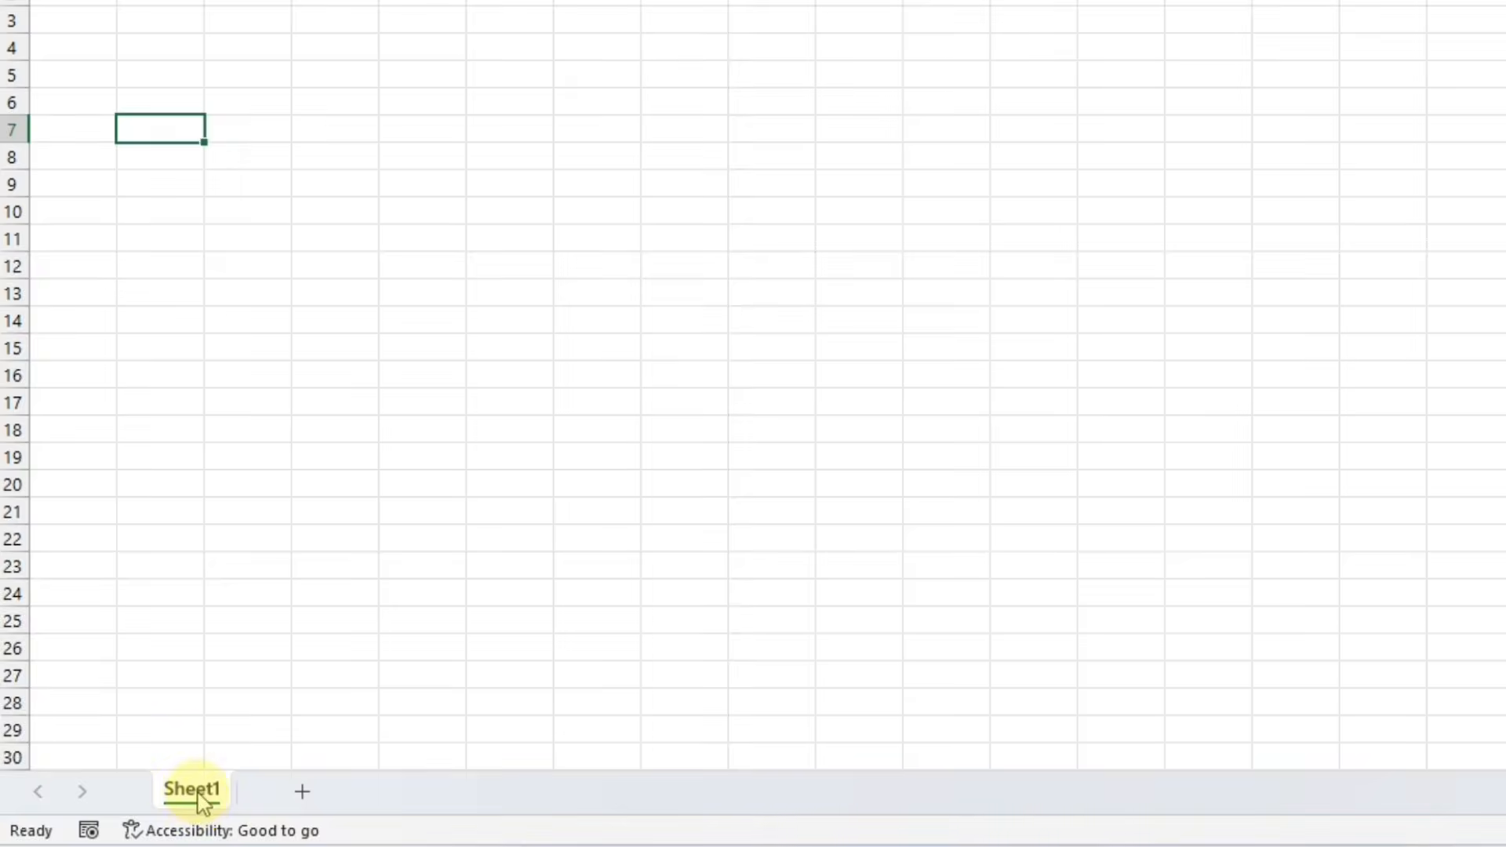
# Rename the worksheet Sheet1 as Invoice
pyautogui.rightClick(182, 807)
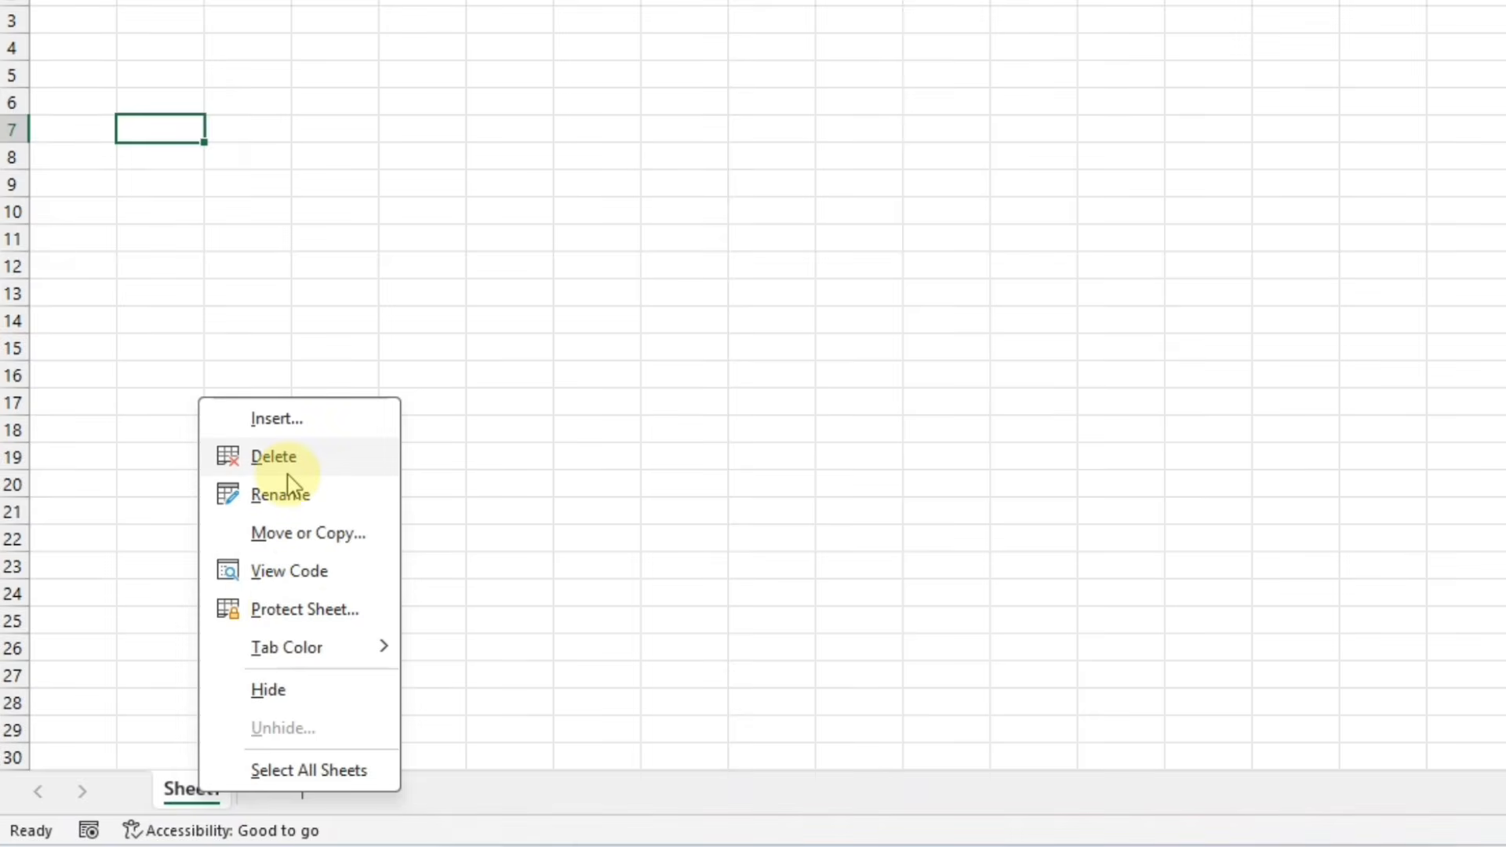
pyautogui.click(279, 496)
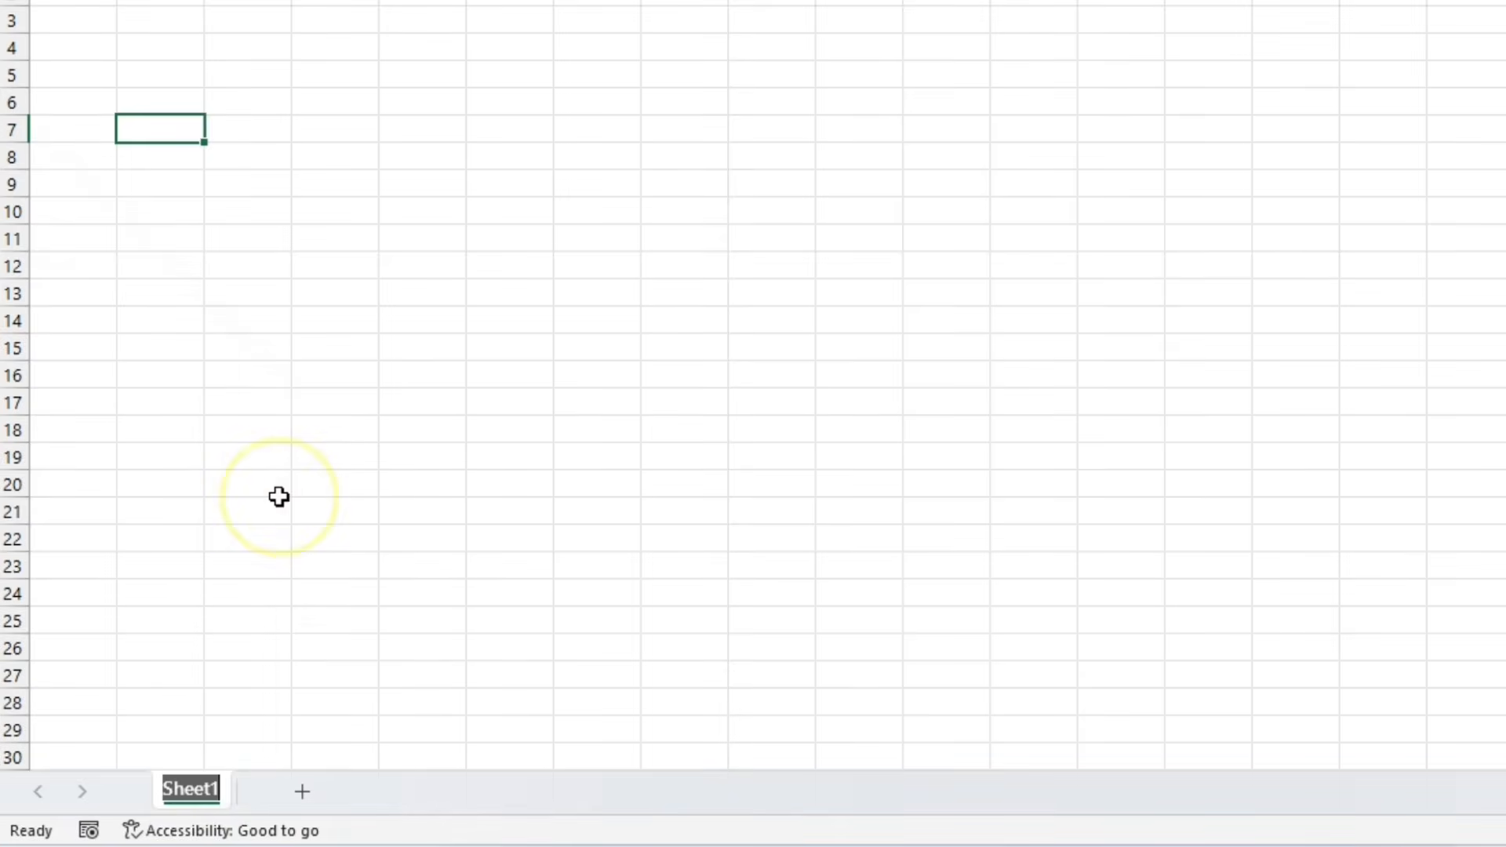
pyautogui.press('BackSpace')
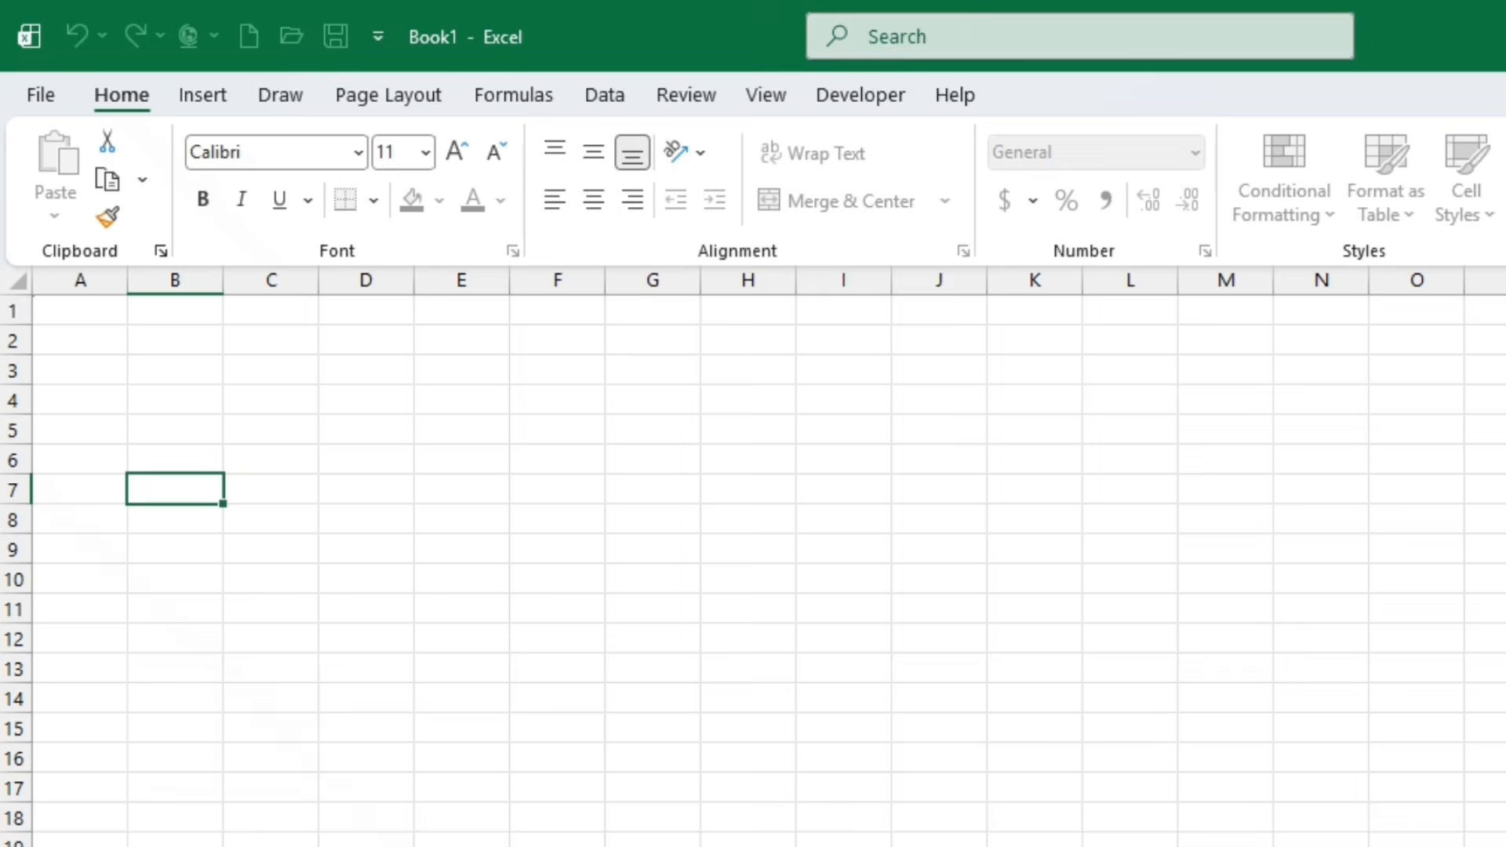
pyautogui.click(975, 437)
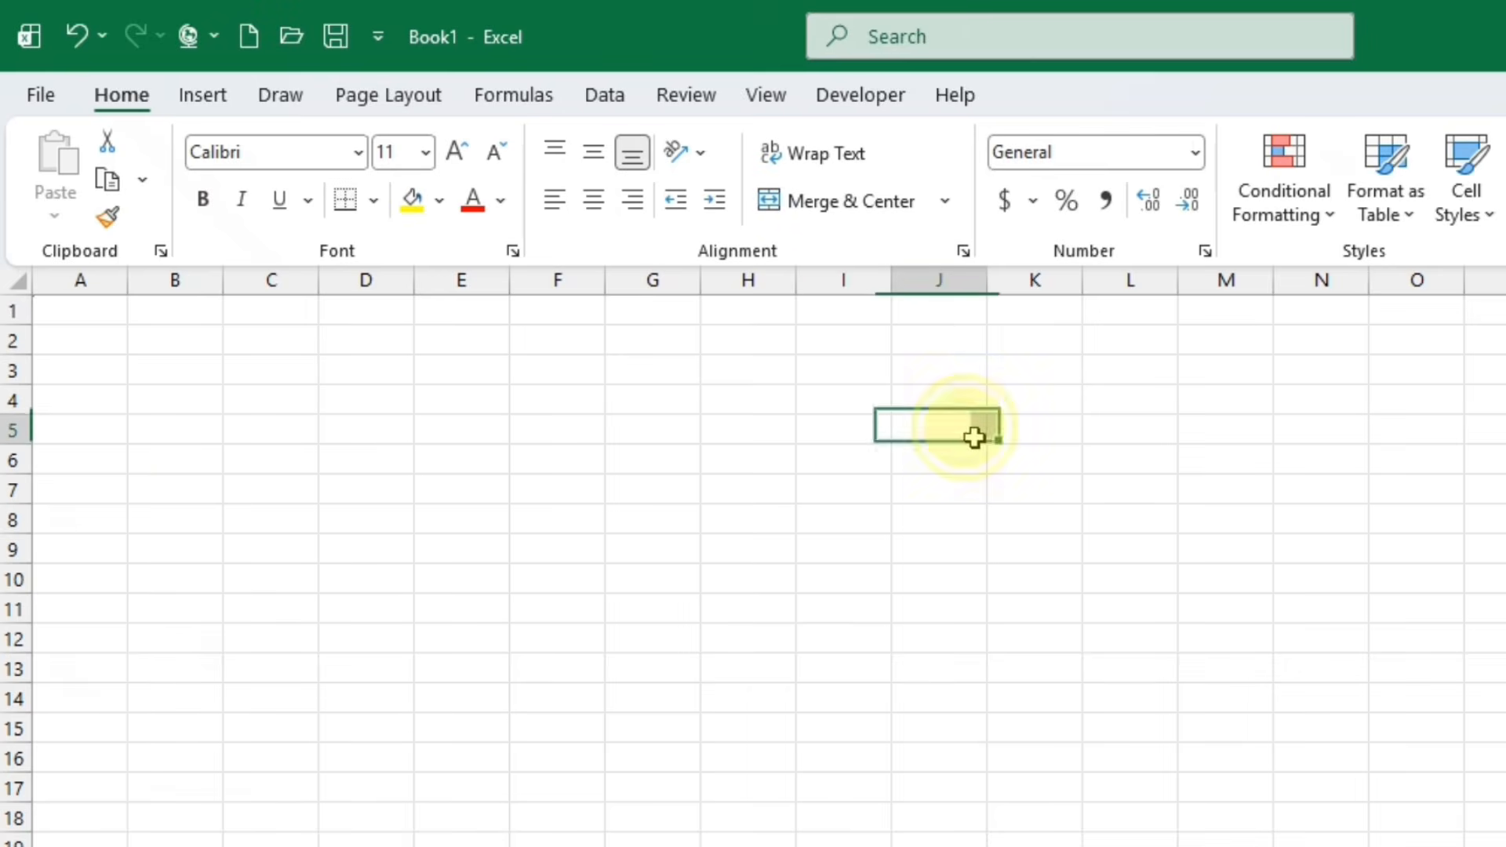
# Merge and center the range F1:K2 for the sheet title
pyautogui.moveTo(583, 303); pyautogui.dragTo(1051, 330)
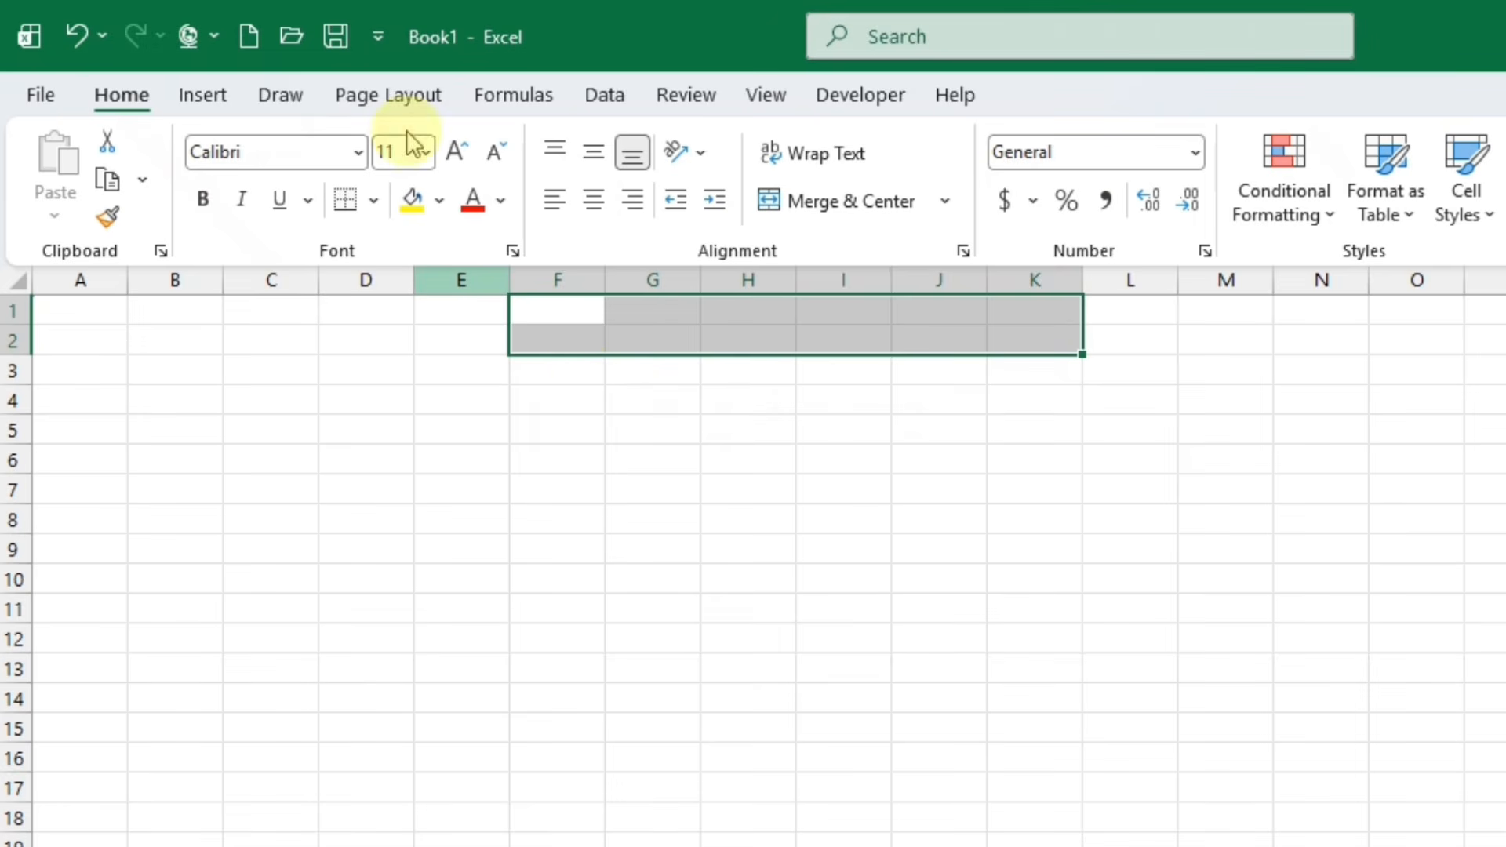
pyautogui.click(945, 203)
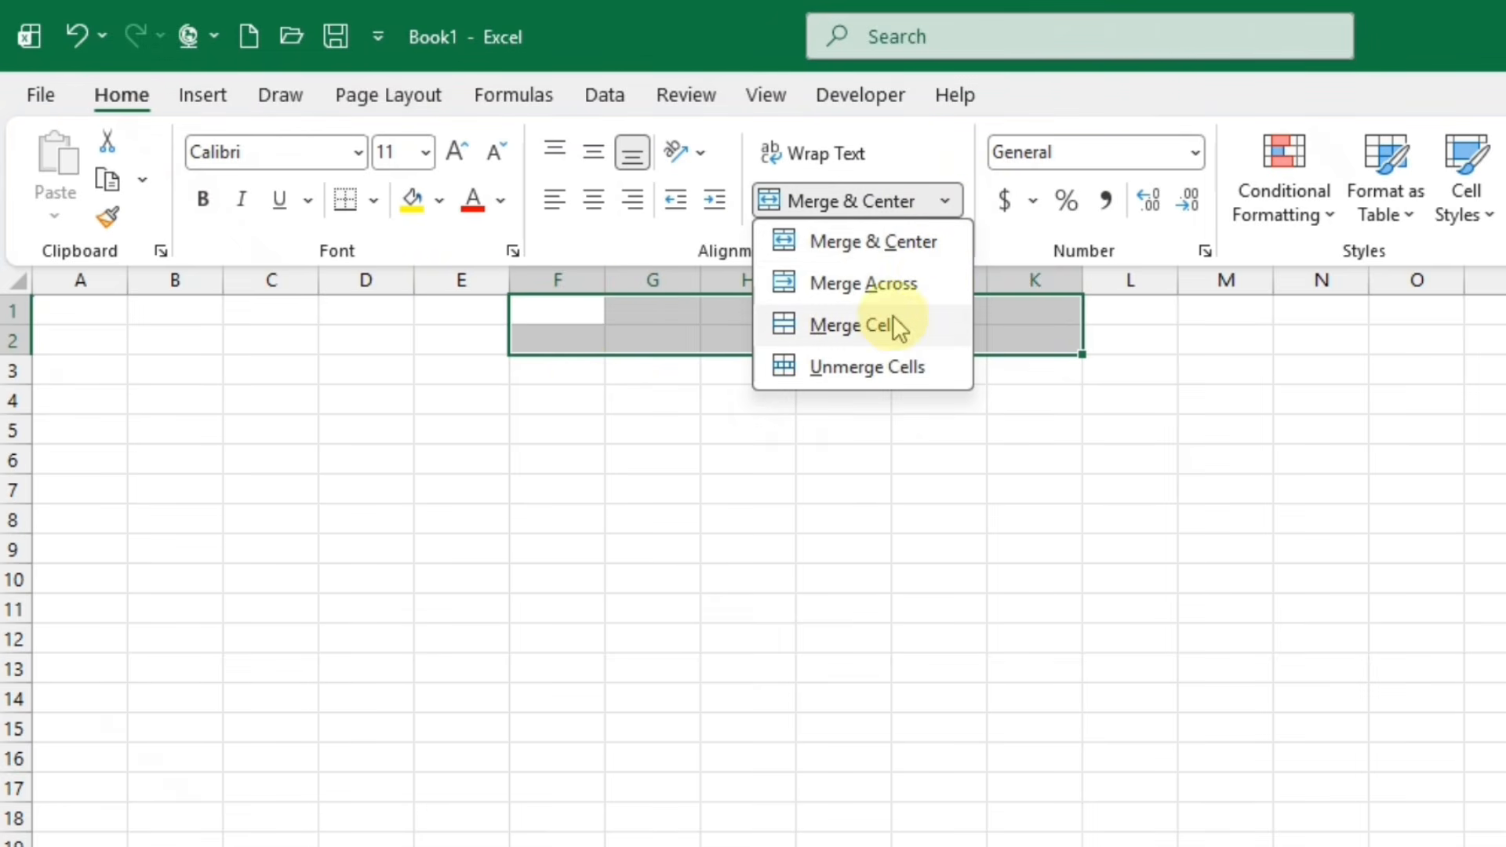
pyautogui.click(896, 248)
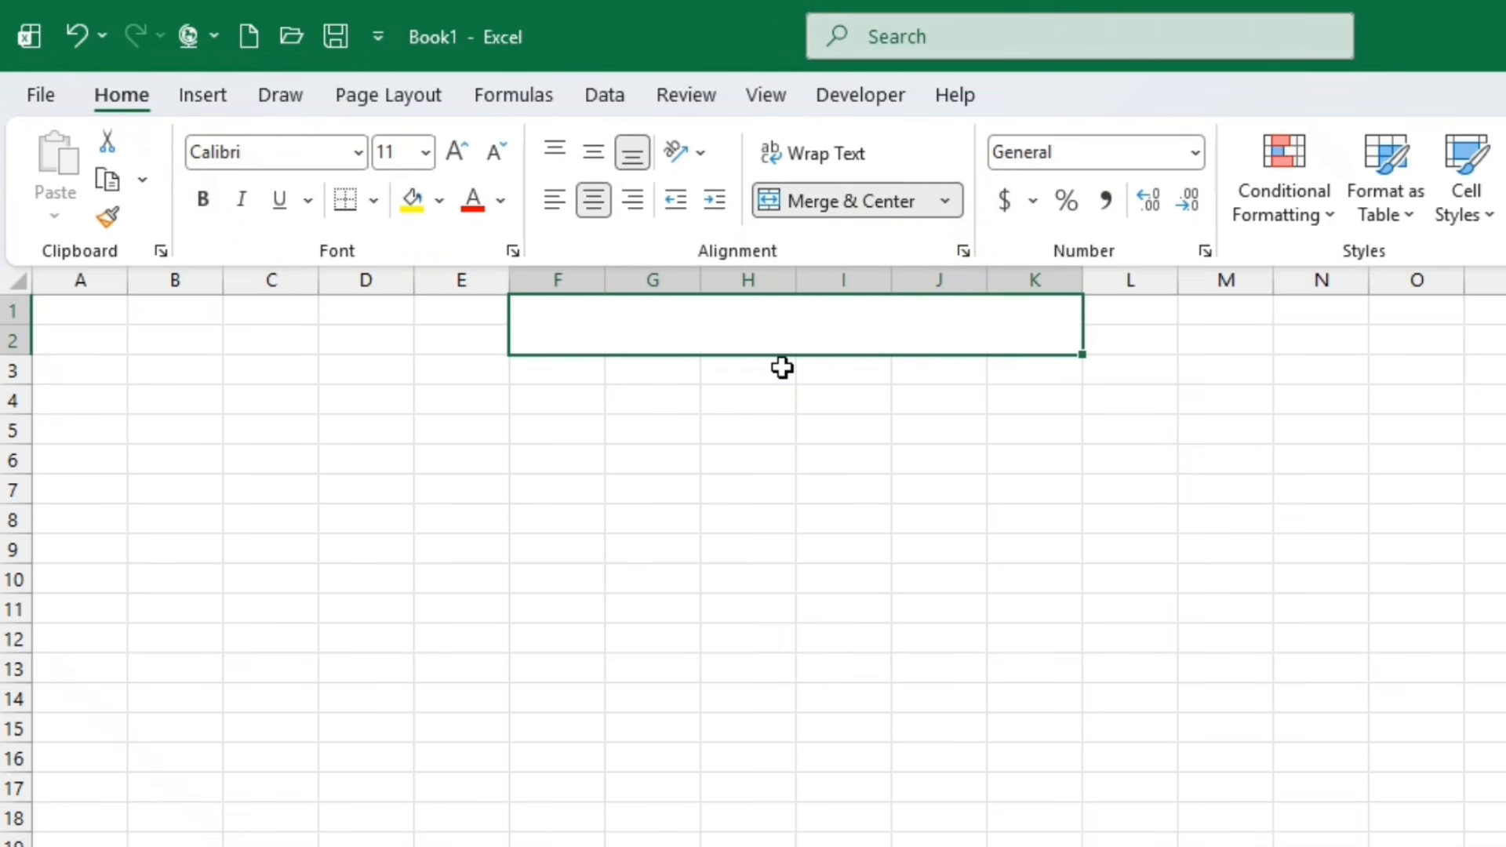
# Enter the title Navi Computer Education in the merged cell F1:K2
pyautogui.write('Na')
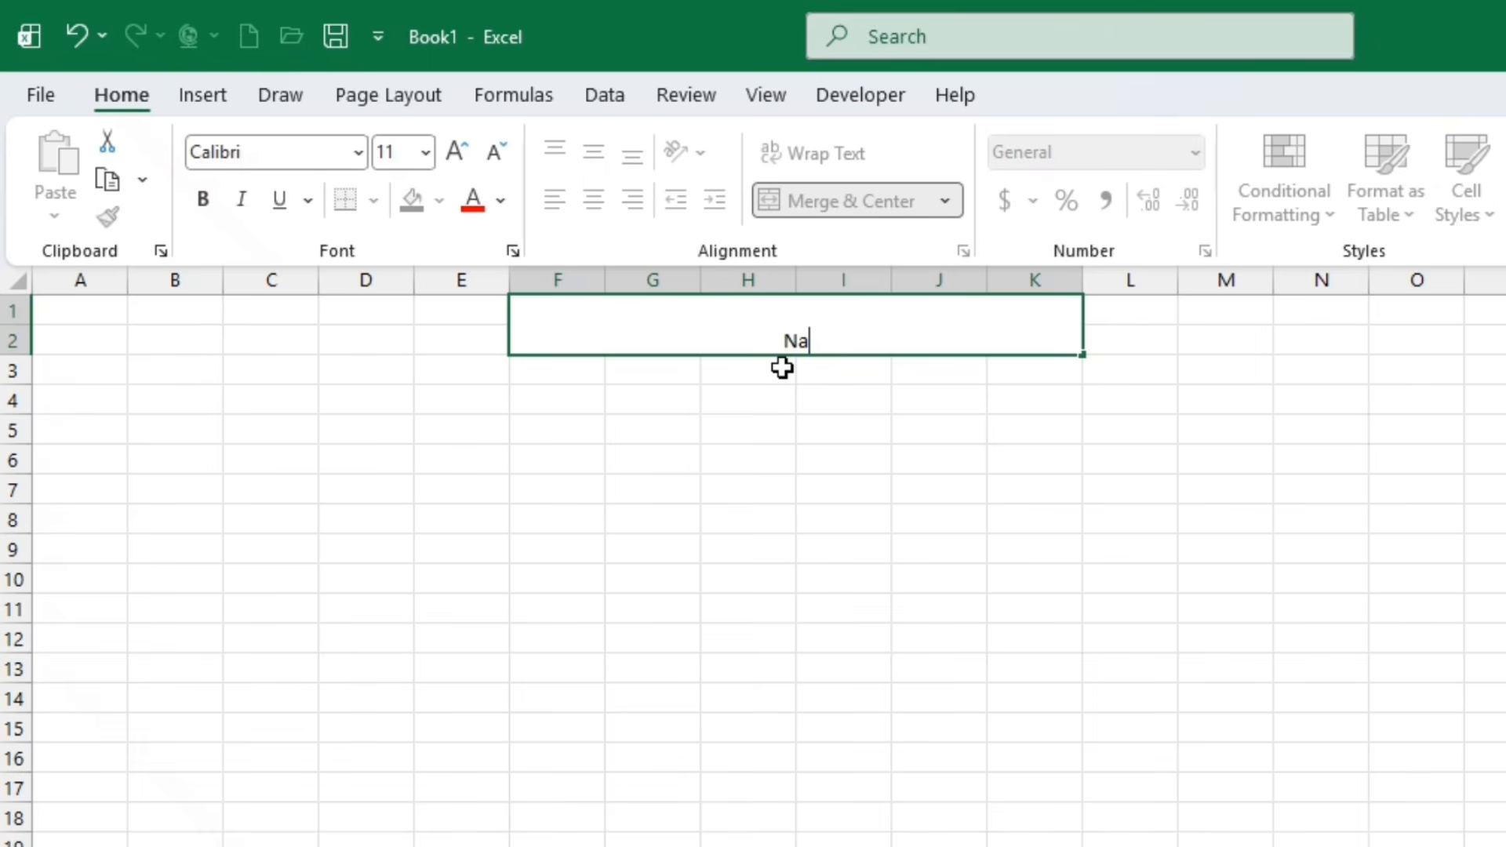
pyautogui.write('vi ')
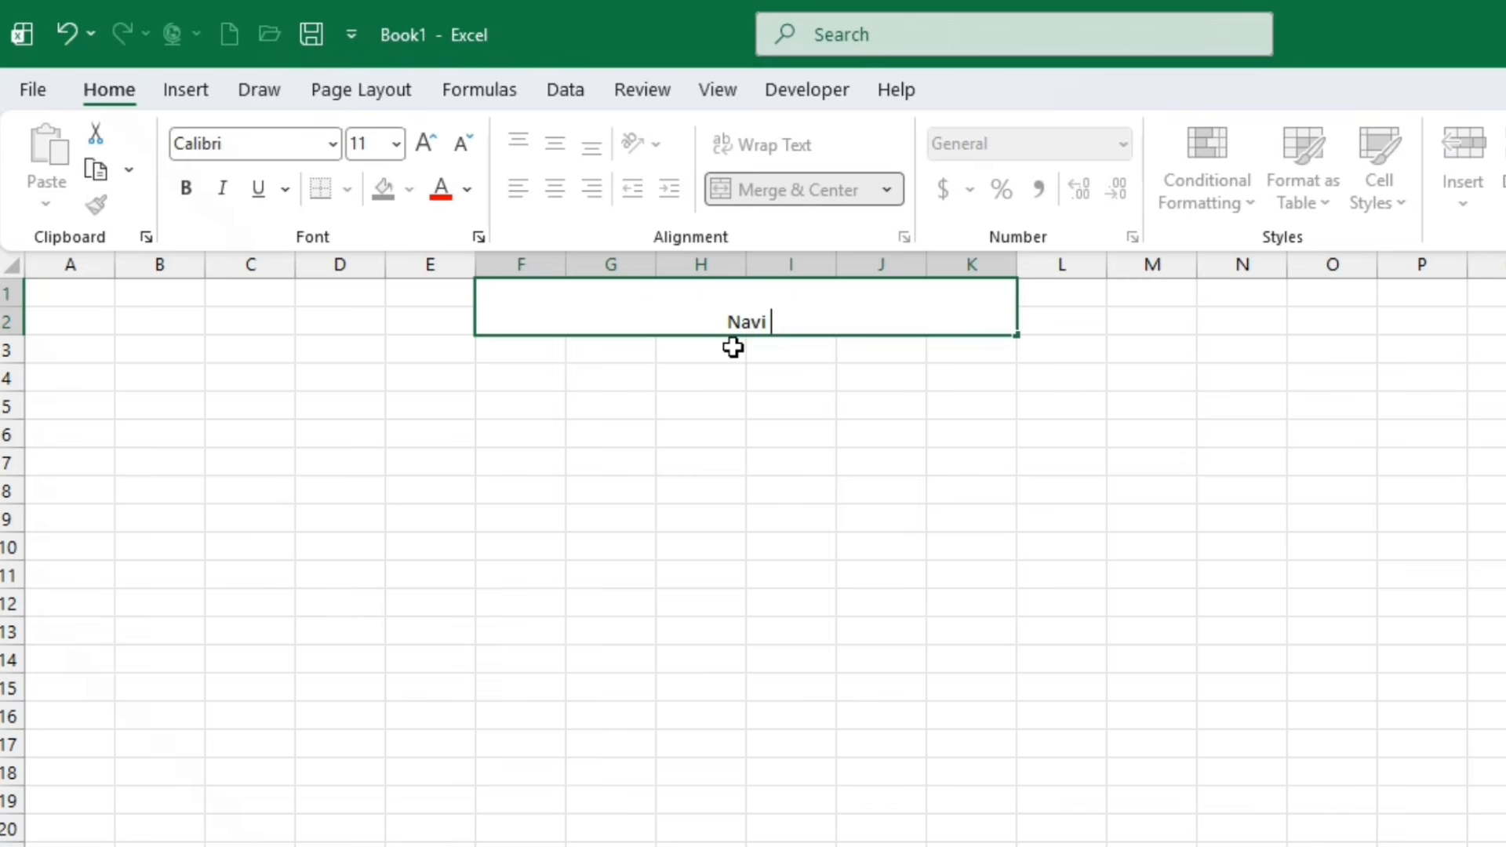
pyautogui.write('Computer Educat')
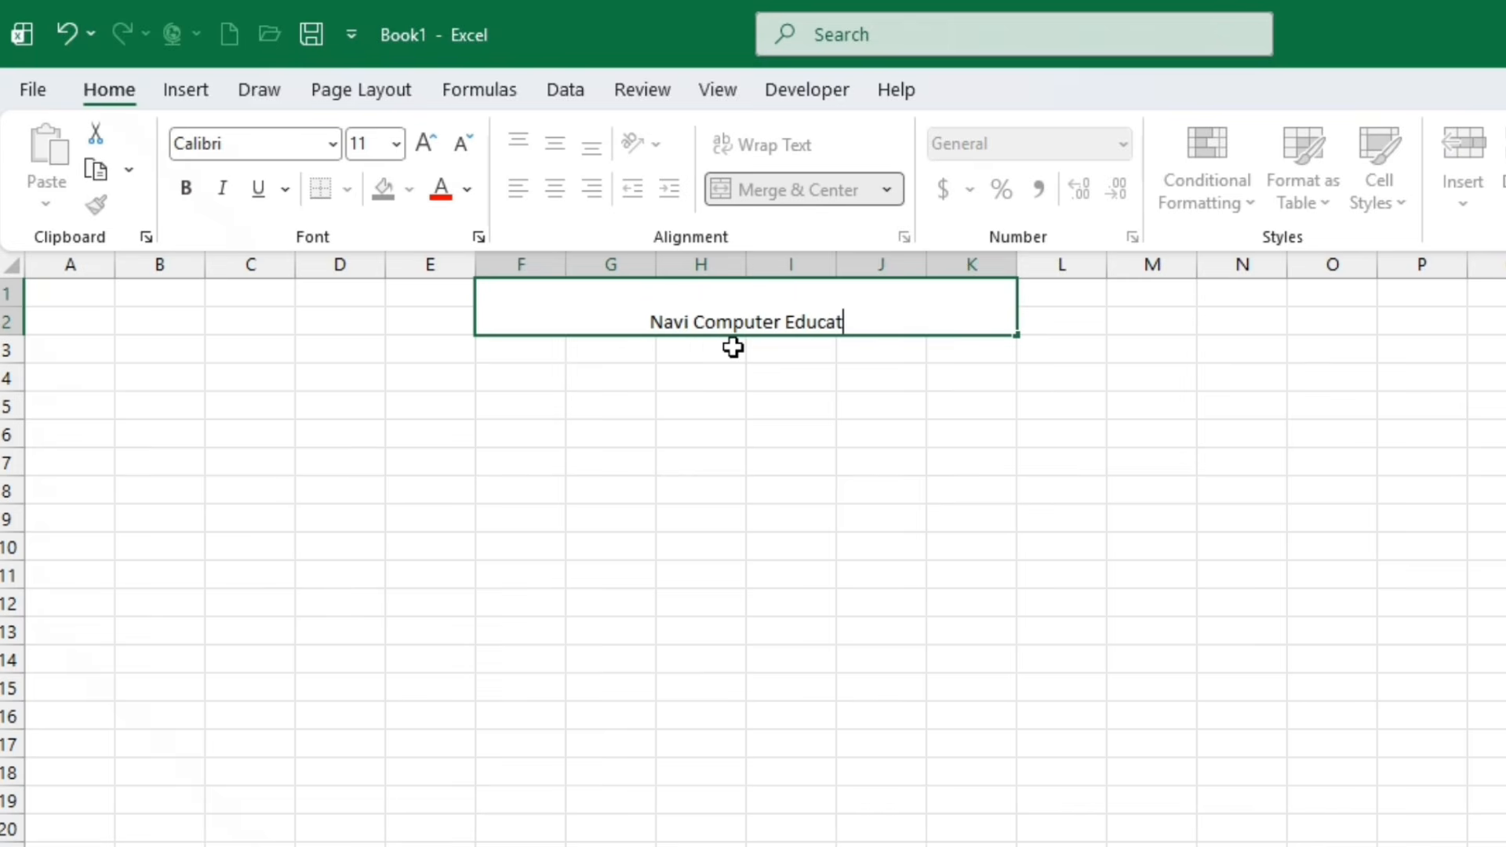
pyautogui.write('ion')
pyautogui.click(691, 378)
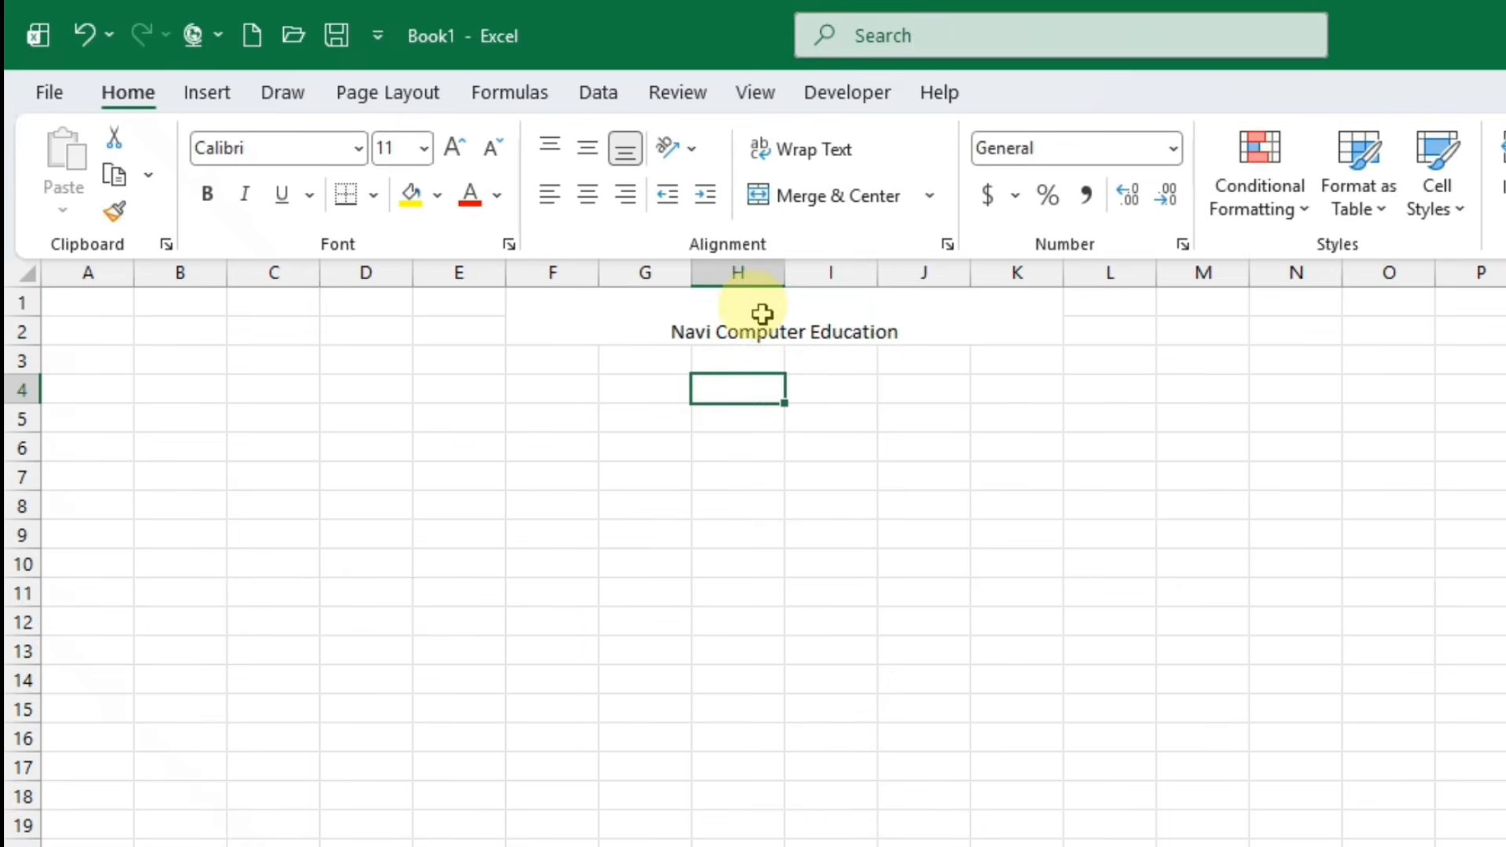
# Middle-align the title vertically and format it in Arial Black at size 14
pyautogui.click(723, 306)
pyautogui.click(590, 147)
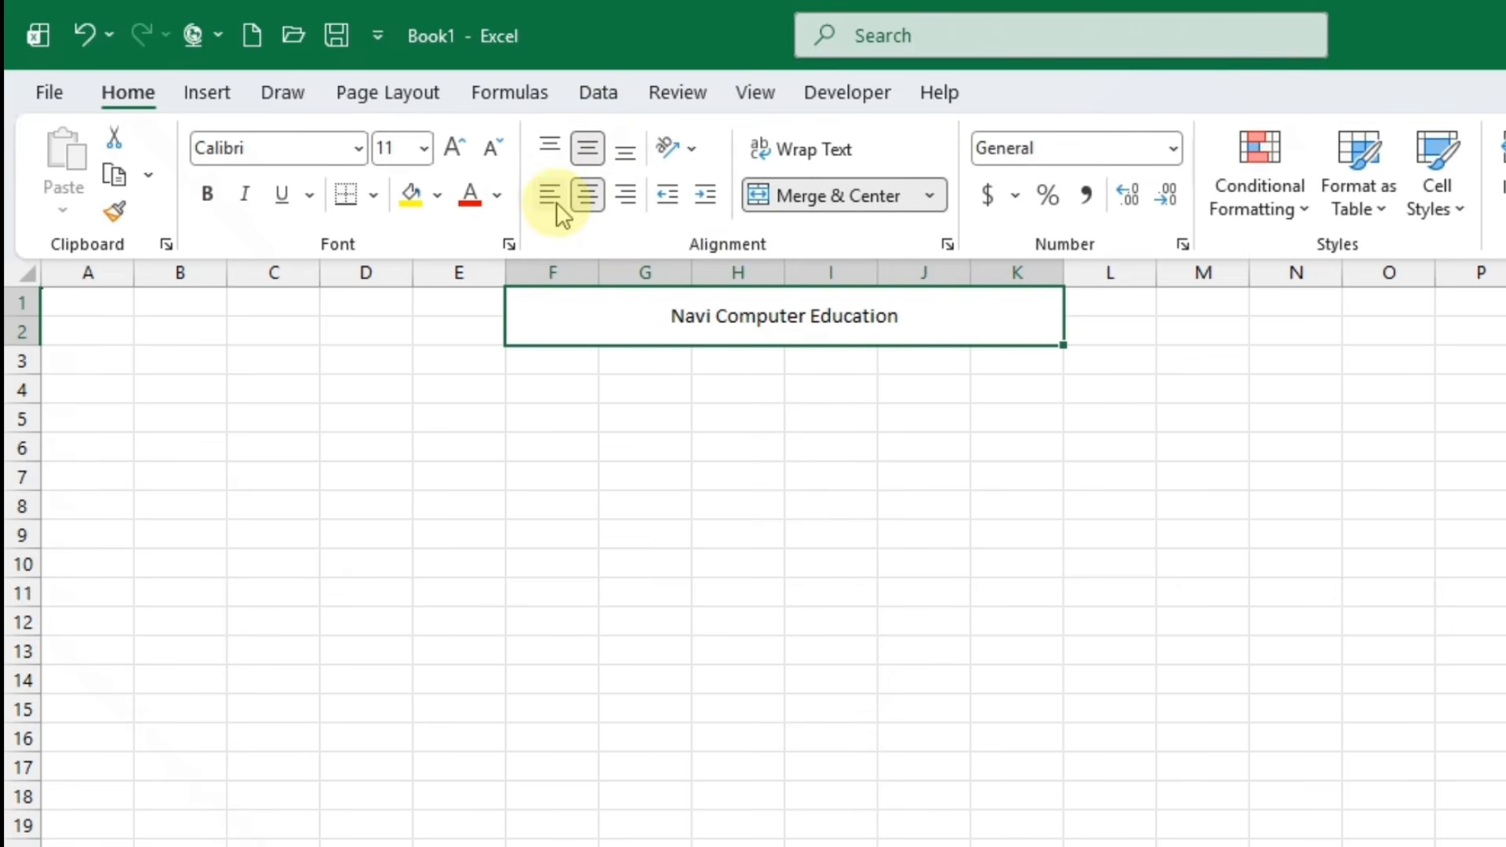
pyautogui.click(463, 157)
pyautogui.click(462, 157)
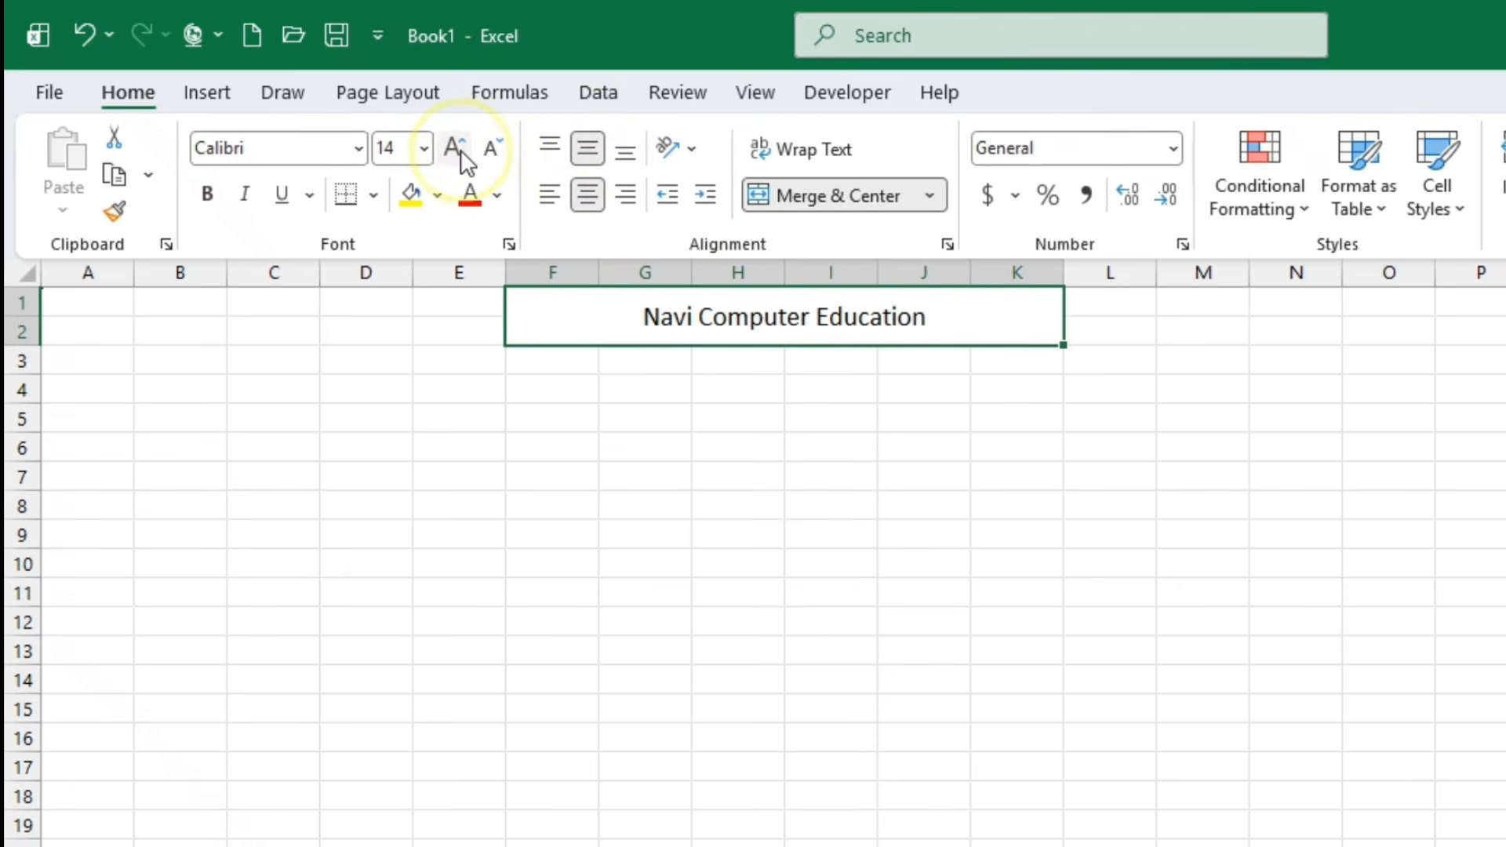
pyautogui.click(357, 149)
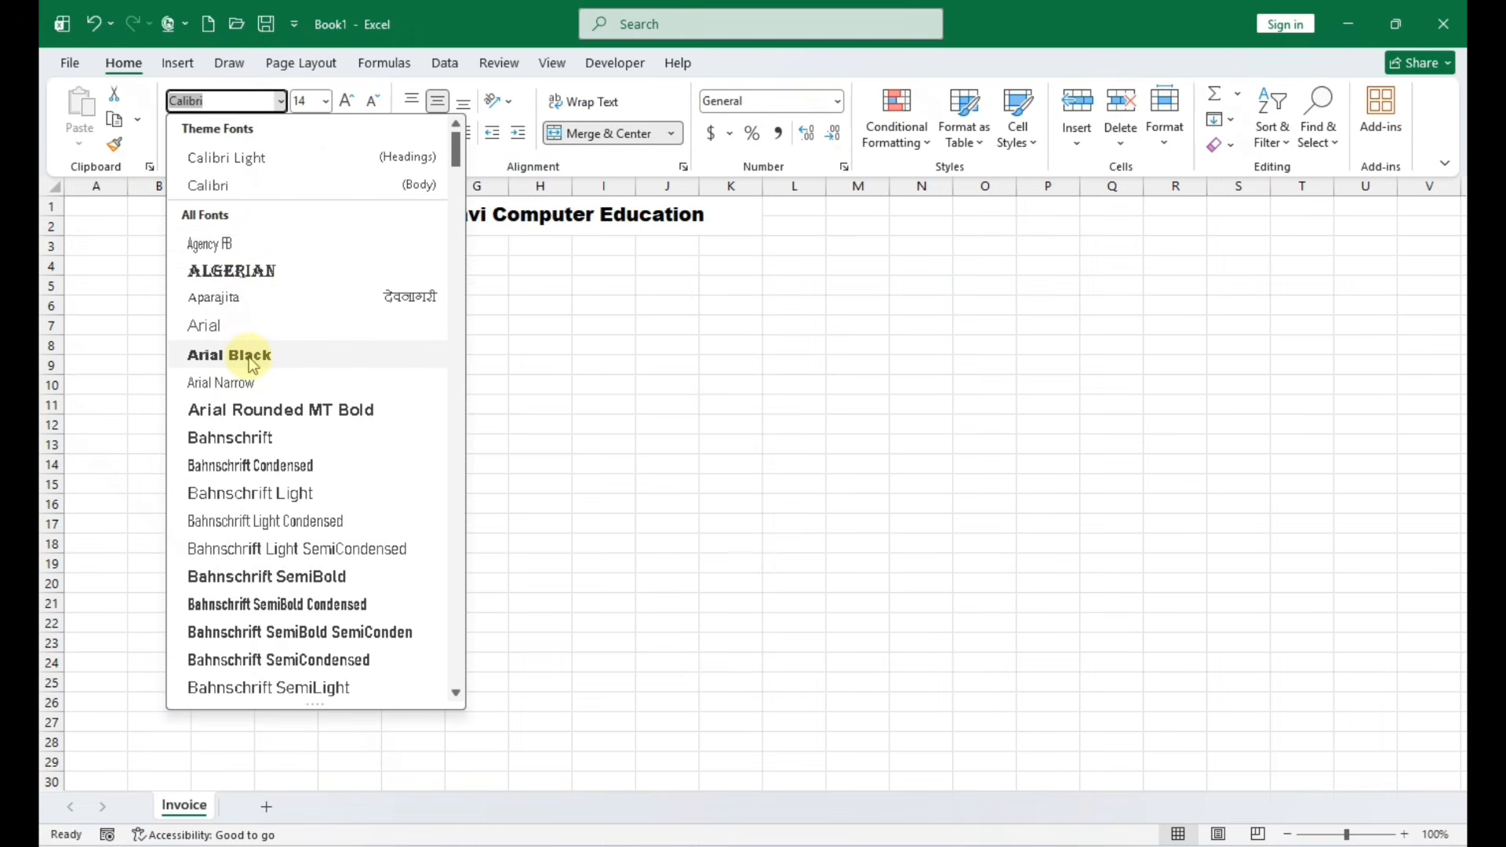
pyautogui.click(248, 356)
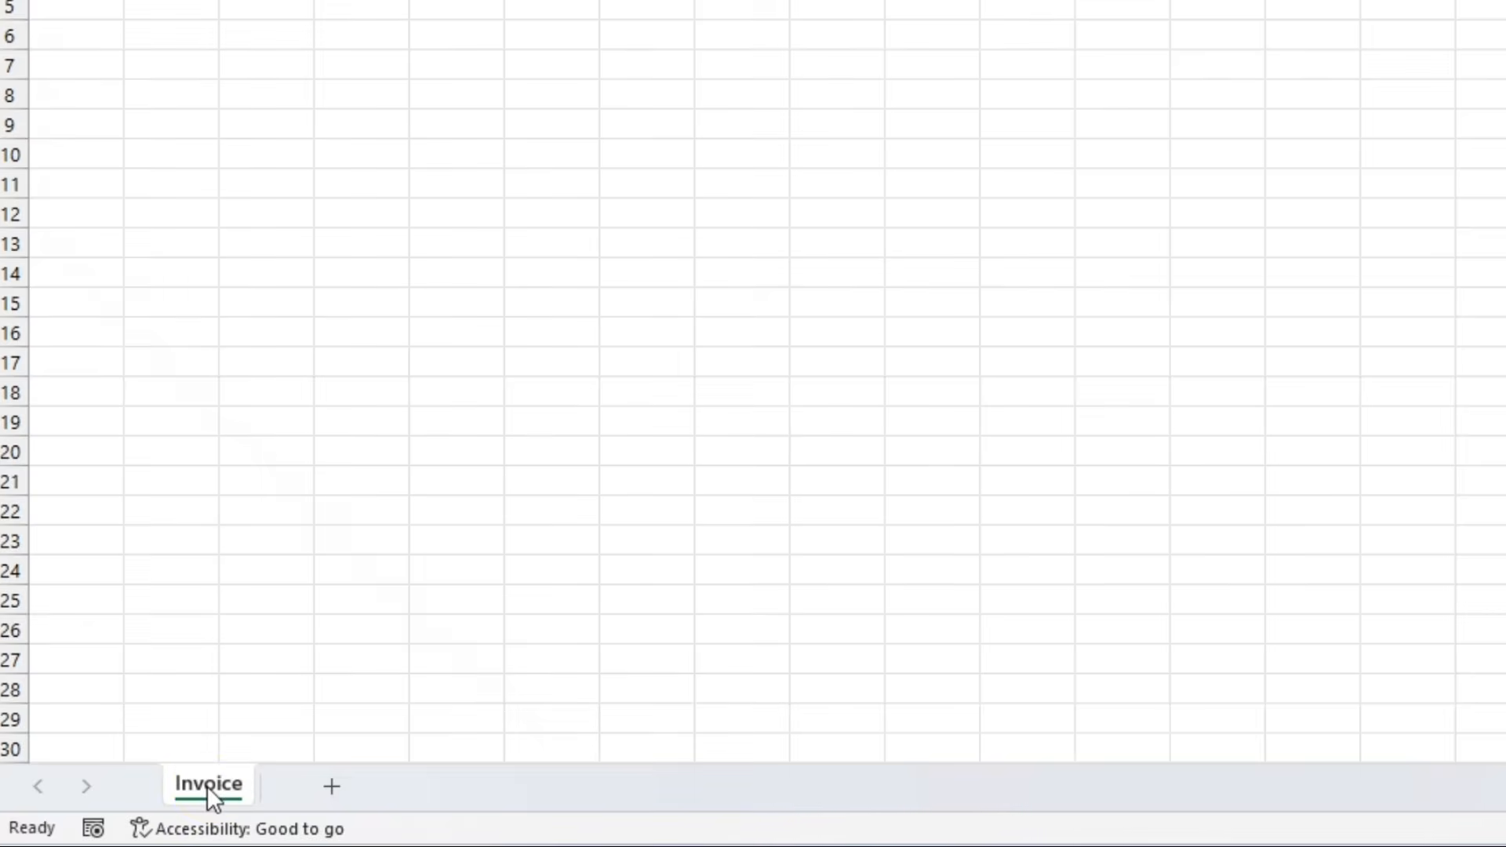
# Apply a green tab color to the Invoice sheet
pyautogui.rightClick(183, 806)
pyautogui.moveTo(333, 627)
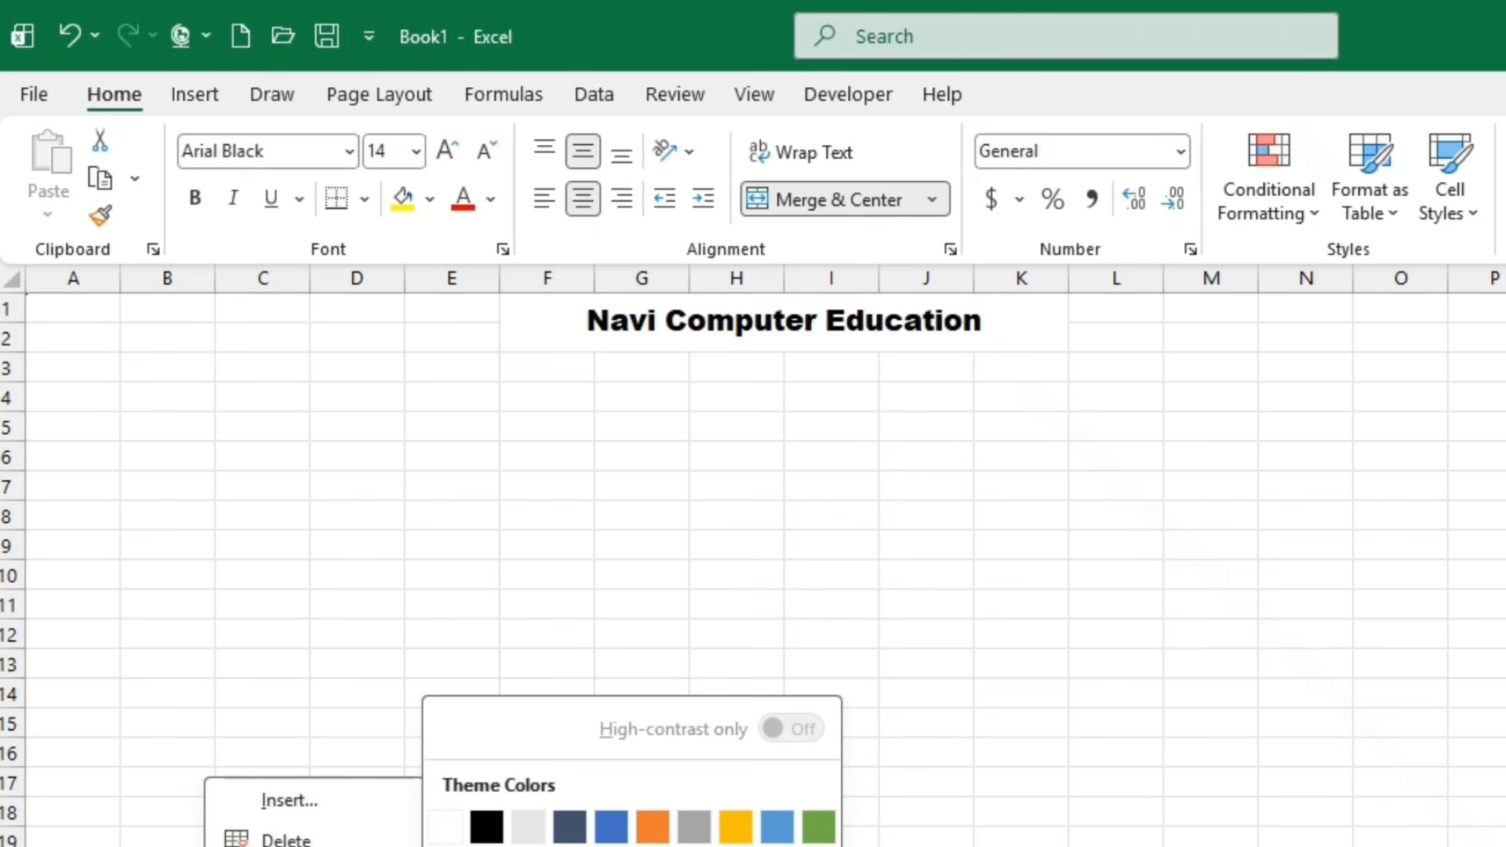
pyautogui.click(632, 494)
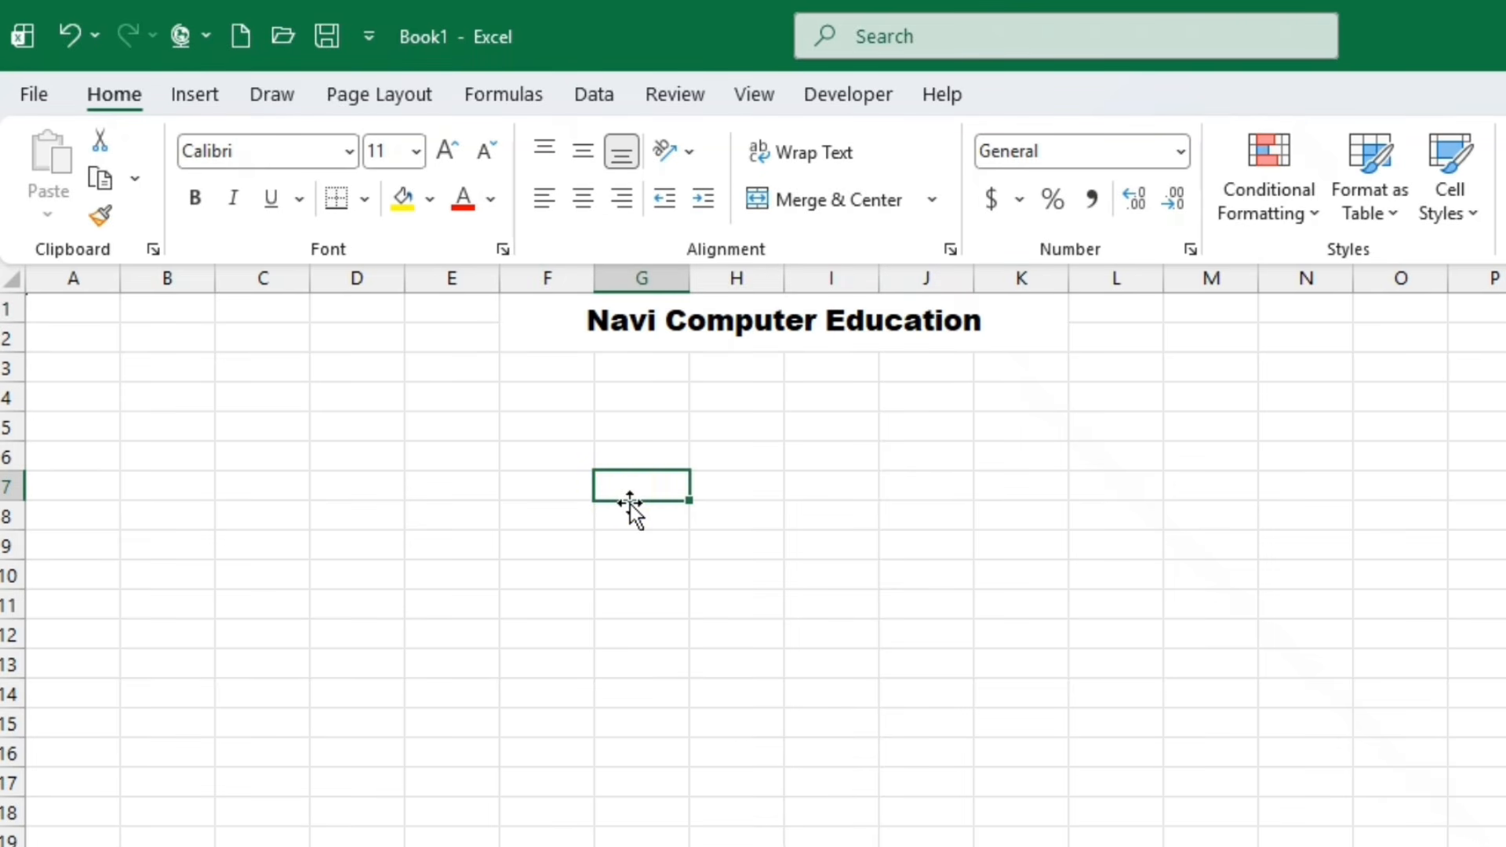
# Merge and center cells F3:G3 and enter the label Entry Type in them
pyautogui.moveTo(544, 374); pyautogui.dragTo(649, 378)
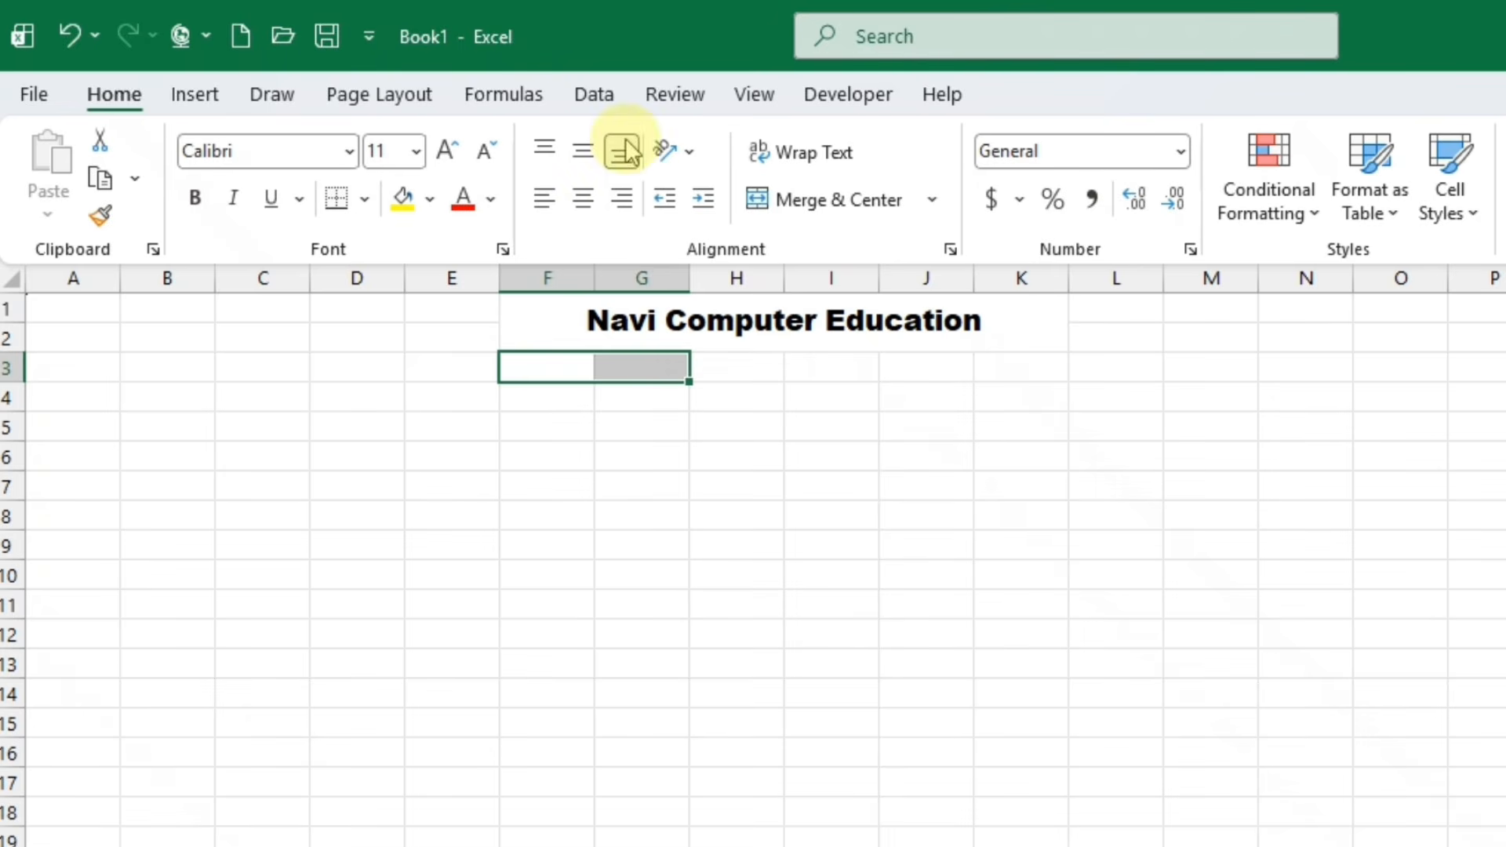
pyautogui.click(787, 199)
pyautogui.write('En')
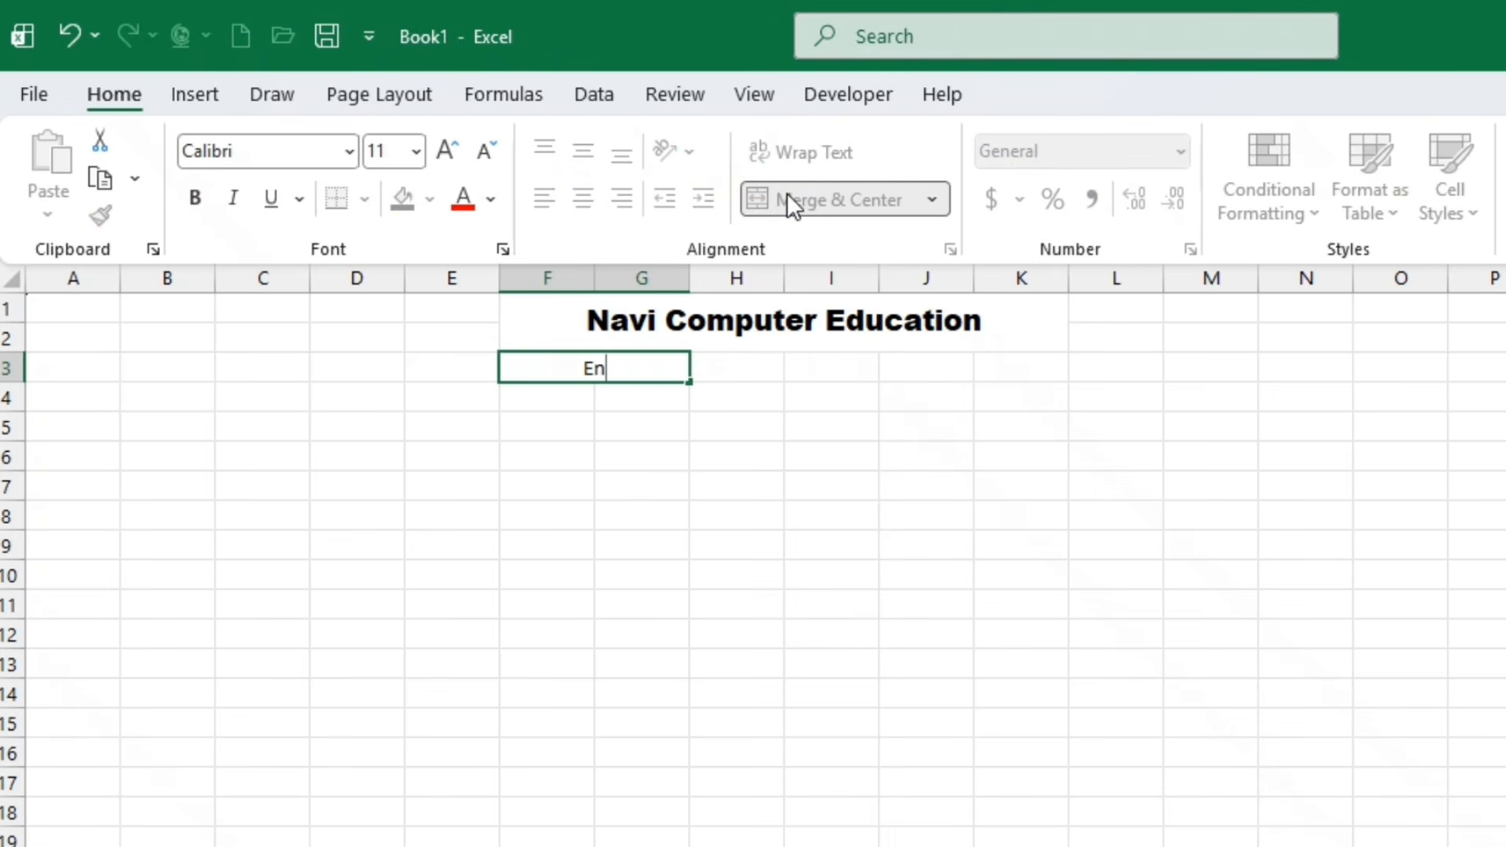
pyautogui.write('tr')
pyautogui.write('y')
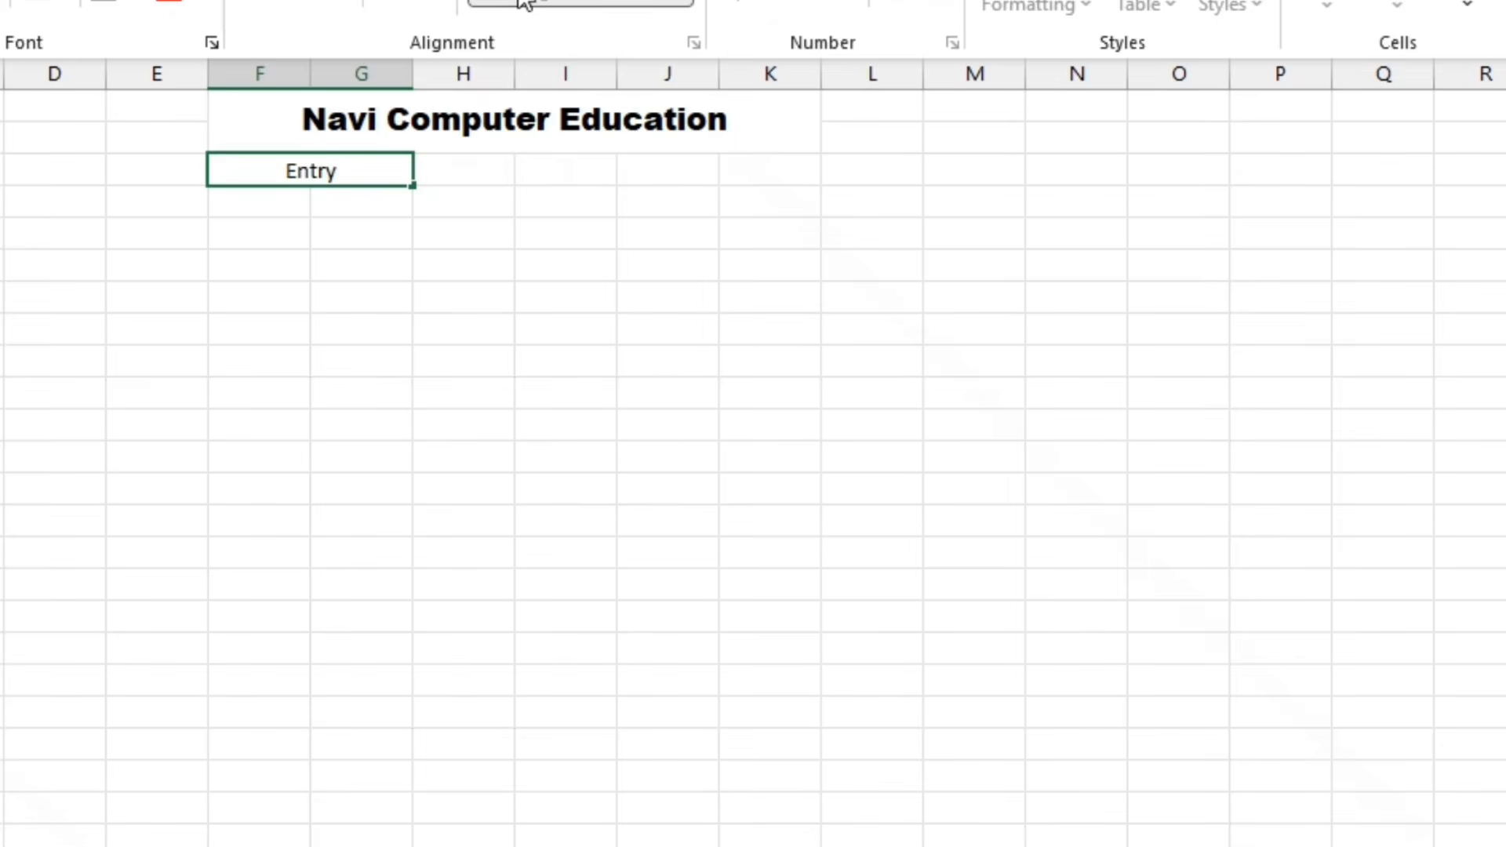
pyautogui.write(' Type')
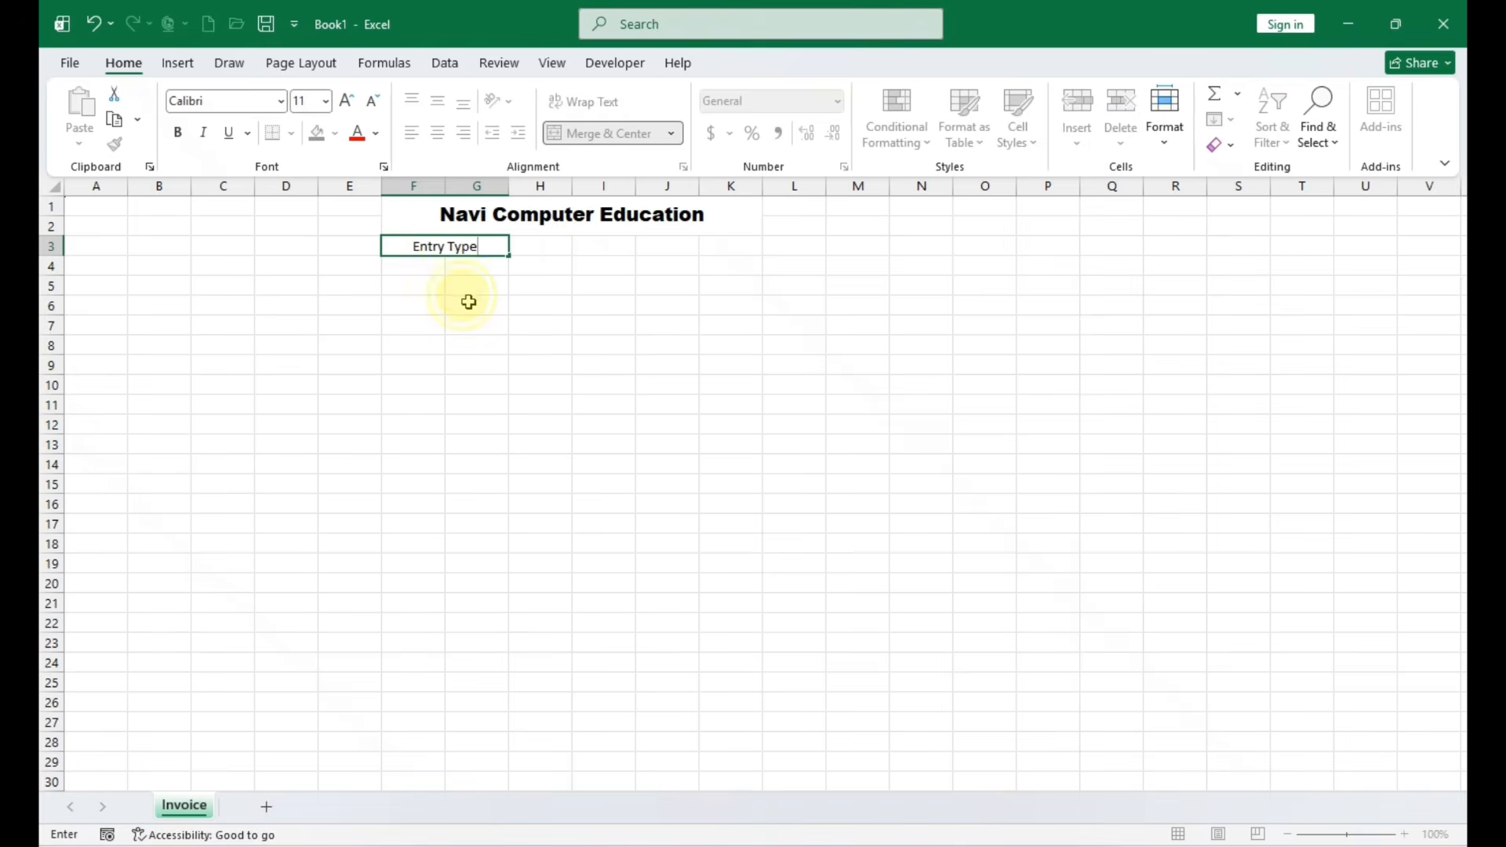
pyautogui.click(632, 502)
pyautogui.click(644, 604)
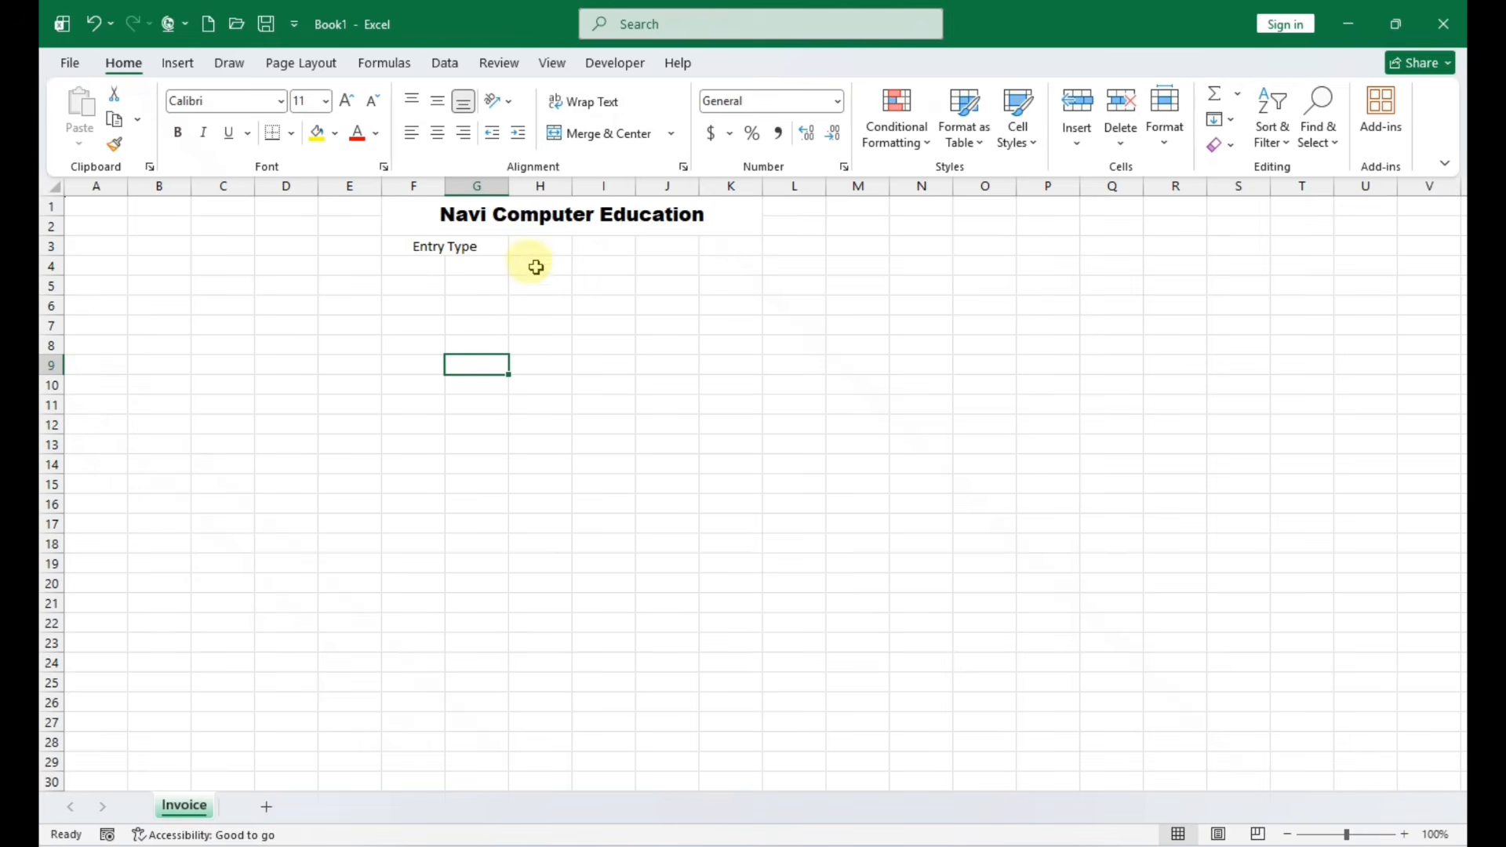
# Widen column H to about 14.86 (109 pixels)
pyautogui.click(541, 247)
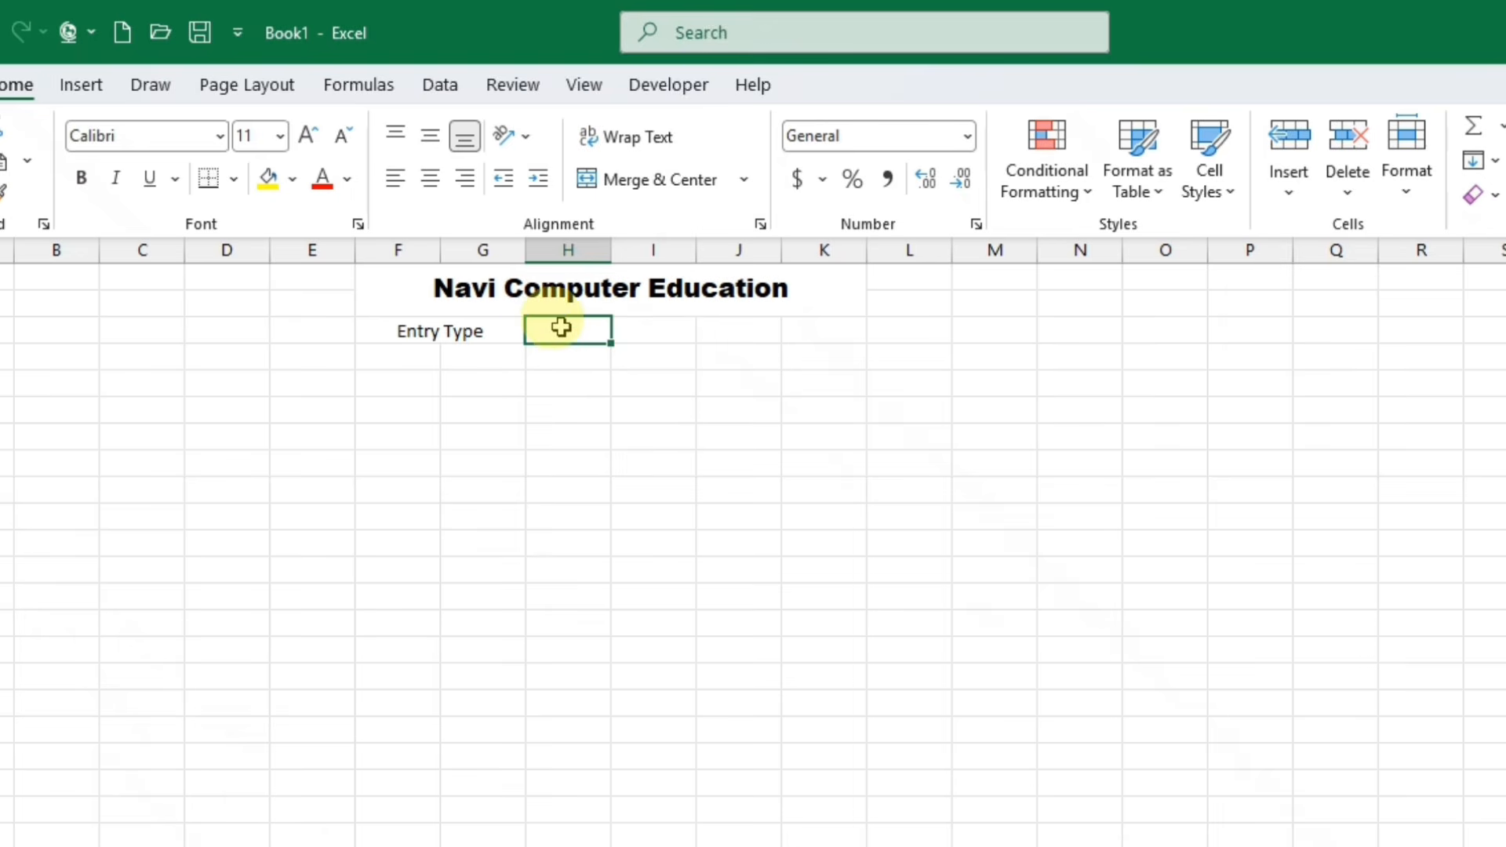
pyautogui.moveTo(611, 249); pyautogui.dragTo(663, 240)
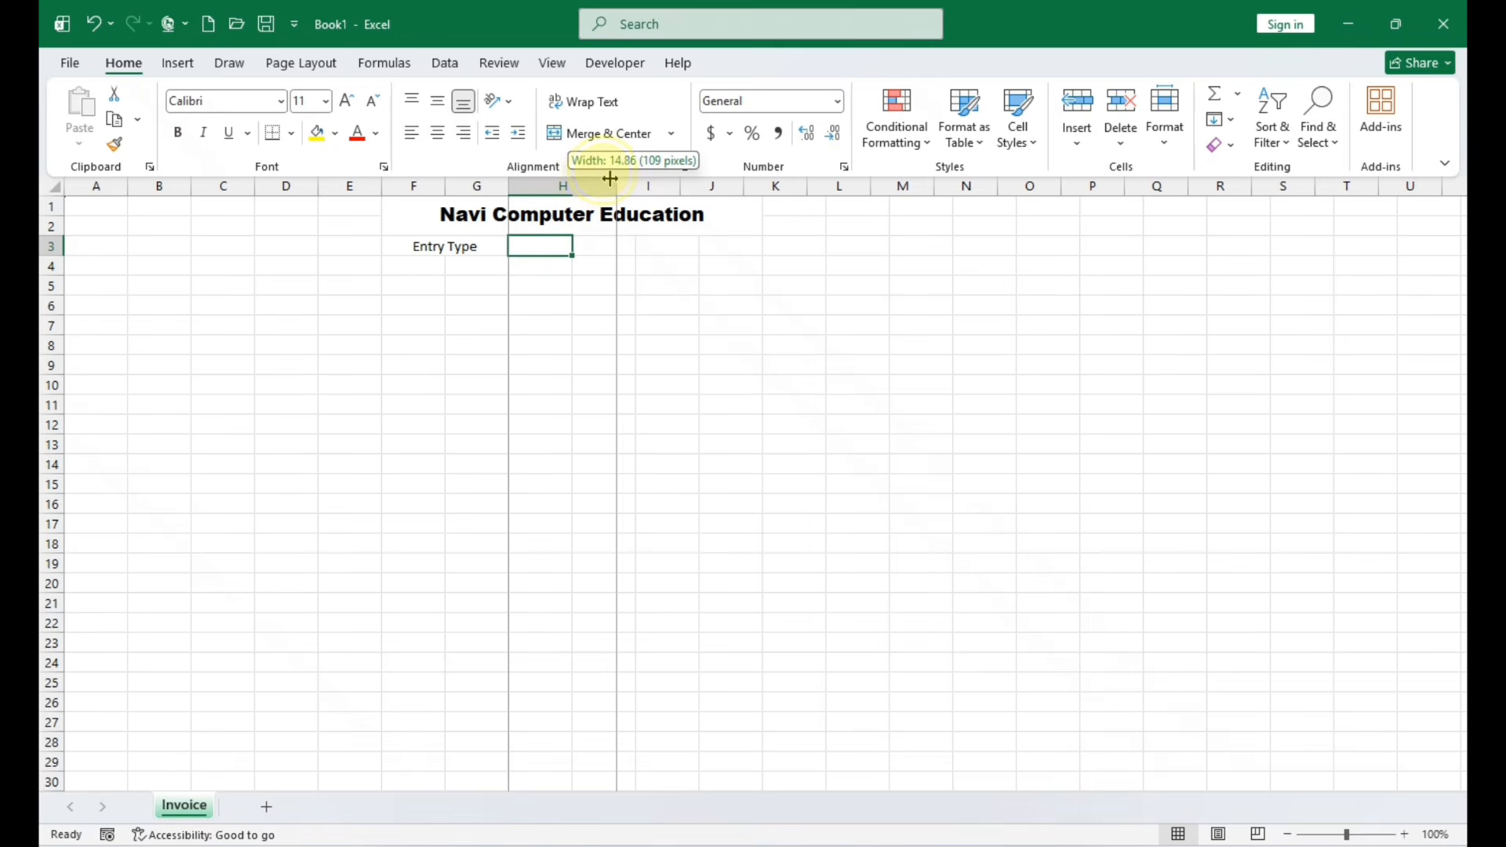
pyautogui.moveTo(611, 178)
pyautogui.mouseDown()
pyautogui.moveTo(598, 195)
pyautogui.moveTo(617, 182)
pyautogui.mouseUp()
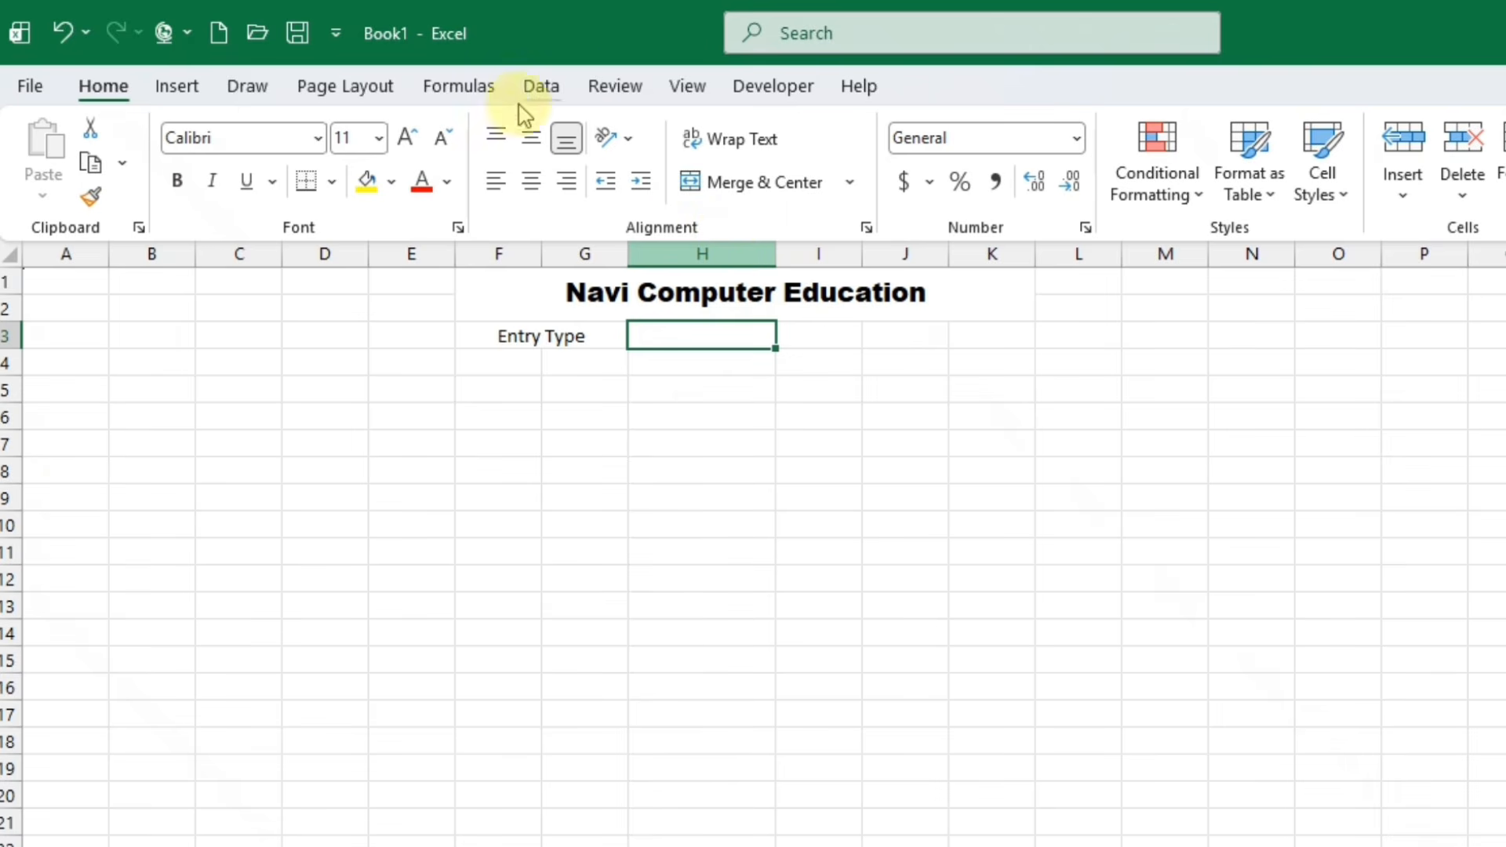
# Add list data validation to cell H3 with the source Purchase,Sales as an in-cell dropdown
pyautogui.click(541, 85)
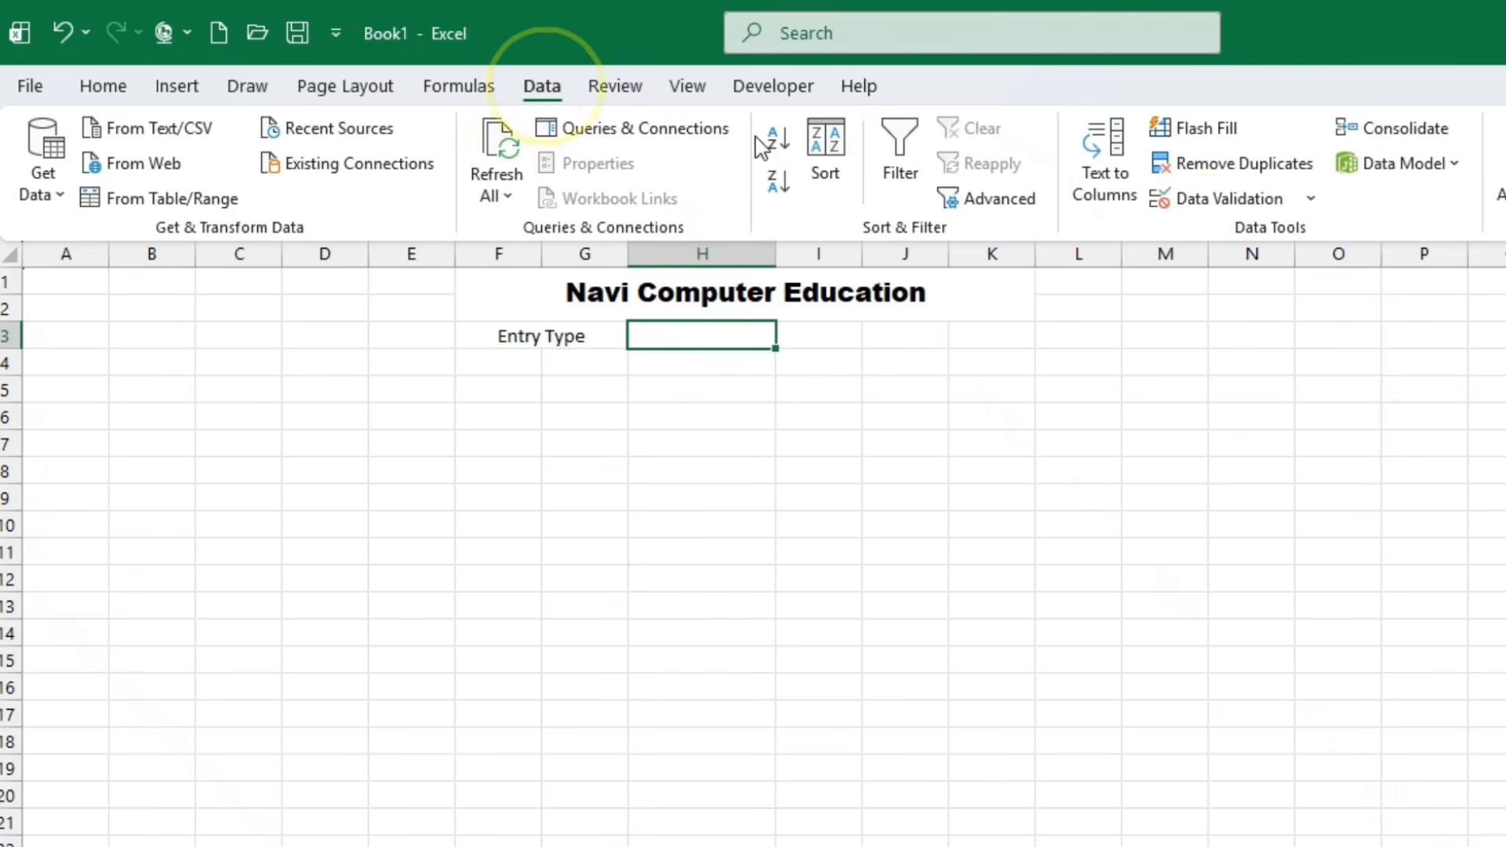
pyautogui.click(1310, 199)
pyautogui.click(1293, 235)
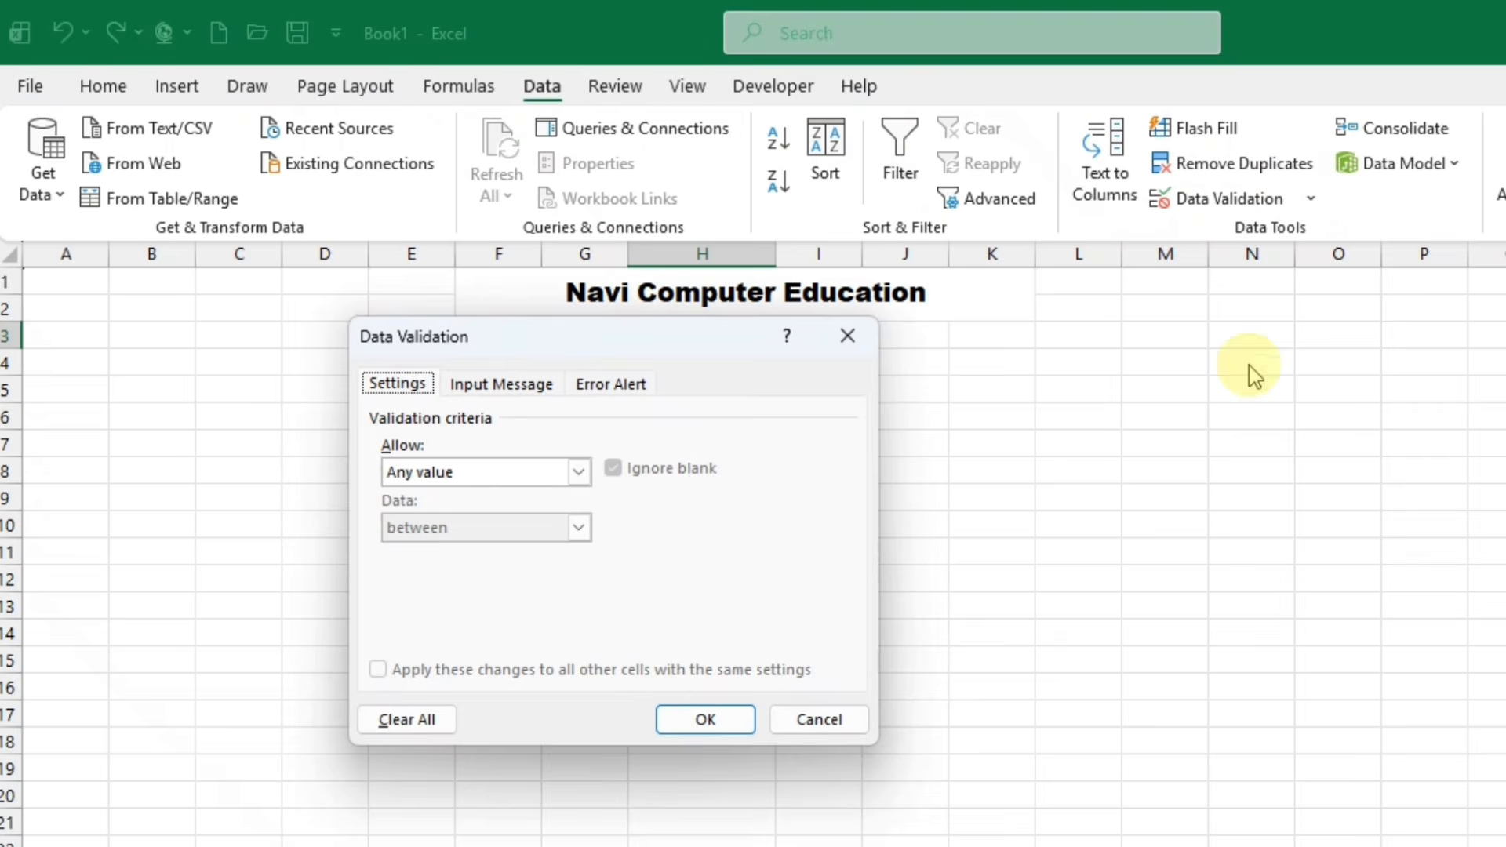
pyautogui.click(499, 480)
pyautogui.click(471, 550)
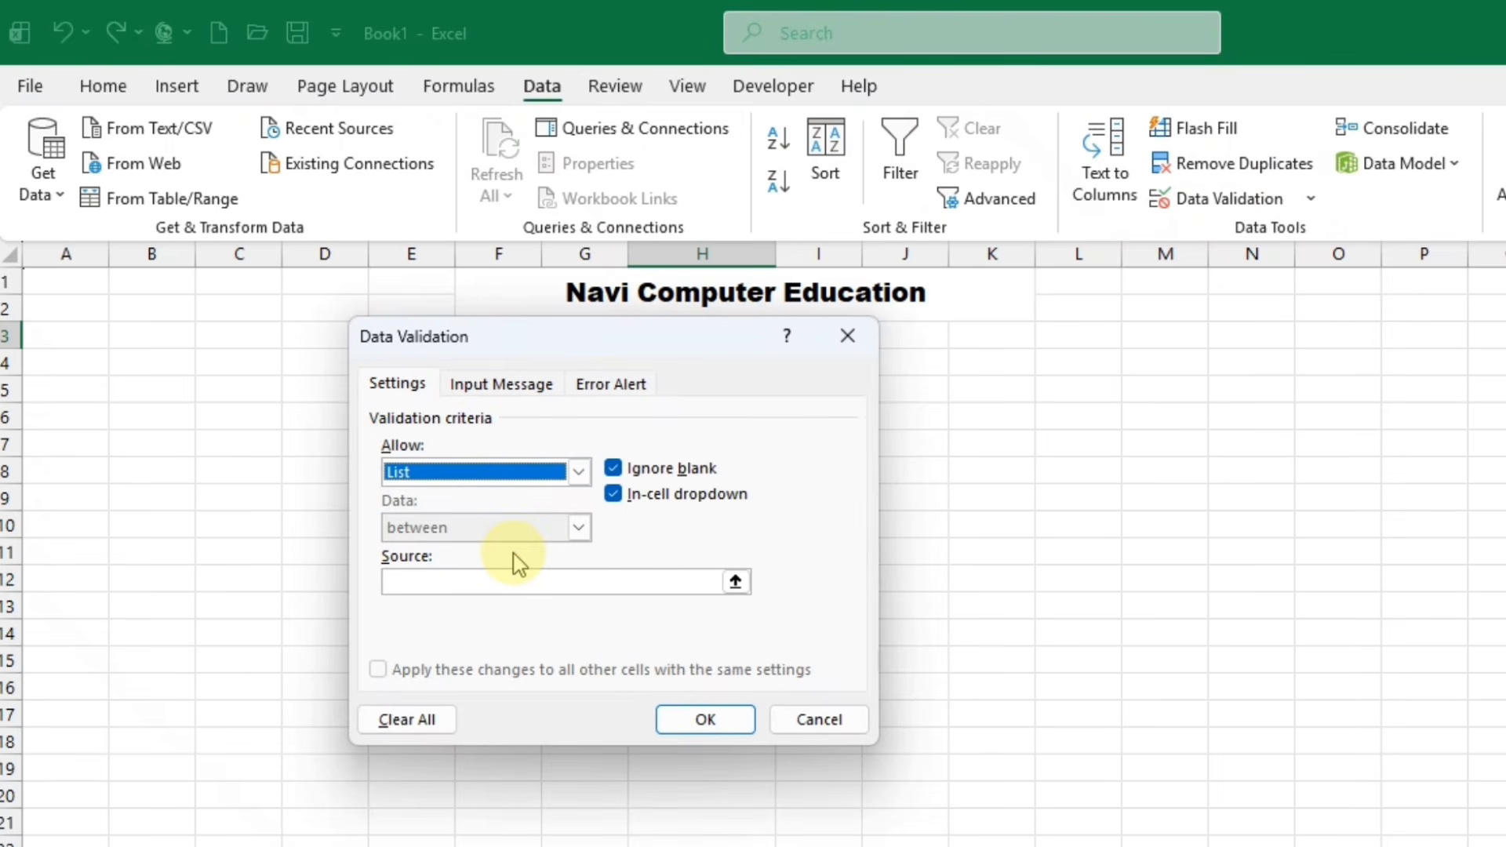
pyautogui.click(506, 582)
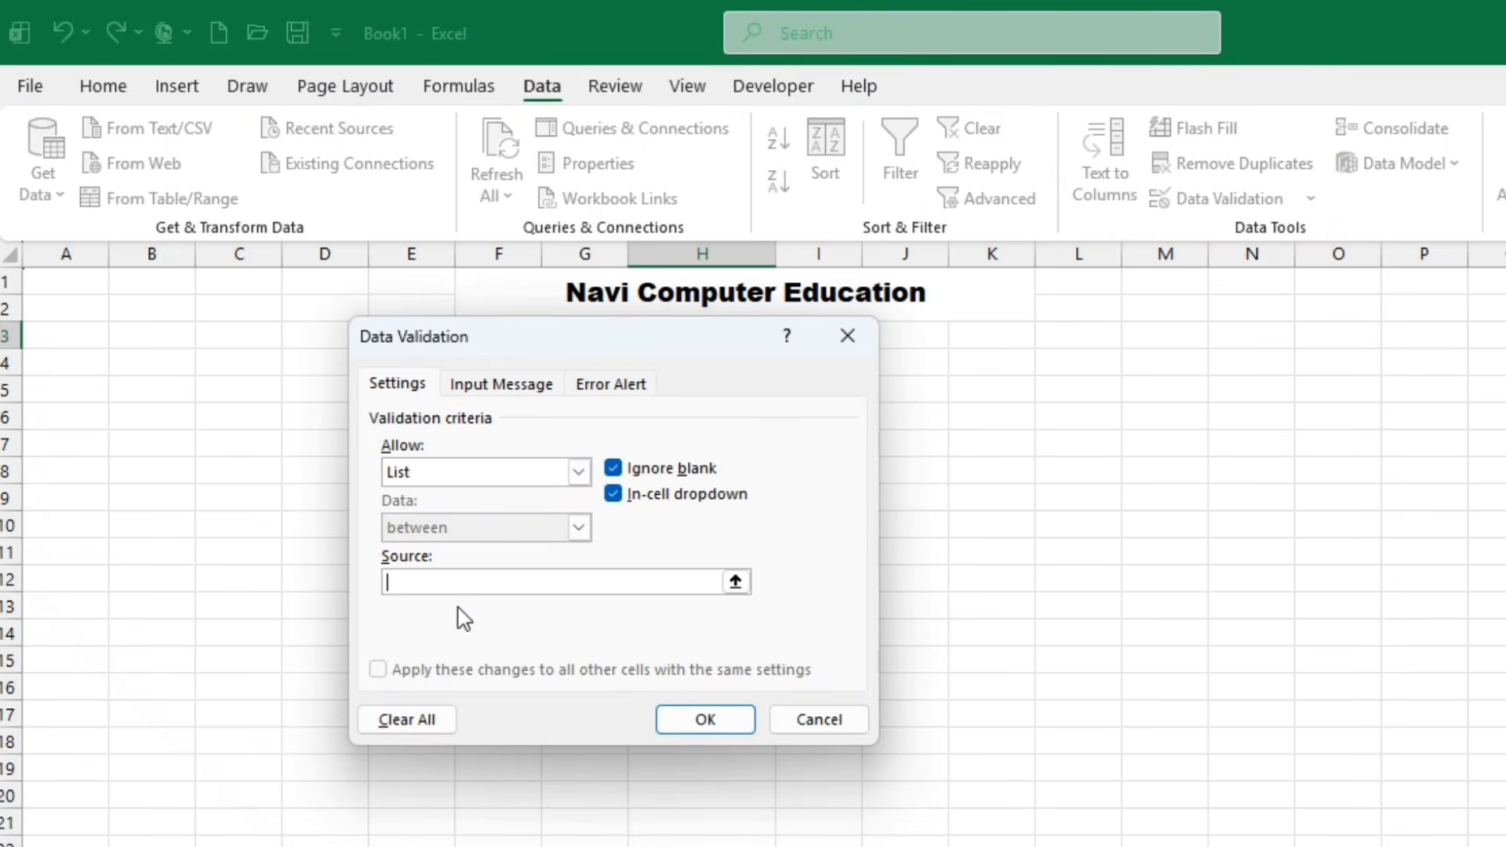
pyautogui.write('Purchase,Sales')
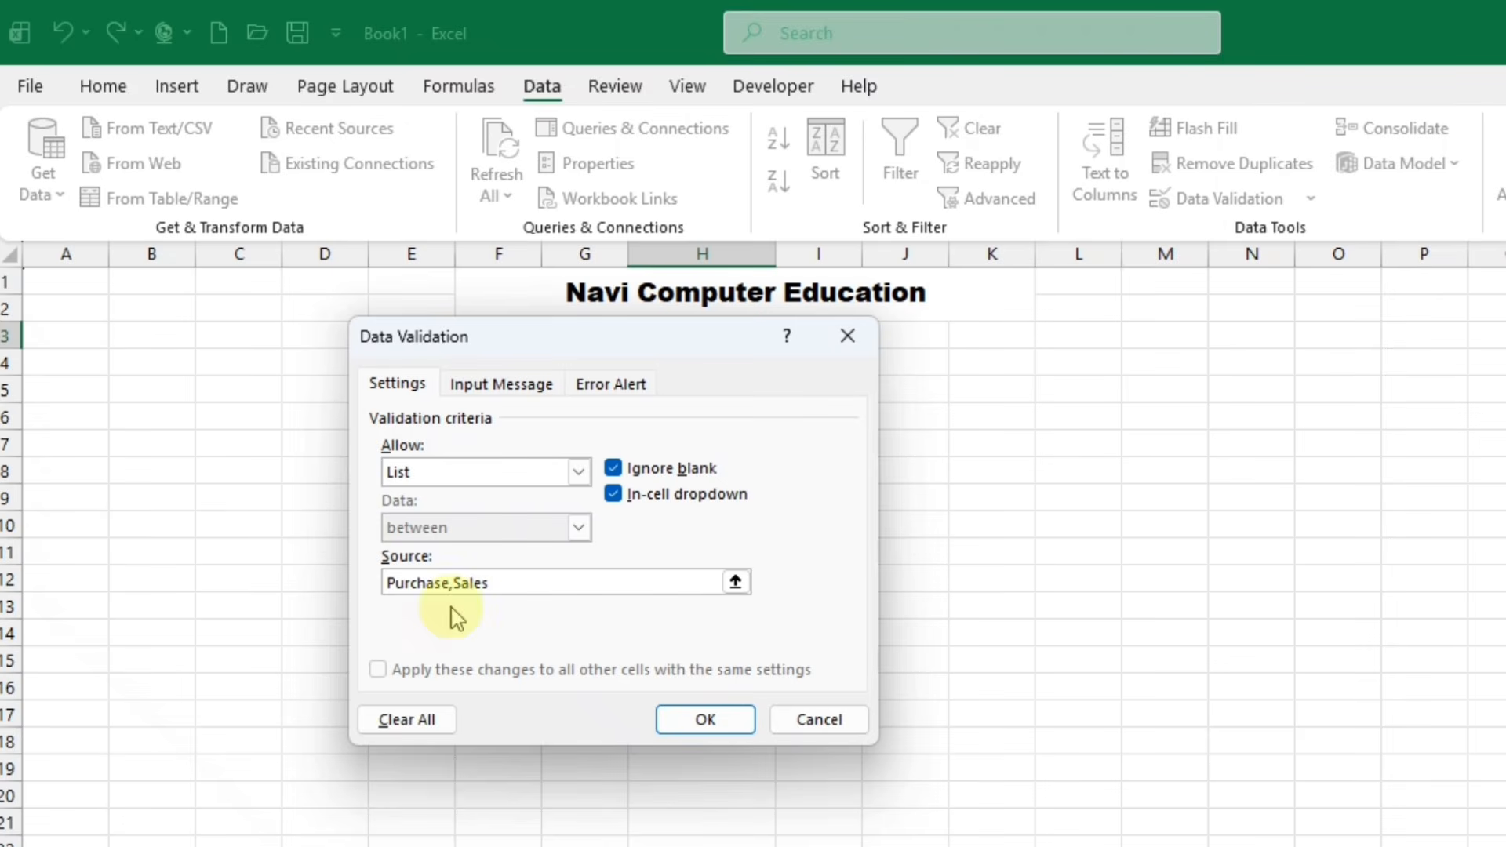
pyautogui.click(705, 719)
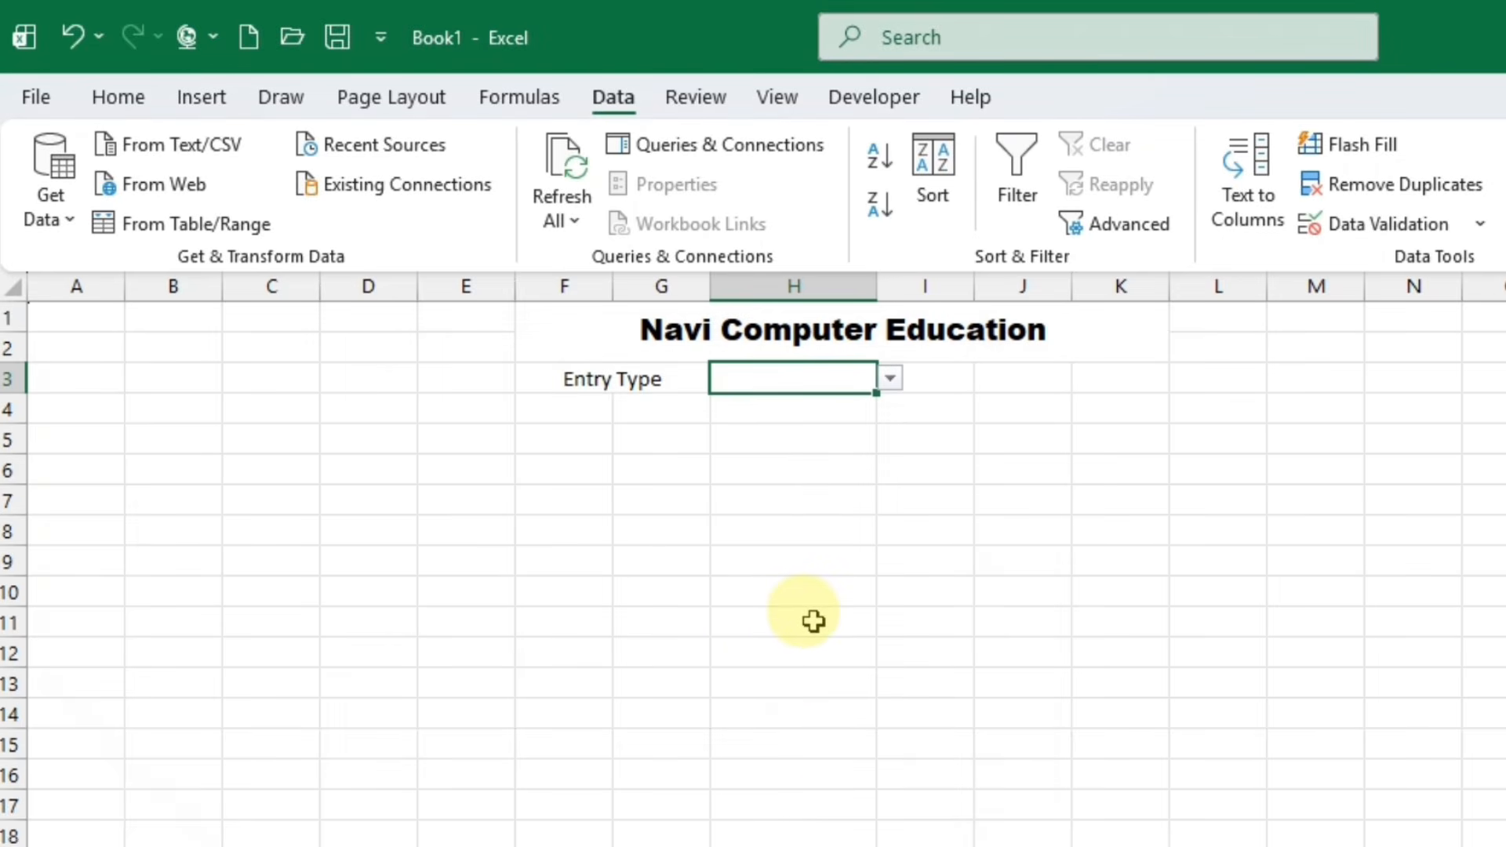
# Check the options offered by the Entry Type dropdown in H3 without choosing one
pyautogui.click(820, 496)
pyautogui.click(780, 390)
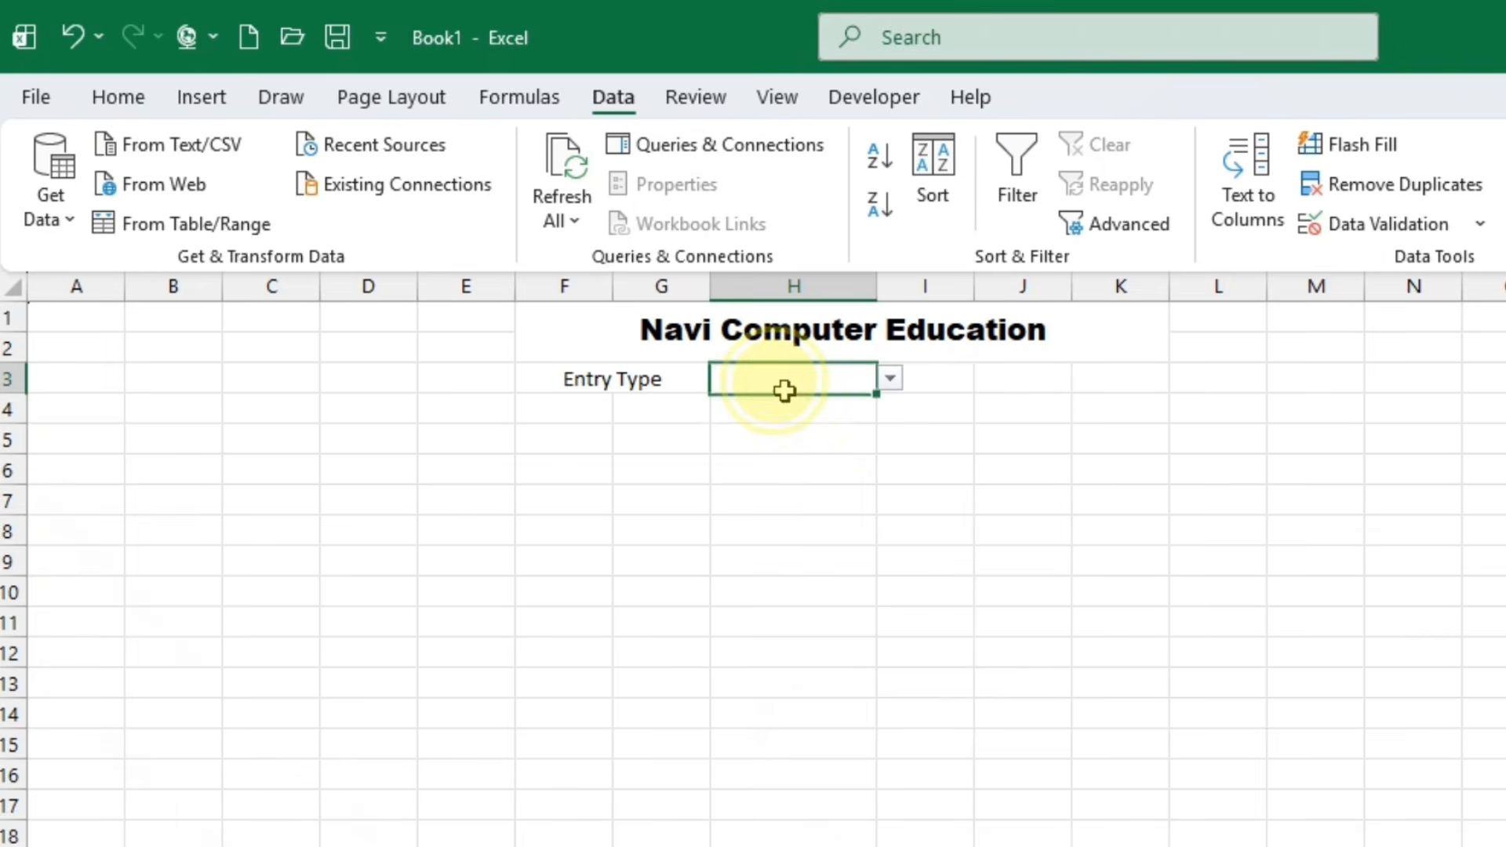
pyautogui.click(891, 378)
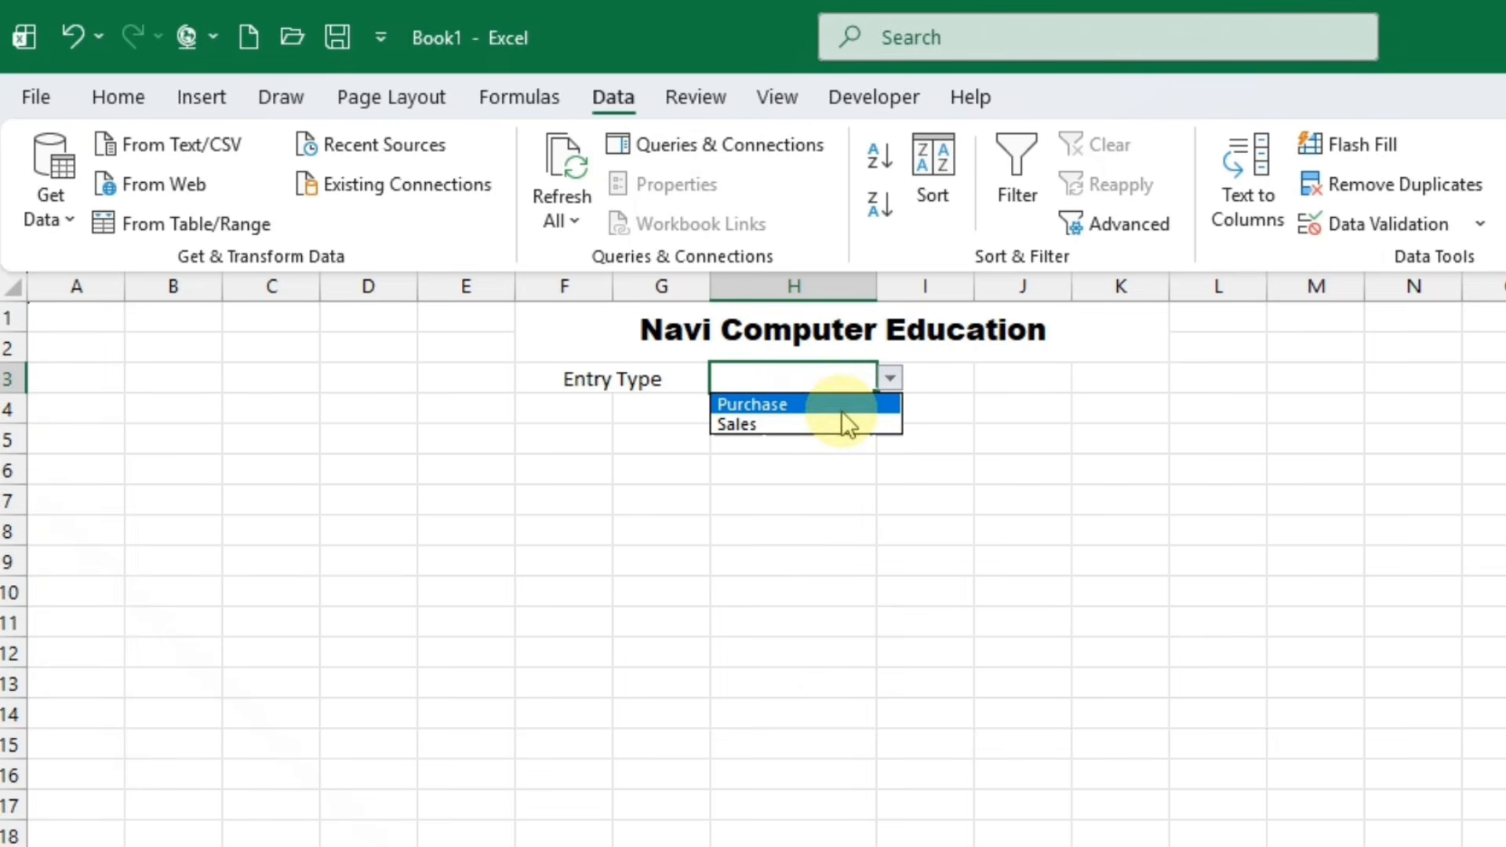
pyautogui.click(794, 473)
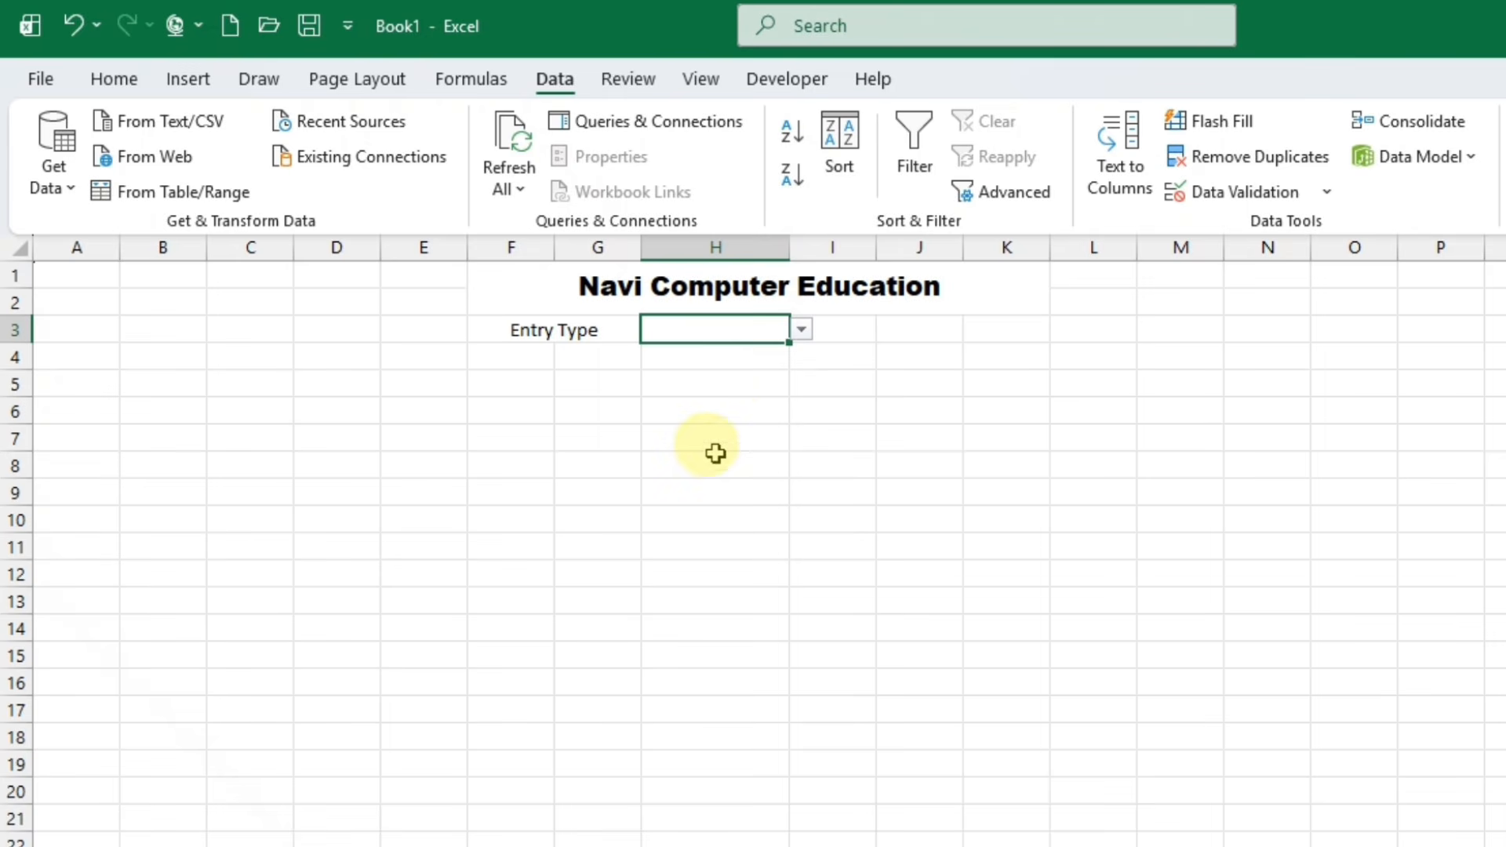
# Fill the merged title cell F1:K2 with Gold, Accent 4, Lighter 40%
pyautogui.click(521, 292)
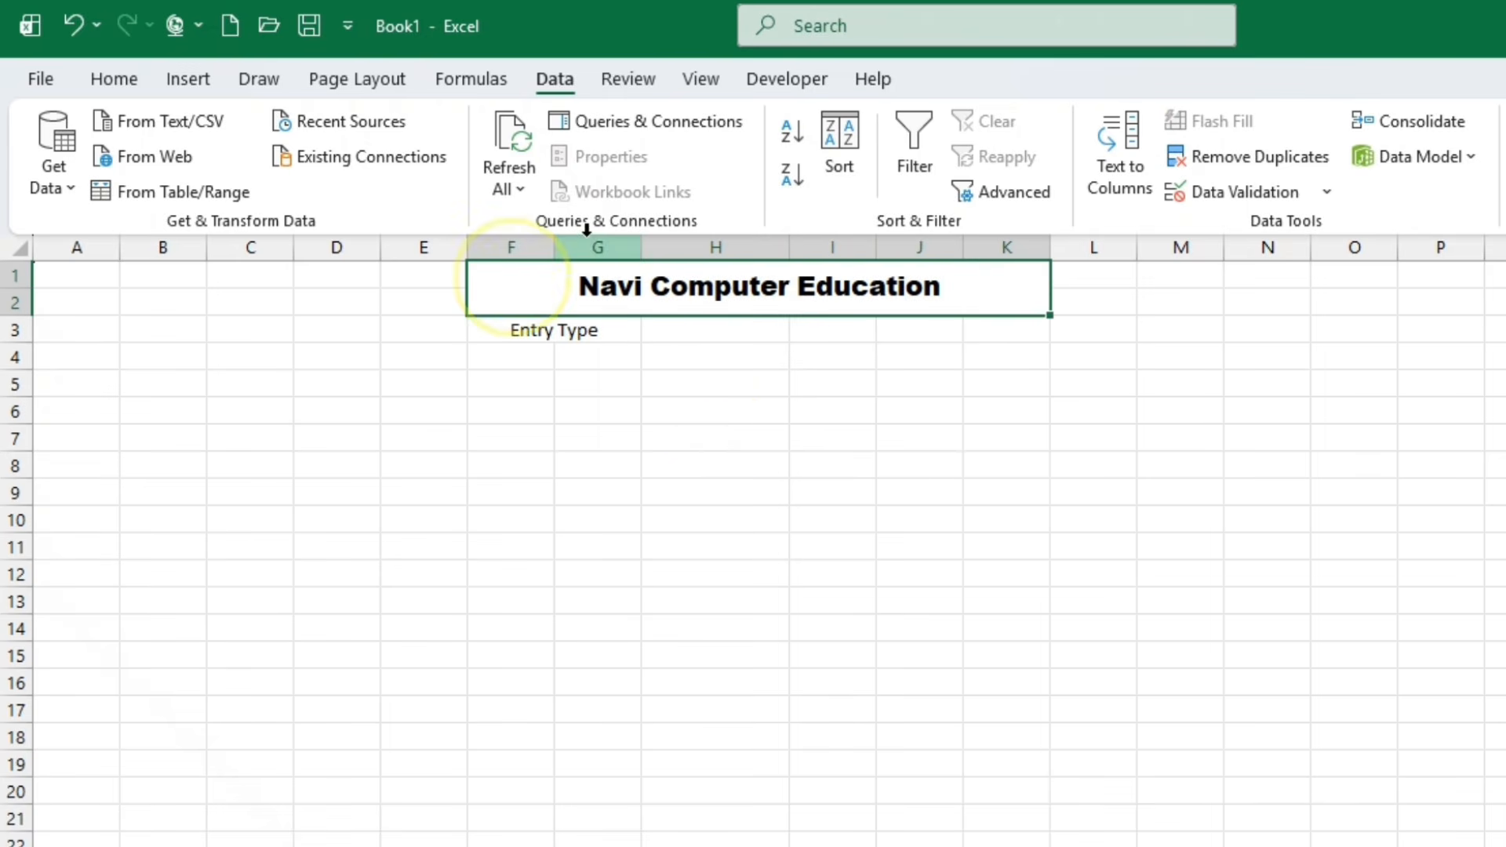
pyautogui.click(118, 76)
pyautogui.click(403, 176)
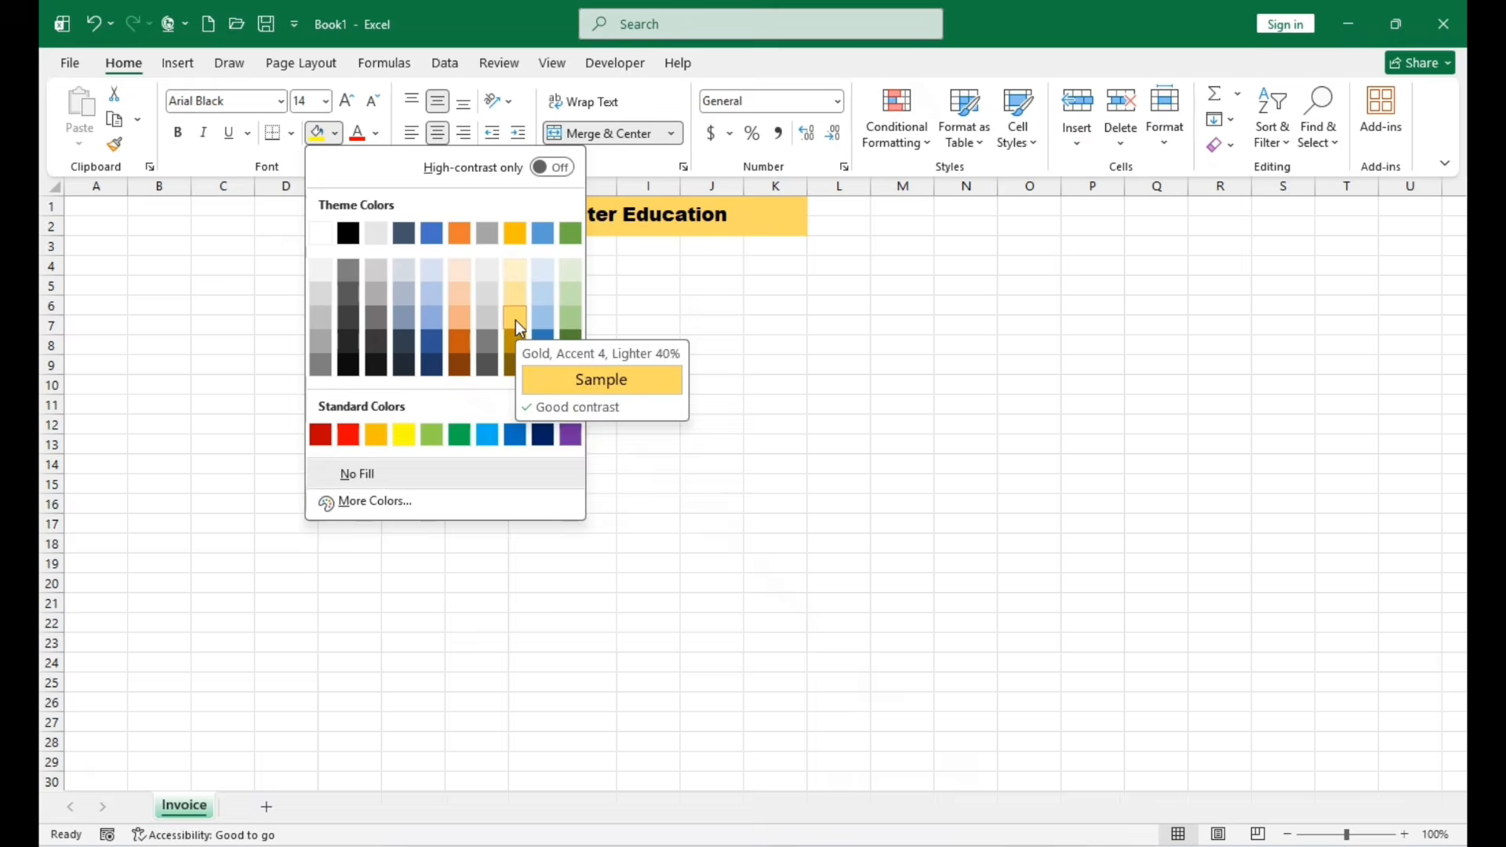
pyautogui.click(516, 320)
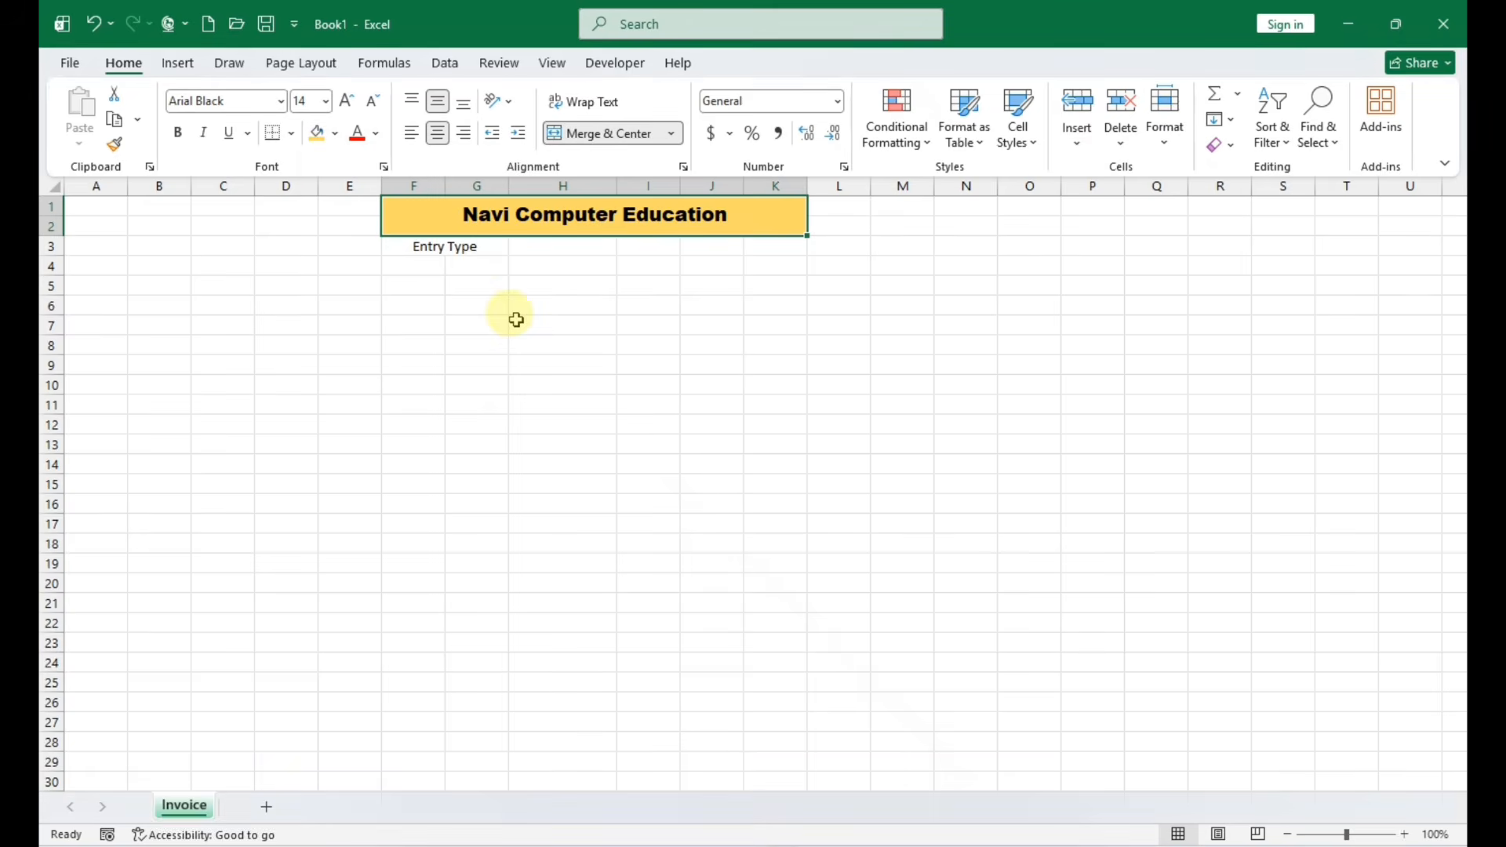
pyautogui.click(687, 369)
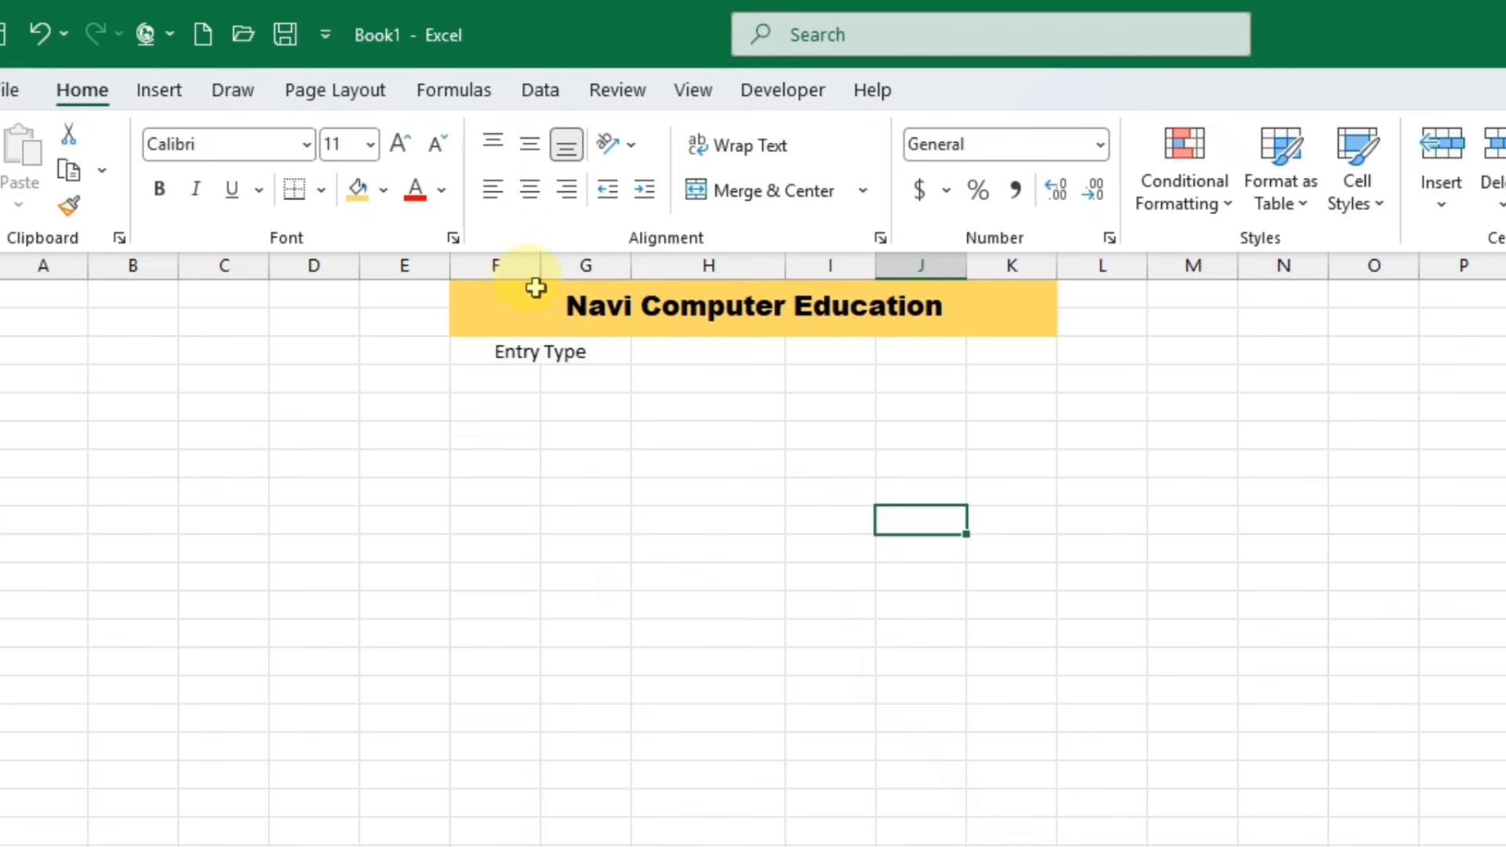
# Apply all borders to the merged Navi Computer Education title cell
pyautogui.click(536, 288)
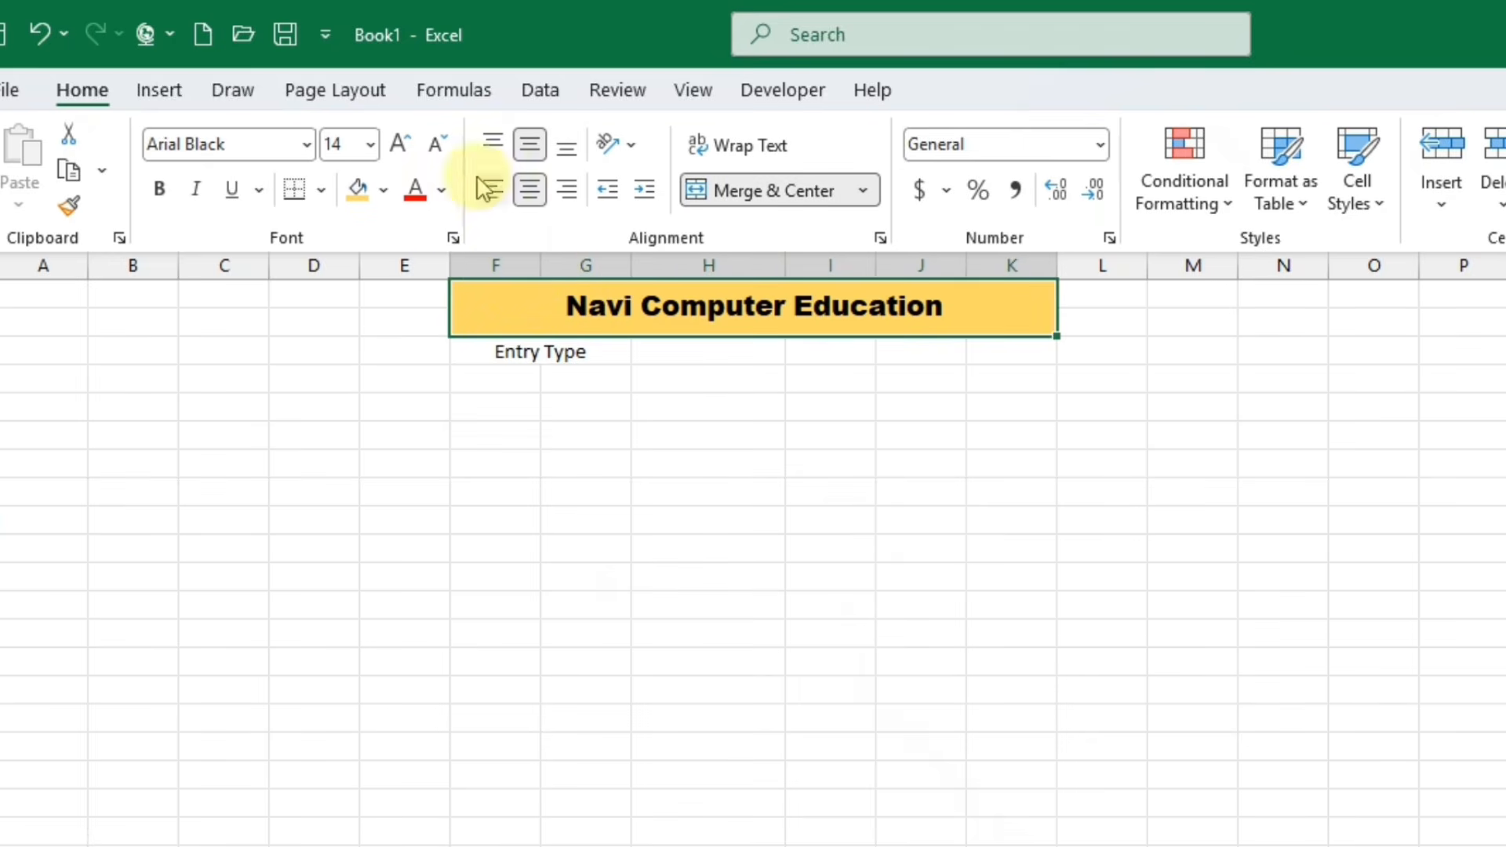
pyautogui.click(321, 190)
pyautogui.click(347, 484)
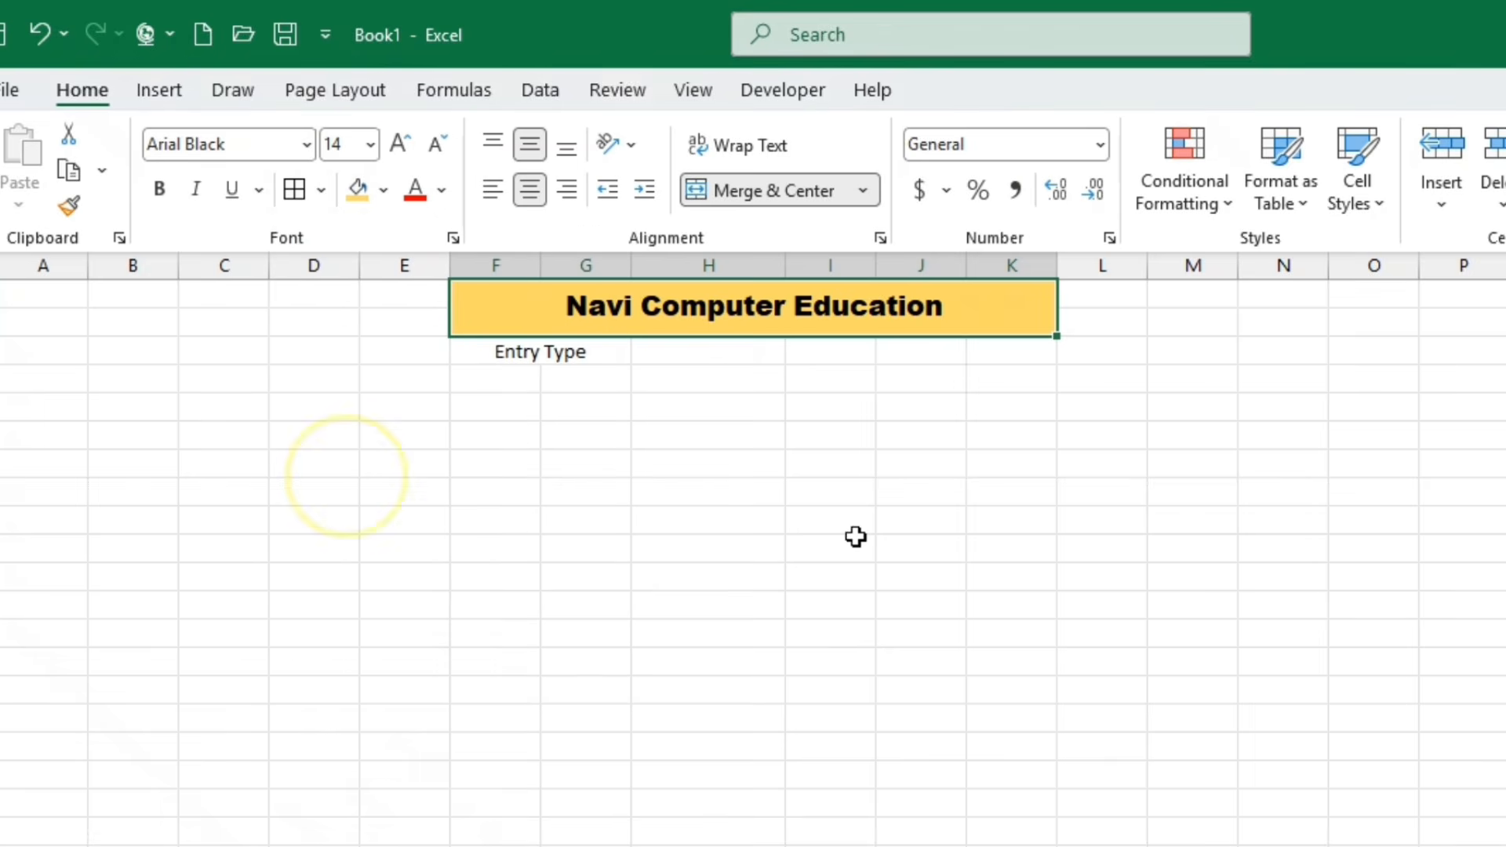
pyautogui.click(733, 437)
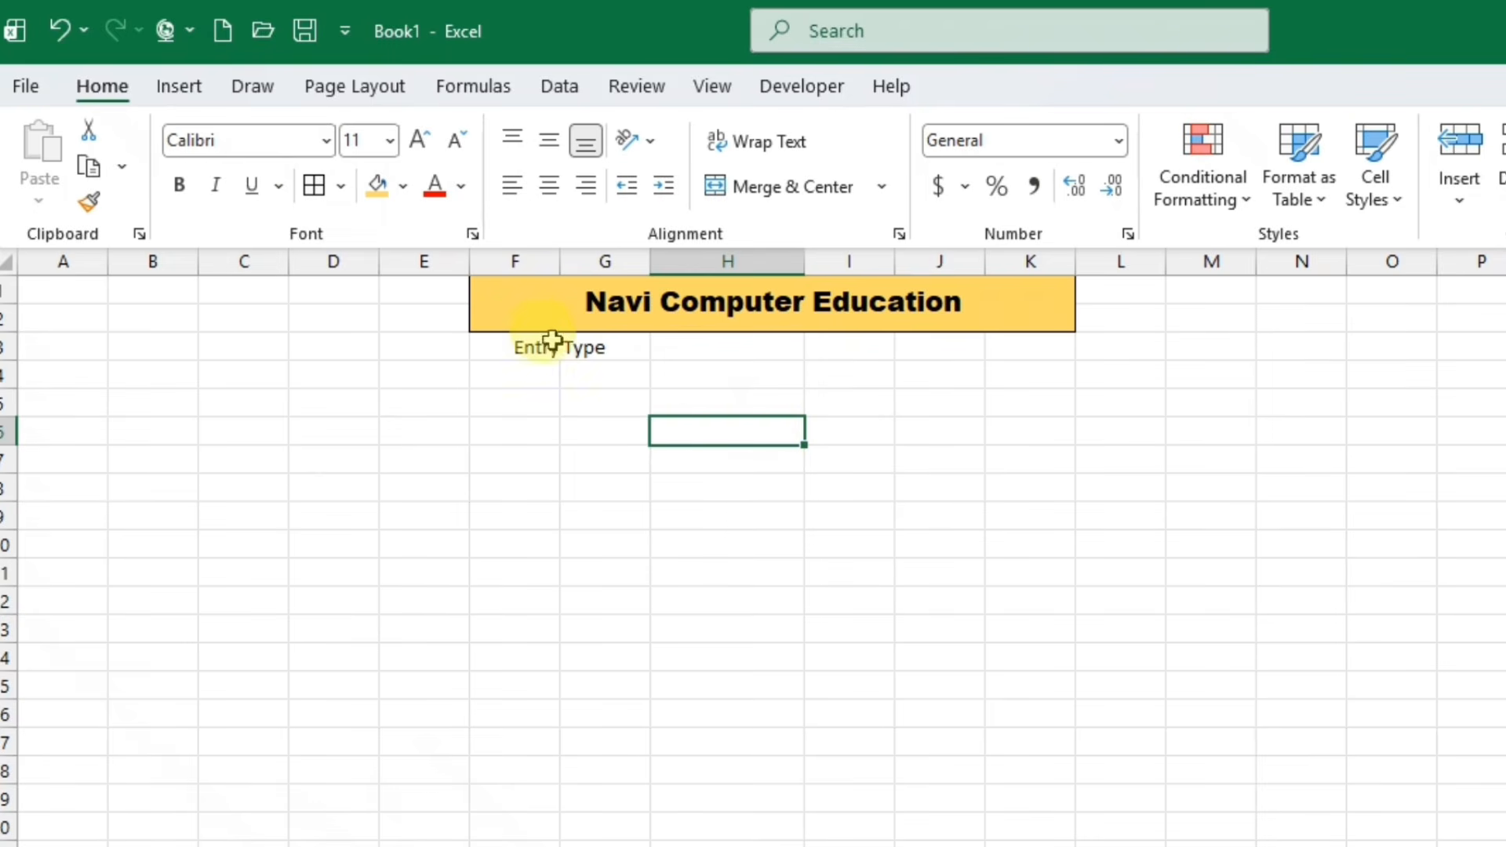
# Apply all borders to the Entry Type label and its dropdown cell, F3:H3
pyautogui.moveTo(538, 343); pyautogui.dragTo(689, 345)
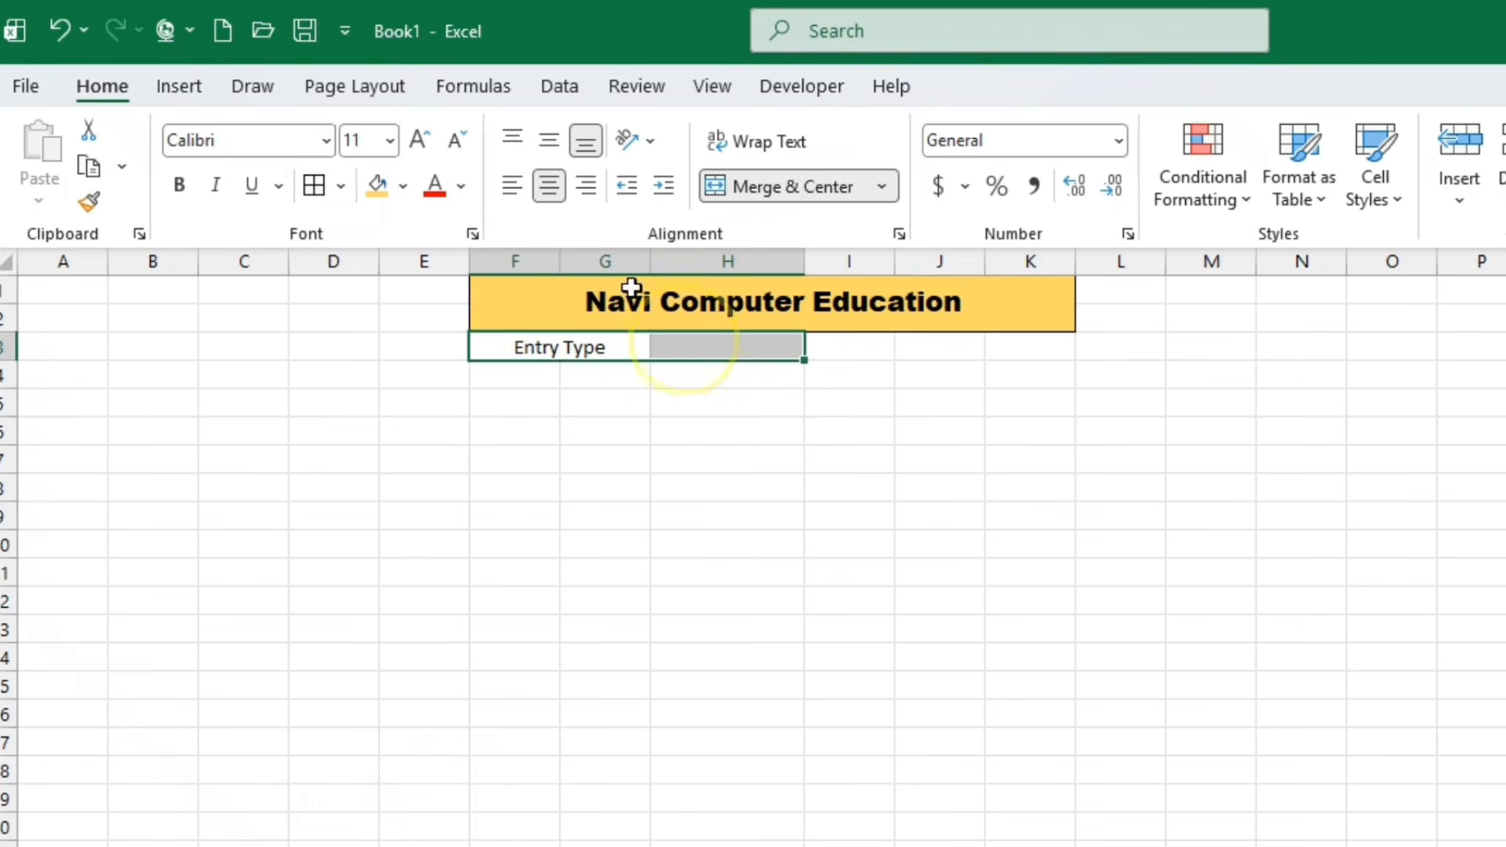
pyautogui.click(345, 185)
pyautogui.click(328, 470)
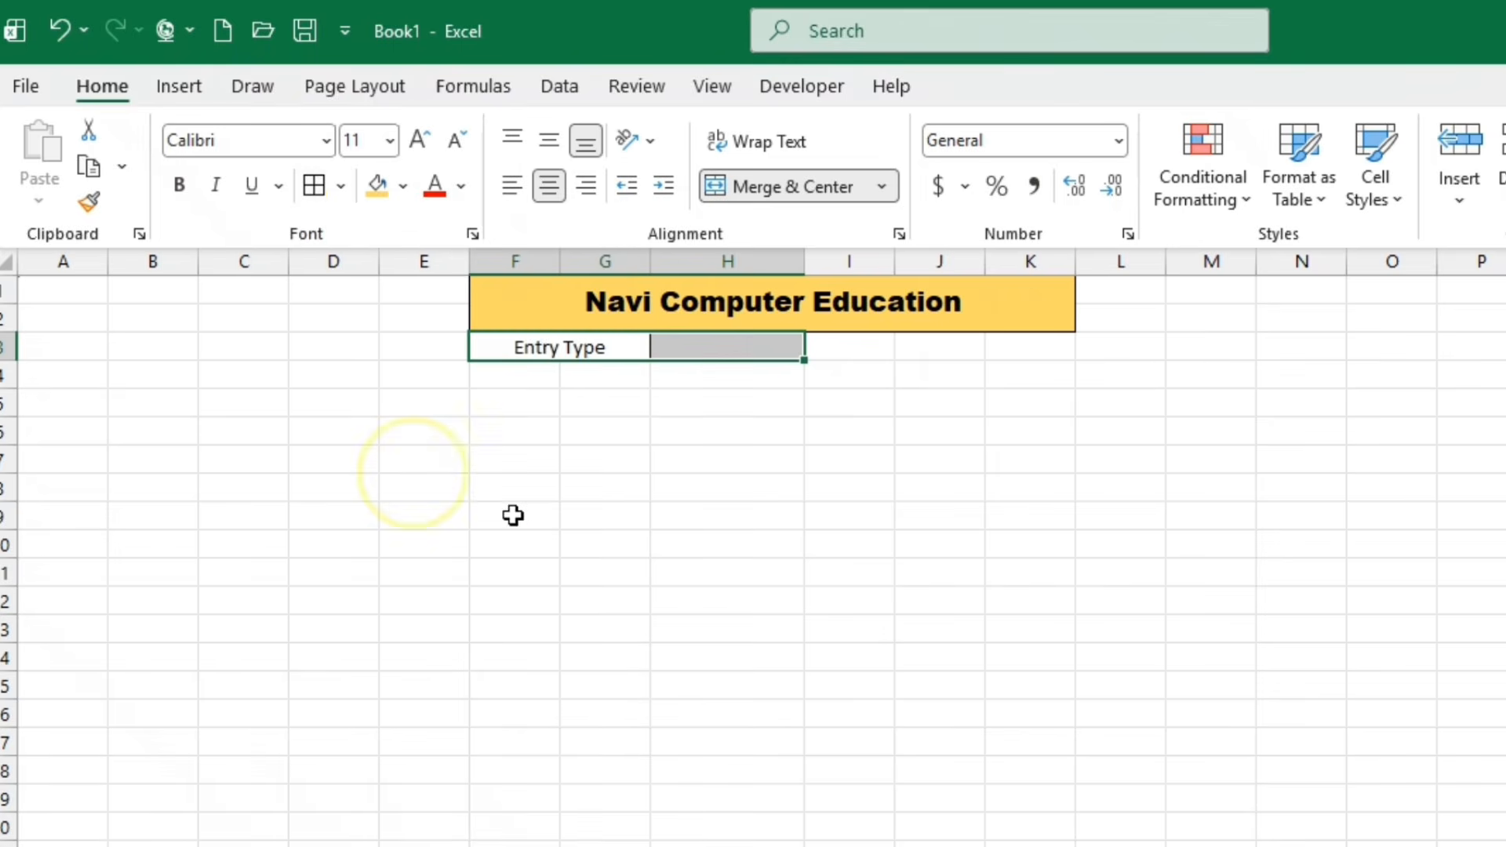
pyautogui.click(811, 565)
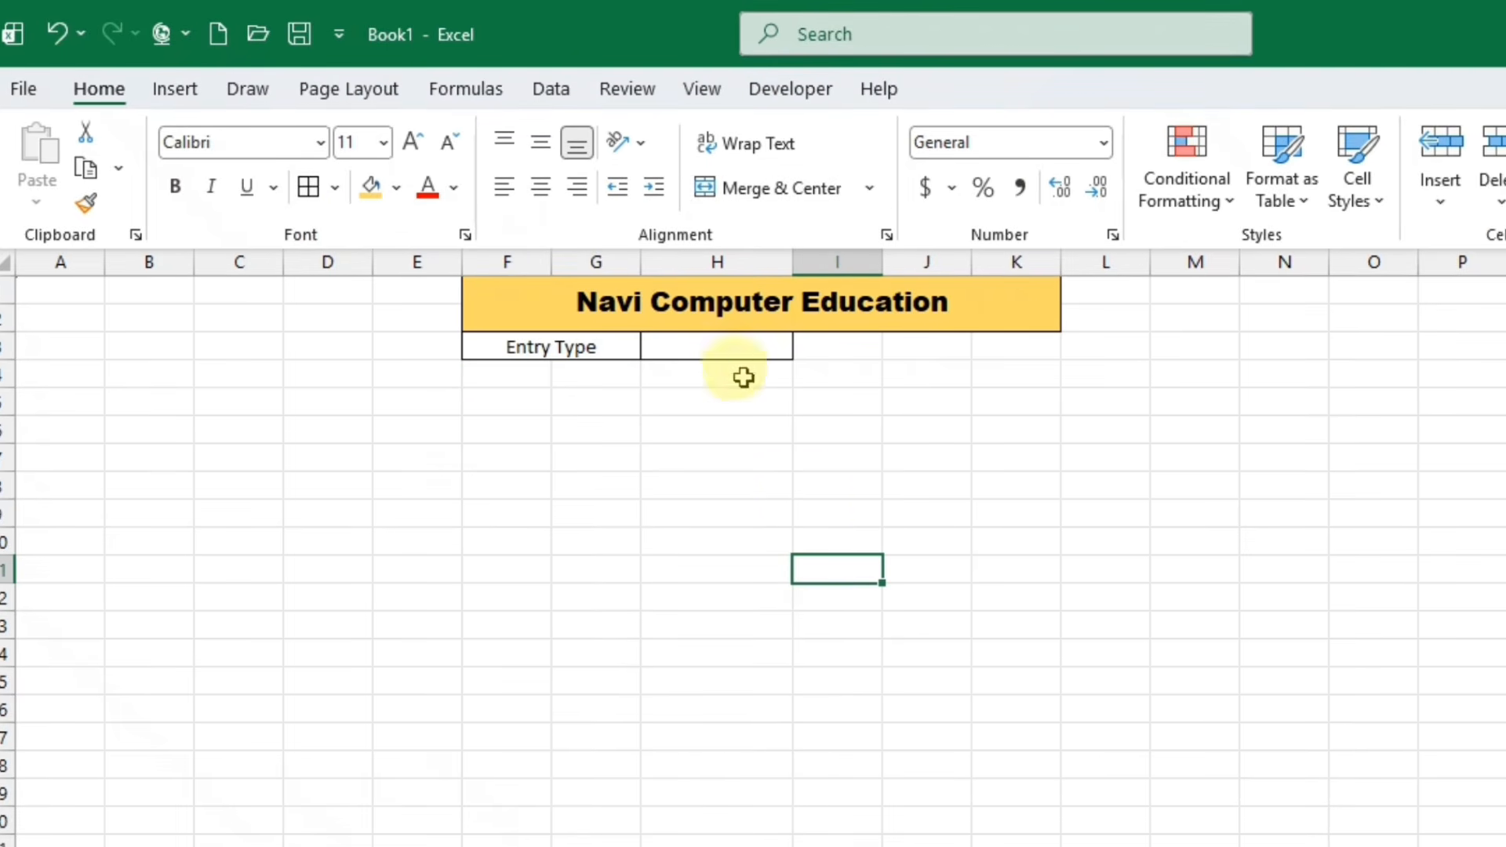
# Change the title's font color to the standard dark blue
pyautogui.click(708, 307)
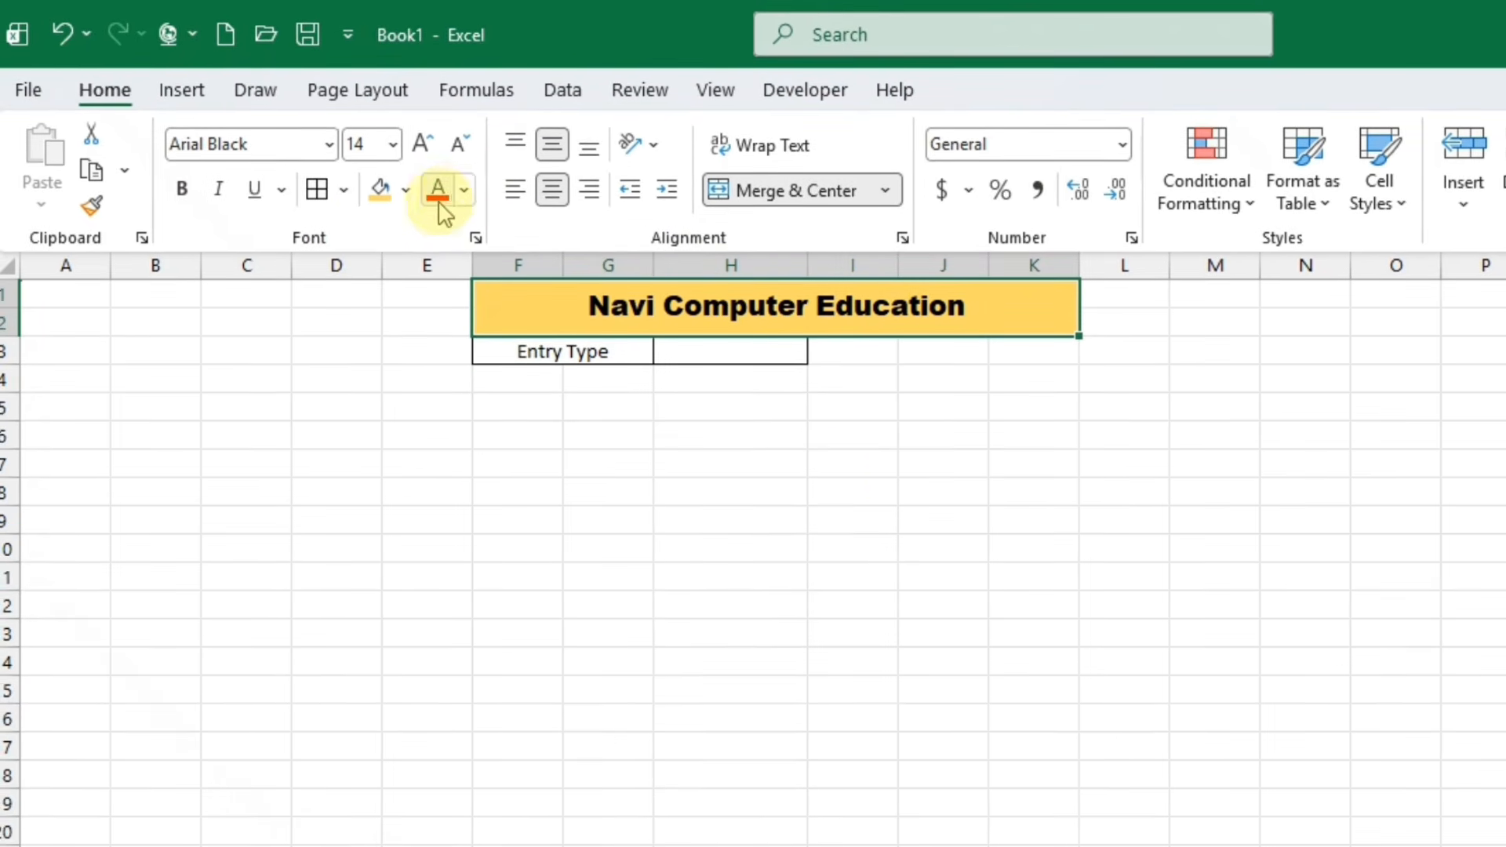
pyautogui.click(464, 190)
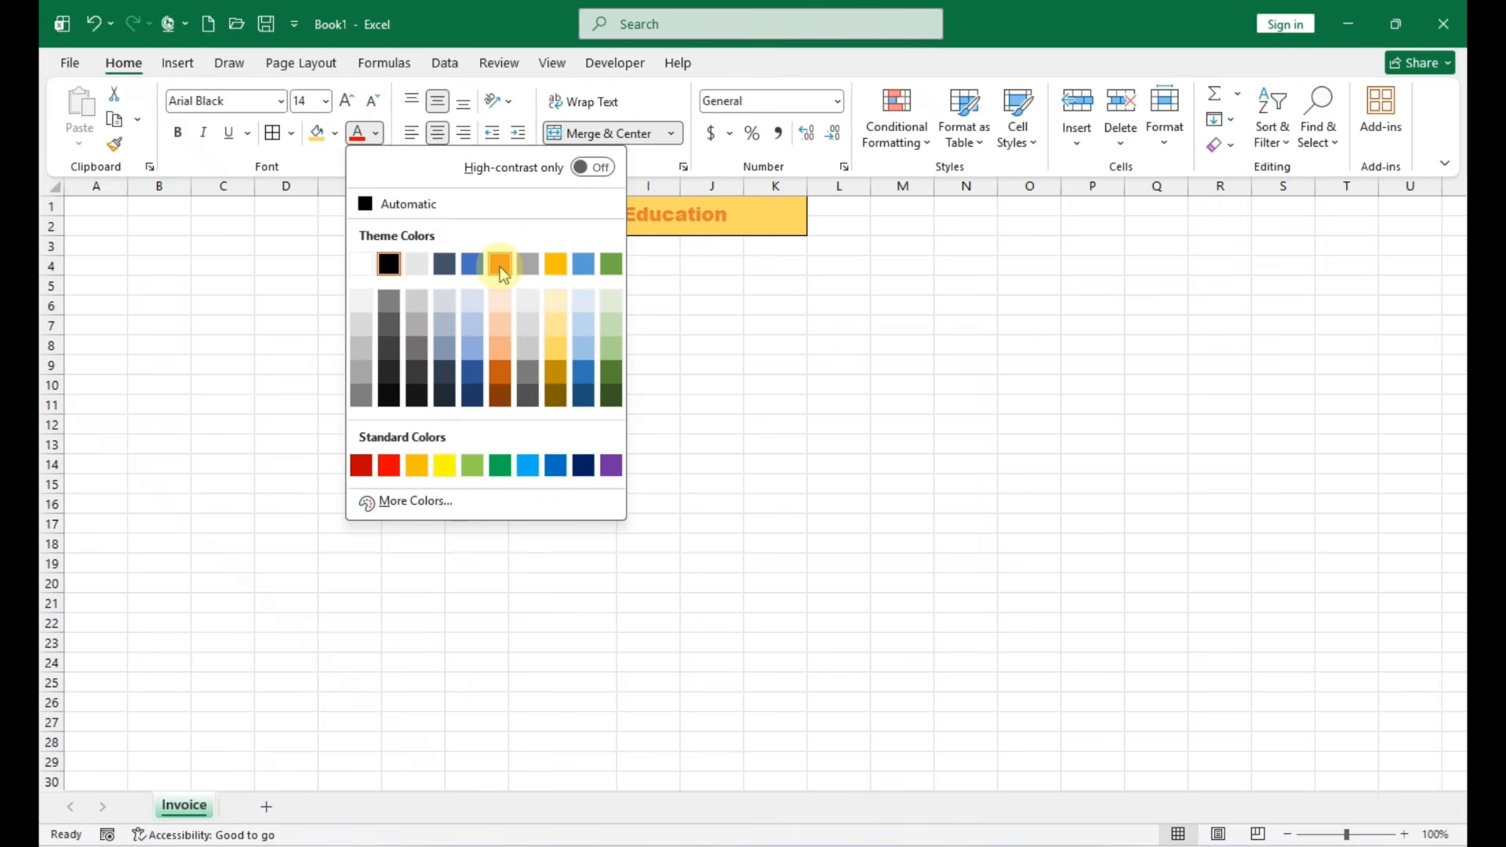
pyautogui.click(583, 466)
pyautogui.click(608, 366)
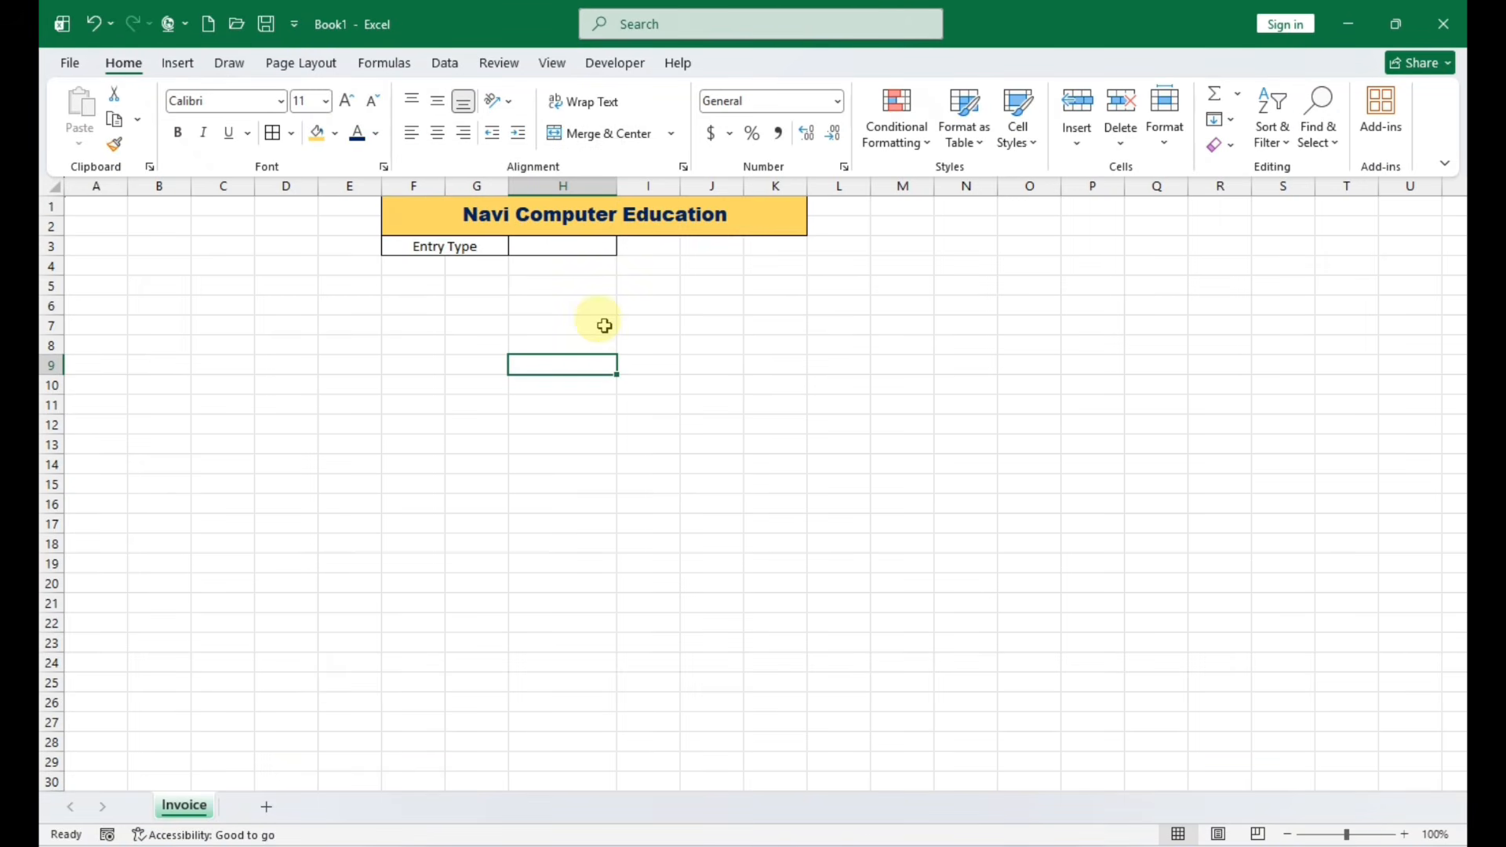
# Widen column G slightly and enter the label Invoice No. in cell G5
pyautogui.click(501, 285)
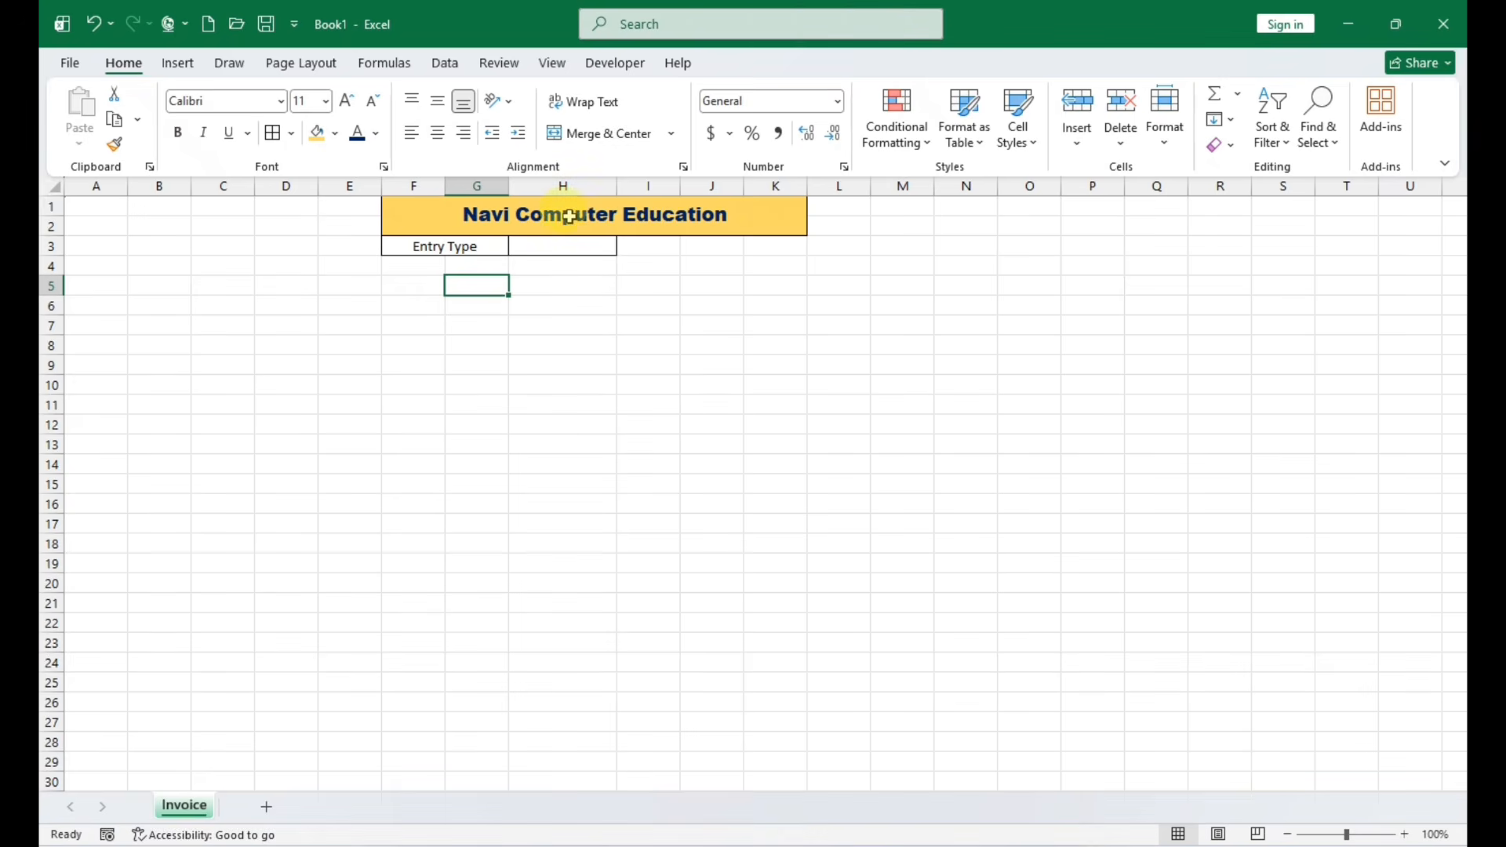
pyautogui.moveTo(509, 186); pyautogui.dragTo(532, 186)
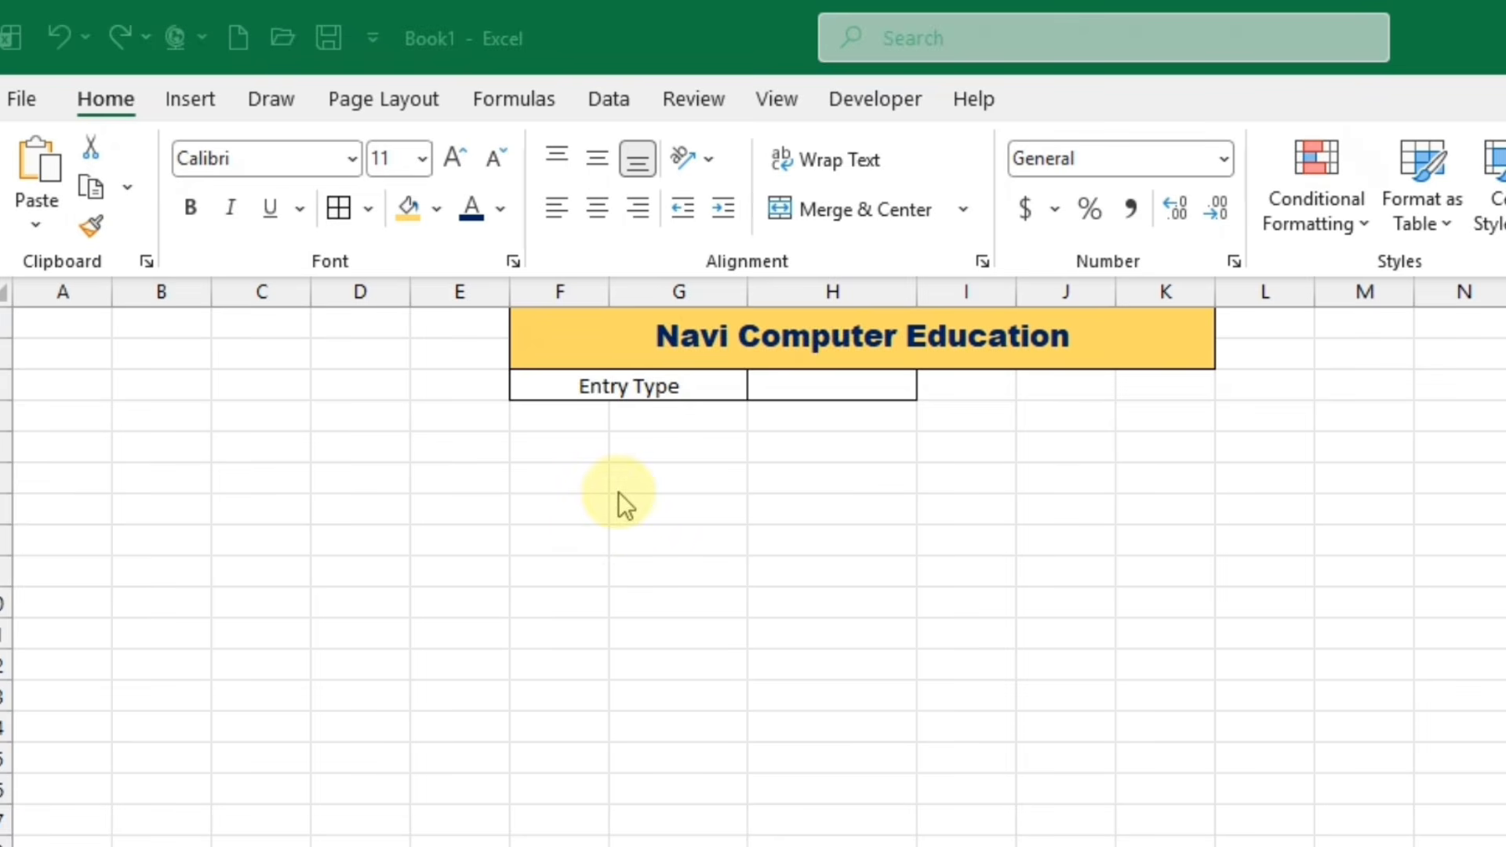
pyautogui.click(644, 438)
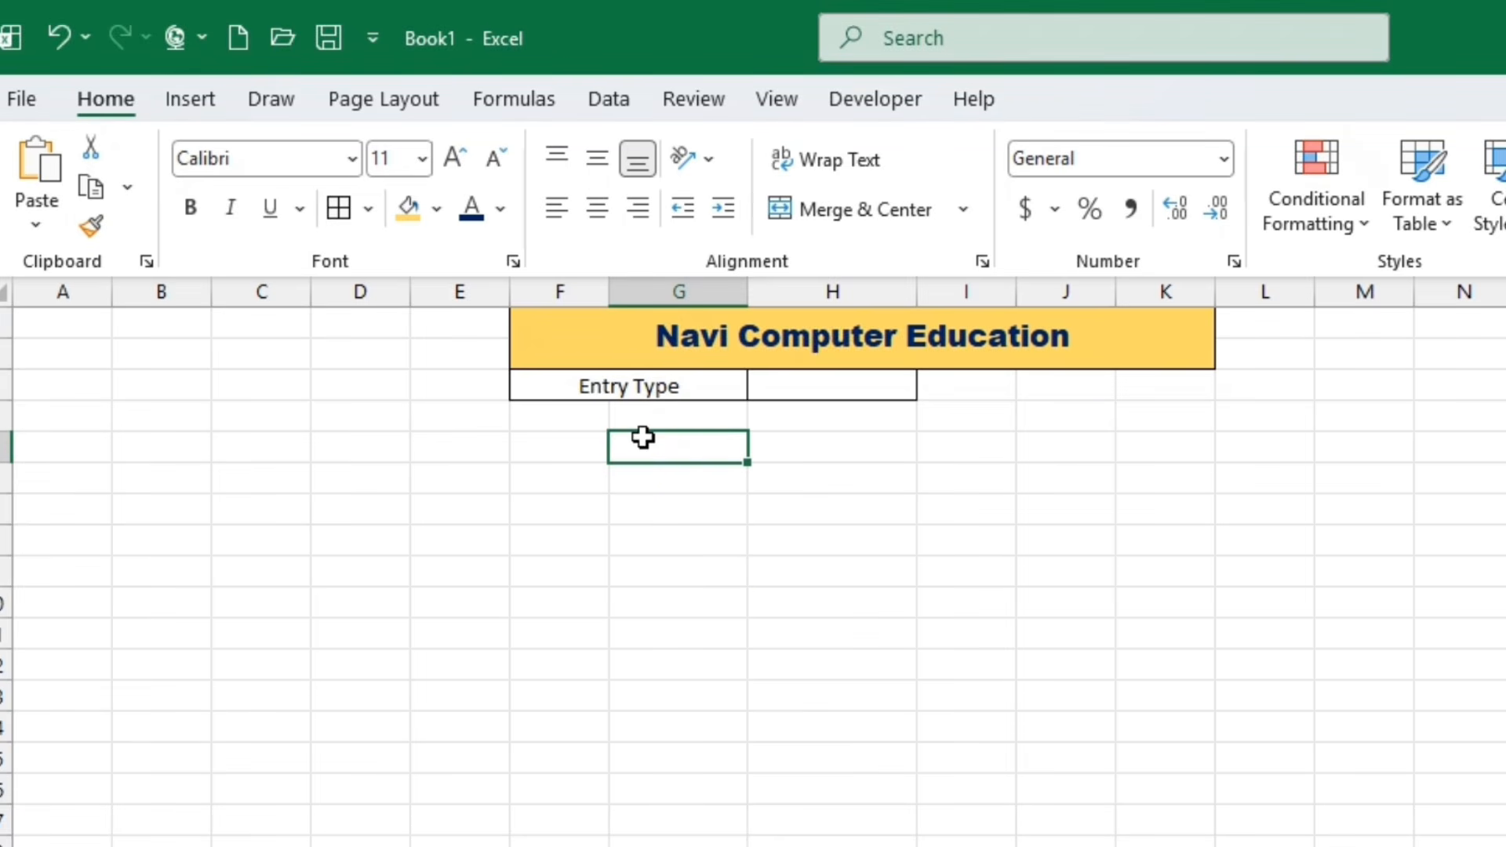
pyautogui.write('Inve')
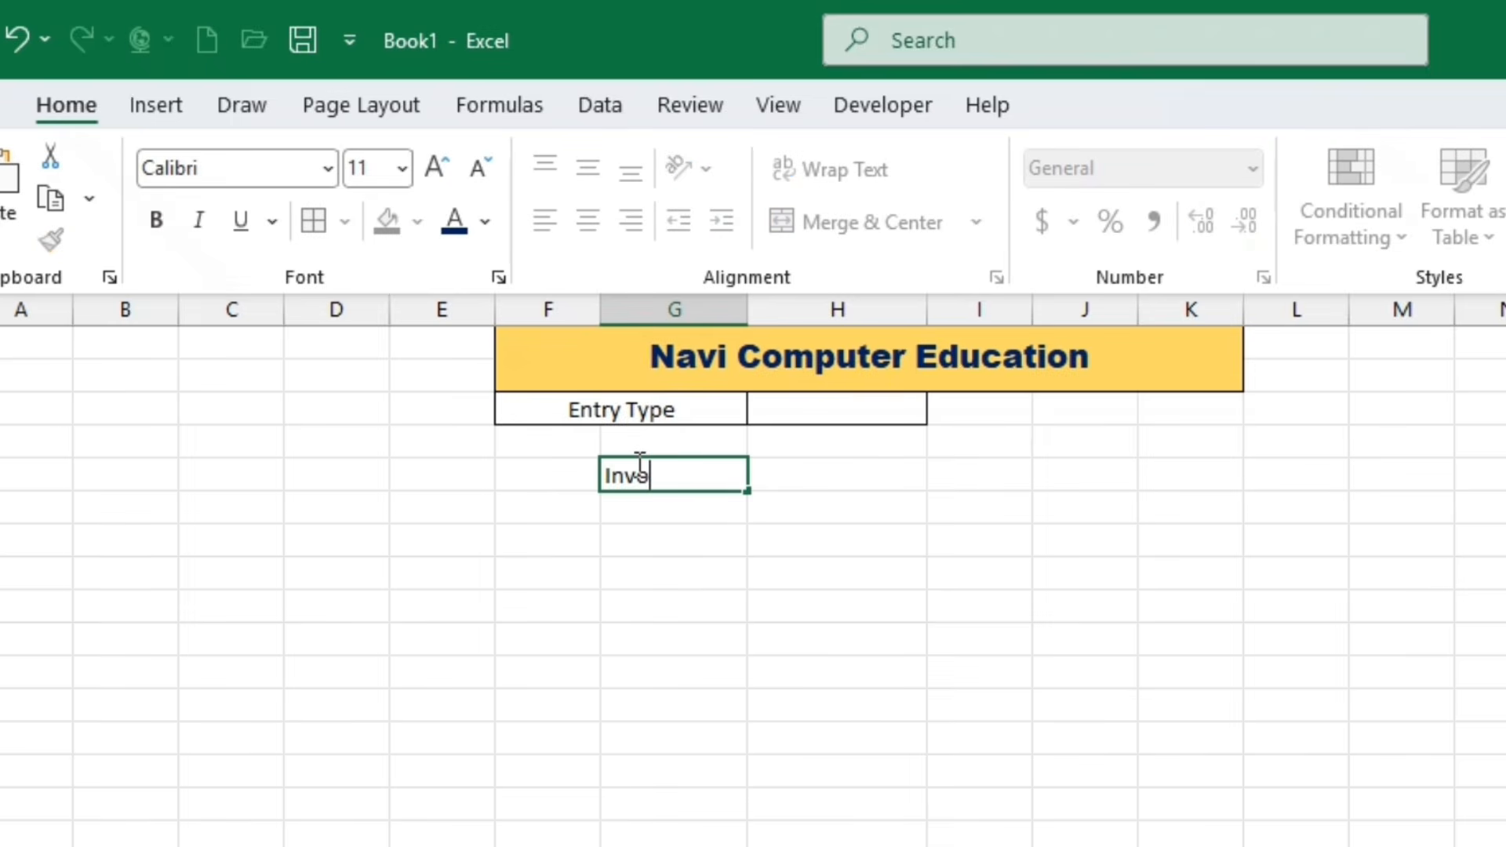
pyautogui.write('ice No')
pyautogui.write('.')
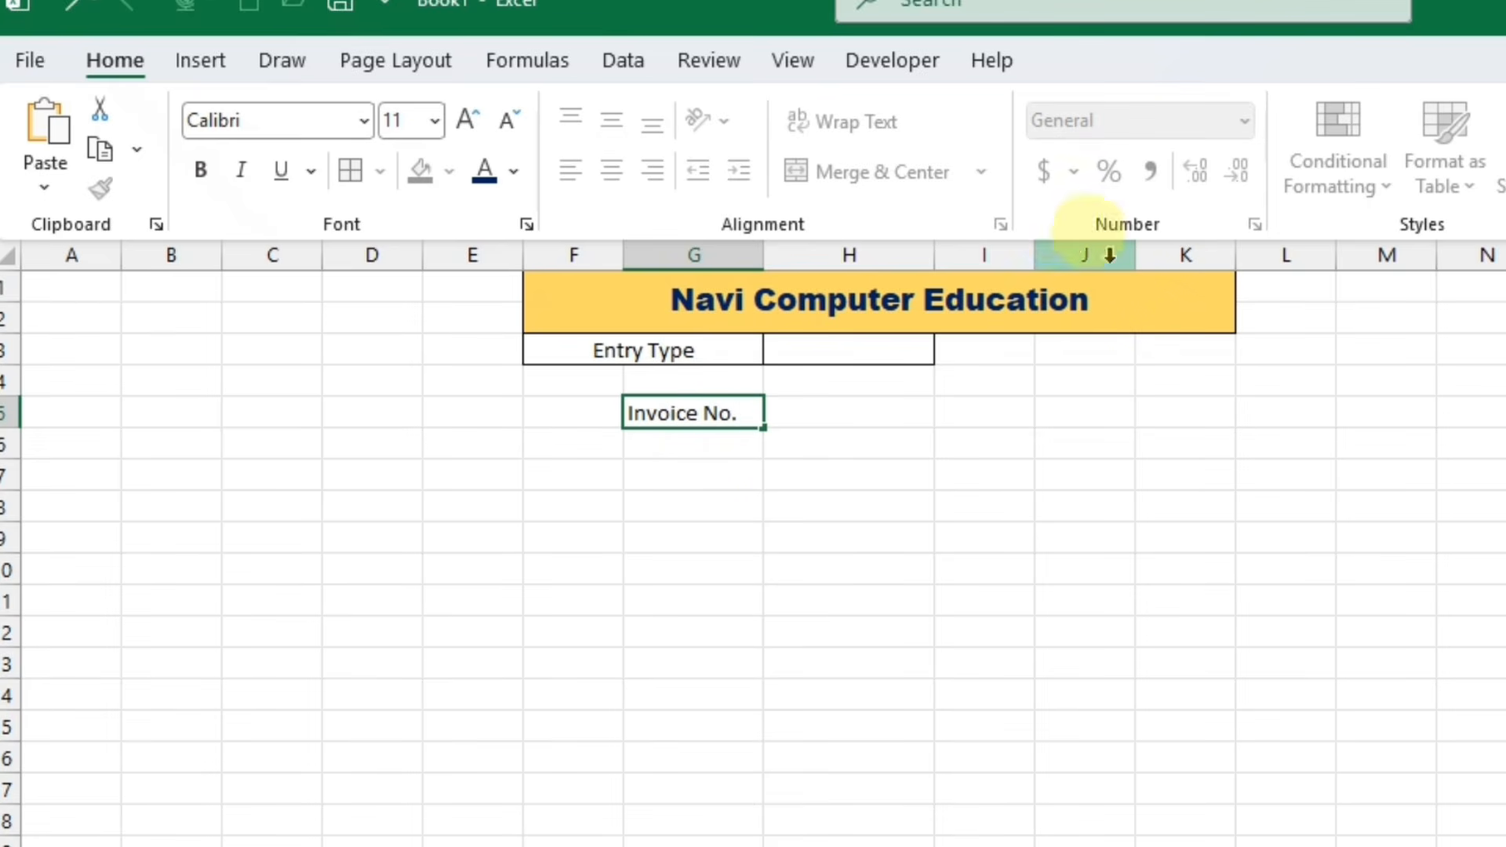
pyautogui.press('Return')
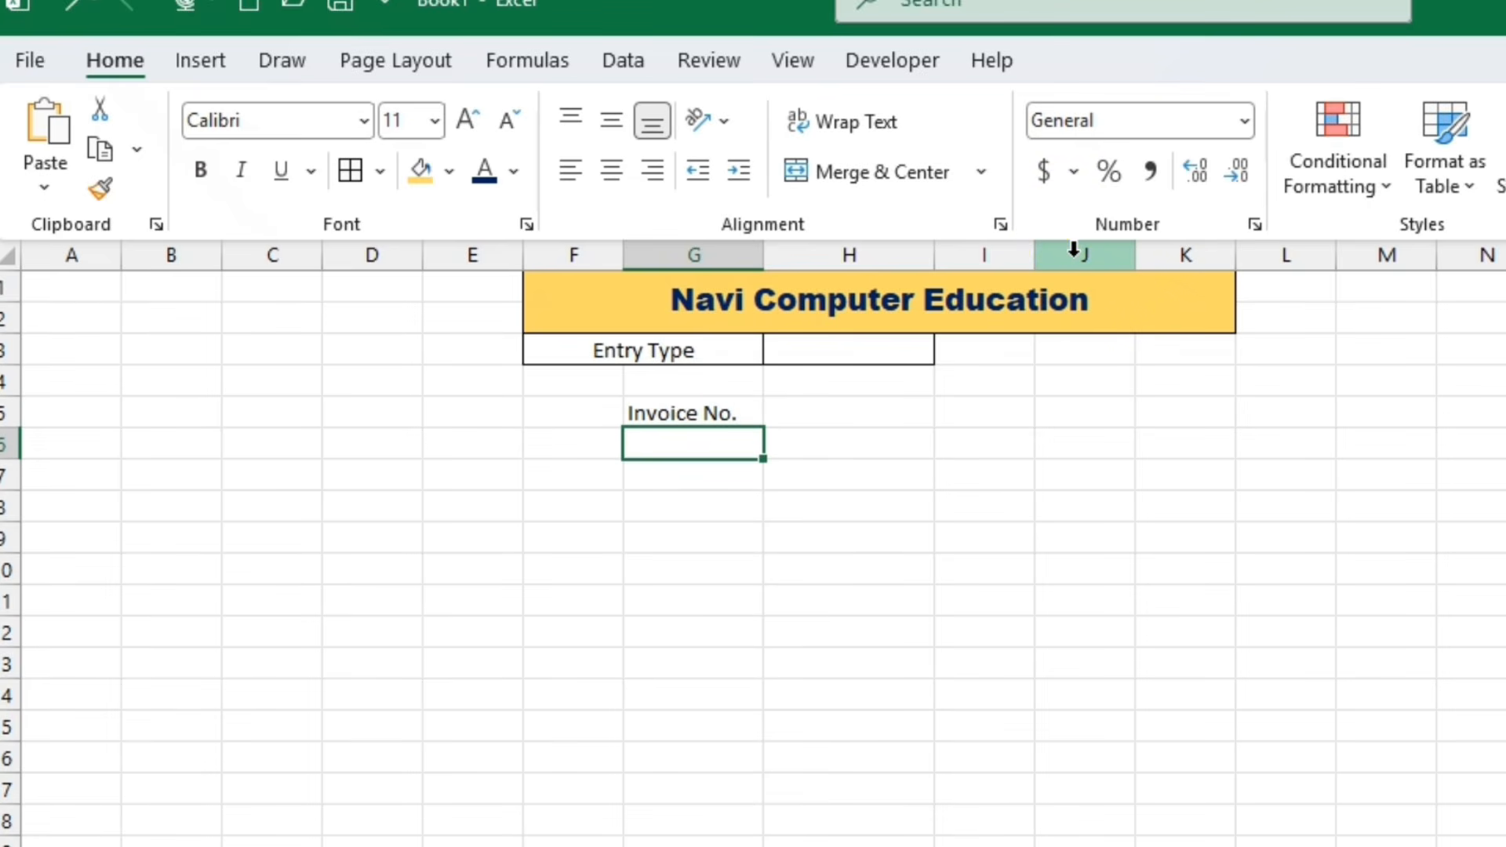
# Leave G6 empty and enter the labels Date, Product, Rate, Quantity and Amount in cells G7 to G11
pyautogui.press('Return')
pyautogui.write('Date')
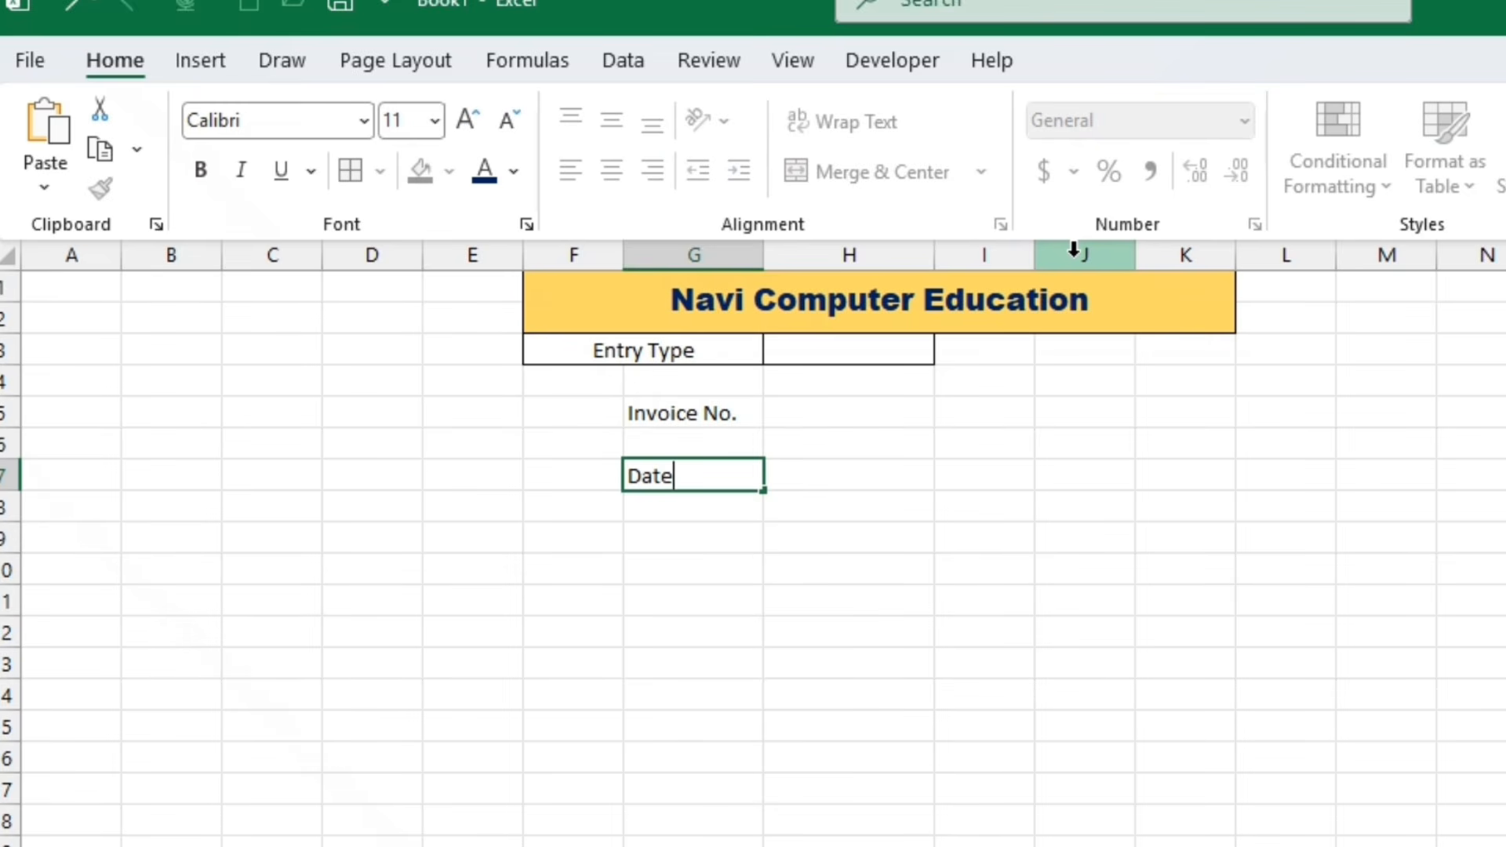
pyautogui.press('Return')
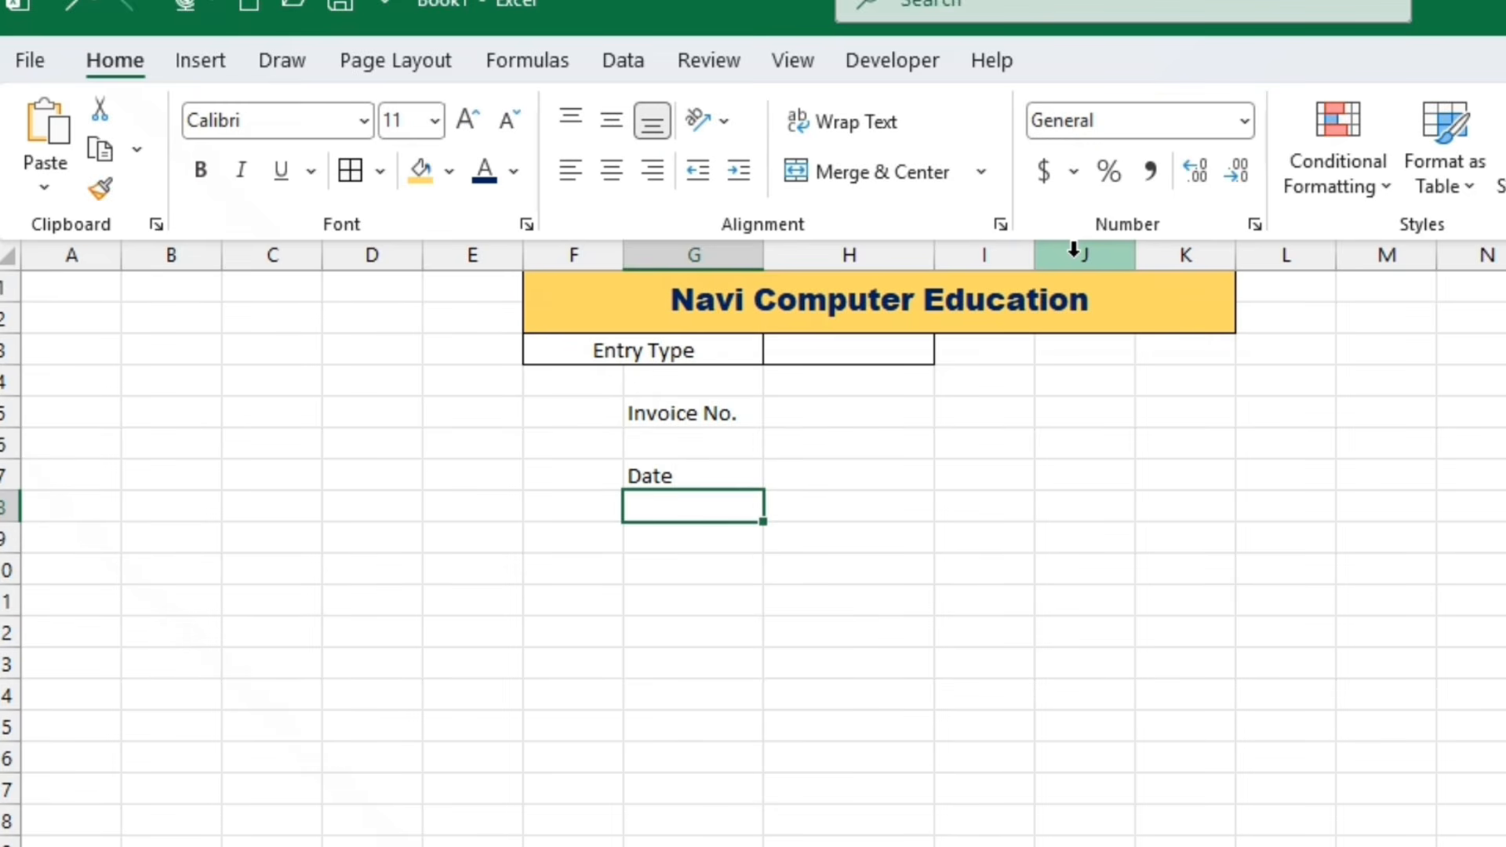
pyautogui.write('Product')
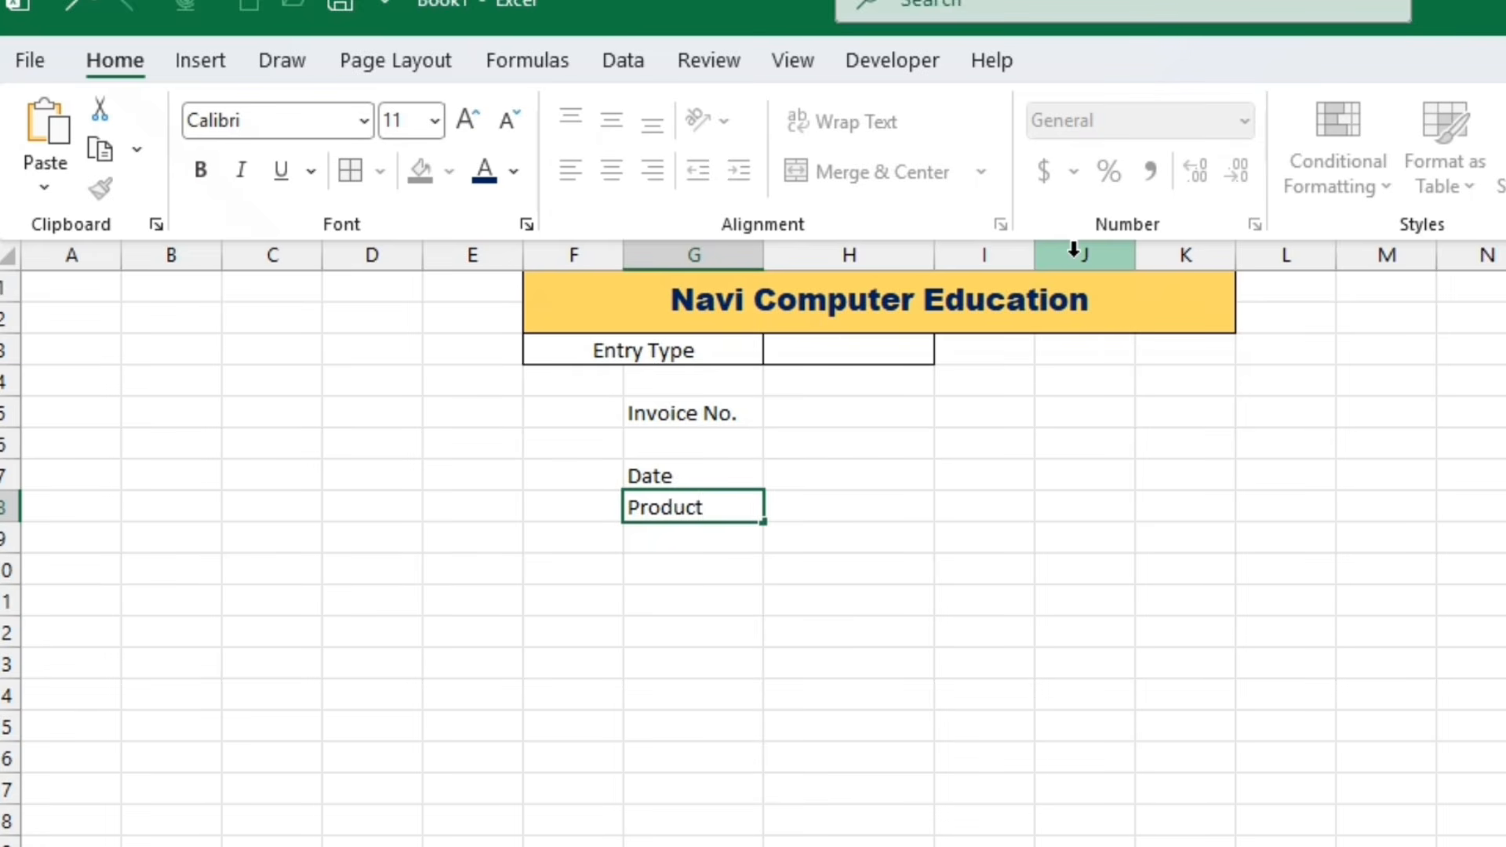
pyautogui.press('Return')
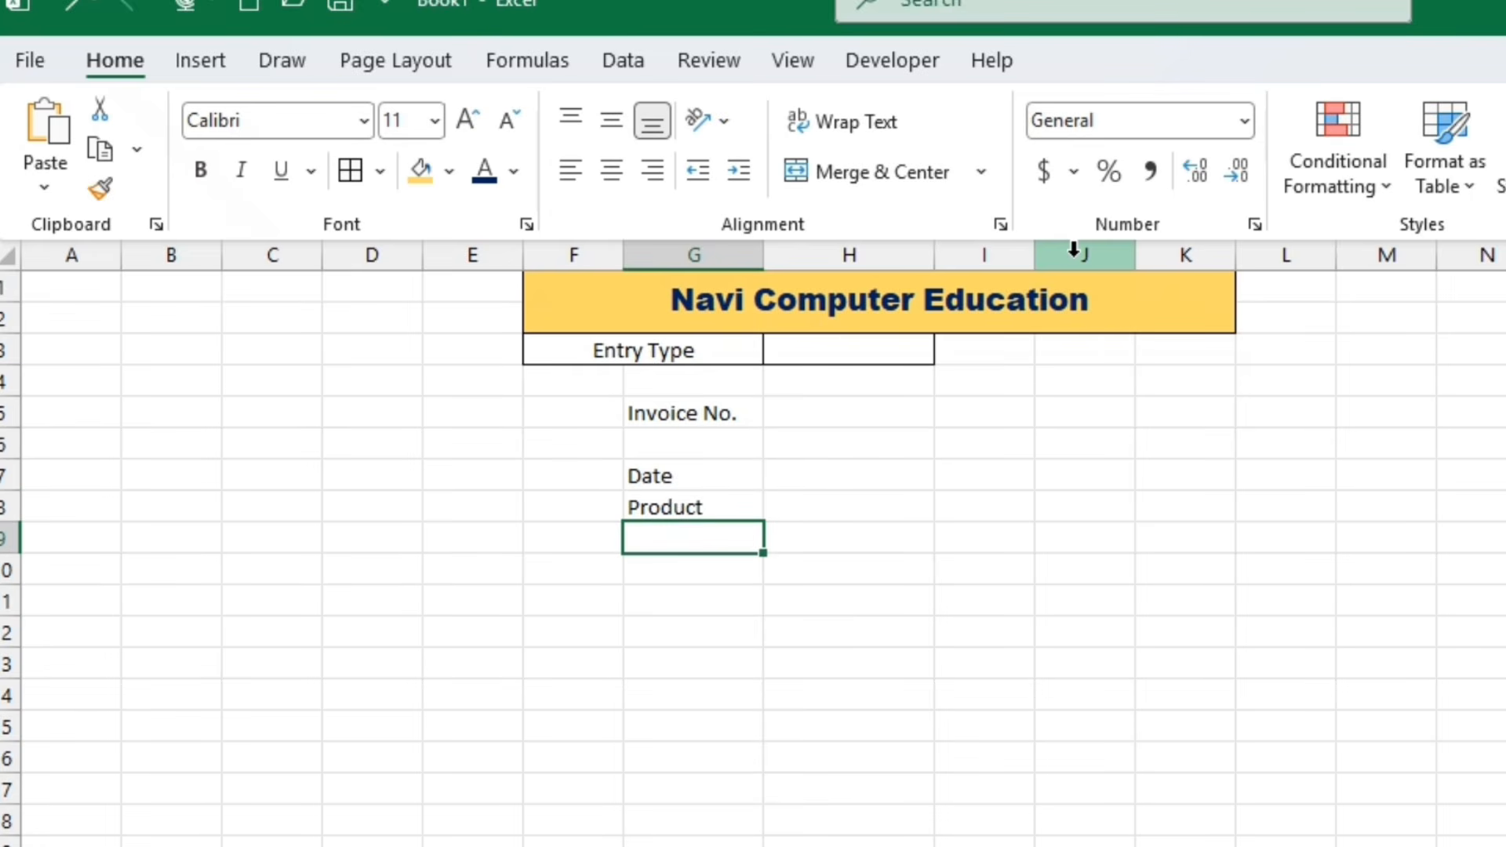
pyautogui.write('Rate')
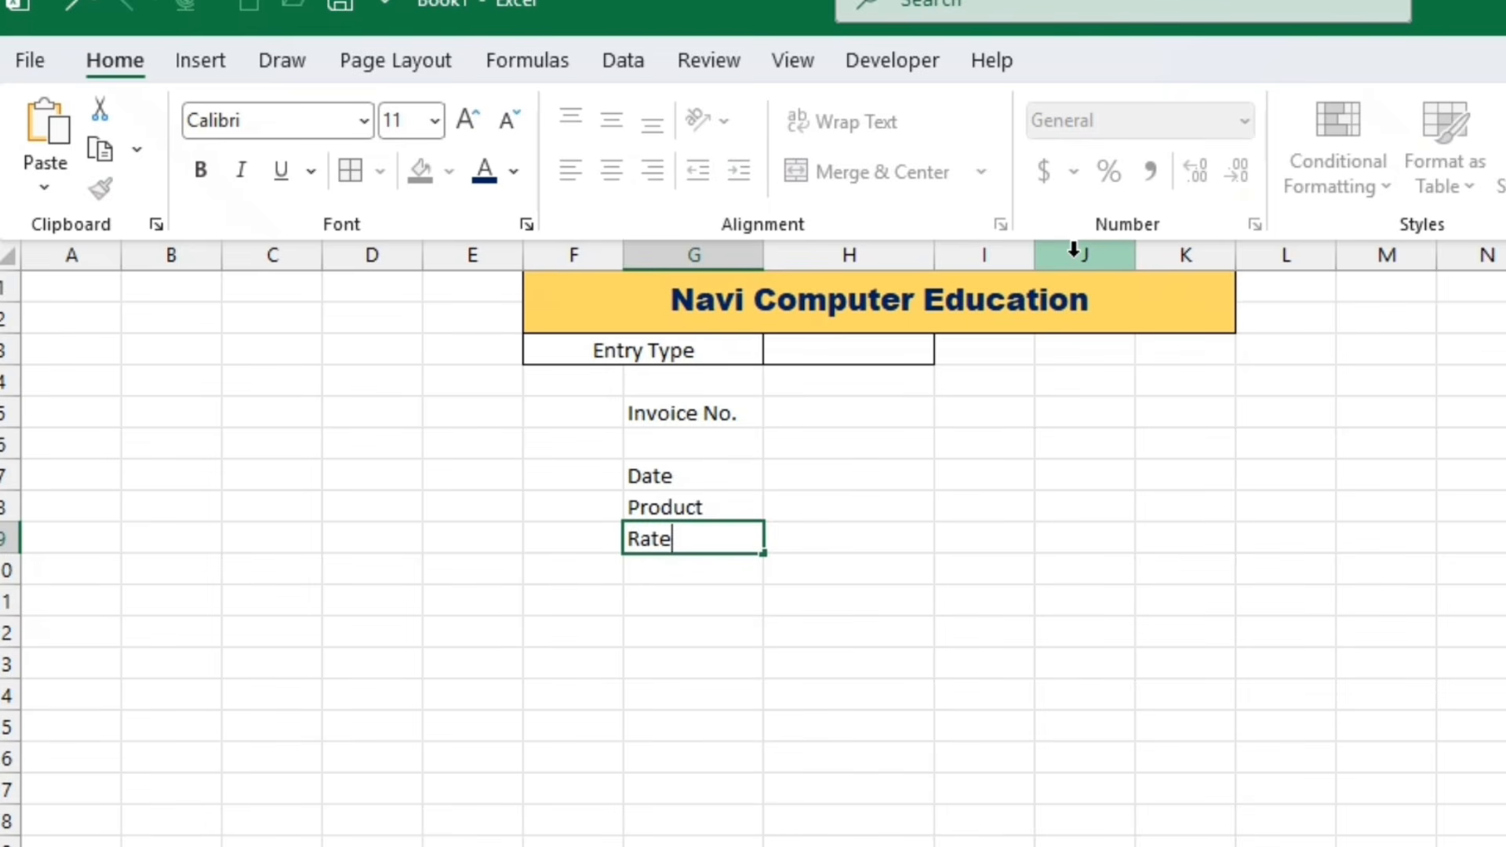
pyautogui.press('Return')
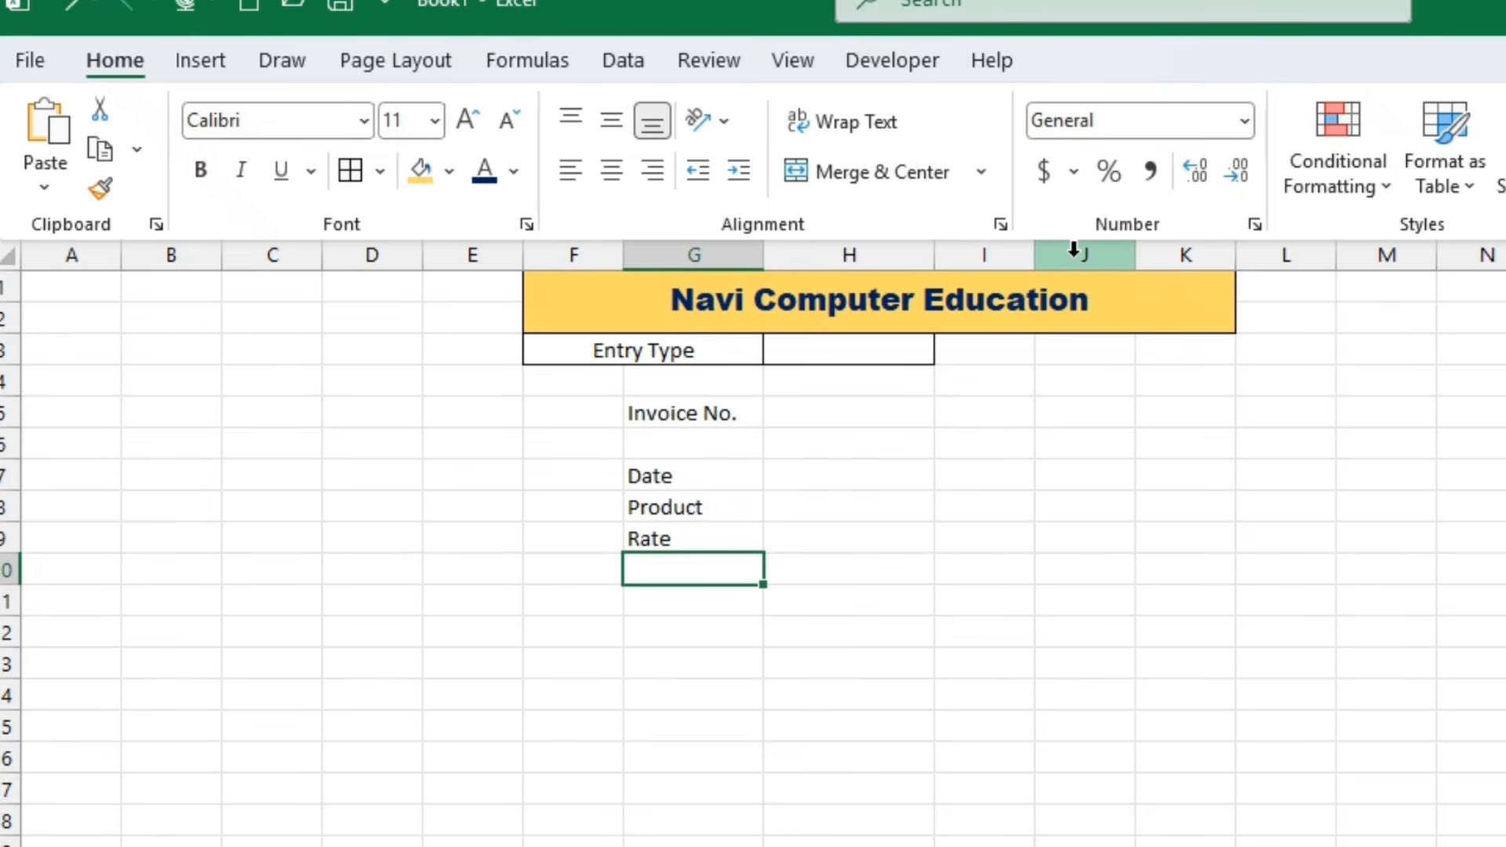
pyautogui.write('Quantity')
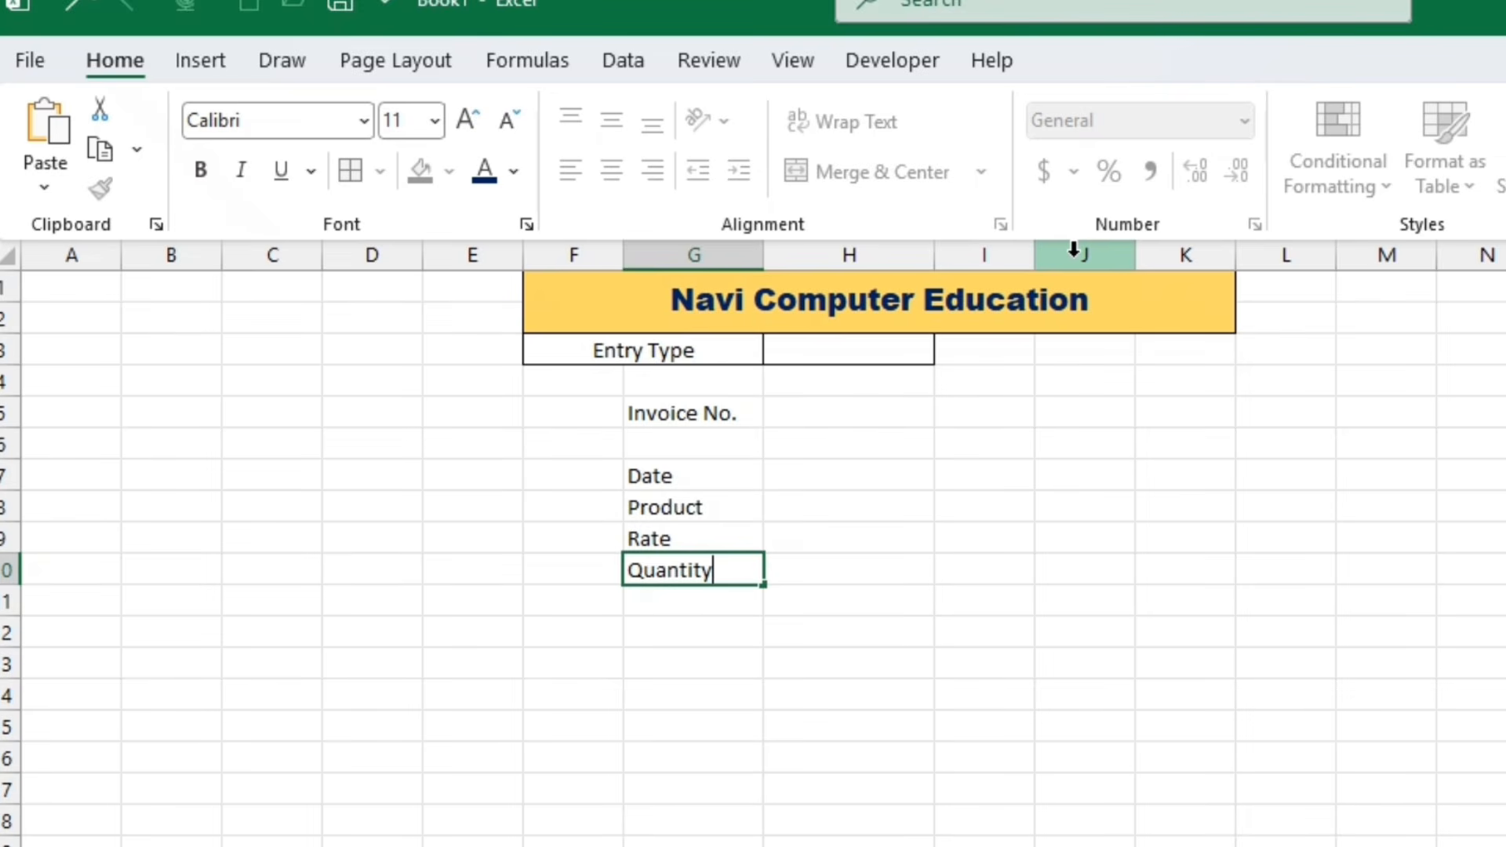
pyautogui.press('Return')
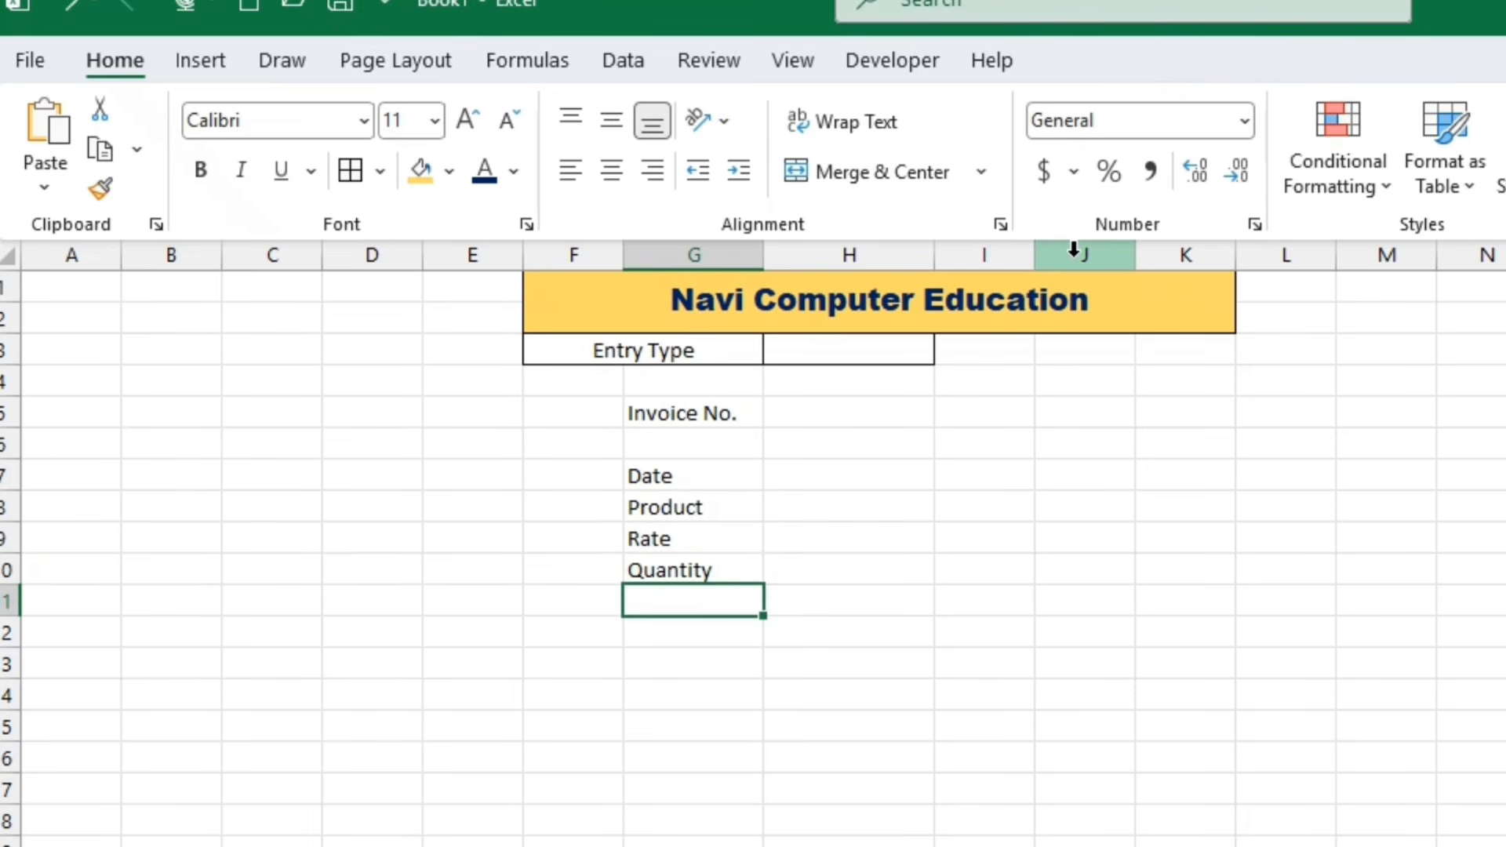
pyautogui.write('Amount')
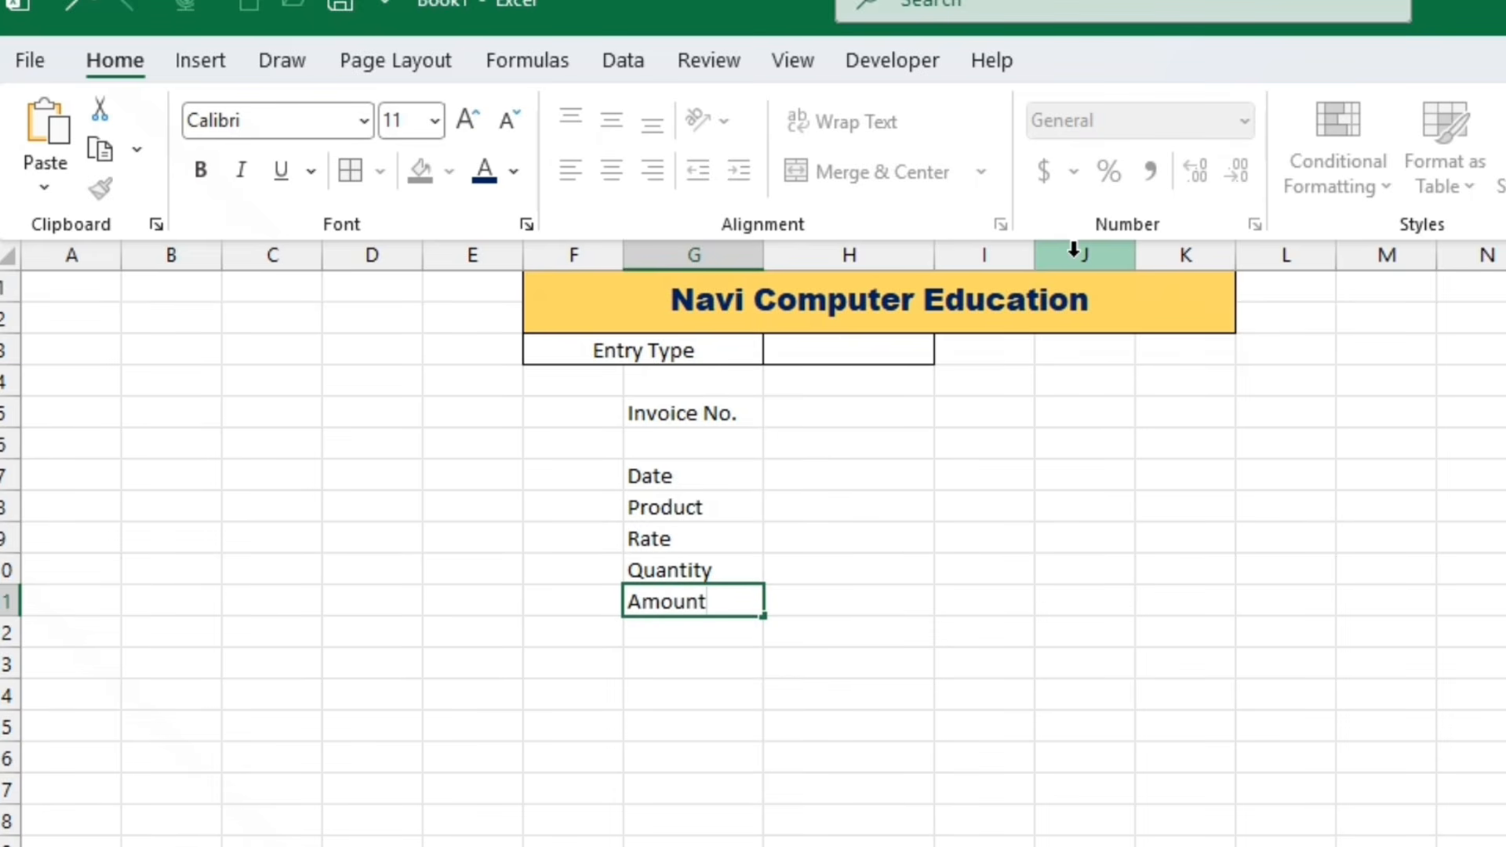
pyautogui.press('Return')
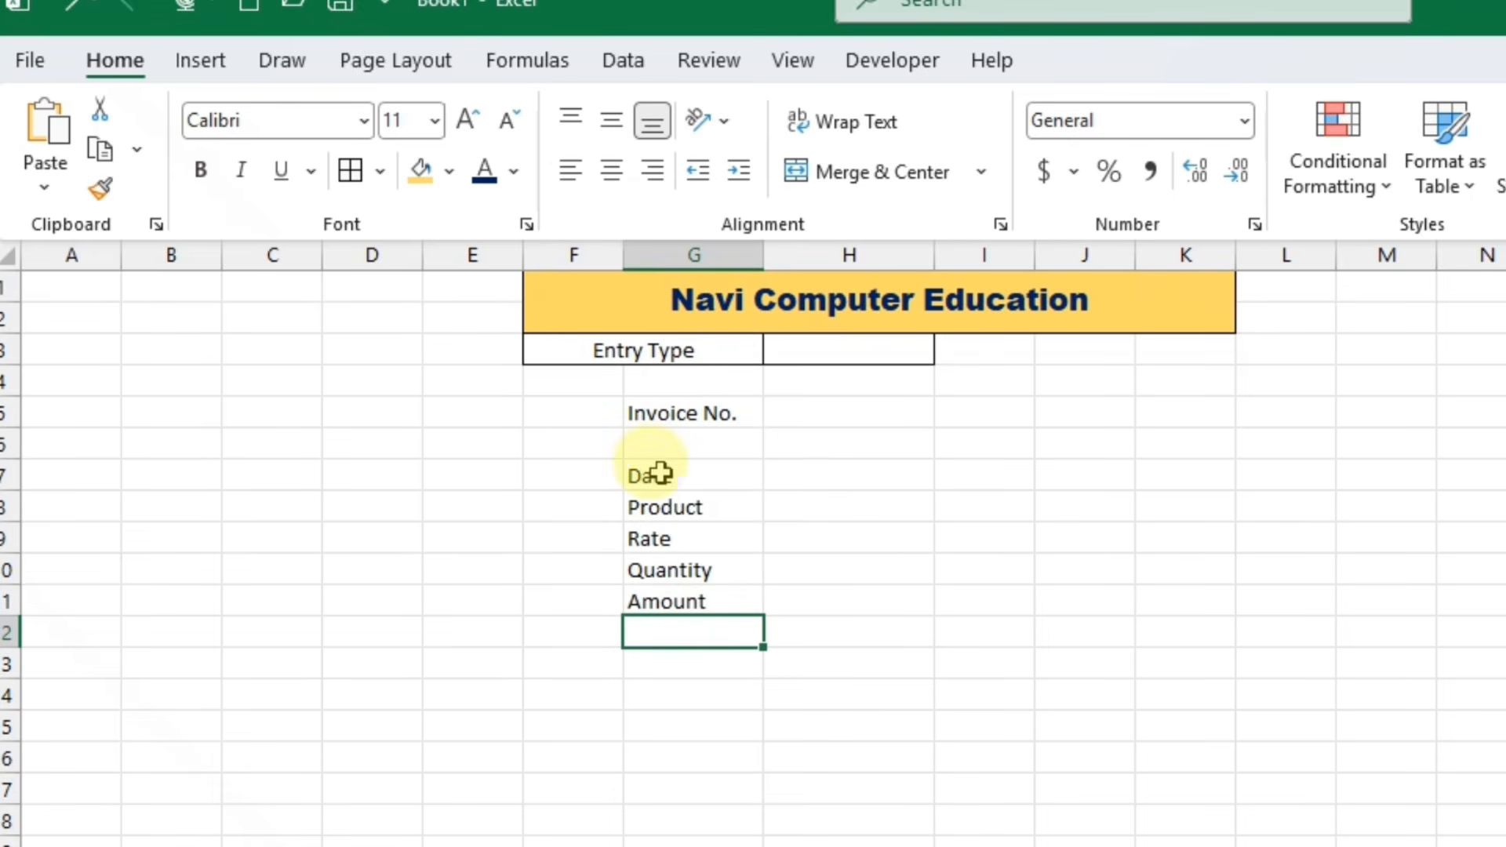
# Enter the formula =IF(H3="Purchase","Vender","Customer") in cell G6
pyautogui.click(692, 439)
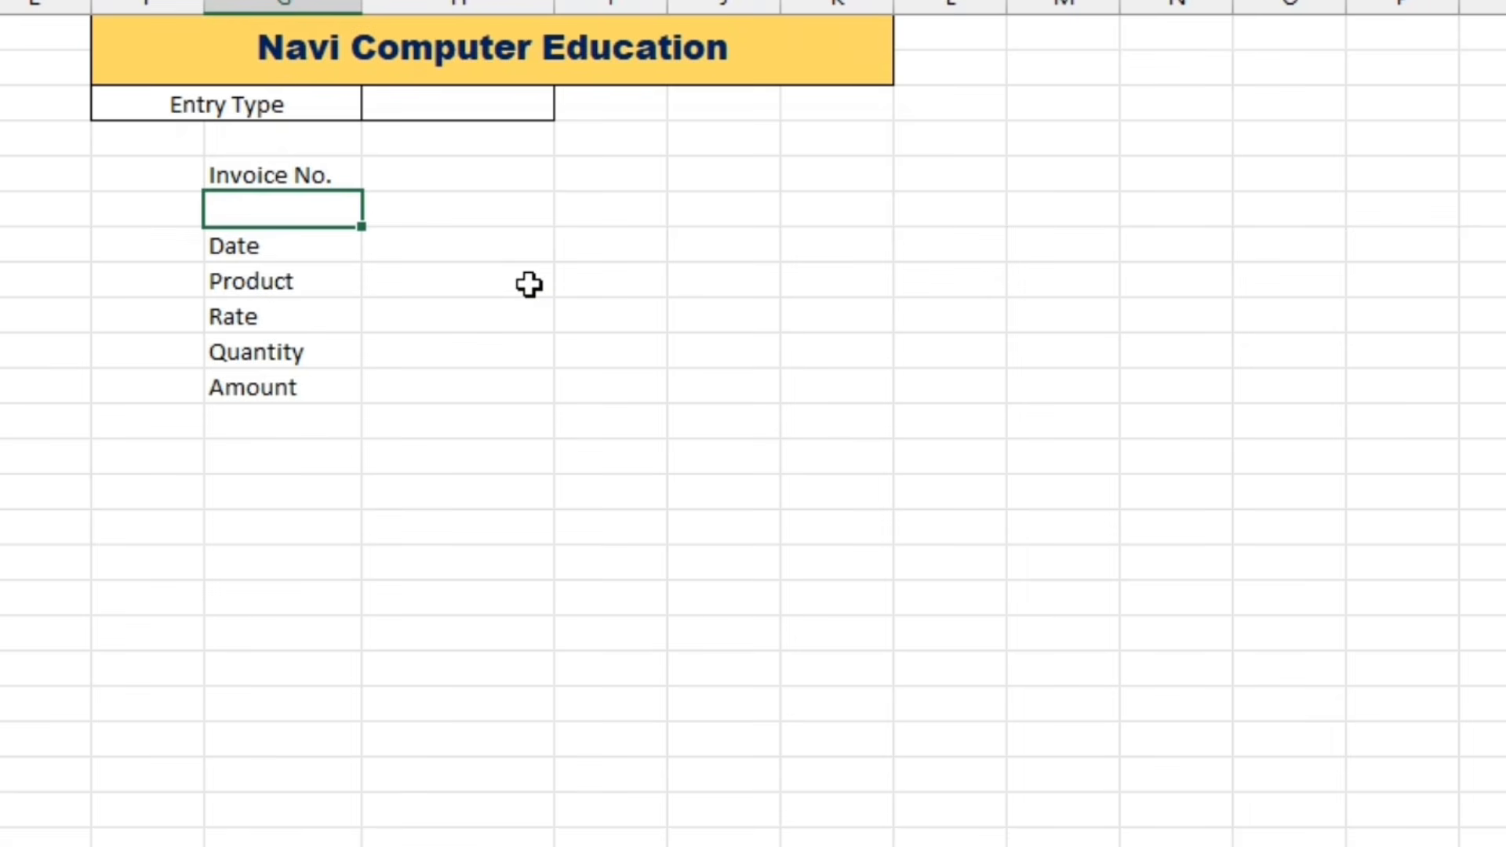
pyautogui.write('=i')
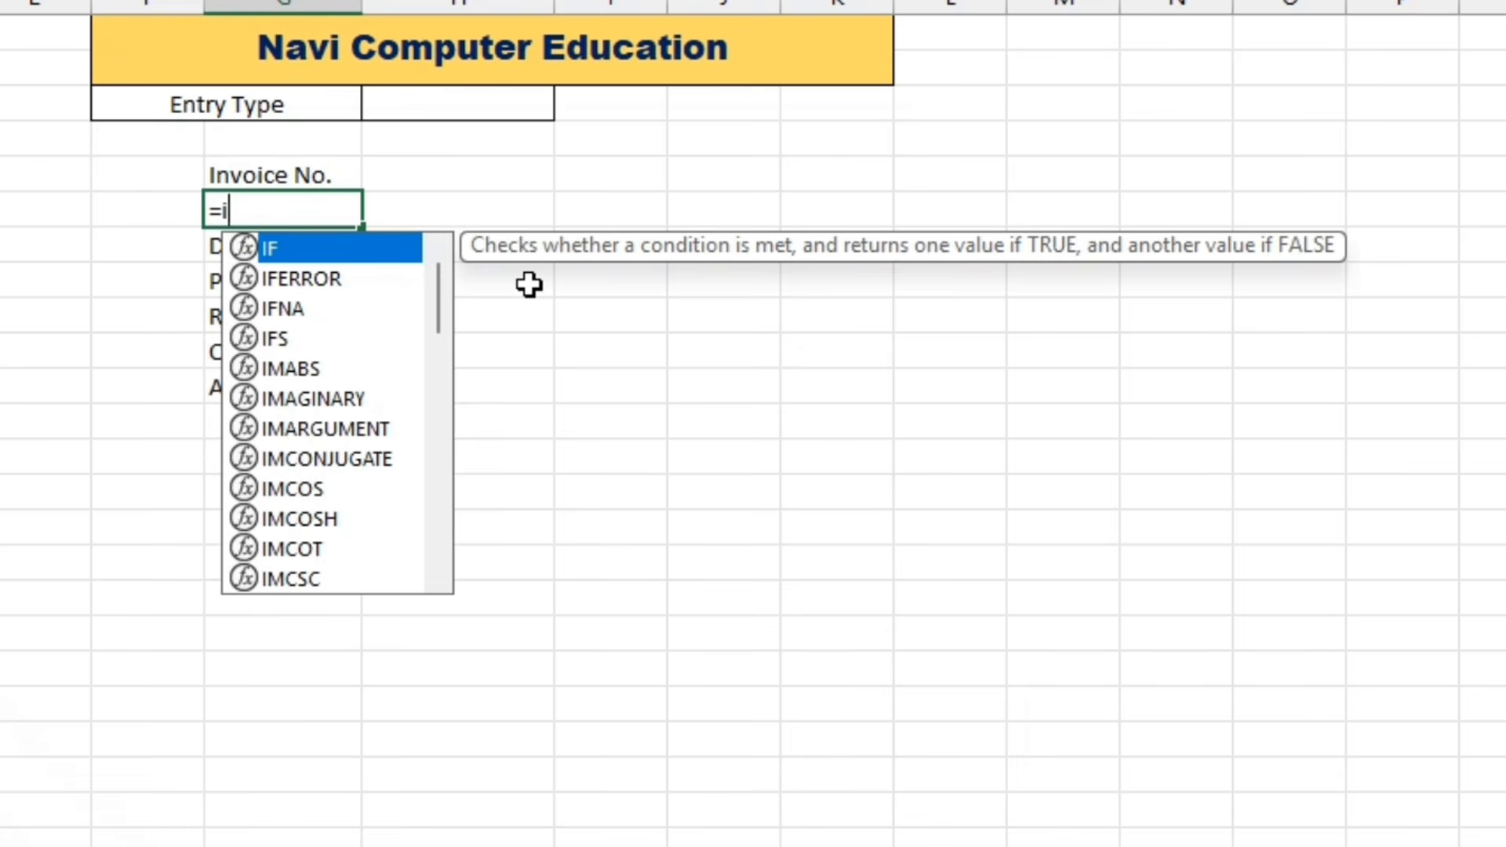
pyautogui.write('f')
pyautogui.press('Tab')
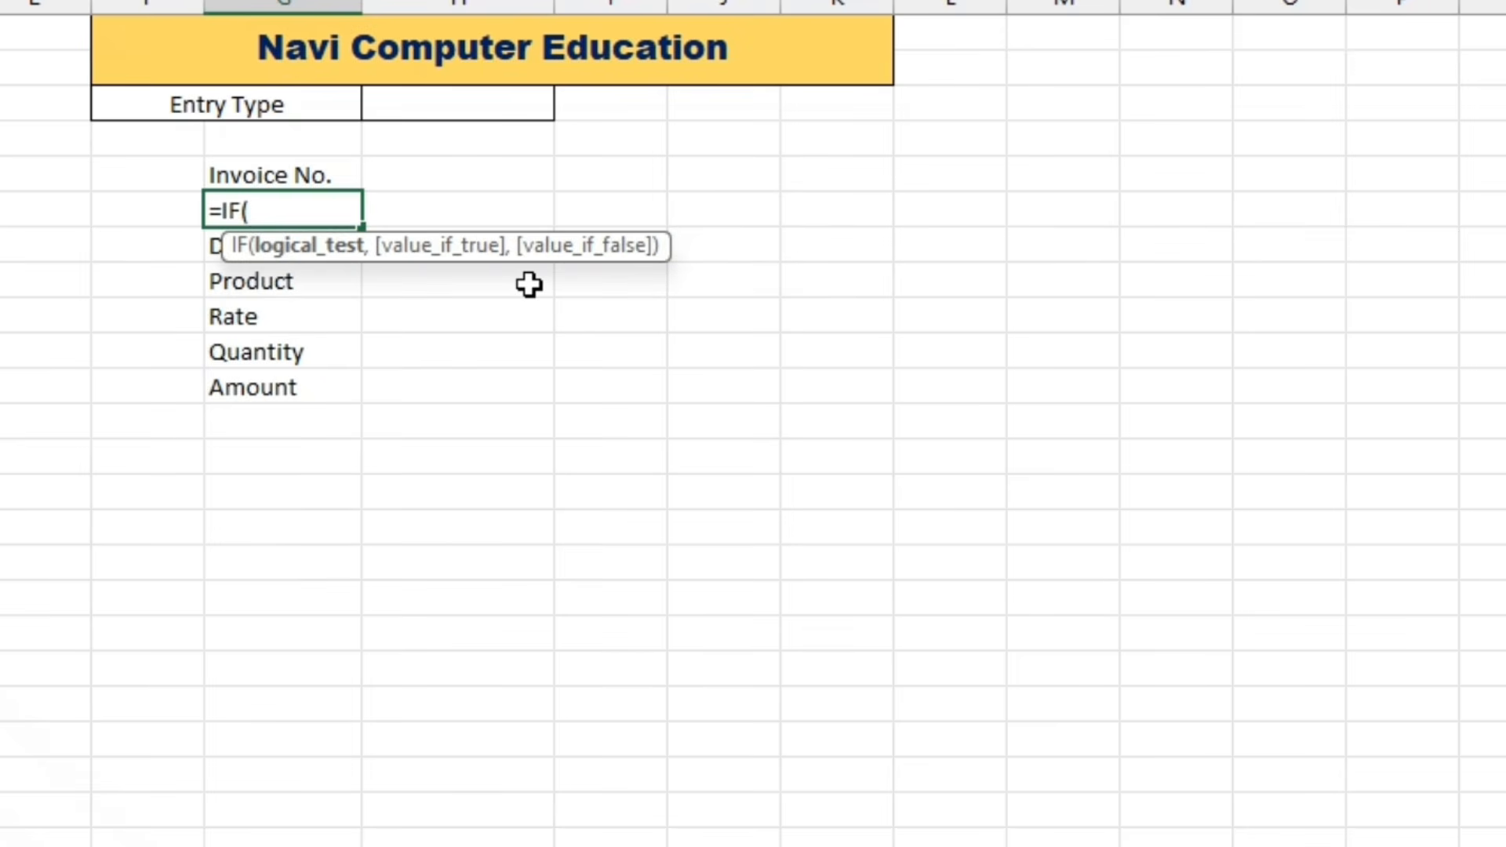
pyautogui.click(444, 100)
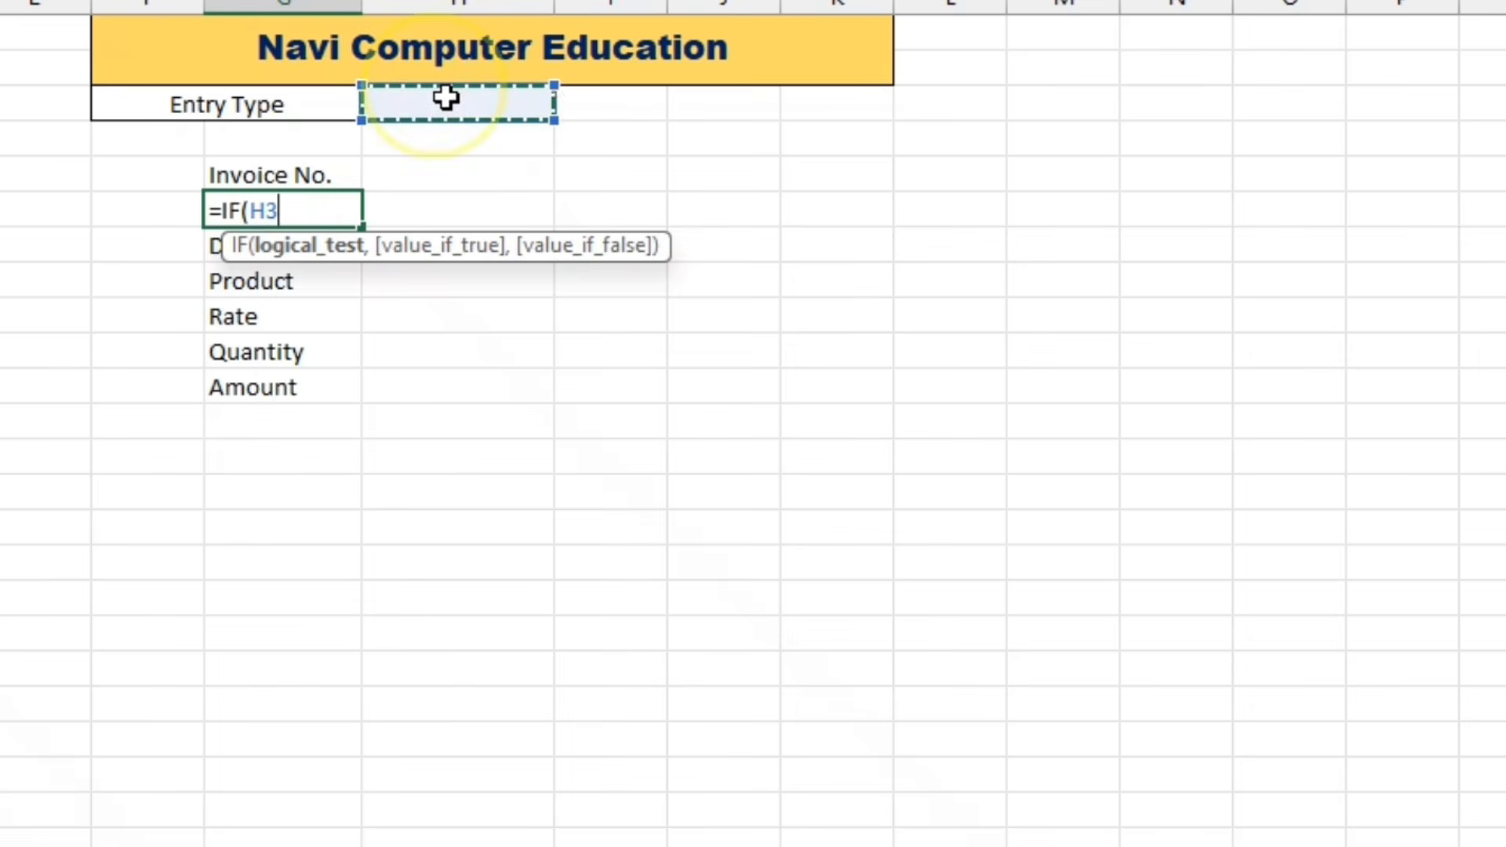
pyautogui.write('="Purchase')
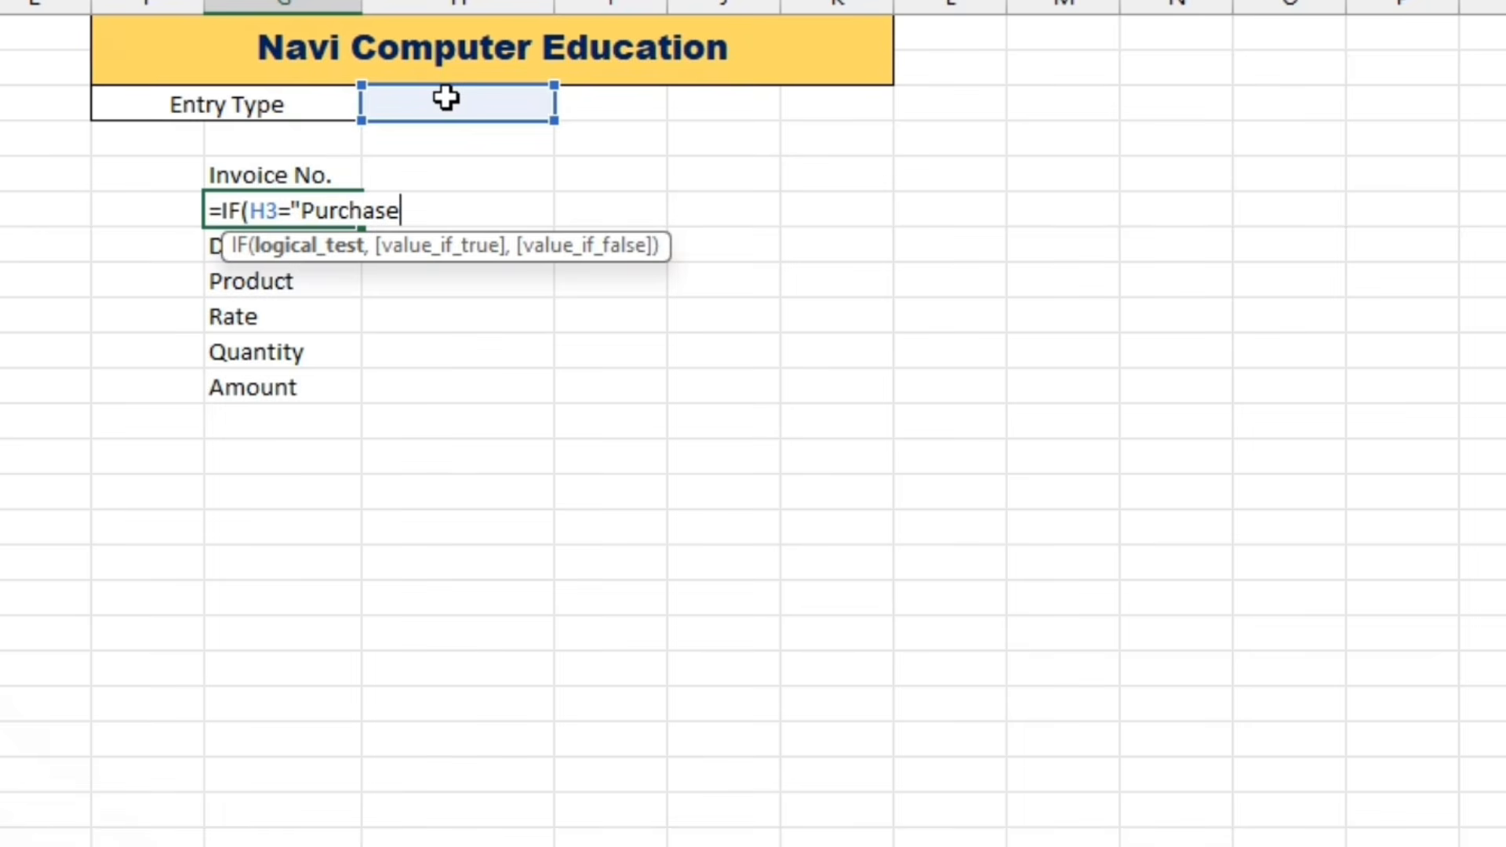
pyautogui.write(',"Vender')
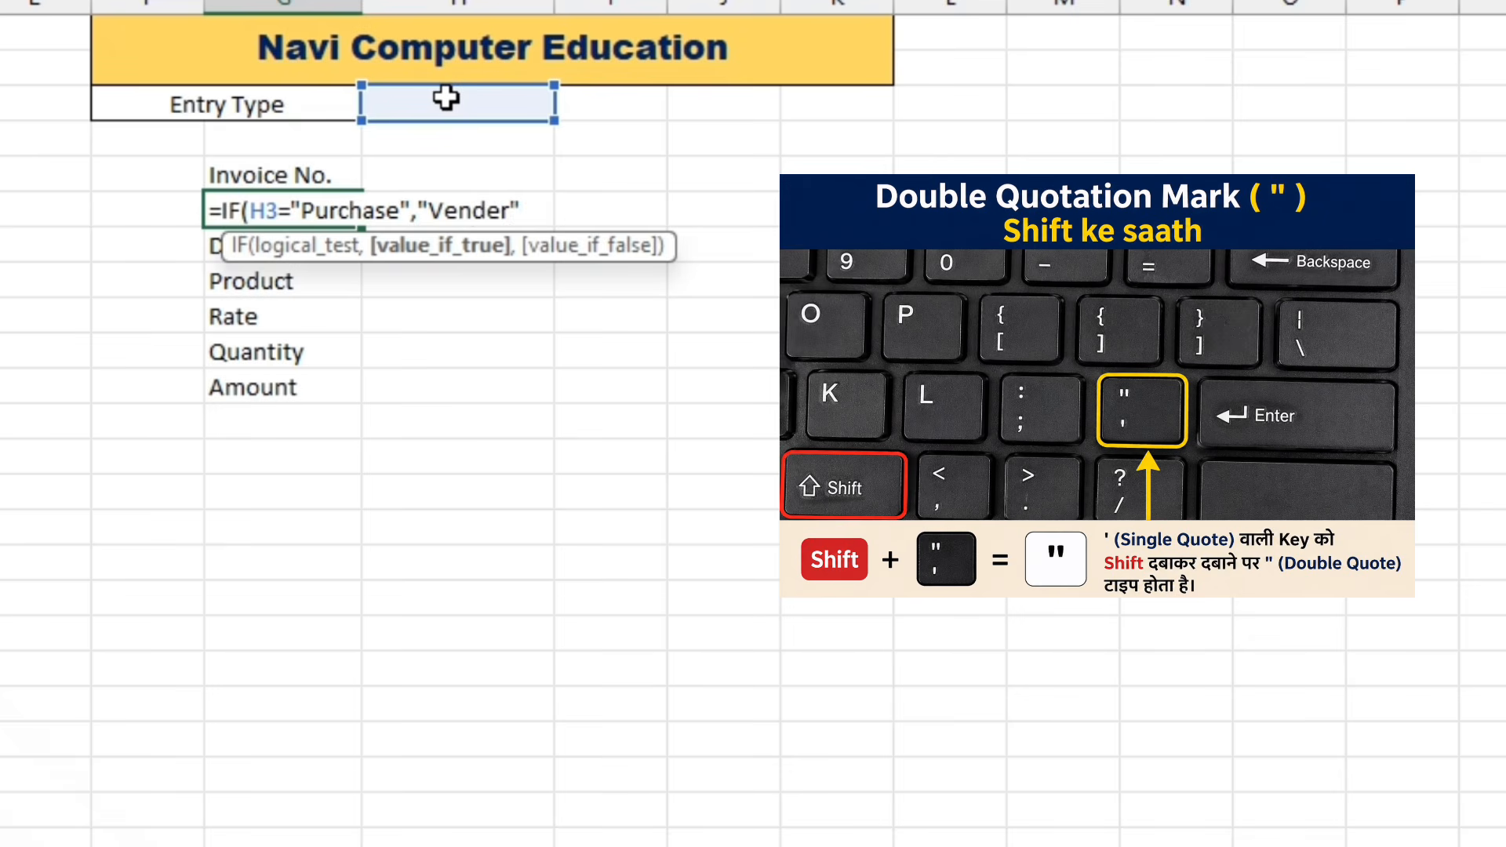
pyautogui.write(',"Cus')
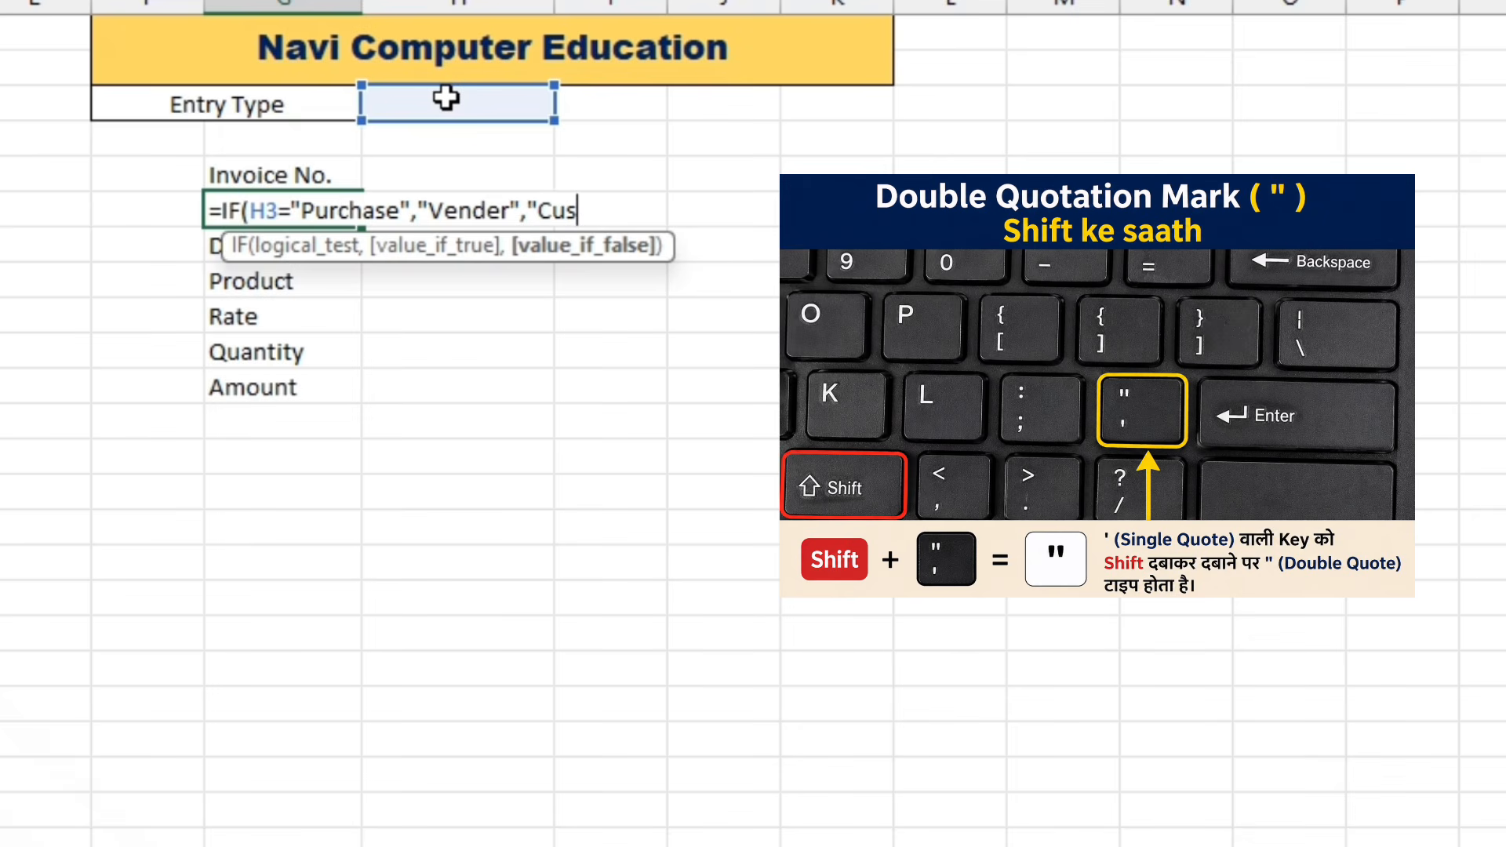
pyautogui.write('tomer"')
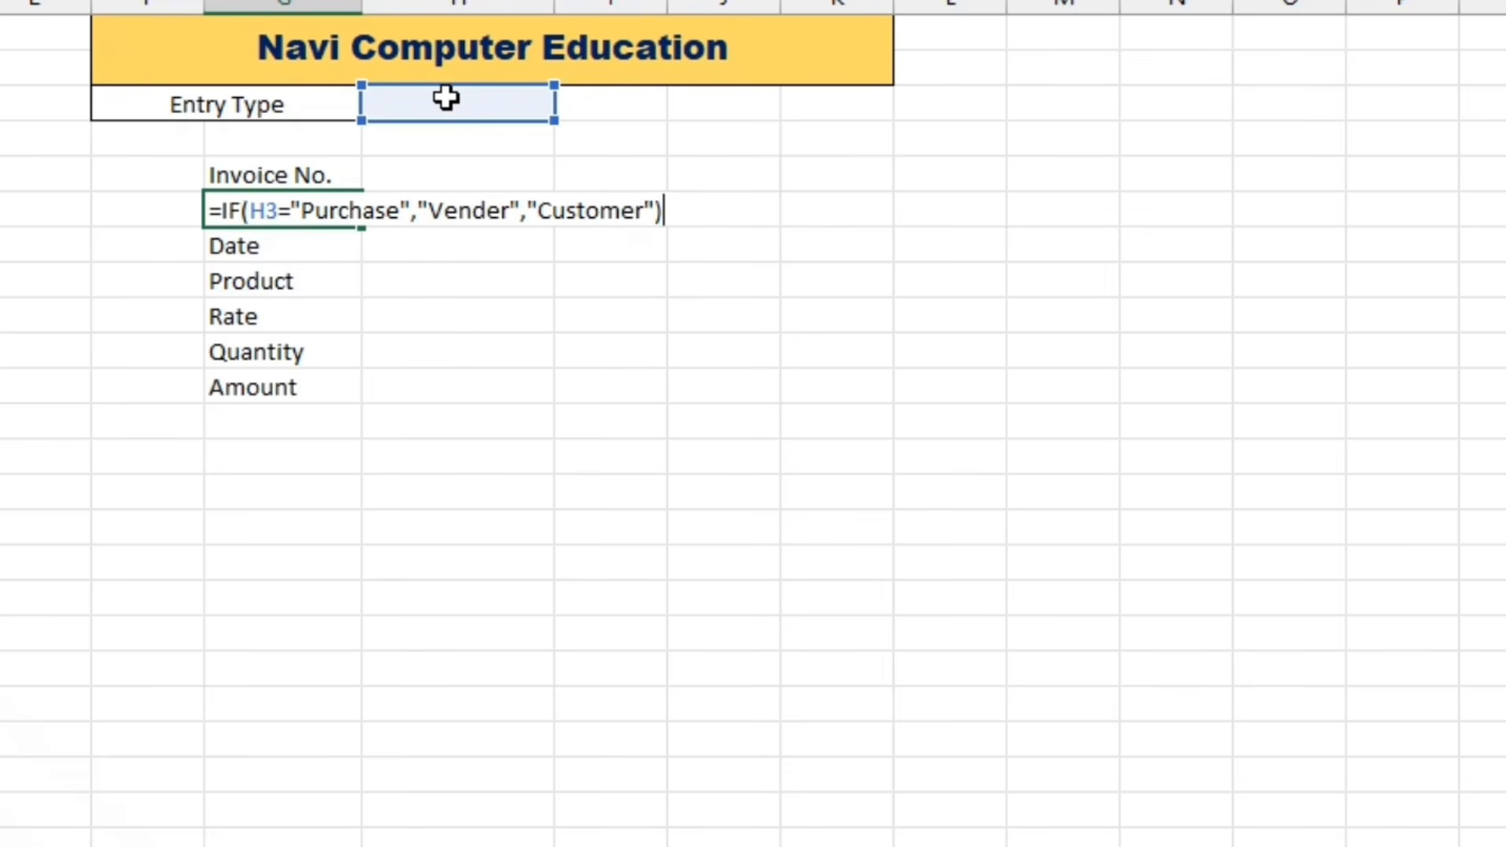
pyautogui.press('Return')
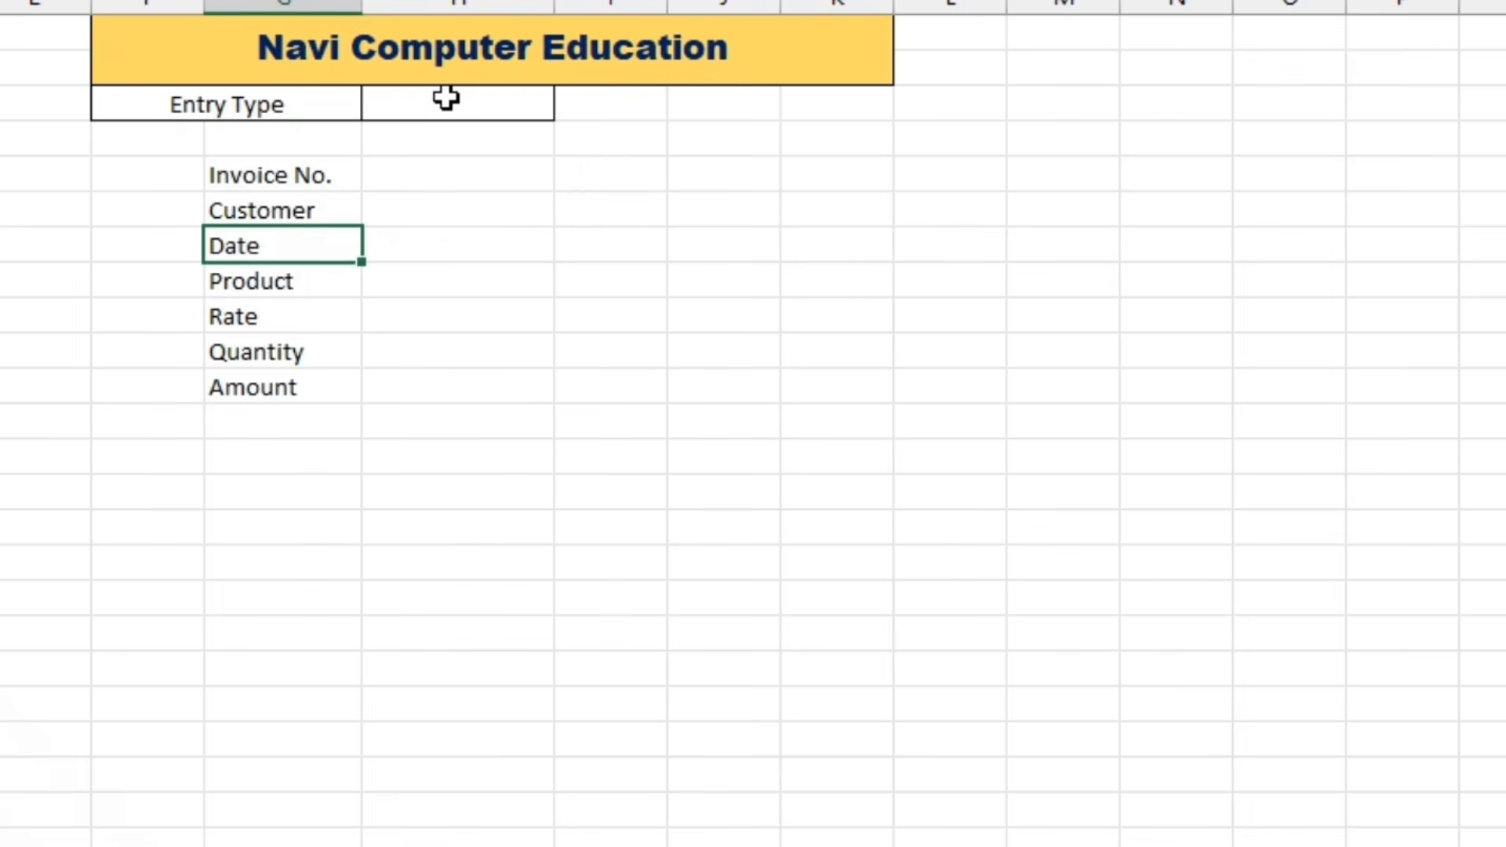
# Test the label formula by setting the entry type in H3 to Sales and finally to Purchase
pyautogui.click(435, 115)
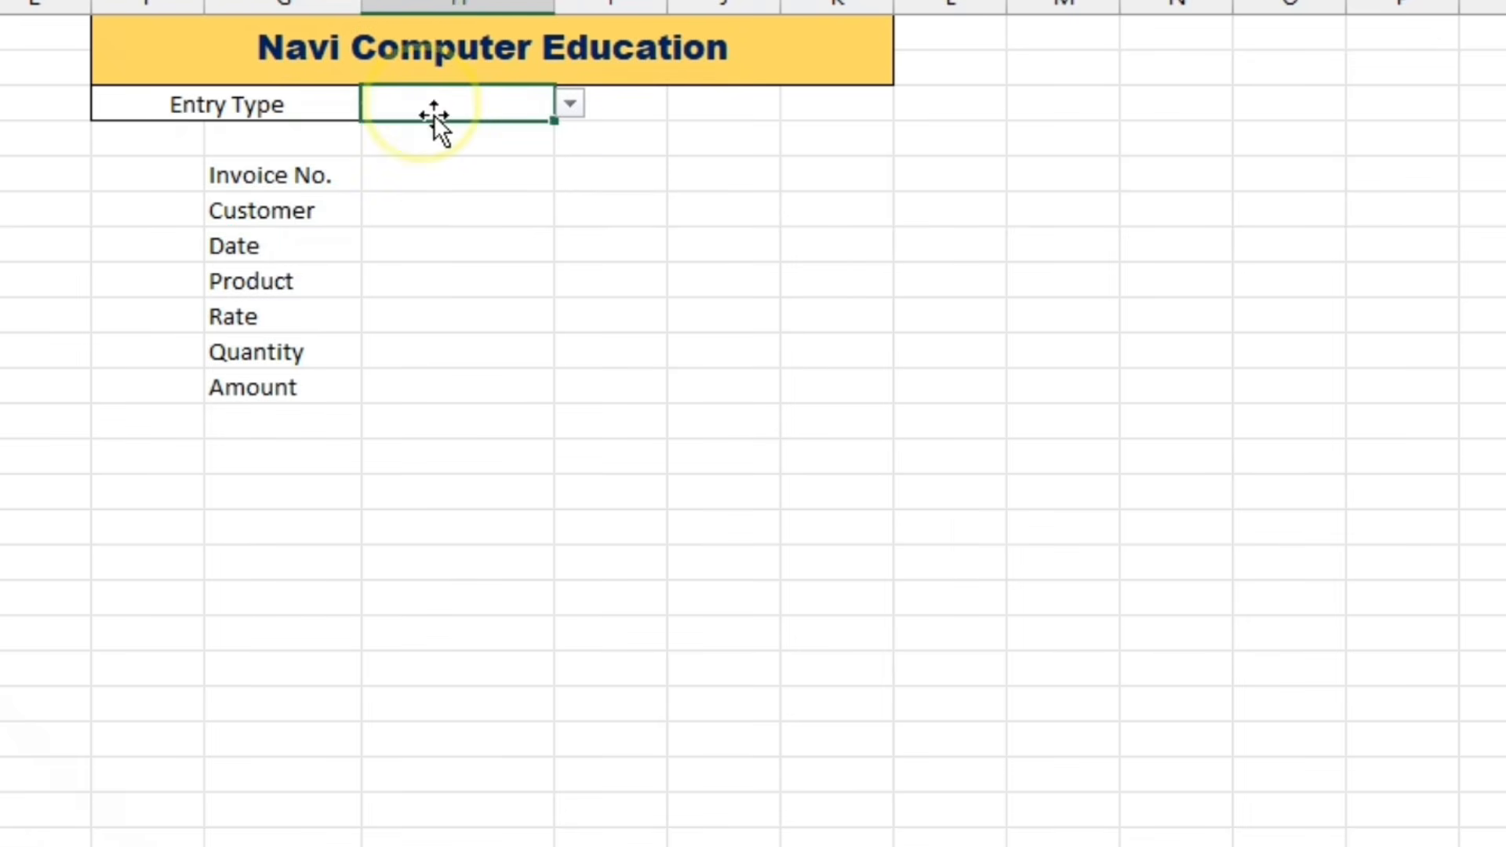
pyautogui.click(570, 104)
pyautogui.click(527, 149)
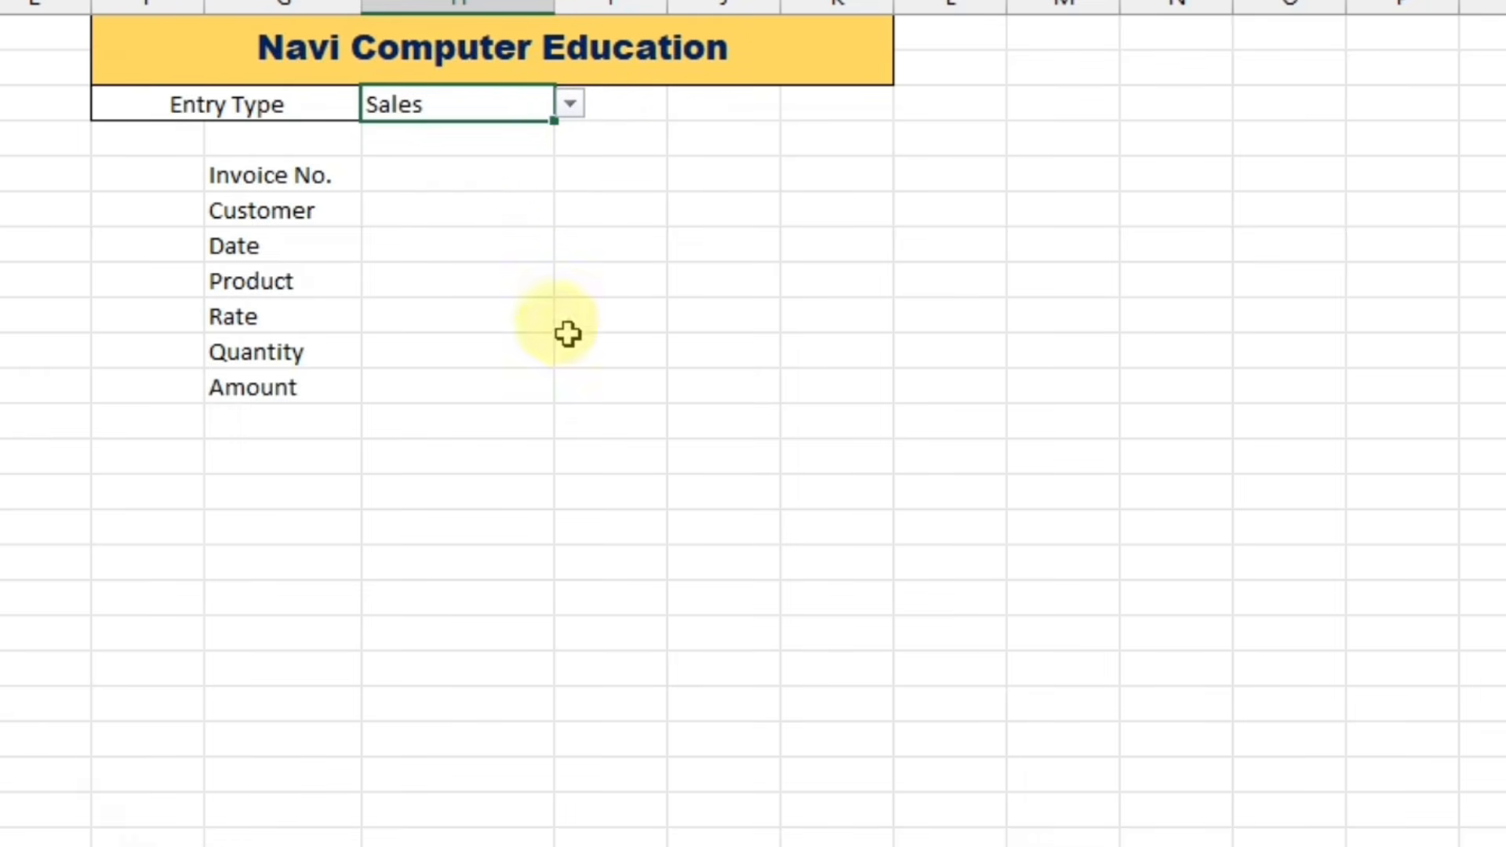
pyautogui.click(570, 103)
pyautogui.click(521, 135)
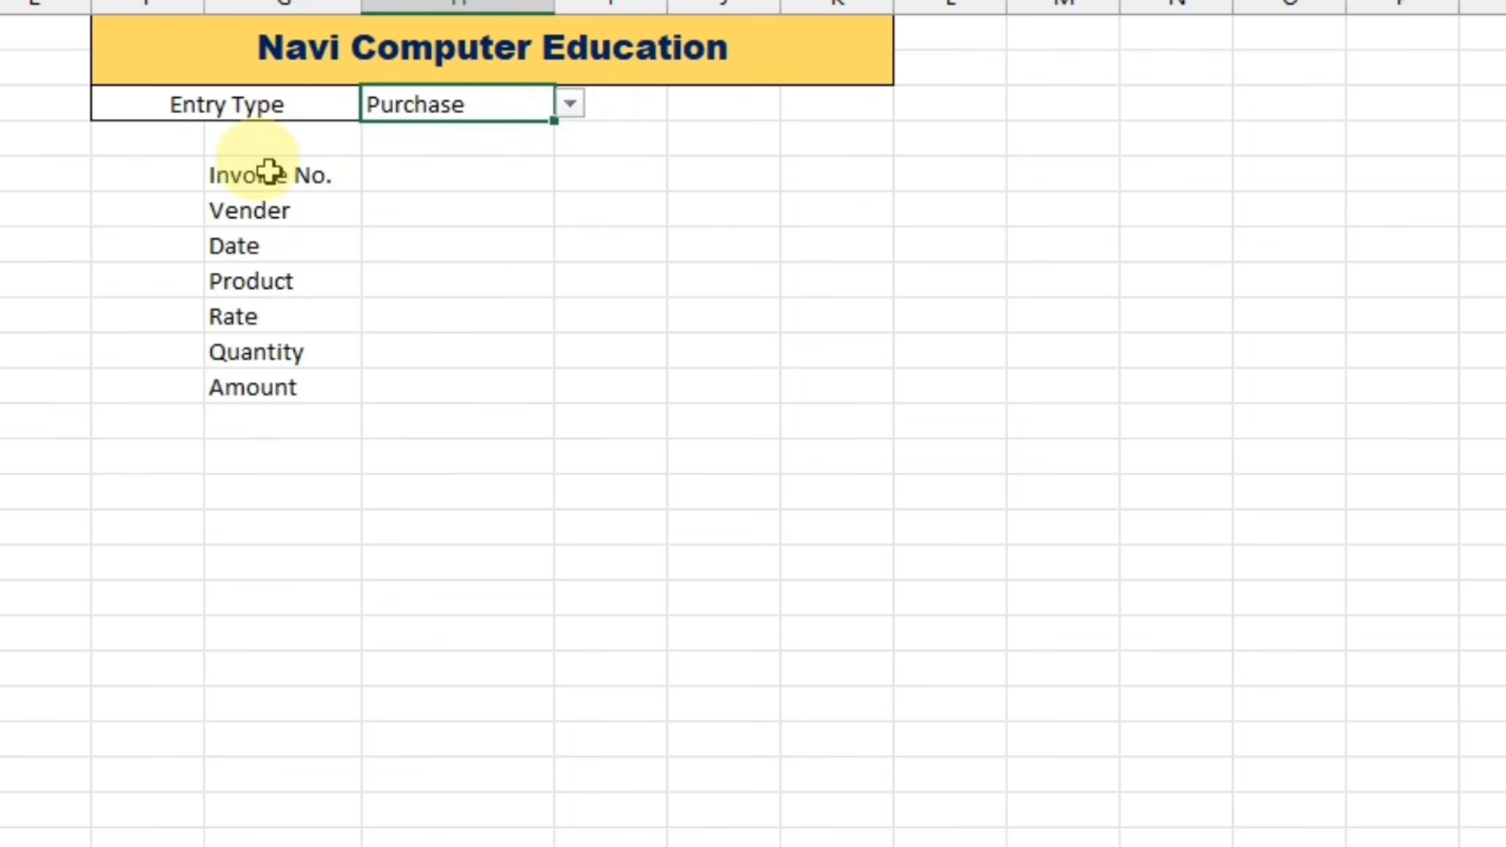
# Fill the field label cells G5:G11 with a light orange theme color
pyautogui.moveTo(269, 172); pyautogui.dragTo(272, 380)
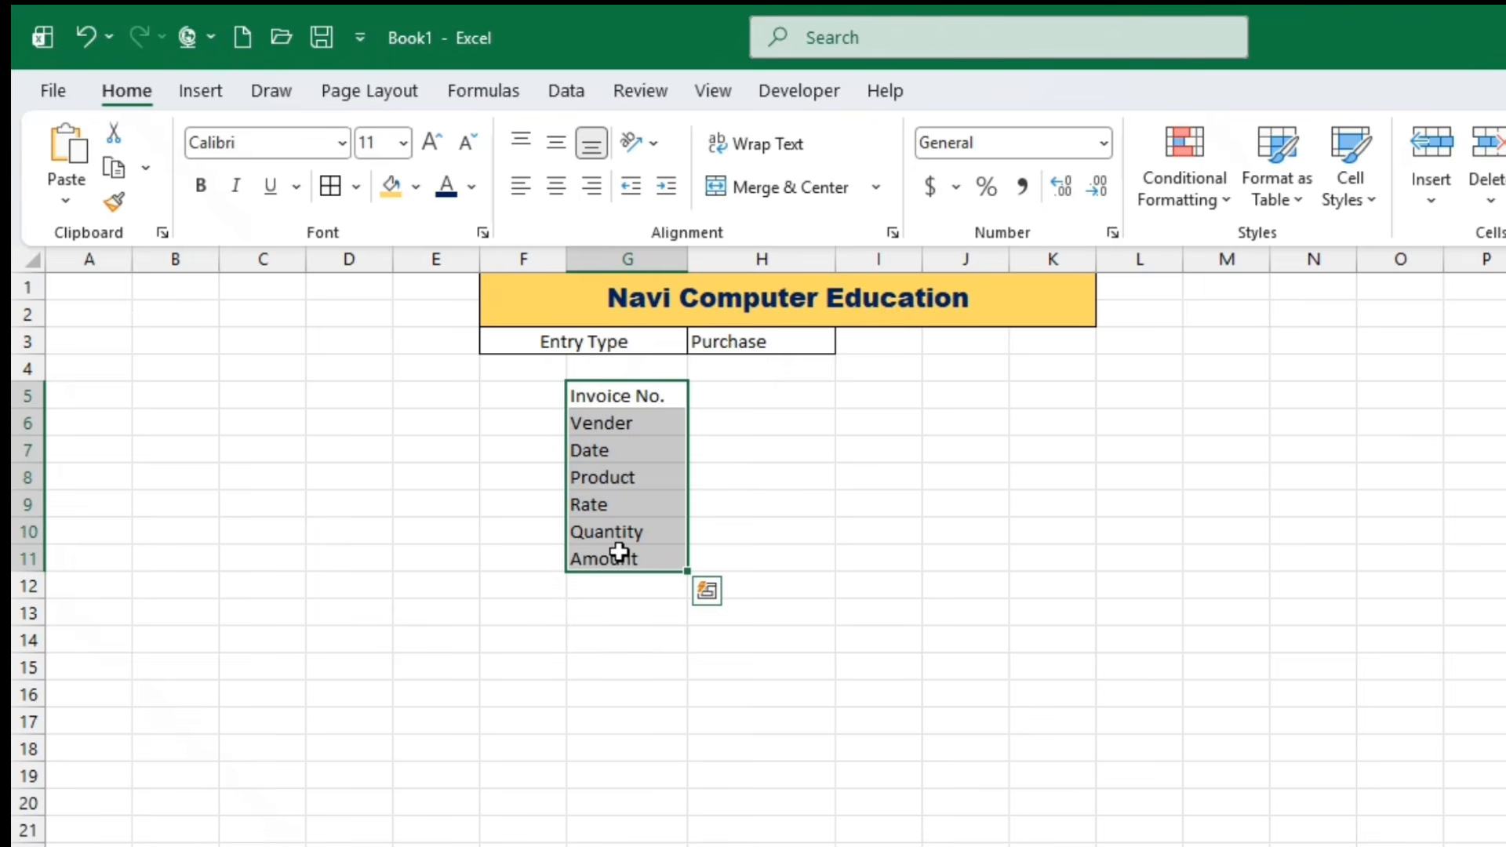
pyautogui.click(418, 186)
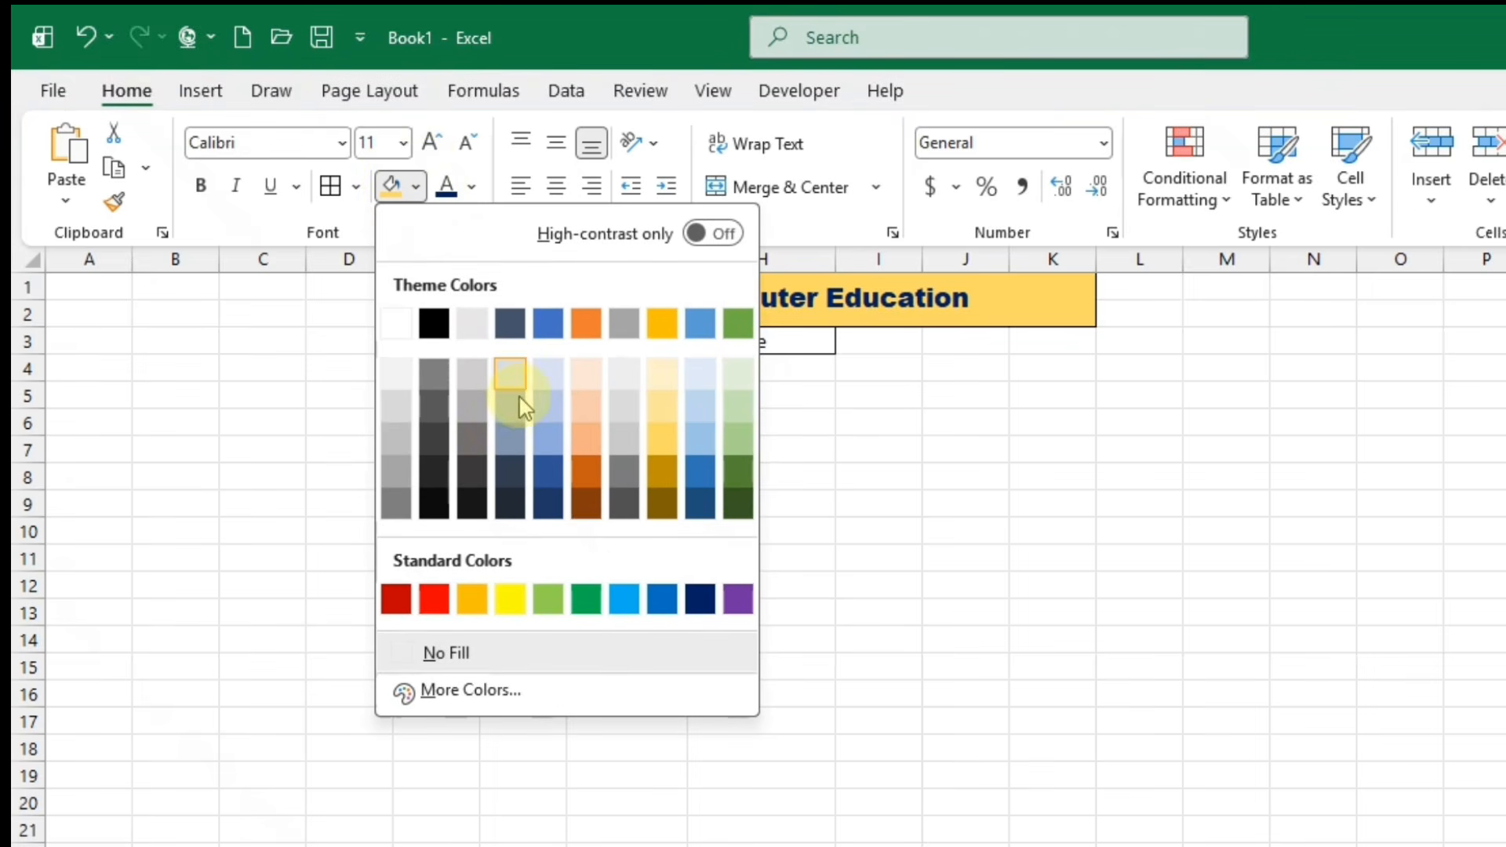
pyautogui.click(583, 436)
pyautogui.click(793, 581)
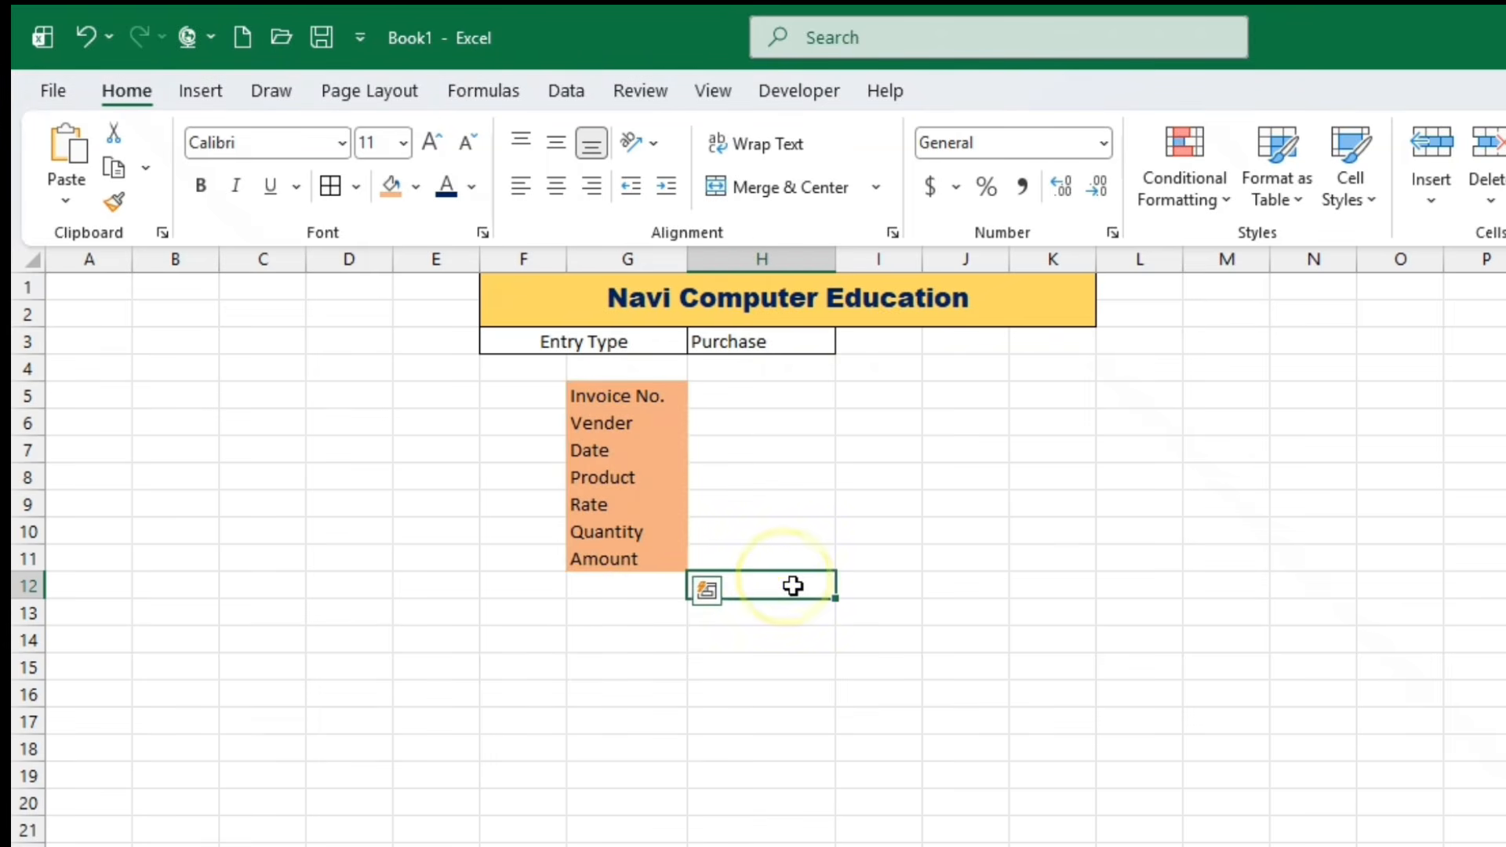
# Apply all borders to the field label cells G5:G11
pyautogui.click(612, 558)
pyautogui.moveTo(615, 393); pyautogui.dragTo(615, 559)
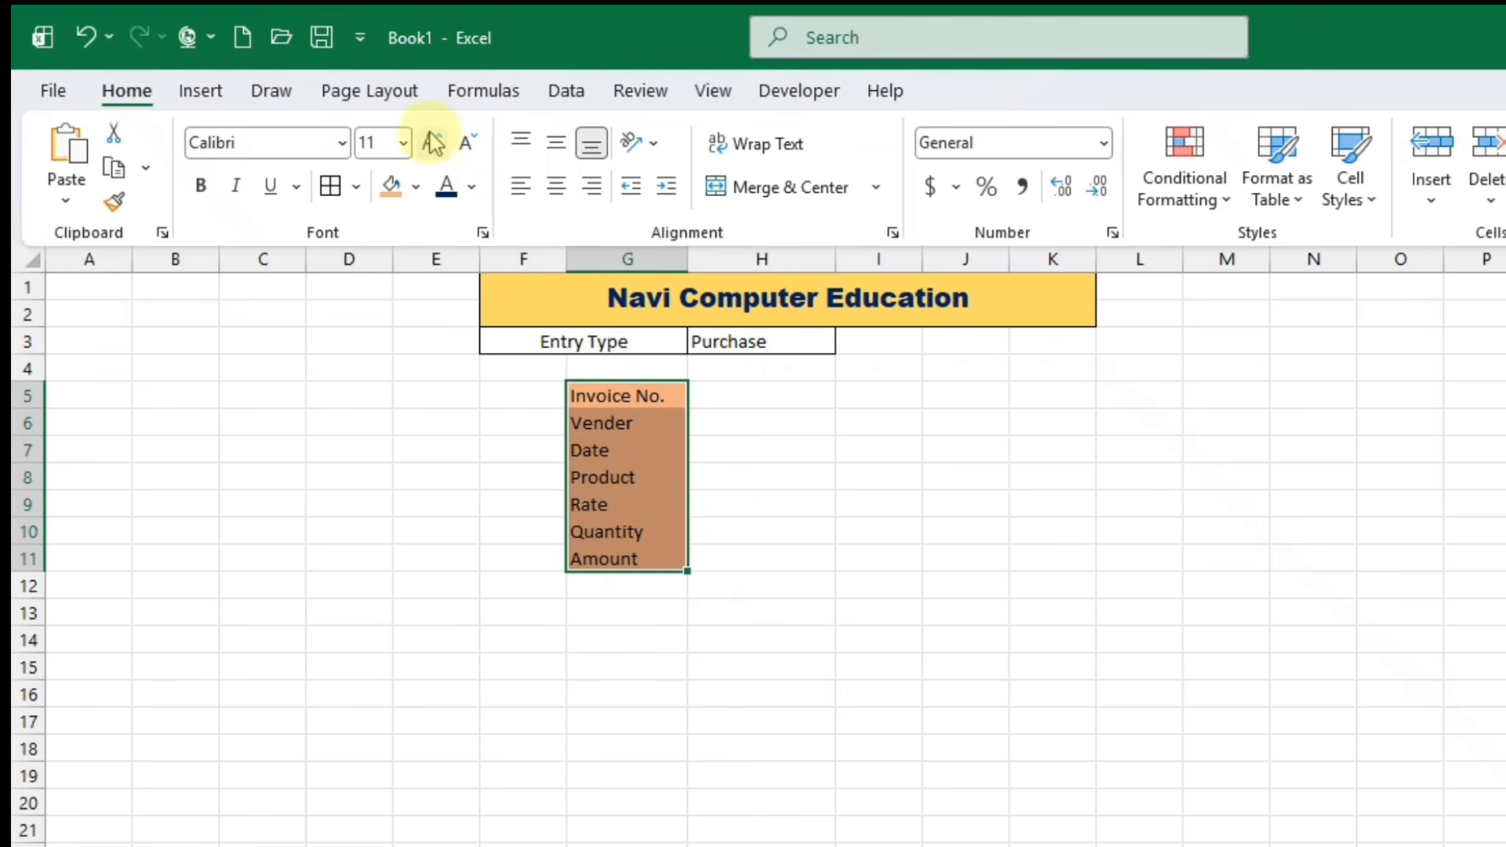
pyautogui.click(355, 187)
pyautogui.click(390, 457)
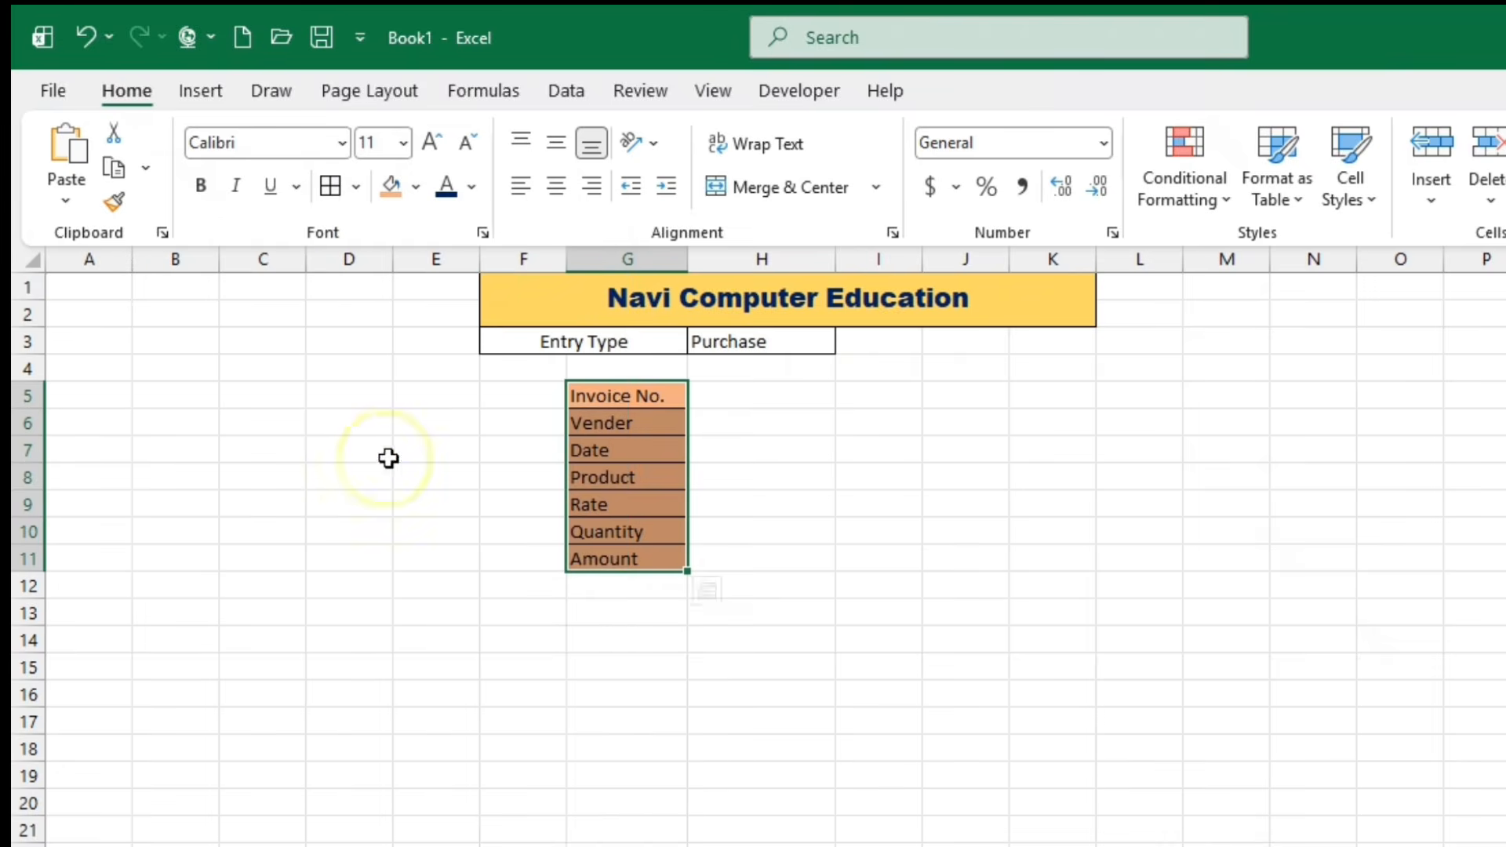
pyautogui.click(793, 507)
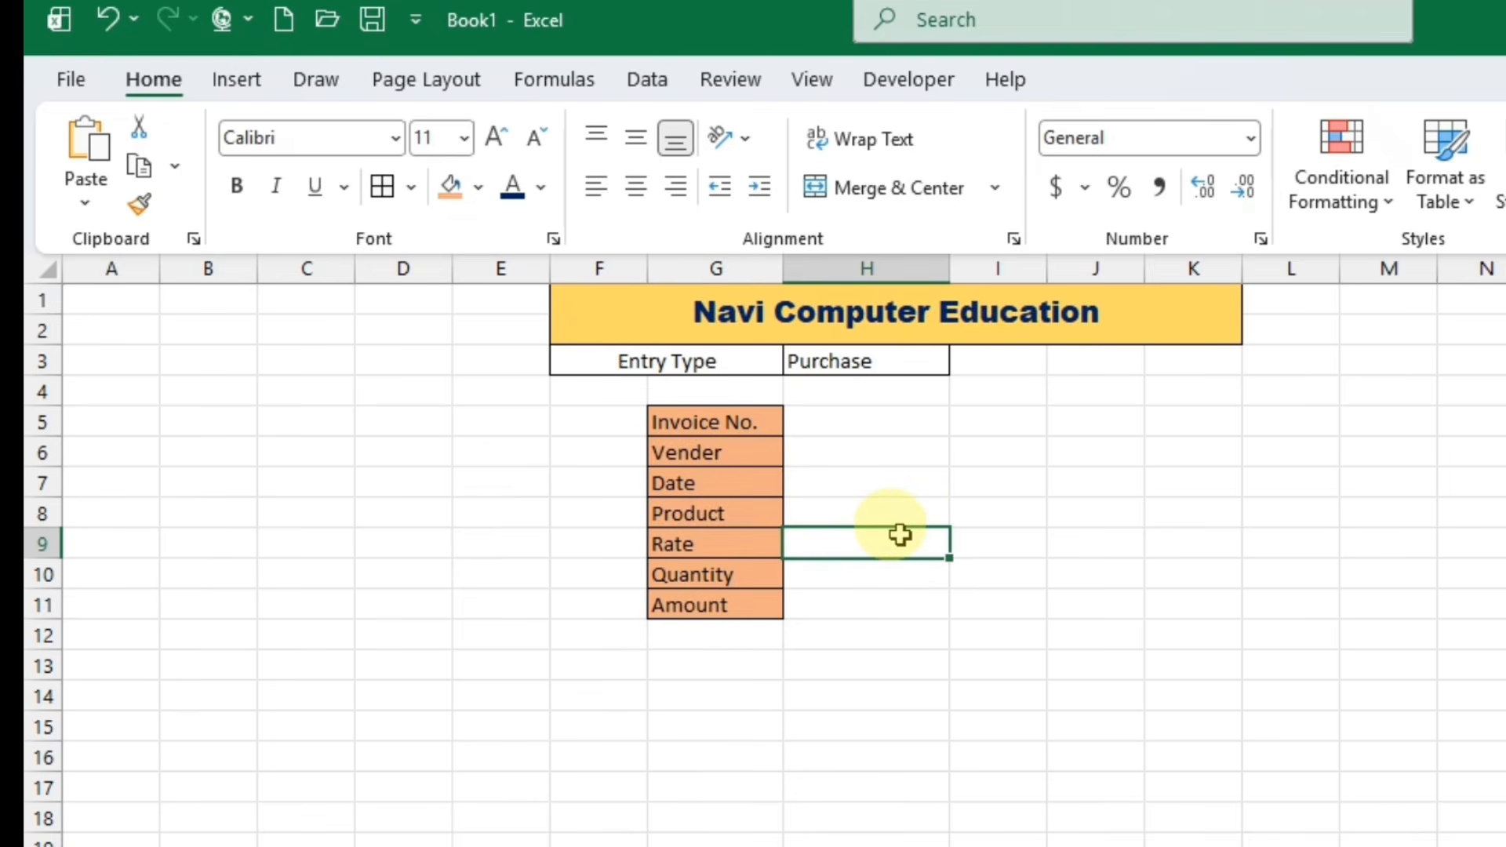
# Make the field labels in G5:G11 bold
pyautogui.click(723, 414)
pyautogui.moveTo(720, 414); pyautogui.dragTo(691, 603)
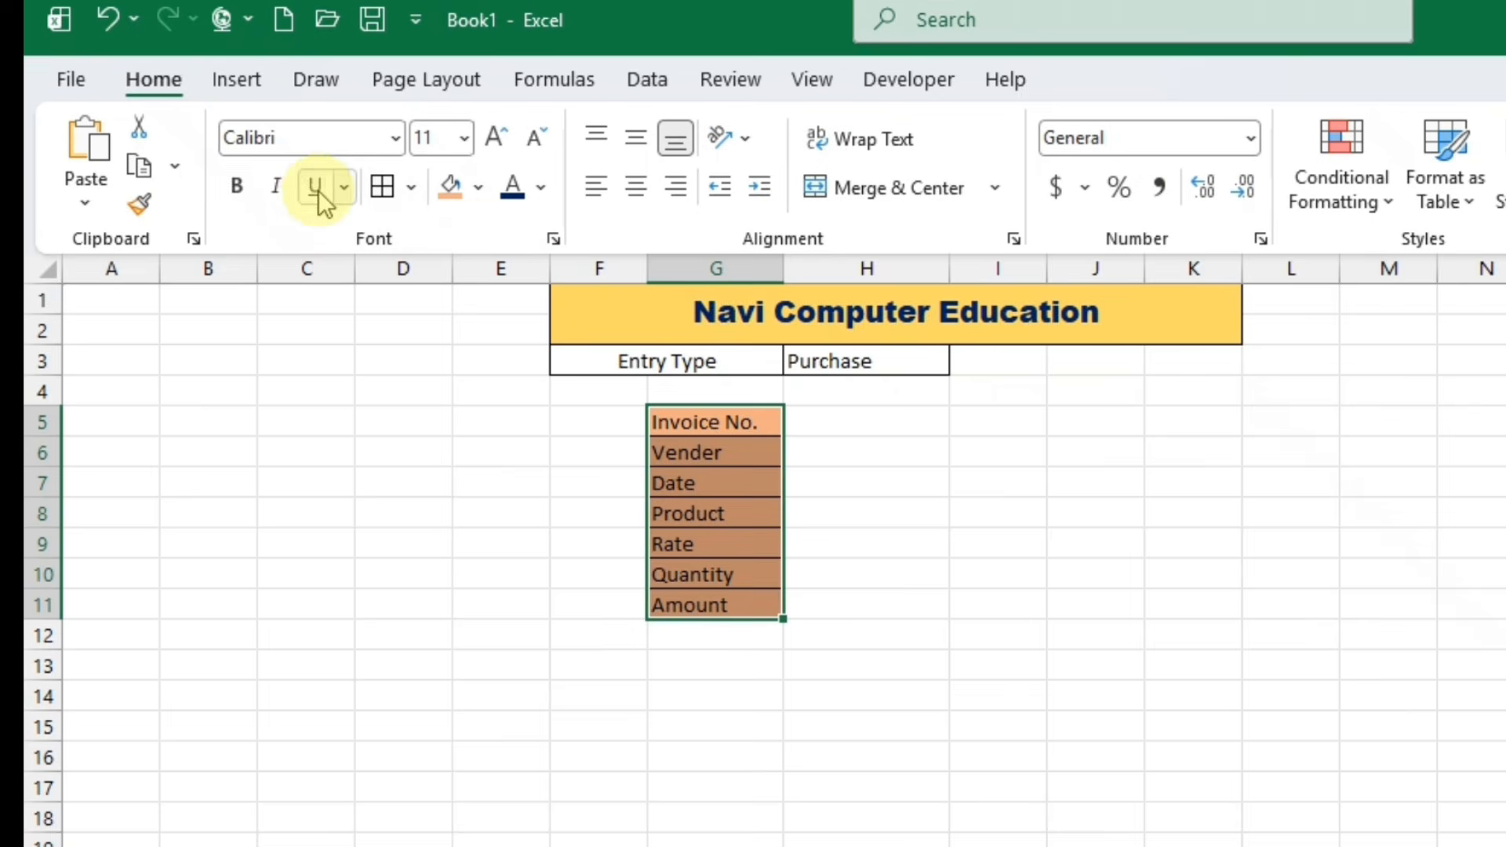
pyautogui.click(235, 185)
pyautogui.click(899, 508)
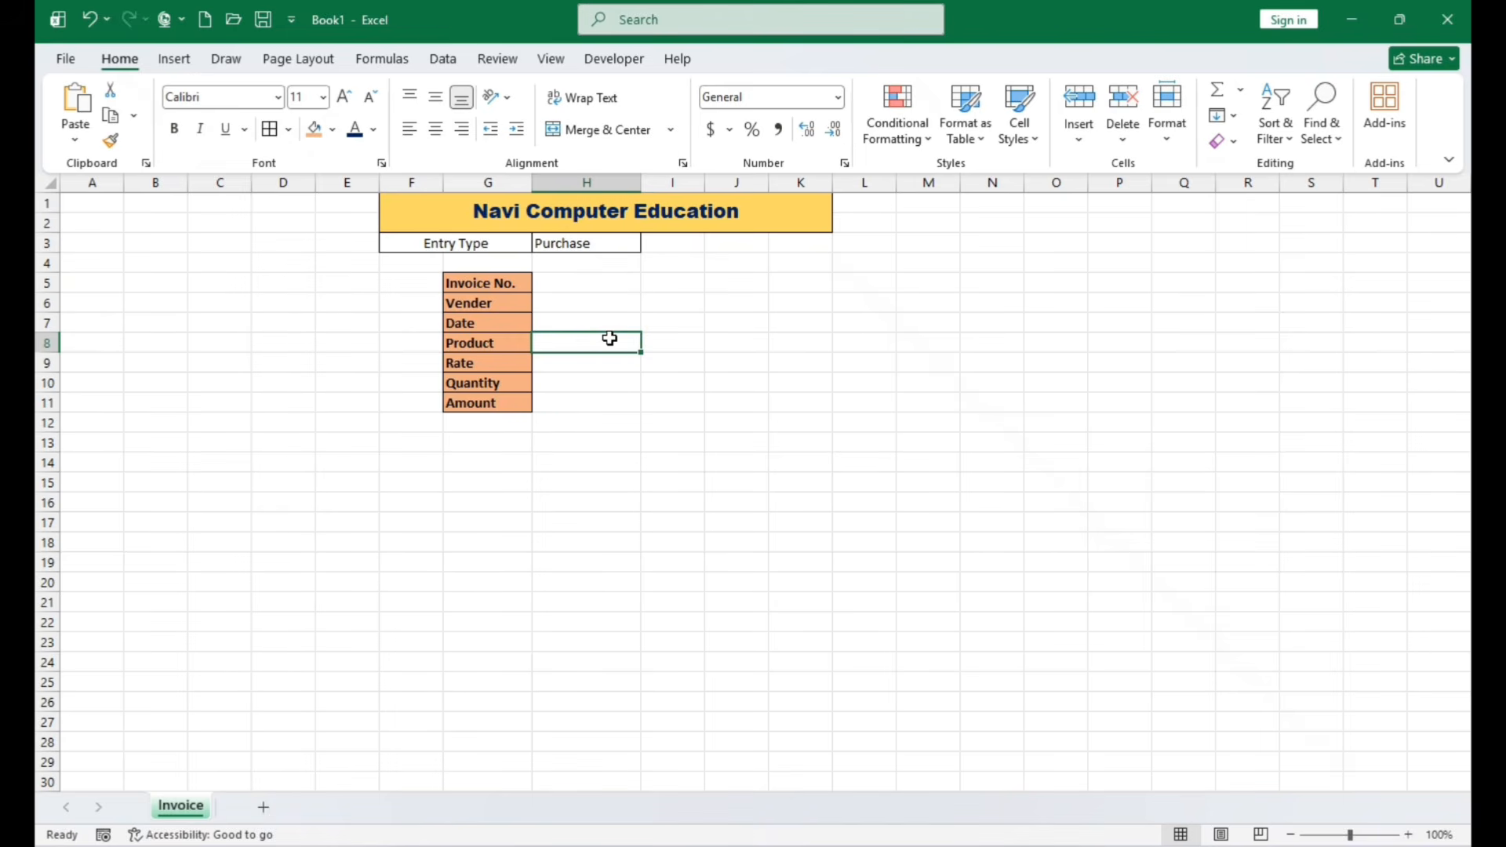
pyautogui.click(601, 267)
pyautogui.click(581, 366)
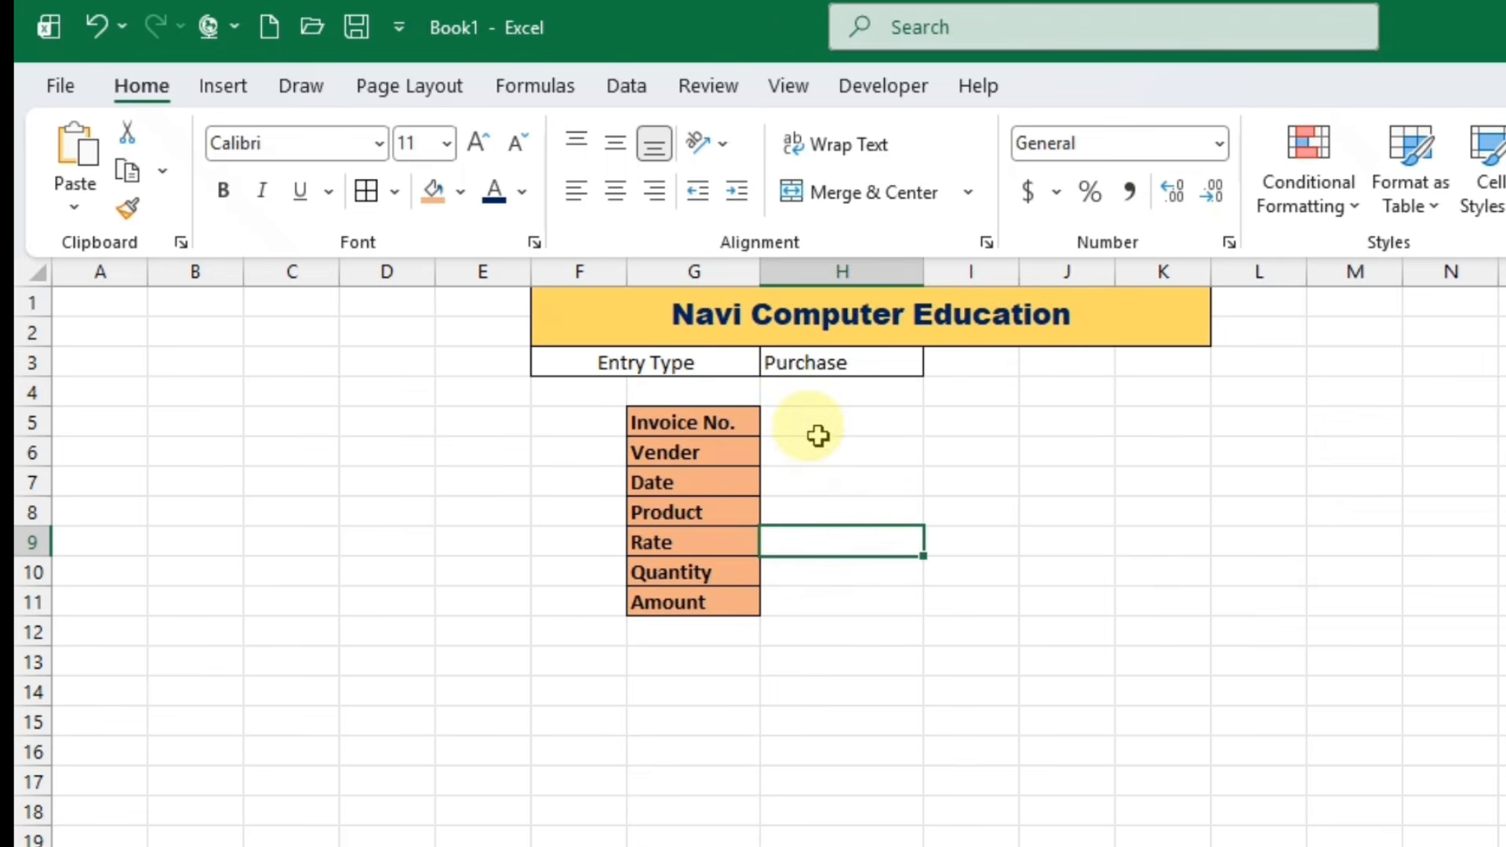
# Apply all borders to the labels together with their entry cells, G5:H11
pyautogui.moveTo(690, 424); pyautogui.dragTo(874, 609)
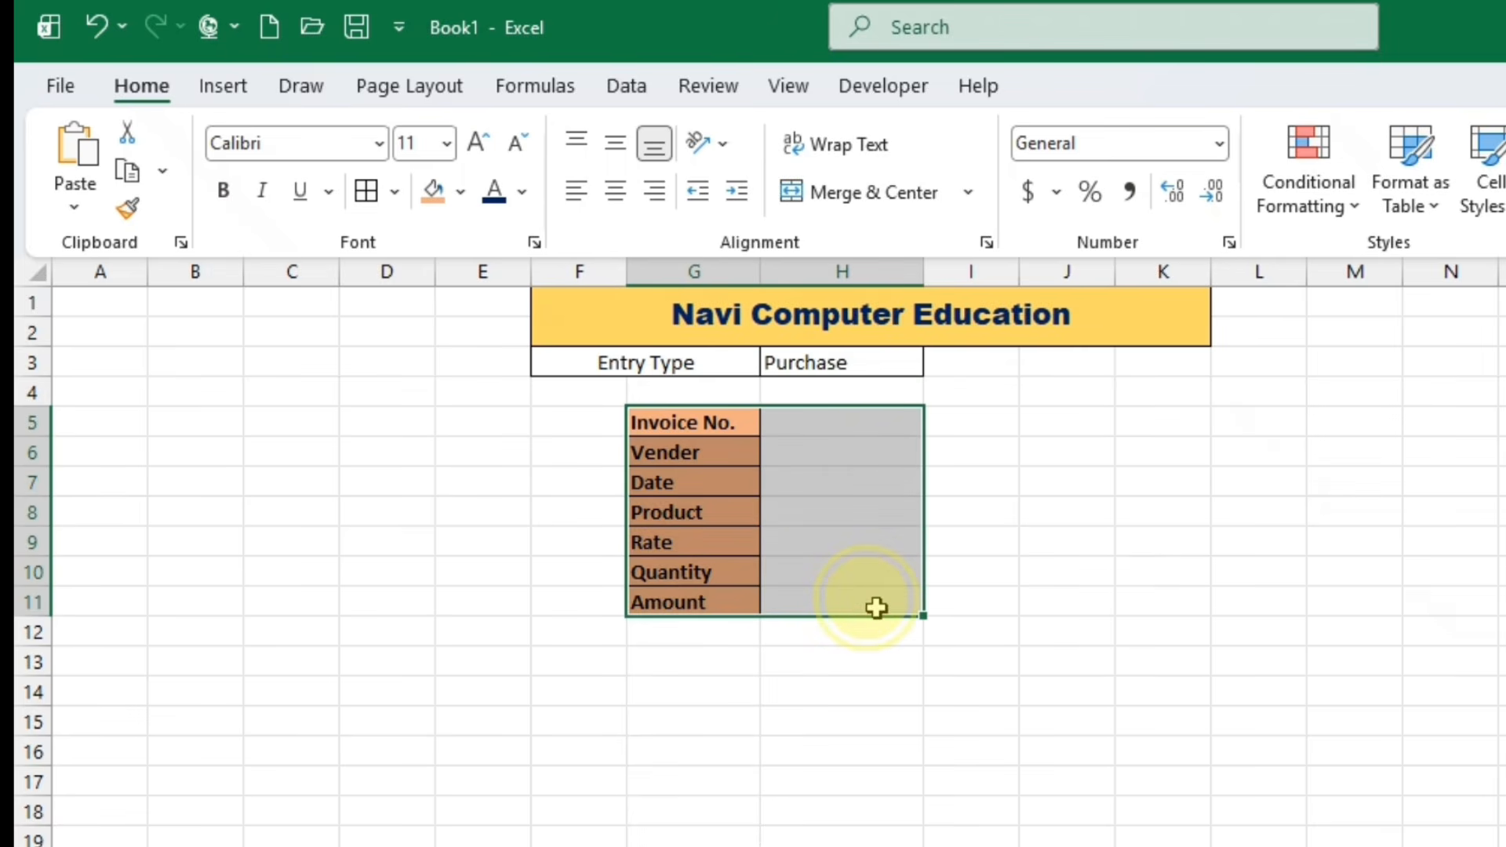
pyautogui.click(393, 191)
pyautogui.click(431, 489)
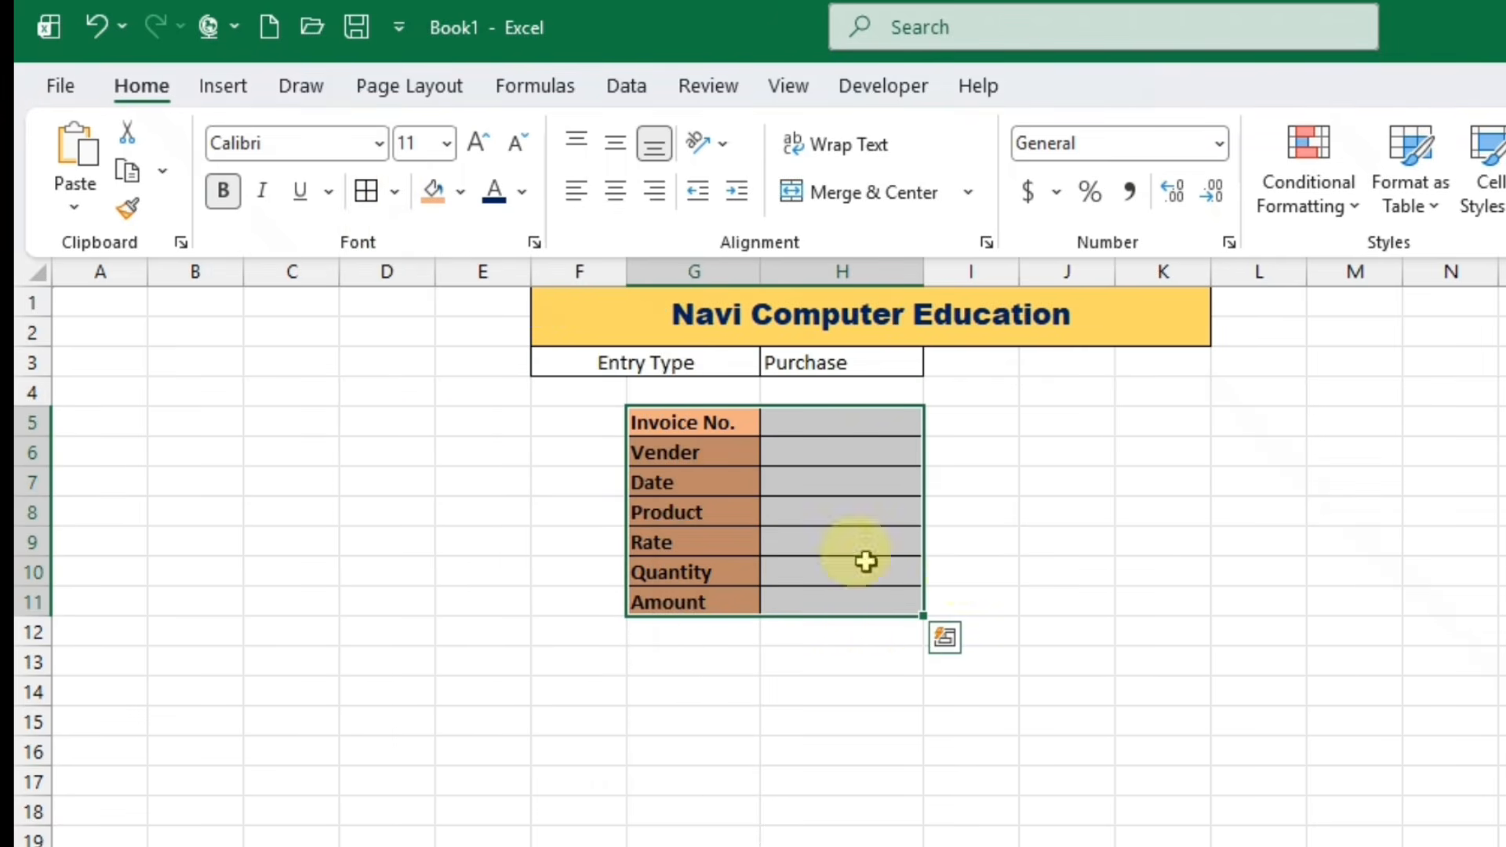
pyautogui.click(1028, 543)
# Fill the entry cells H5:H11 with the lightest gold theme color
pyautogui.moveTo(811, 415); pyautogui.dragTo(814, 597)
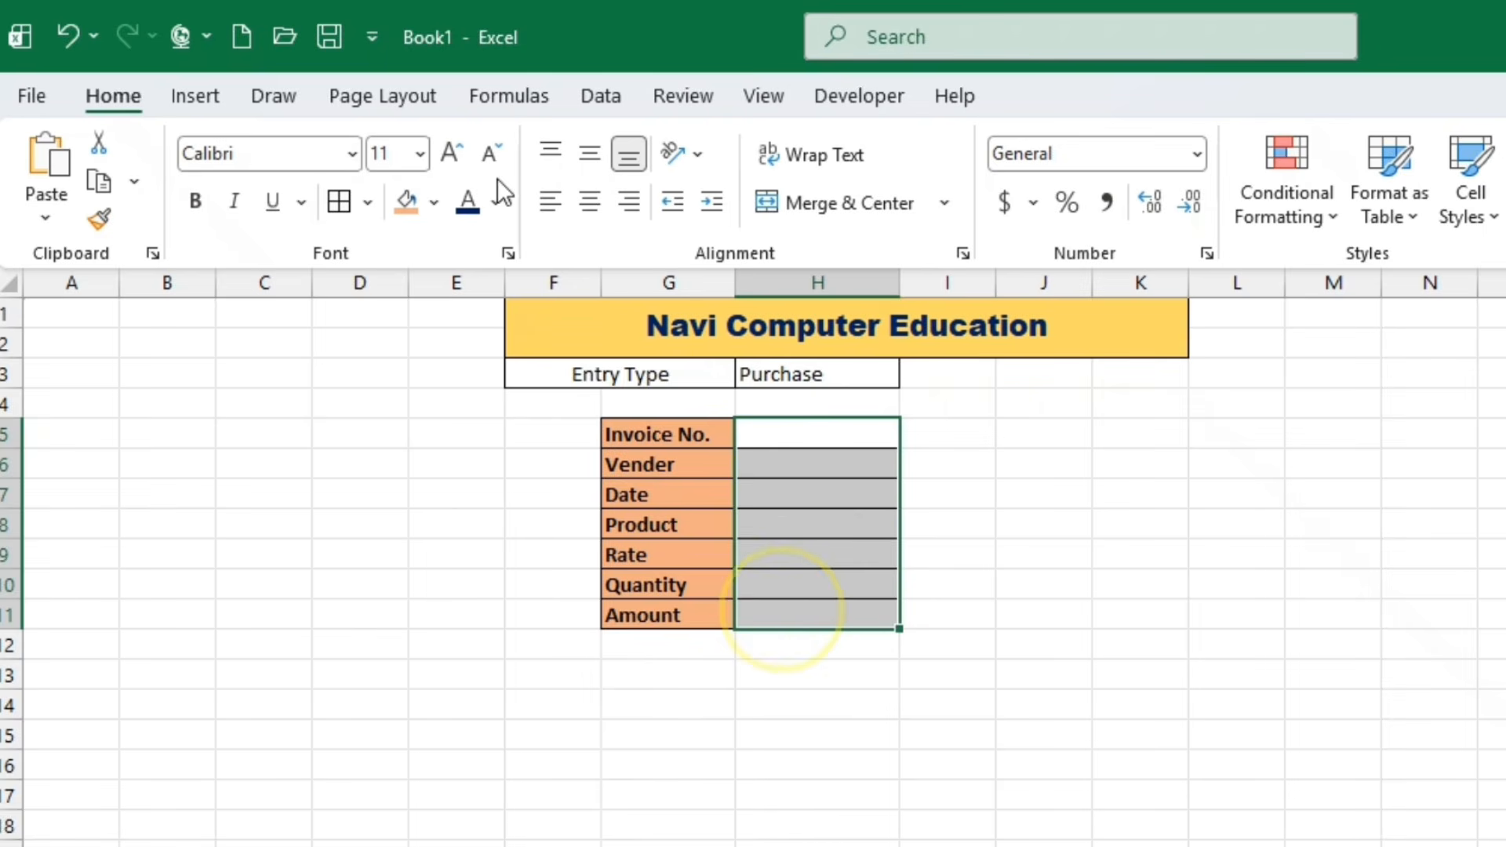
pyautogui.click(433, 202)
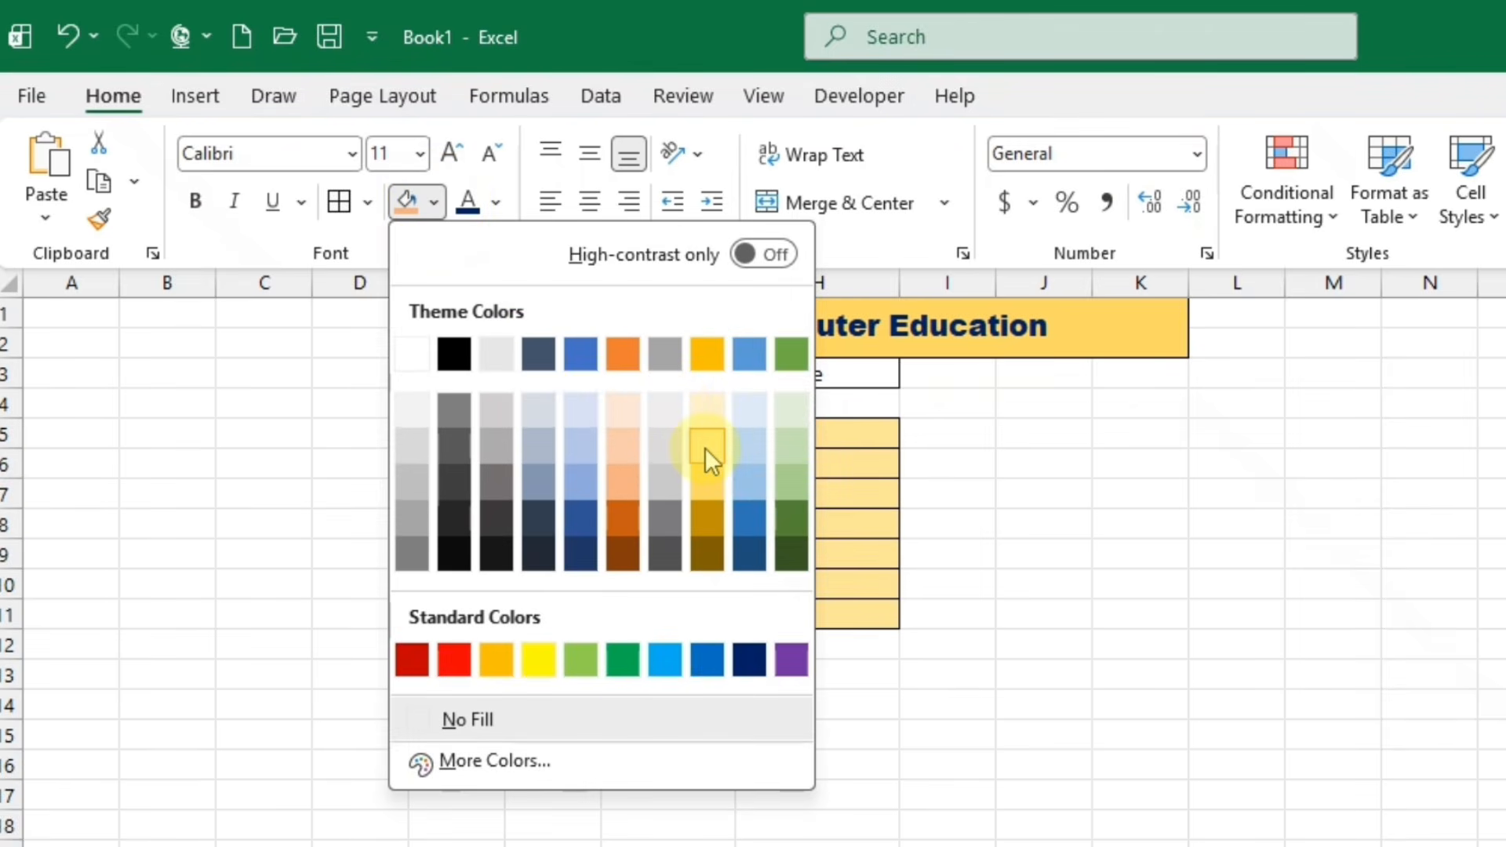
pyautogui.click(710, 422)
pyautogui.click(1014, 641)
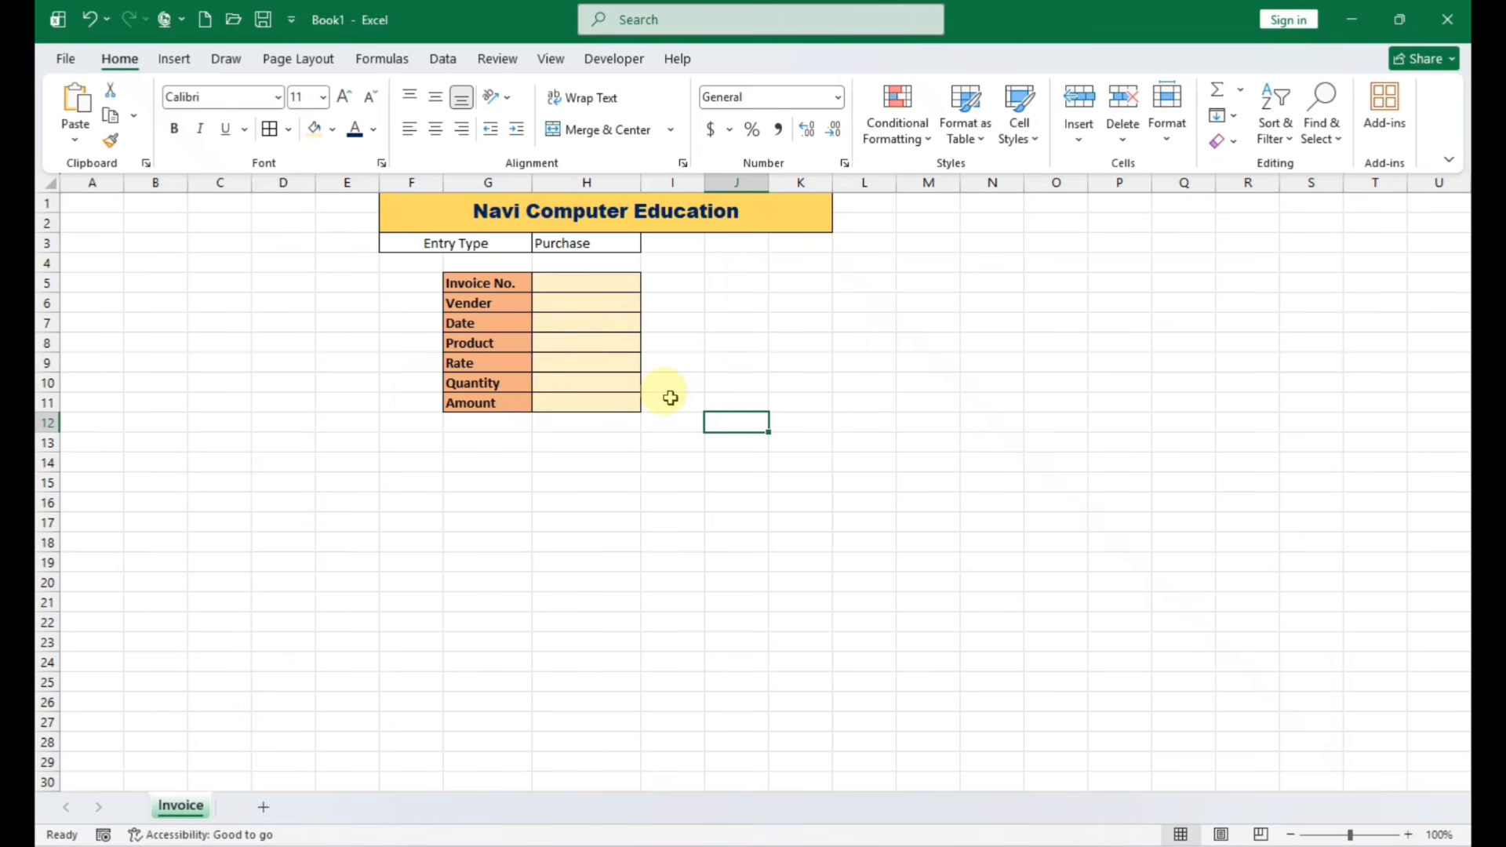
# Start a product list in column Y, away from the form, with Mouse in cell Y10
pyautogui.click(582, 342)
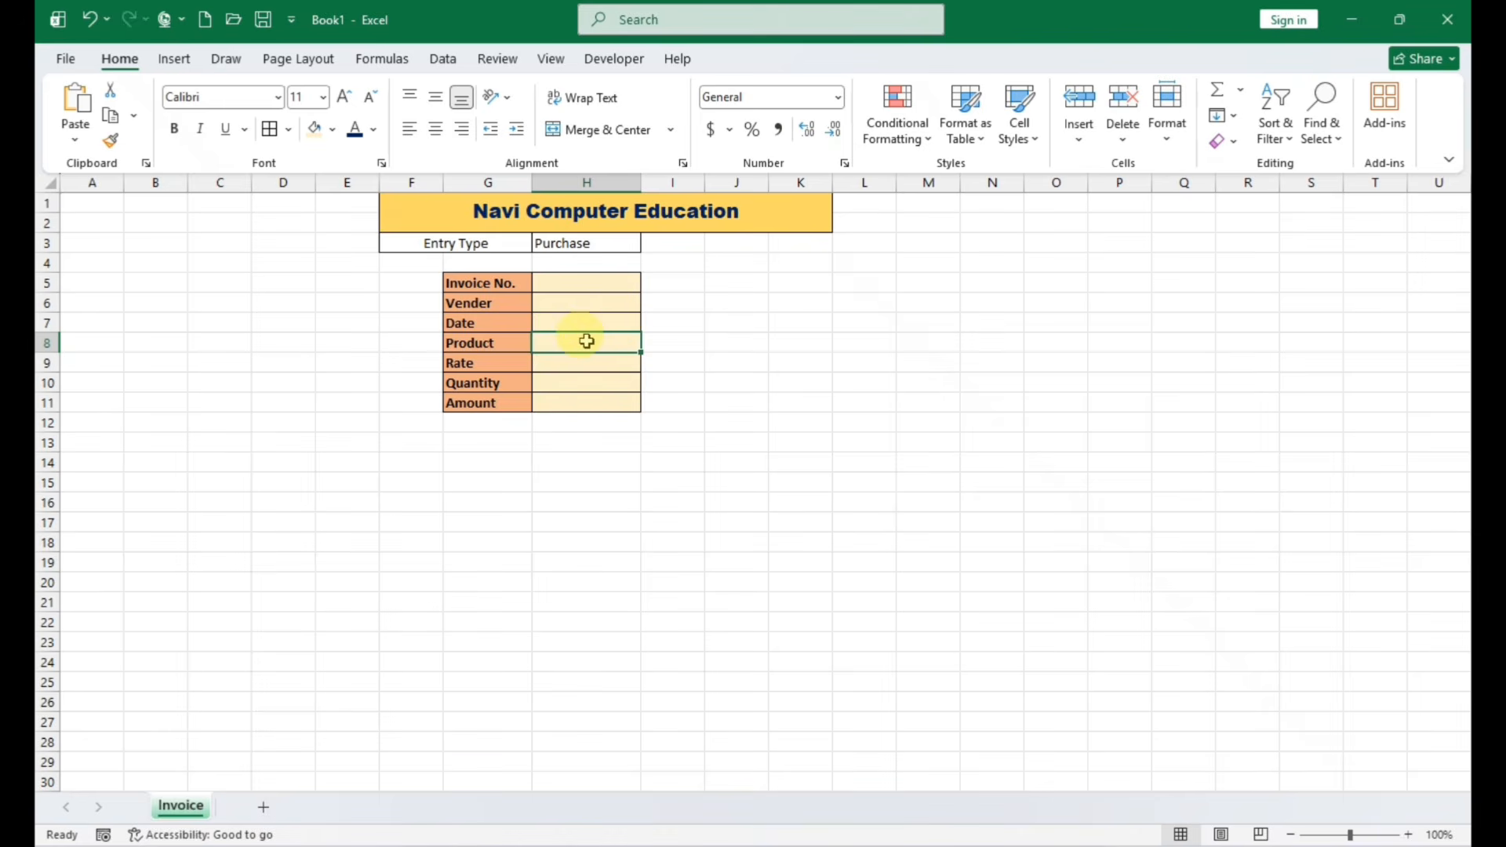
pyautogui.click(1097, 463)
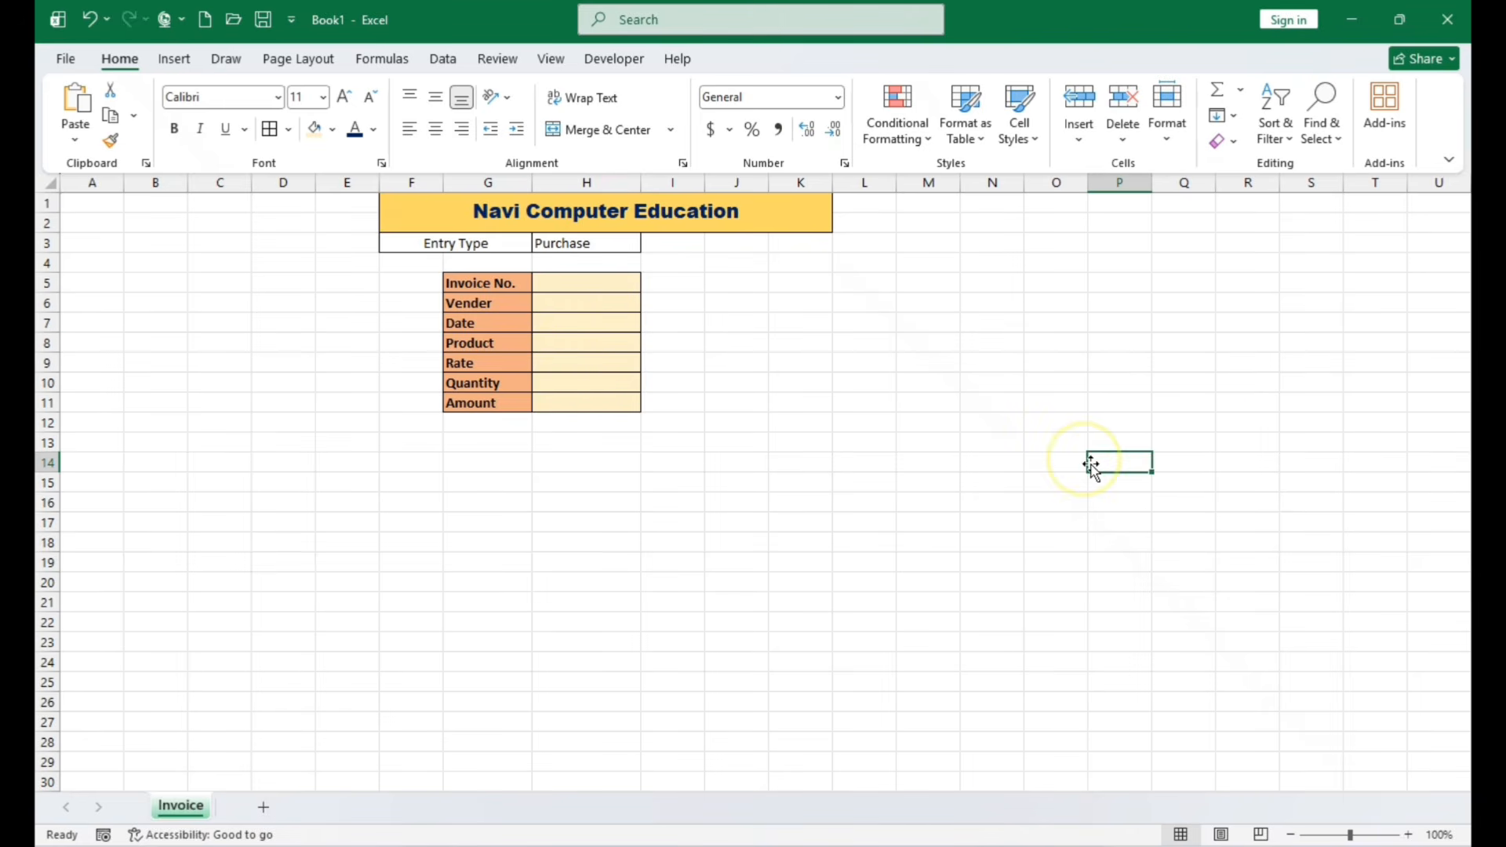
pyautogui.press('Right')
pyautogui.press('Right')
pyautogui.press('Right')
pyautogui.press('Right')
pyautogui.press('Right')
pyautogui.press('Right')
pyautogui.press('Right')
pyautogui.press('Right')
pyautogui.press('Right')
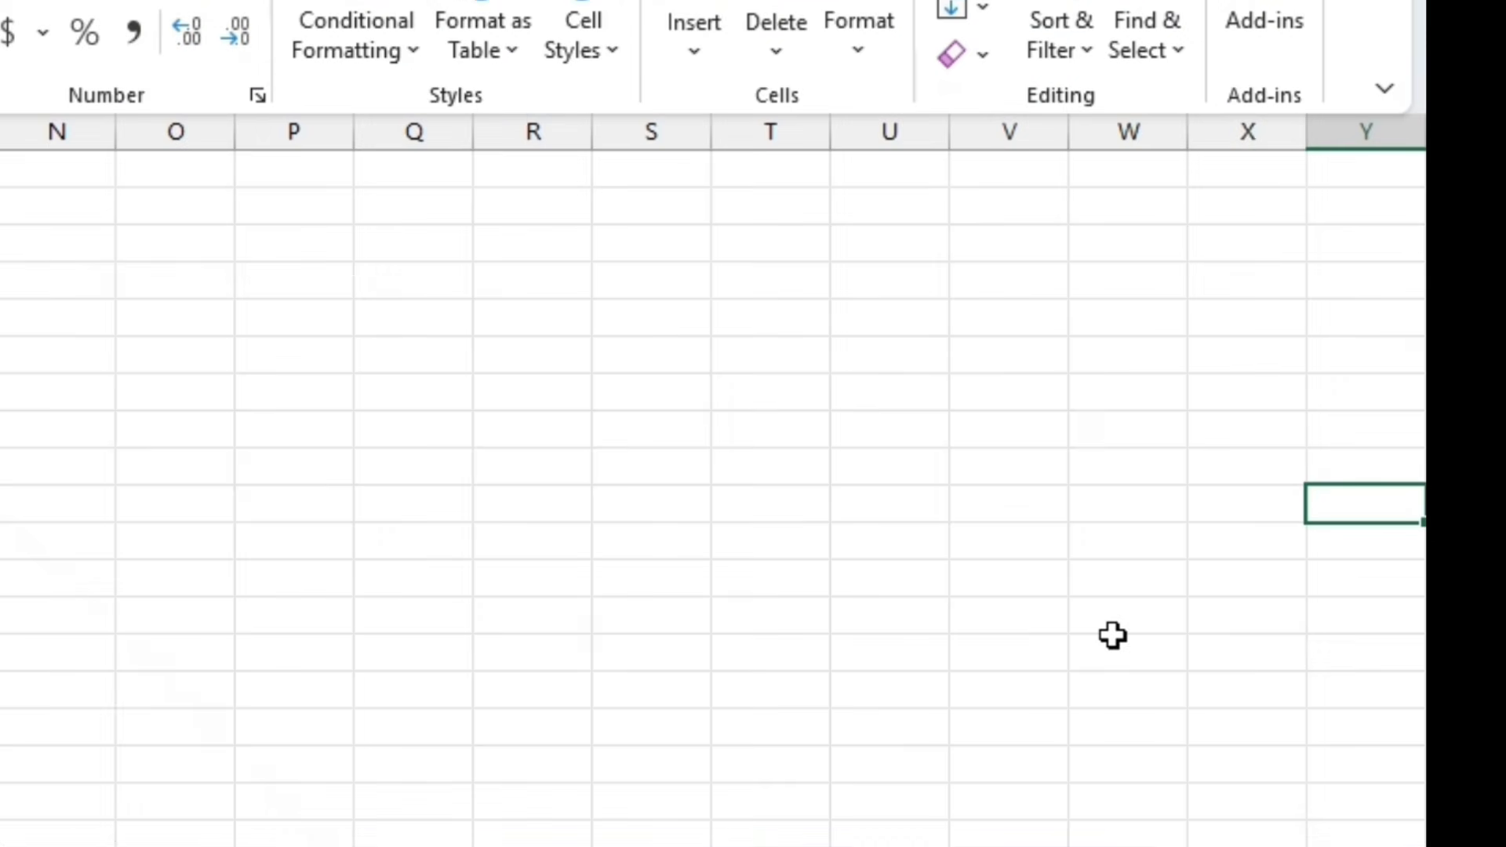
pyautogui.write('Mou')
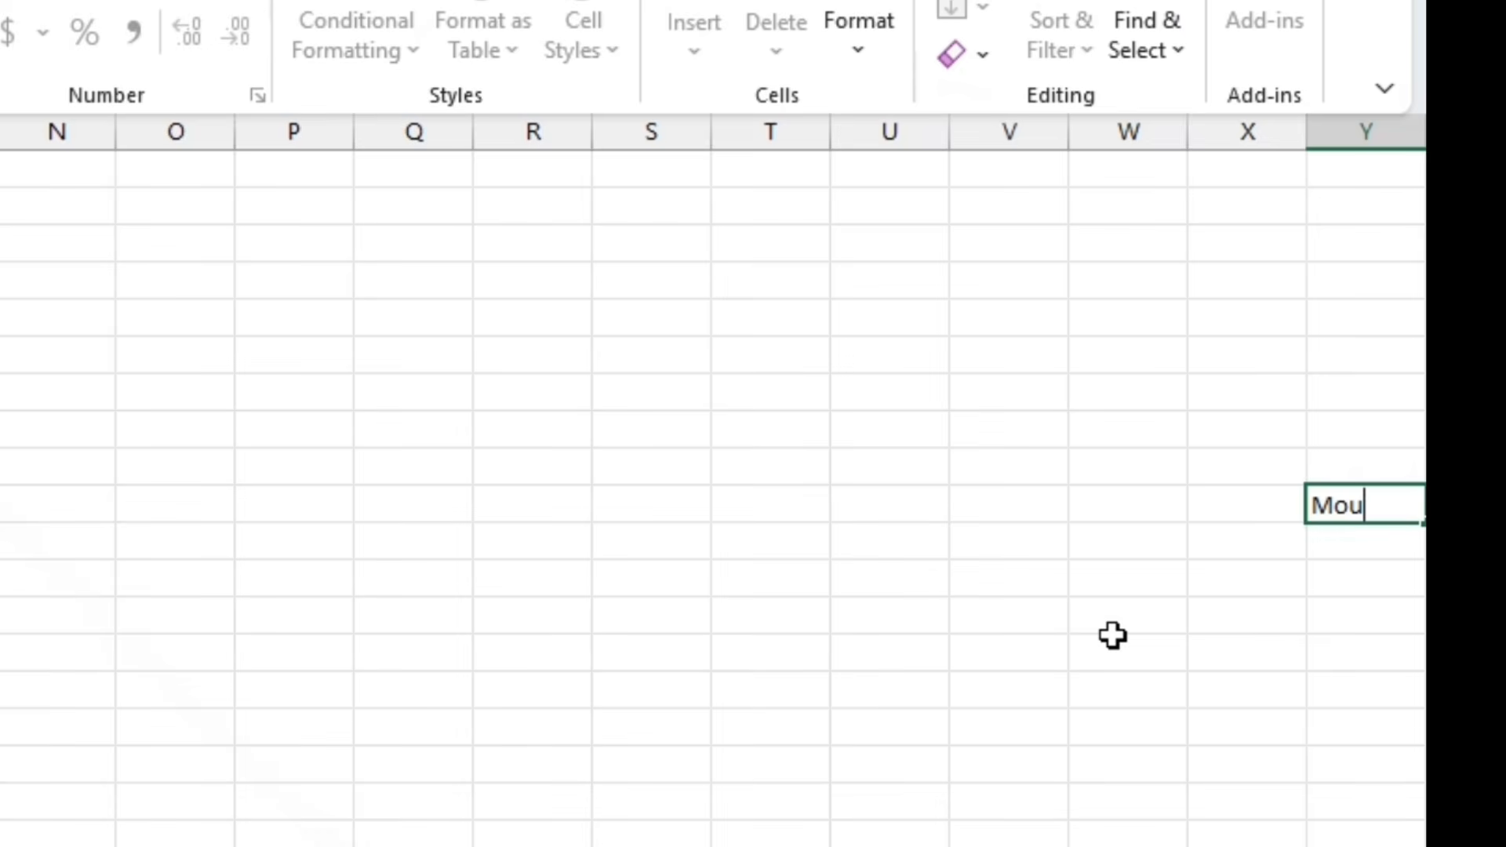
pyautogui.write('se')
pyautogui.press('Return')
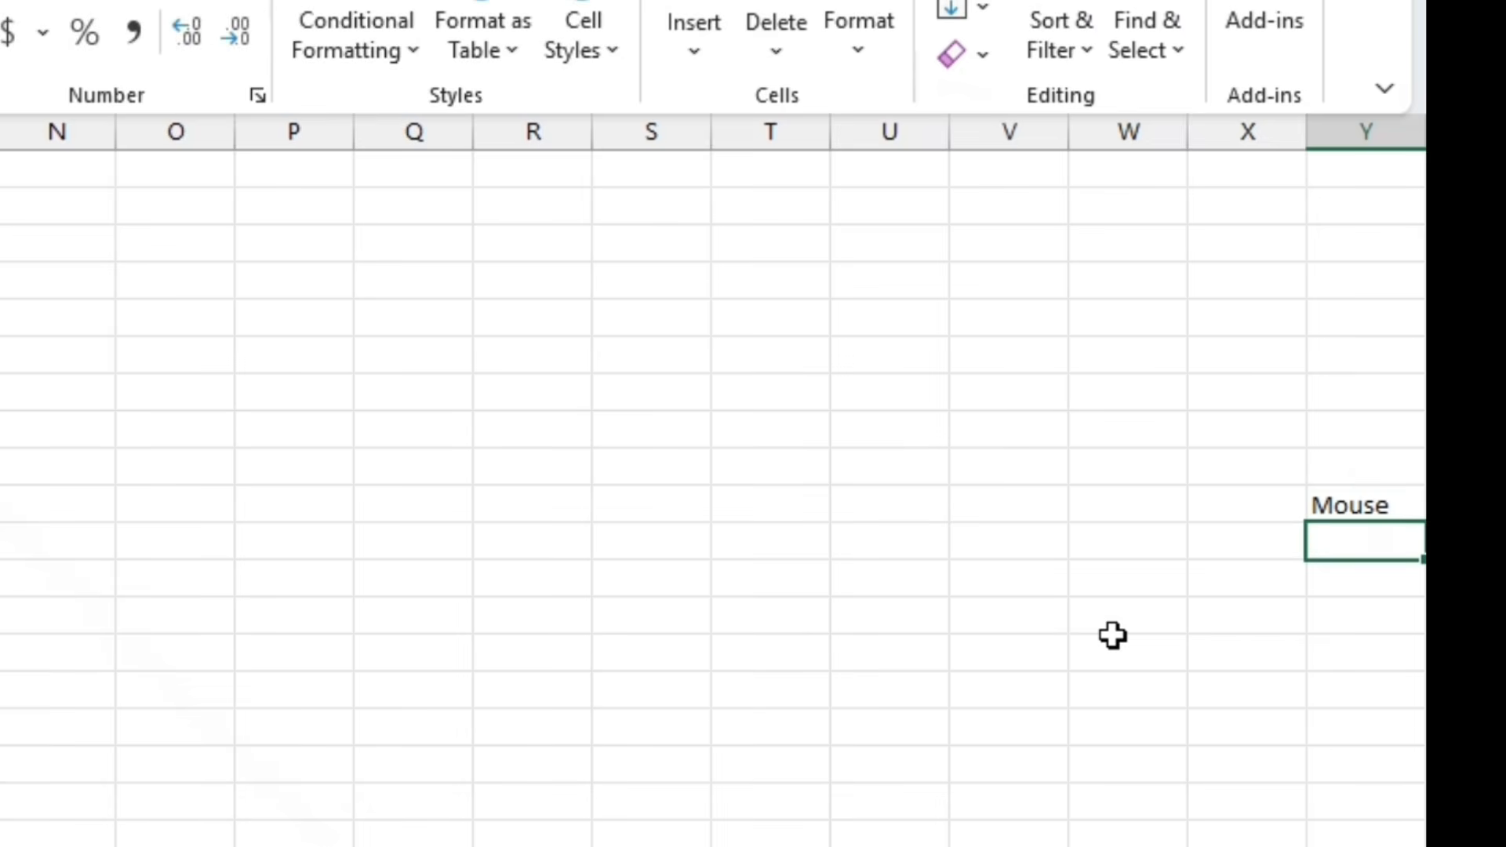
# Continue the product list in Y11:Y14 with Keyboard, Speaker, Moniter and Pendrive
pyautogui.write('Keyboar')
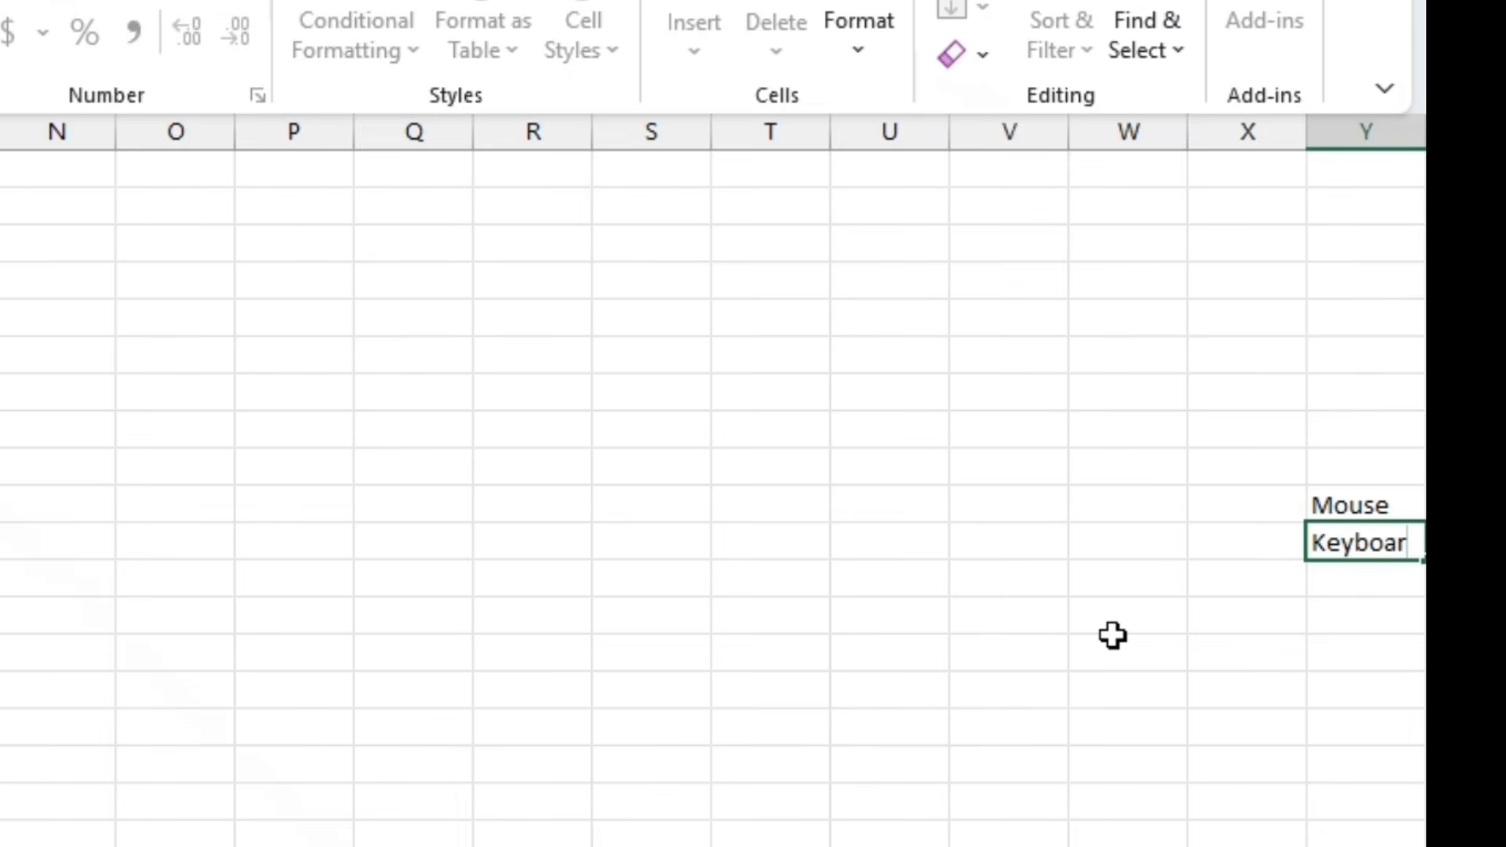
pyautogui.write('d')
pyautogui.press('Return')
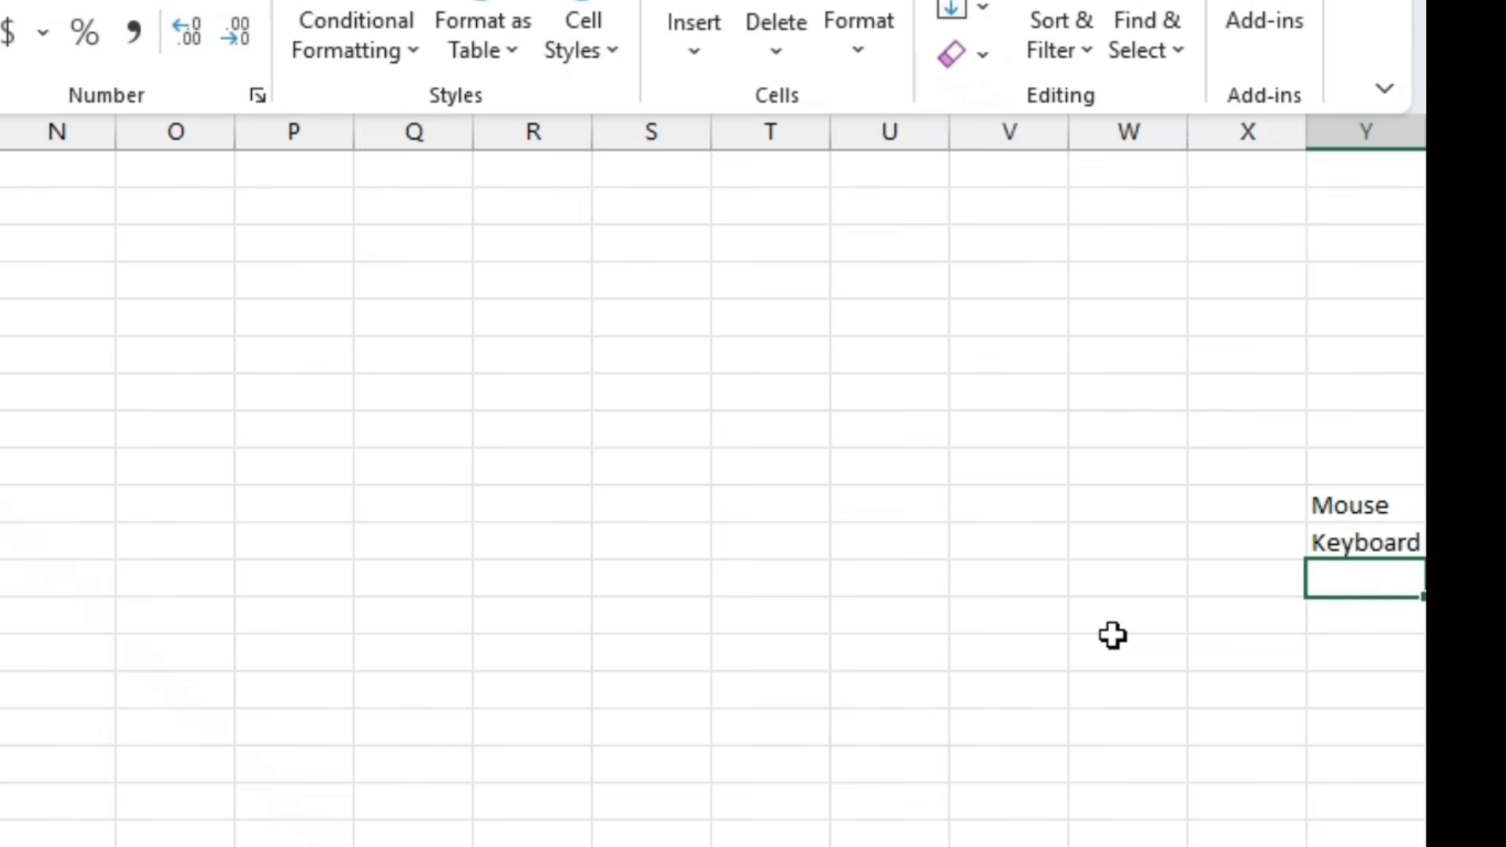
pyautogui.write('Spea')
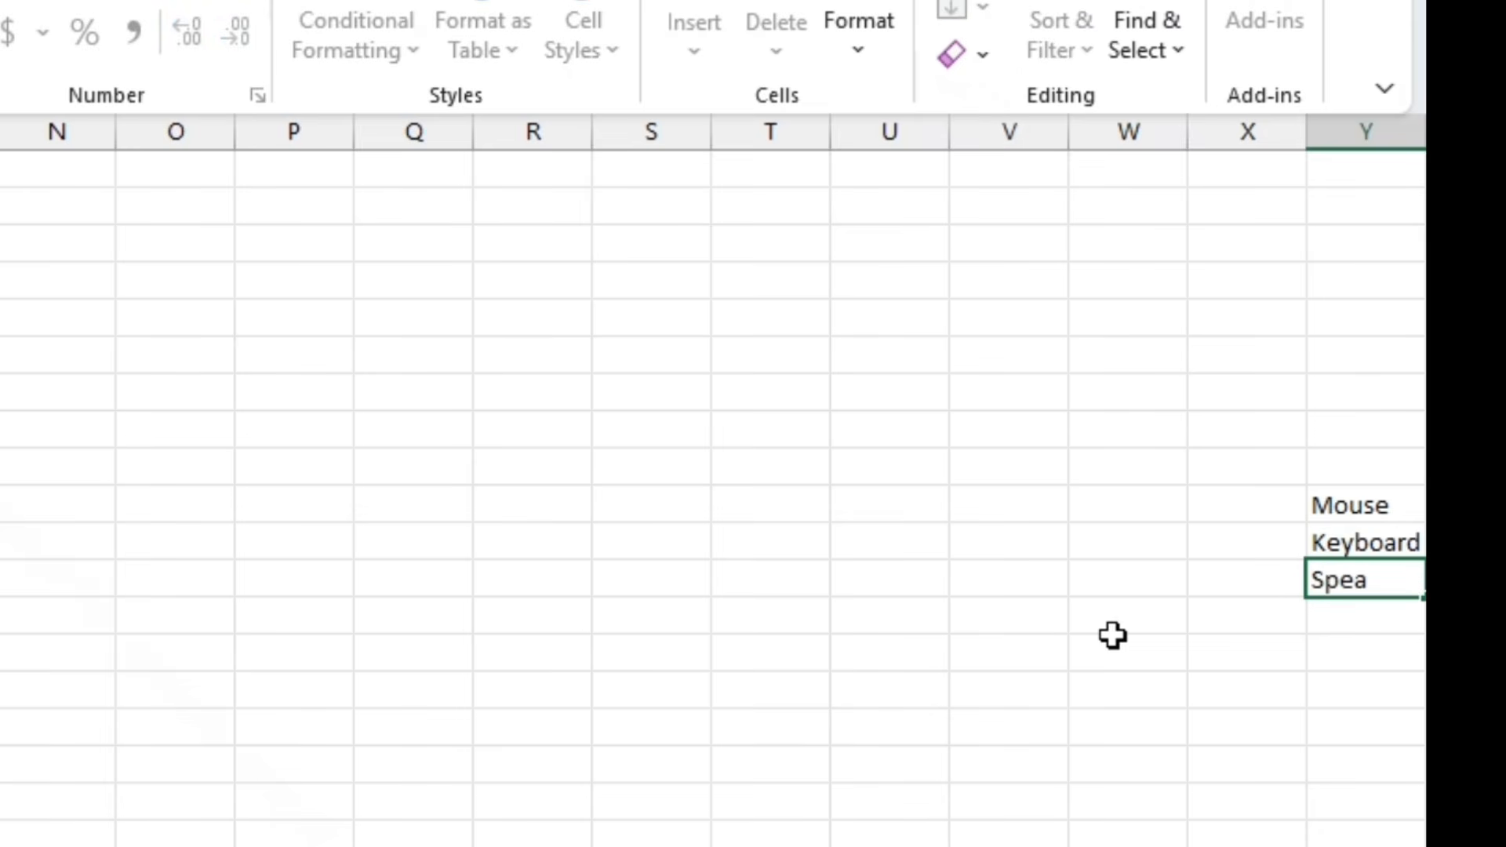
pyautogui.write('ker')
pyautogui.press('Return')
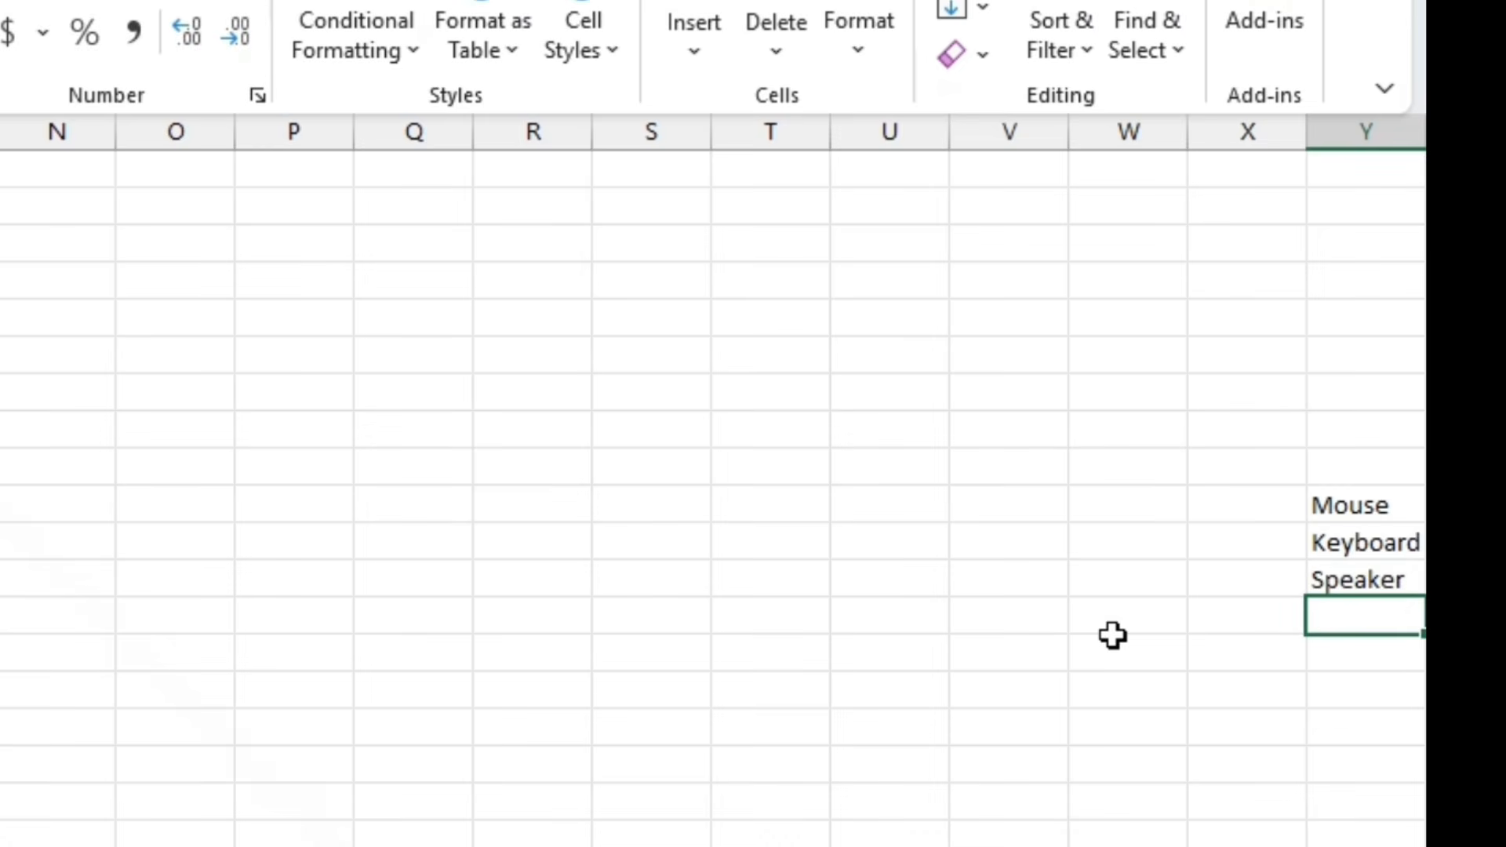
pyautogui.write('Moniter')
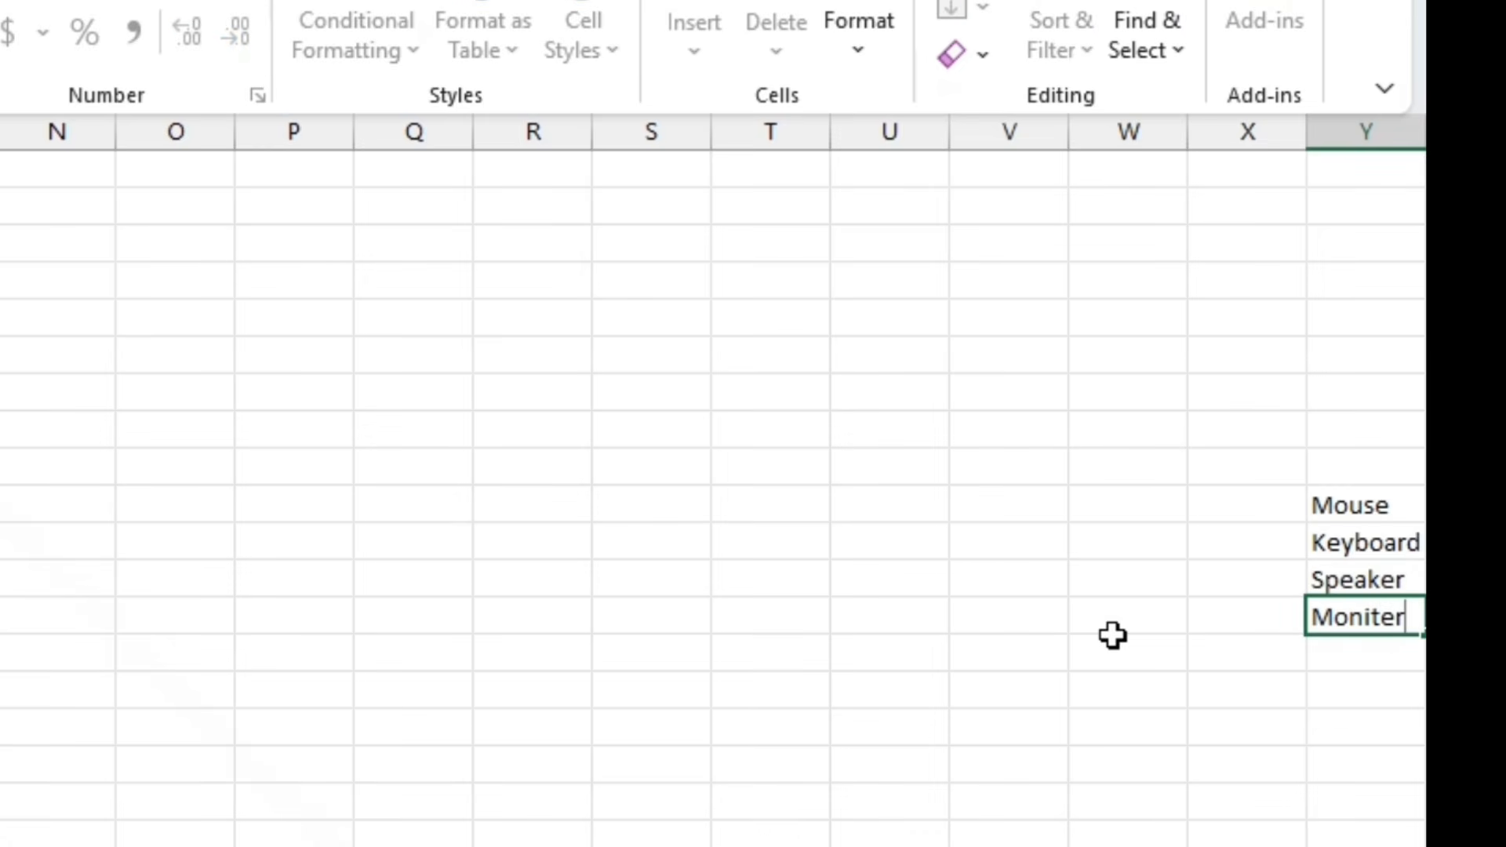
pyautogui.press('Return')
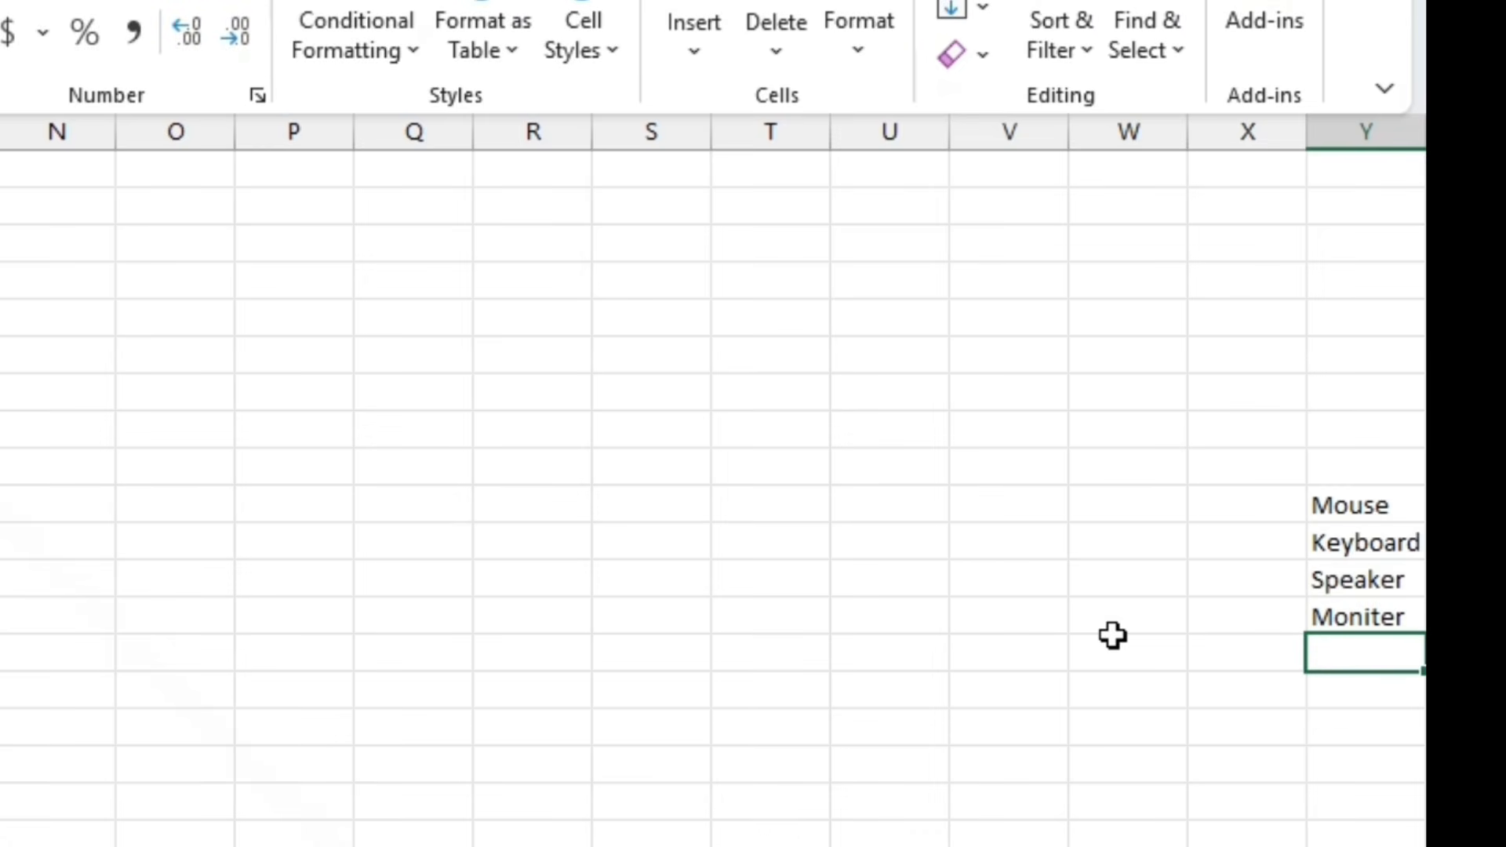
pyautogui.write('Pendrive')
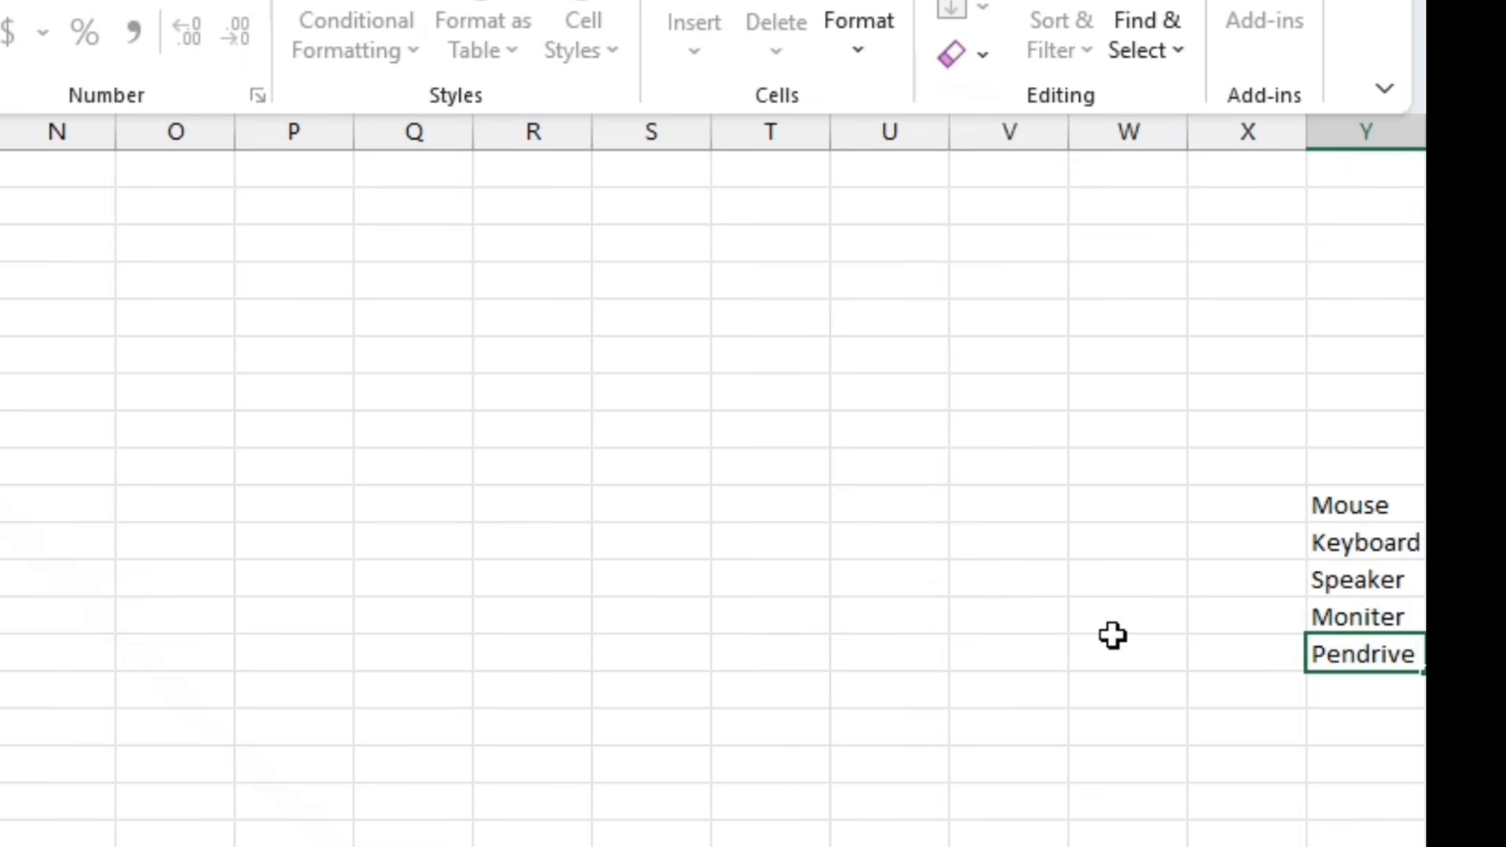
pyautogui.press('Return')
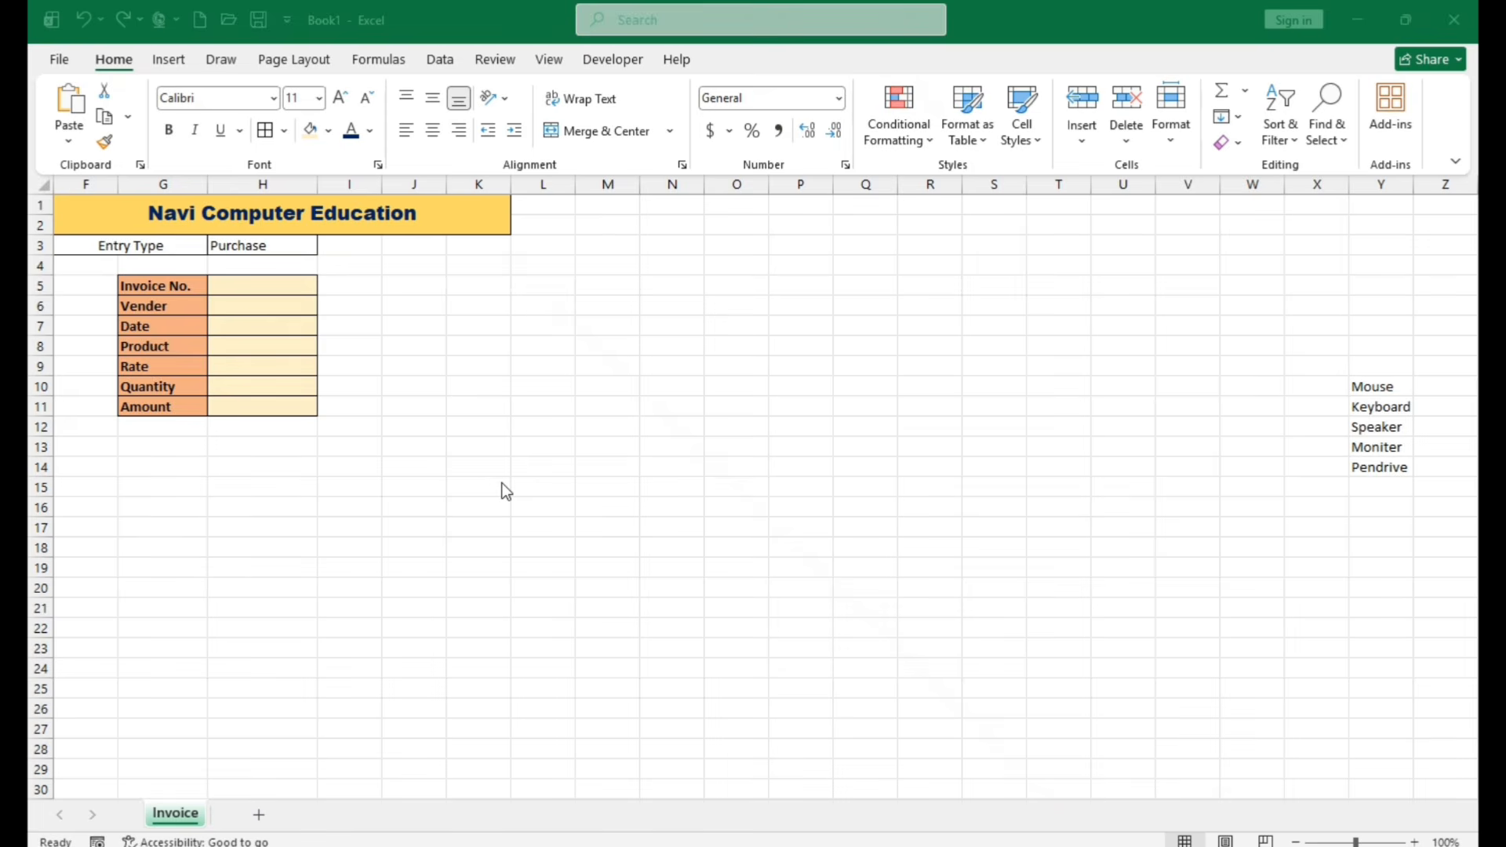
# Add a list data validation to the Product entry cell H8, using the product names in Y10:Y14 as source
pyautogui.click(231, 351)
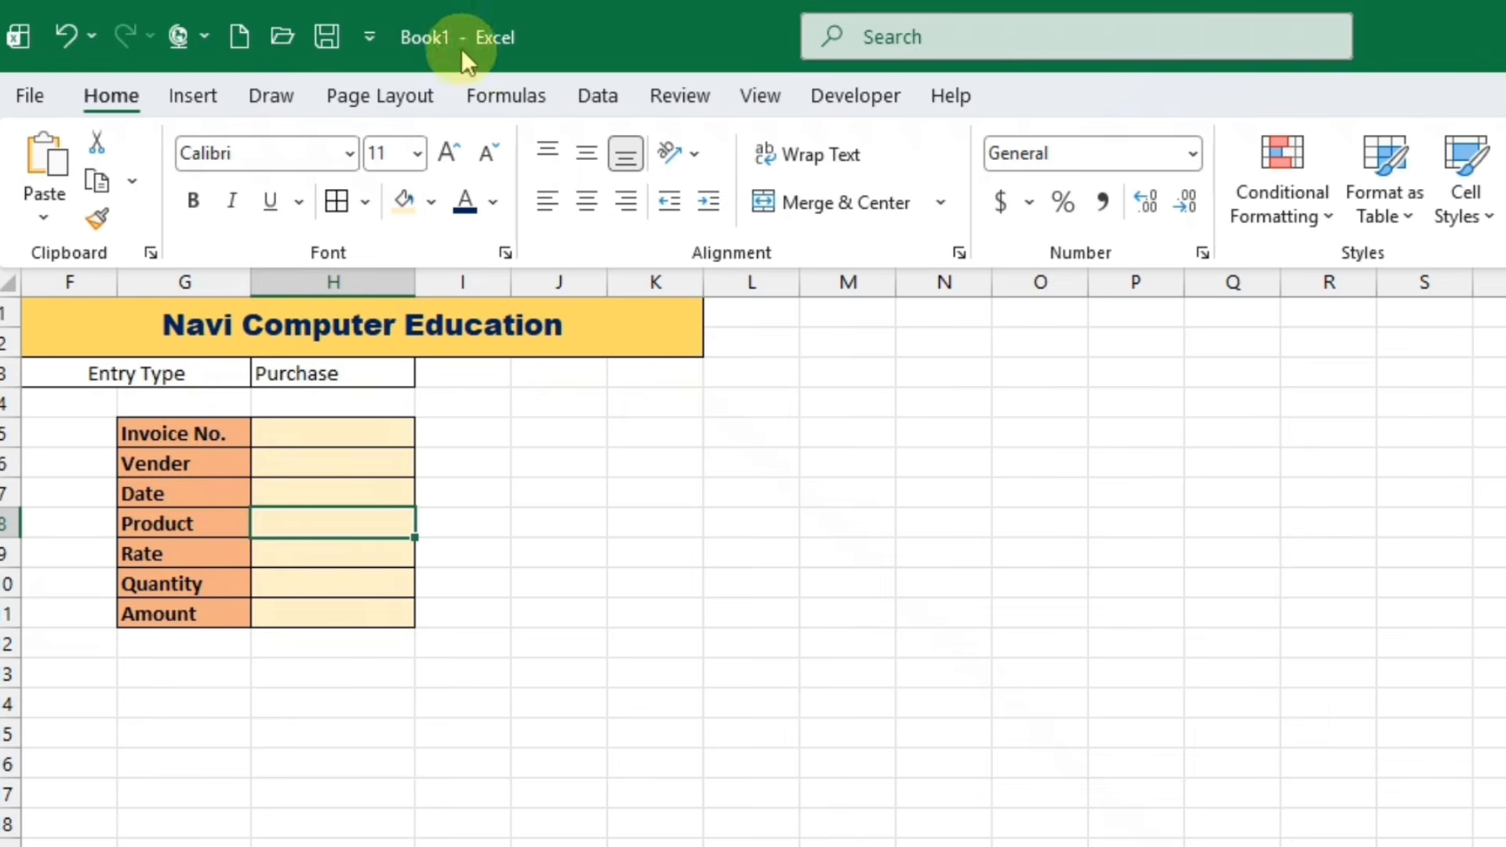
pyautogui.click(598, 98)
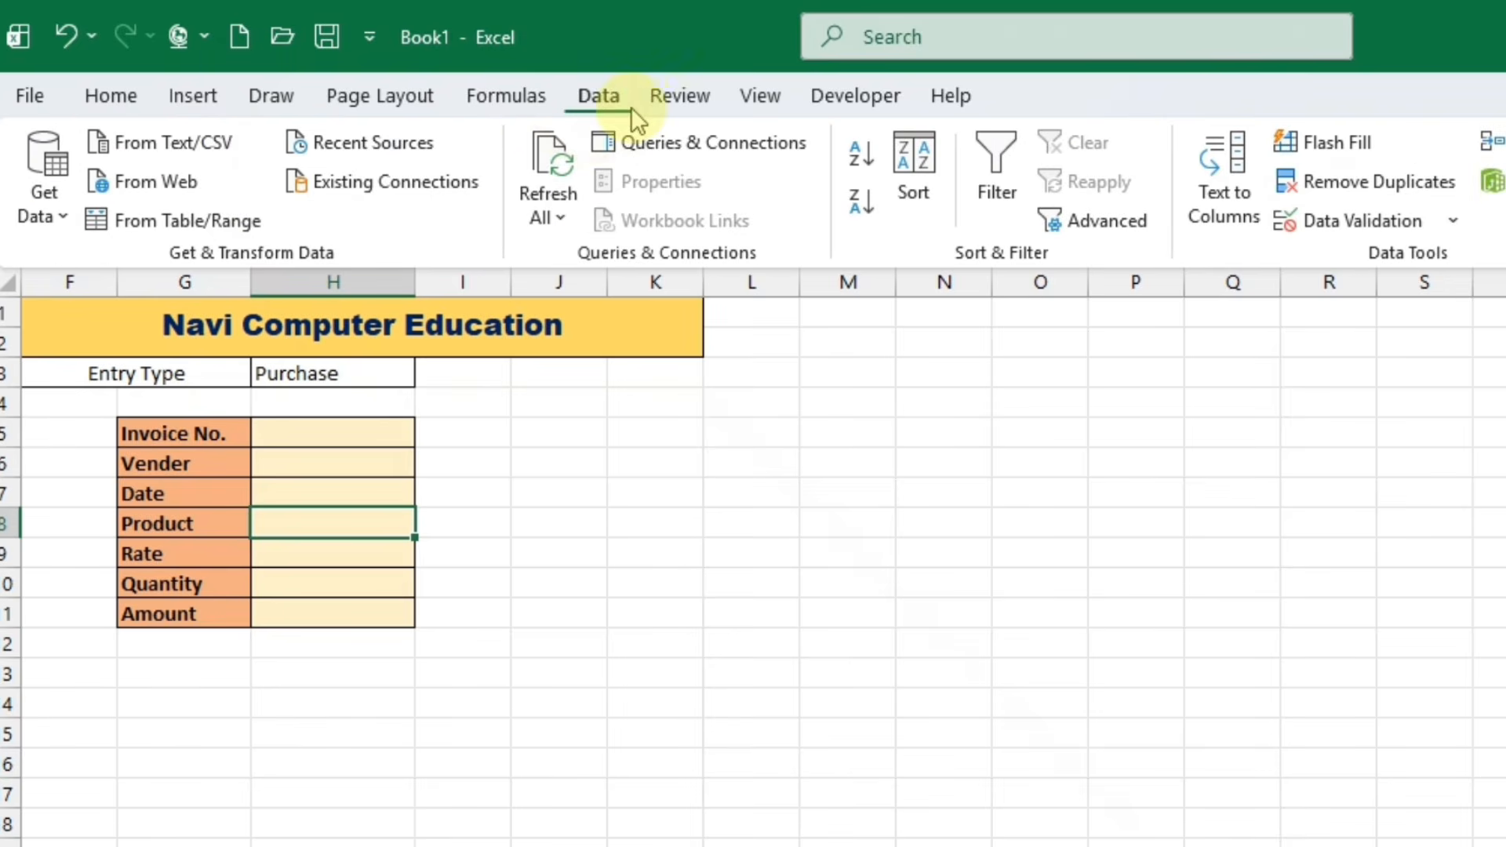
pyautogui.click(1452, 220)
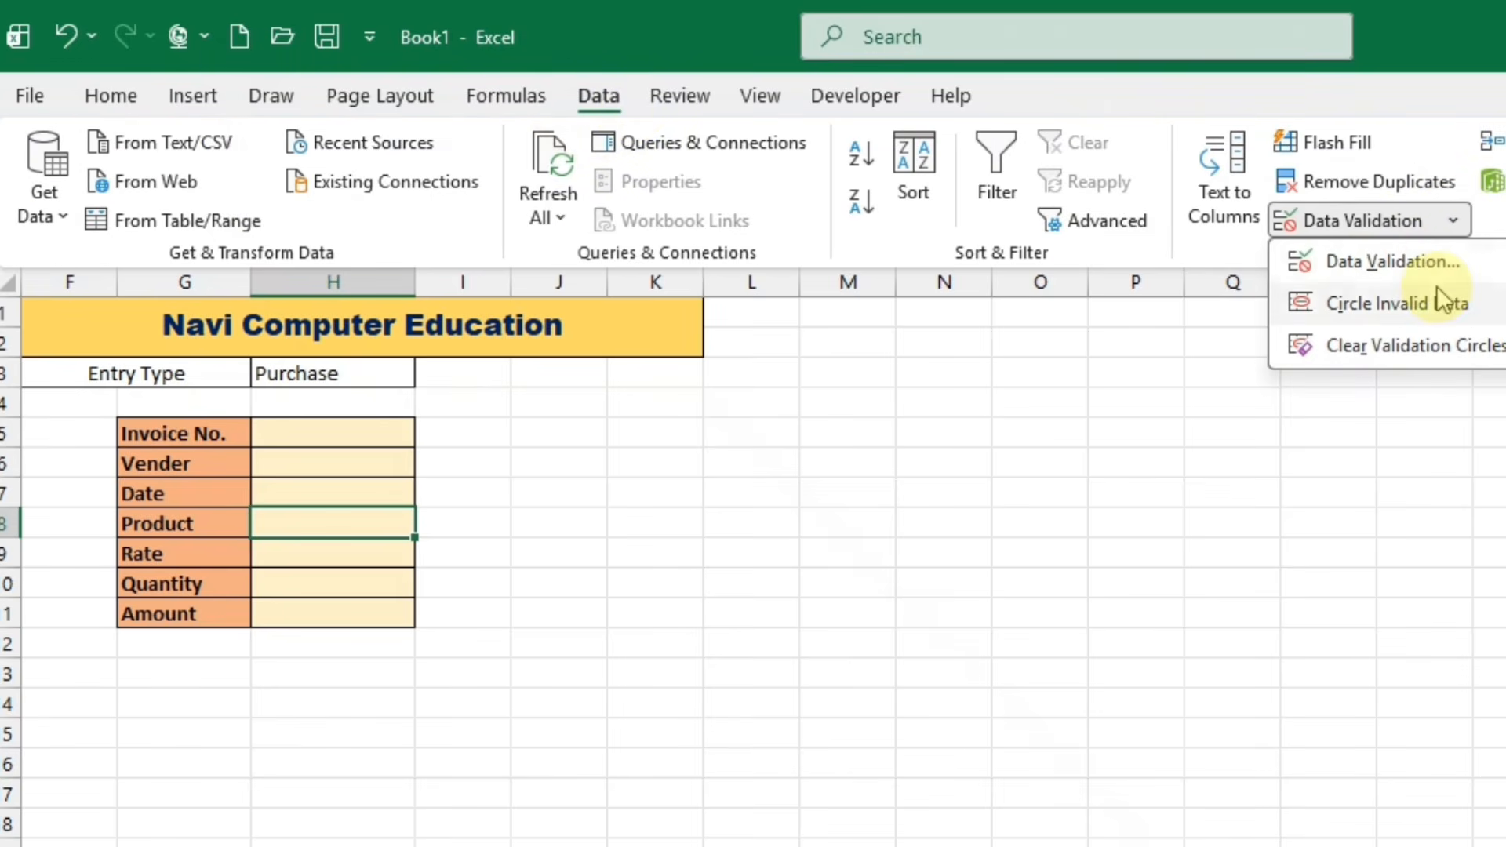
pyautogui.click(1387, 265)
pyautogui.click(533, 526)
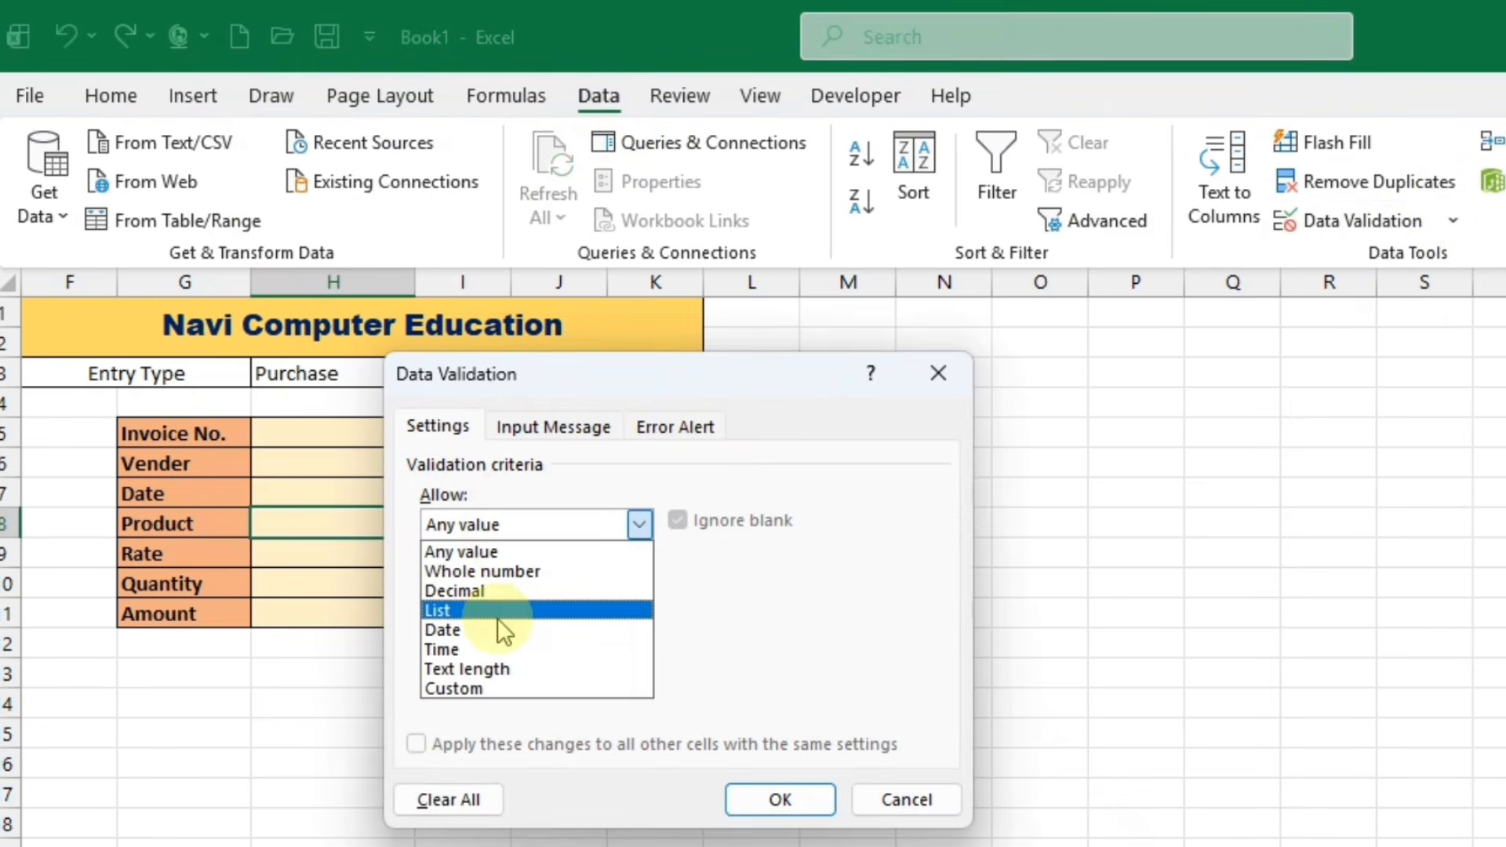
pyautogui.click(470, 609)
pyautogui.click(403, 428)
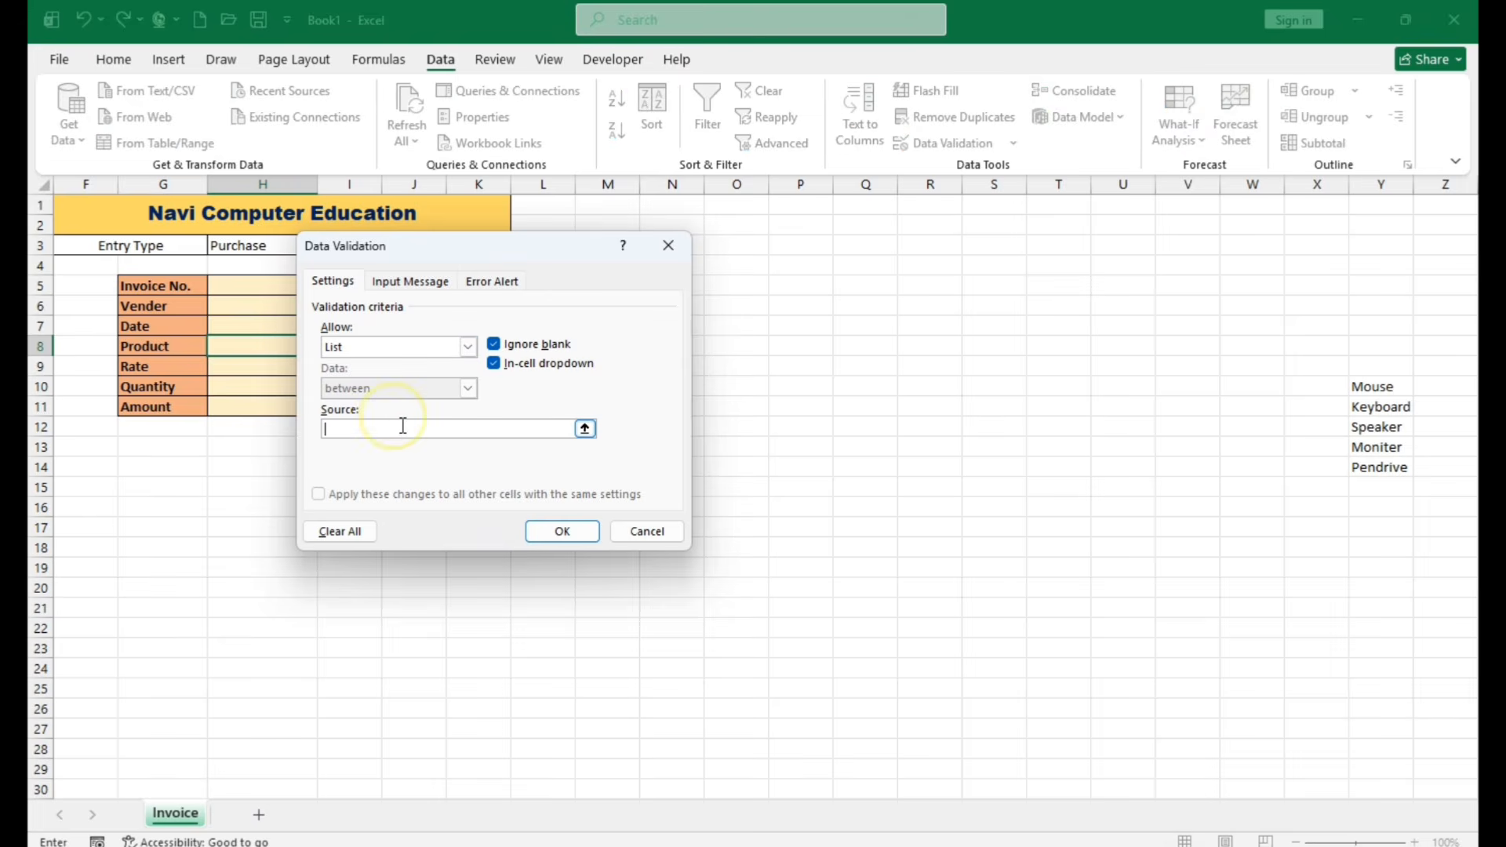
pyautogui.moveTo(1378, 384); pyautogui.dragTo(1381, 466)
pyautogui.click(563, 532)
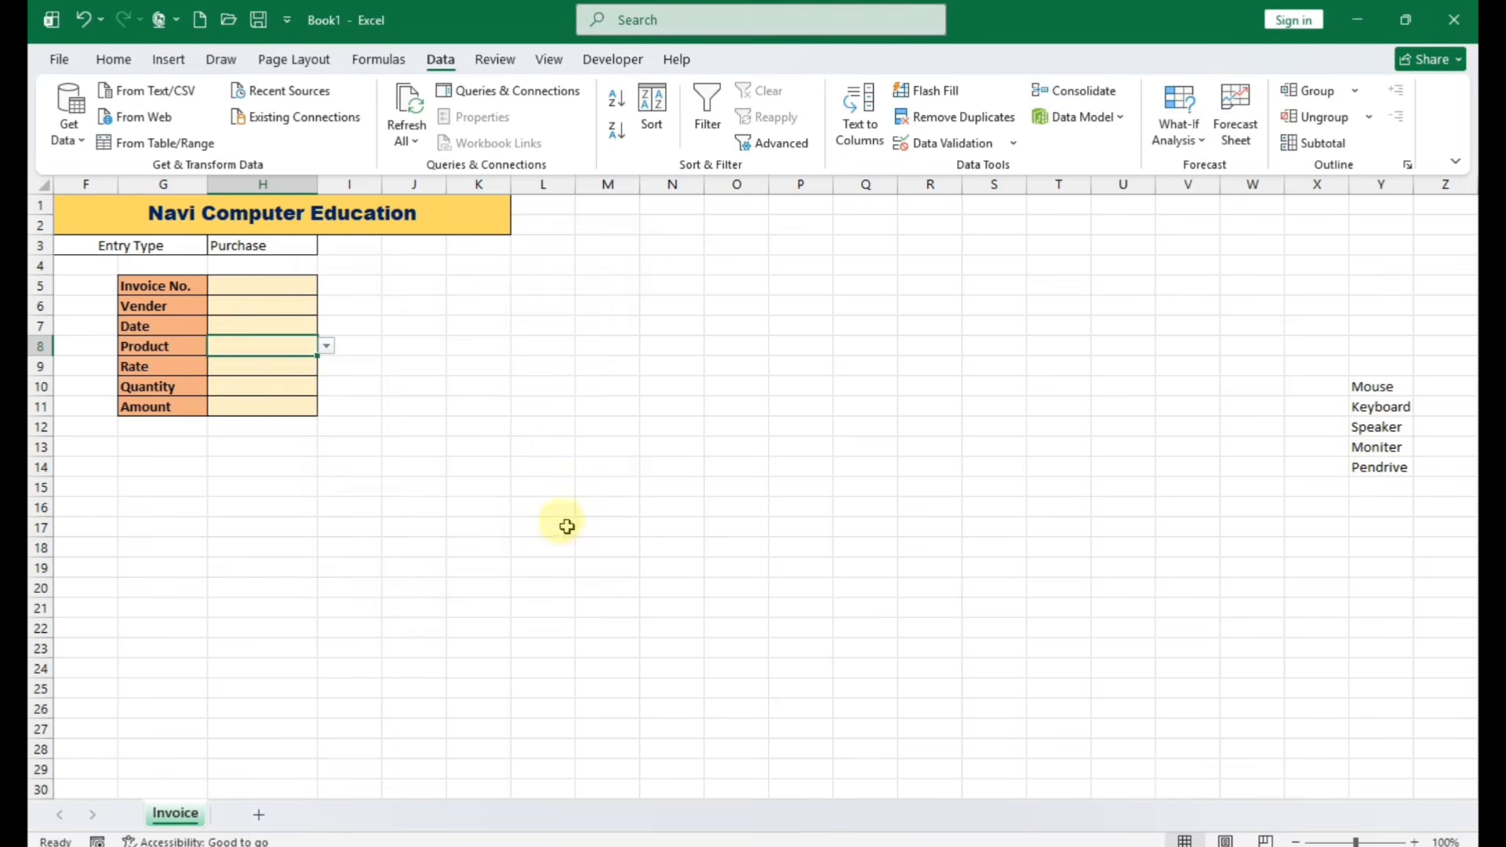
# Choose Pendrive from the dropdown list of the Product entry cell H8
pyautogui.click(326, 348)
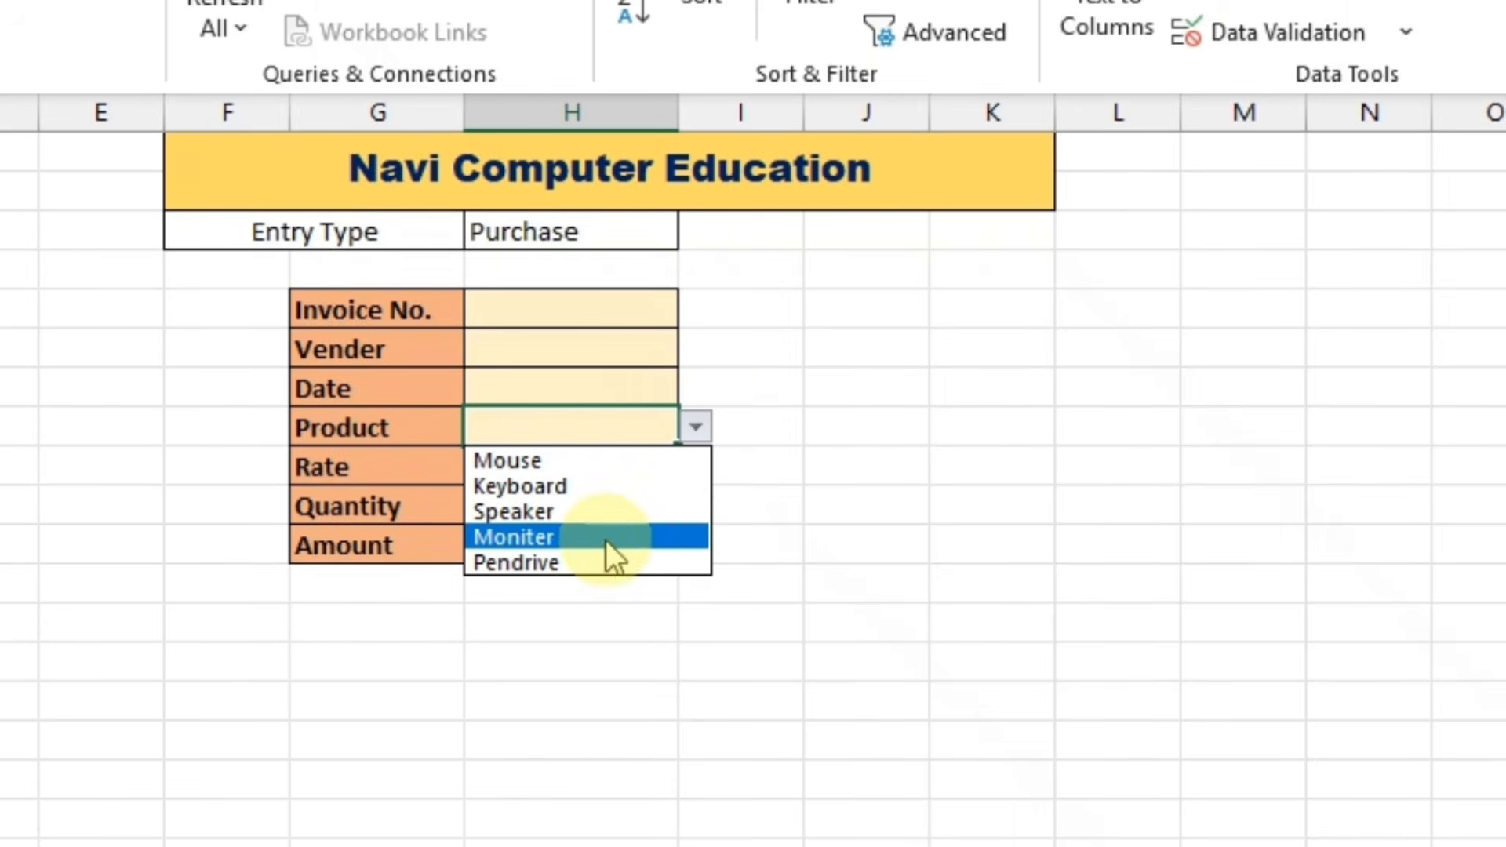
pyautogui.click(606, 563)
pyautogui.click(818, 426)
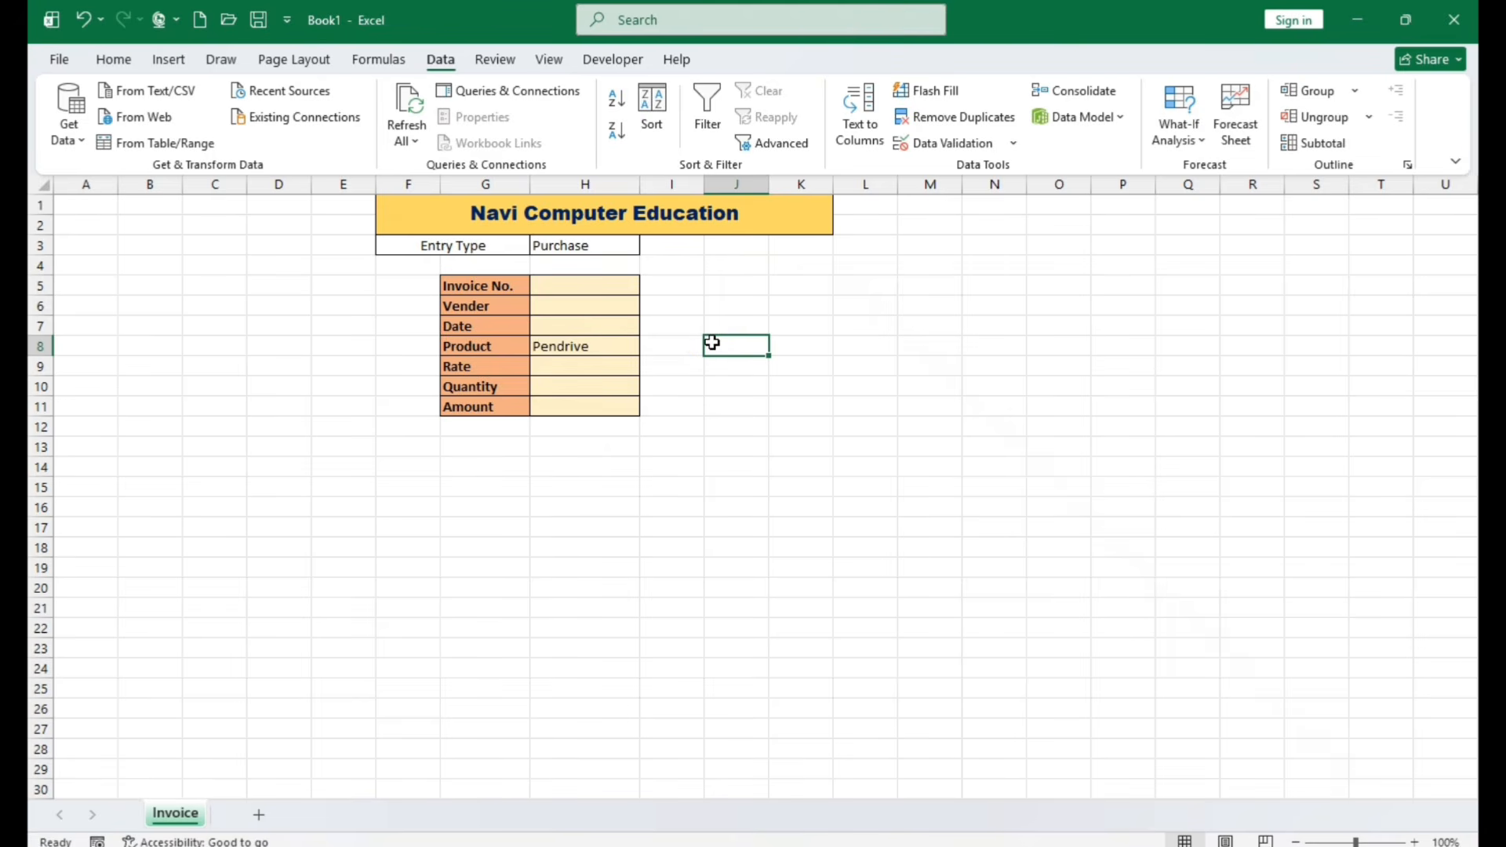
# Enter the formula =H9*H10 in the Amount cell H11 to multiply rate by quantity
pyautogui.click(575, 772)
pyautogui.click(602, 410)
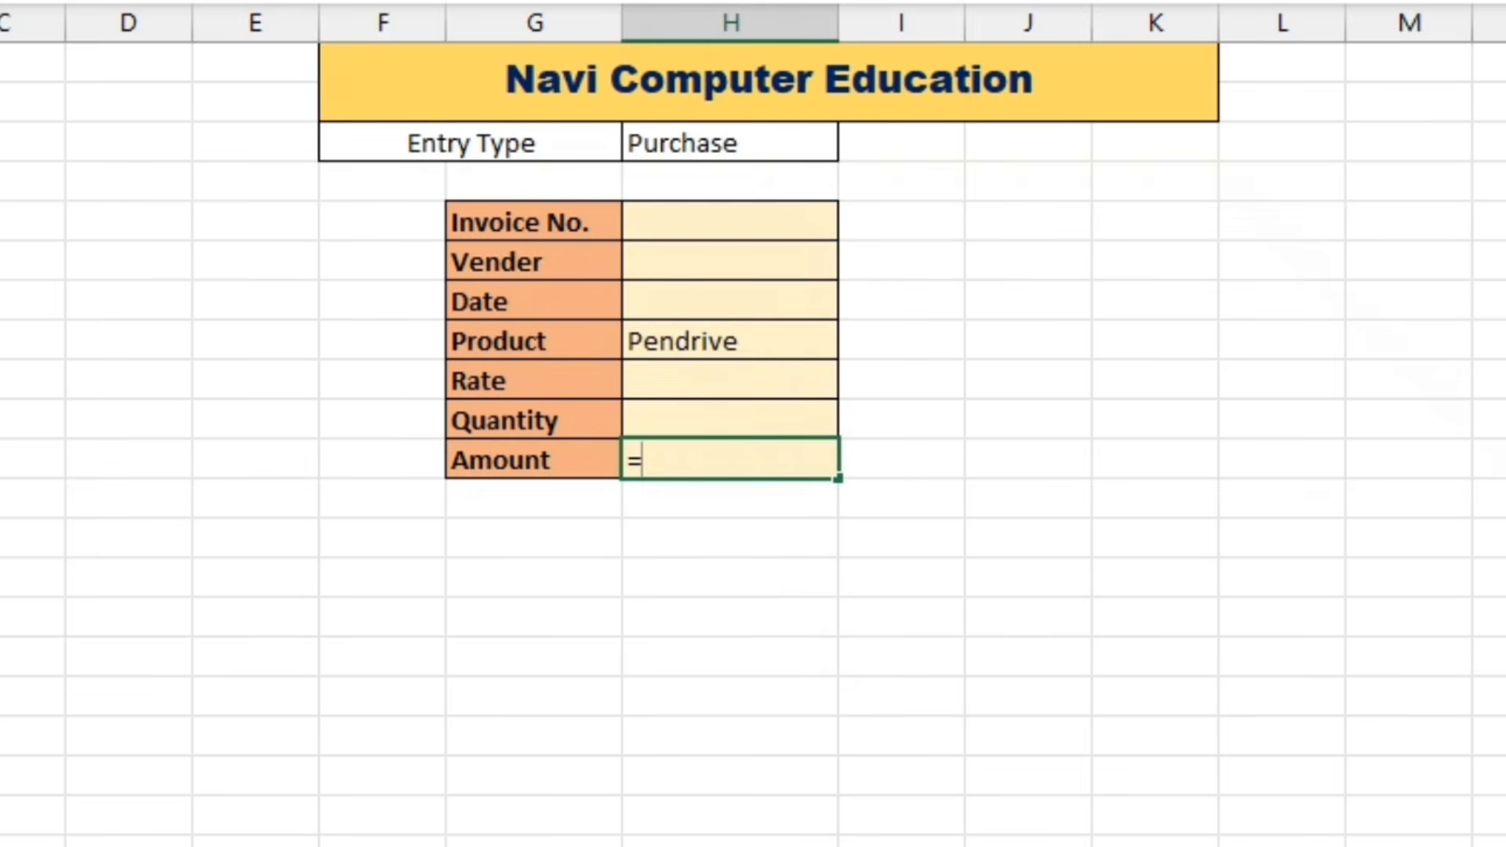
pyautogui.write('=')
pyautogui.click(699, 380)
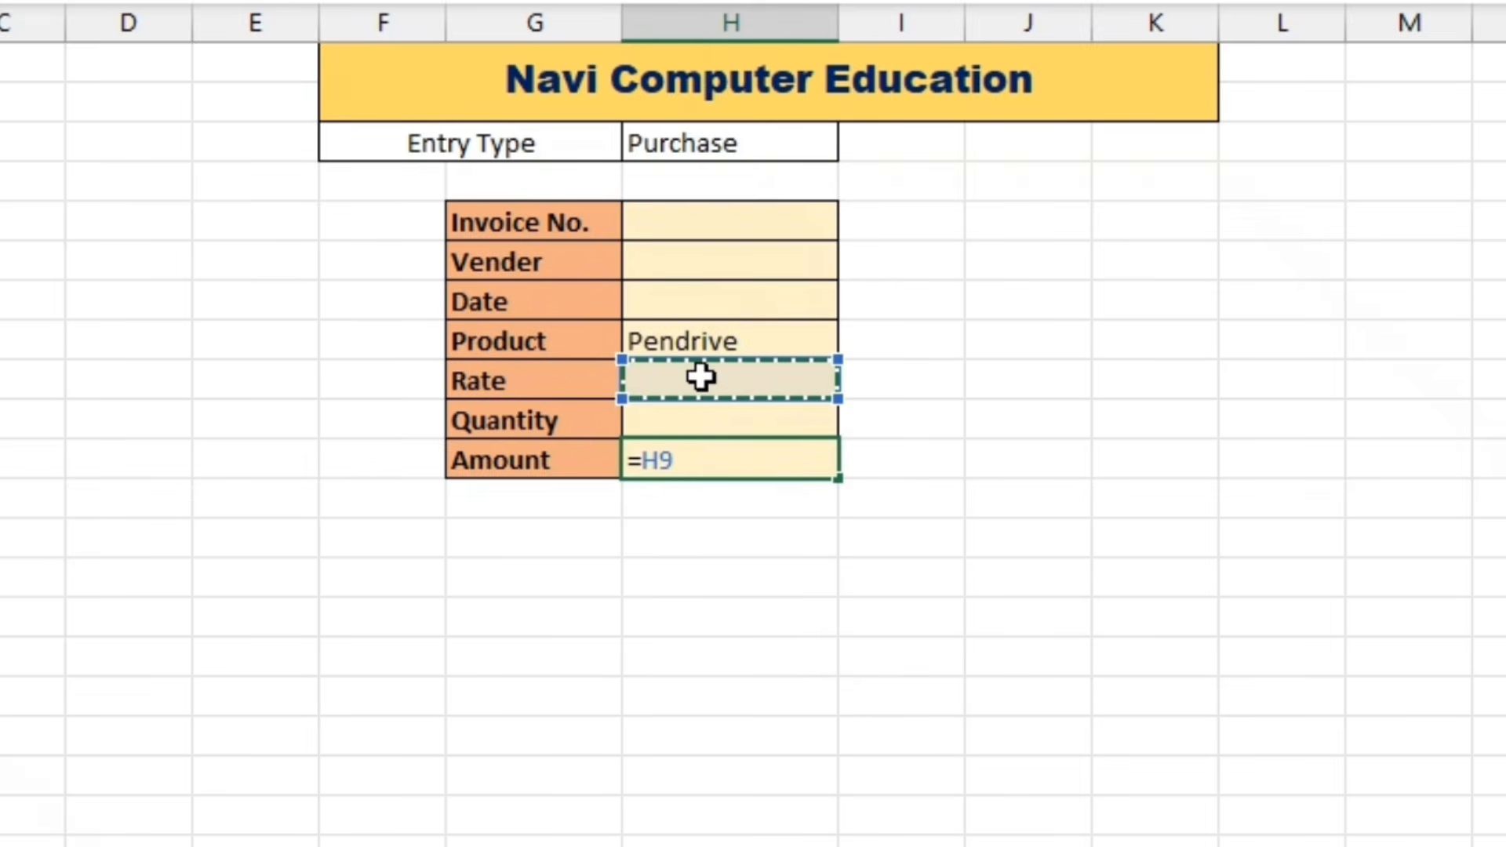
pyautogui.write('*')
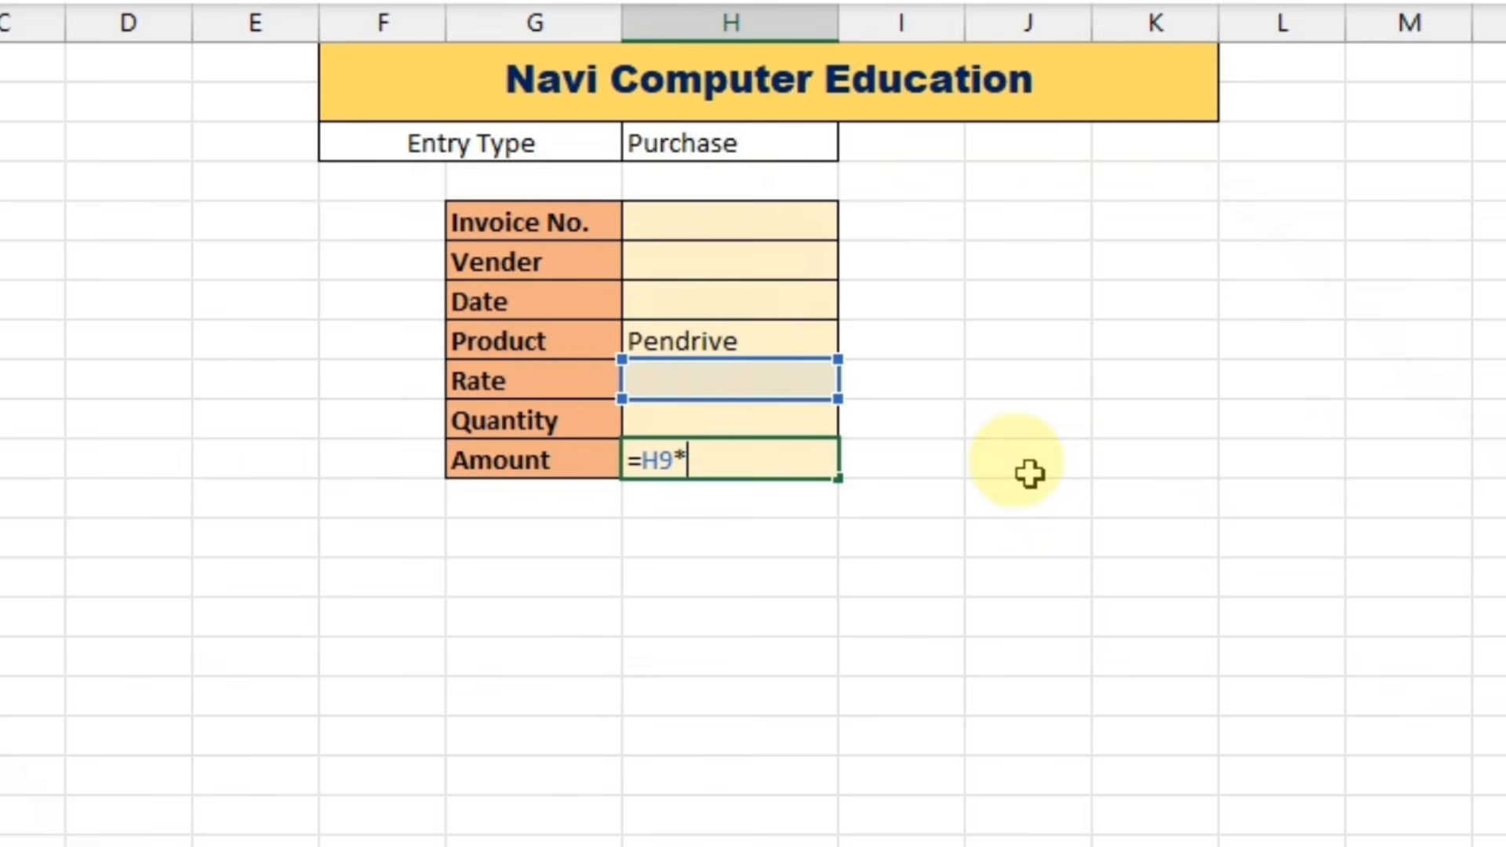
pyautogui.click(758, 418)
pyautogui.press('Return')
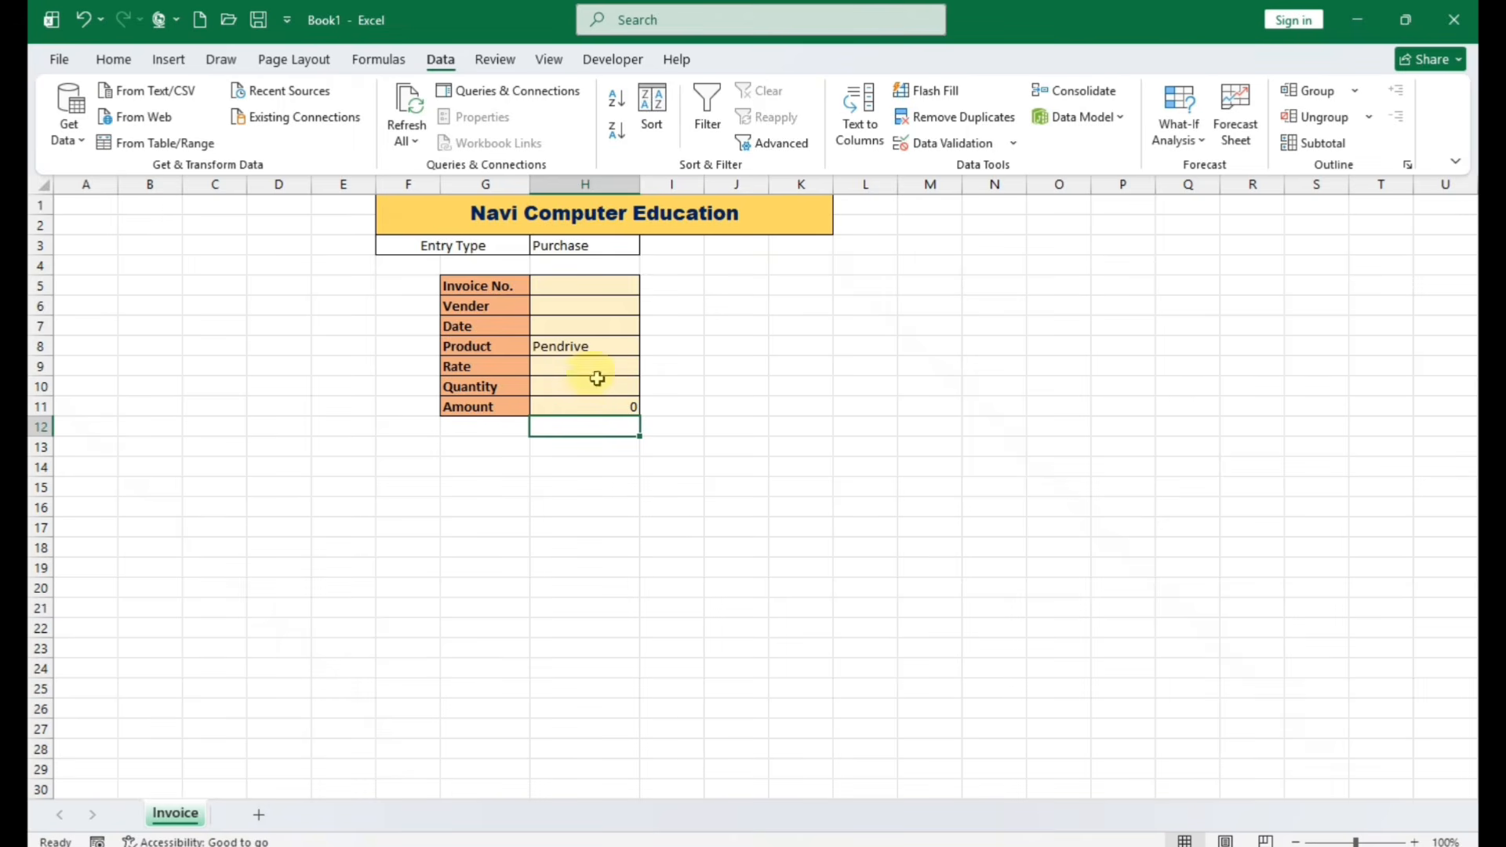
# Draw an oval shape beside the invoice fields, spanning about I5:K7, and label it Purchase
pyautogui.click(753, 387)
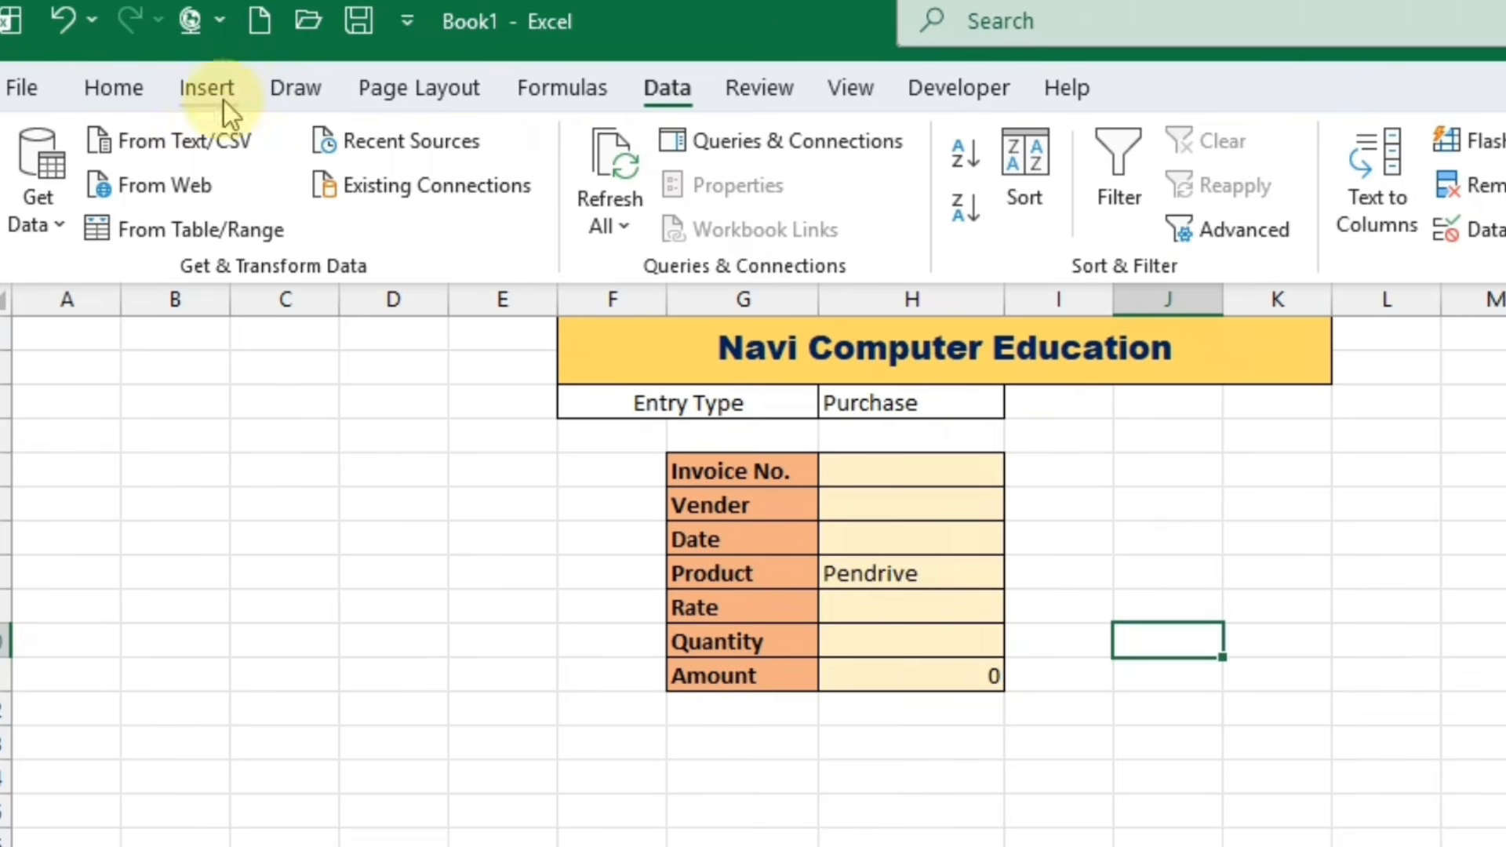
pyautogui.click(218, 86)
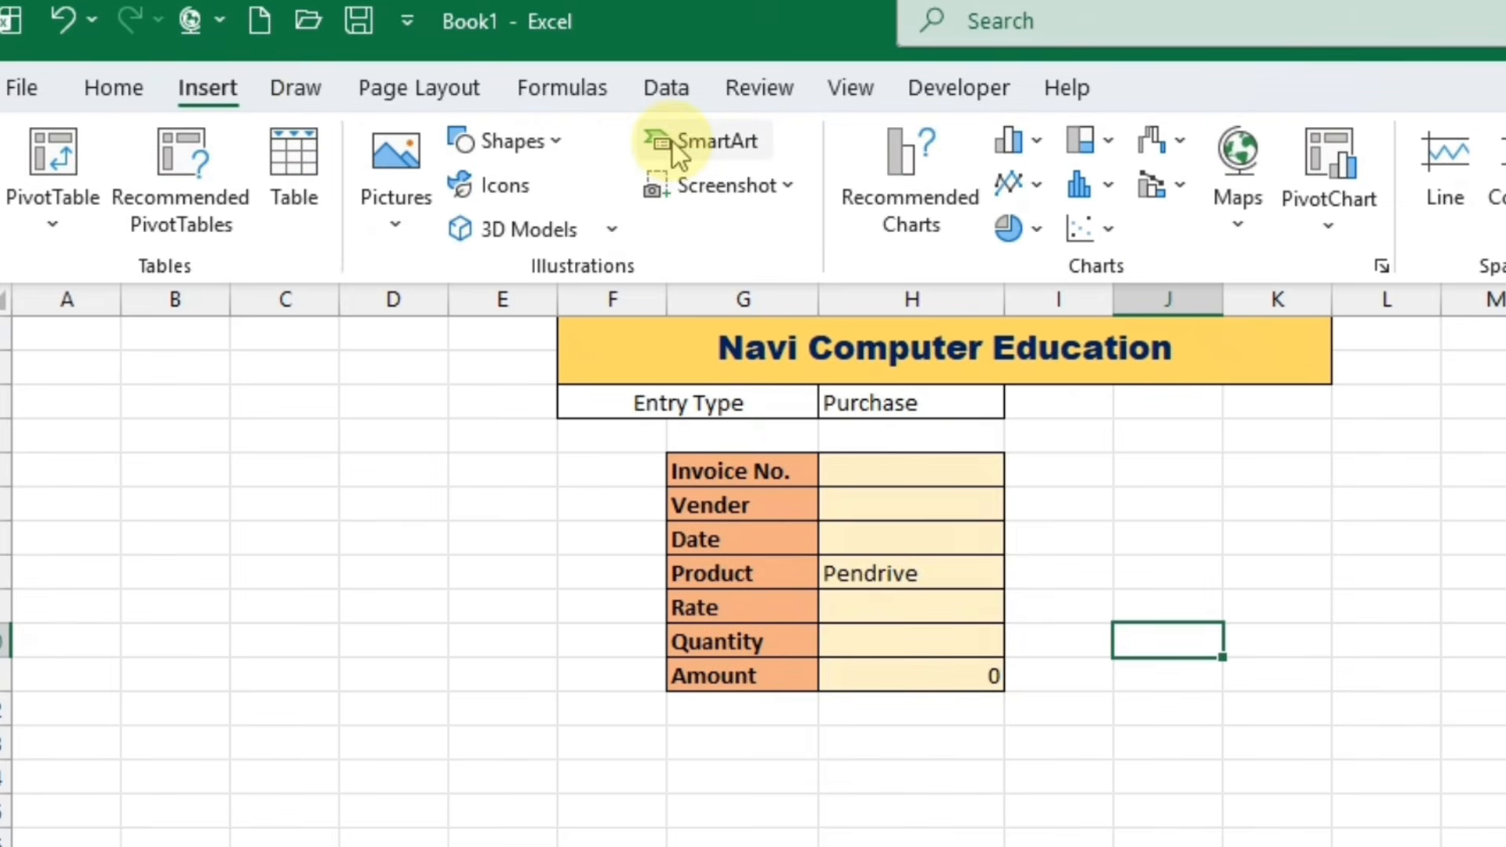
pyautogui.click(561, 144)
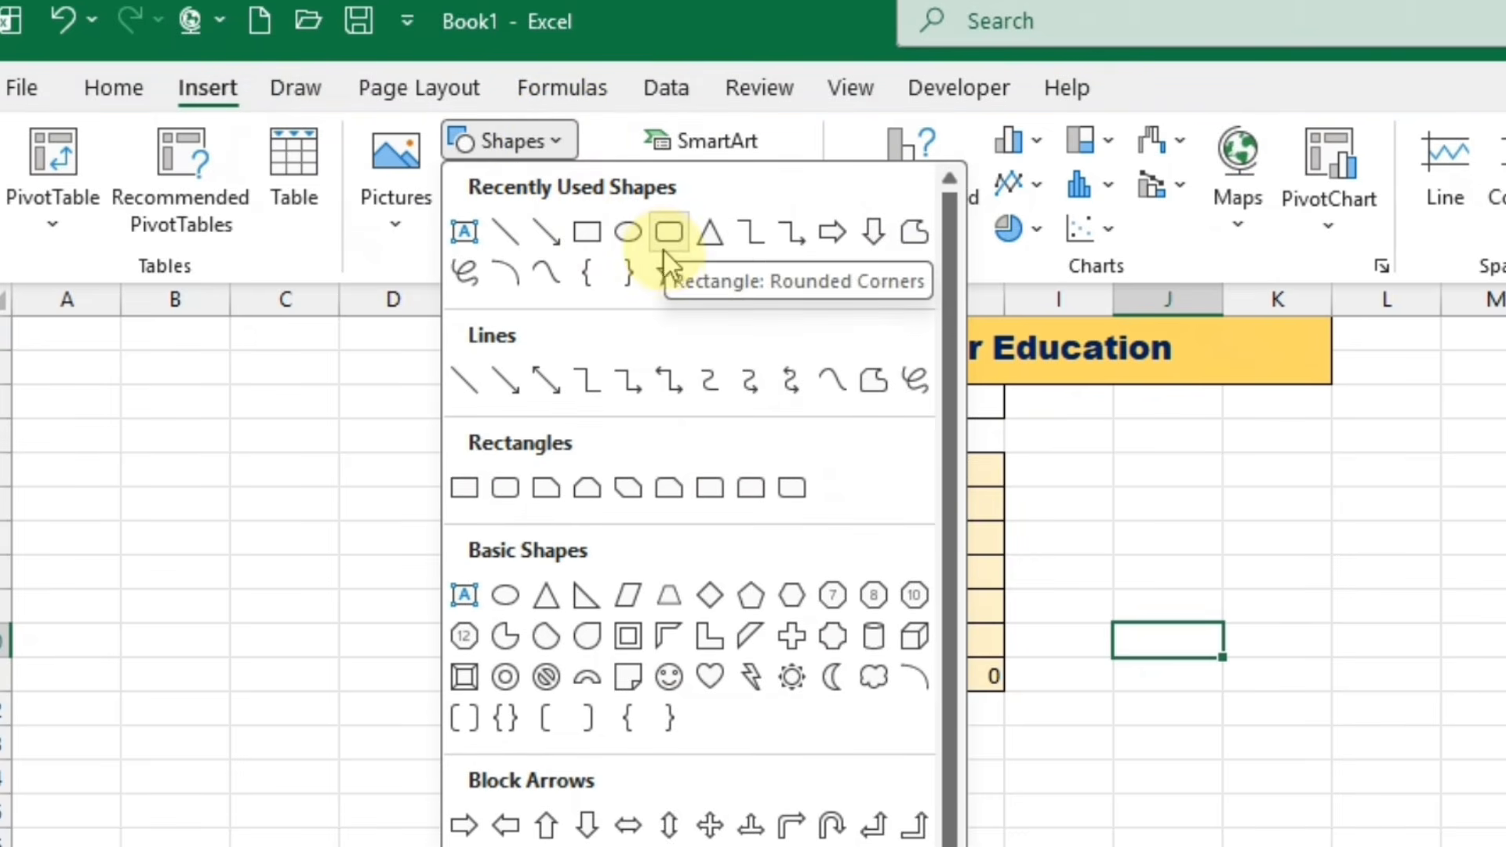
pyautogui.click(634, 232)
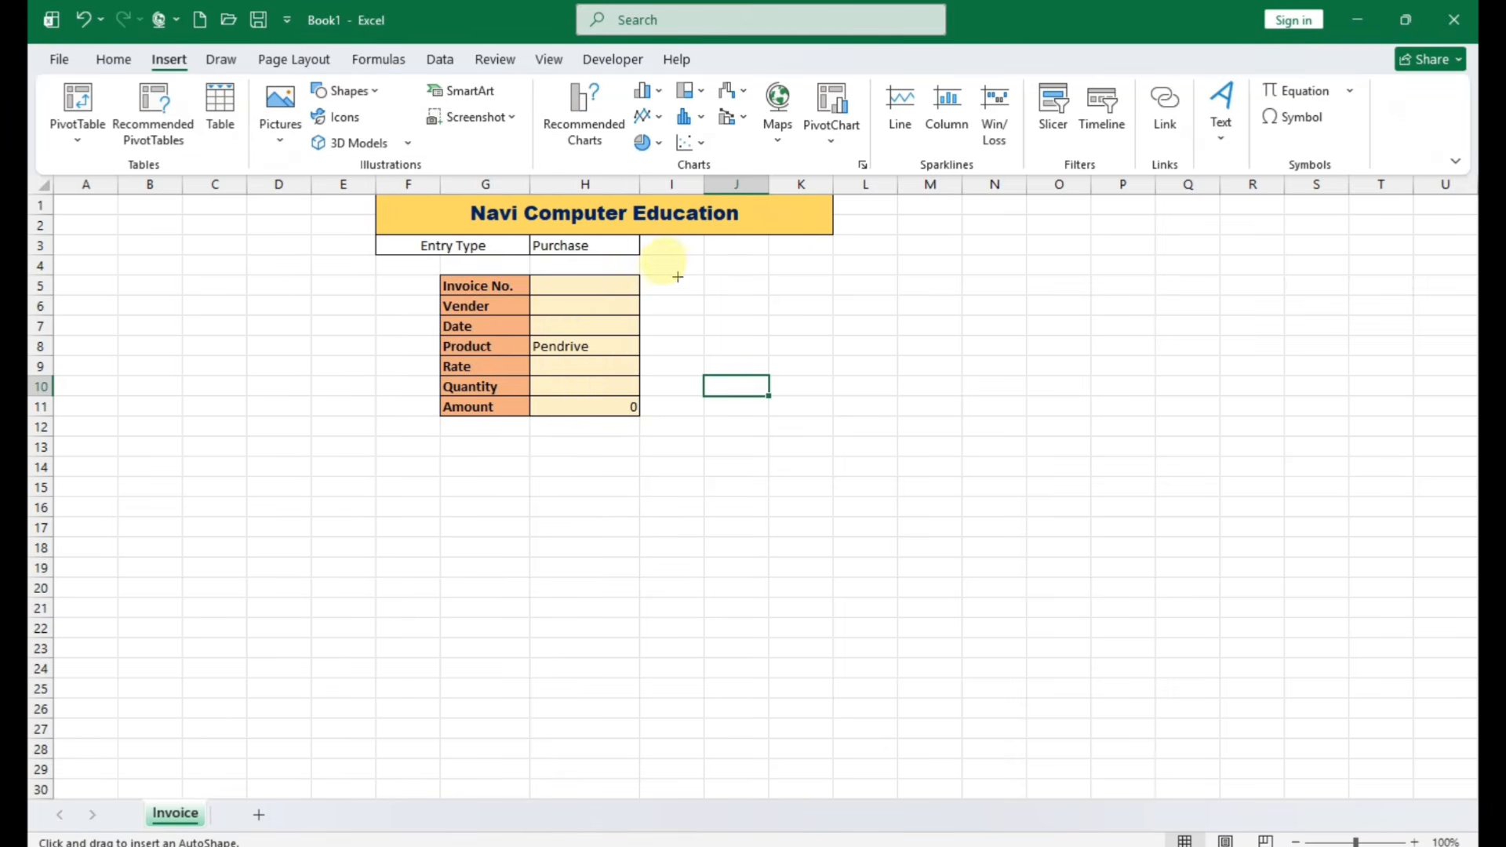
pyautogui.moveTo(685, 283); pyautogui.dragTo(781, 320)
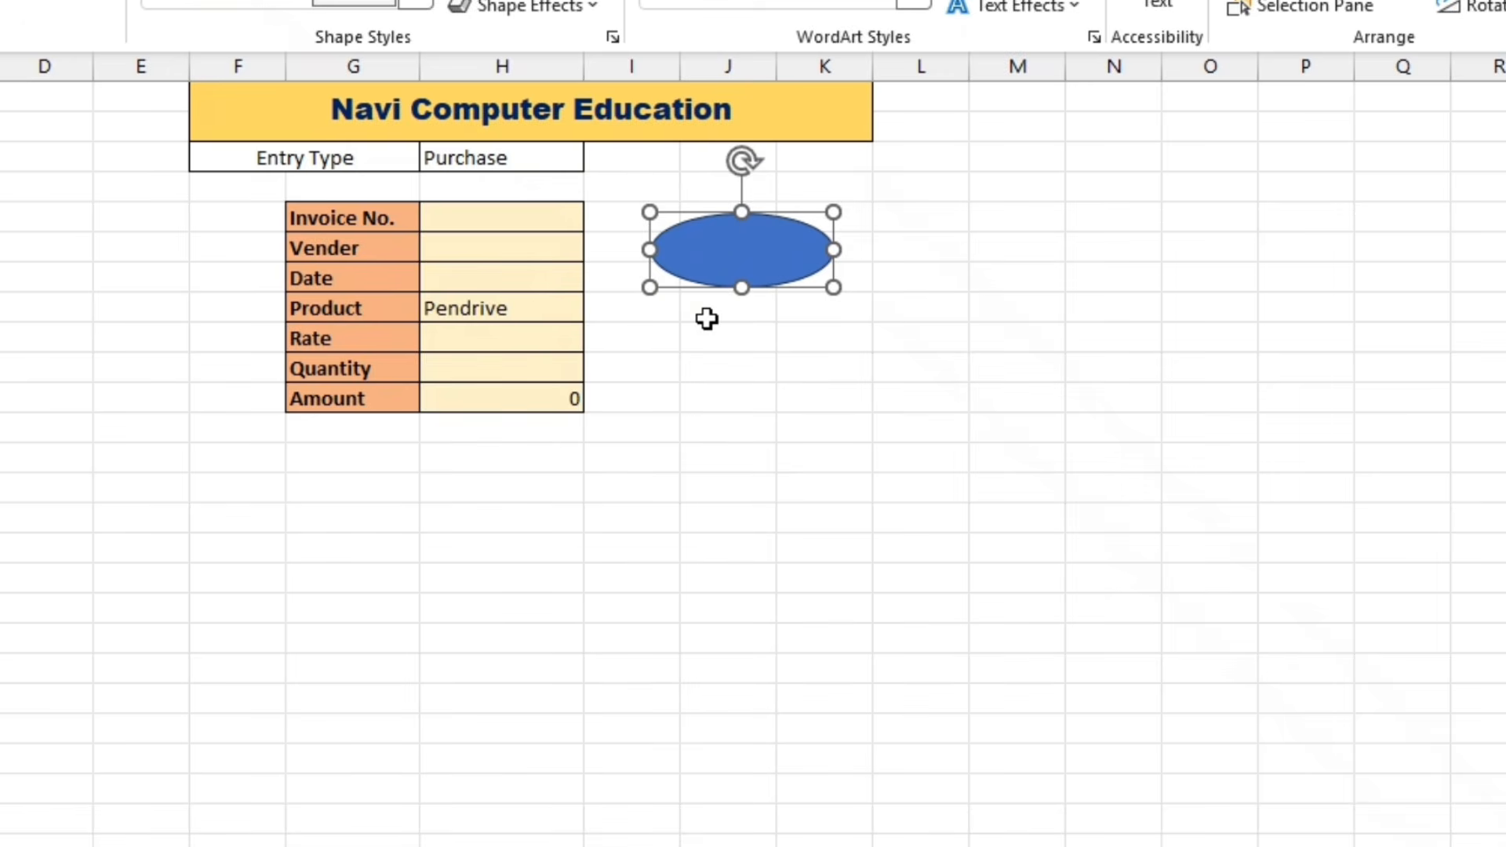
pyautogui.rightClick(733, 249)
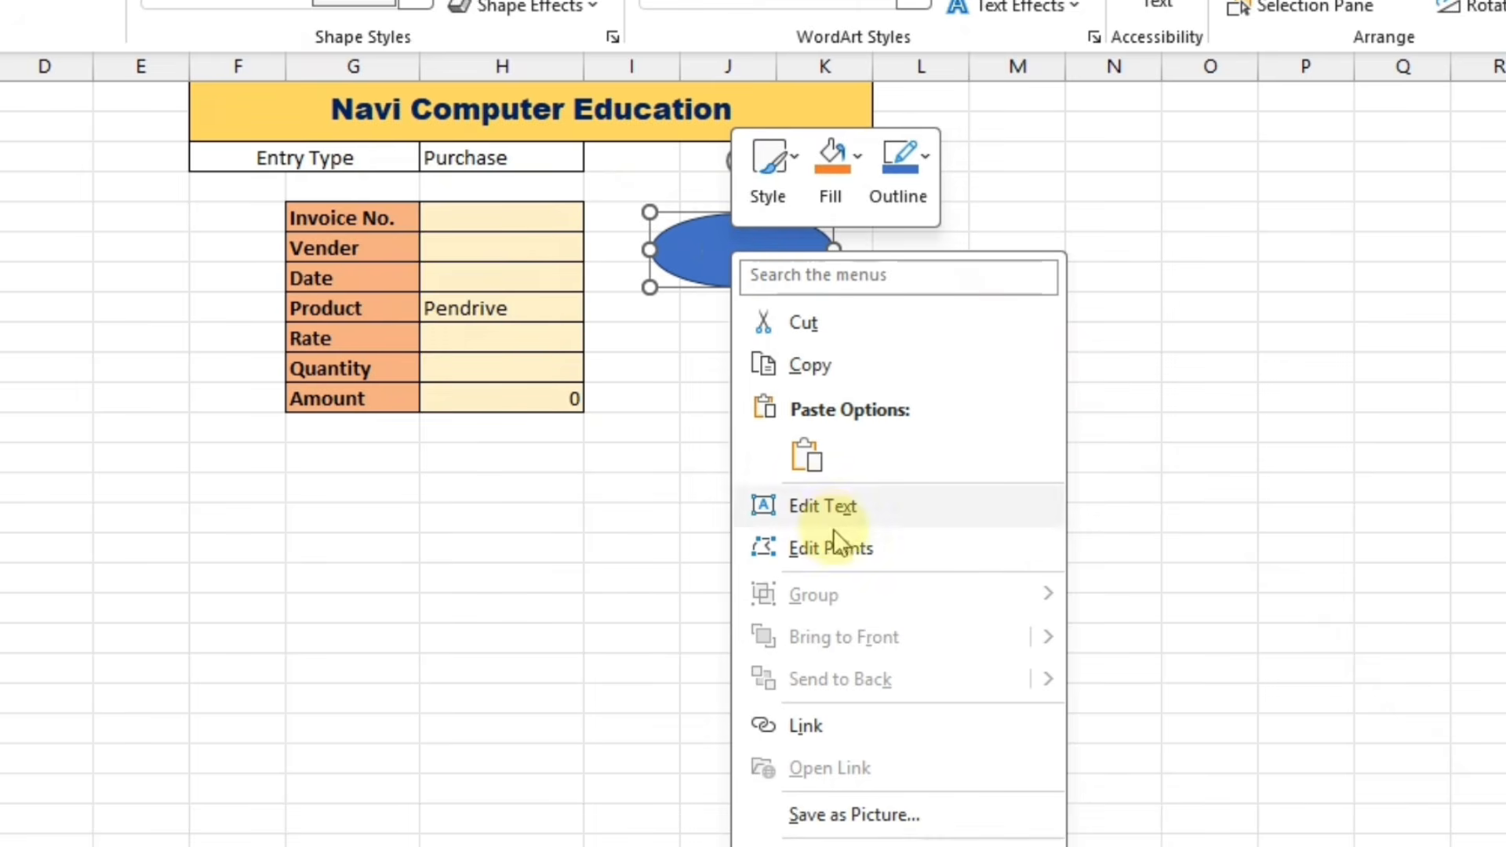
pyautogui.click(826, 510)
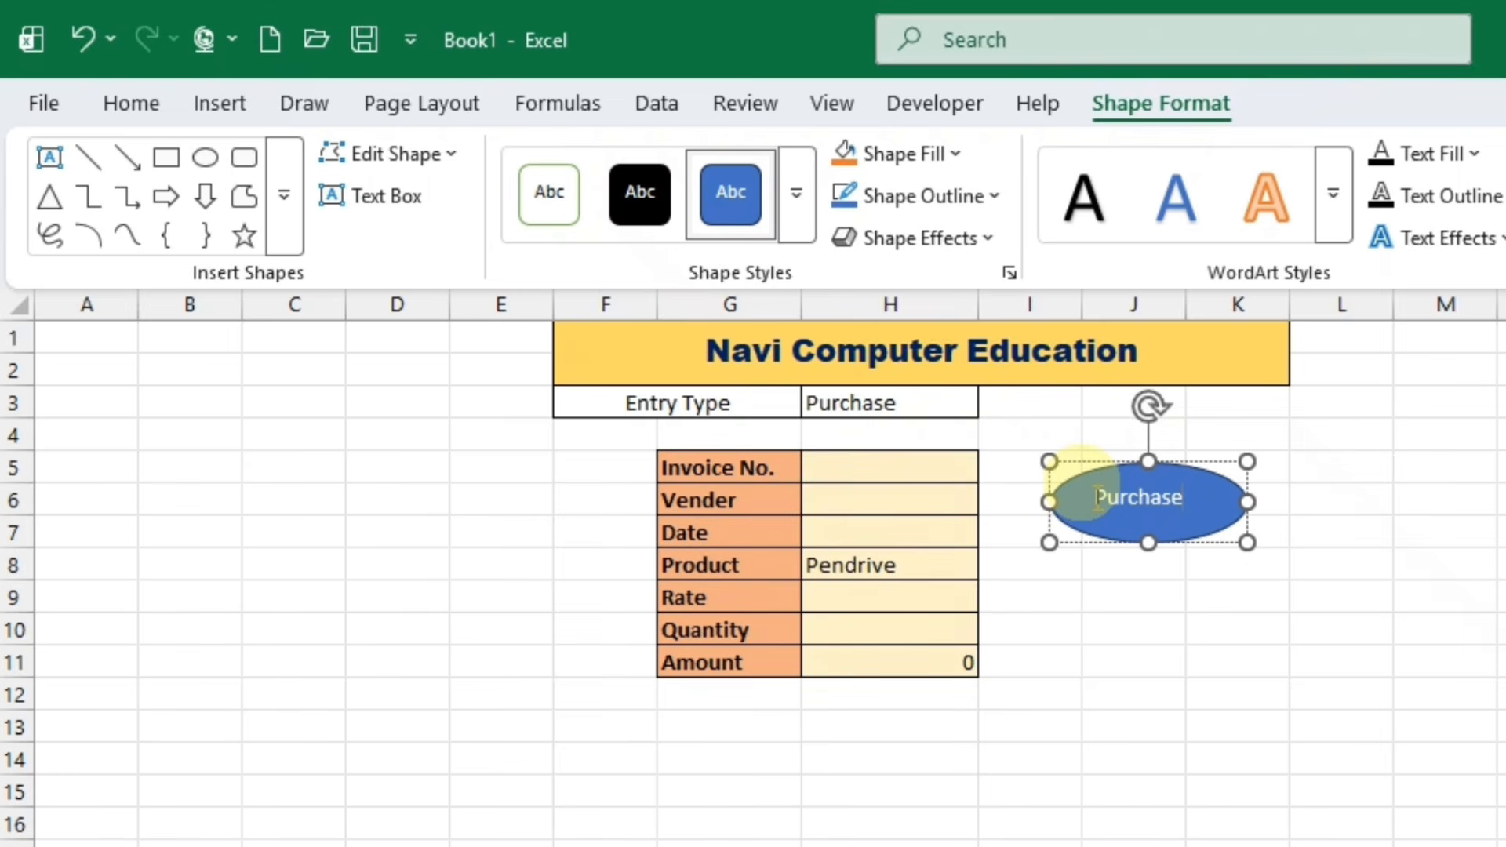
# Format the Purchase label in the oval as bold at font size 12
pyautogui.moveTo(704, 305); pyautogui.dragTo(773, 309)
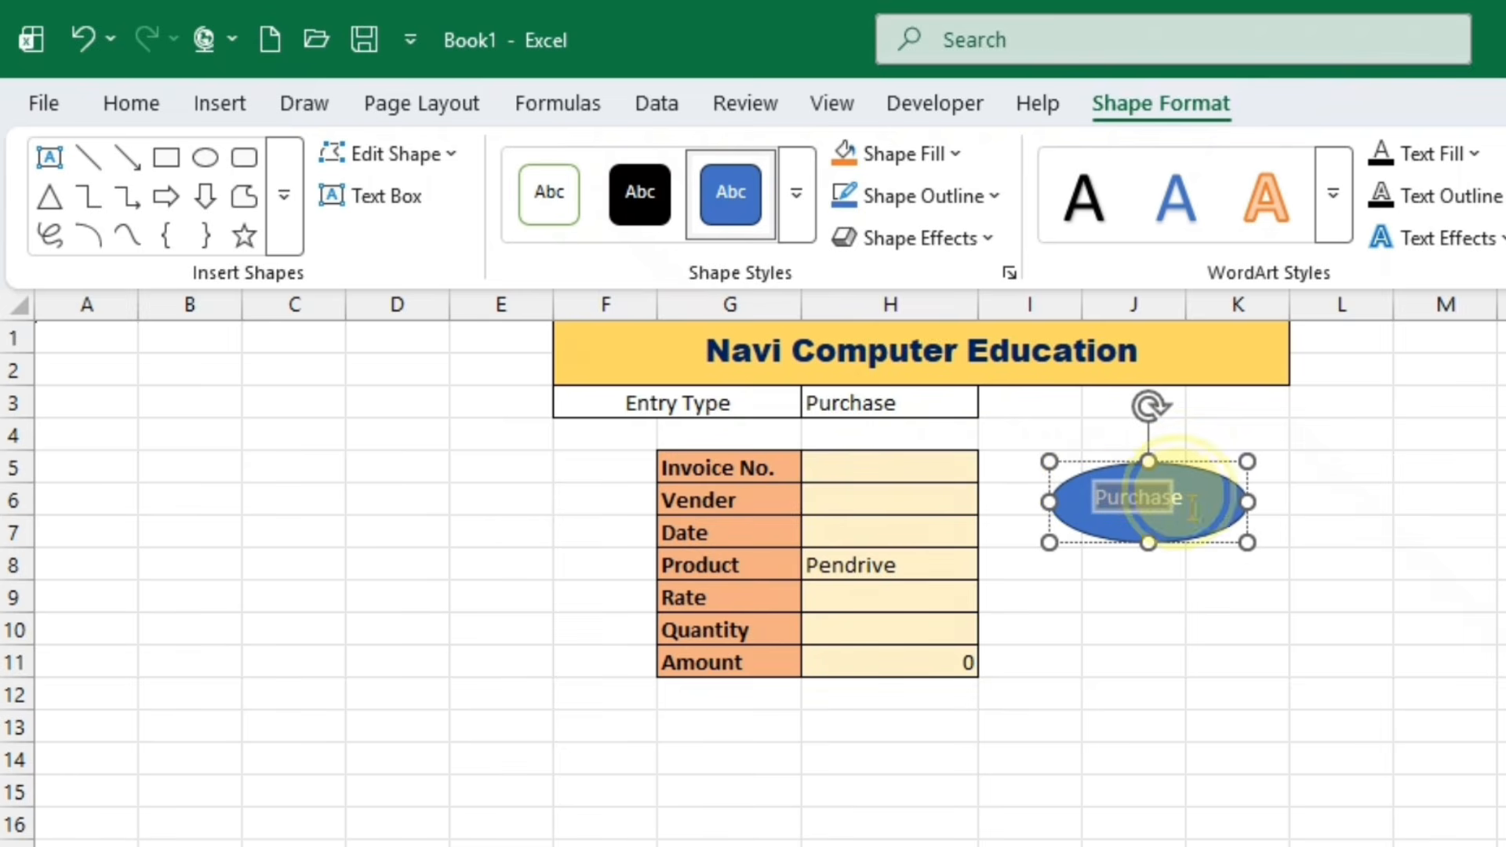
pyautogui.click(133, 98)
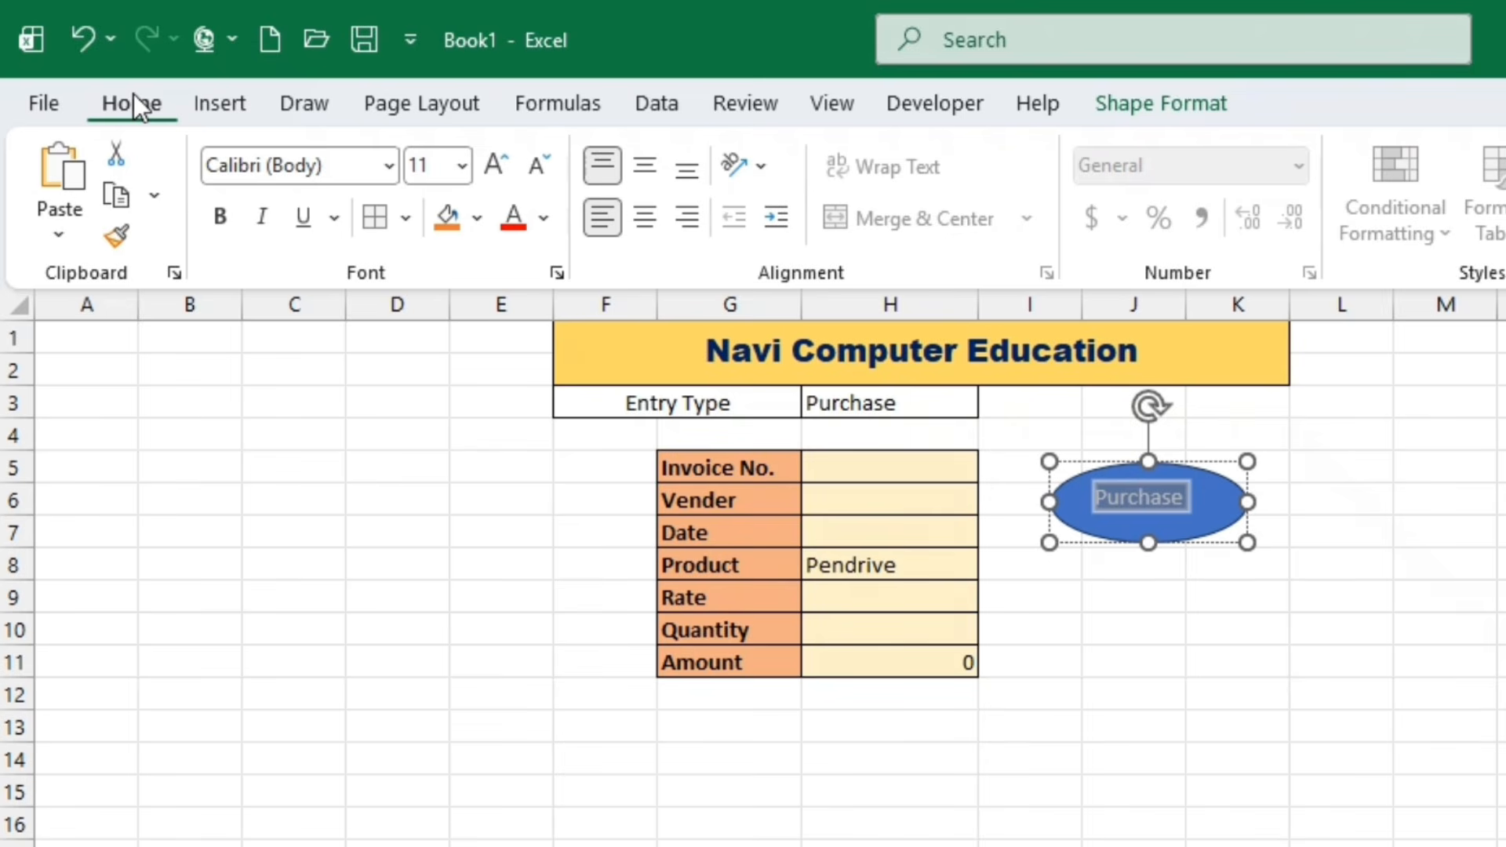
pyautogui.click(496, 164)
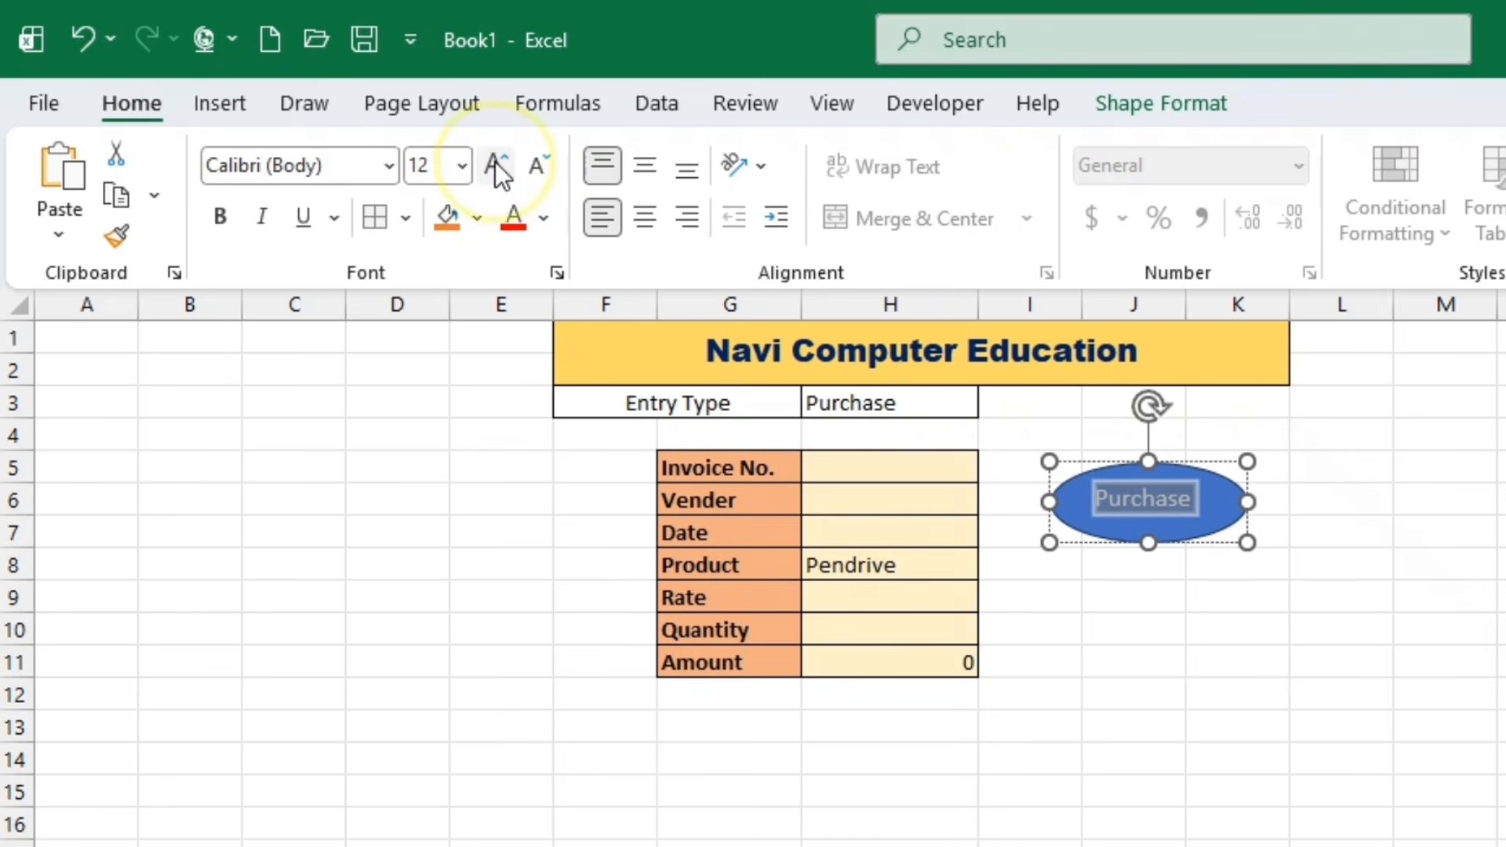
pyautogui.click(495, 163)
pyautogui.click(538, 165)
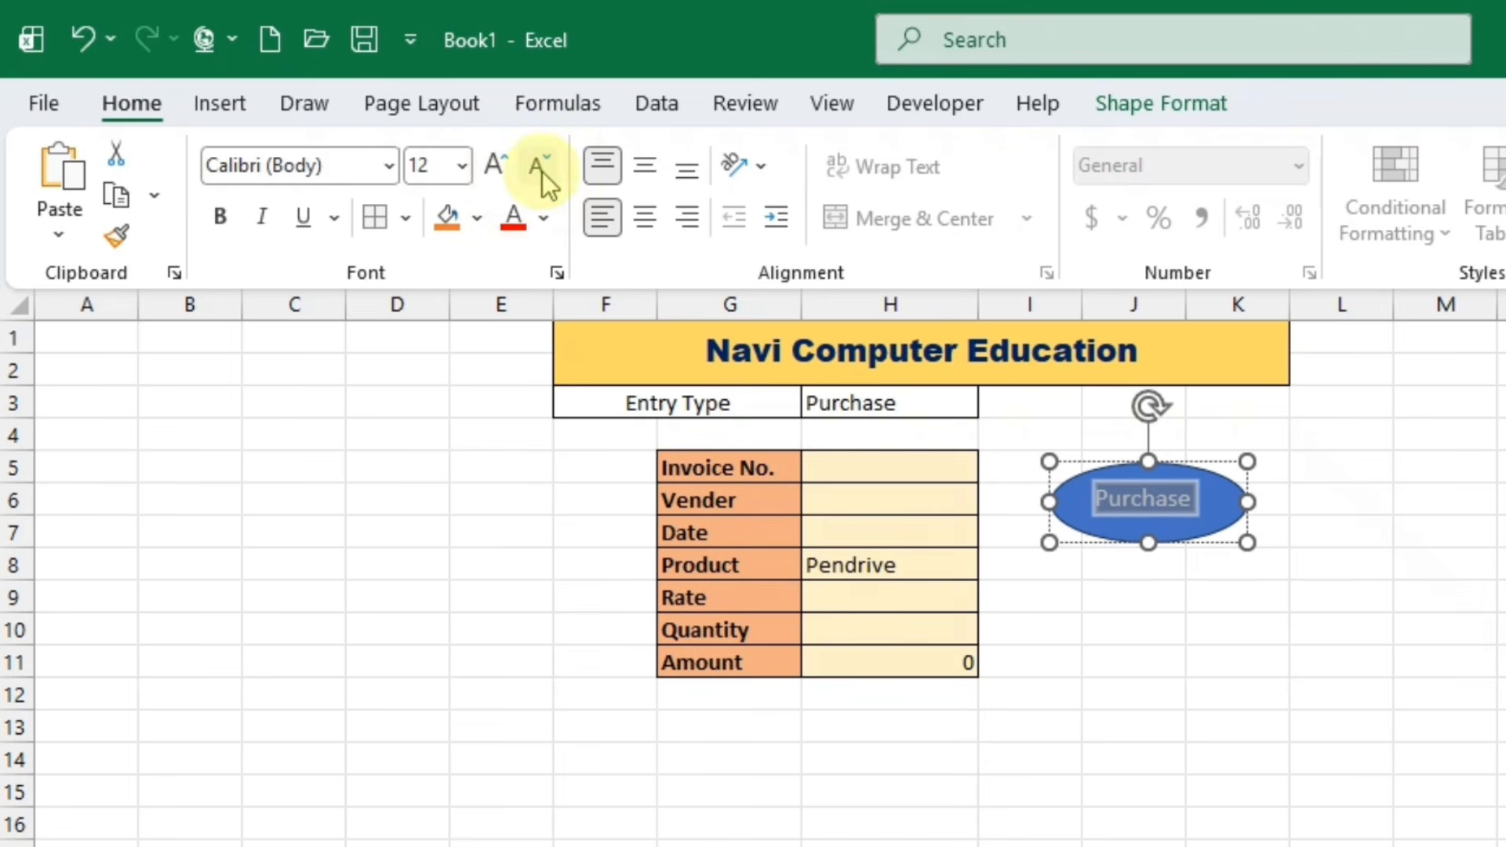
pyautogui.click(220, 216)
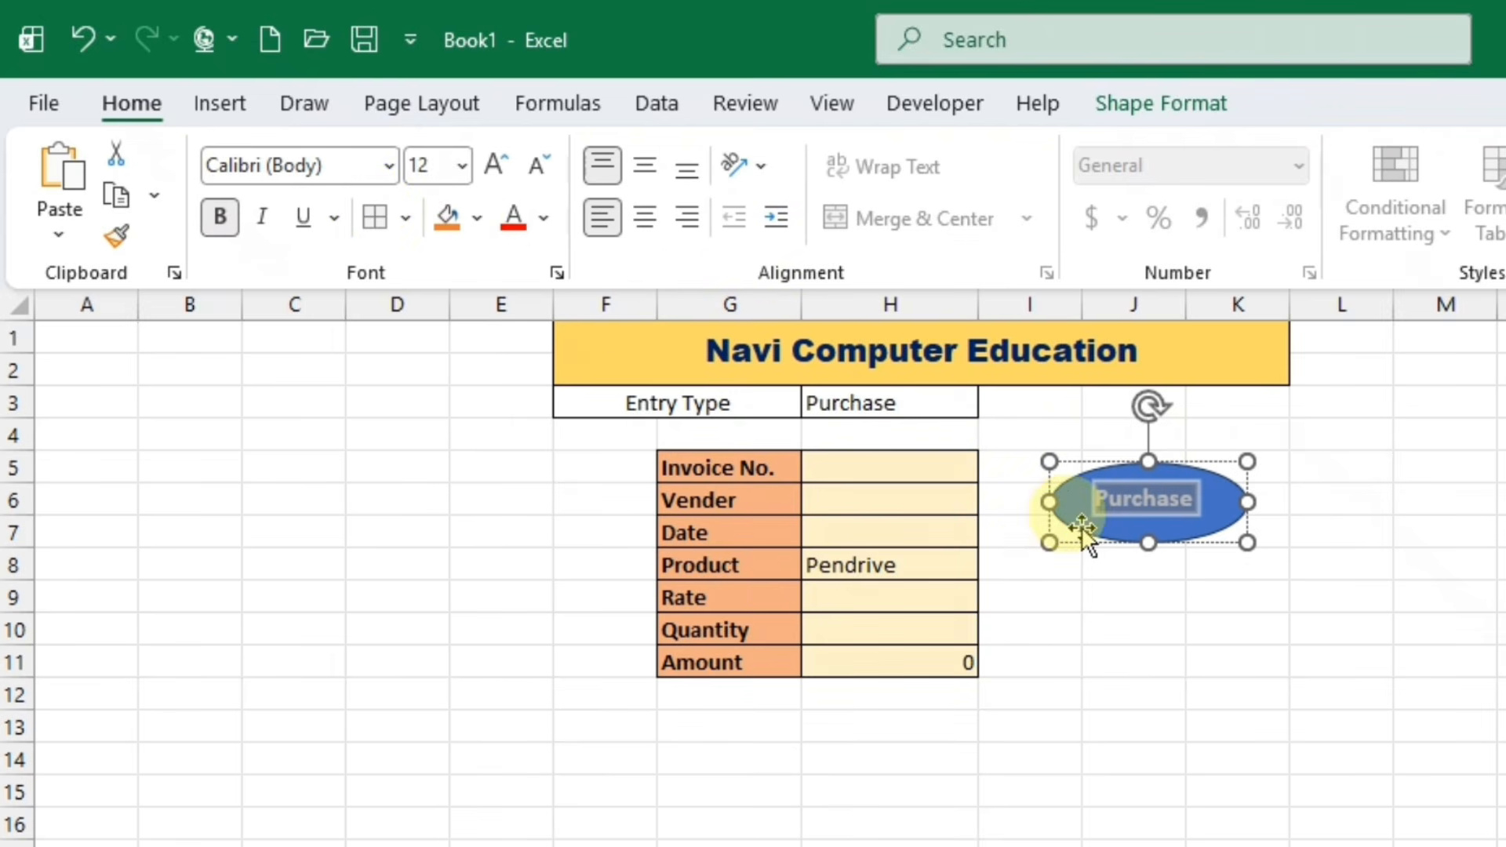
pyautogui.click(1145, 606)
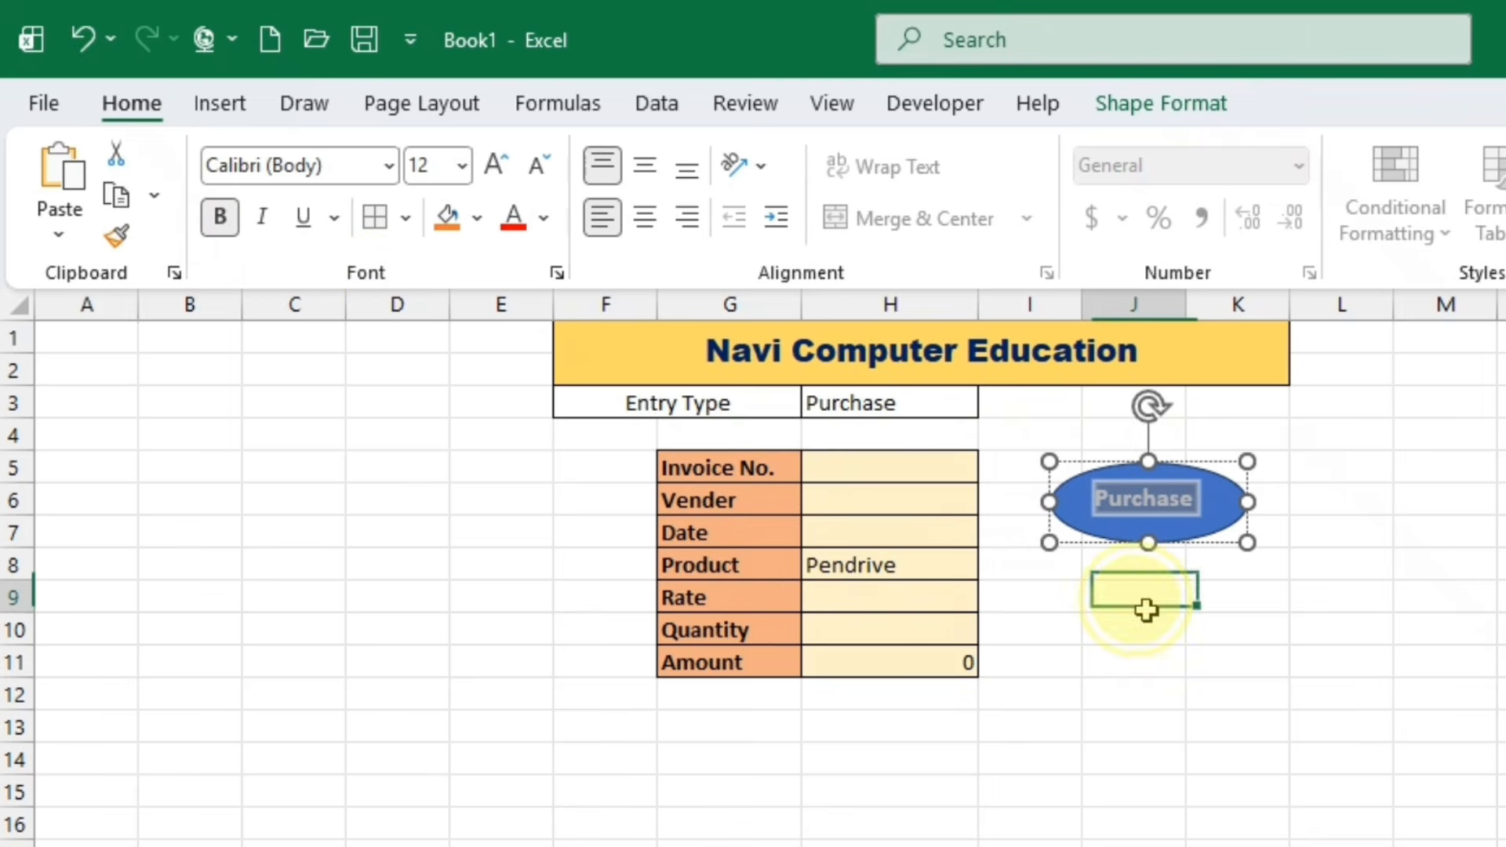
# Center the Purchase label both vertically and horizontally within the oval
pyautogui.click(1185, 520)
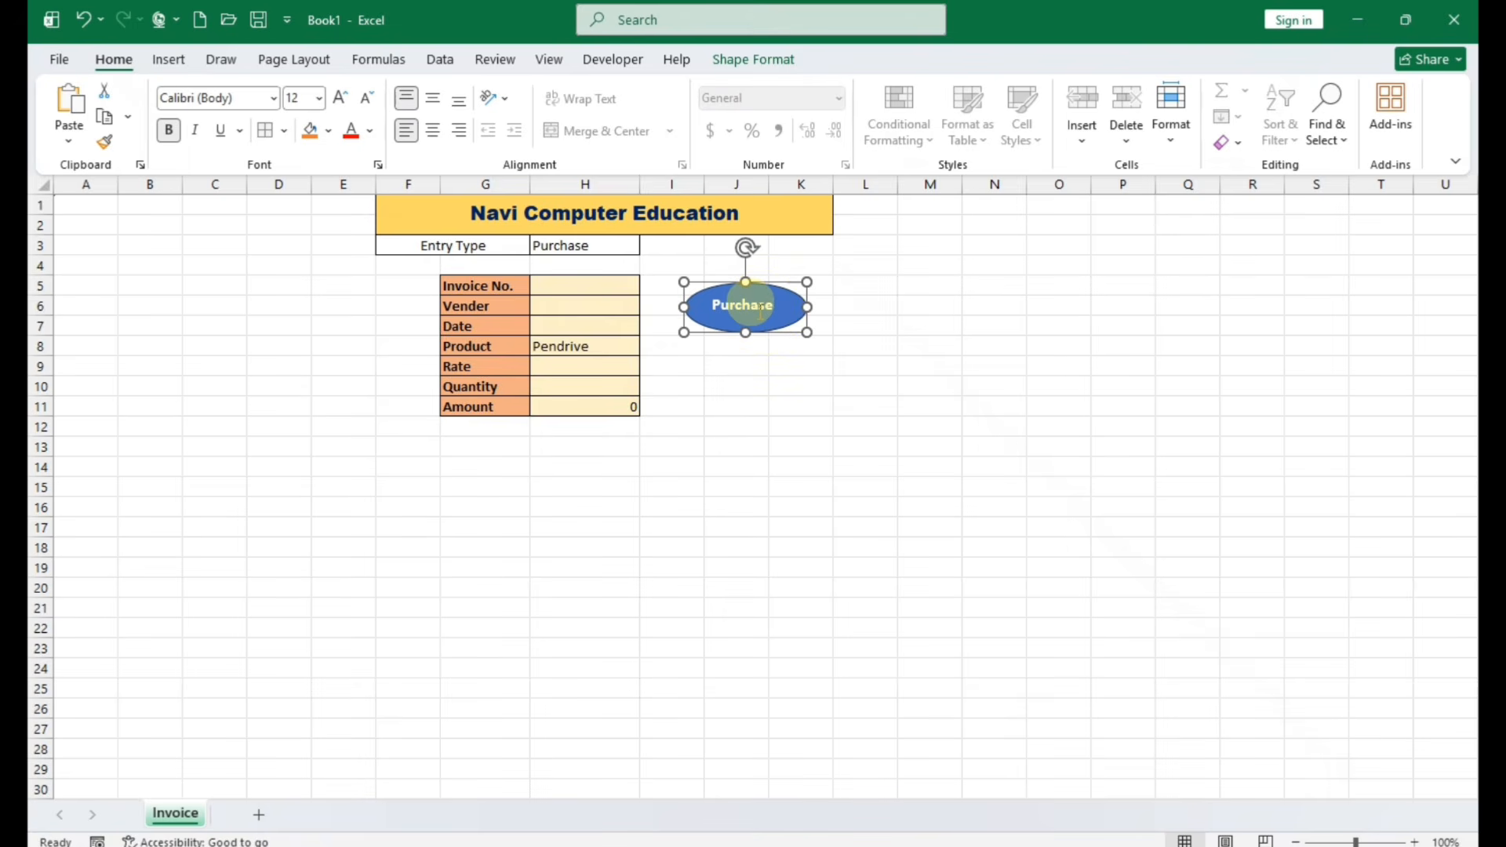
pyautogui.moveTo(714, 305); pyautogui.dragTo(775, 306)
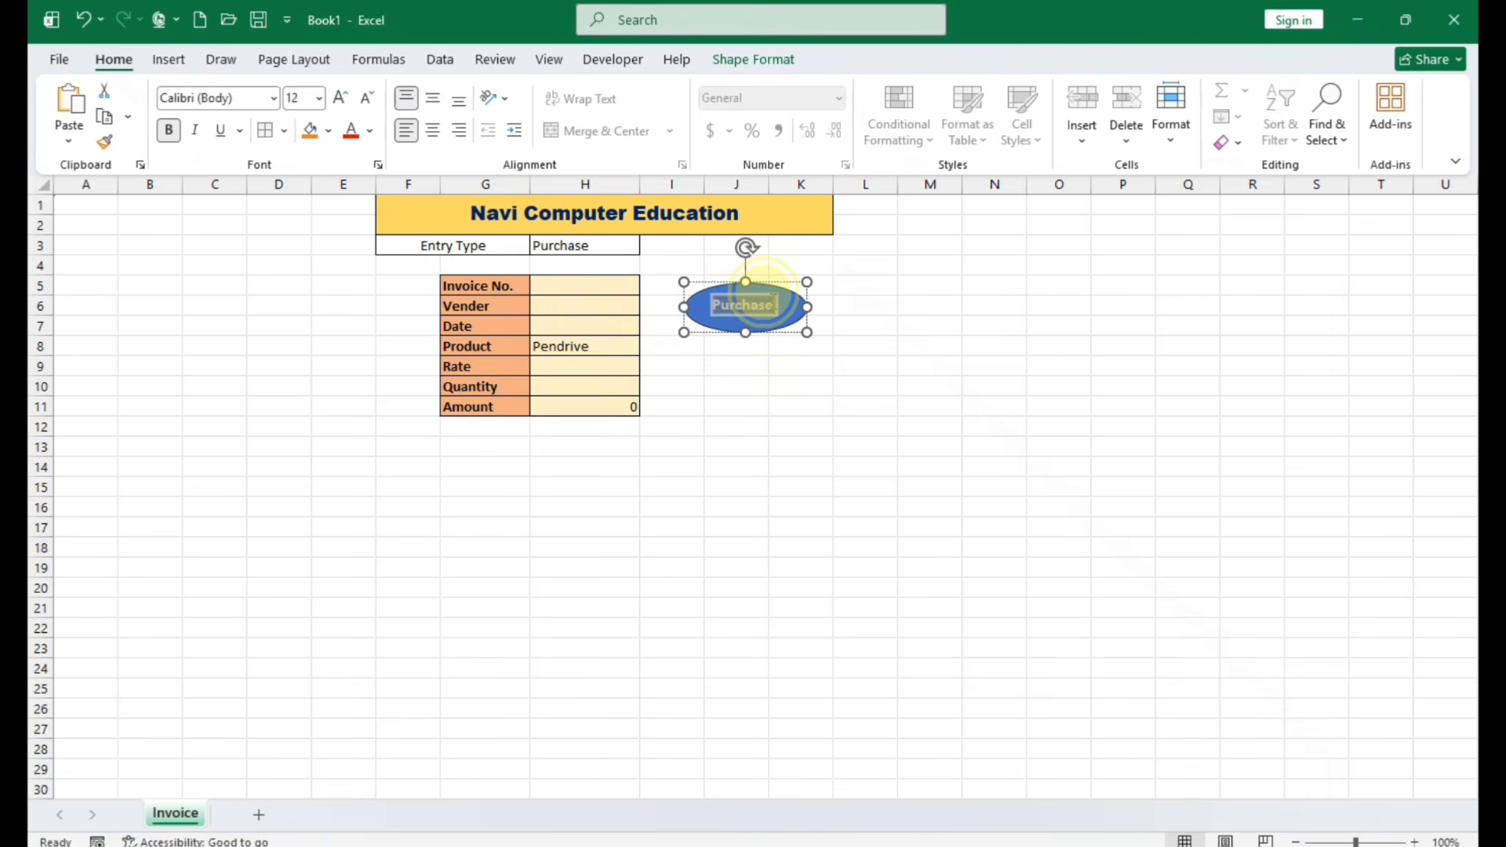
pyautogui.click(433, 100)
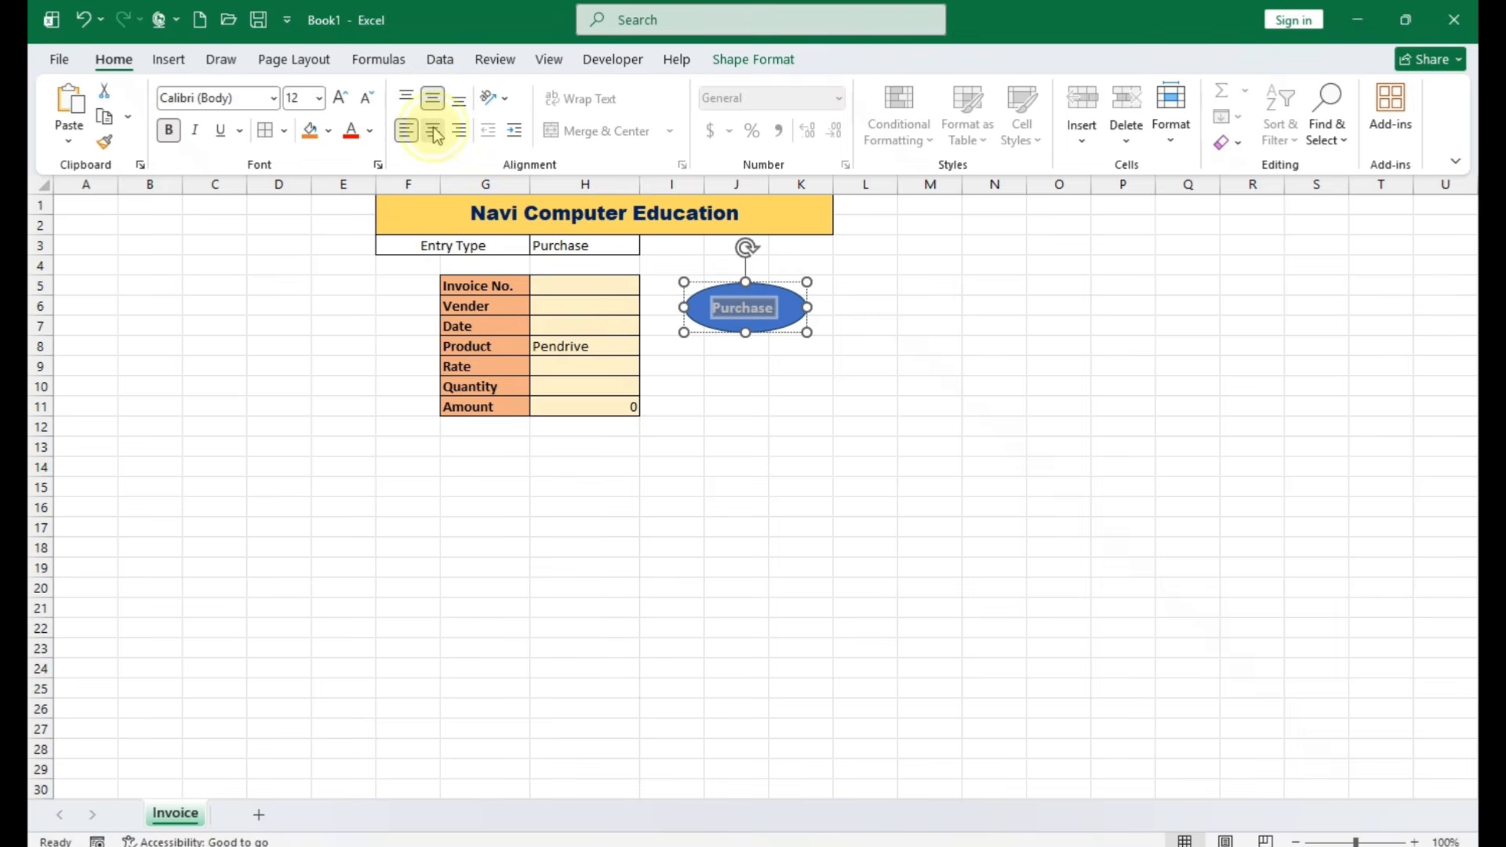
pyautogui.click(433, 130)
pyautogui.click(766, 370)
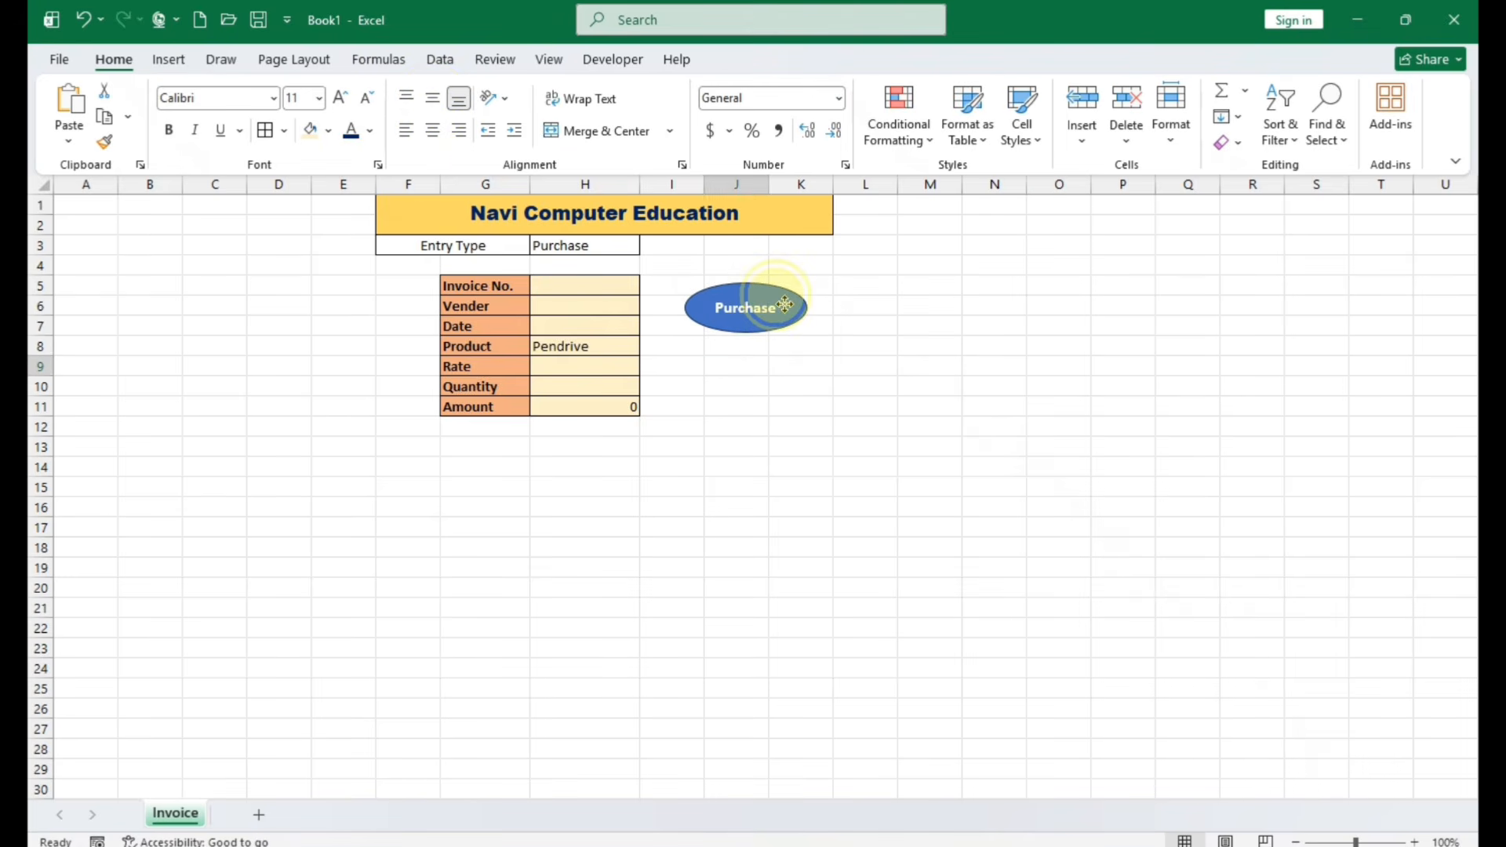
# Fill the Purchase oval with the standard light blue color
pyautogui.click(773, 310)
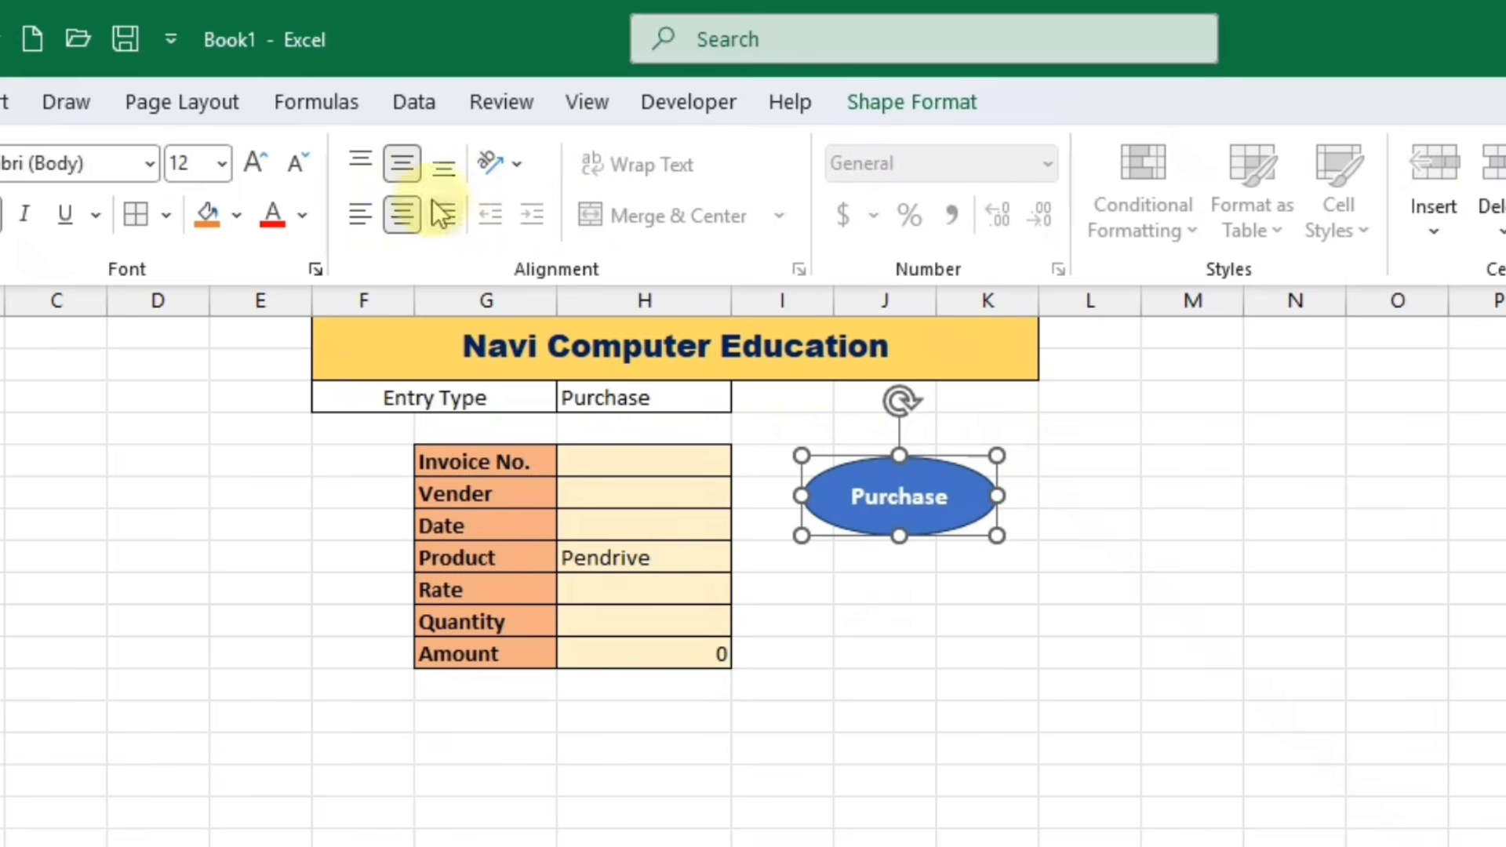
pyautogui.click(930, 106)
pyautogui.click(692, 149)
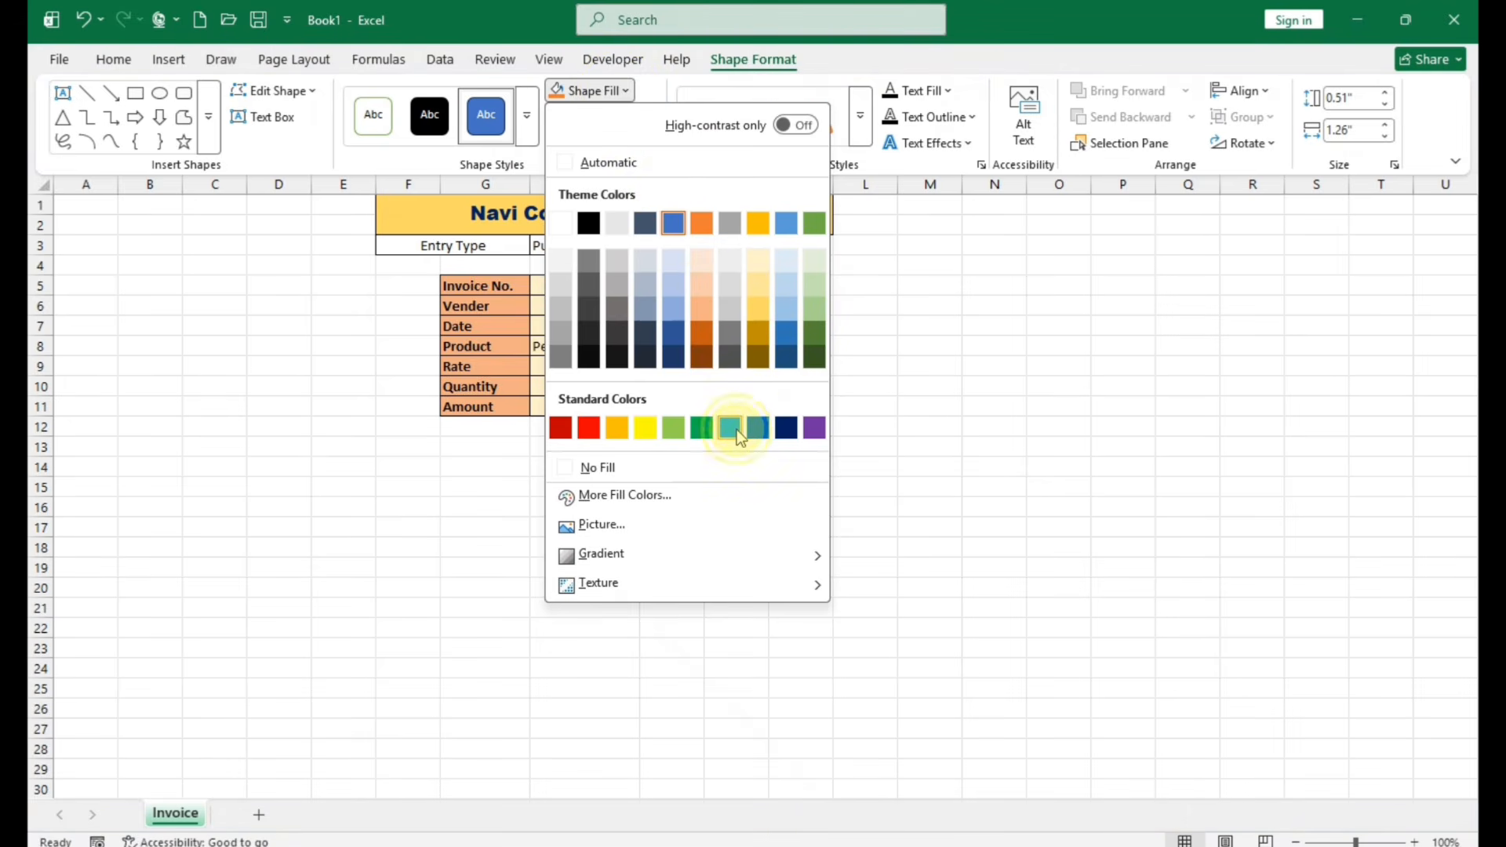
pyautogui.click(731, 428)
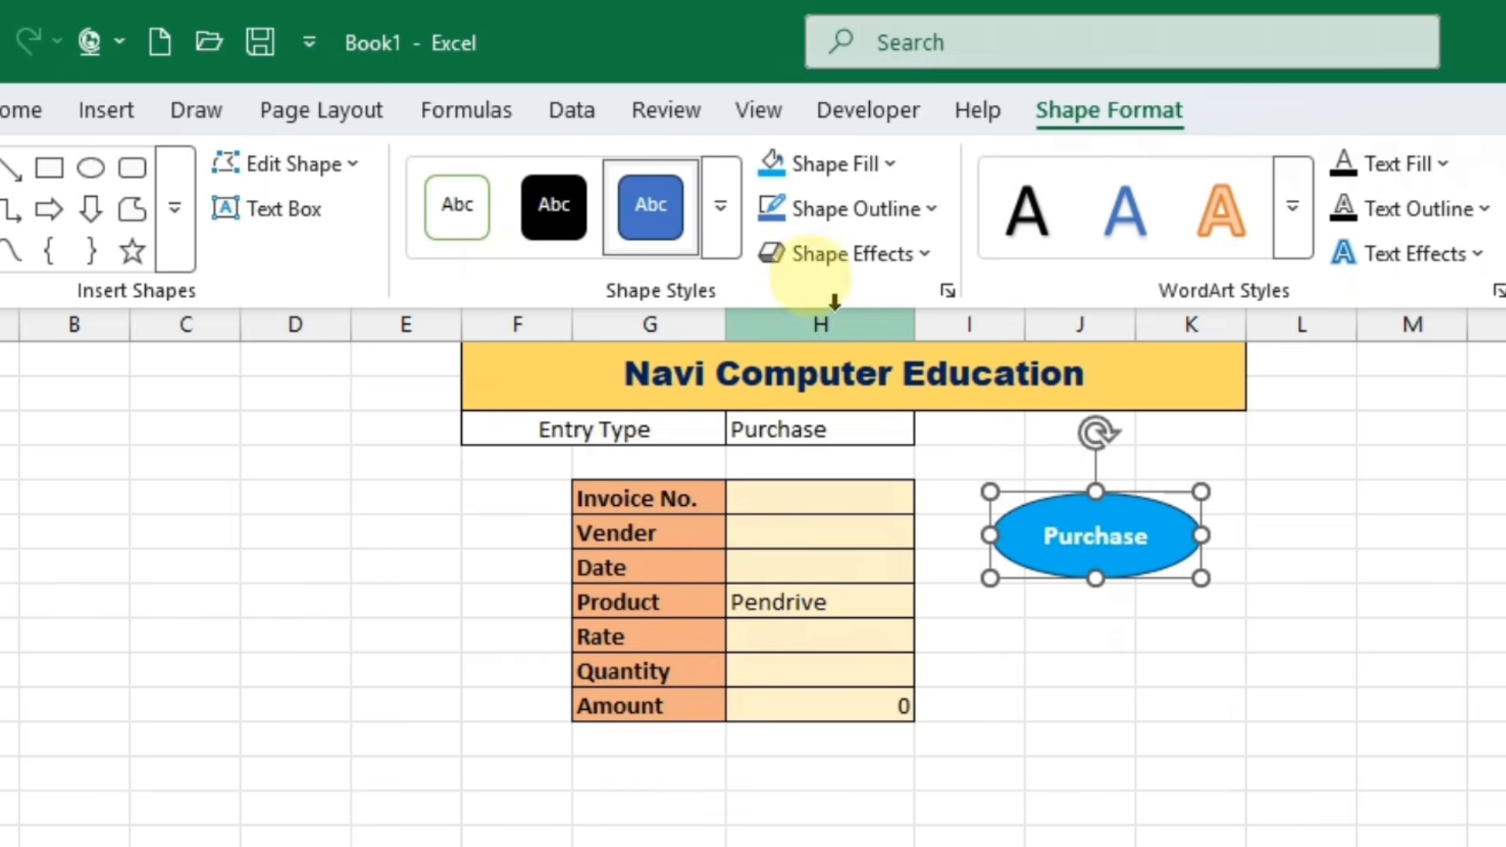
# Apply the second preset shape effect in the first presets row to the Purchase oval
pyautogui.click(878, 253)
pyautogui.moveTo(885, 326)
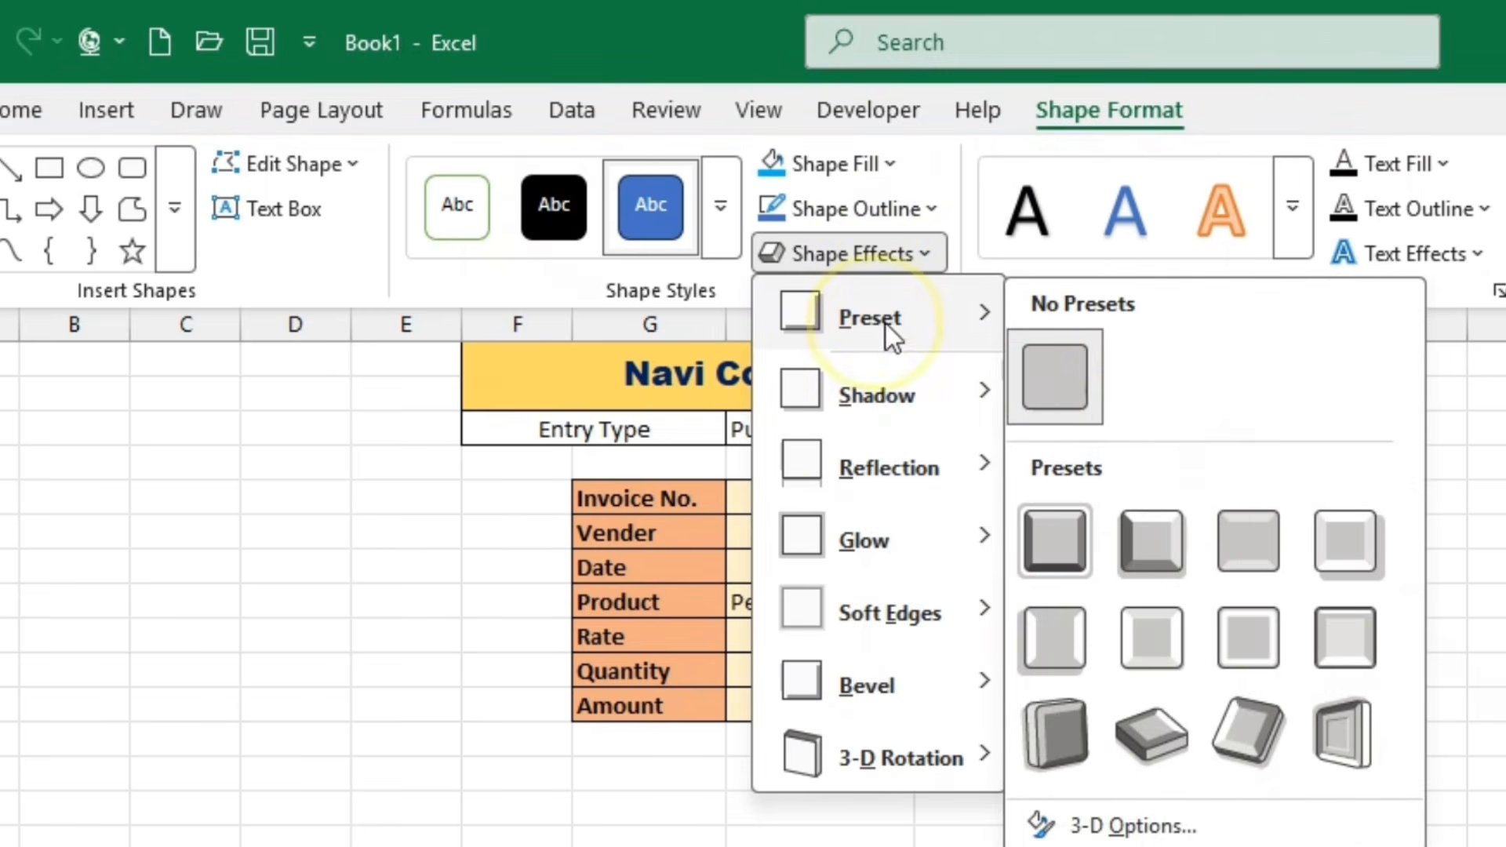
pyautogui.click(1142, 547)
pyautogui.click(1157, 667)
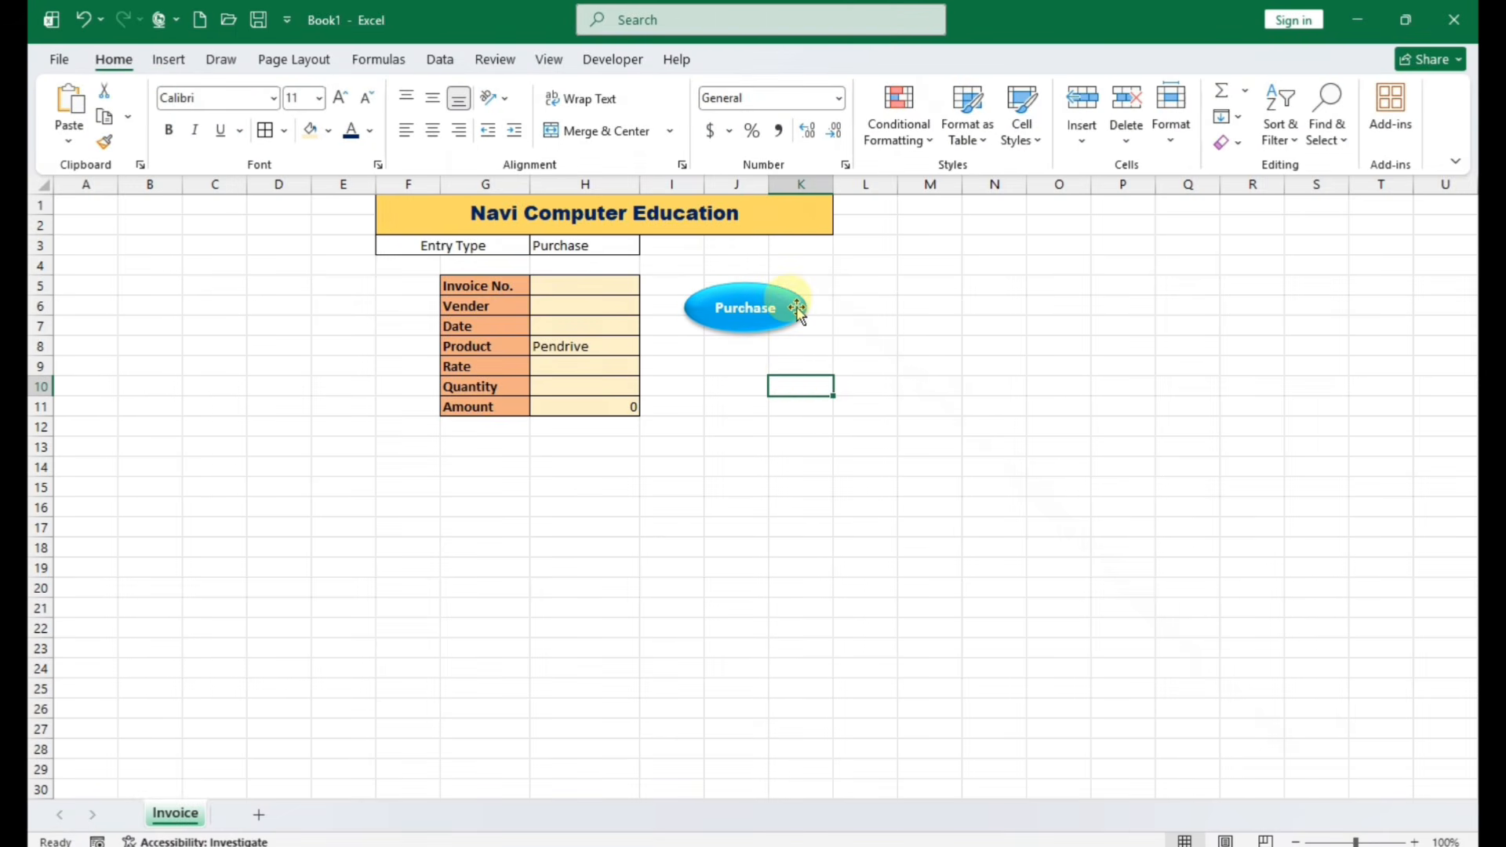
# Duplicate the Purchase oval below the original, at about I9:K11, and label the copy Sales
pyautogui.click(747, 317)
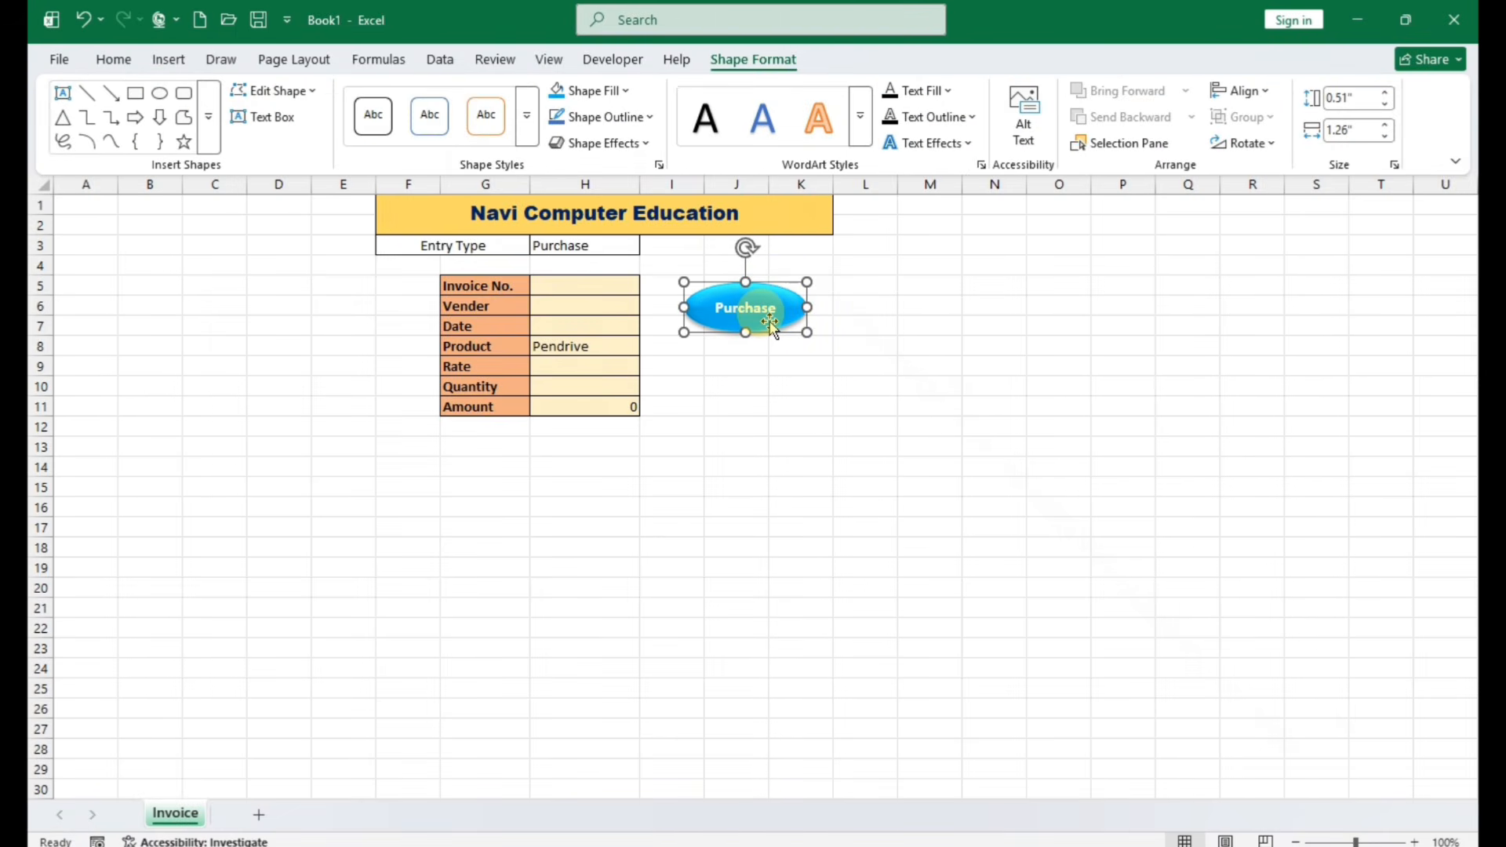
pyautogui.moveTo(770, 319); pyautogui.dragTo(779, 406)
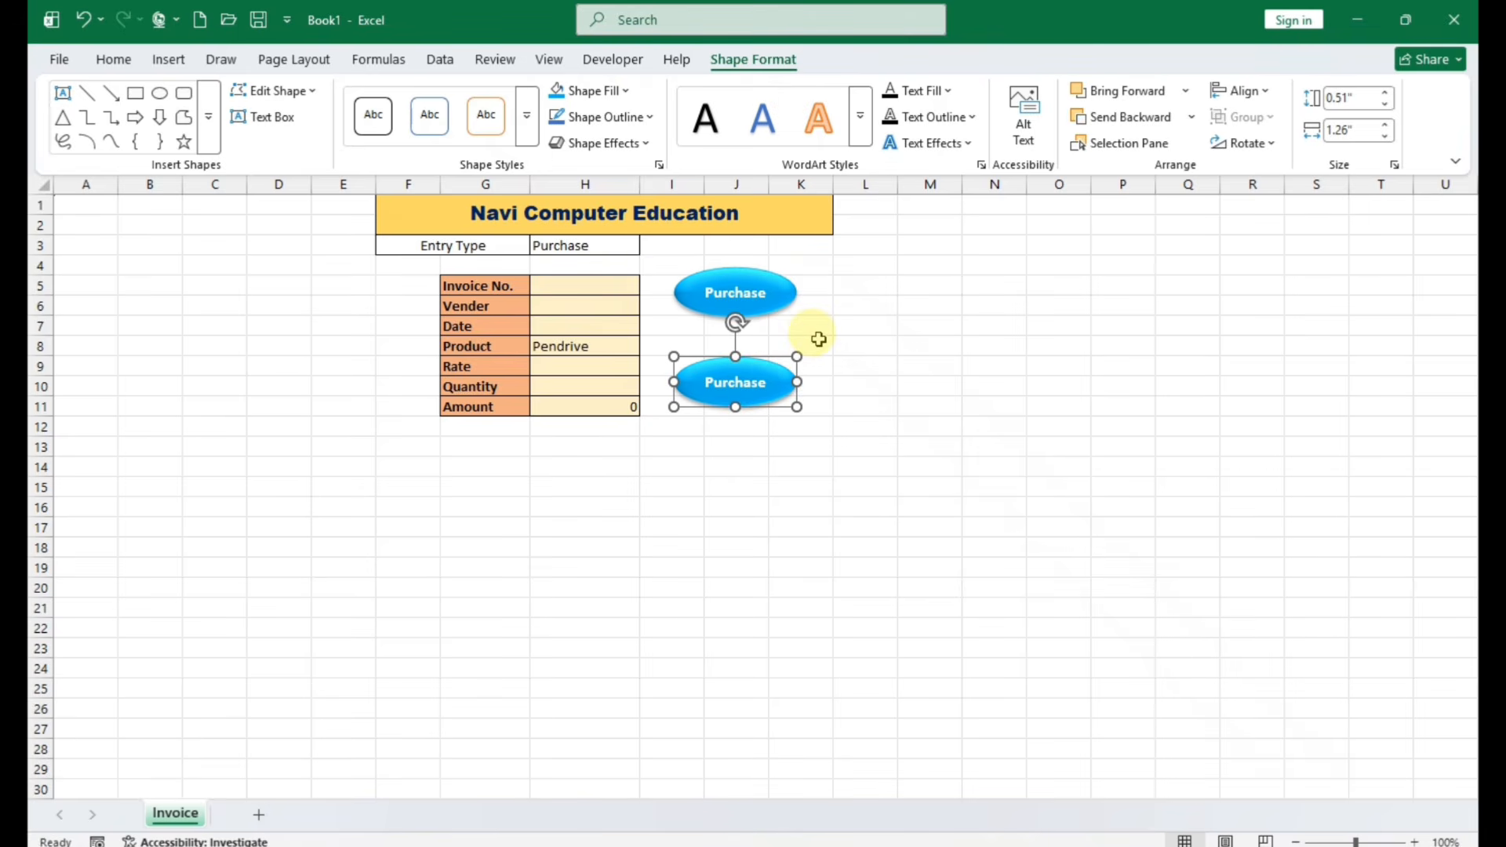
pyautogui.click(1109, 464)
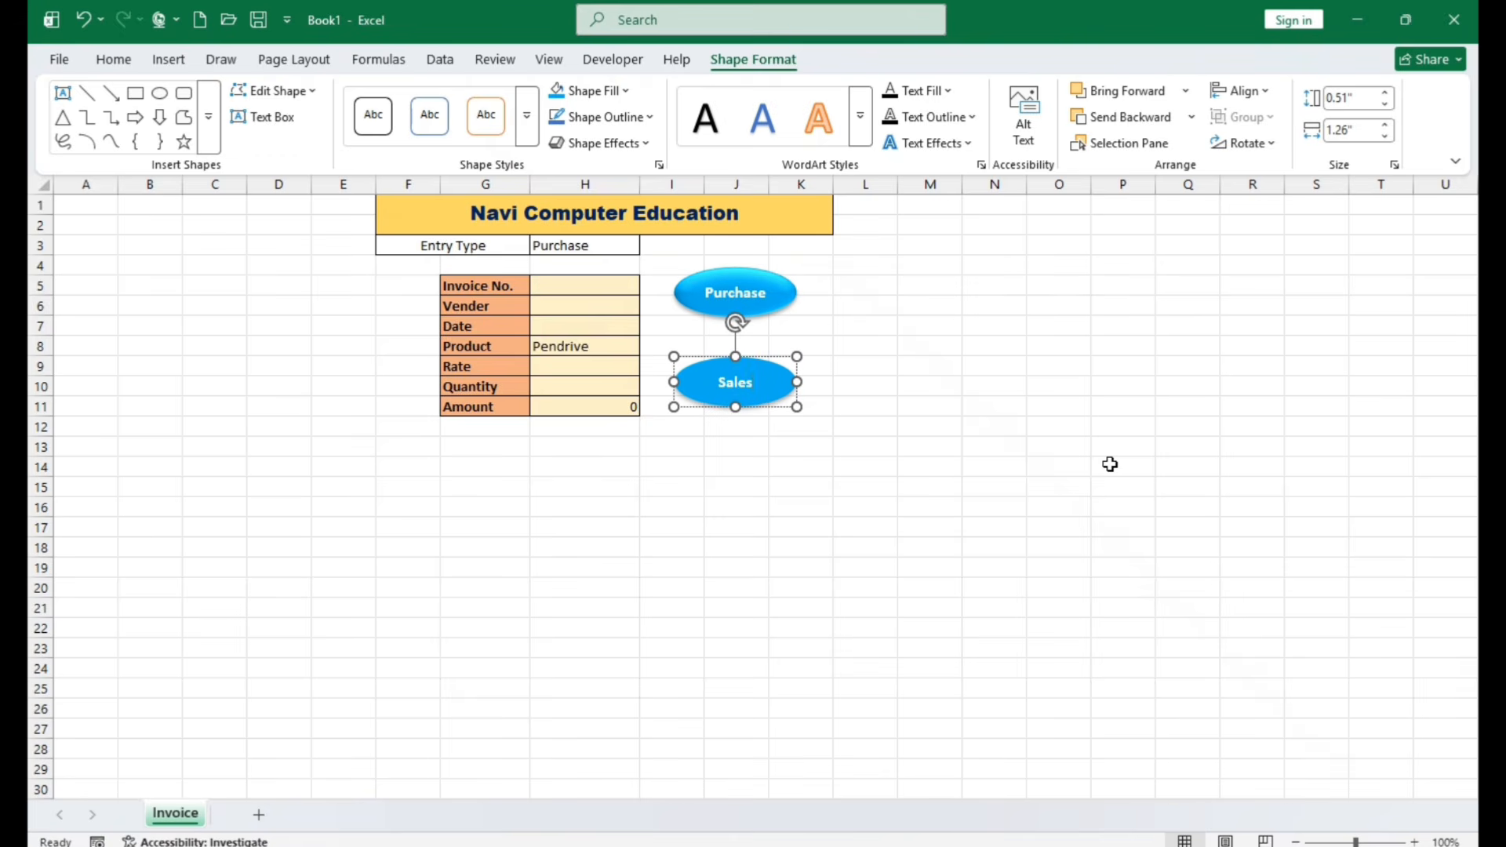
pyautogui.click(859, 384)
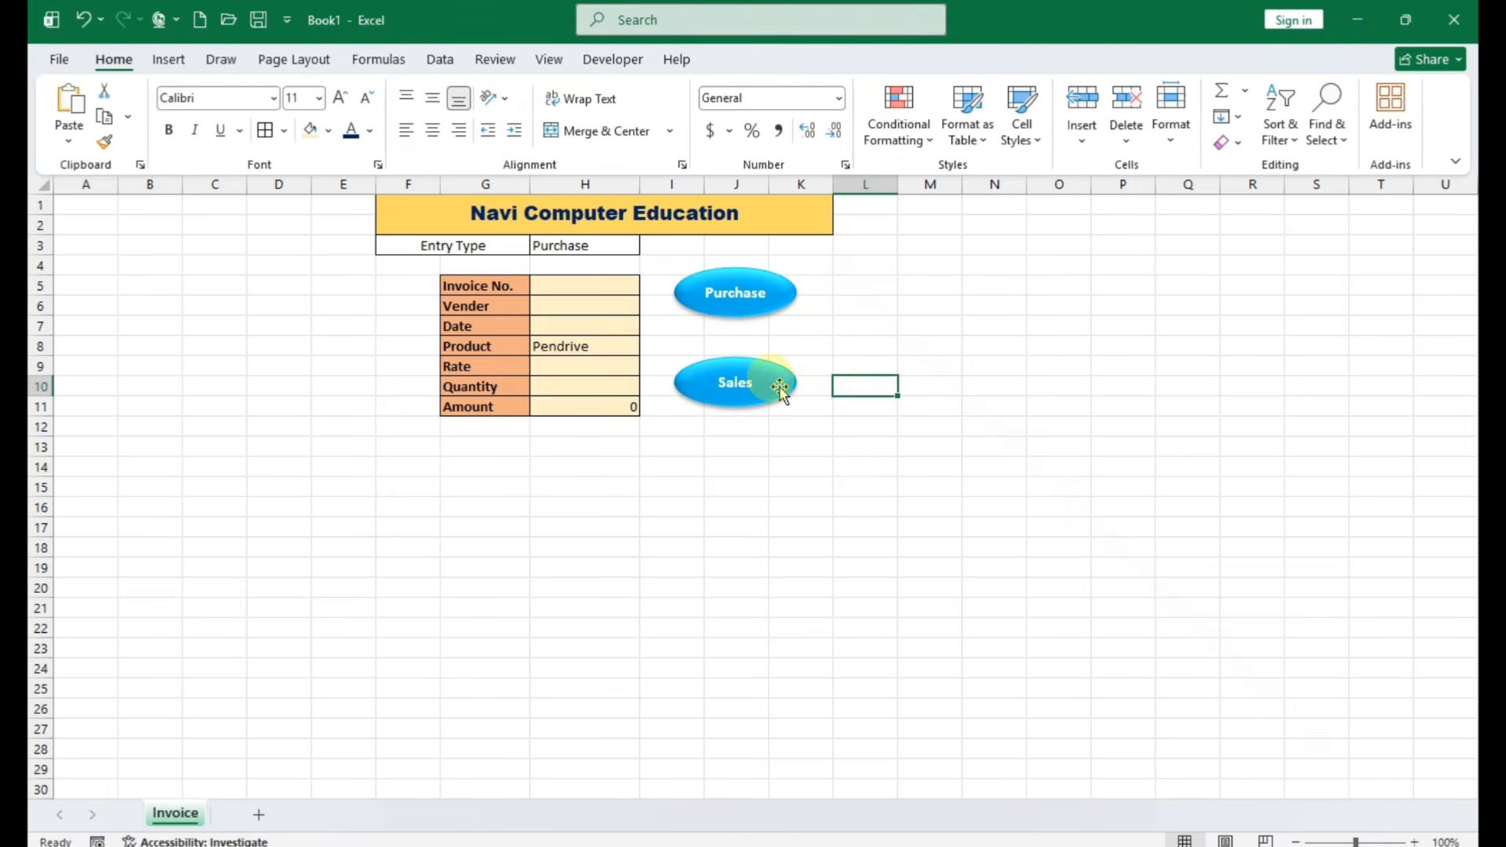
# Fill the Sales oval with the darker shade of theme green, one row above the darkest
pyautogui.click(781, 389)
pyautogui.click(616, 92)
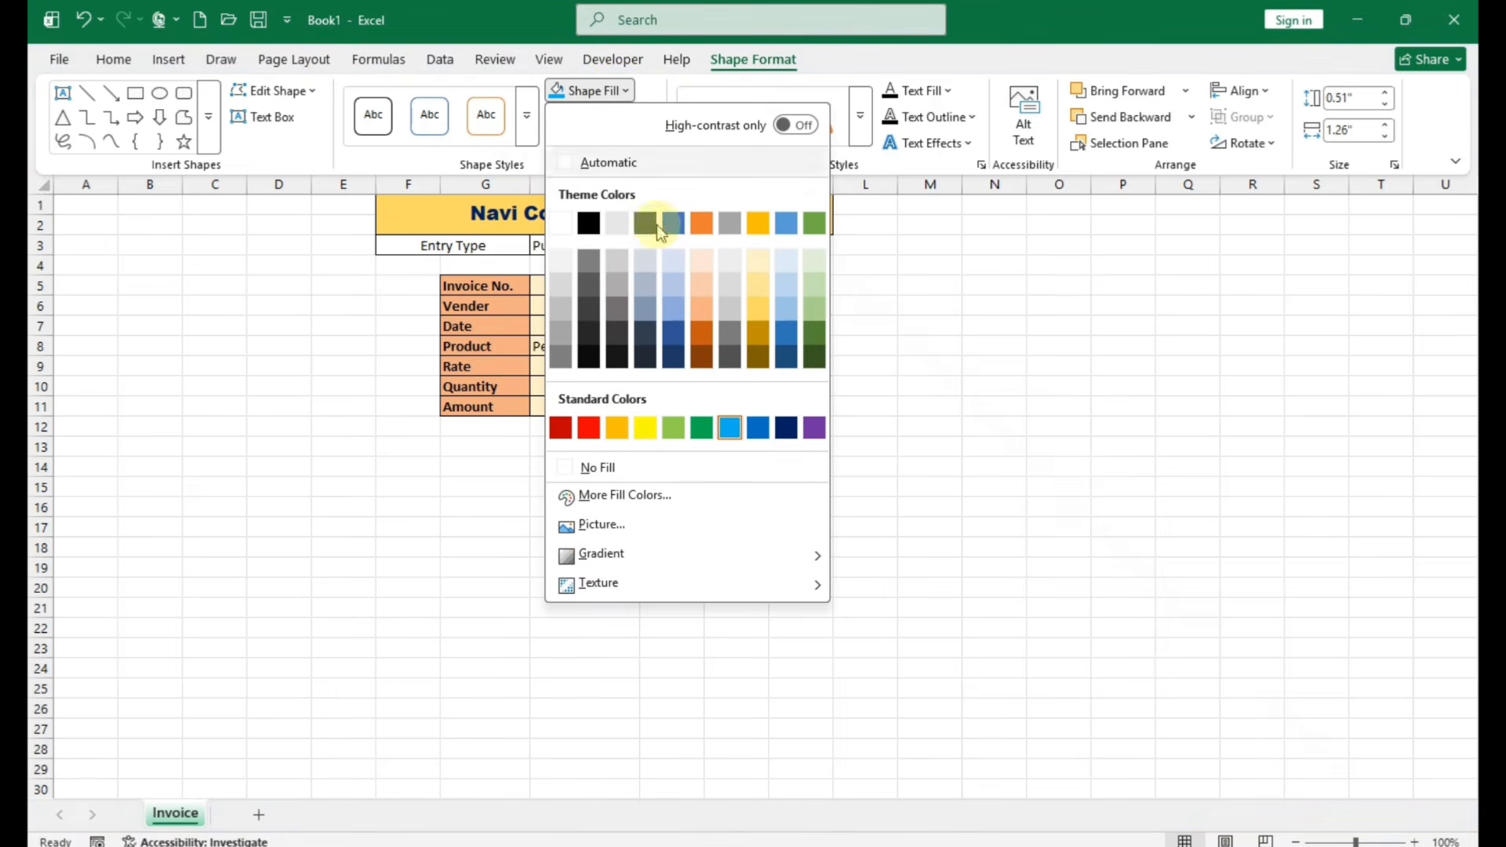
pyautogui.click(819, 330)
pyautogui.click(836, 352)
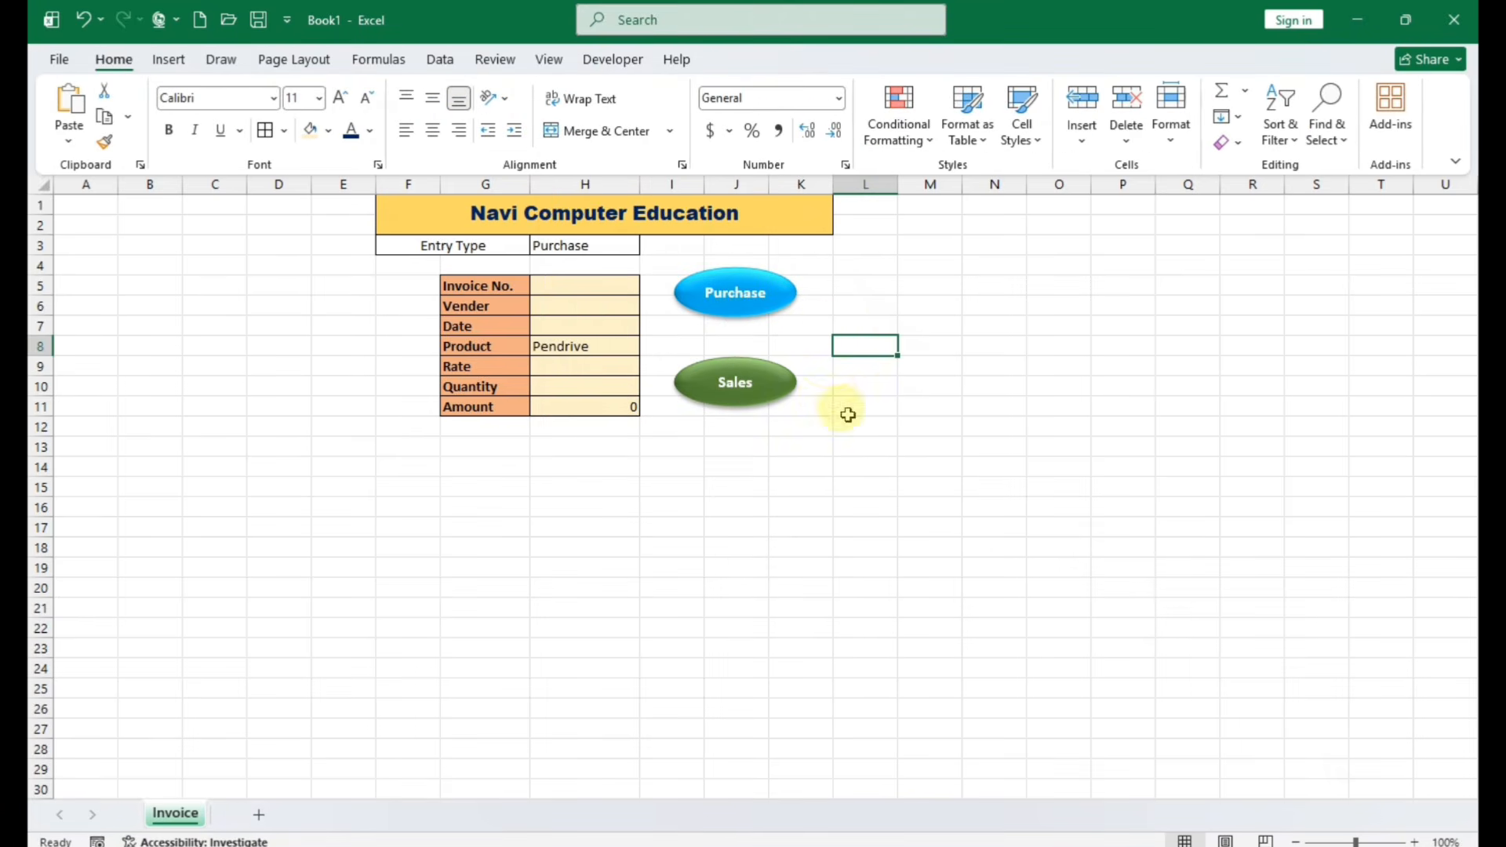
pyautogui.click(838, 405)
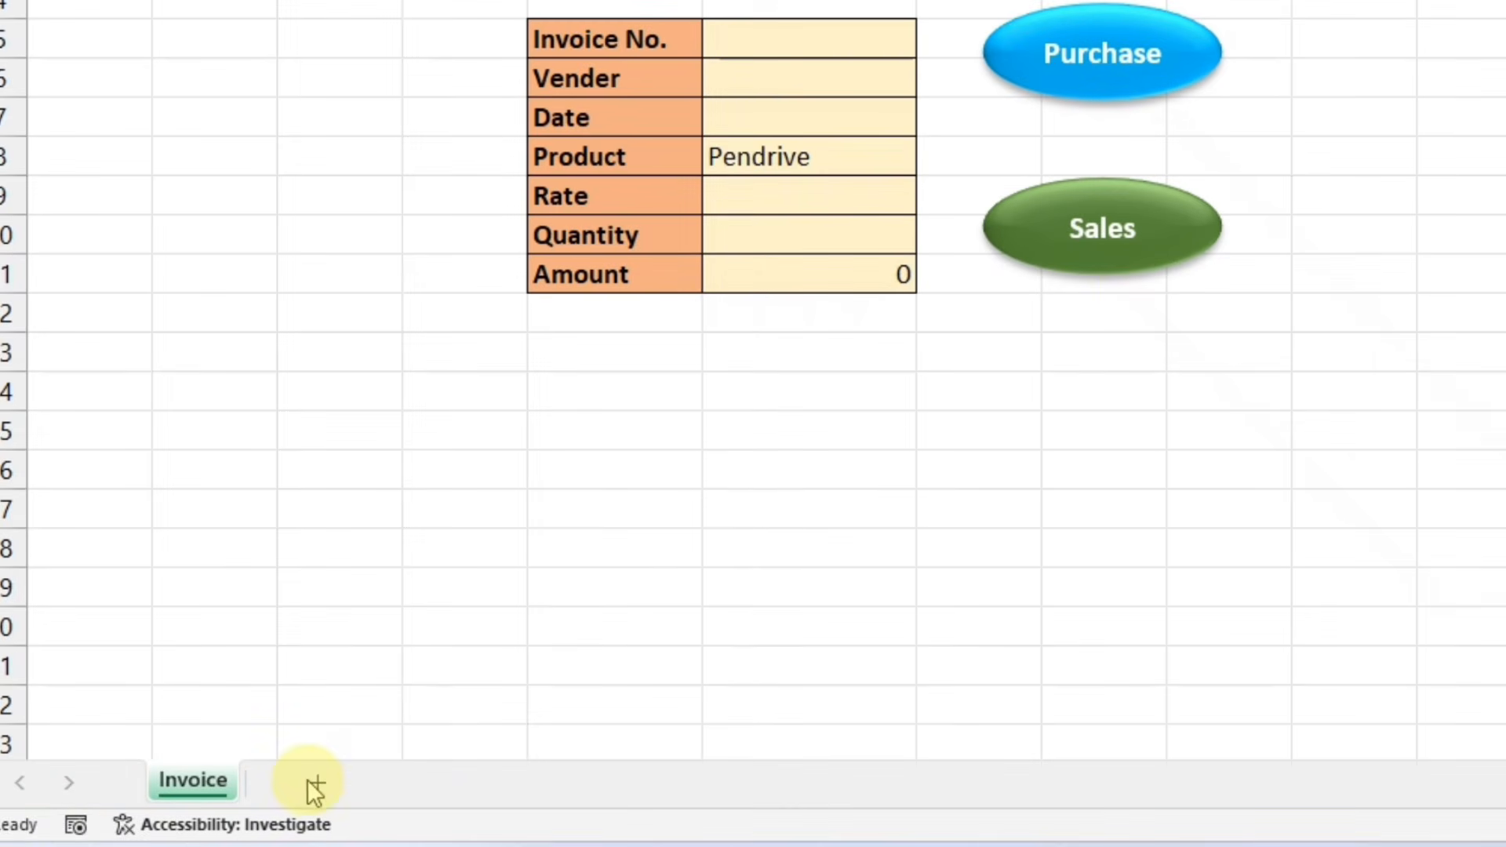
# Add a new worksheet after Invoice and rename it Purchase
pyautogui.click(317, 784)
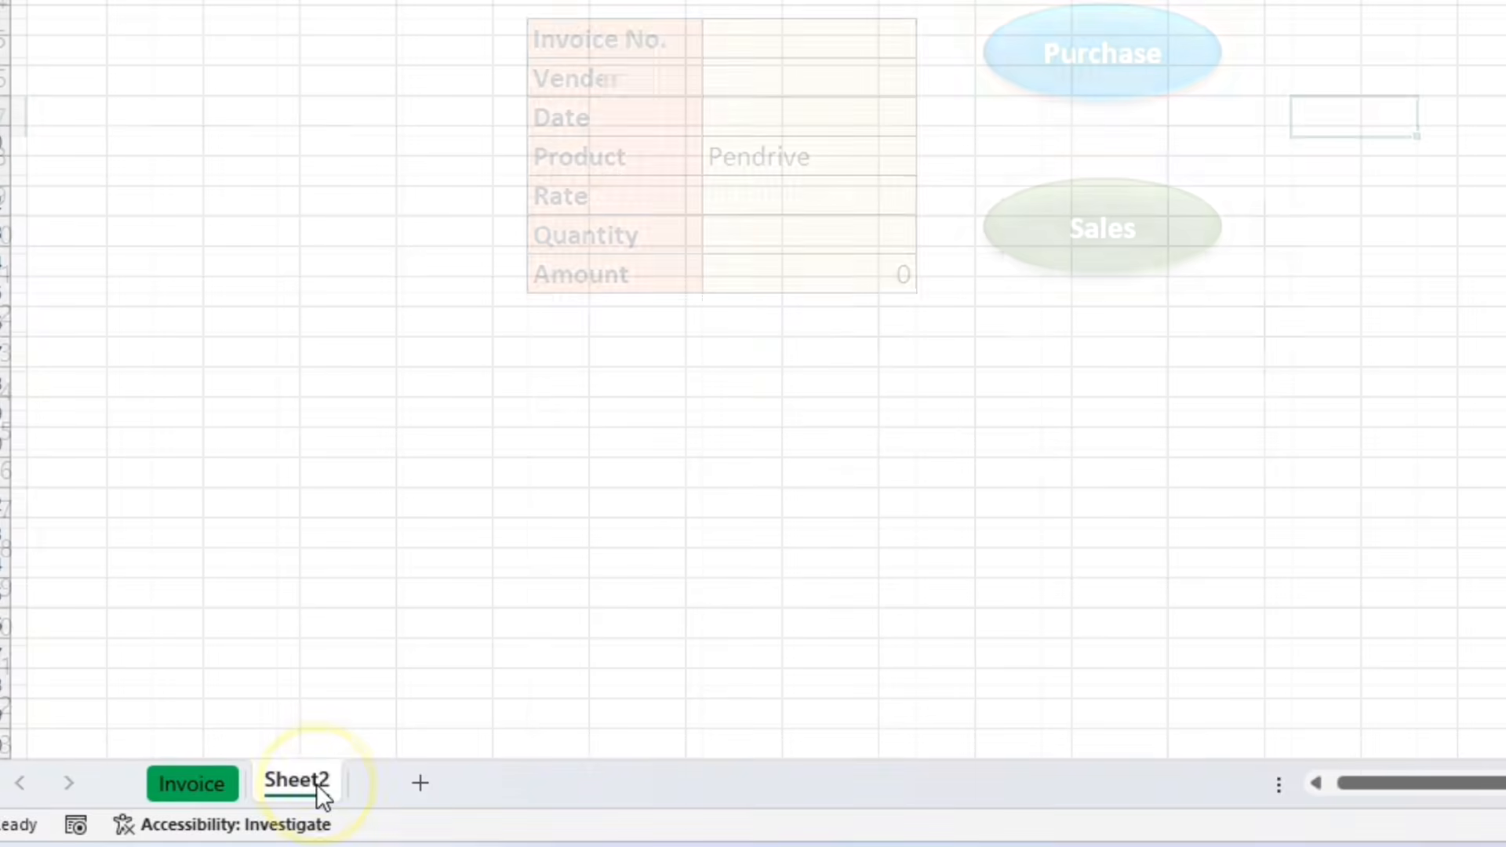
pyautogui.rightClick(323, 782)
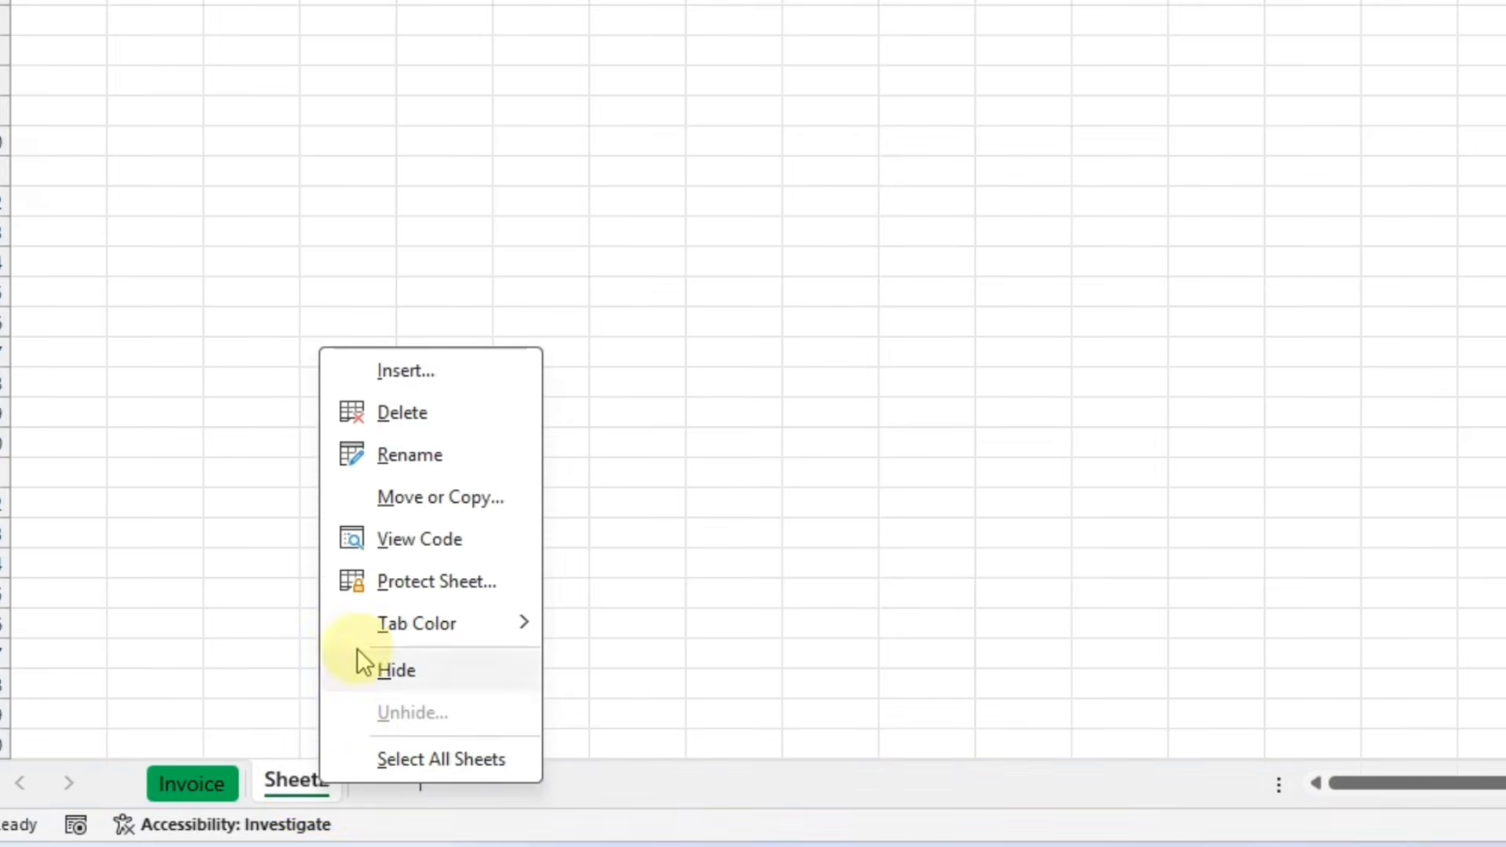
pyautogui.click(436, 456)
pyautogui.write('Purchase')
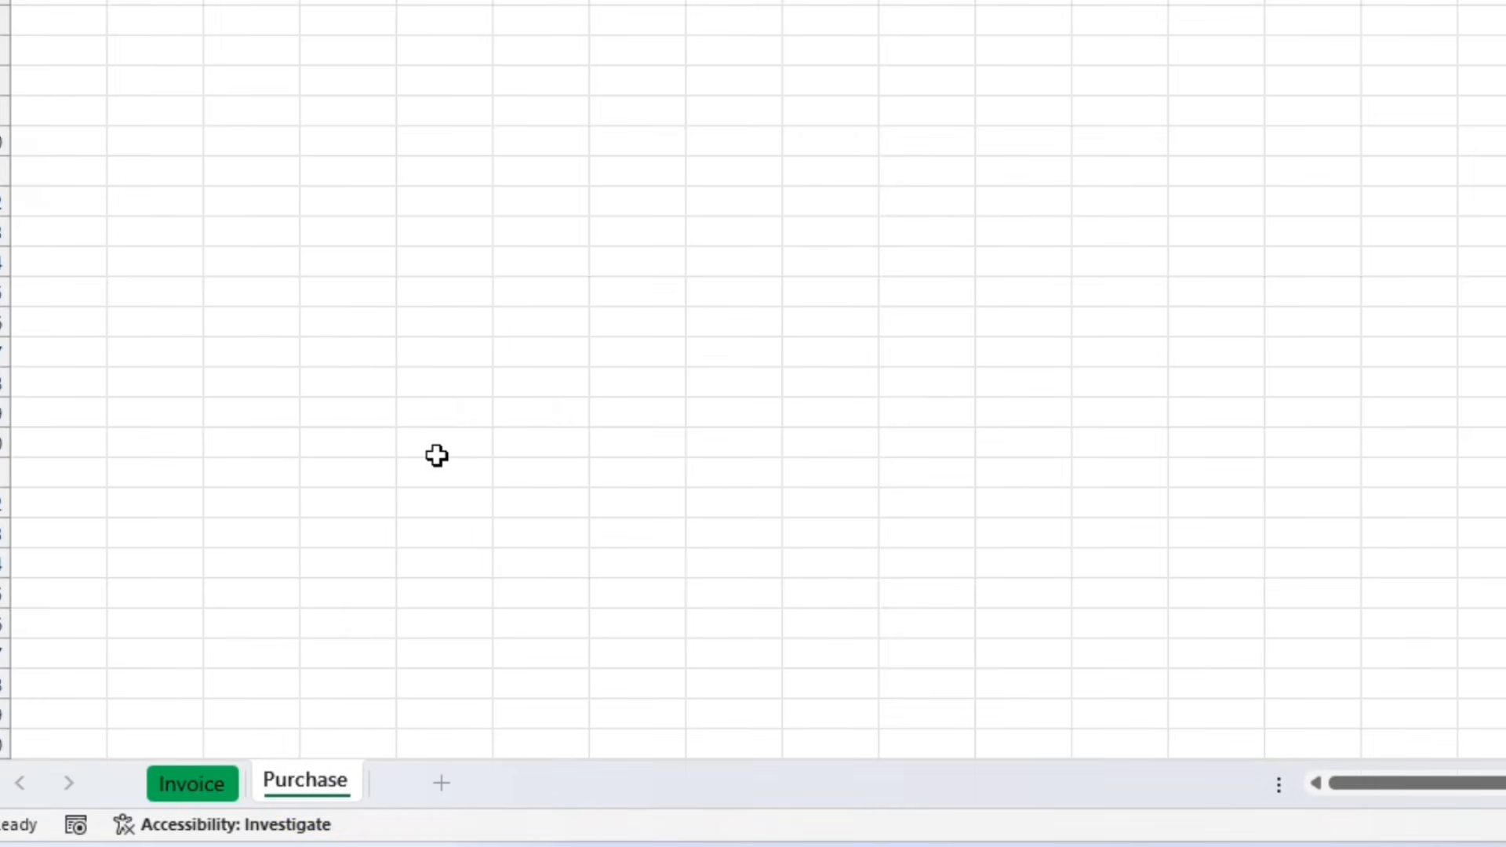
# Set the Purchase sheet's tab color to standard blue
pyautogui.rightClick(313, 780)
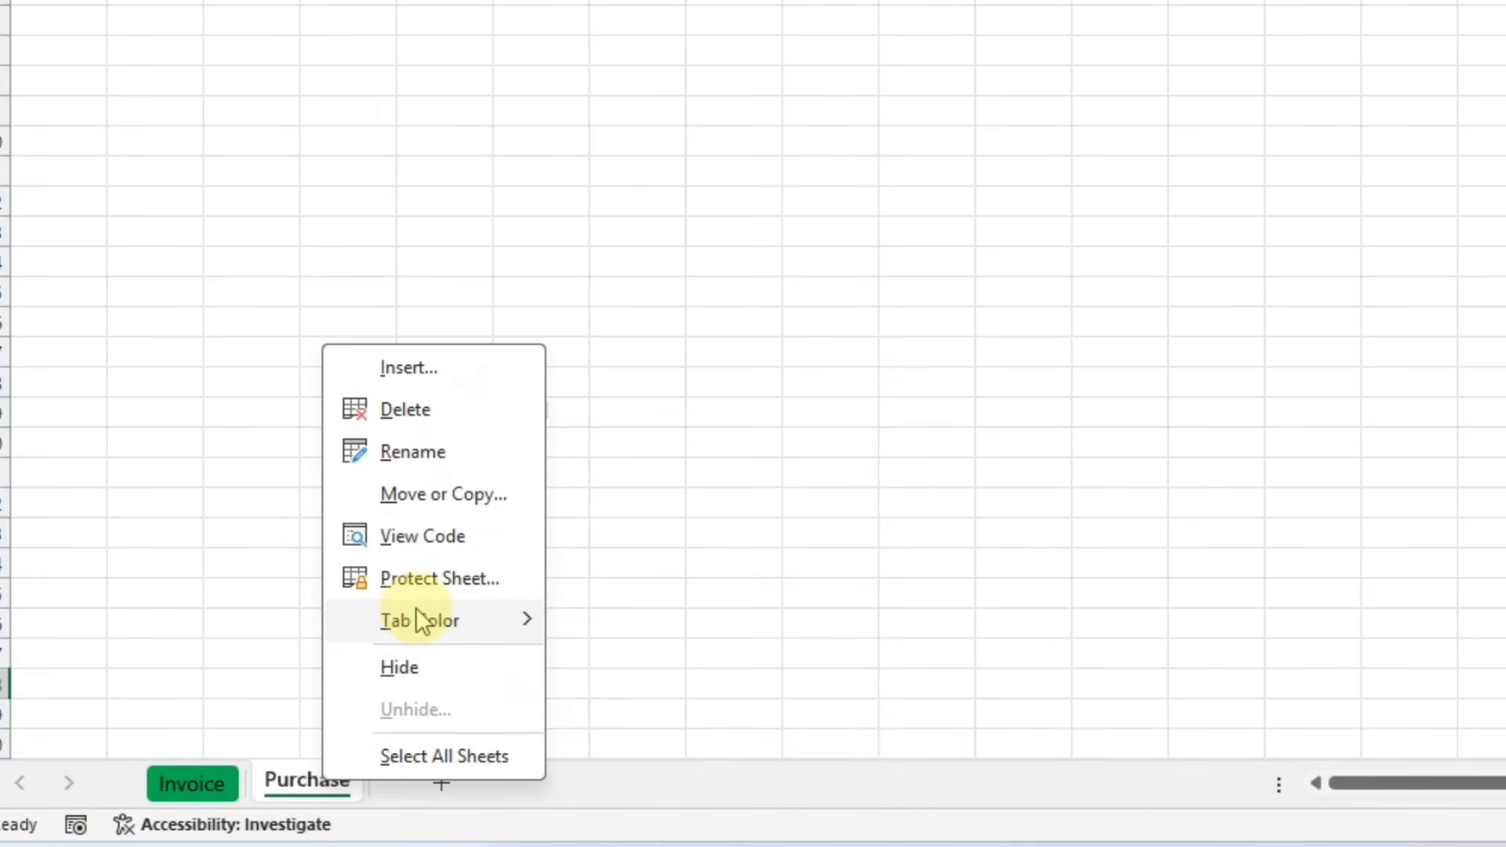
pyautogui.moveTo(420, 619)
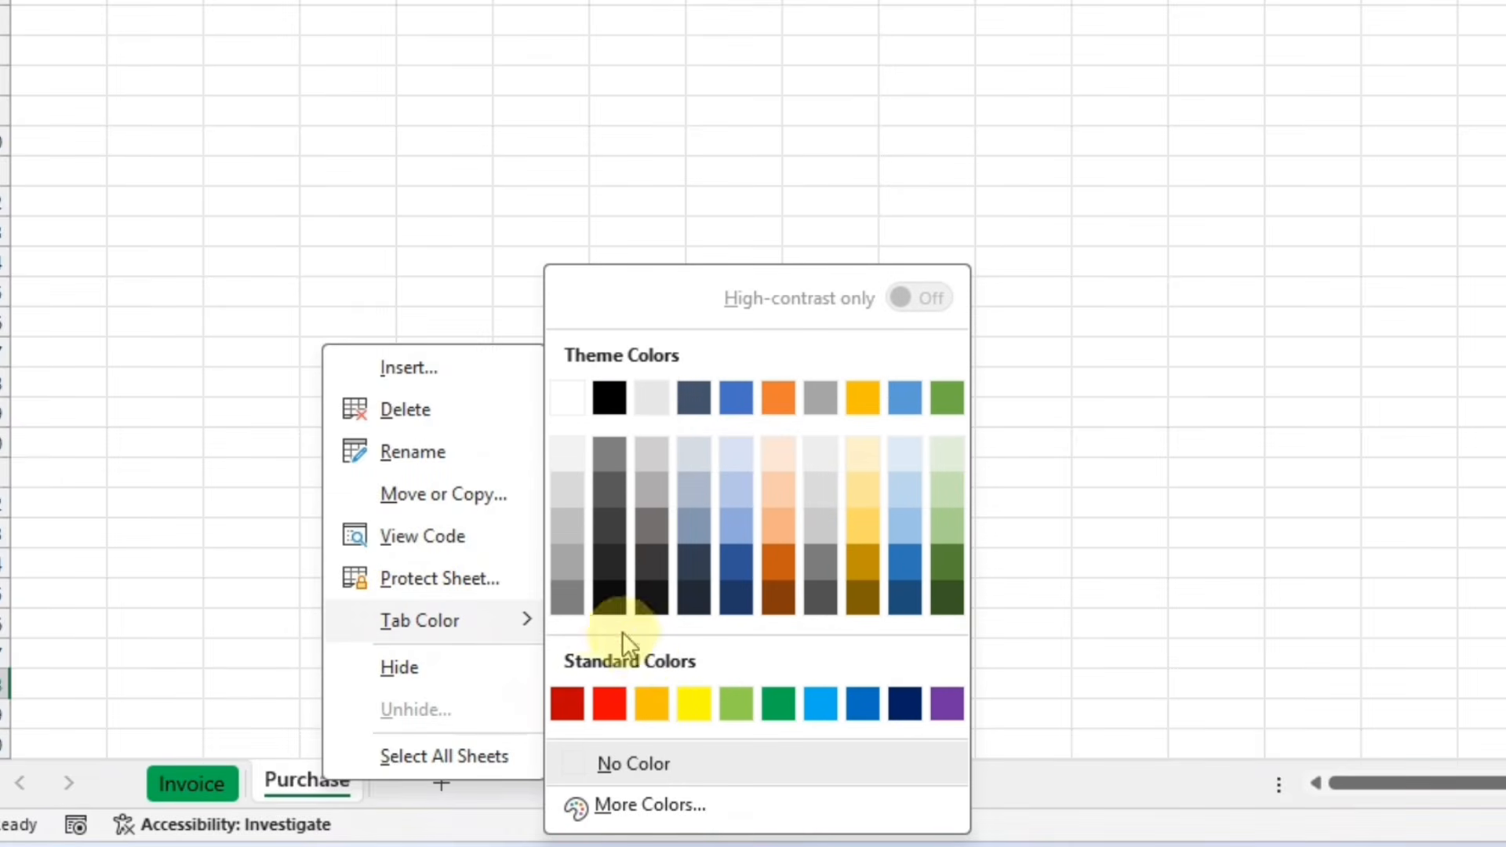
pyautogui.click(869, 695)
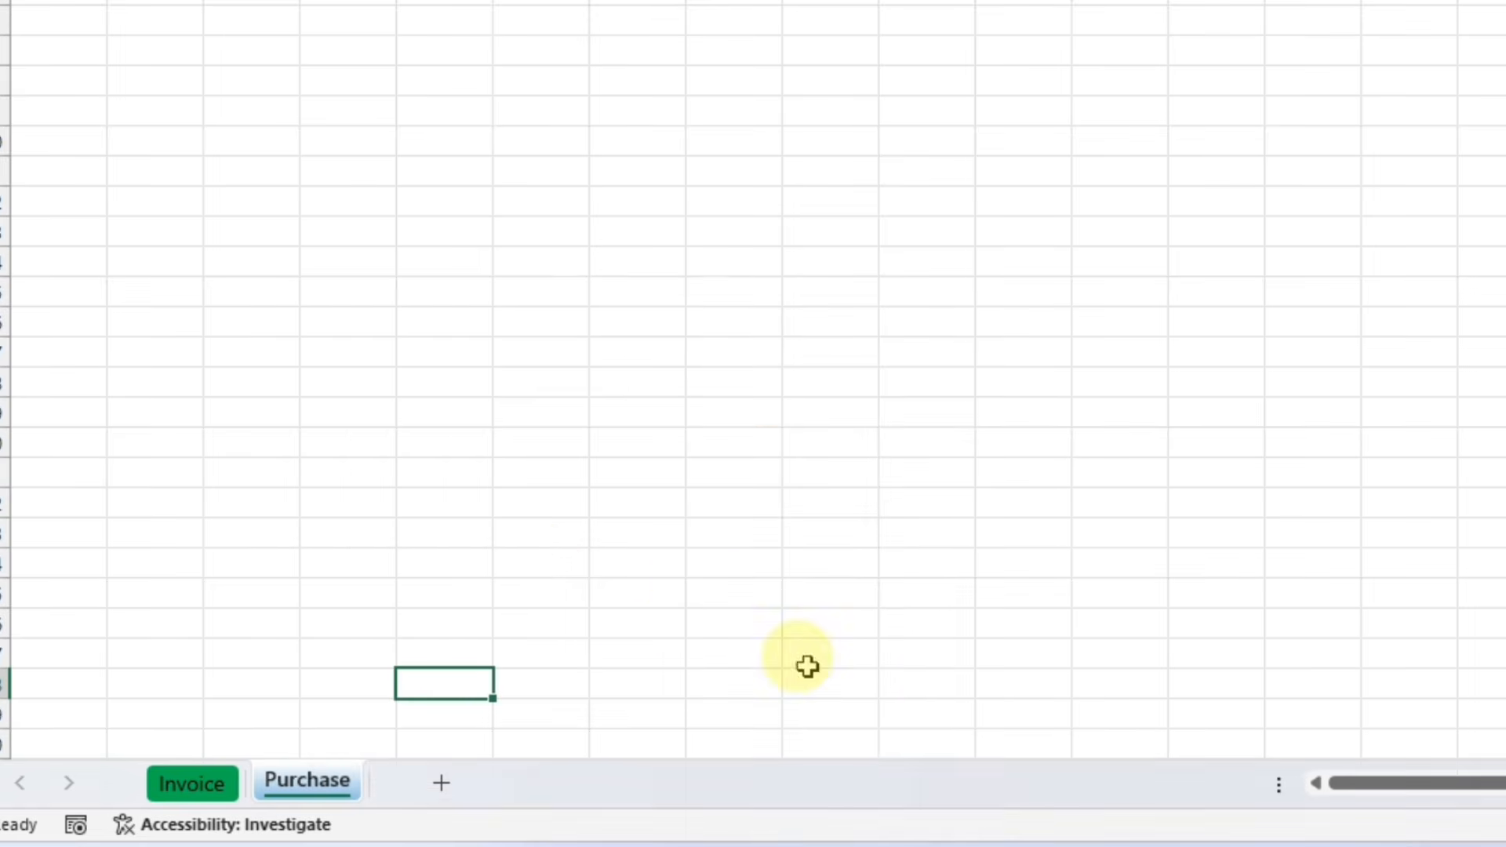
pyautogui.click(554, 571)
# Copy the field labels from Invoice No. to Amount in G5:G11 of the Invoice sheet
pyautogui.click(189, 781)
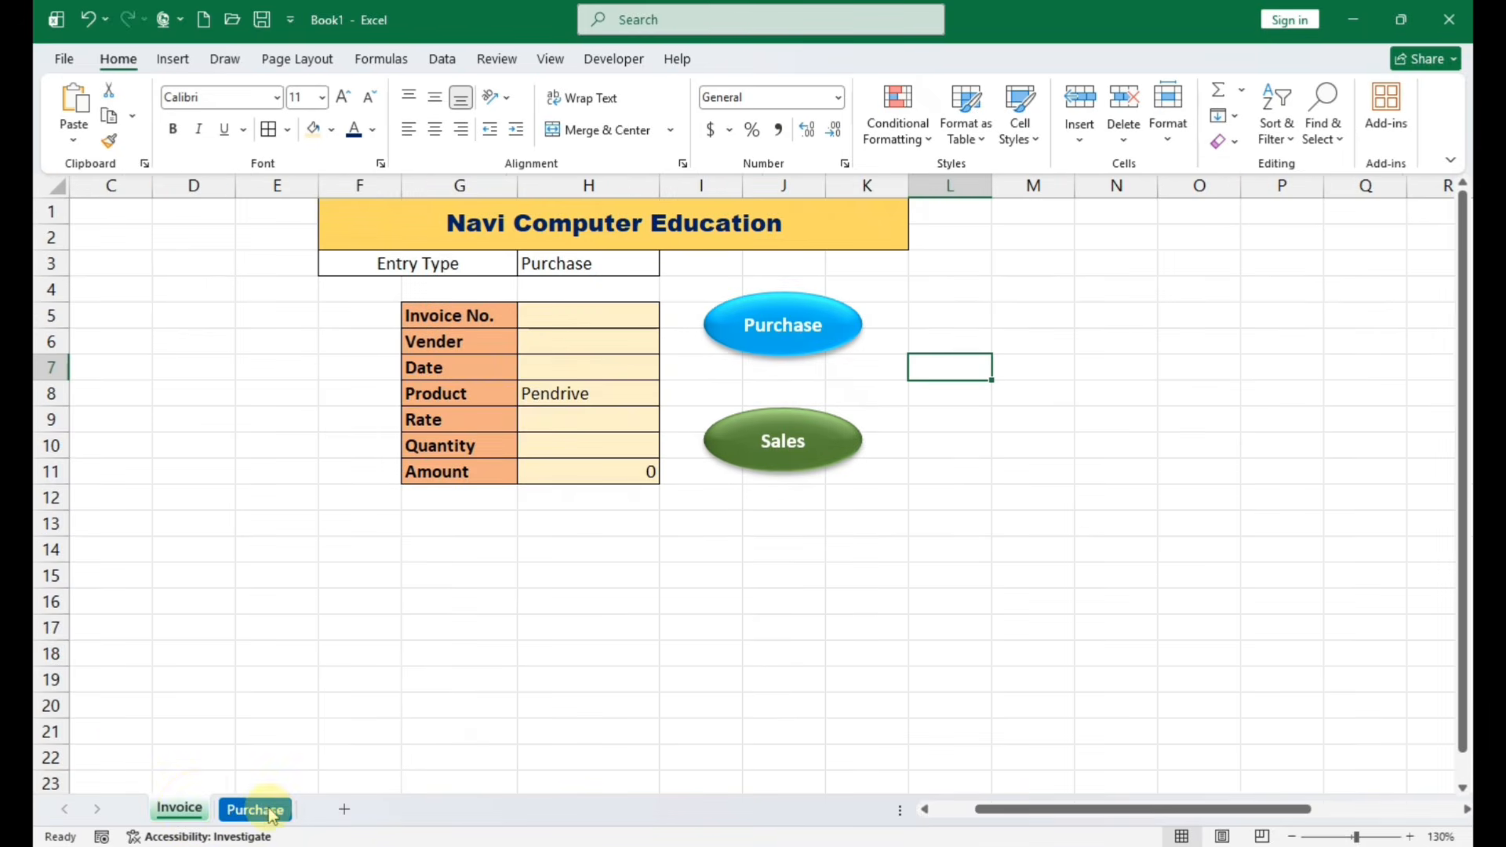
pyautogui.click(314, 781)
pyautogui.click(178, 809)
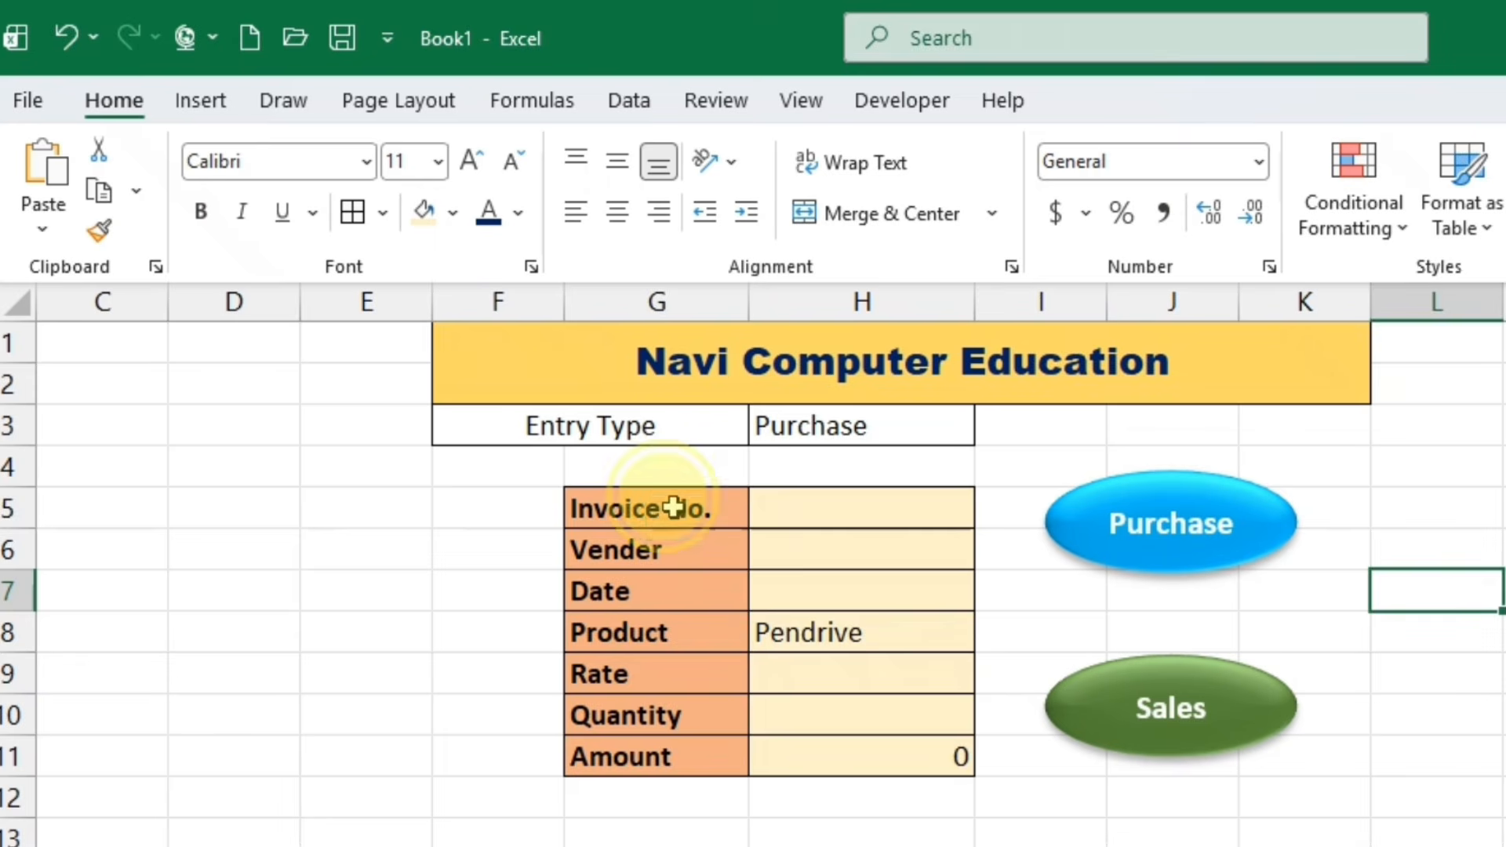
pyautogui.moveTo(469, 314); pyautogui.dragTo(475, 469)
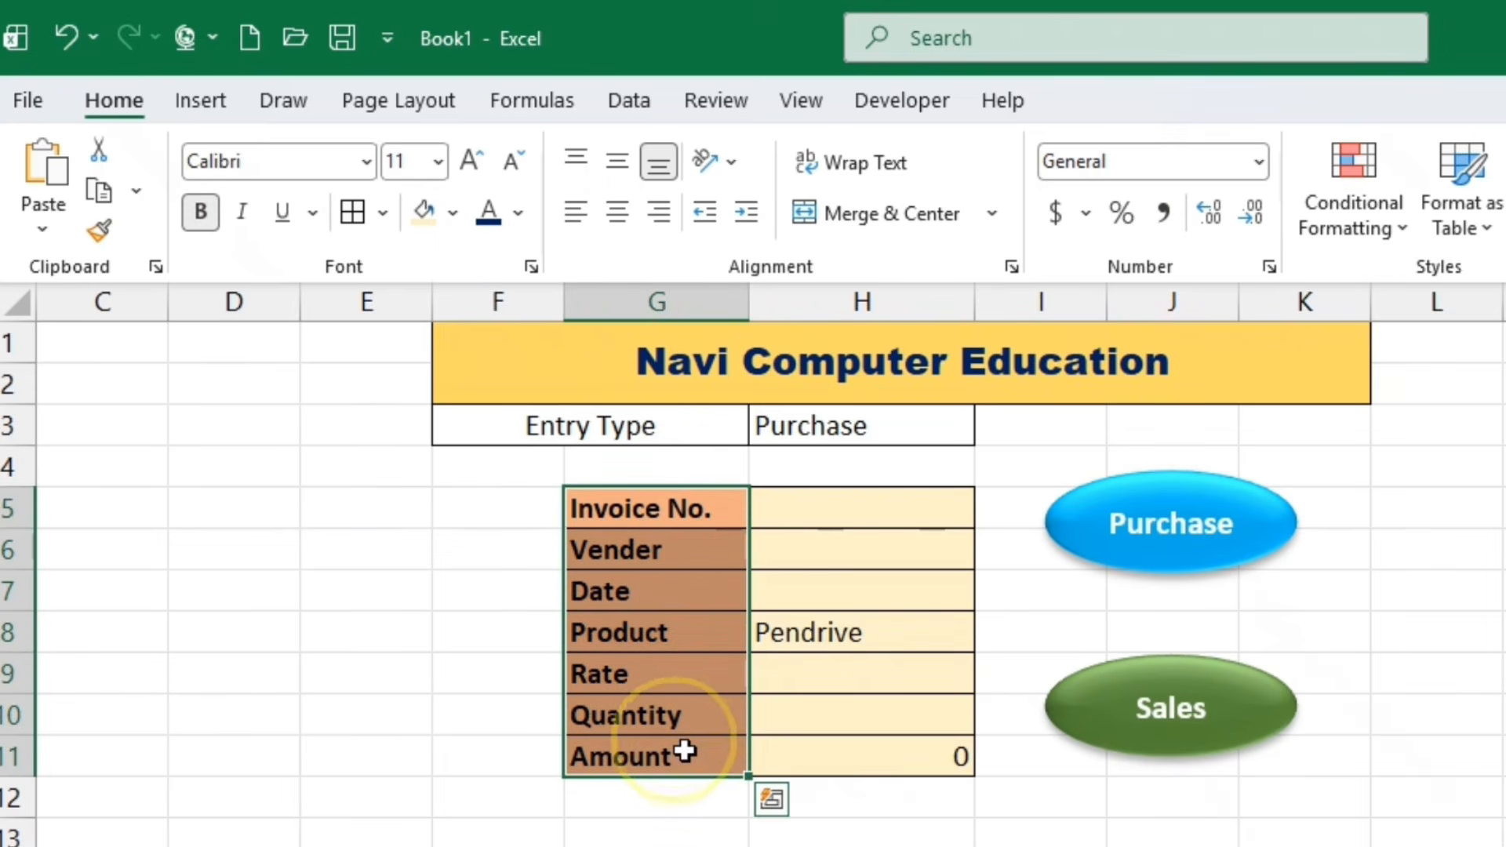
pyautogui.click(100, 193)
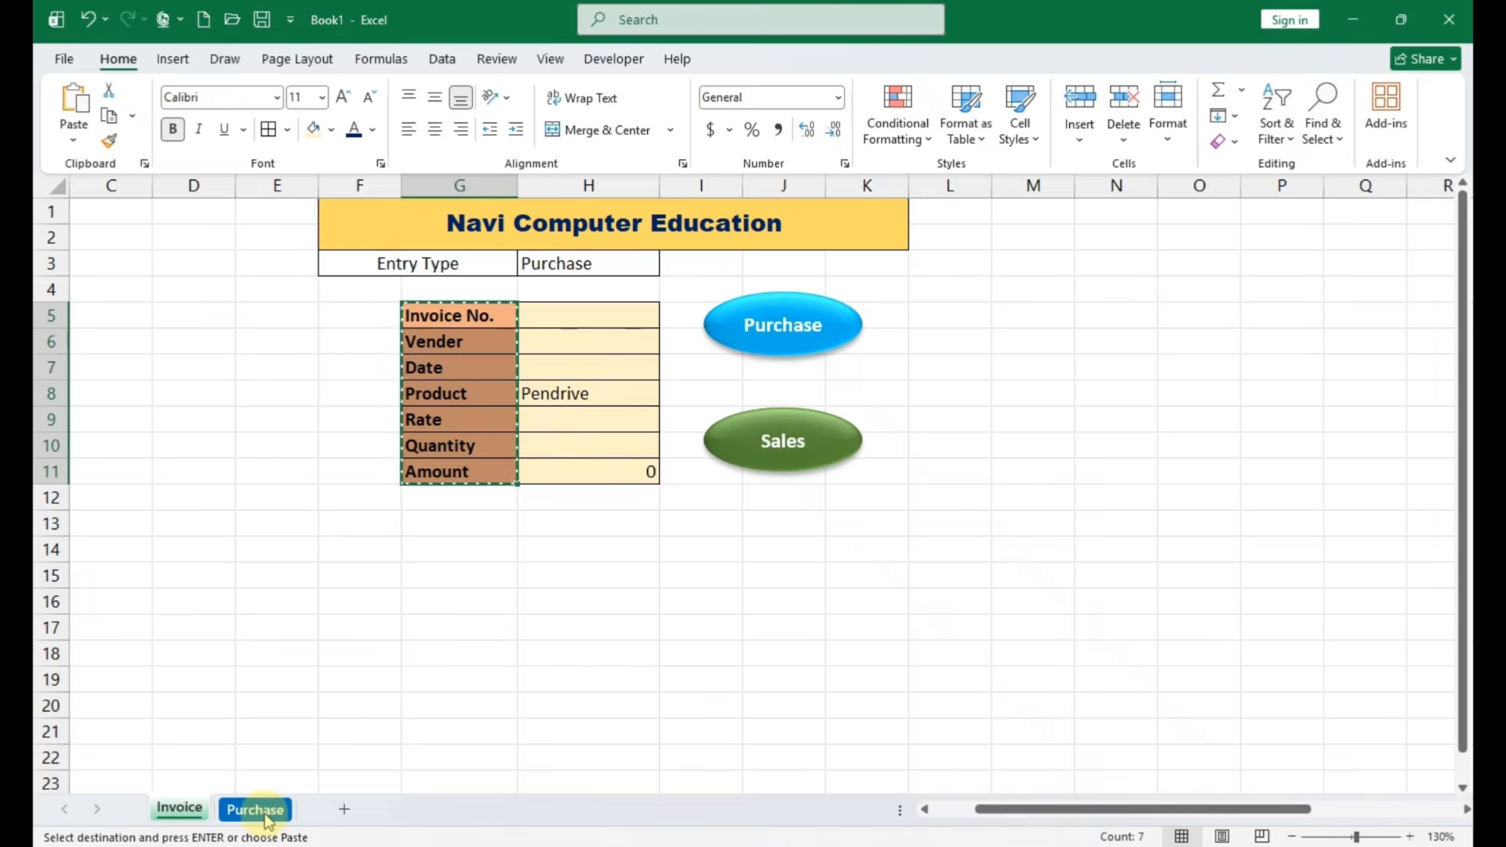
# Paste the copied labels into the Purchase sheet starting at A1, as values only and transposed into a row
pyautogui.click(220, 786)
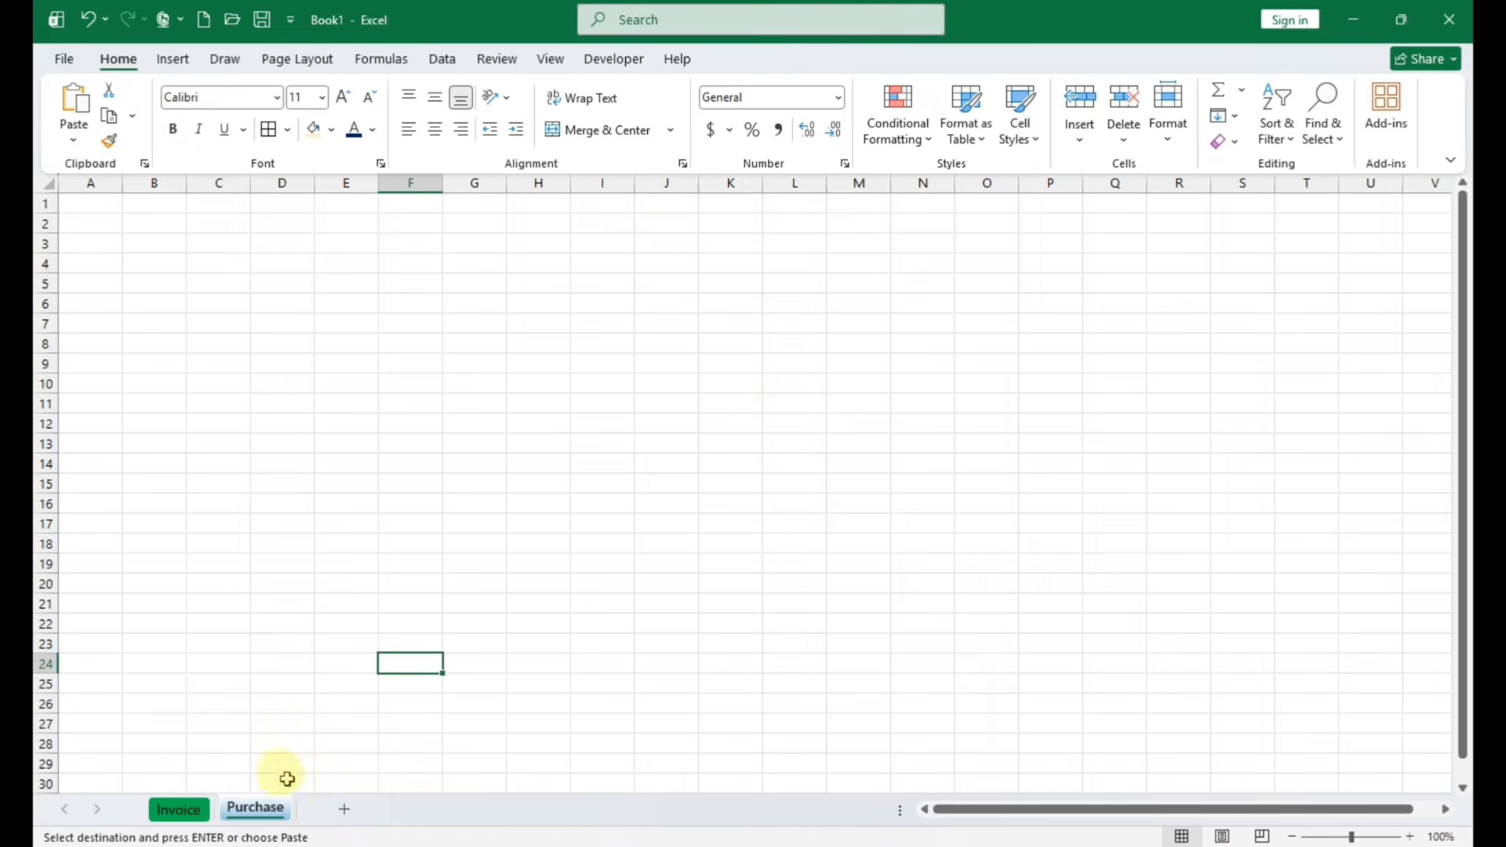
pyautogui.click(84, 208)
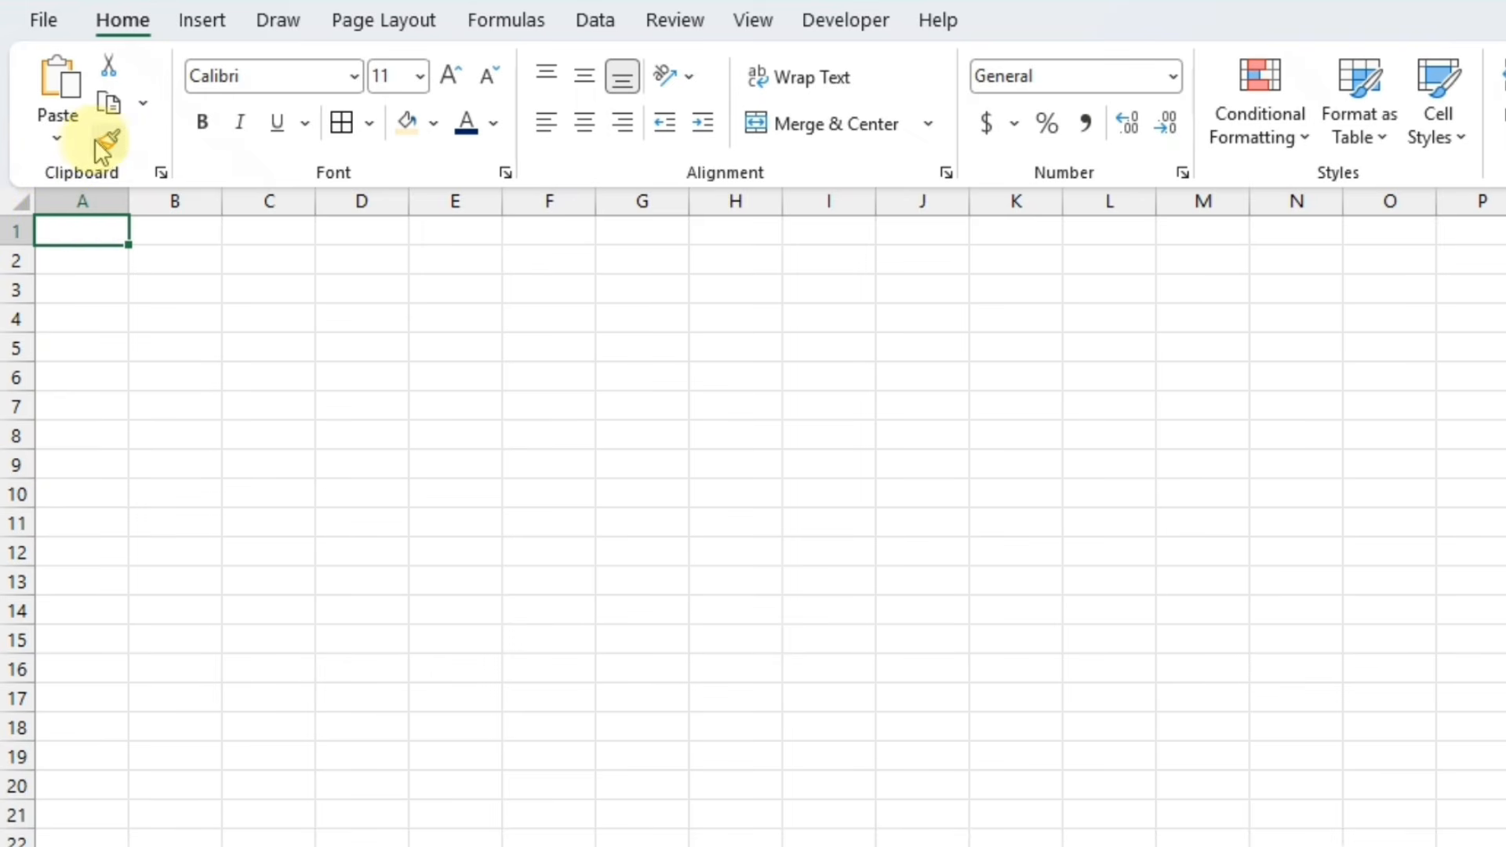
pyautogui.click(74, 142)
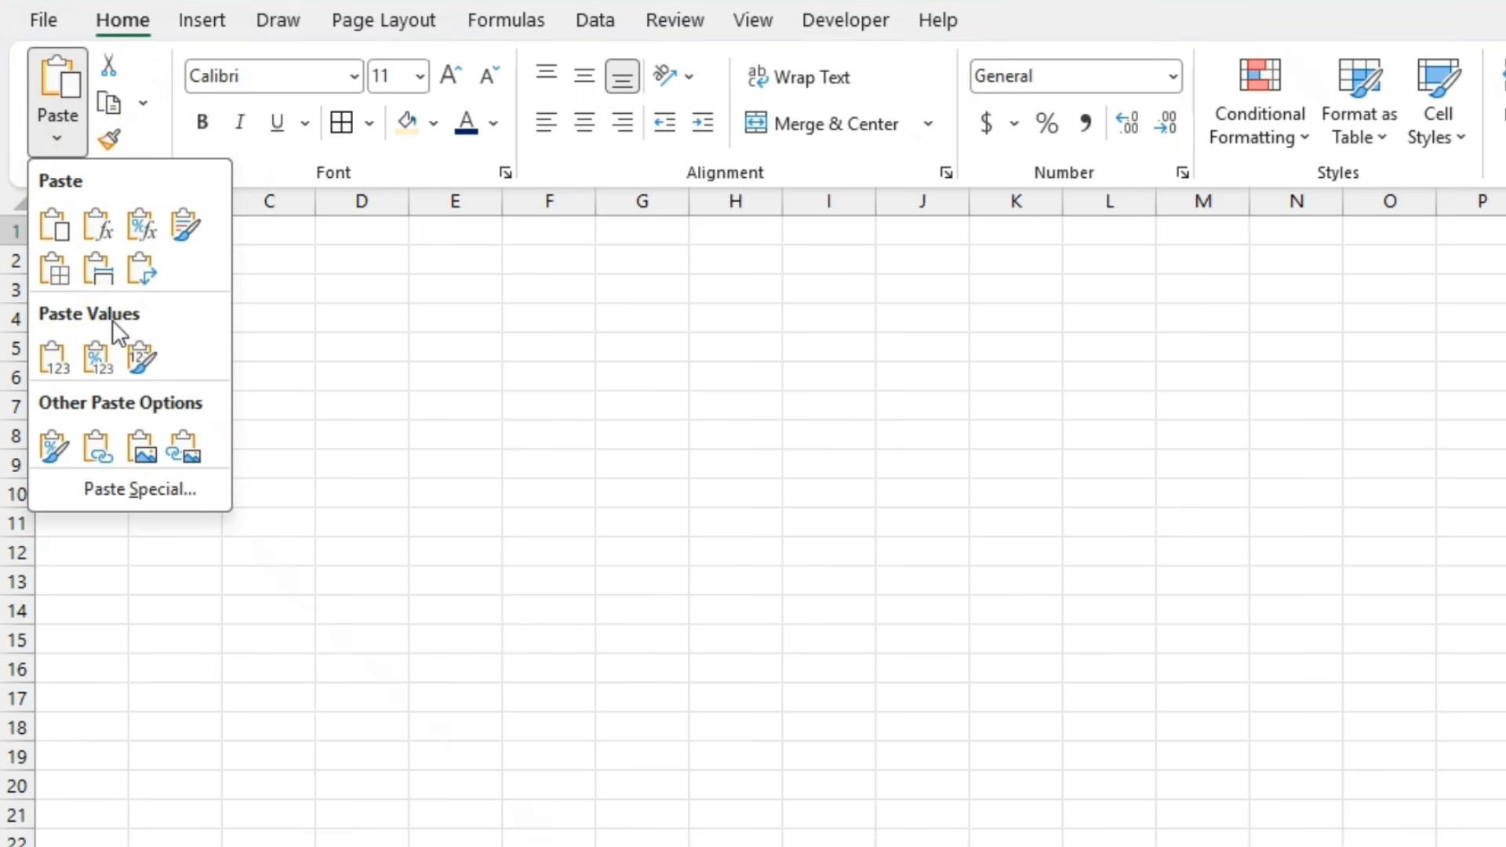
pyautogui.click(158, 493)
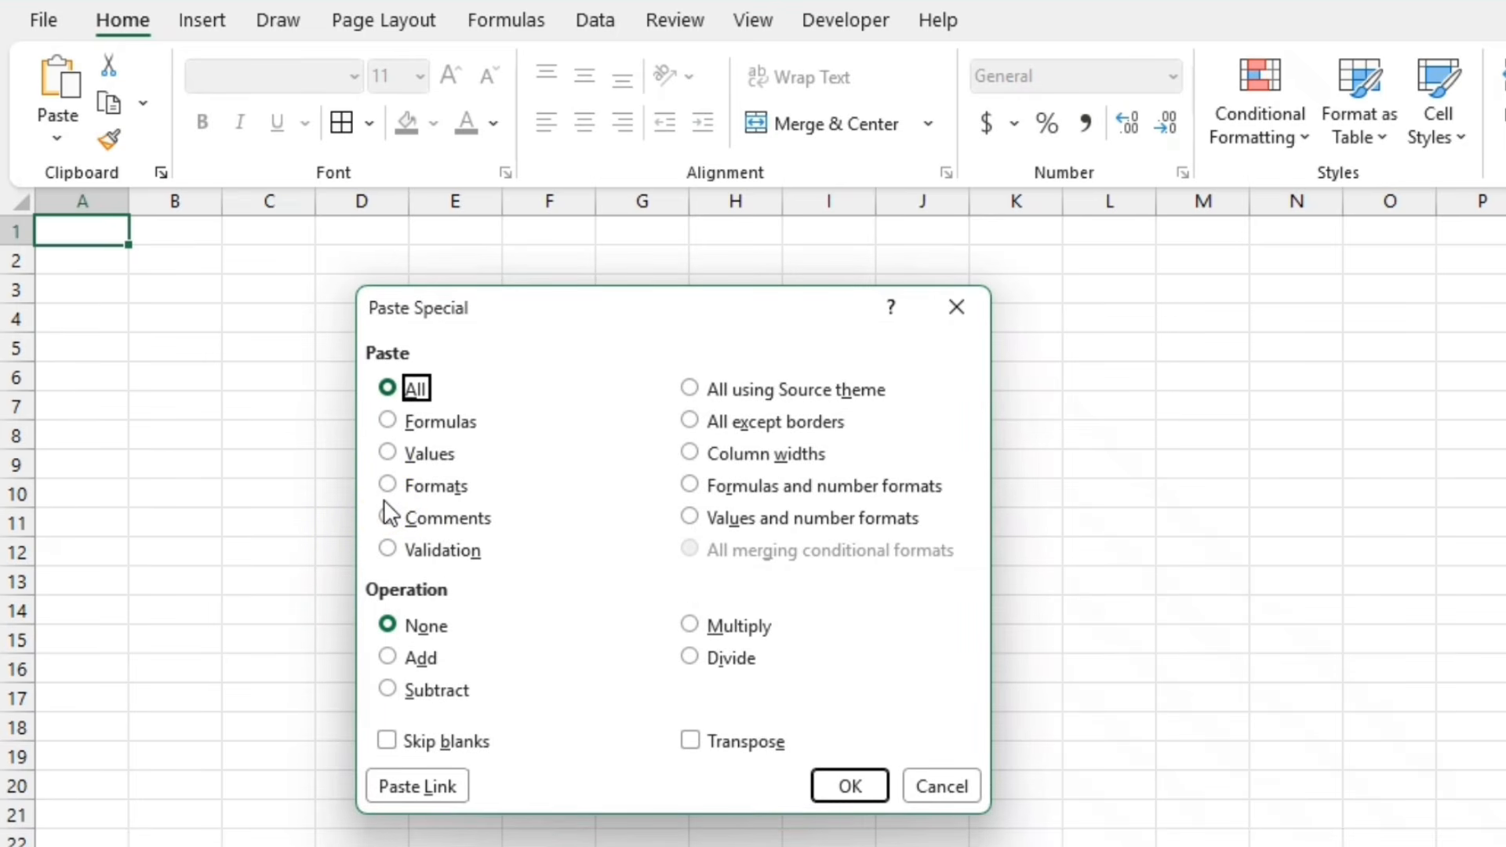
pyautogui.click(390, 453)
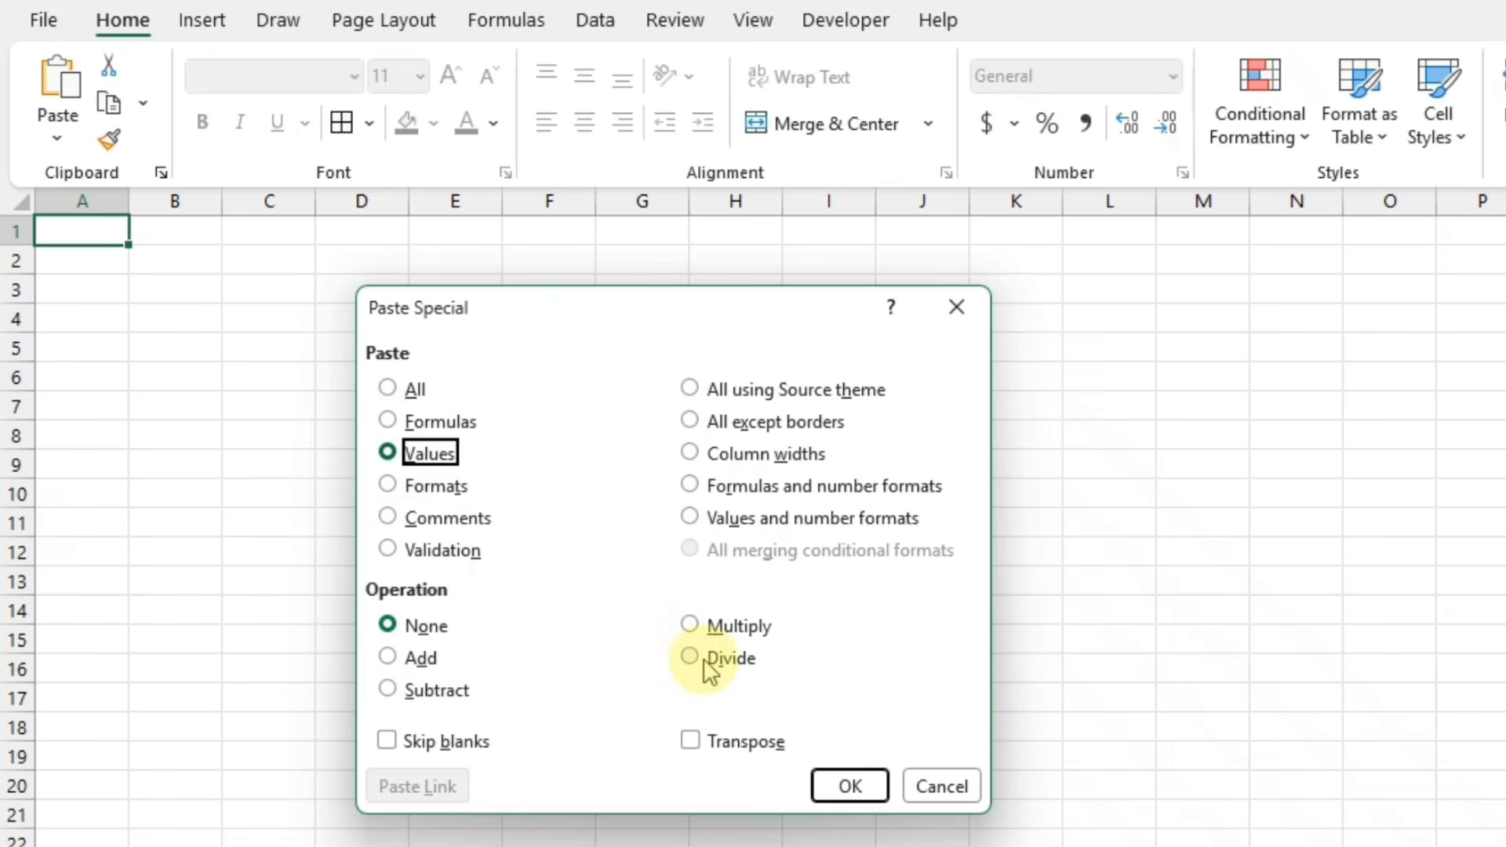
pyautogui.click(697, 753)
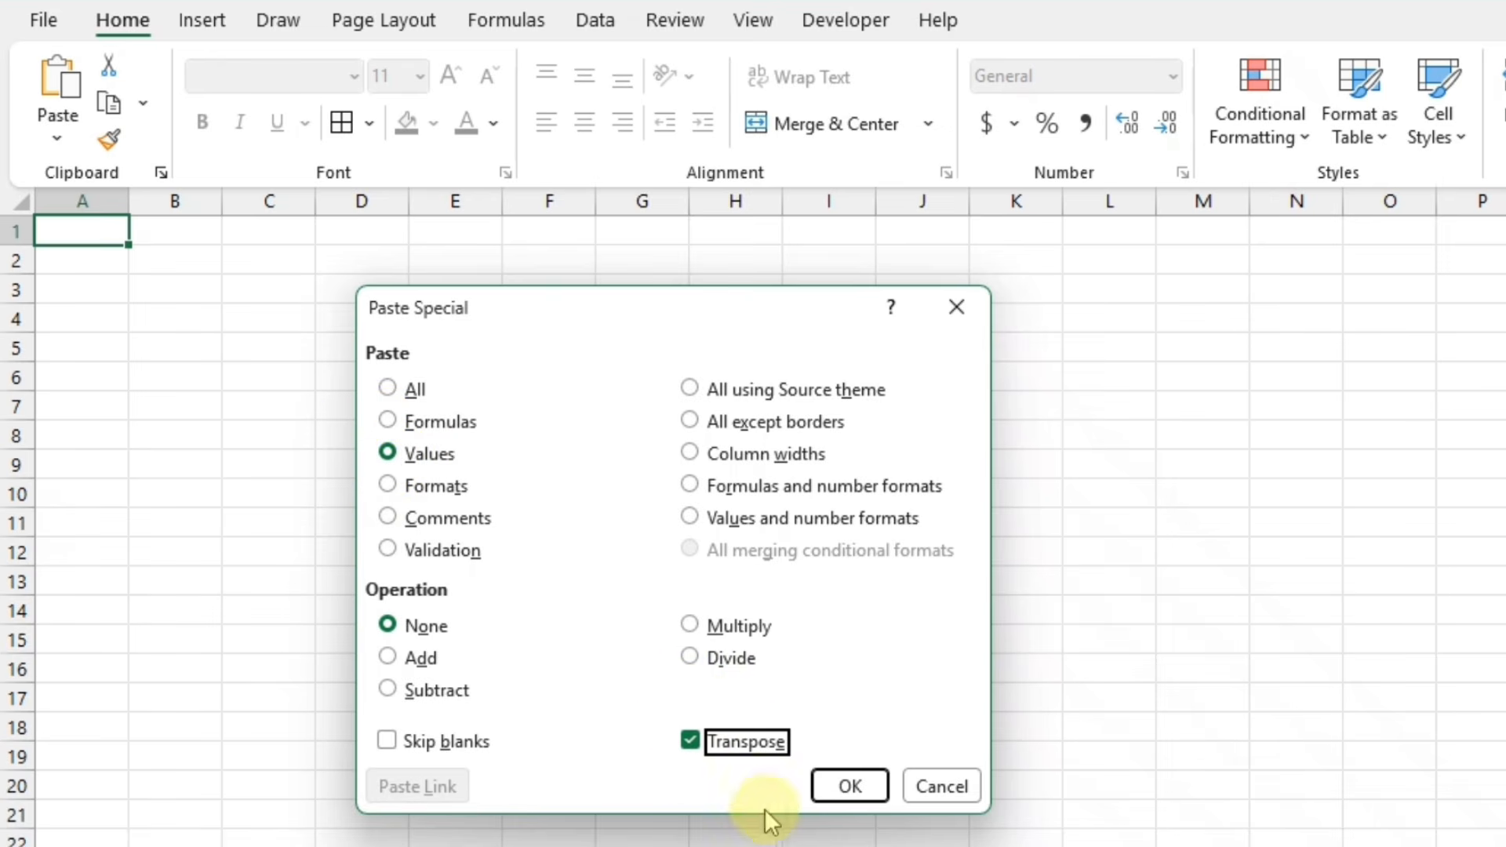
pyautogui.click(850, 786)
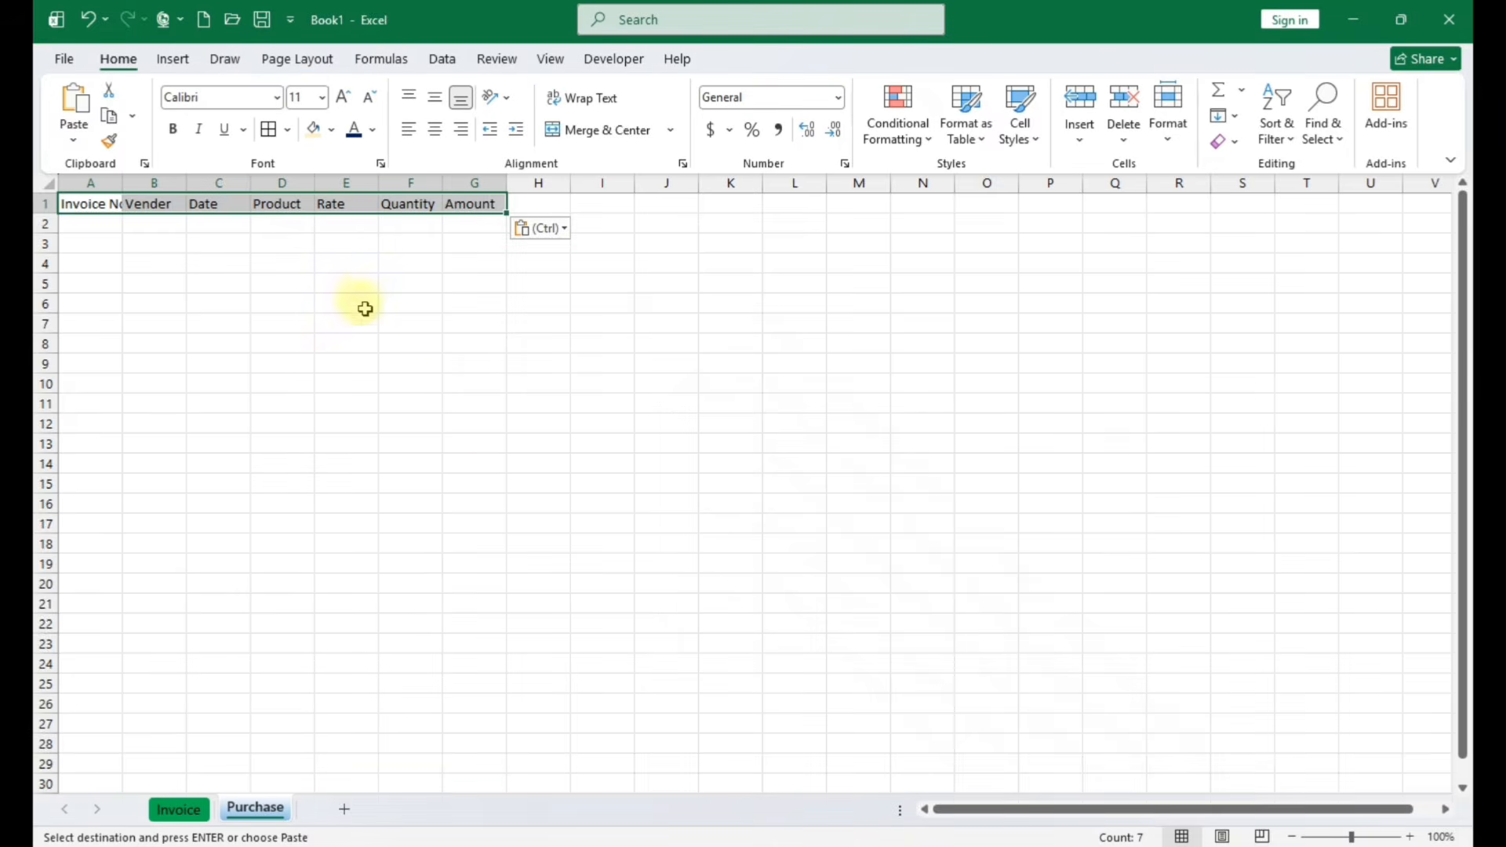
# Widen columns A through G on the Purchase sheet so every header has ample room
pyautogui.moveTo(442, 183); pyautogui.dragTo(502, 205)
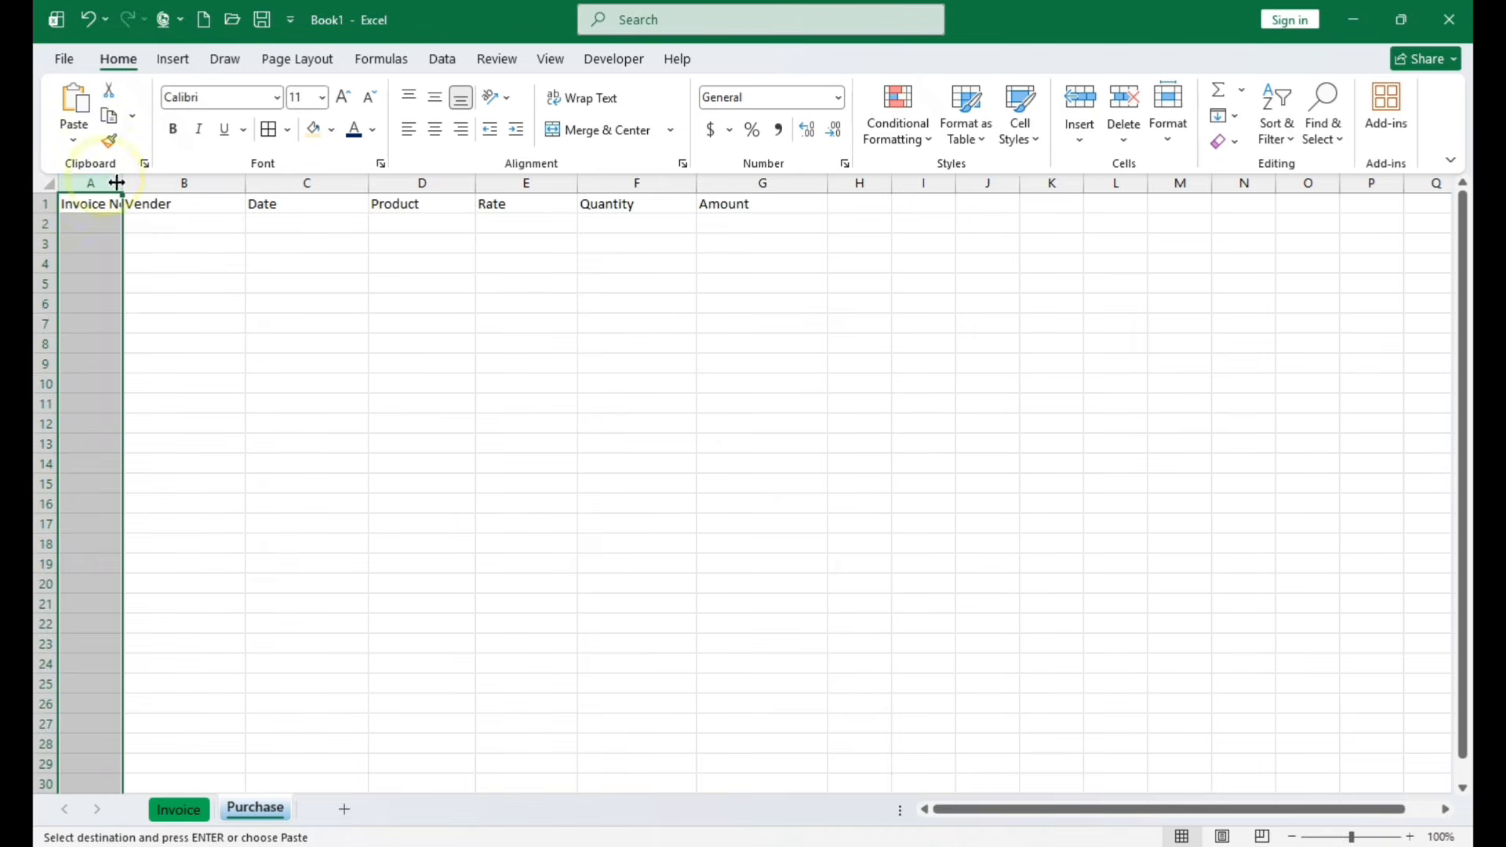
pyautogui.moveTo(121, 183); pyautogui.dragTo(173, 184)
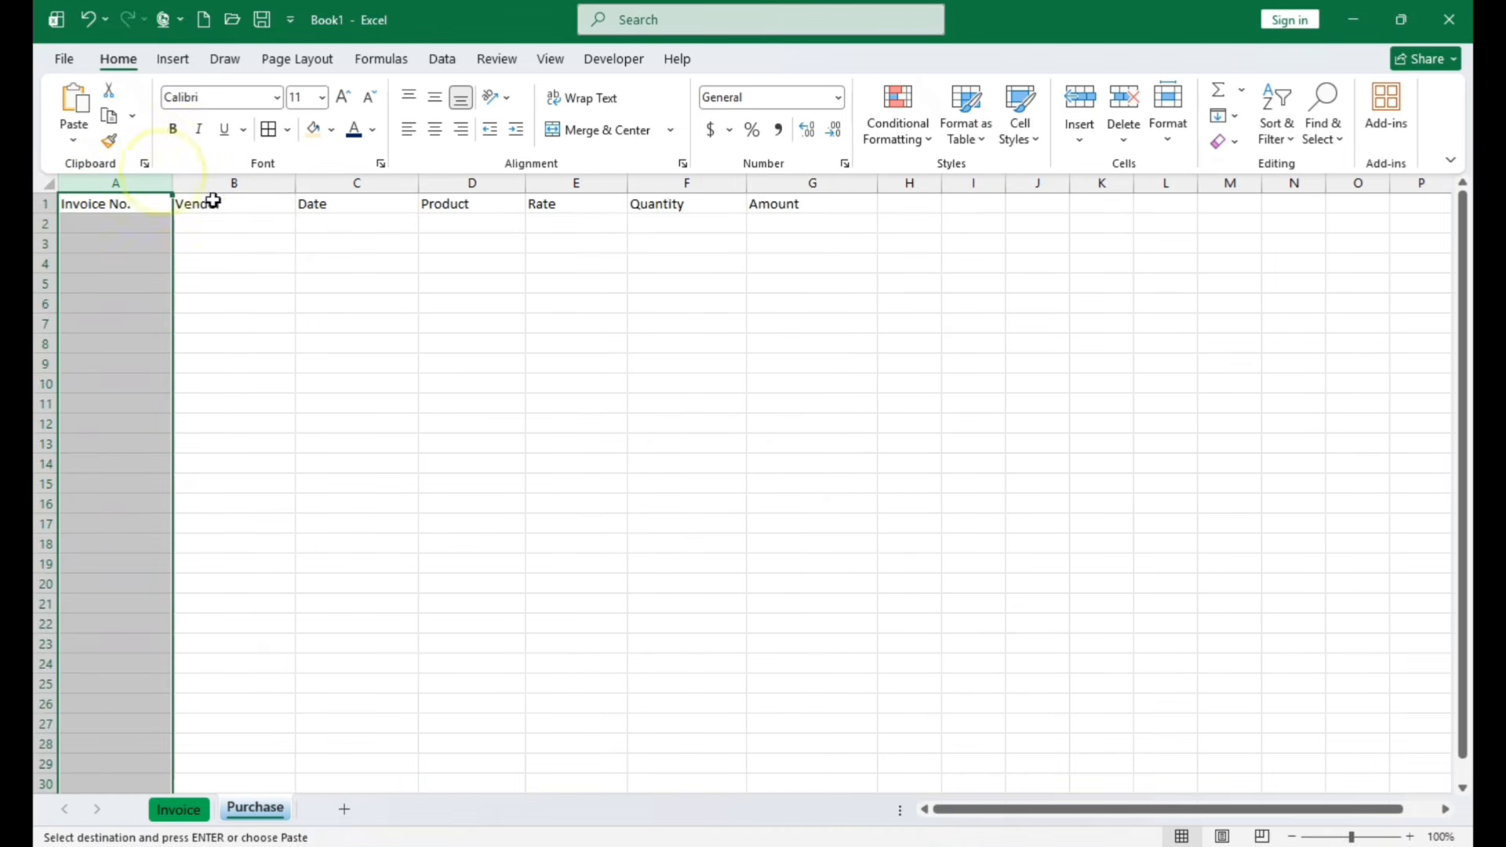
pyautogui.click(269, 256)
pyautogui.click(517, 324)
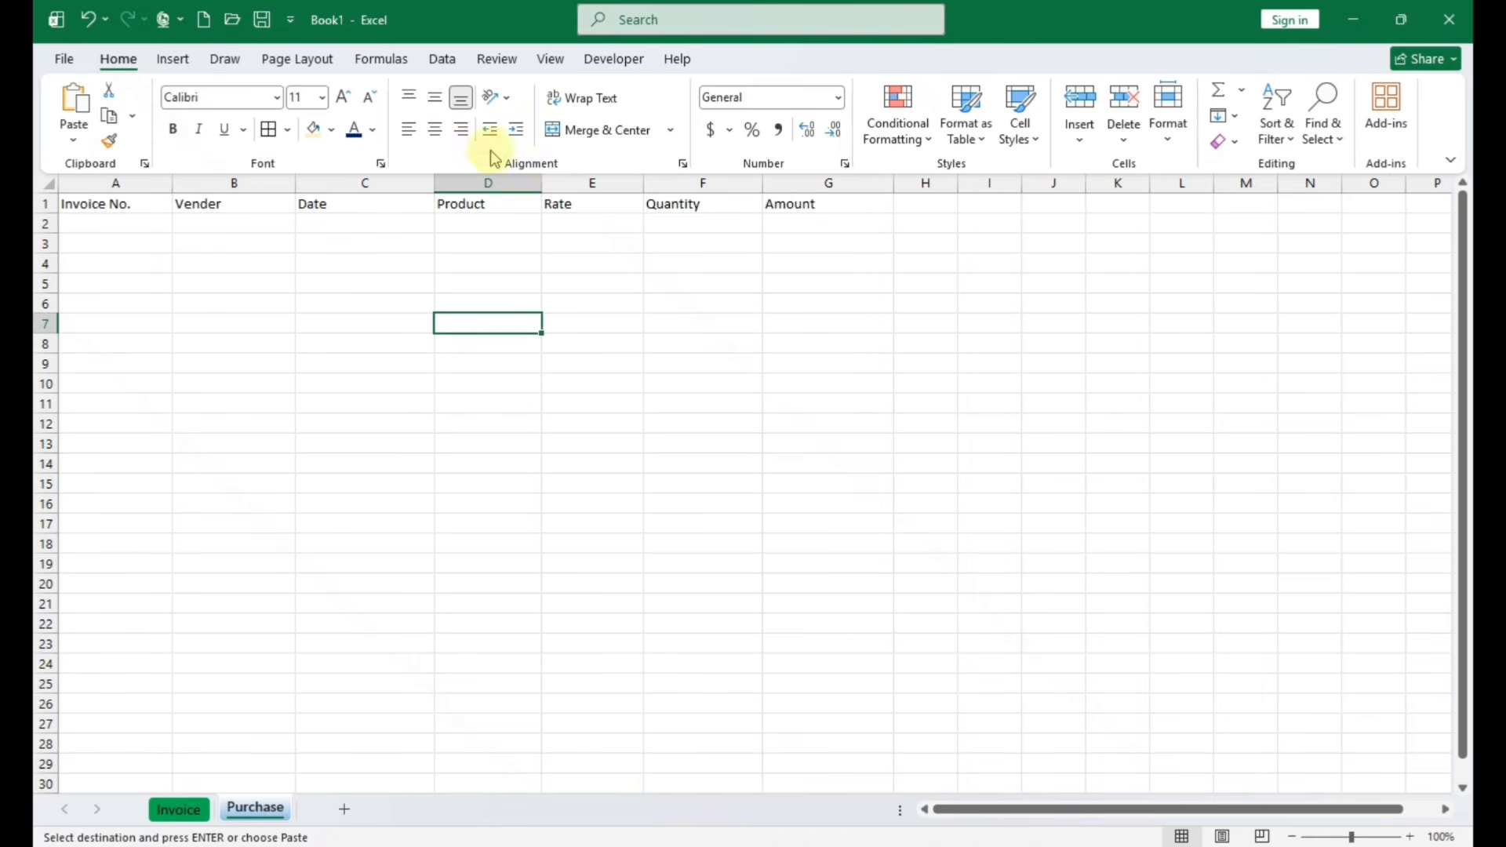
# Format the Date column C on the Purchase sheet as Date with the *14-03-12 type
pyautogui.click(362, 185)
pyautogui.rightClick(363, 185)
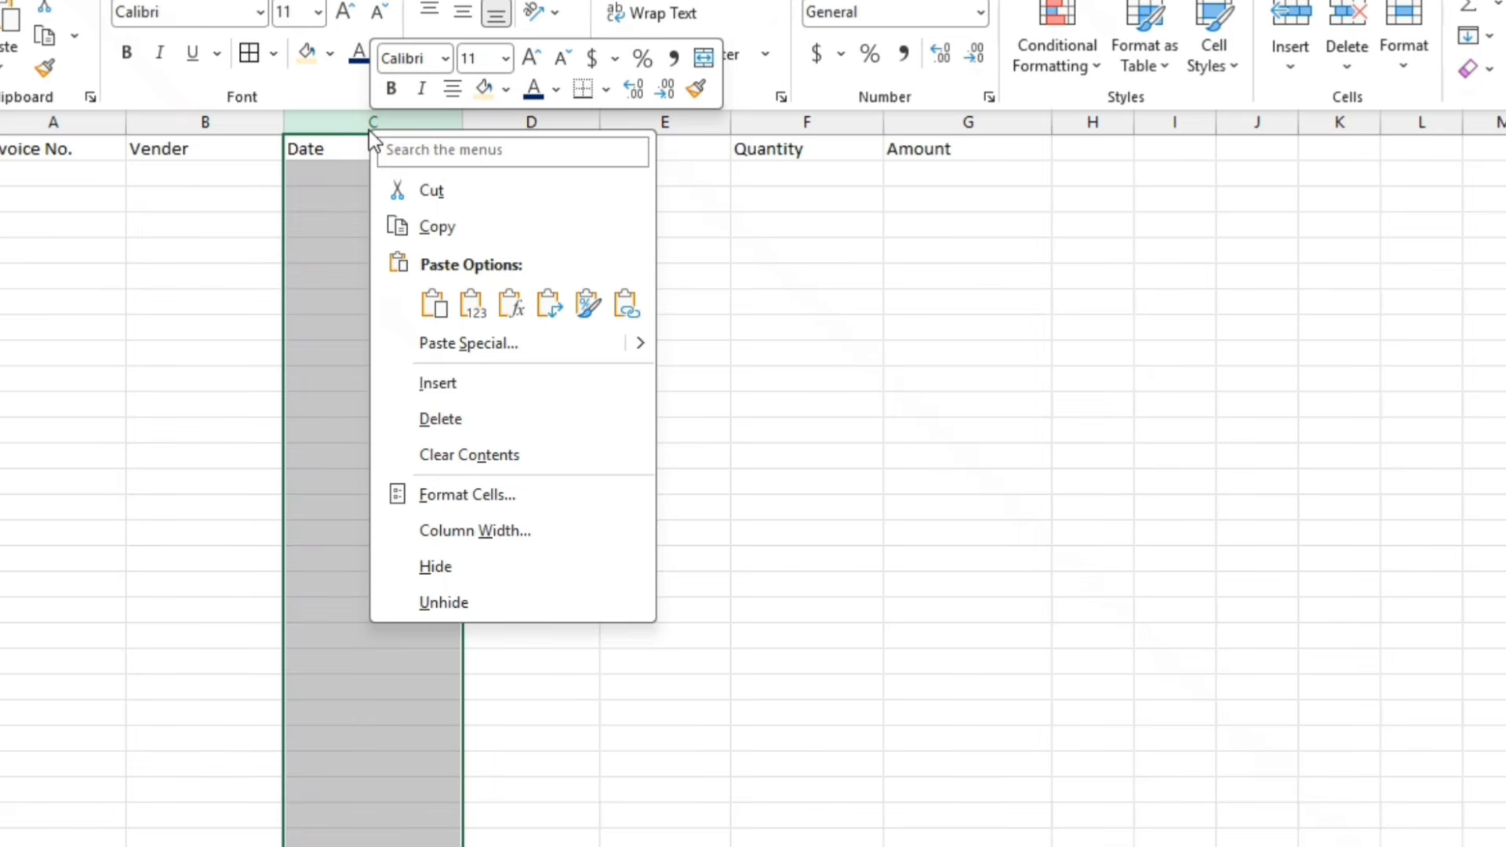
pyautogui.click(488, 498)
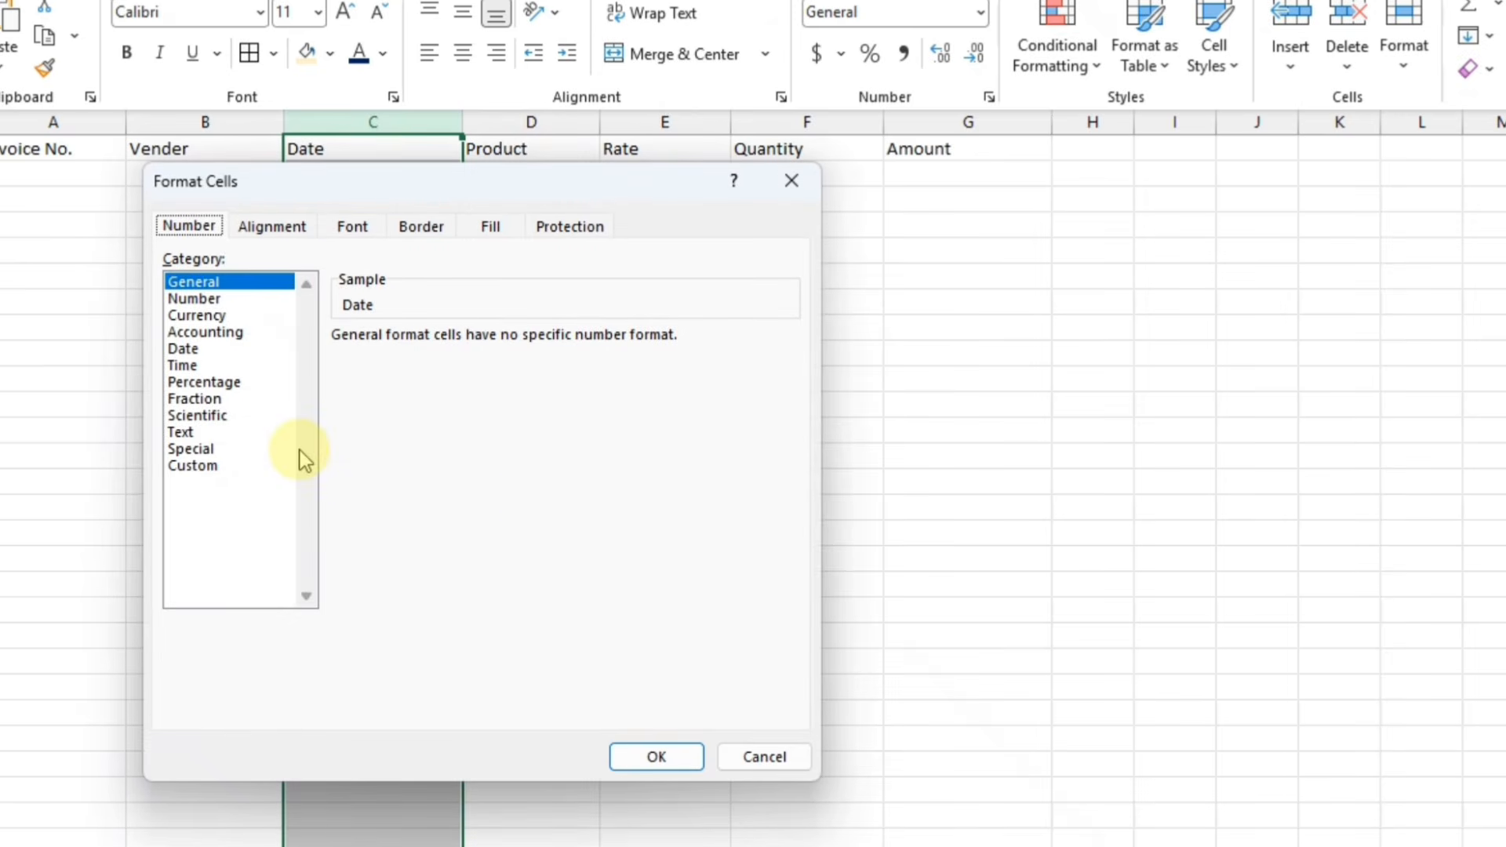
pyautogui.click(199, 350)
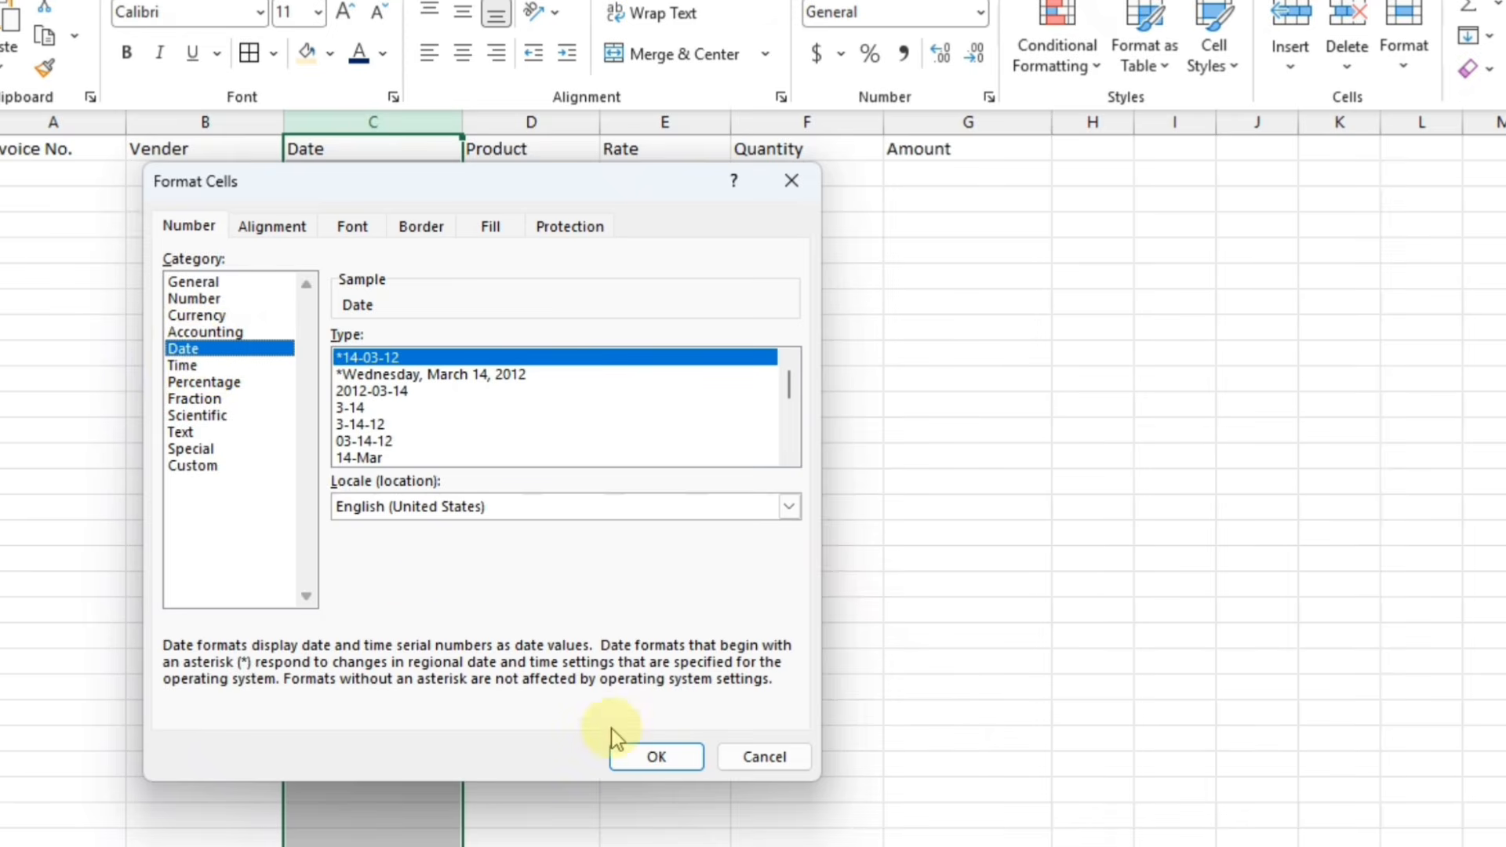
pyautogui.click(655, 757)
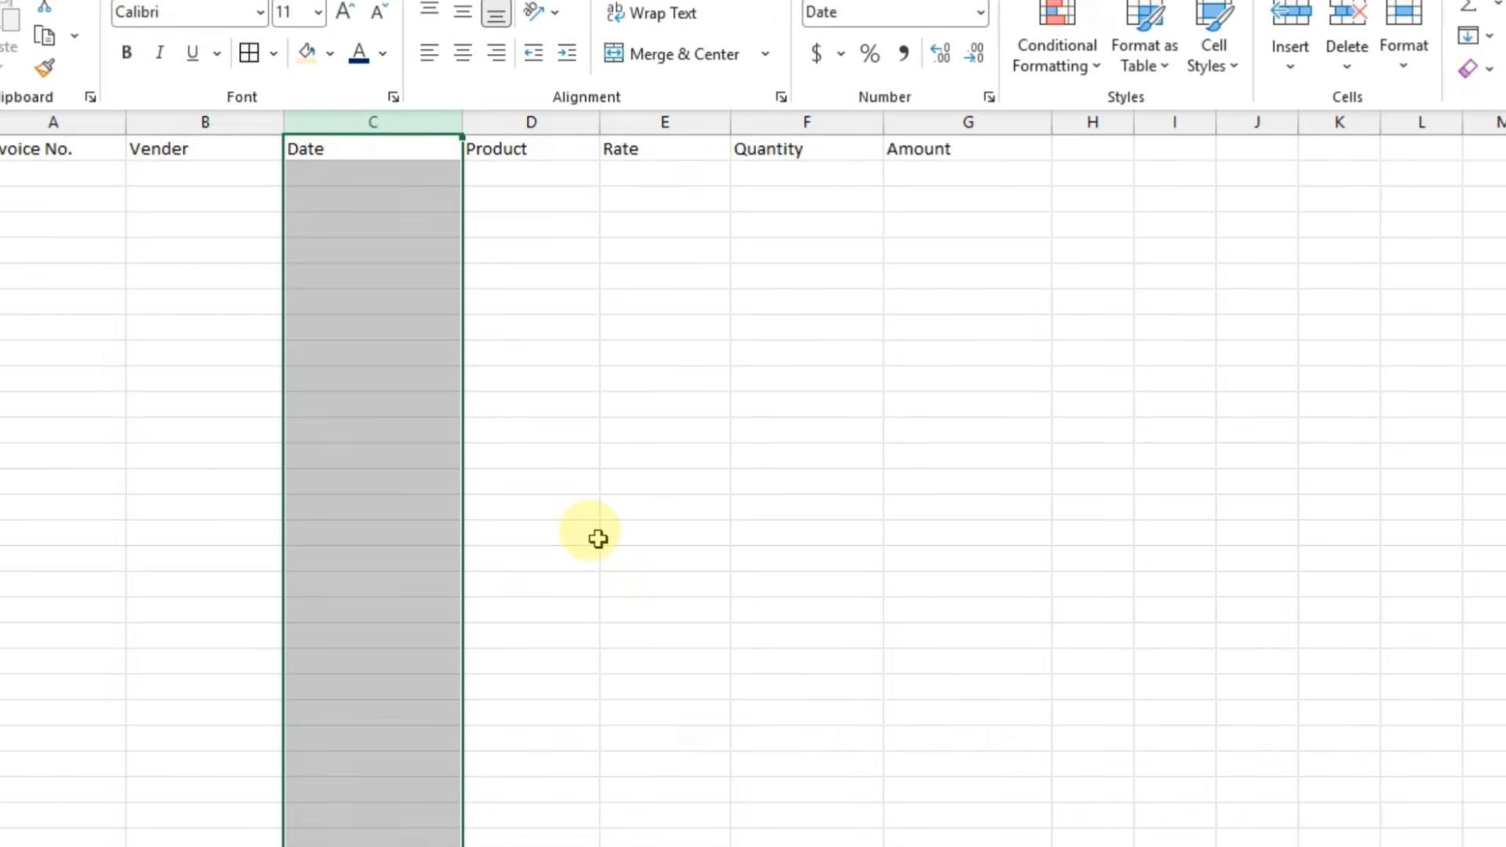
# Format the Rate and Amount columns as Number with 0 decimal places and the 1000 separator
pyautogui.click(665, 121)
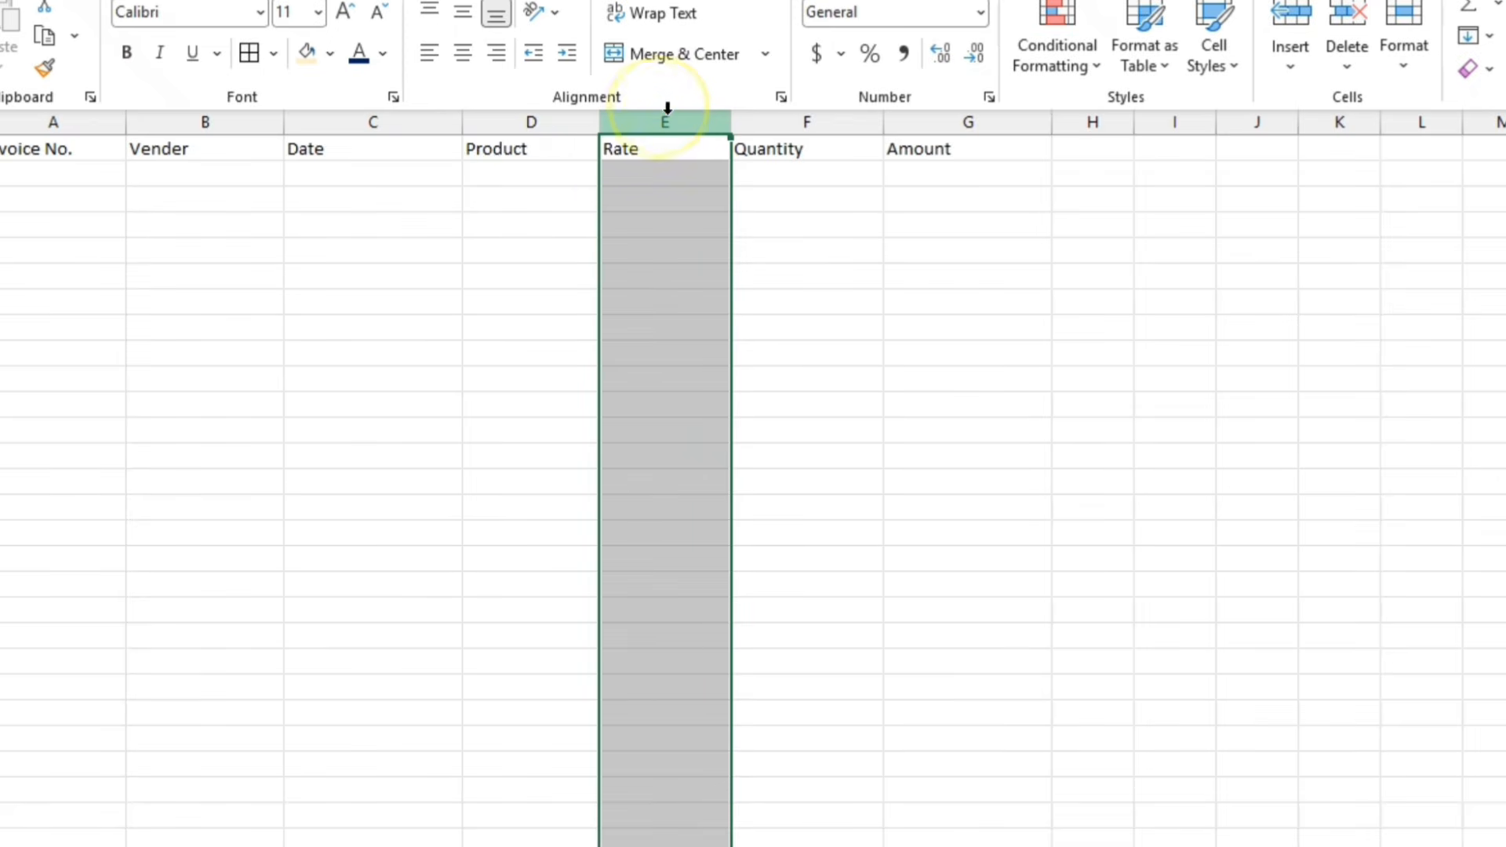
pyautogui.keyDown('ctrl'); pyautogui.click(952, 121); pyautogui.keyUp('ctrl')
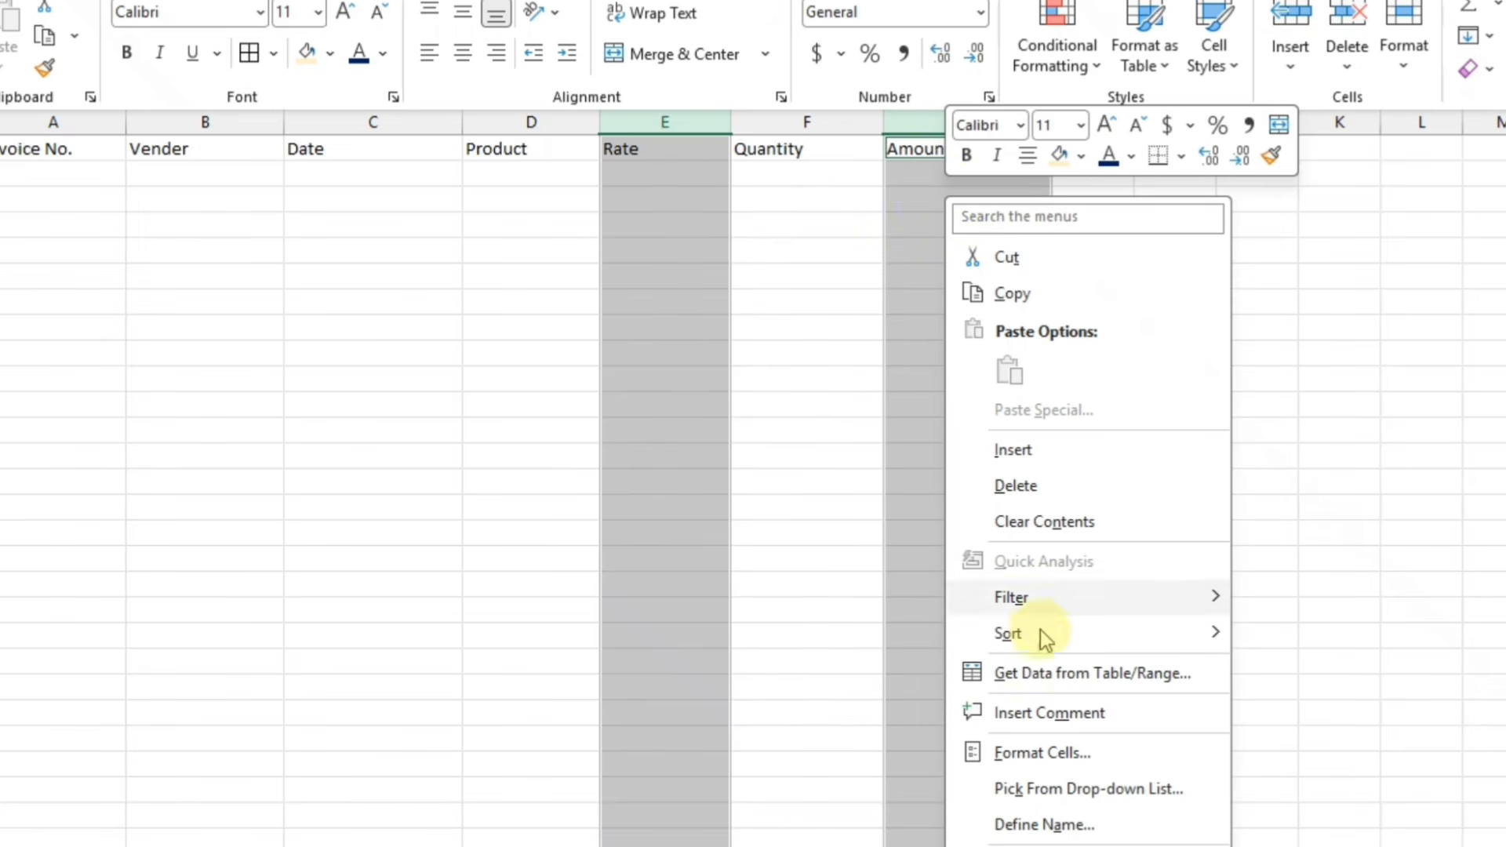
pyautogui.click(1040, 755)
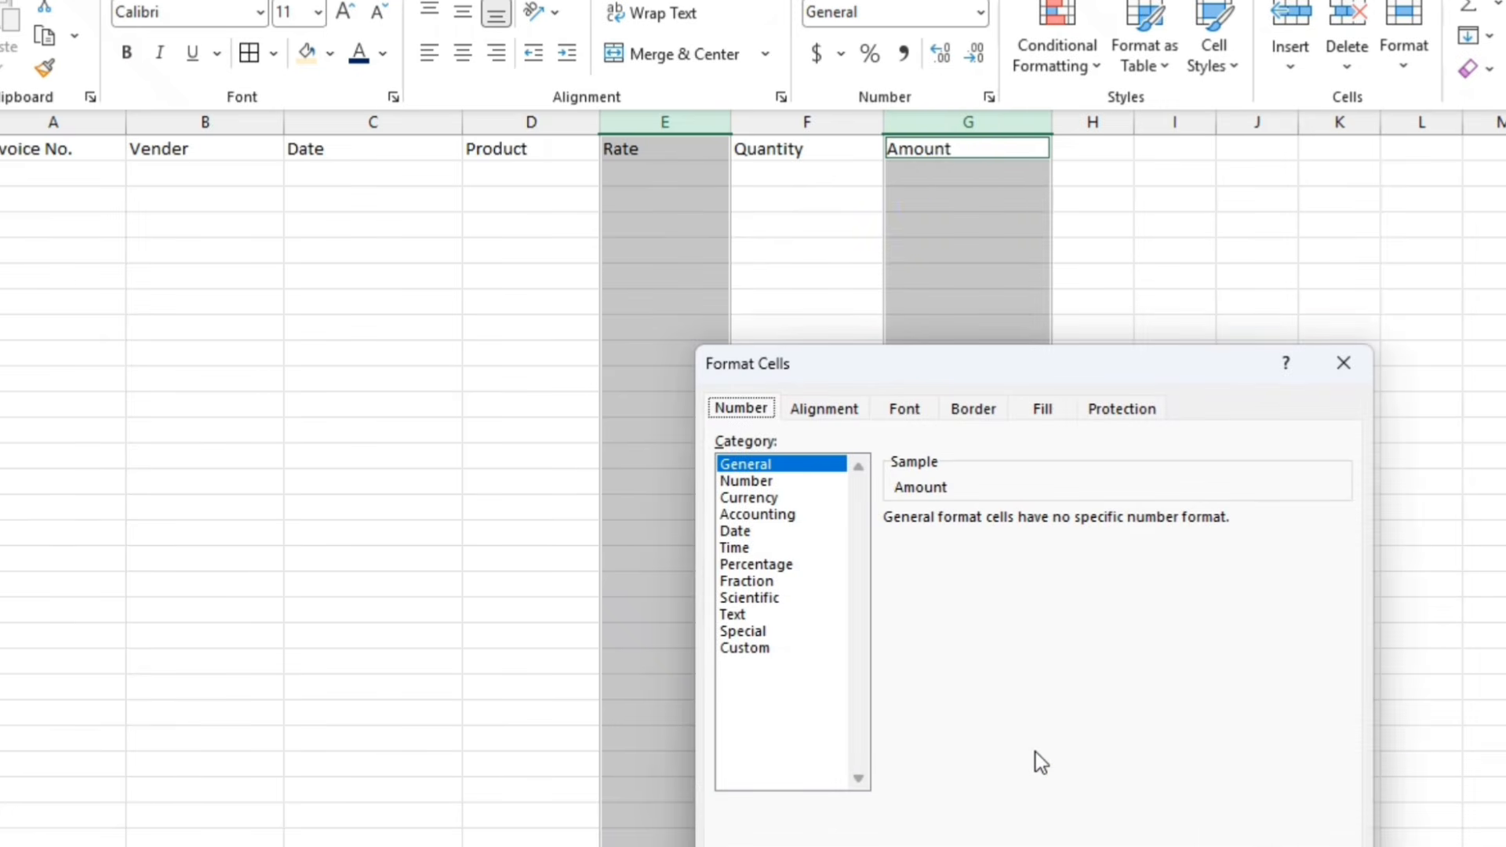
pyautogui.click(745, 481)
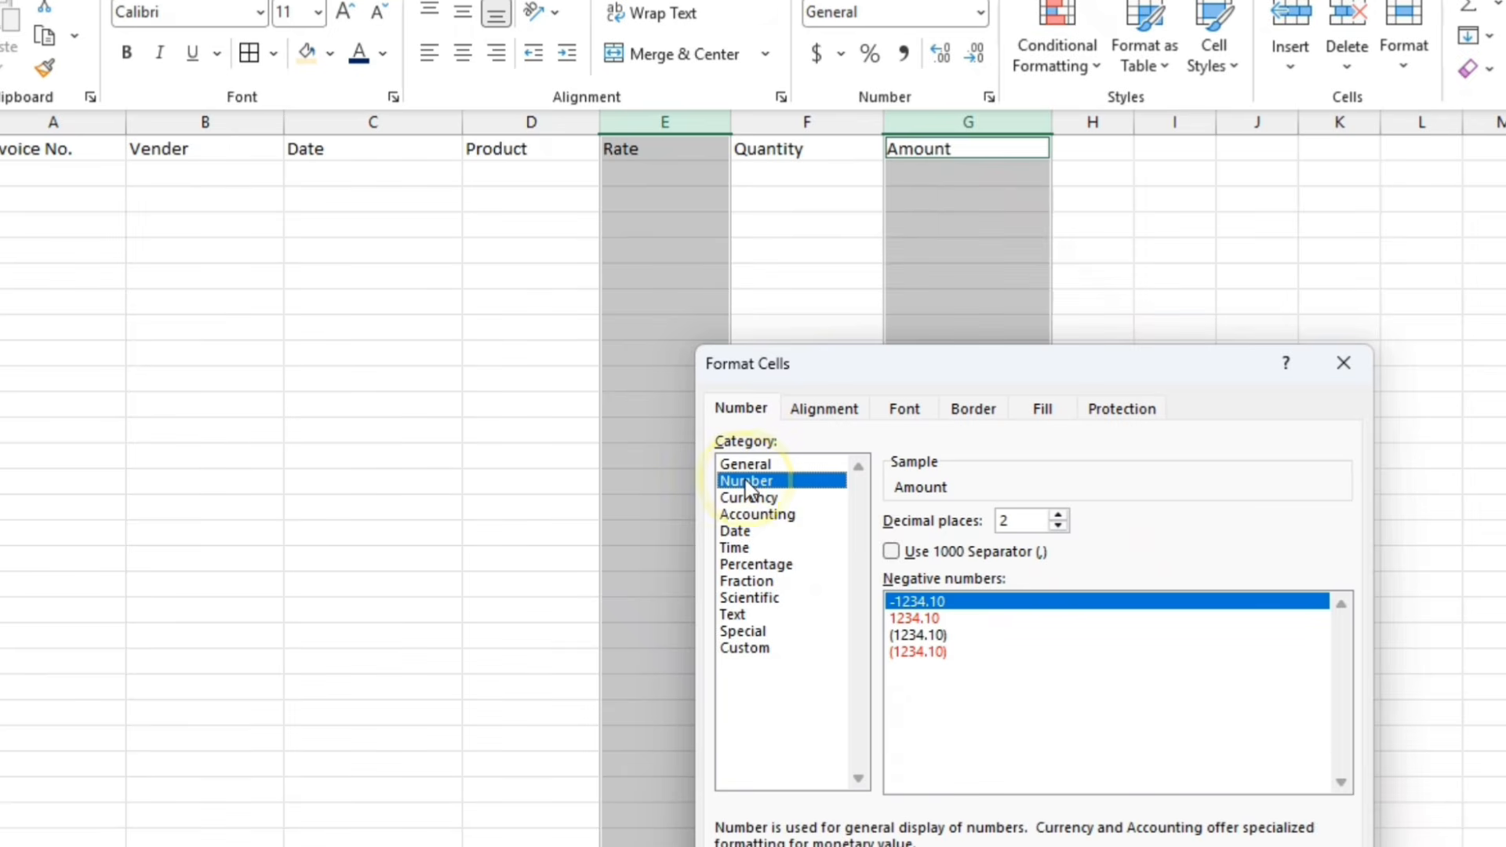
pyautogui.click(892, 552)
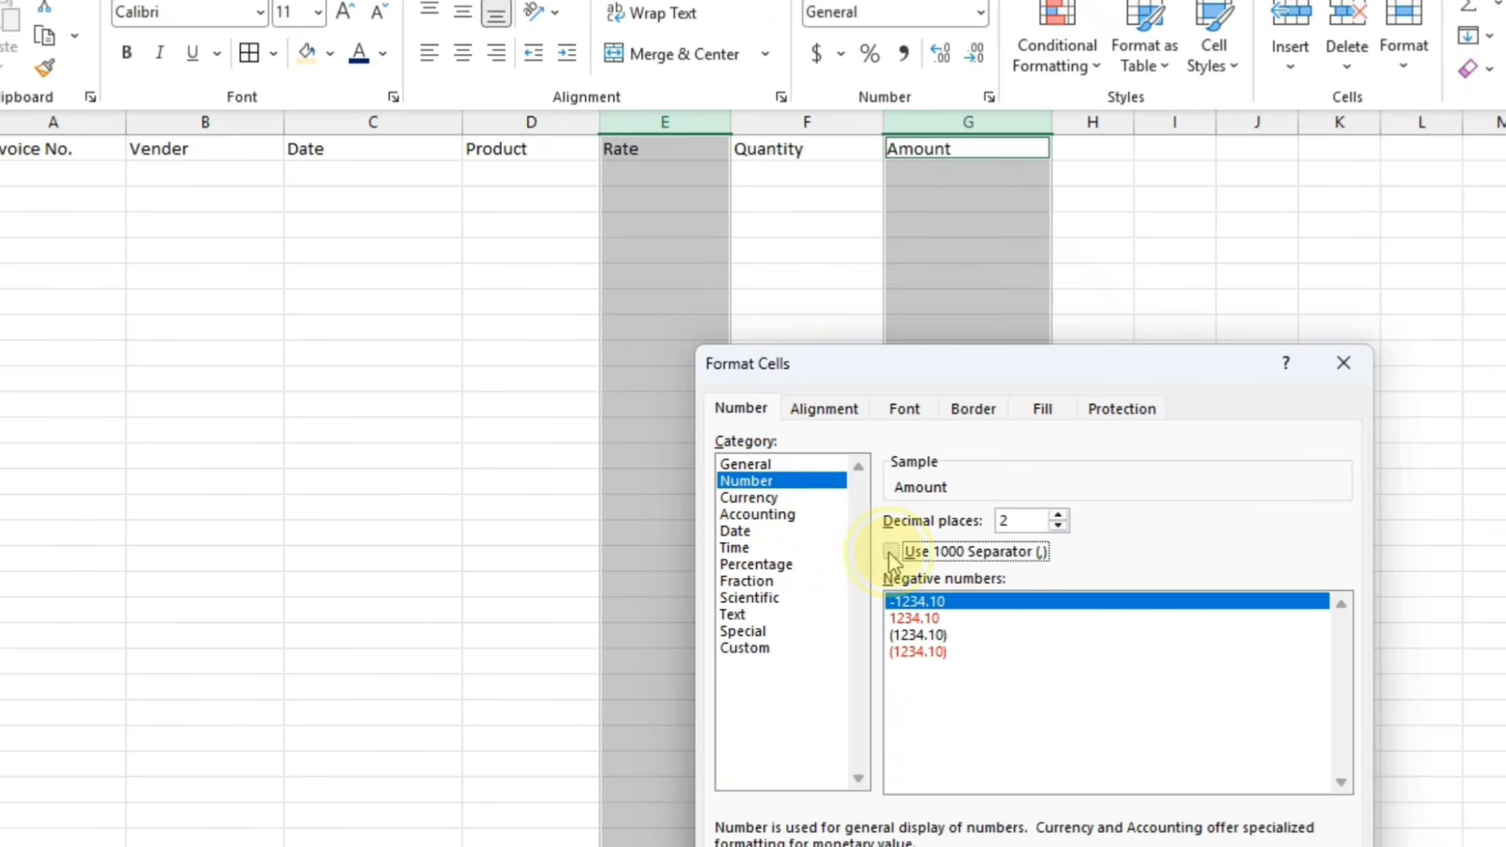
pyautogui.click(1020, 519)
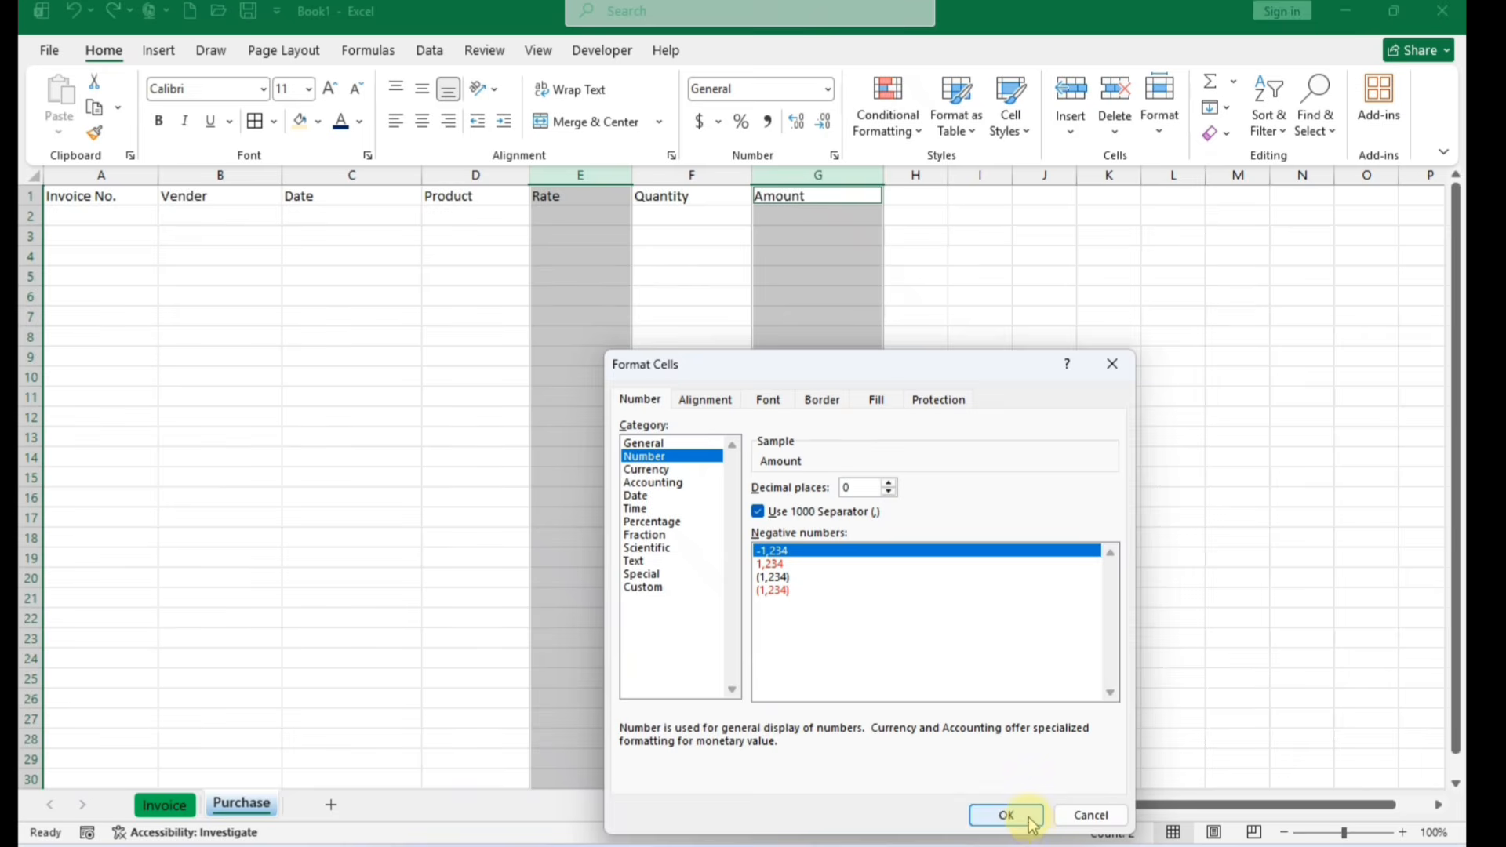
pyautogui.click(1208, 846)
pyautogui.click(814, 519)
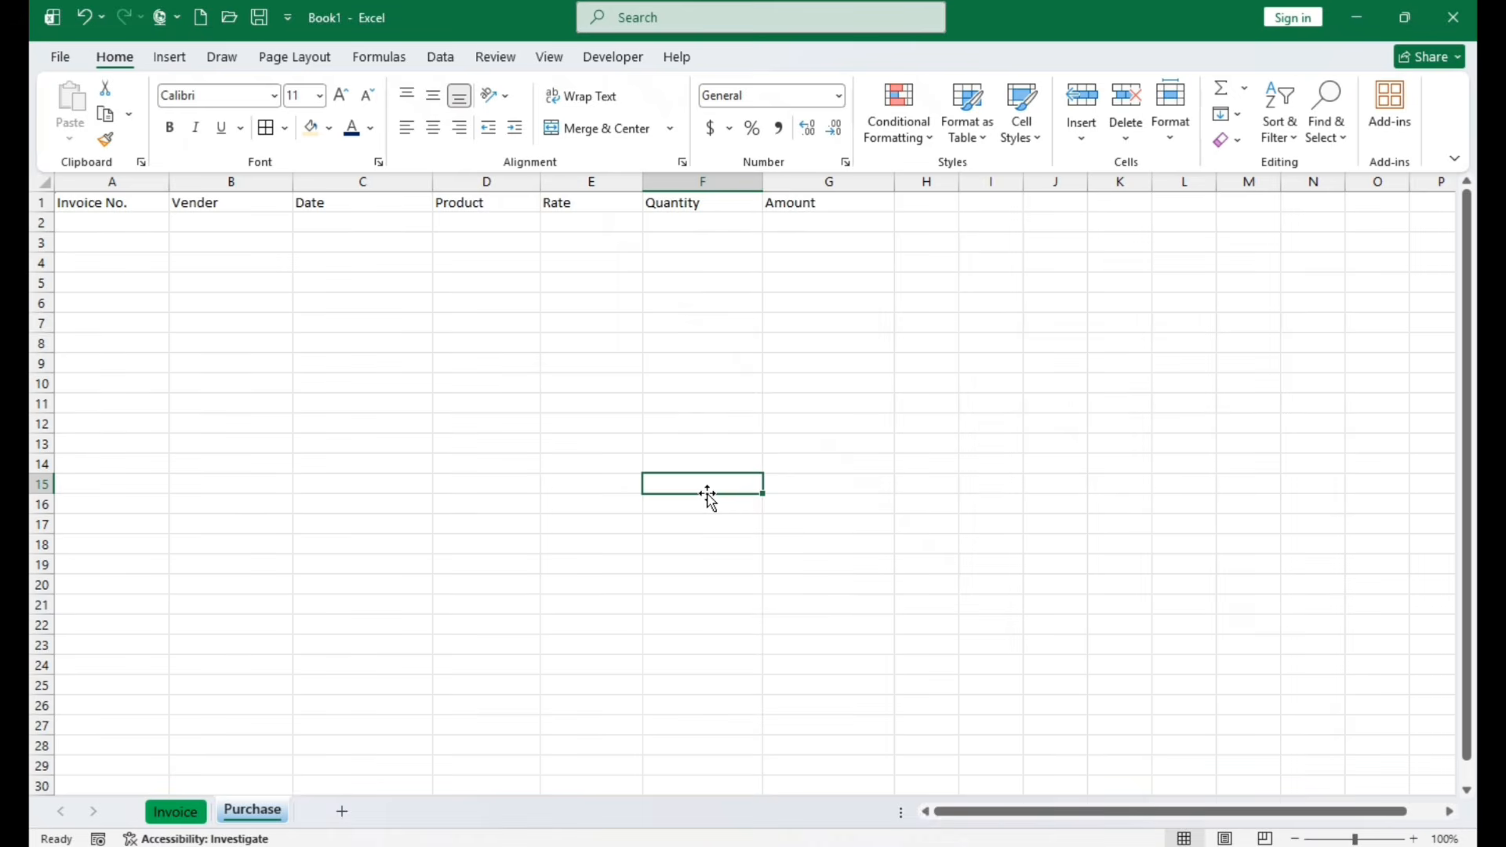
# Center the contents of columns A through G both vertically and horizontally
pyautogui.moveTo(112, 181); pyautogui.dragTo(800, 227)
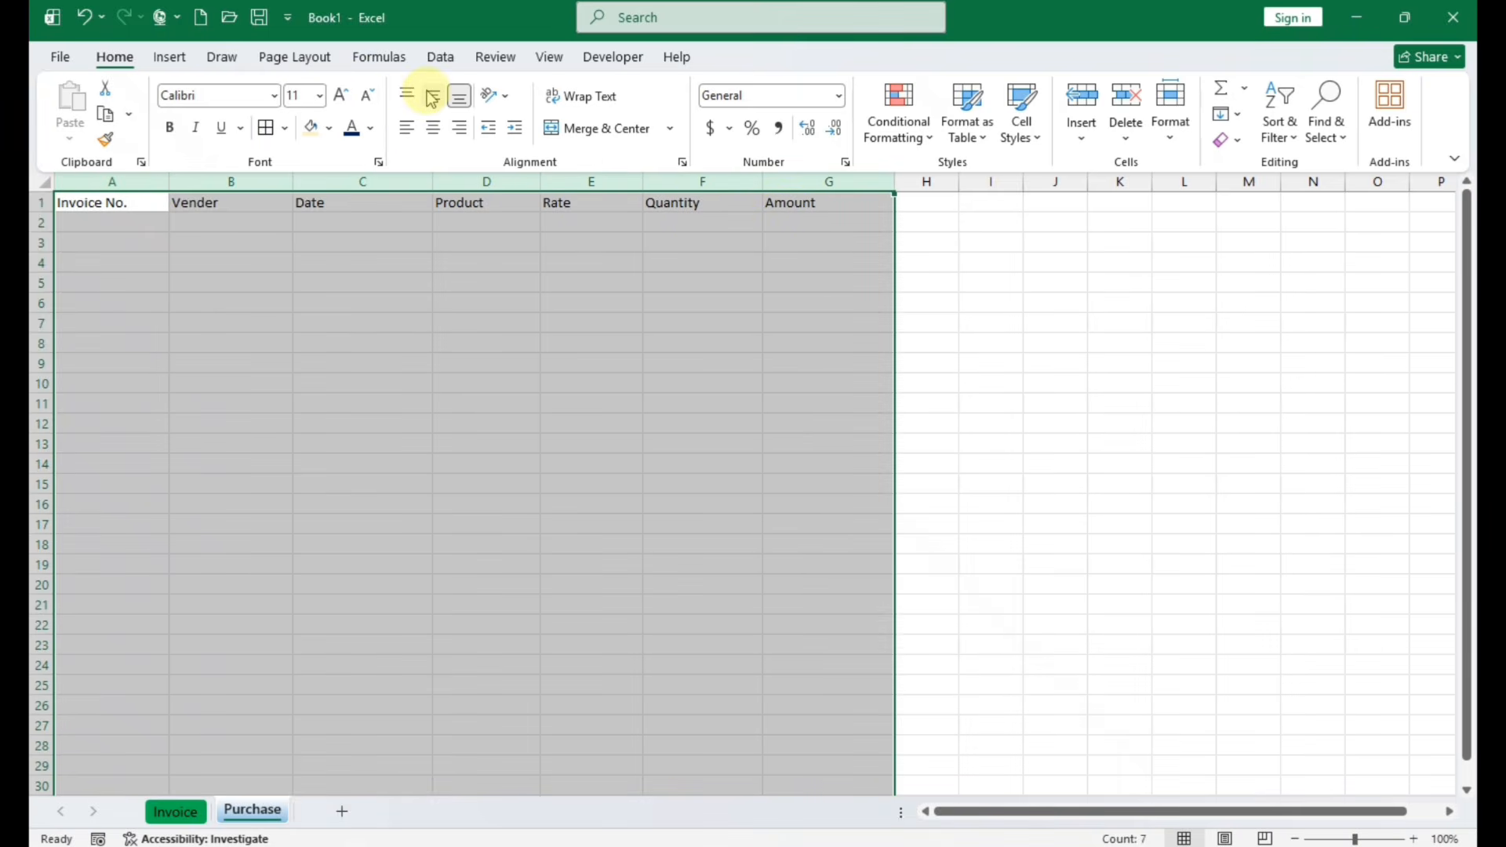
pyautogui.click(433, 96)
pyautogui.click(433, 128)
pyautogui.click(565, 359)
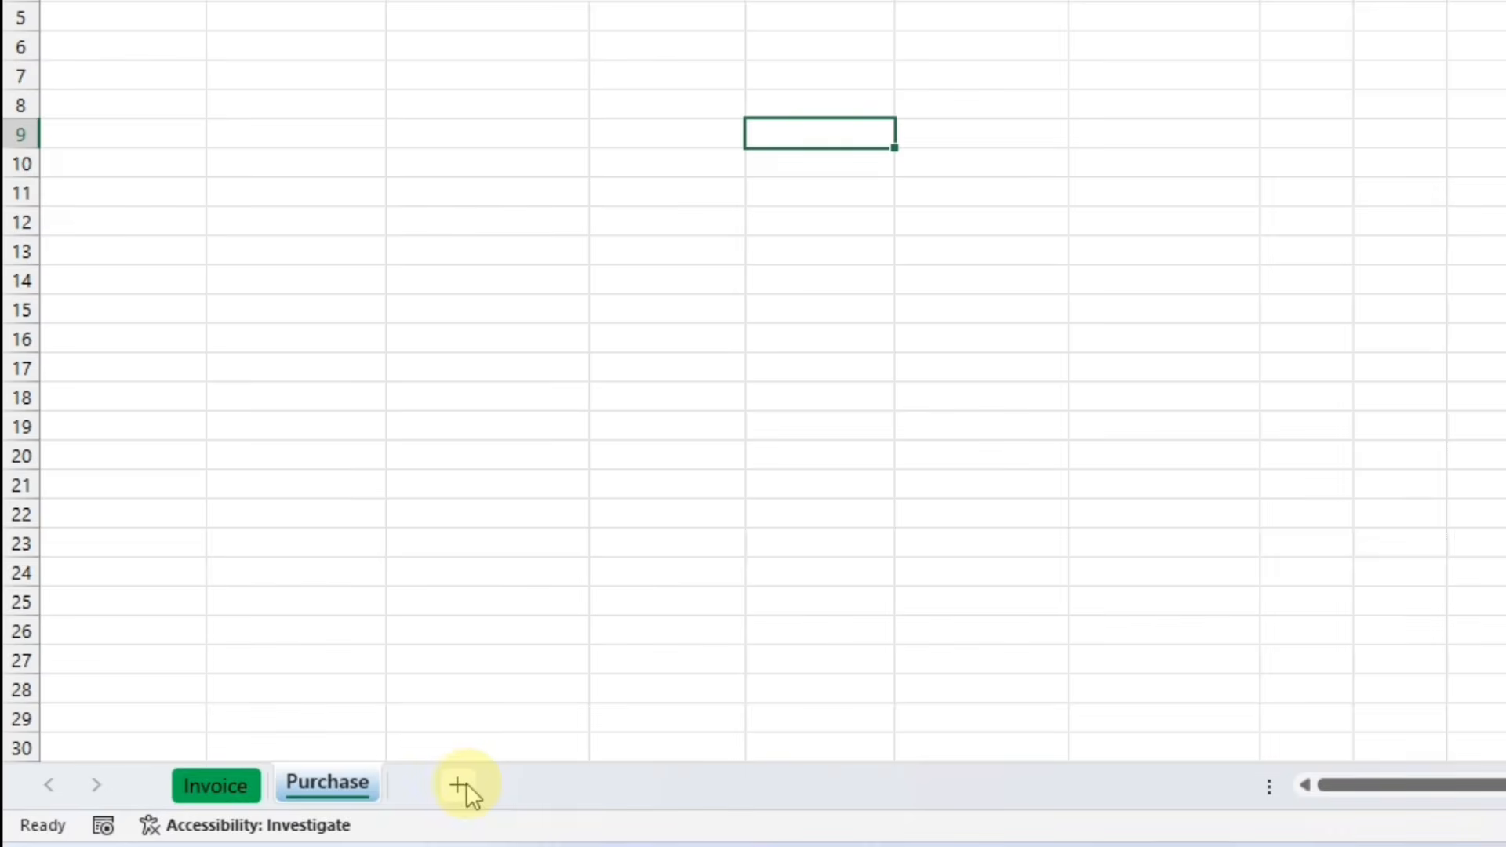
# Add a new worksheet after Purchase and rename it Sales
pyautogui.click(342, 811)
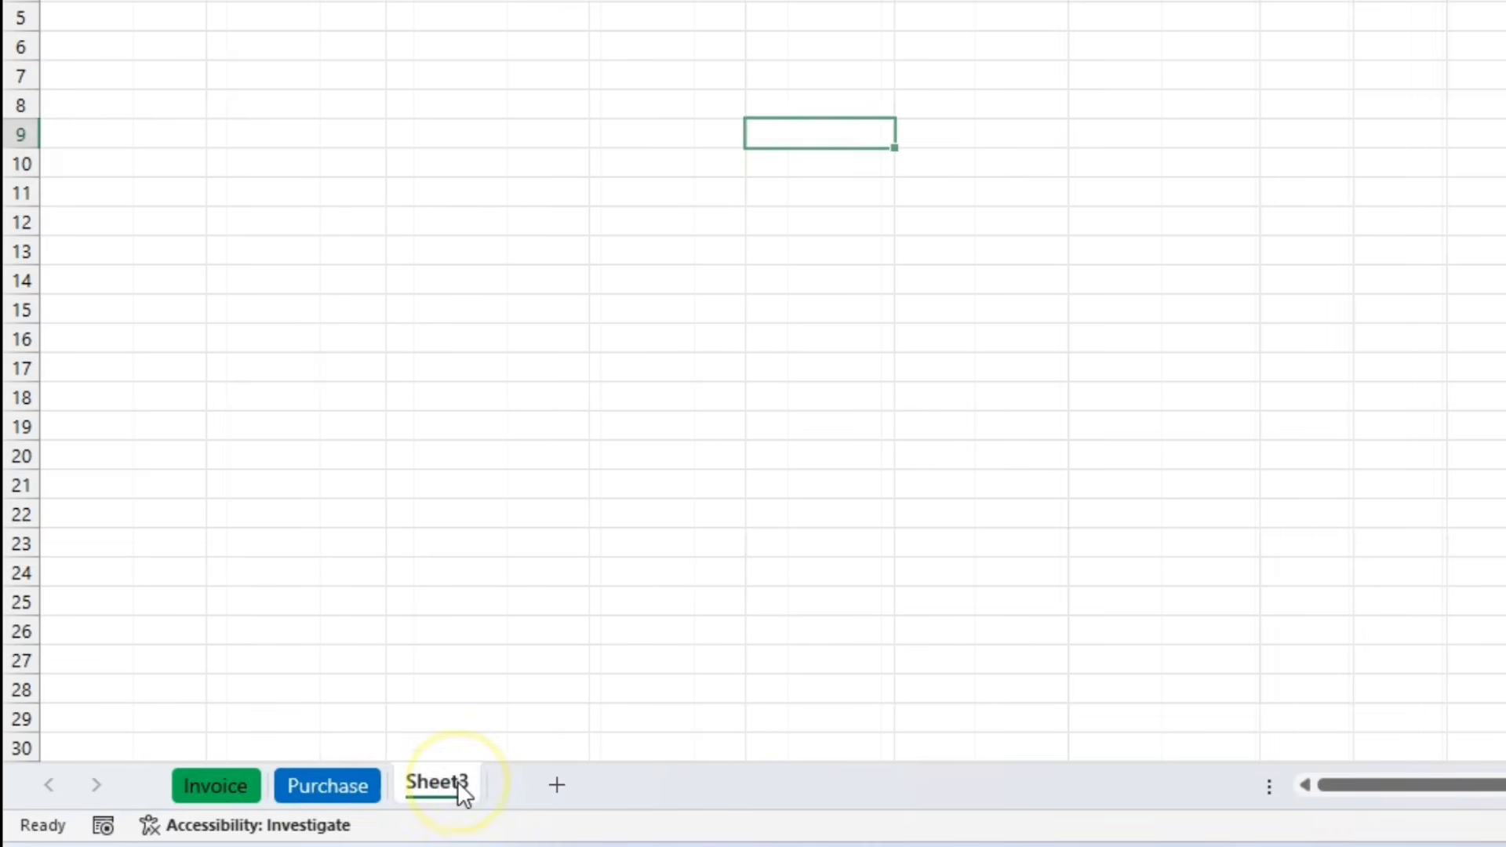
pyautogui.rightClick(459, 782)
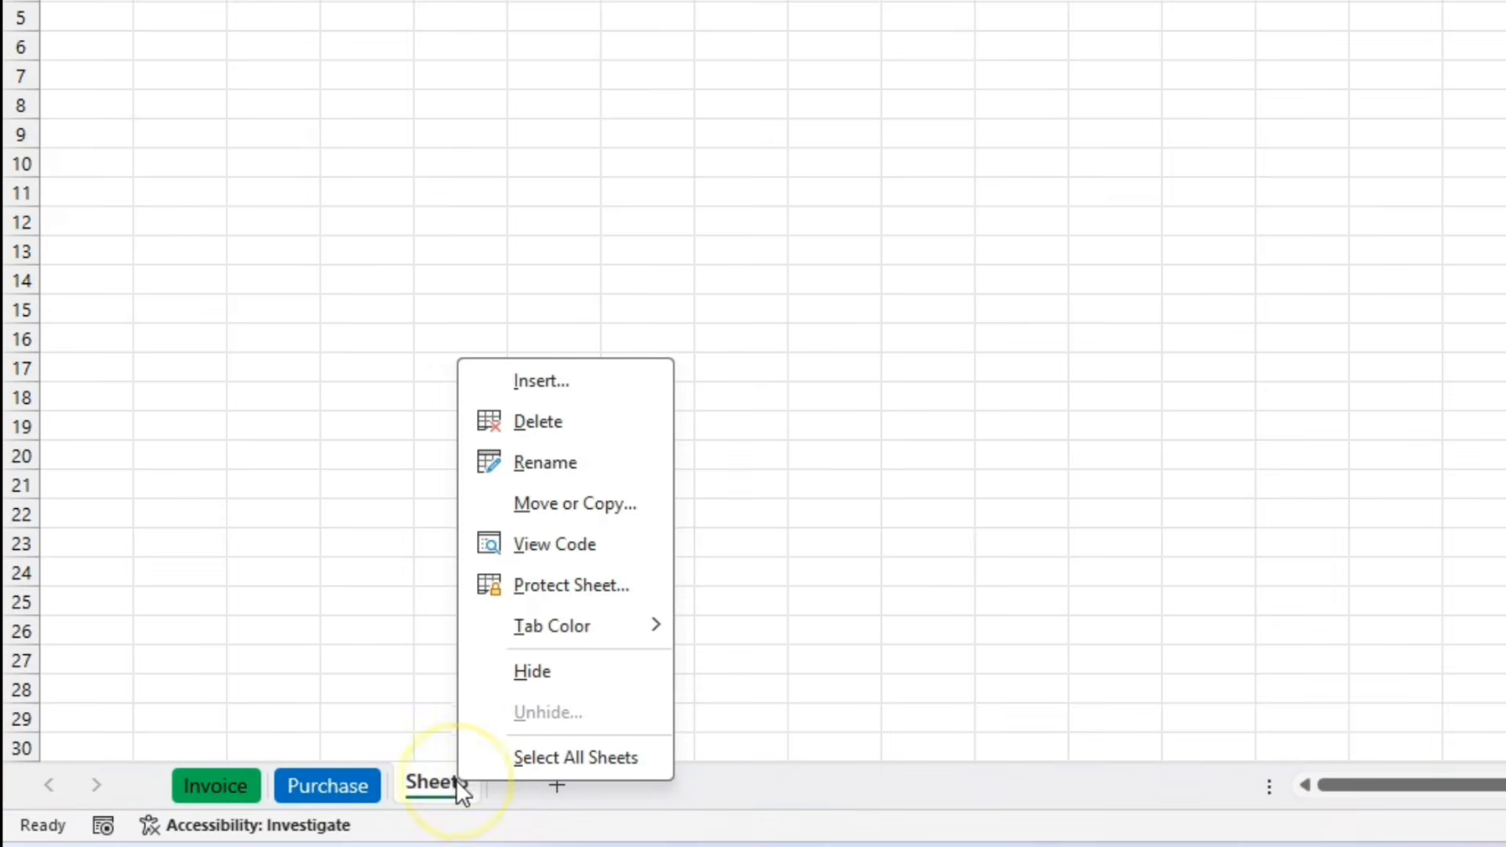
pyautogui.click(548, 473)
pyautogui.write('Sales')
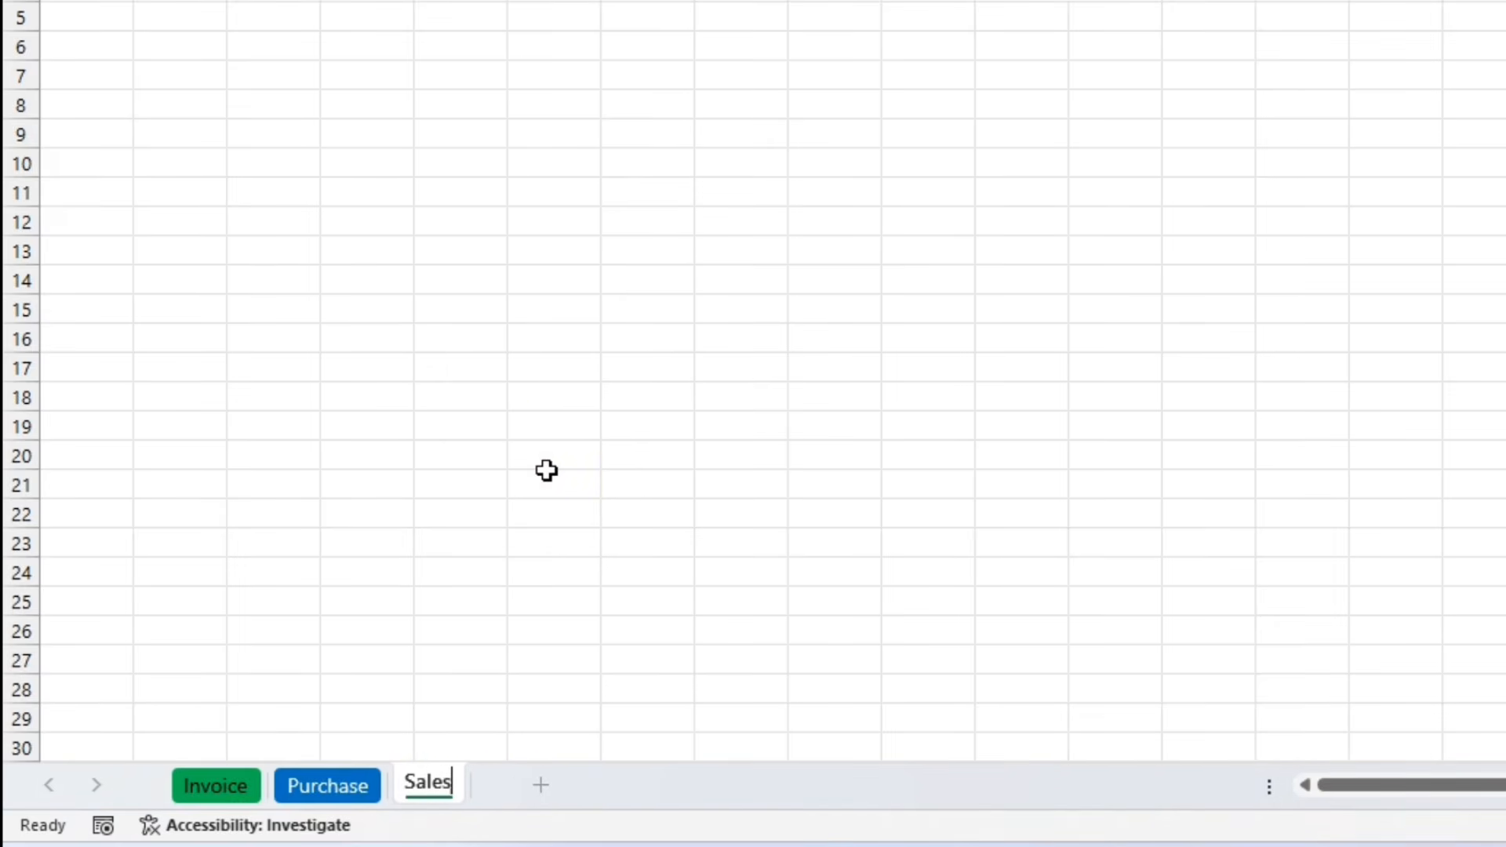
pyautogui.click(546, 479)
# Set the Sales sheet's tab color to standard purple
pyautogui.rightClick(436, 783)
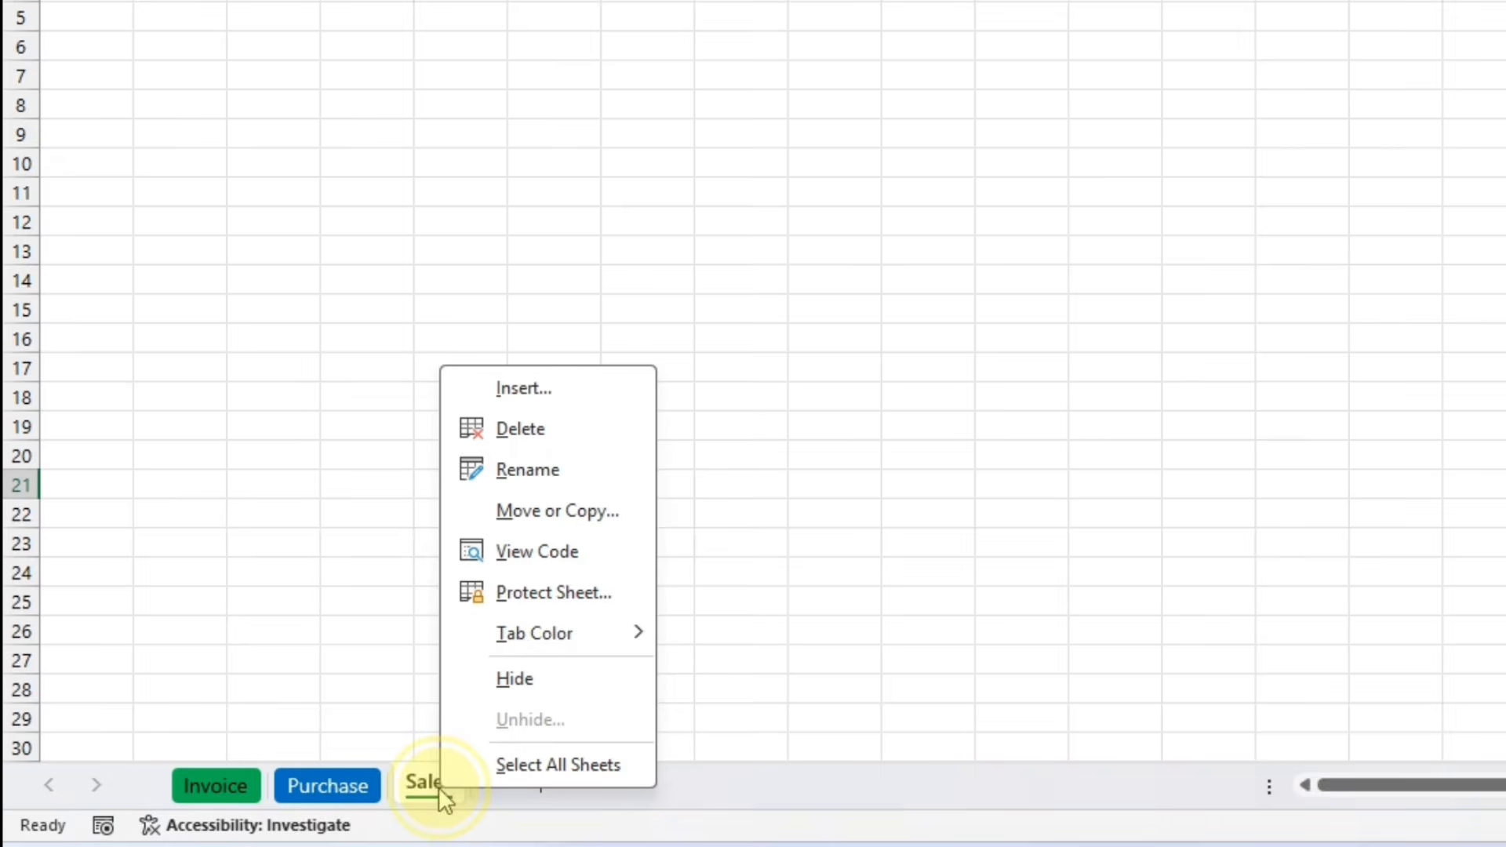
pyautogui.moveTo(538, 634)
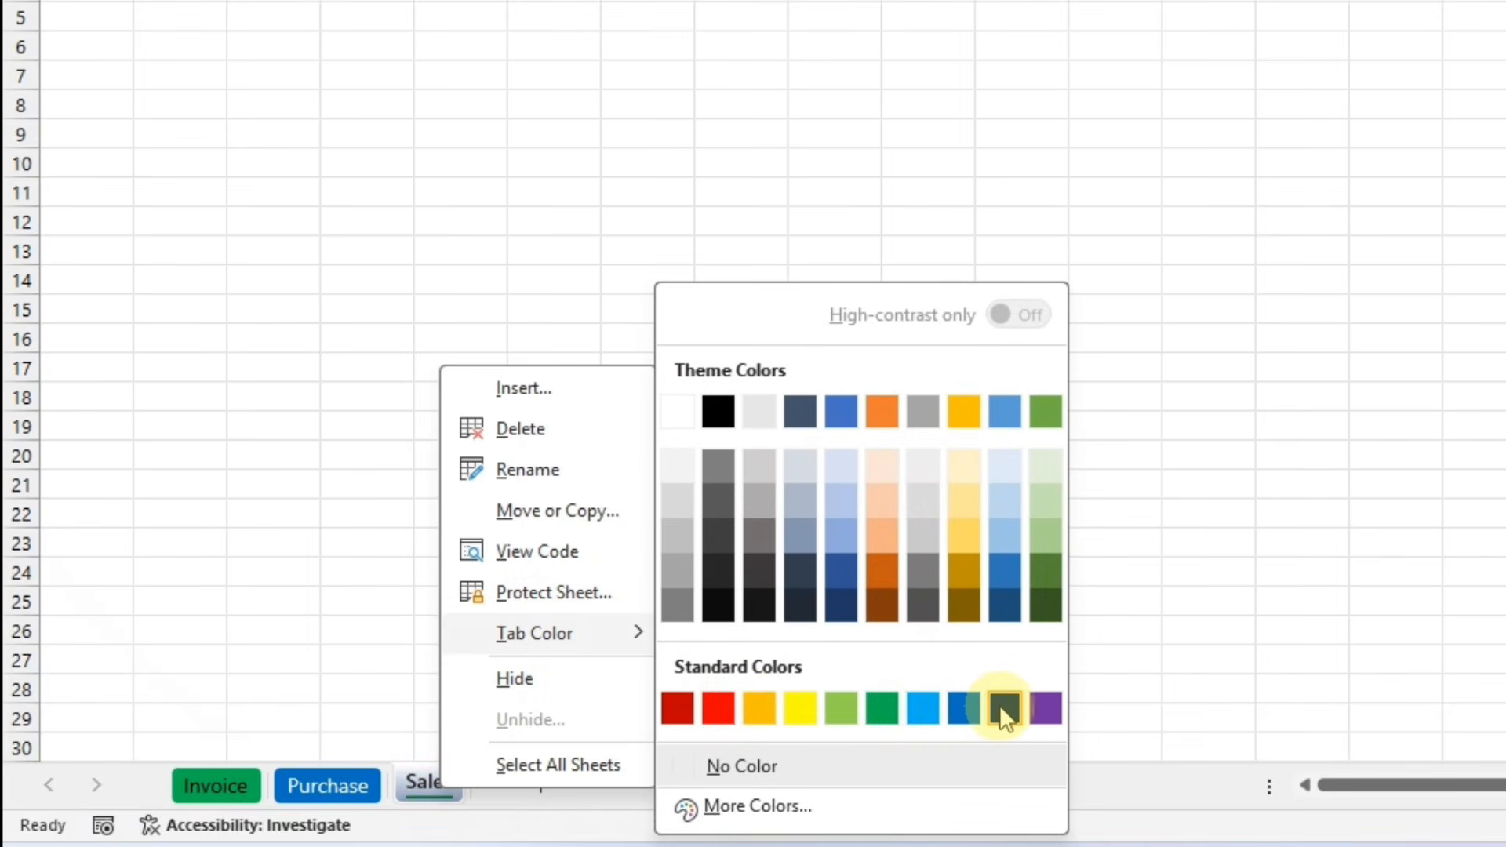
pyautogui.click(1037, 710)
pyautogui.click(639, 585)
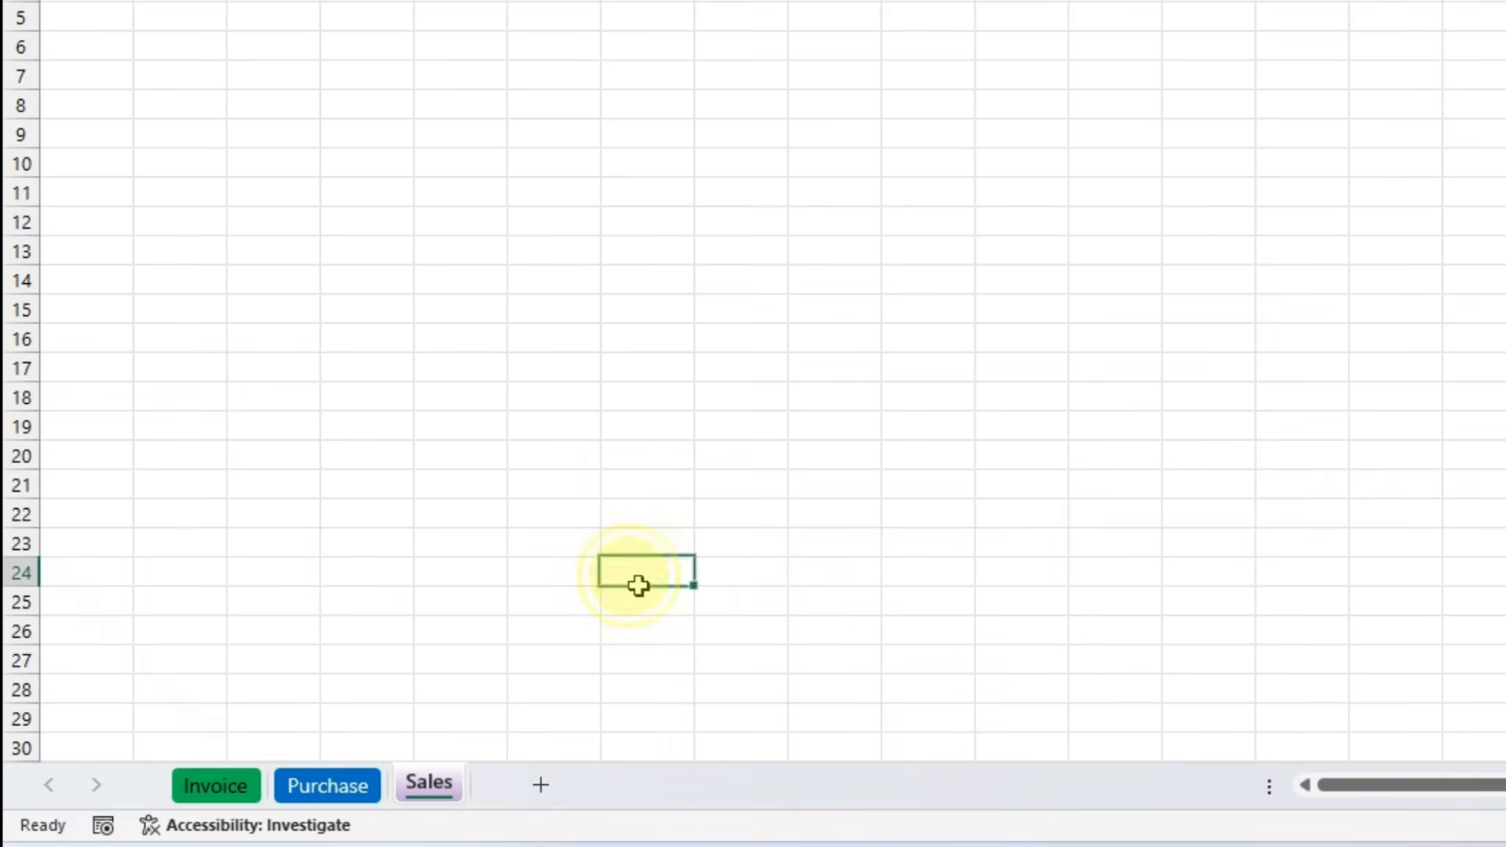
pyautogui.click(435, 610)
pyautogui.click(259, 812)
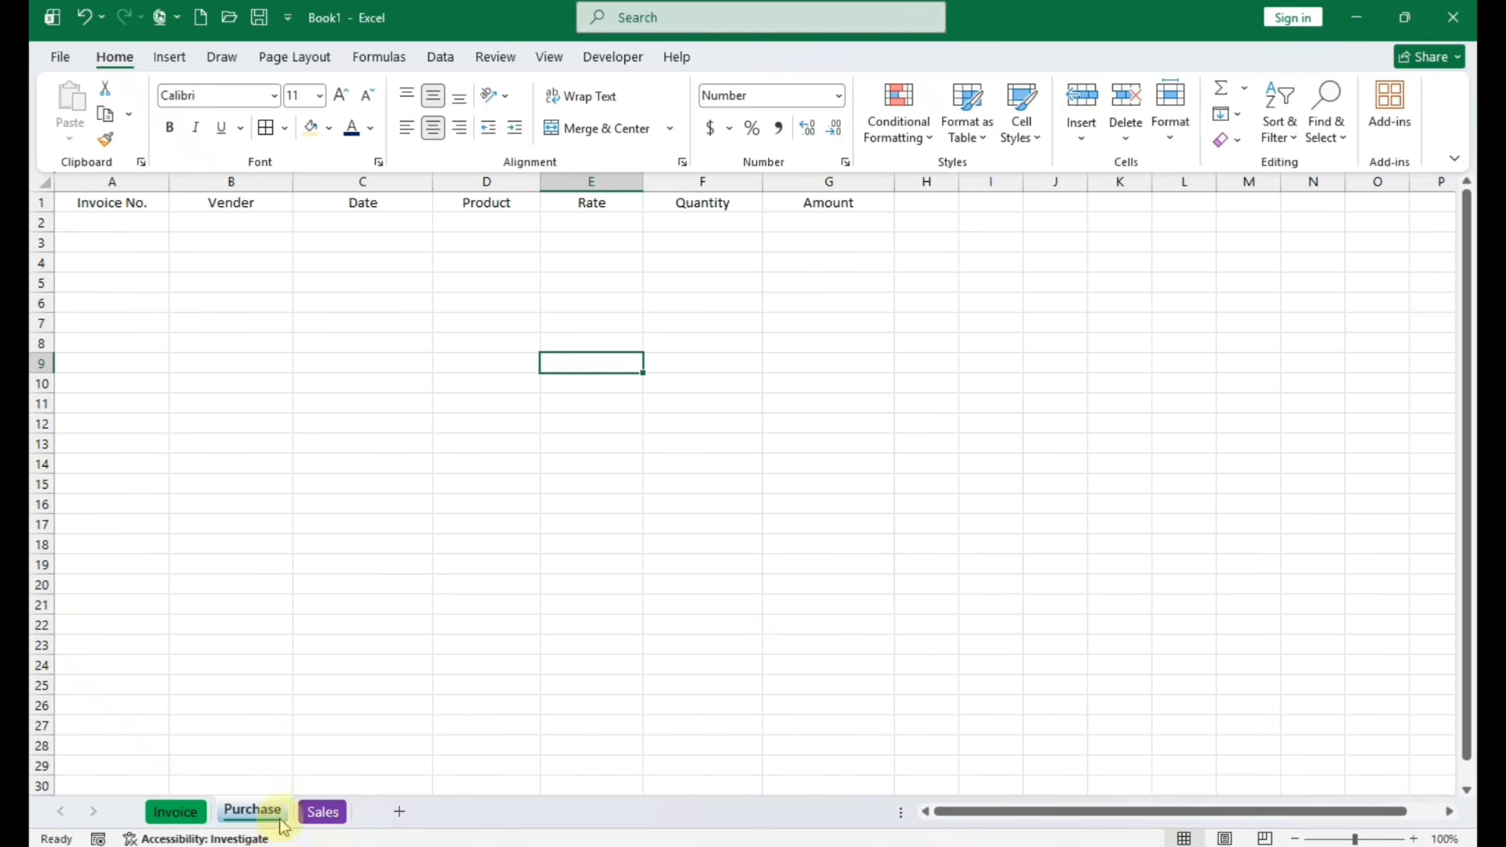
pyautogui.click(318, 811)
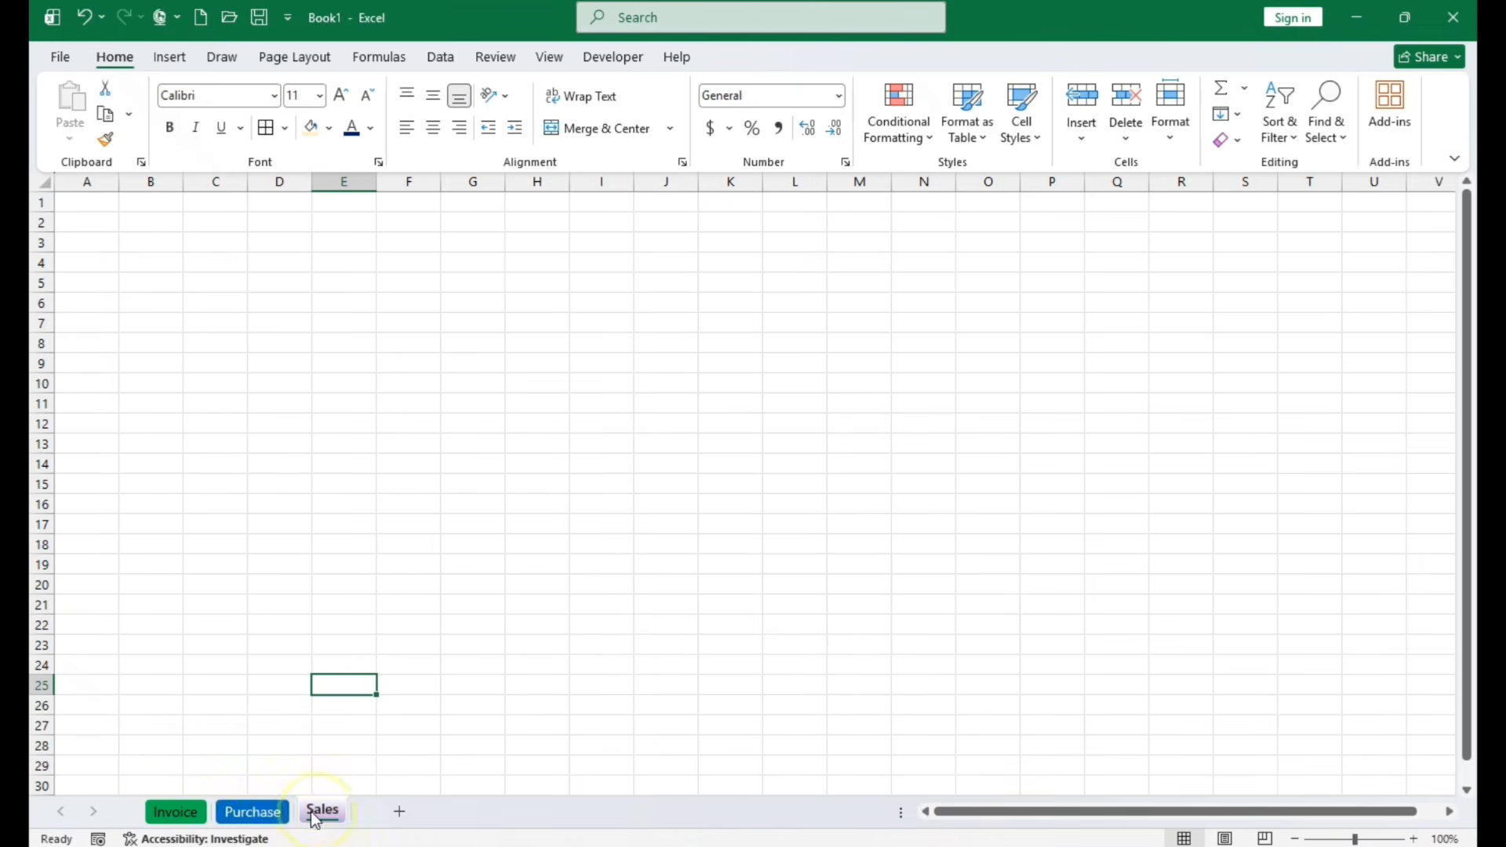
# Copy the form's field labels from Invoice No. to Amount (G5:G11) on the Invoice sheet
pyautogui.click(178, 812)
pyautogui.click(480, 541)
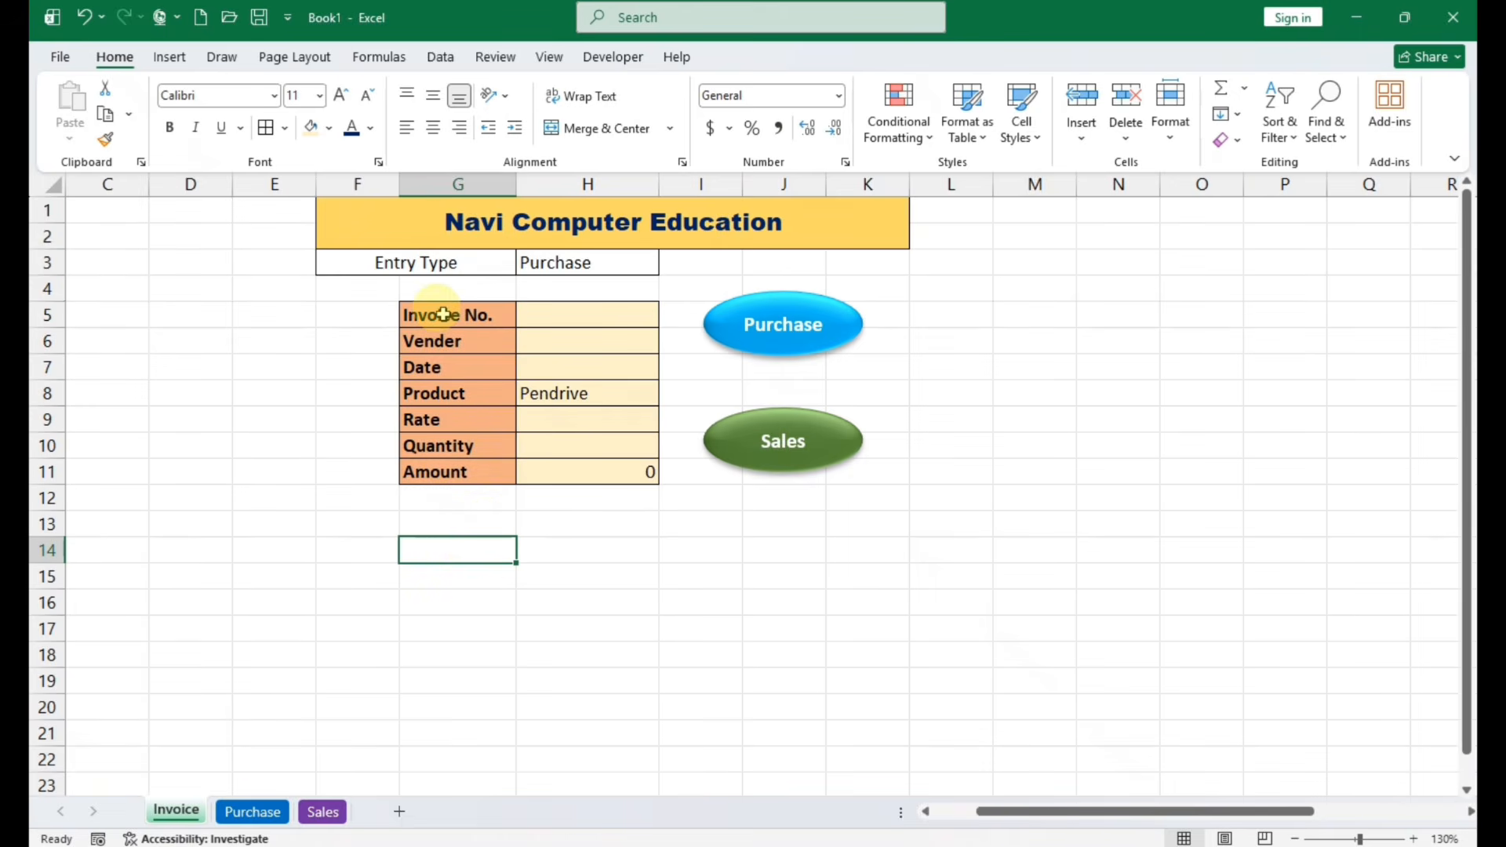
pyautogui.moveTo(437, 312); pyautogui.dragTo(437, 473)
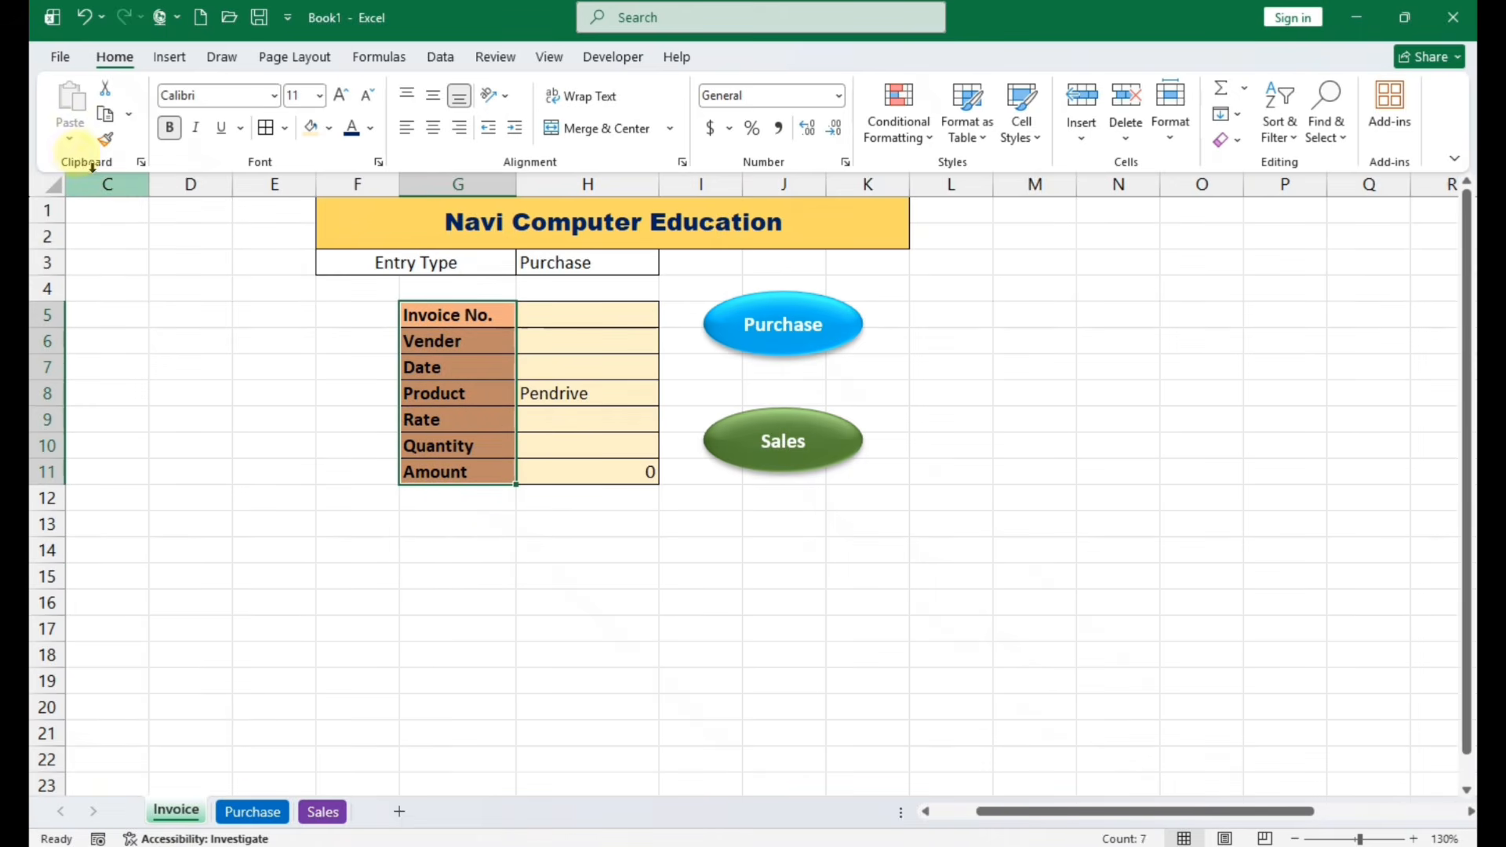
pyautogui.click(105, 115)
# Paste the copied labels into the Sales sheet from cell A1 as transposed values using Paste Special
pyautogui.click(332, 816)
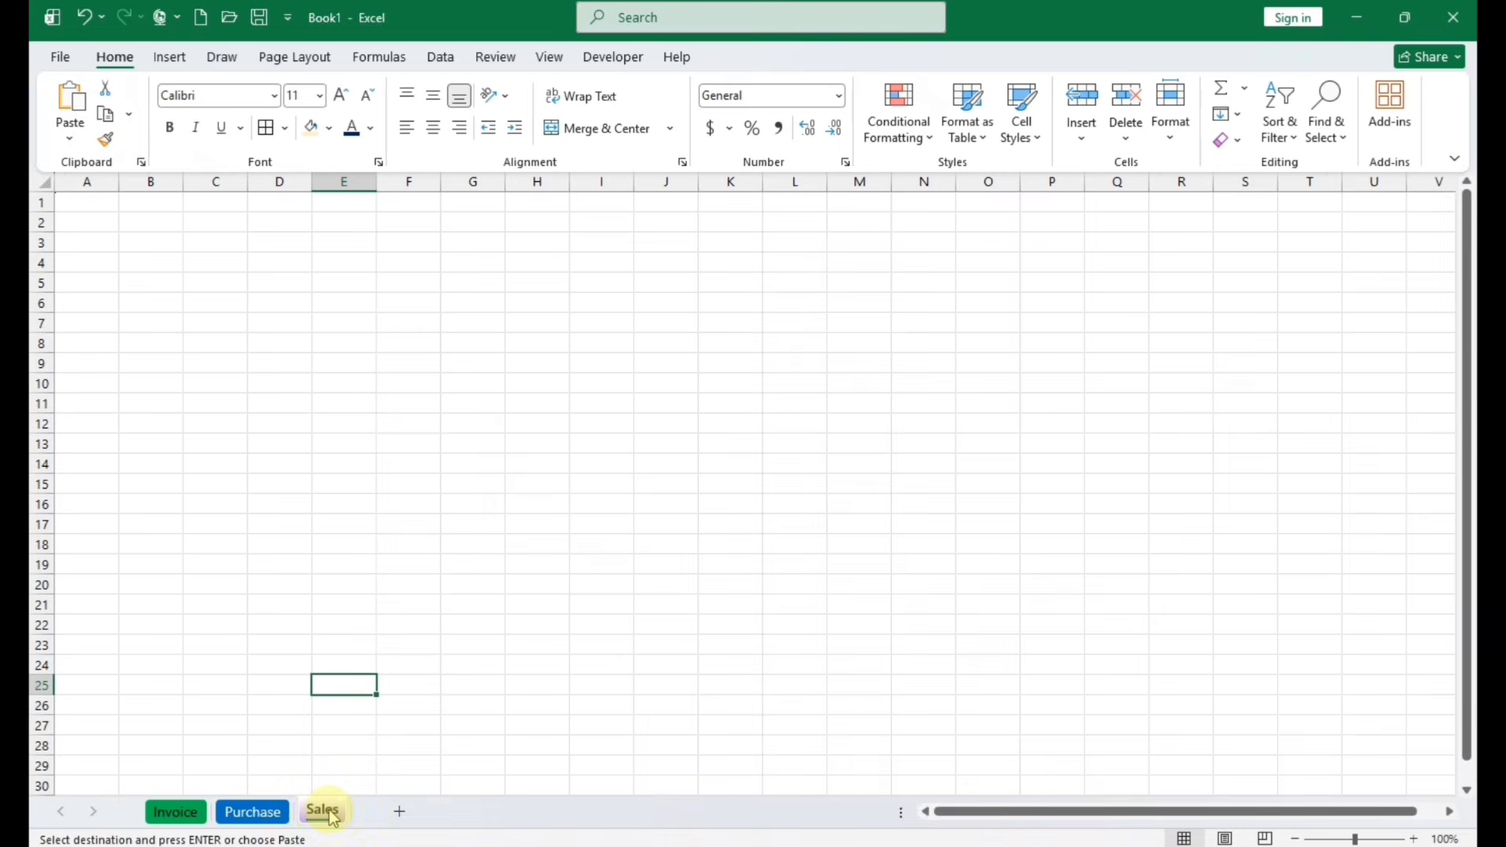
pyautogui.click(93, 202)
pyautogui.click(82, 142)
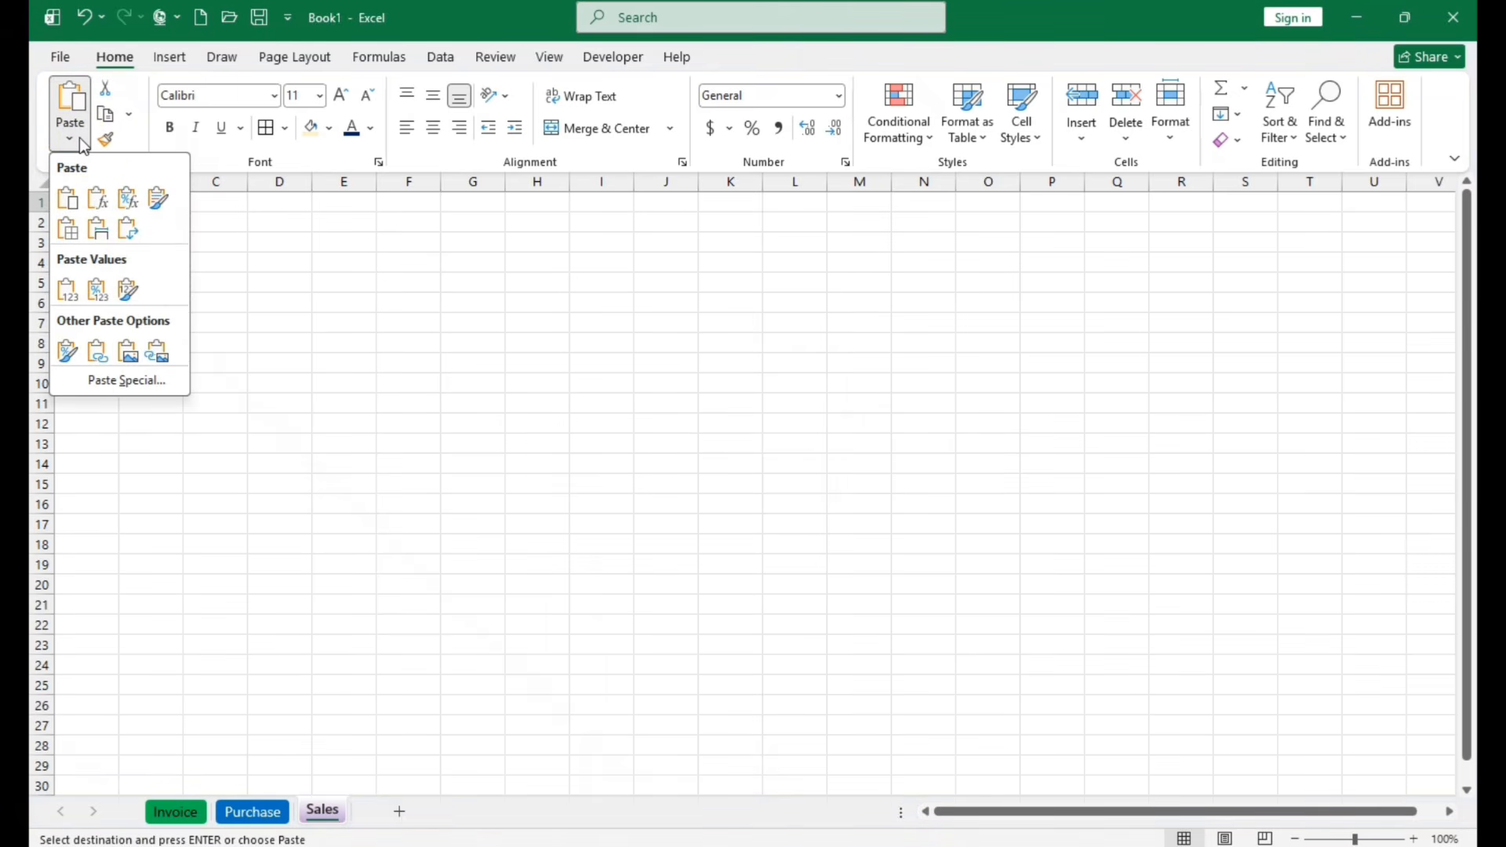
pyautogui.click(110, 382)
pyautogui.click(296, 357)
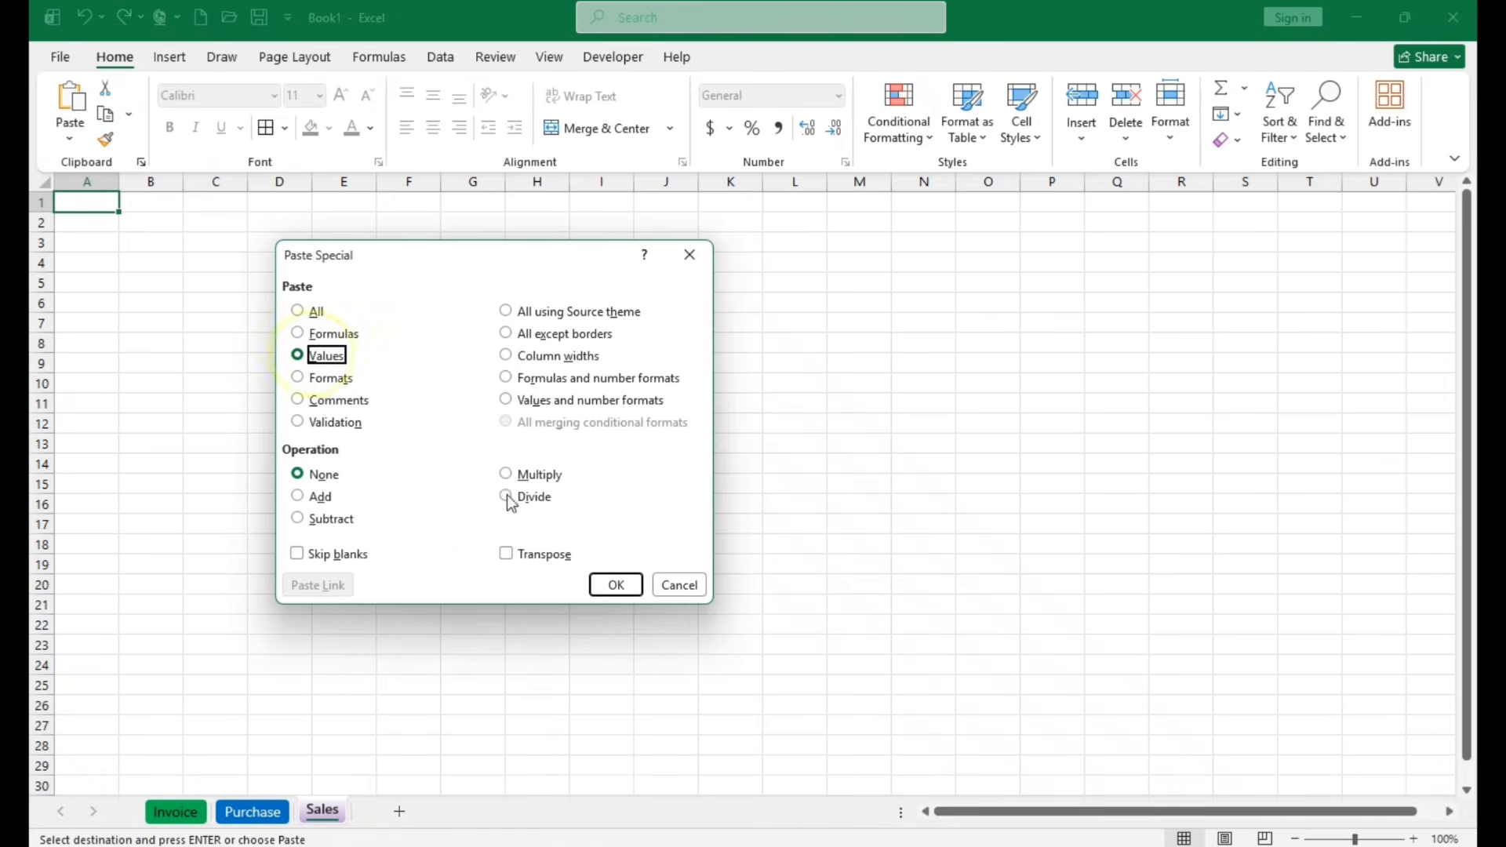
pyautogui.click(510, 554)
pyautogui.click(616, 584)
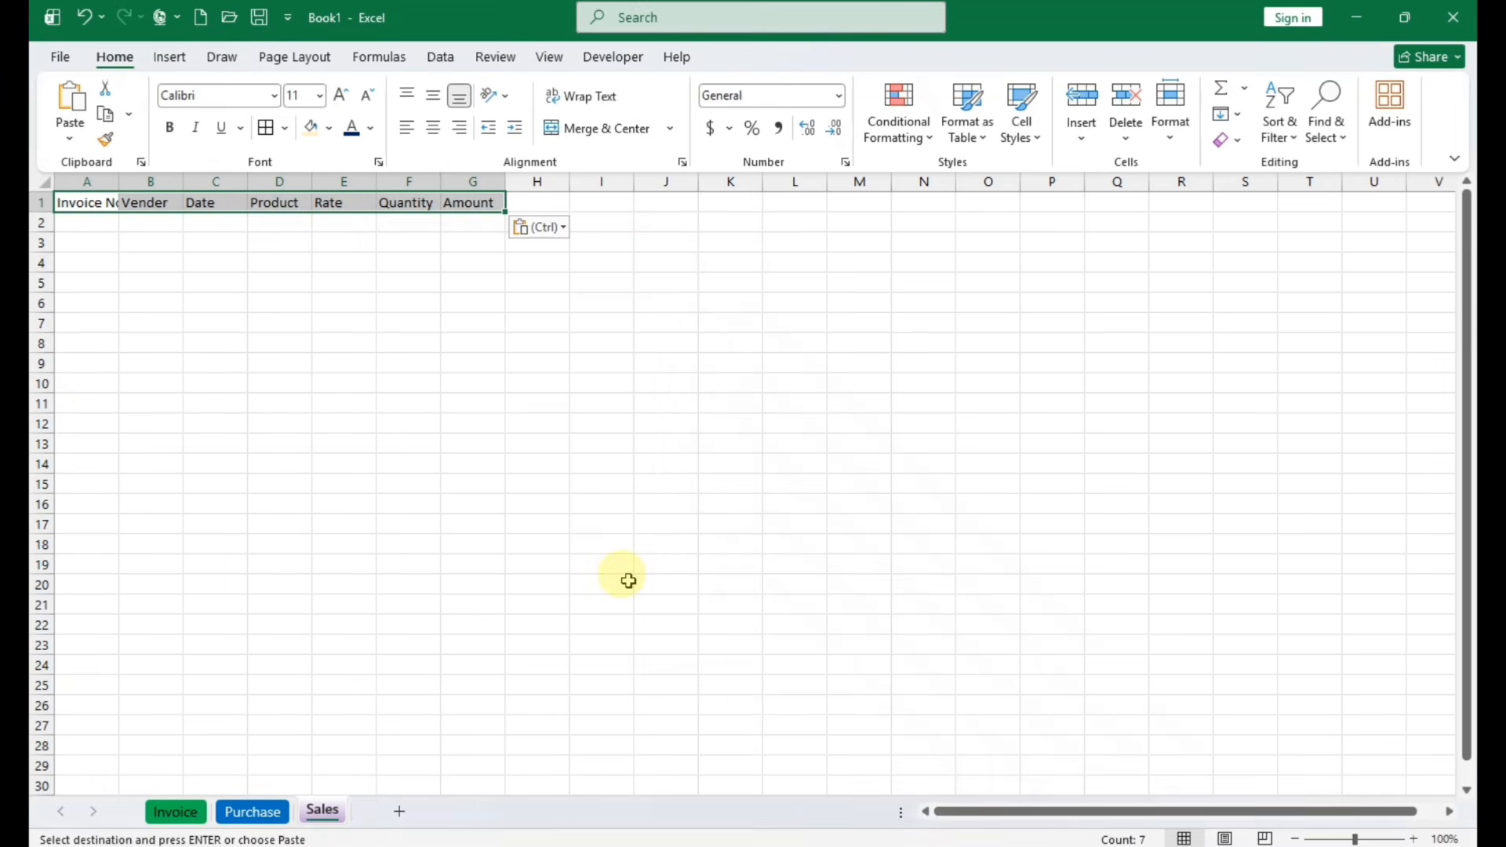
# Widen columns A through G equally and center their contents both horizontally and vertically
pyautogui.click(93, 183)
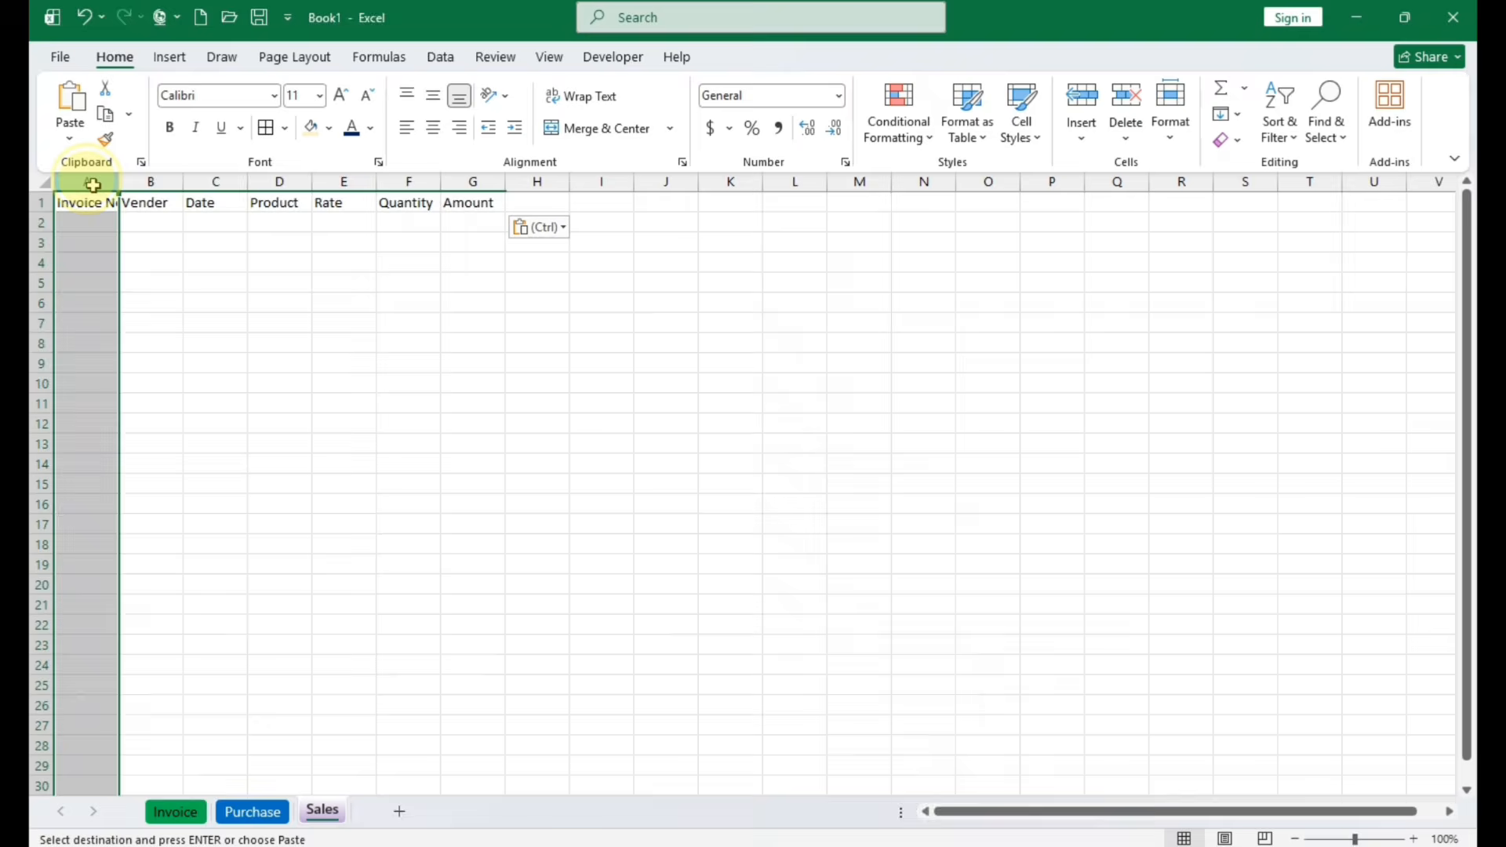
pyautogui.moveTo(89, 180); pyautogui.dragTo(494, 182)
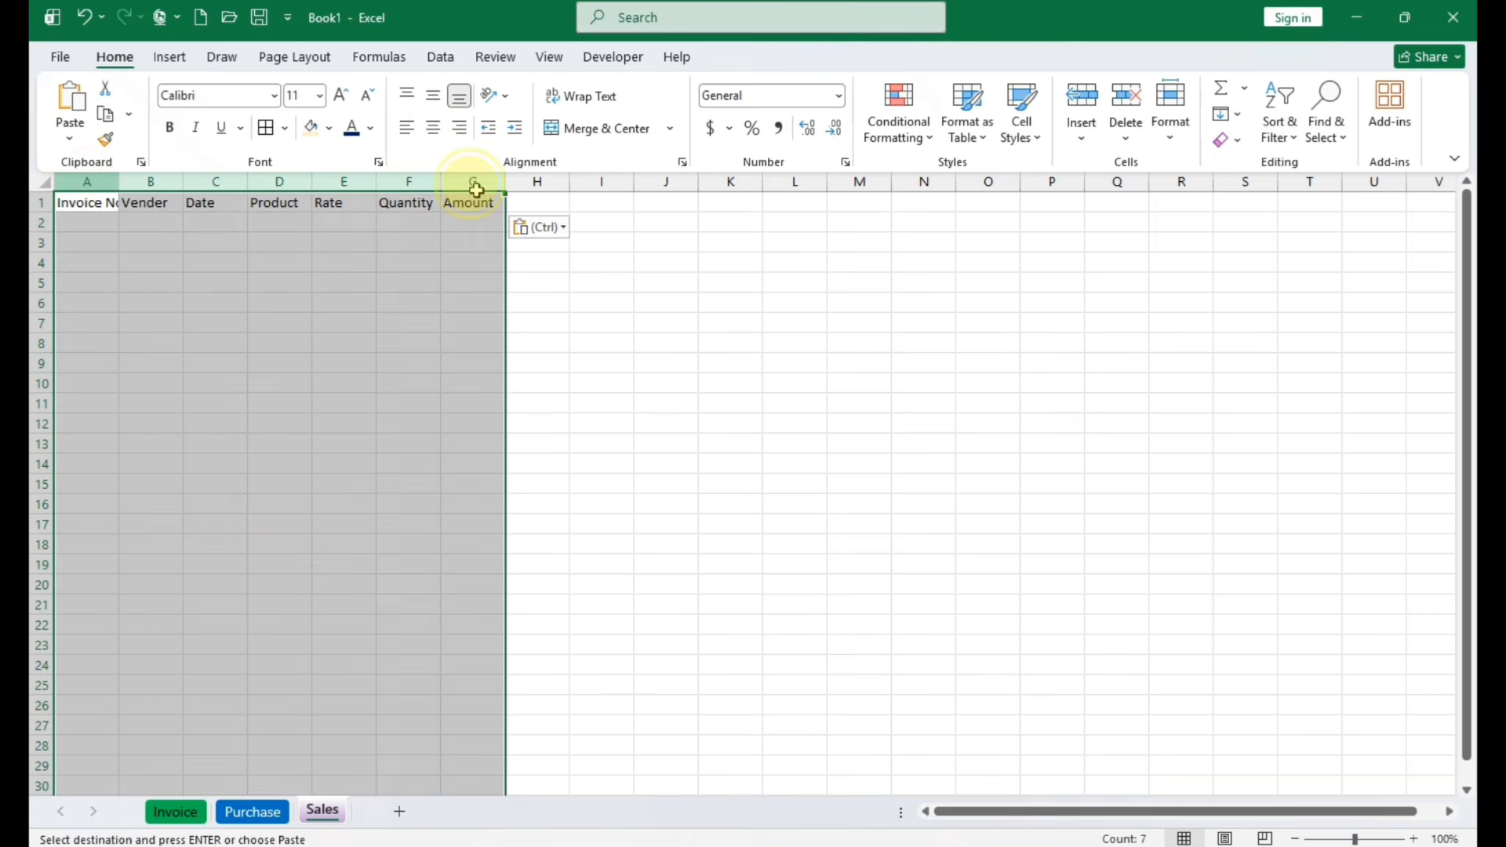
pyautogui.moveTo(244, 182); pyautogui.dragTo(298, 182)
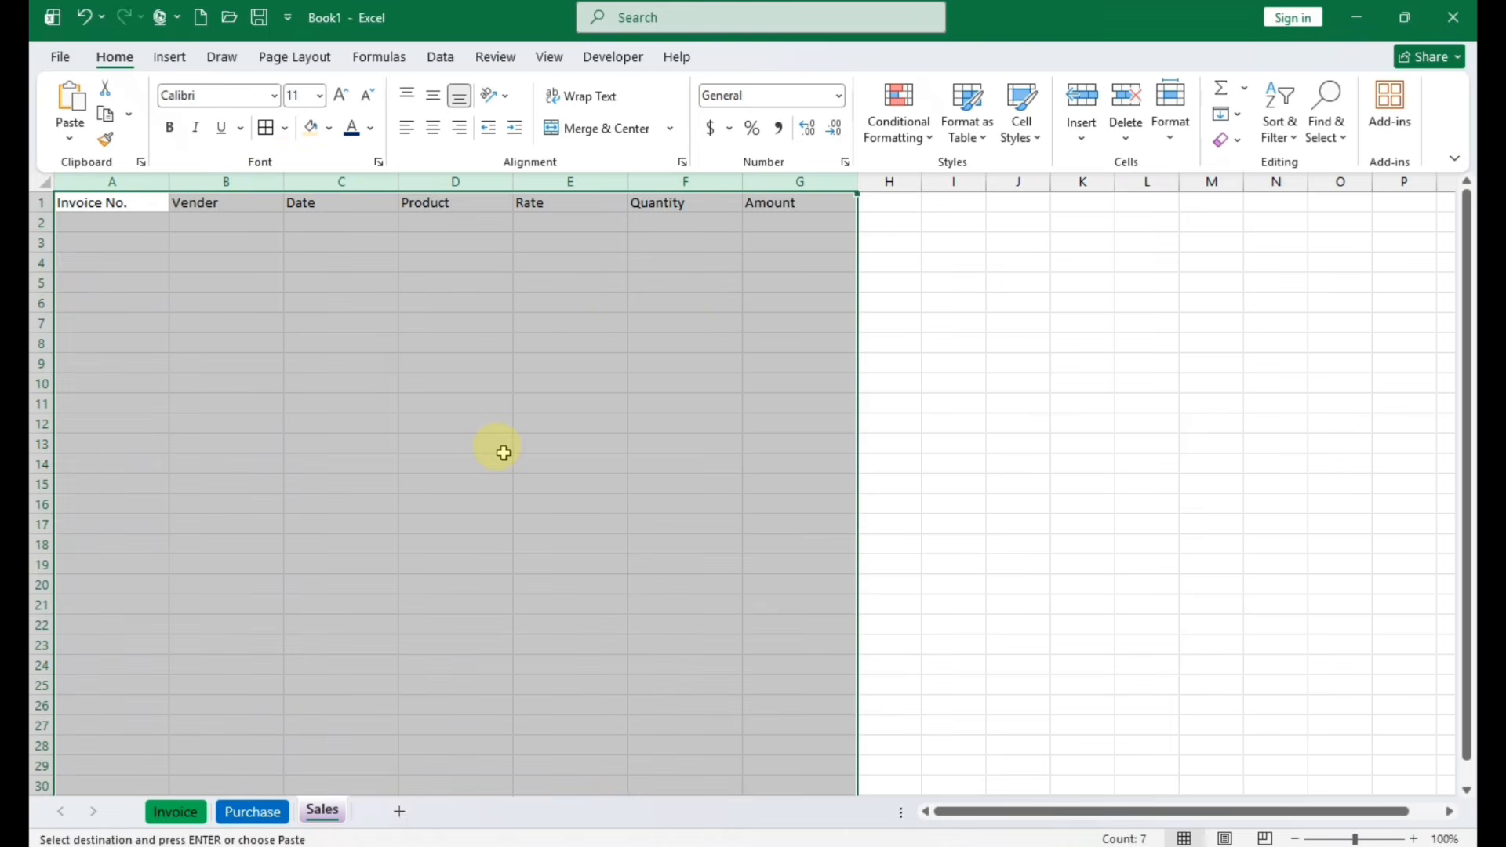
pyautogui.click(434, 128)
pyautogui.click(433, 95)
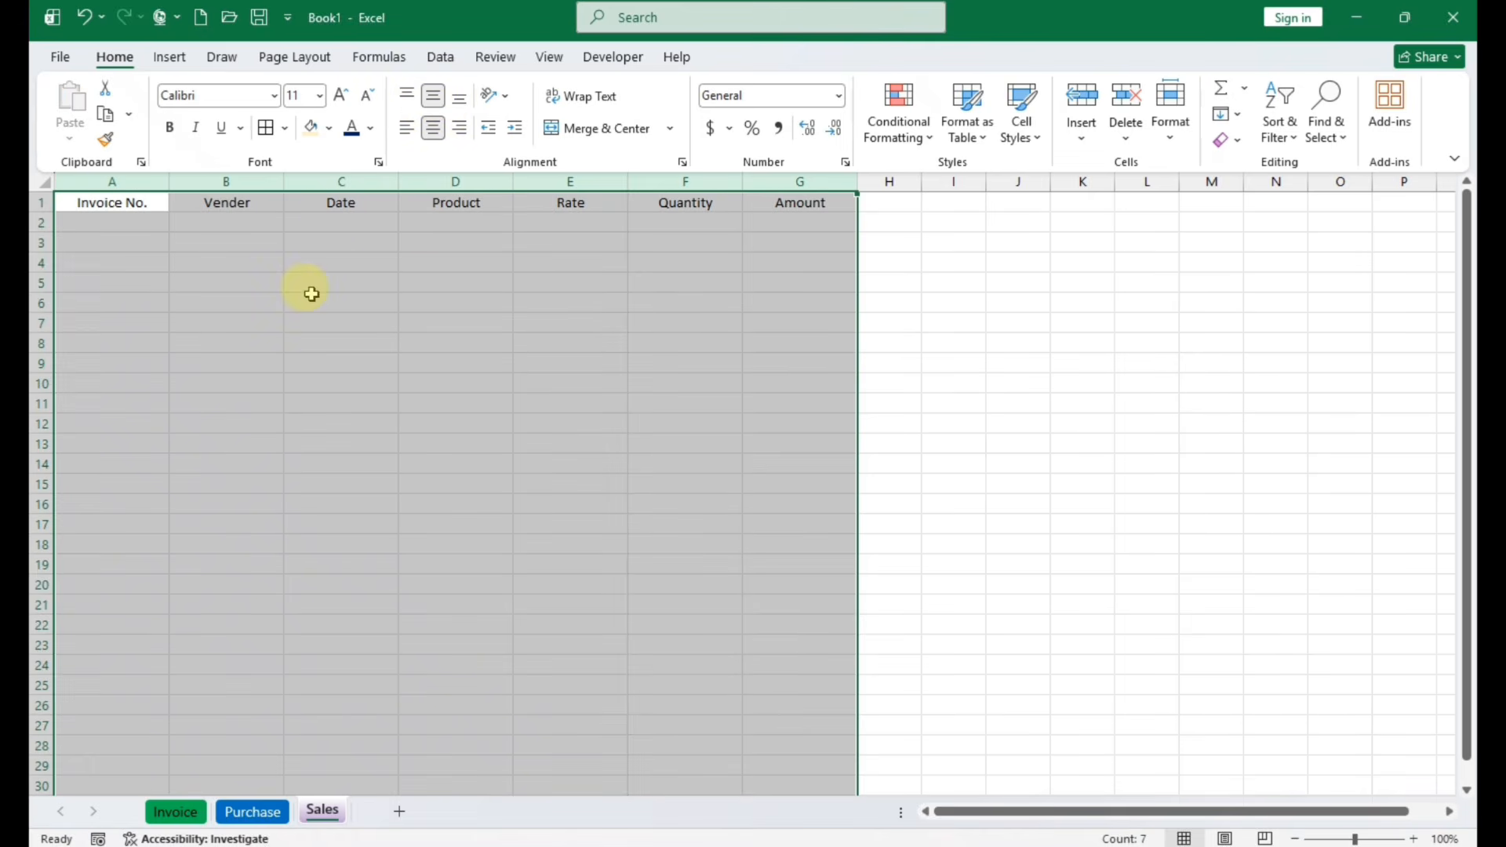
pyautogui.click(191, 304)
# Replace the Vender heading in cell B1 of the Sales sheet with Customer
pyautogui.click(229, 202)
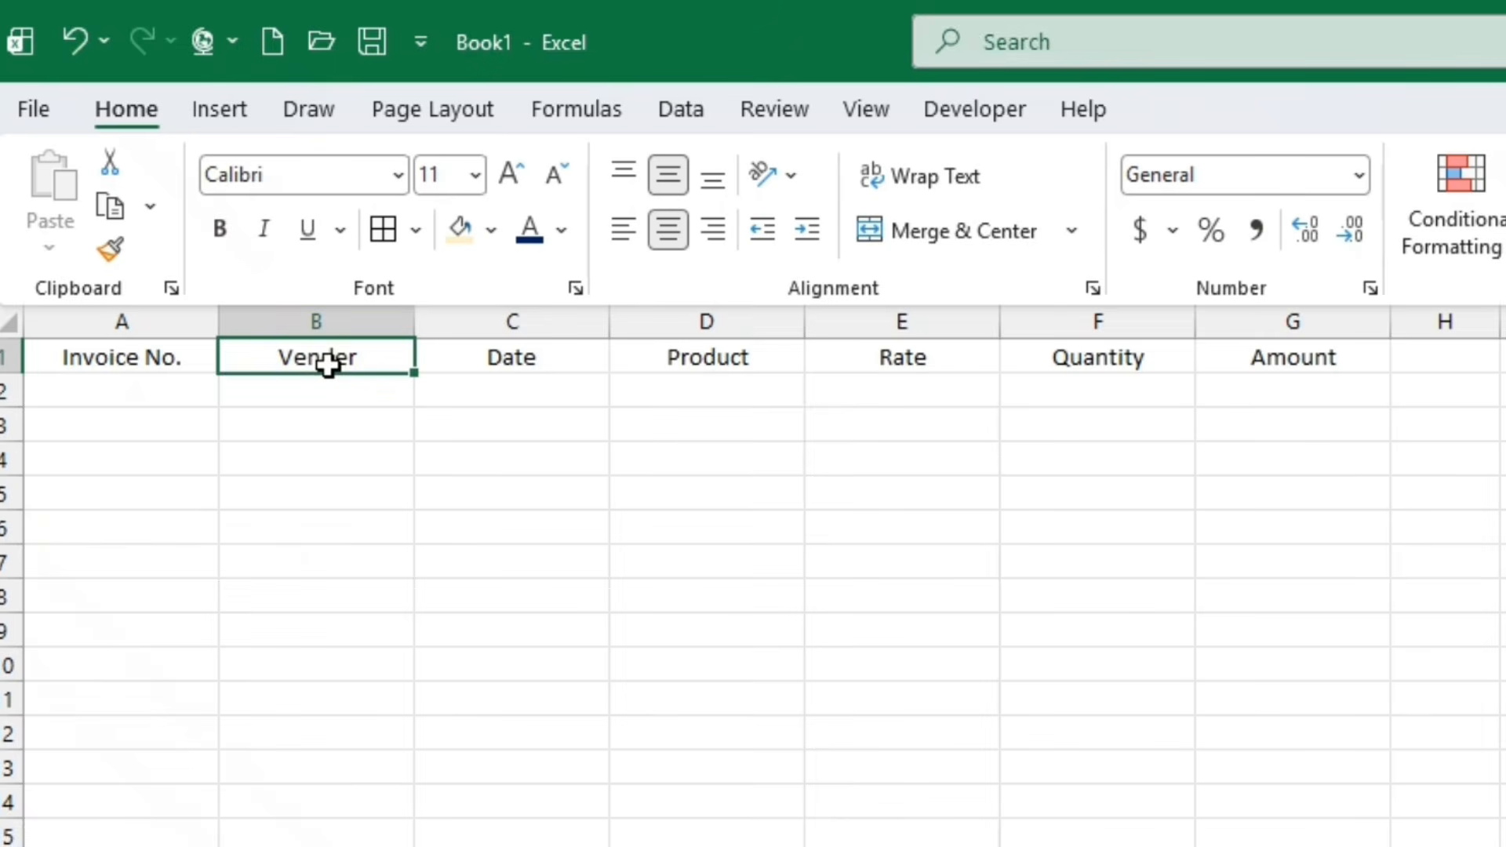
pyautogui.write('Custo')
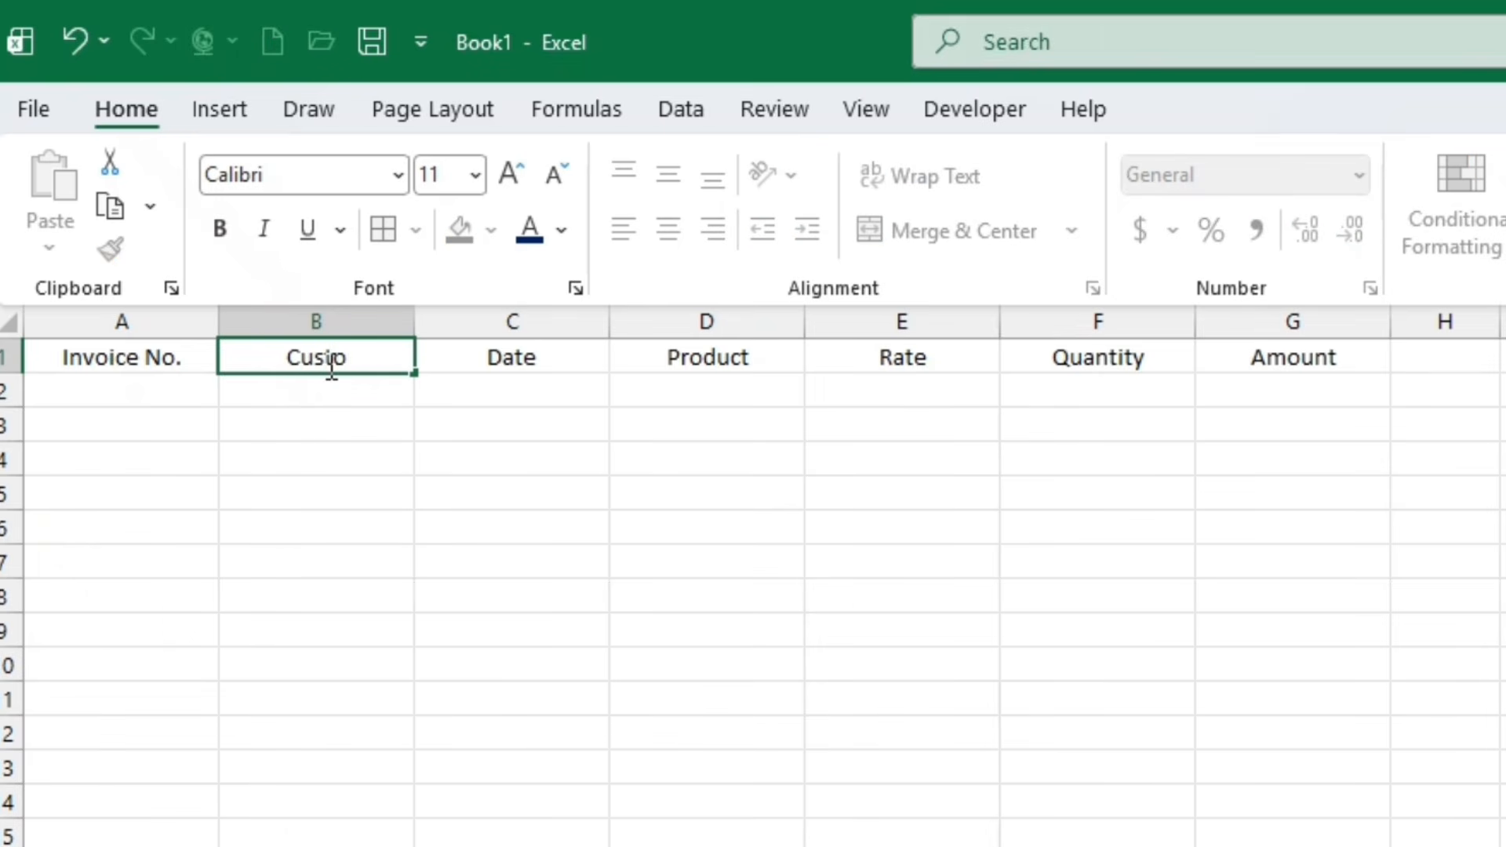
pyautogui.write('mer')
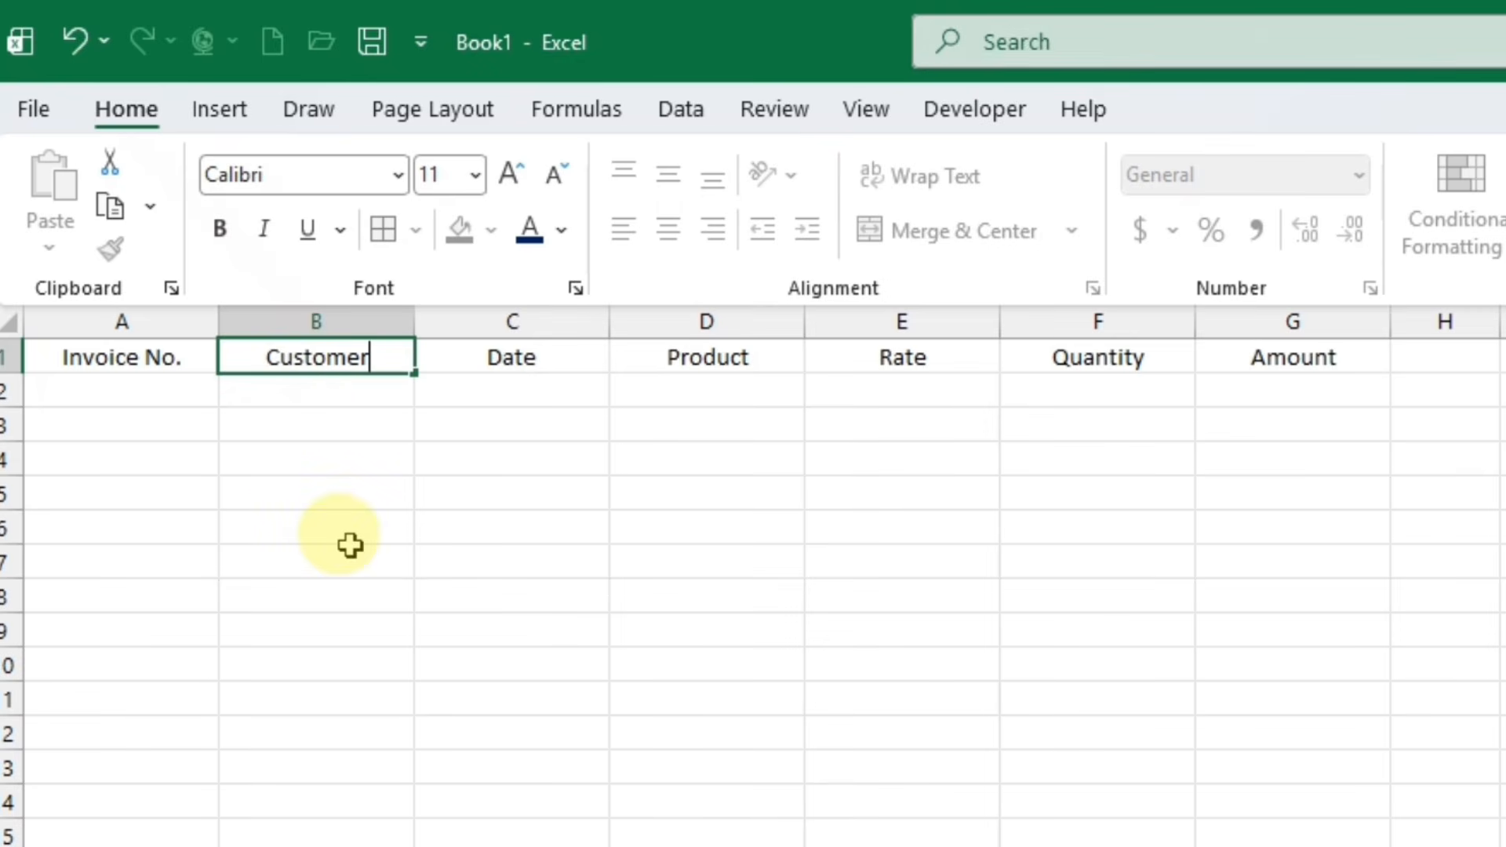
pyautogui.click(404, 597)
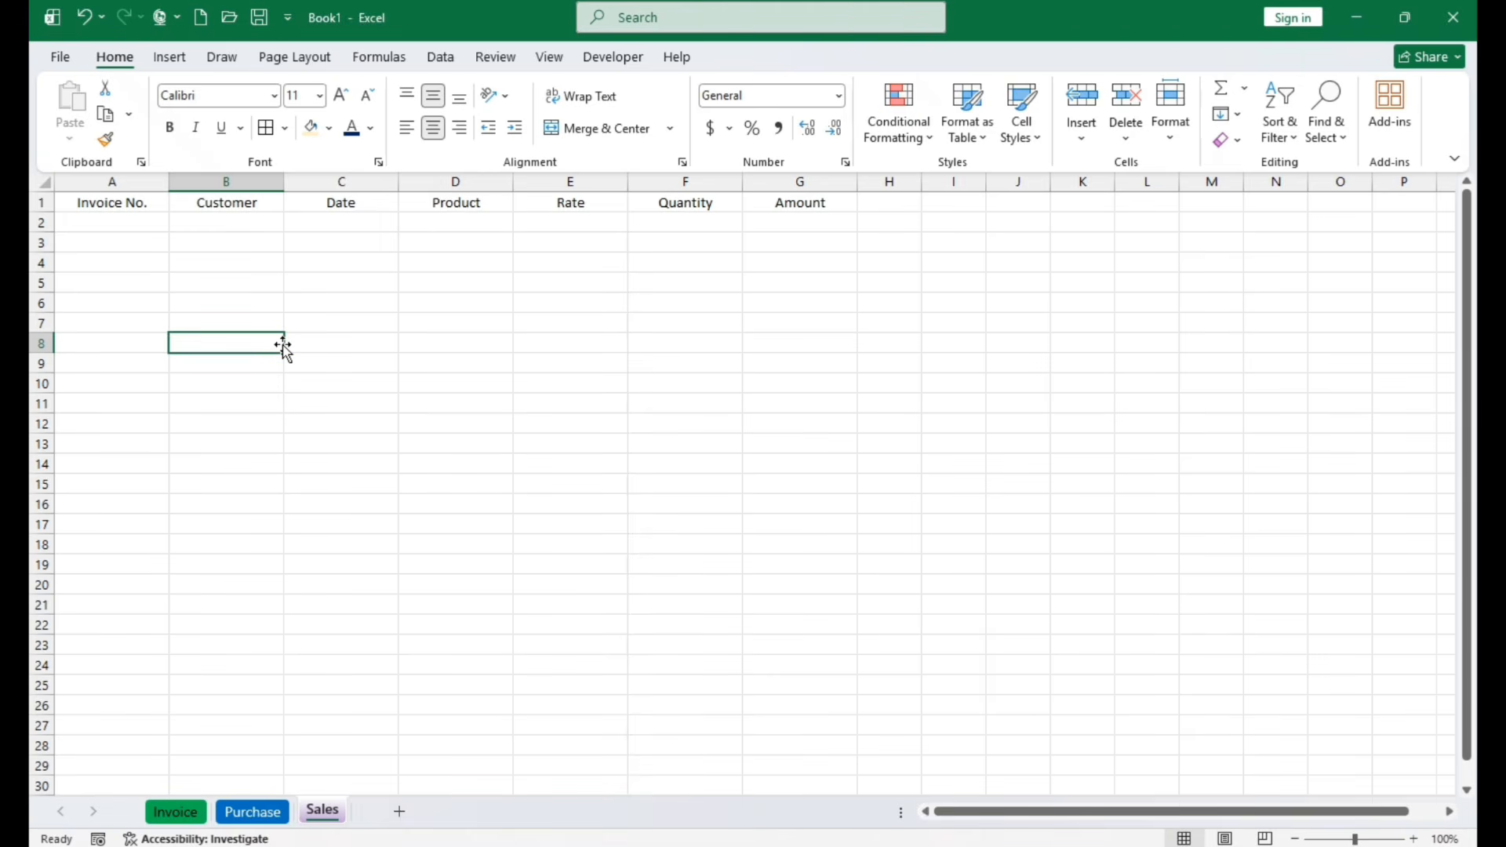
# Format the Sales sheet's Date column as Date with the *14-03-12 type
pyautogui.click(342, 182)
pyautogui.rightClick(359, 188)
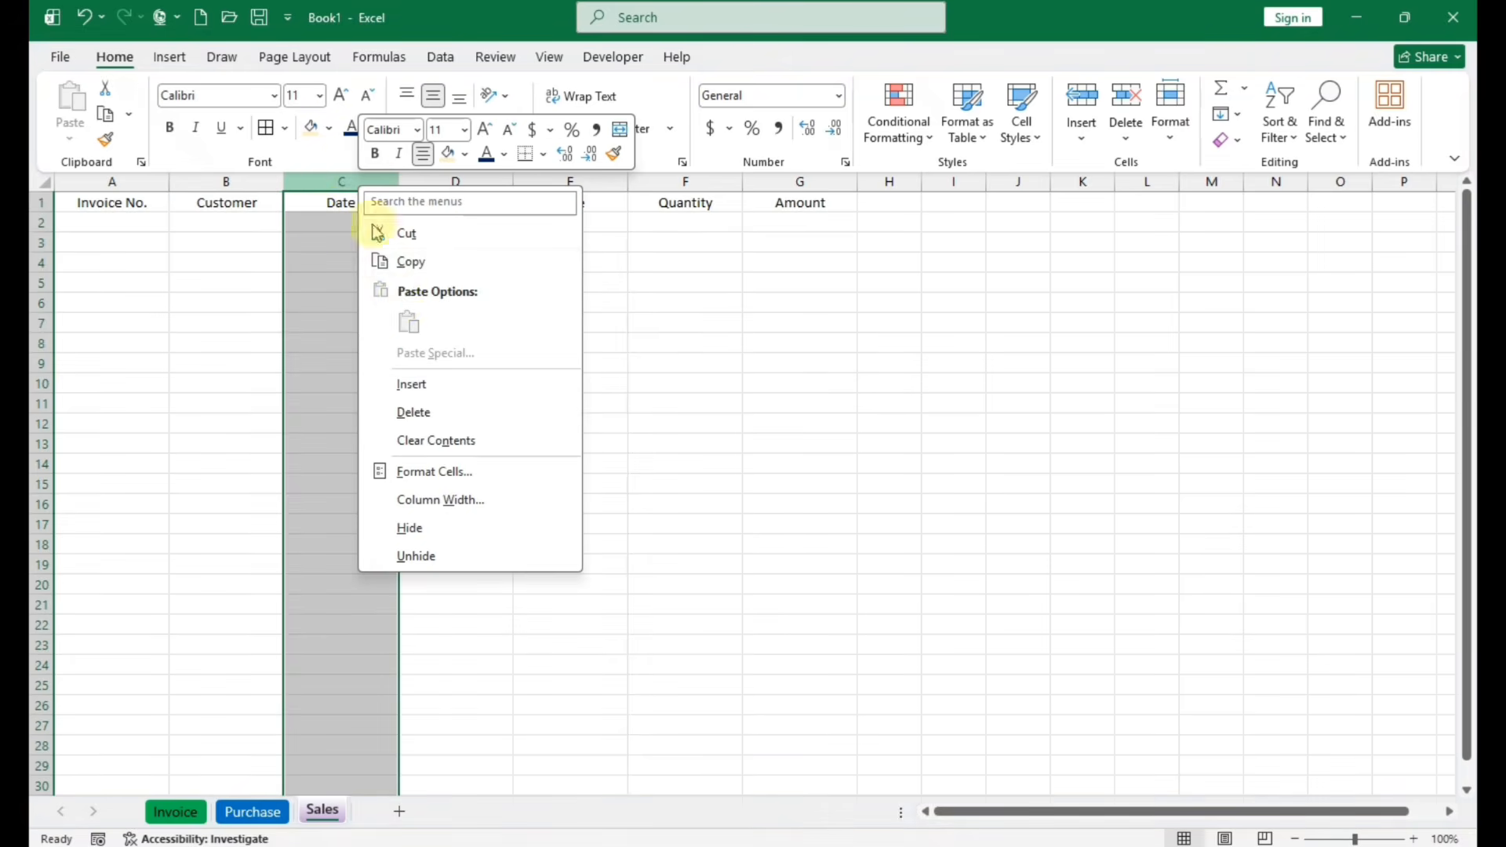
pyautogui.click(437, 472)
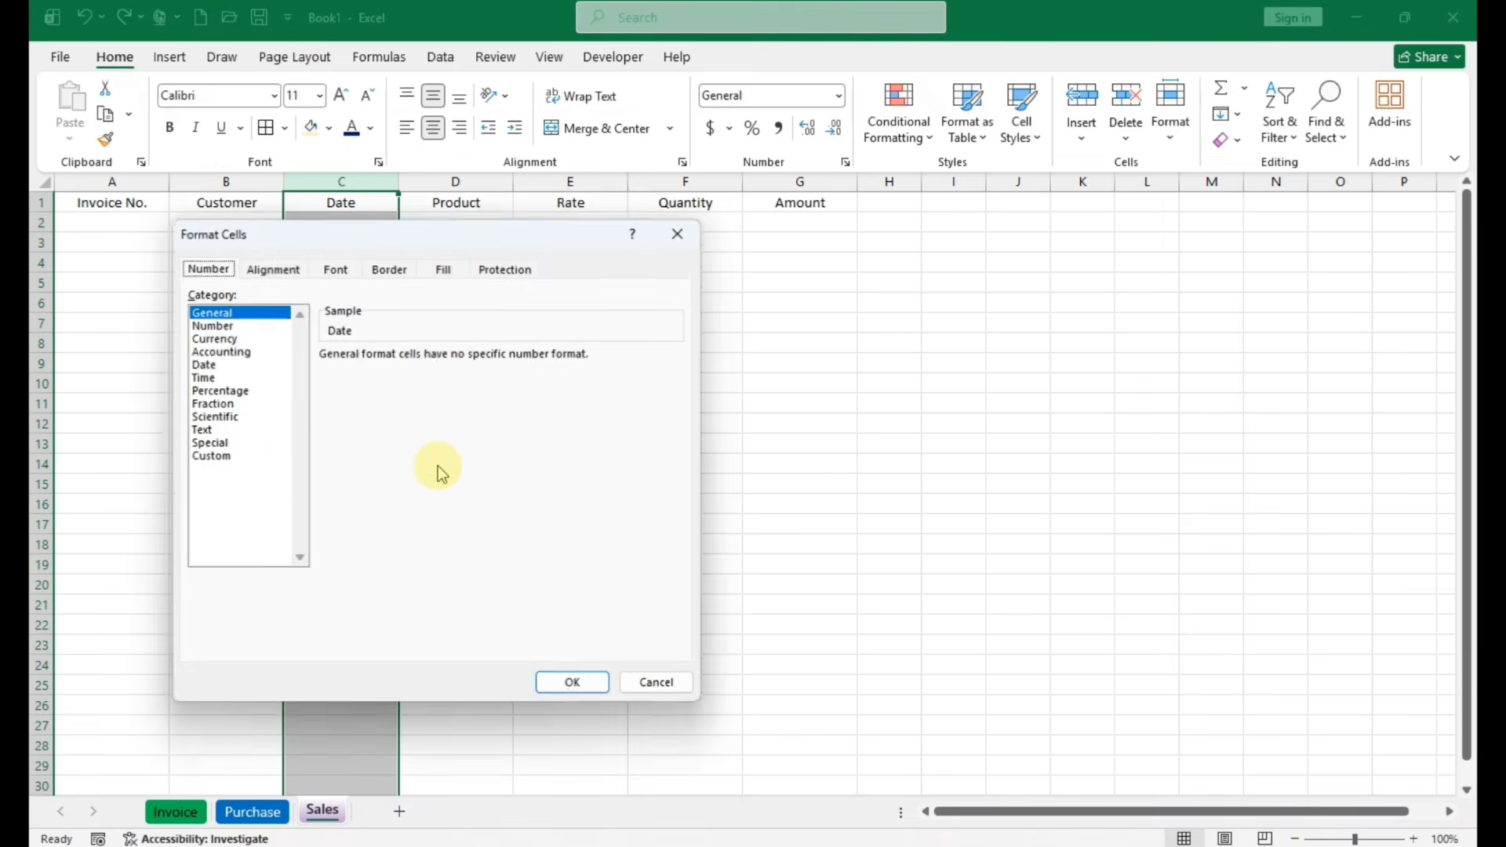
pyautogui.click(208, 366)
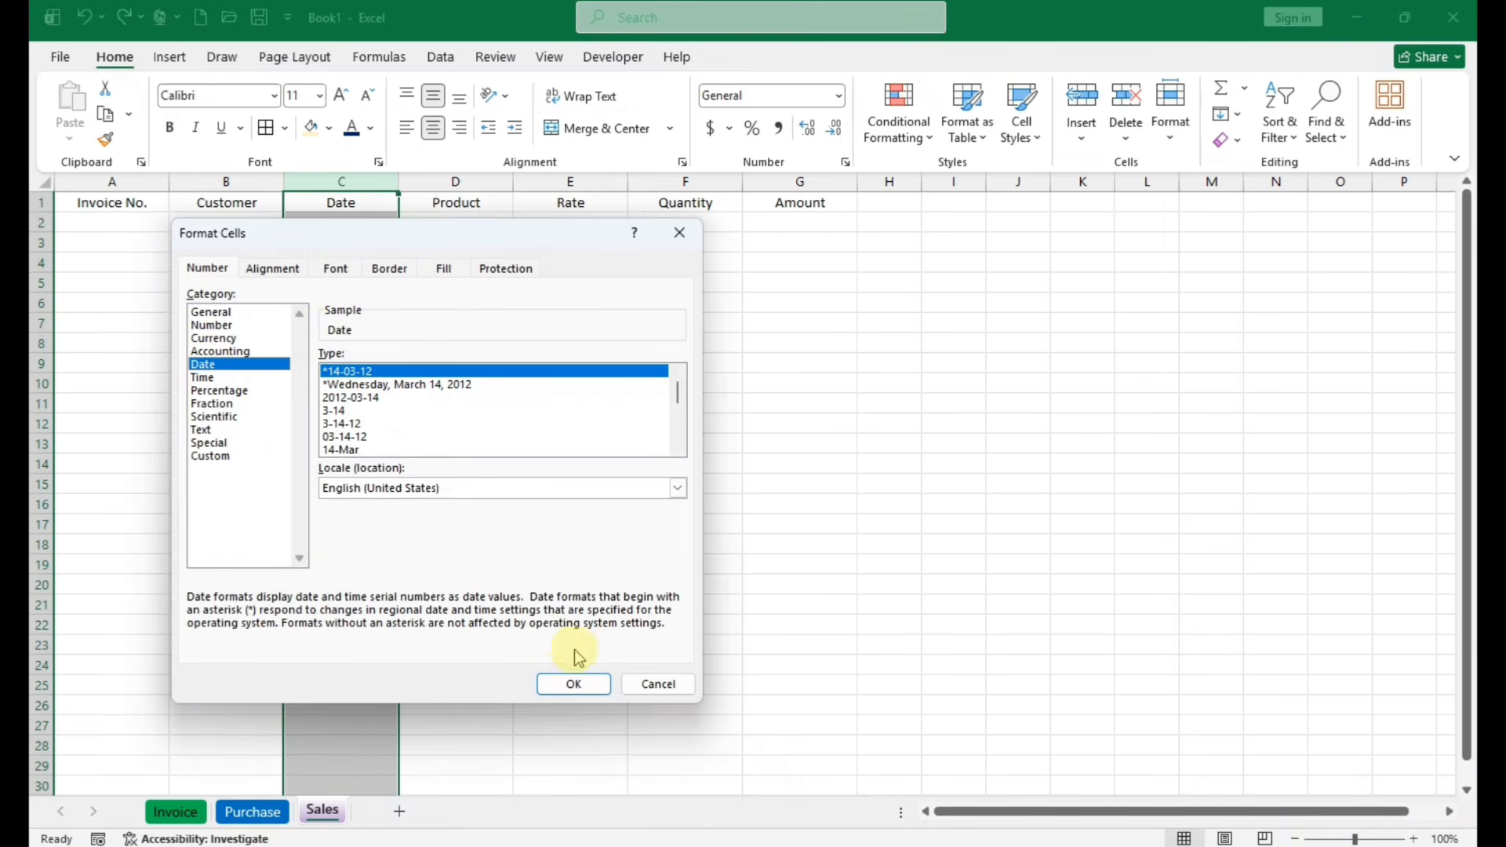
pyautogui.click(573, 683)
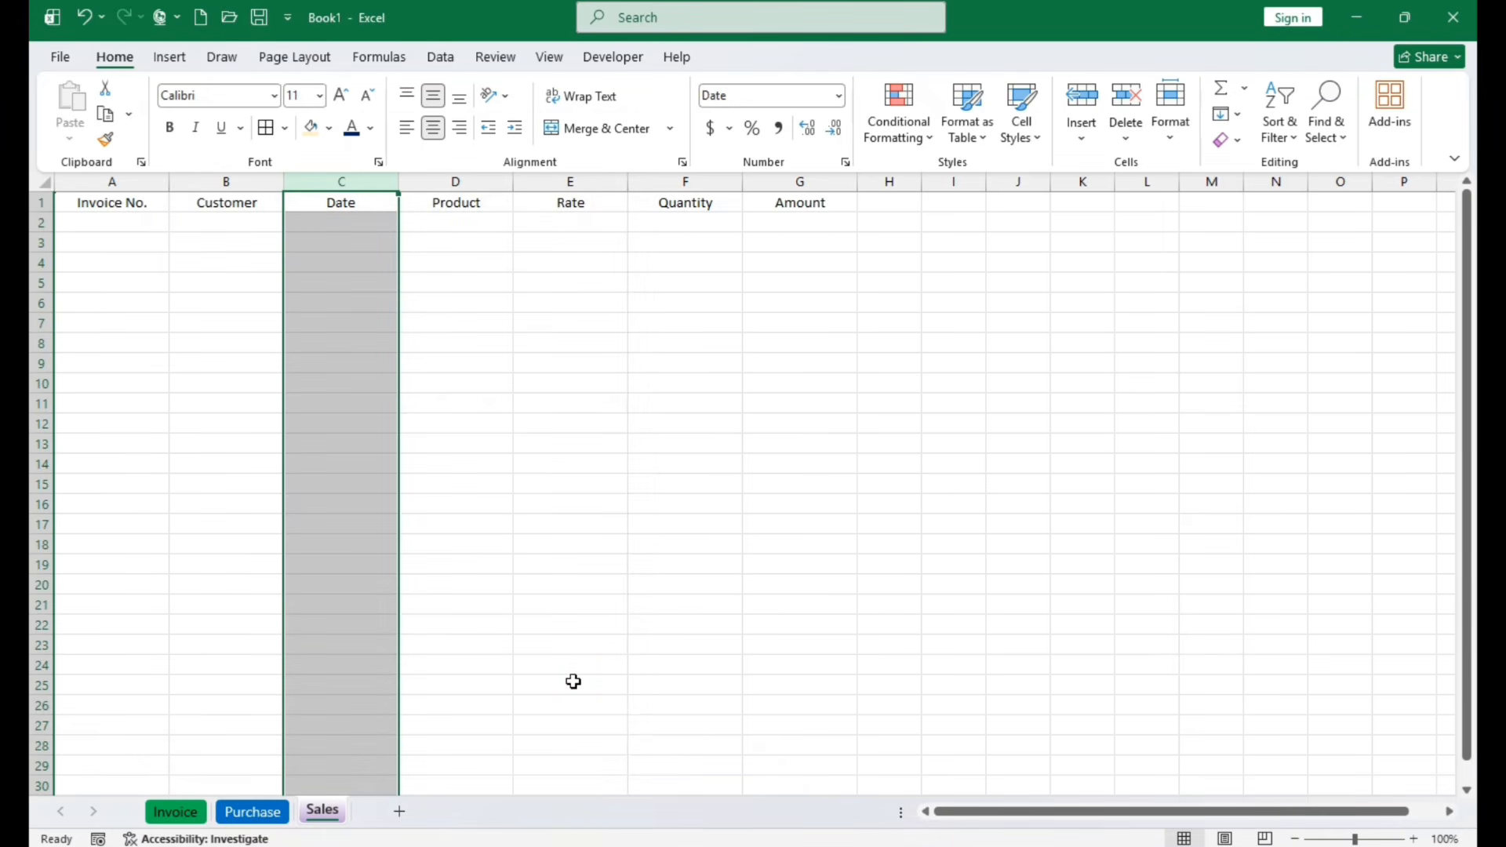
pyautogui.click(600, 565)
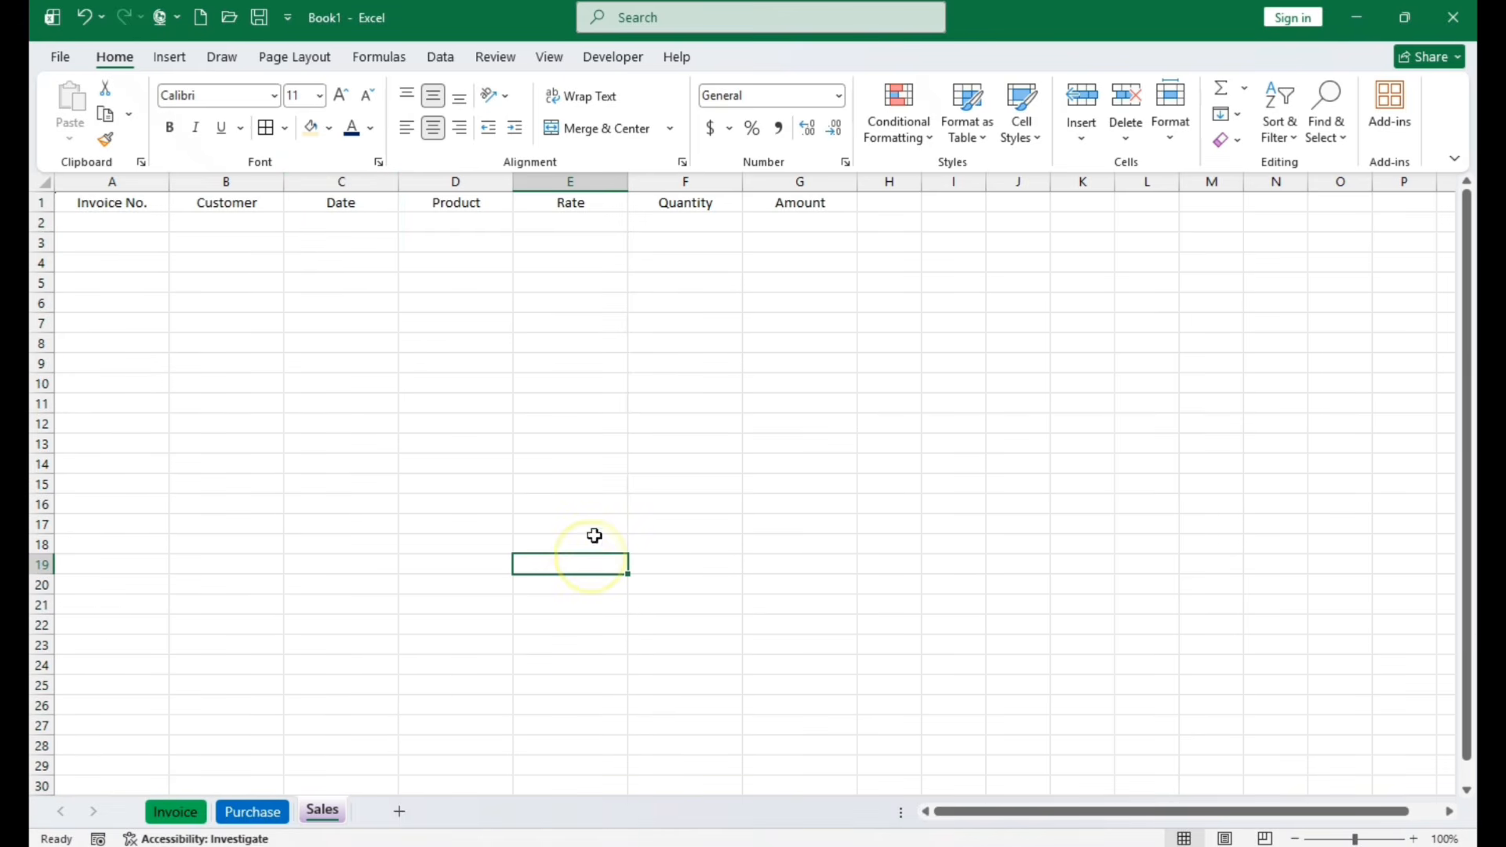
# Format the Sales sheet's Rate and Amount columns as Number with 0 decimal places and the 1000 separator
pyautogui.click(603, 182)
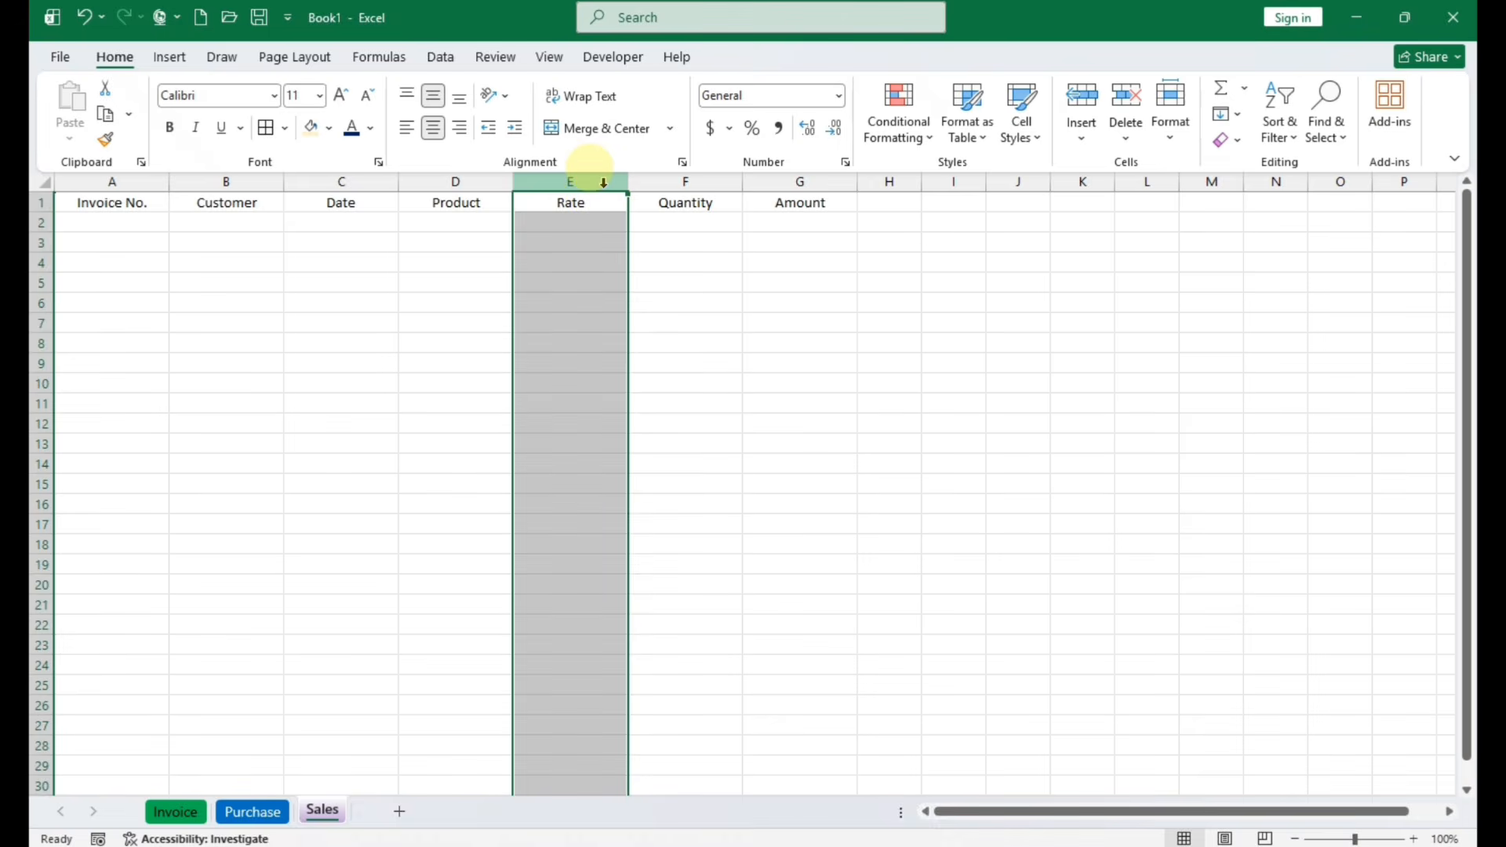
pyautogui.keyDown('ctrl'); pyautogui.click(802, 182); pyautogui.keyUp('ctrl')
pyautogui.rightClick(770, 256)
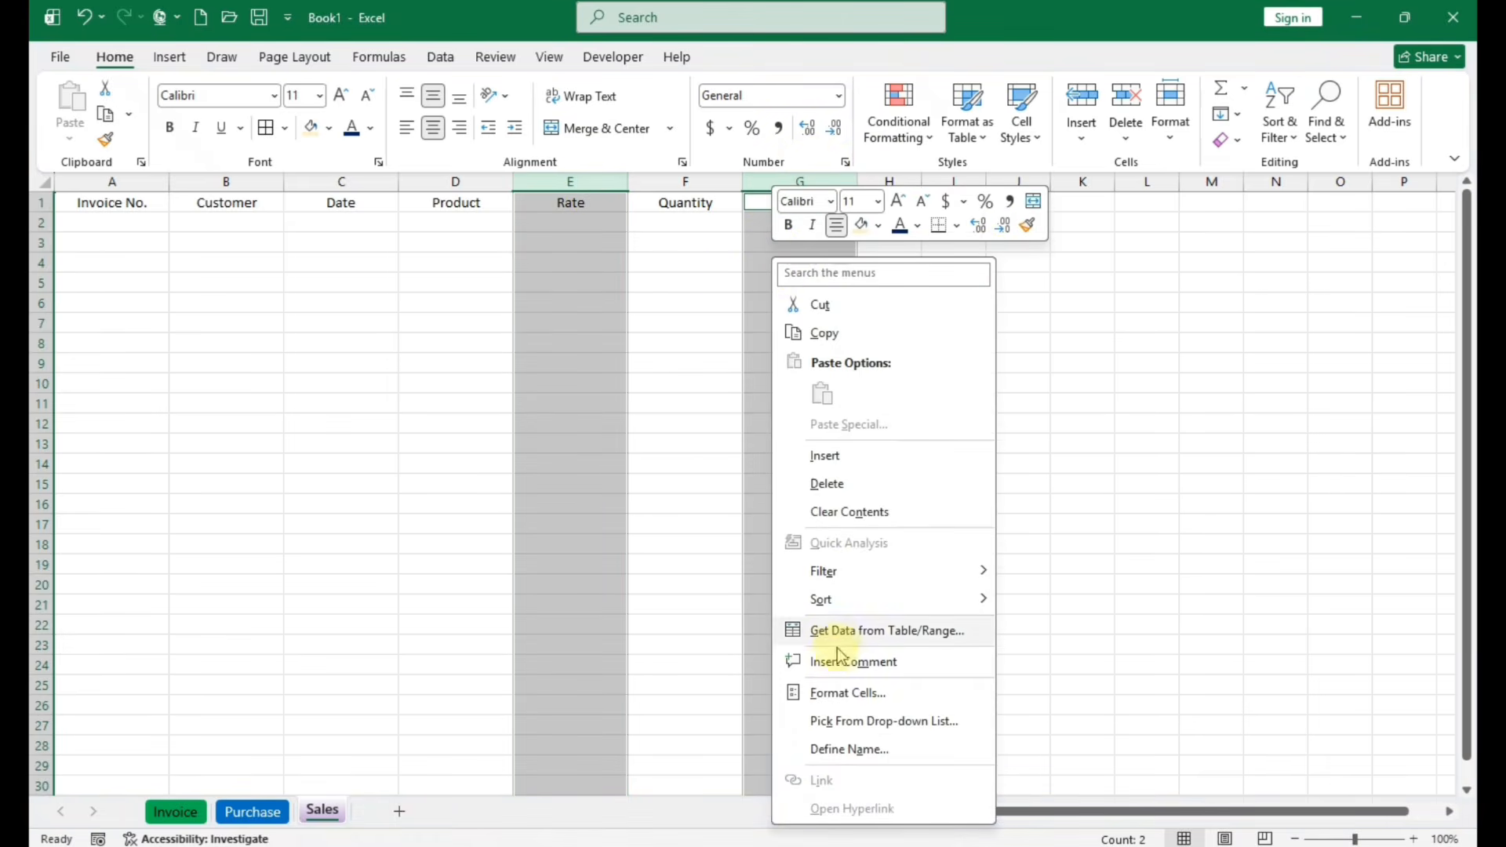
pyautogui.click(848, 693)
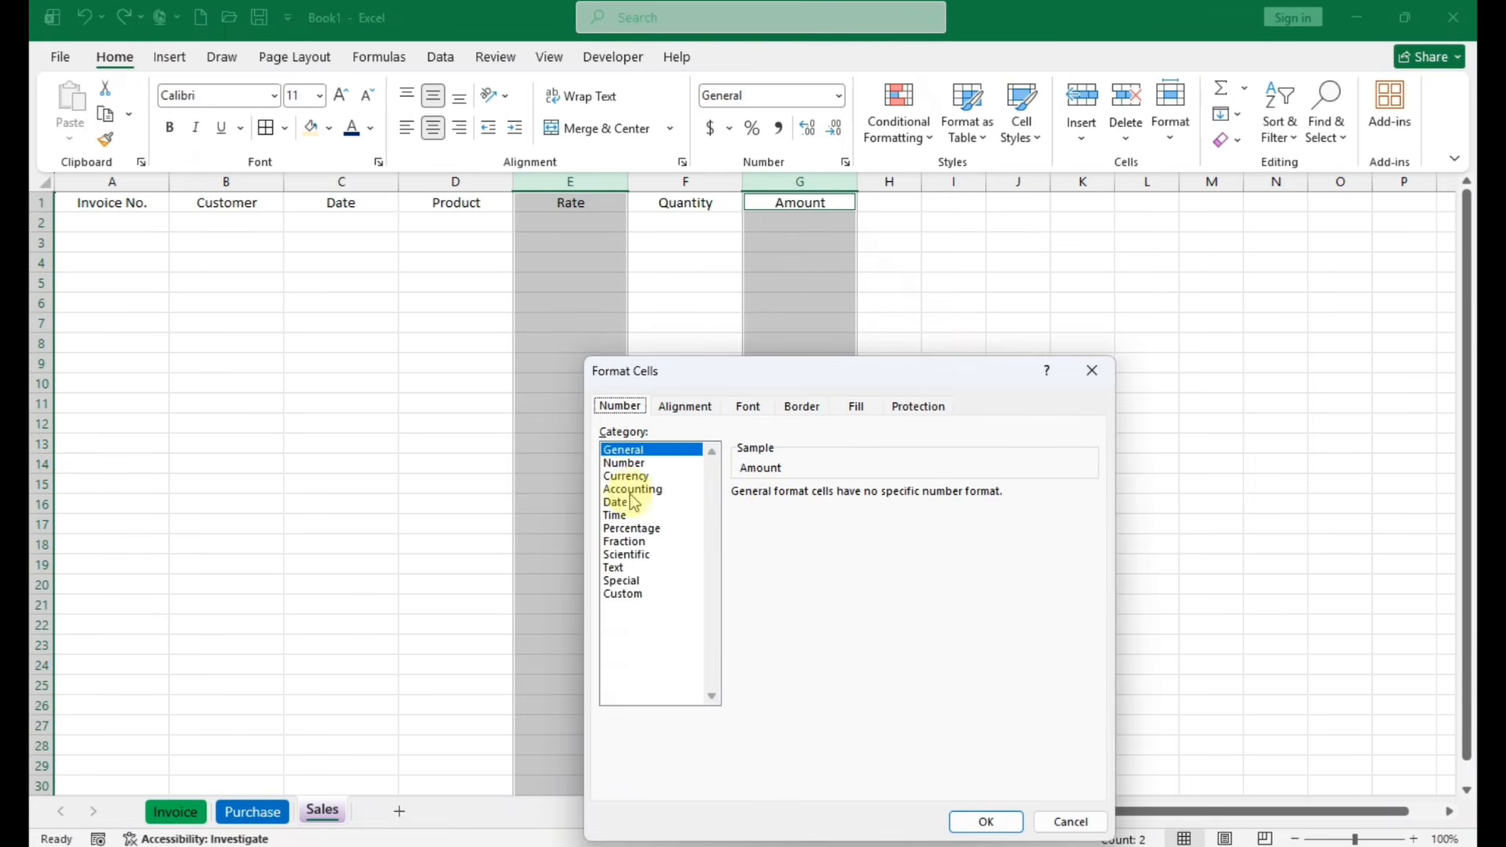
pyautogui.click(623, 462)
pyautogui.click(759, 520)
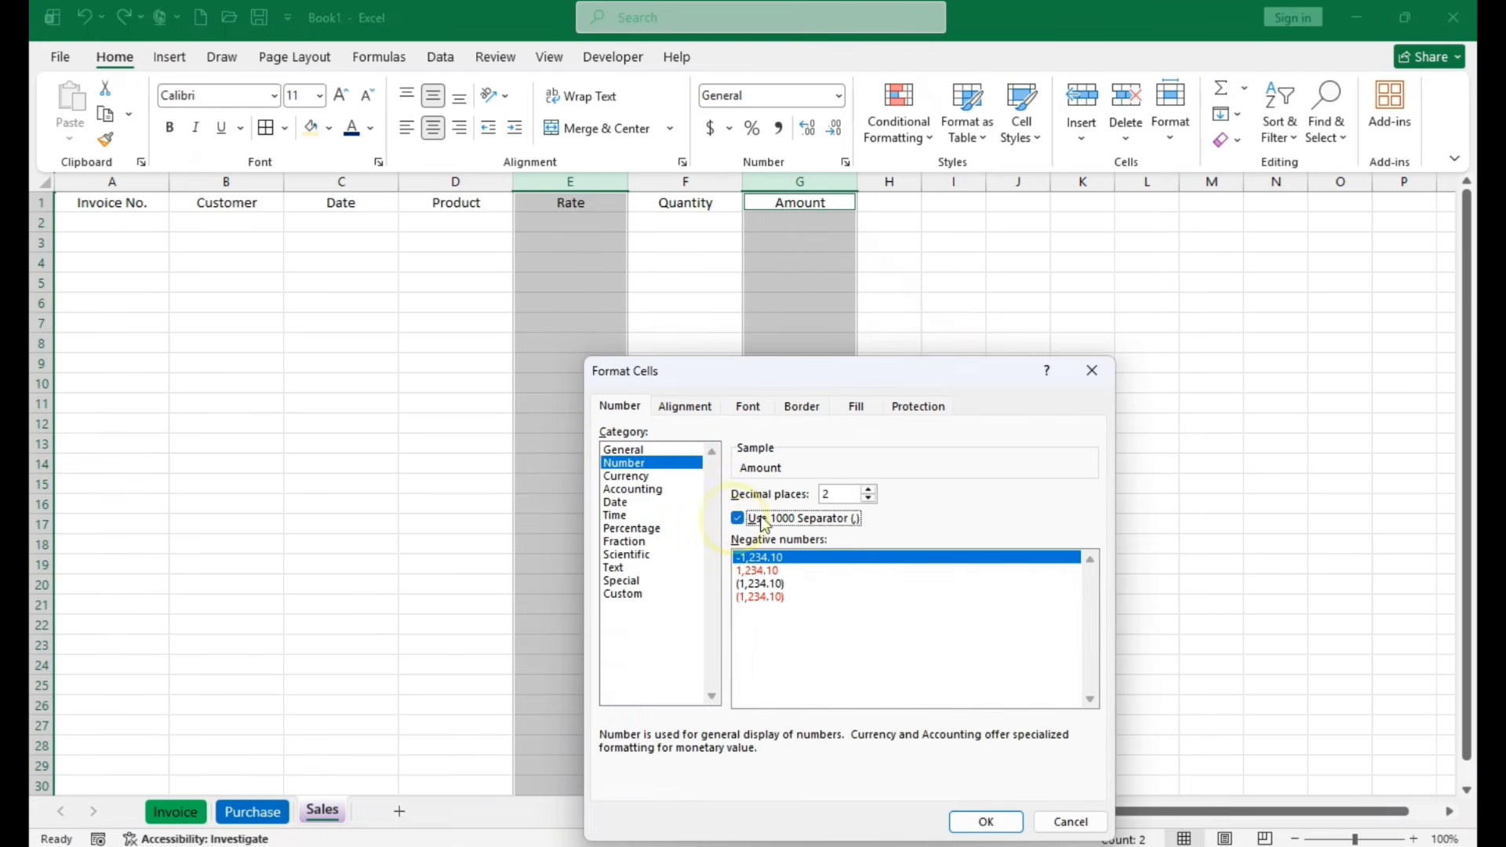
pyautogui.click(842, 500)
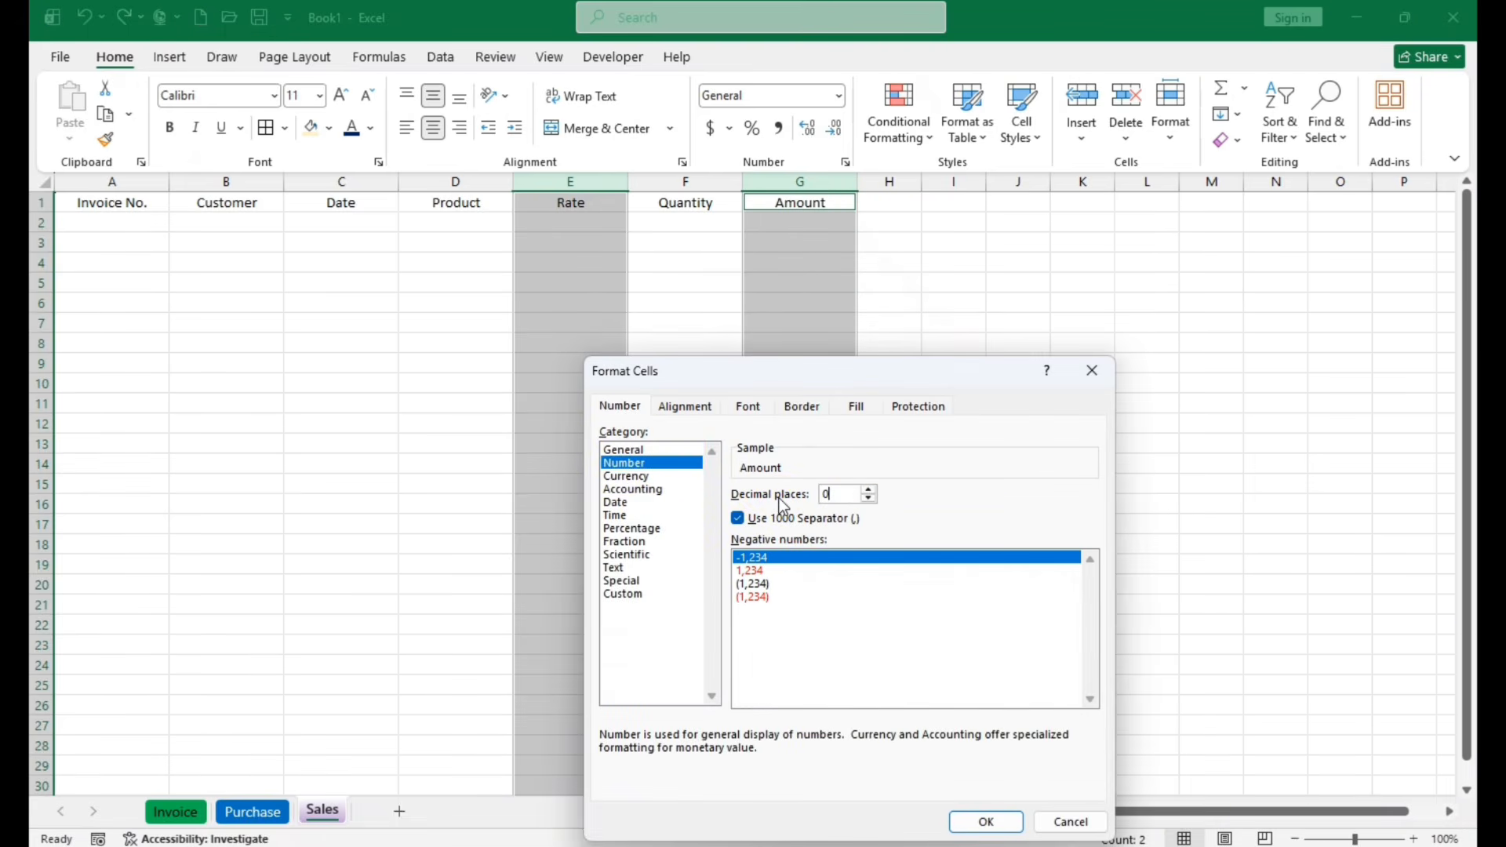
pyautogui.click(986, 822)
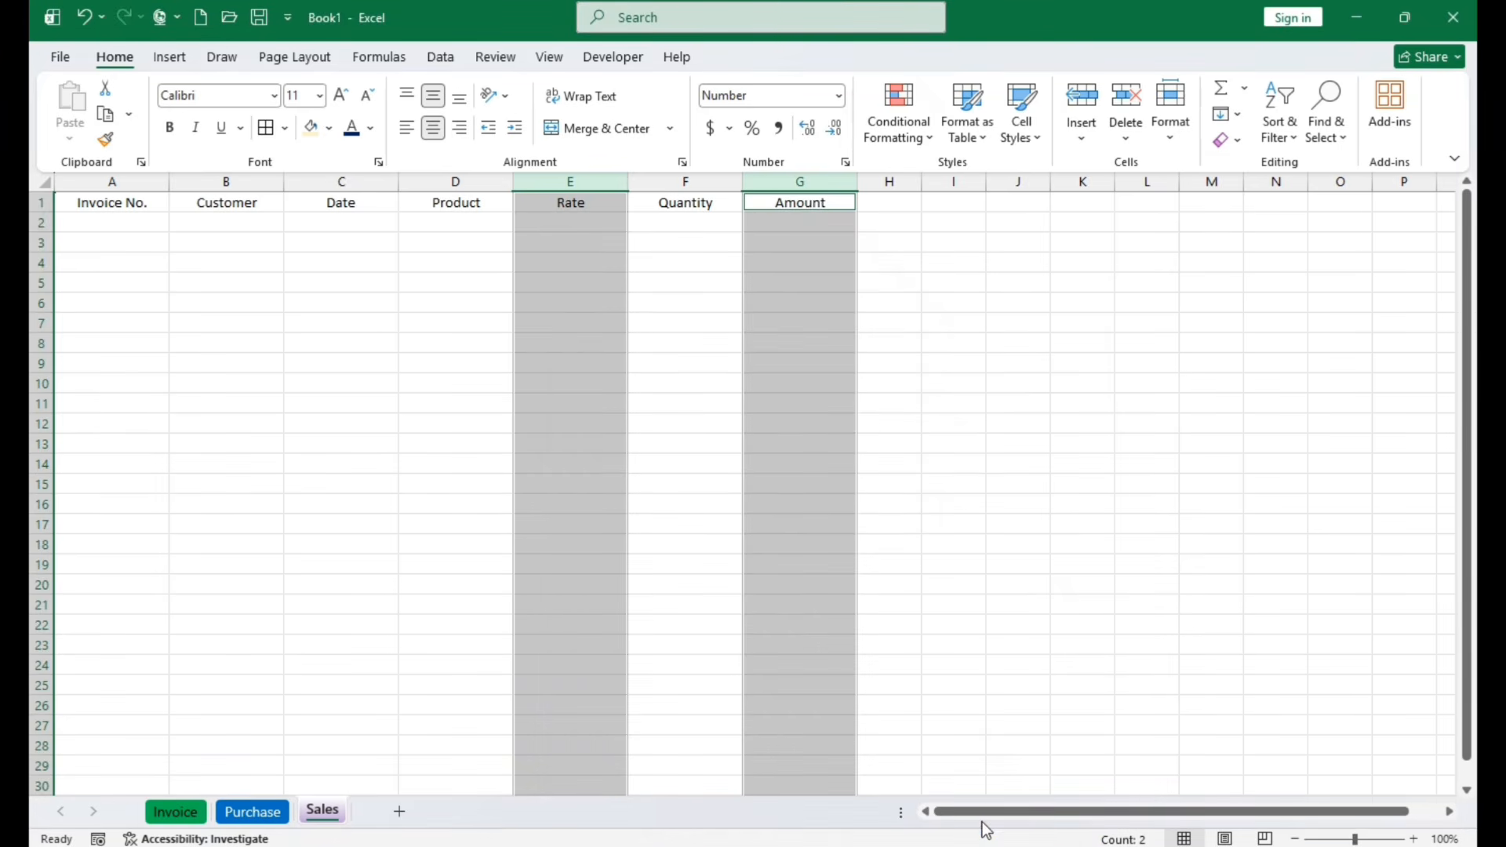
pyautogui.click(668, 608)
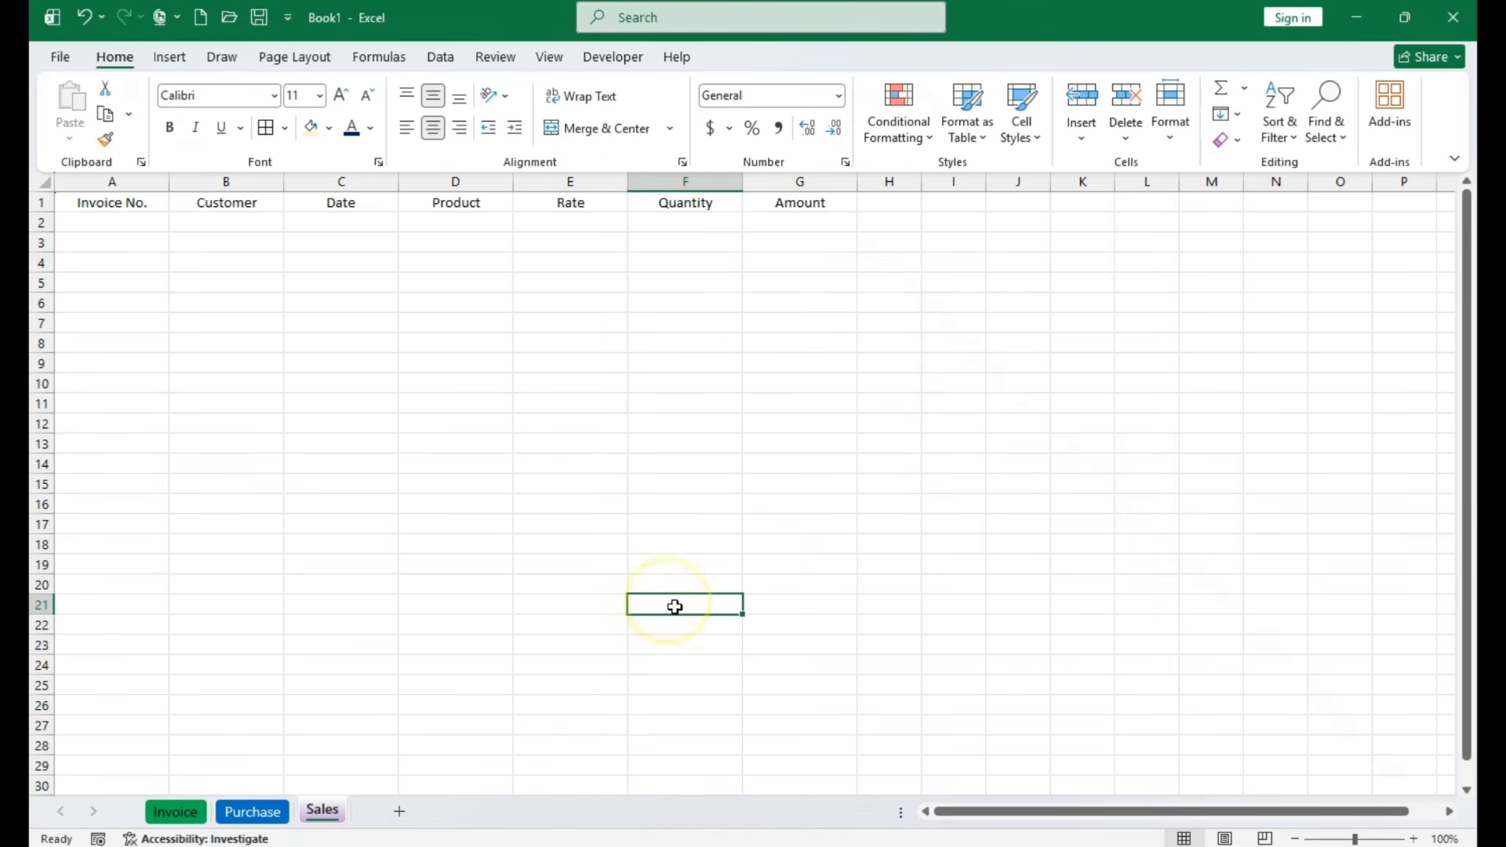
# Format the Date entry cell H7 on the Invoice sheet as Date with the *14-03-12 type
pyautogui.click(193, 814)
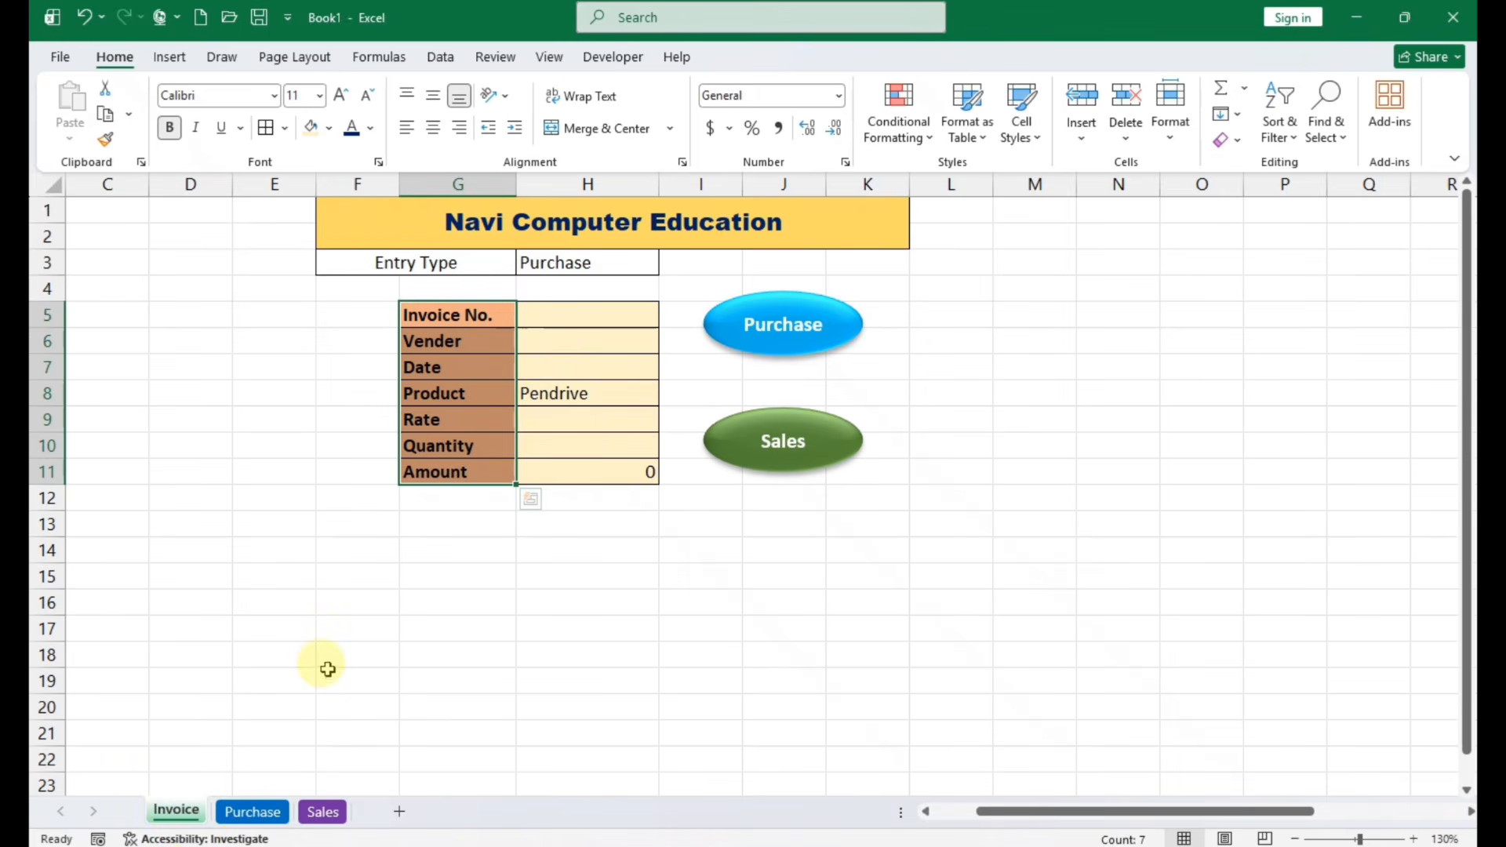
pyautogui.click(542, 577)
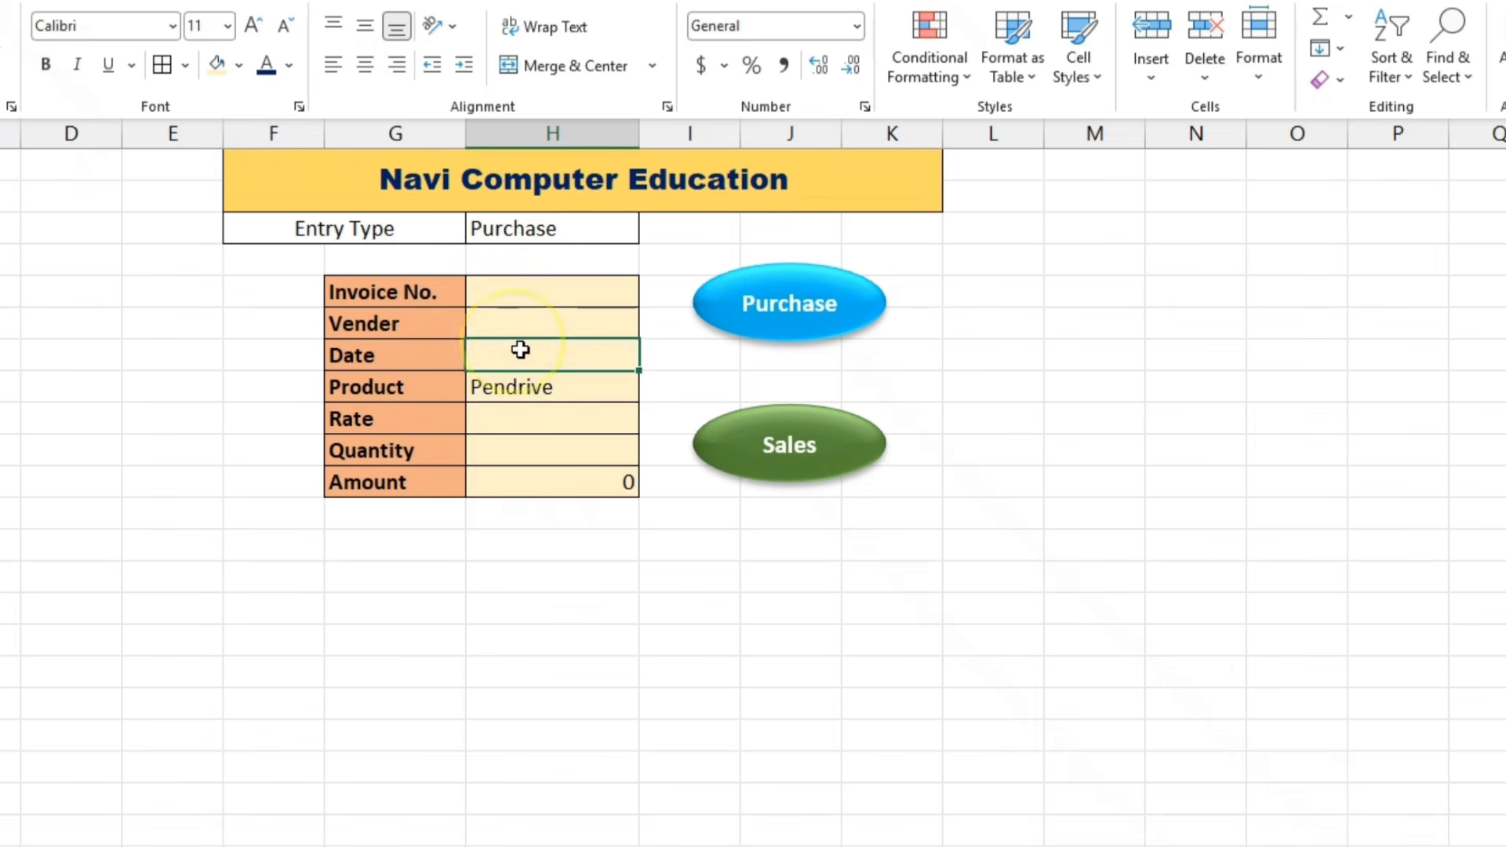
pyautogui.rightClick(563, 368)
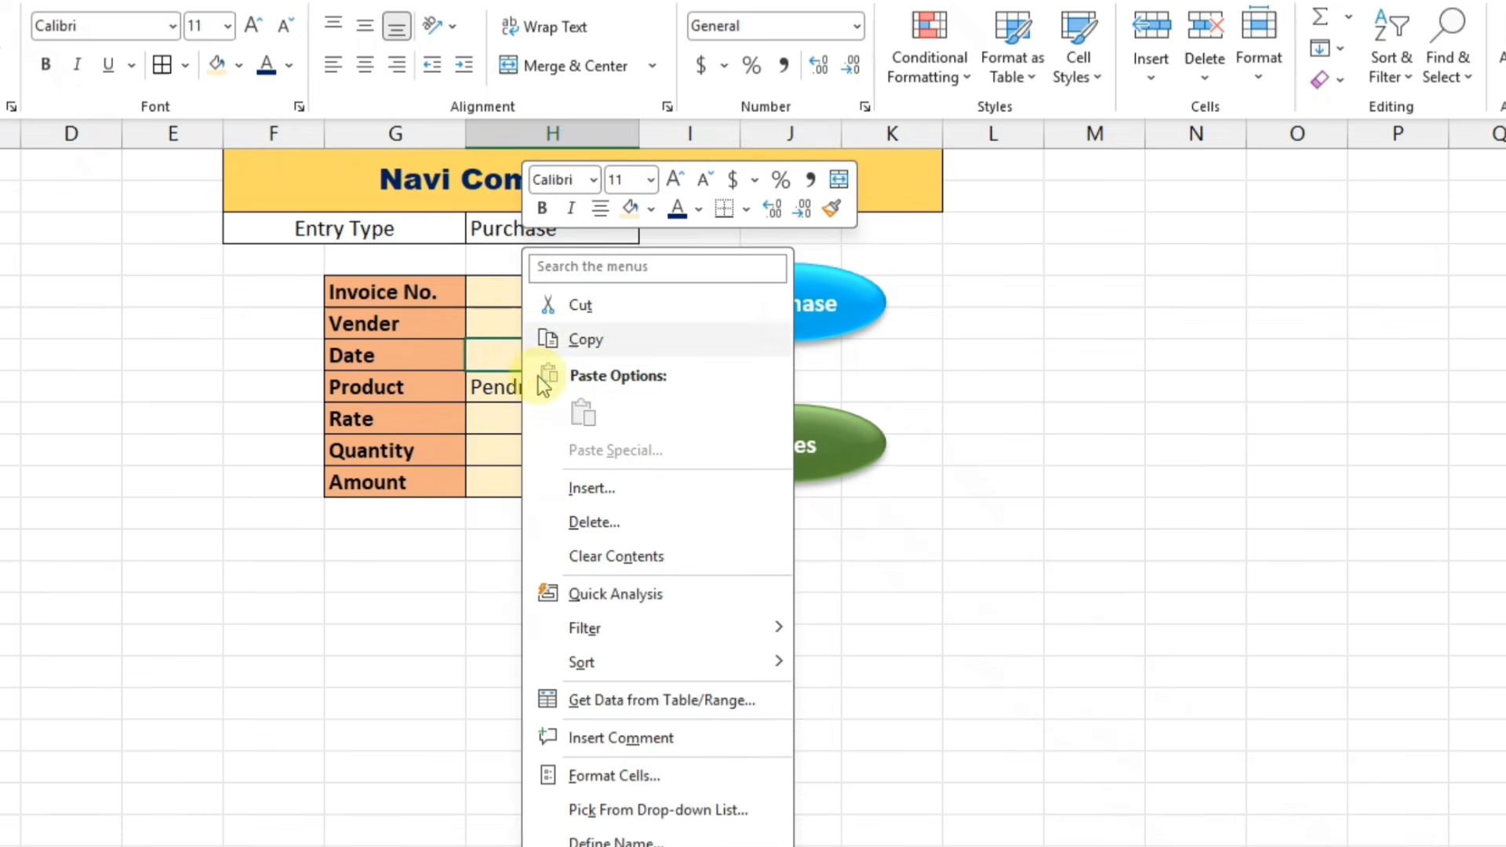
pyautogui.click(614, 777)
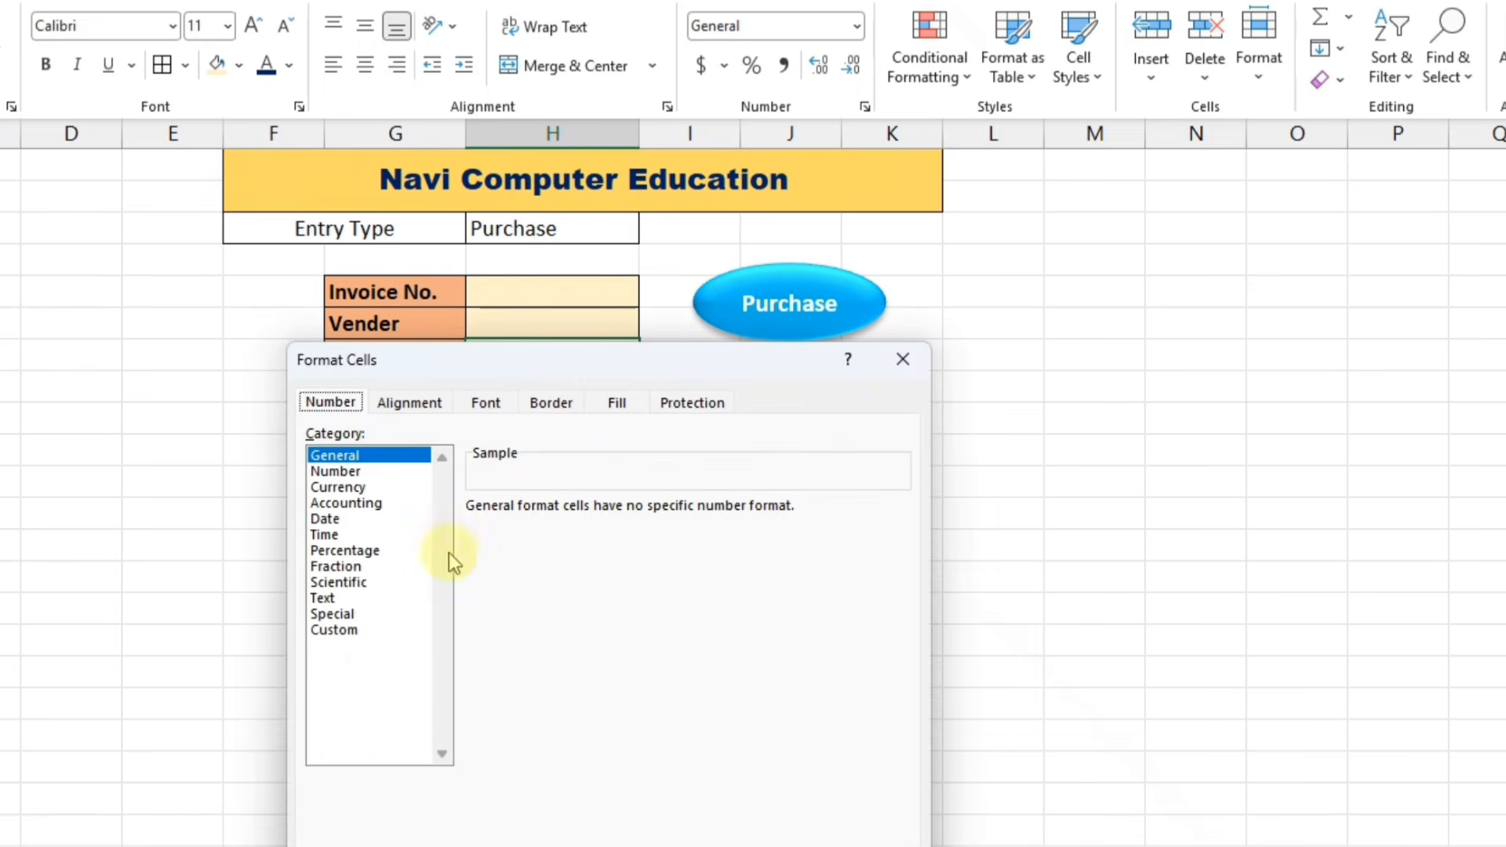
pyautogui.click(325, 519)
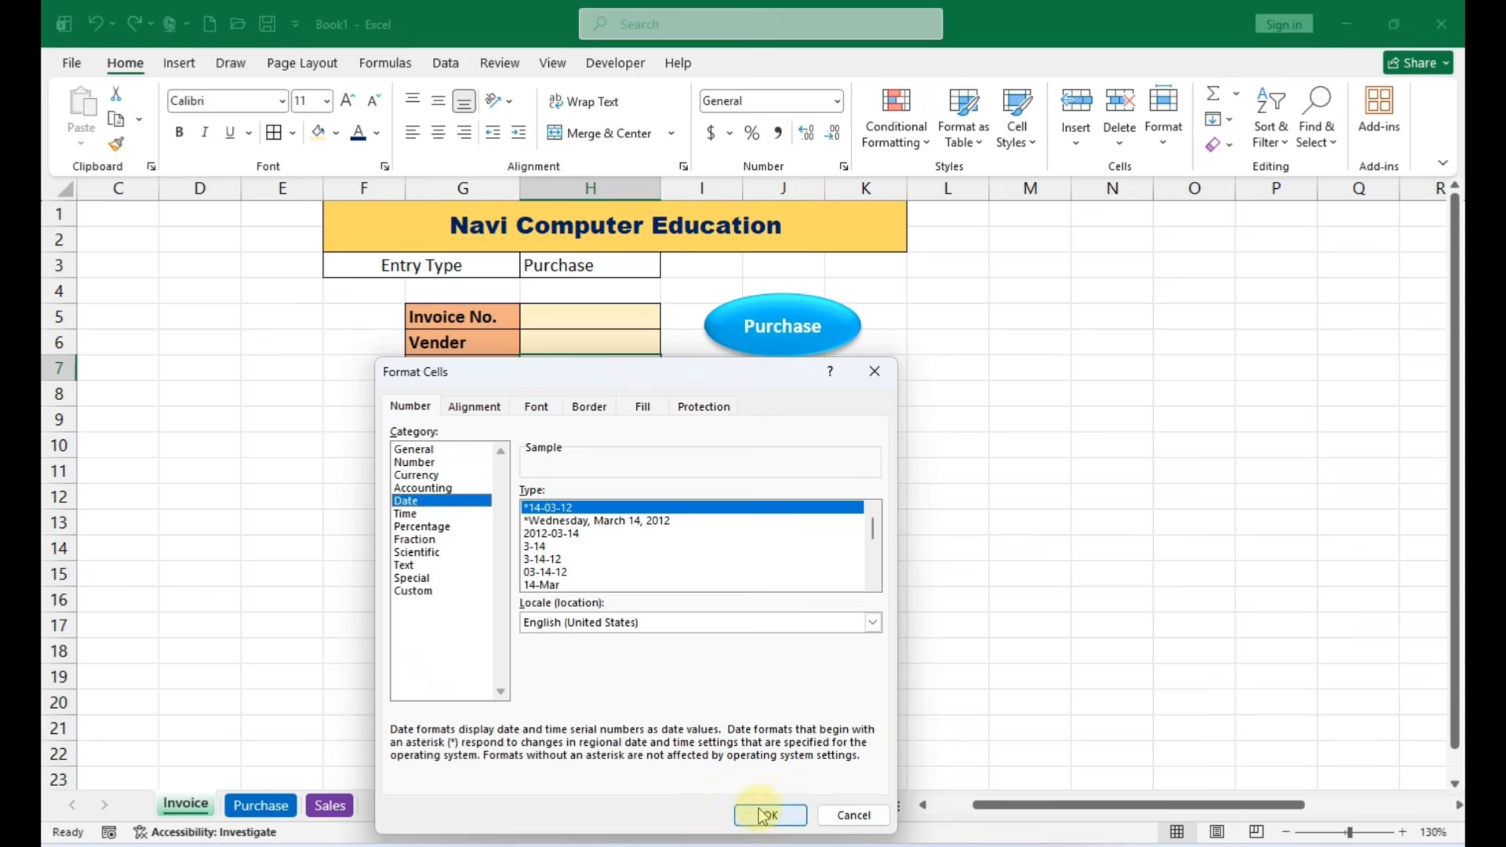
pyautogui.click(762, 811)
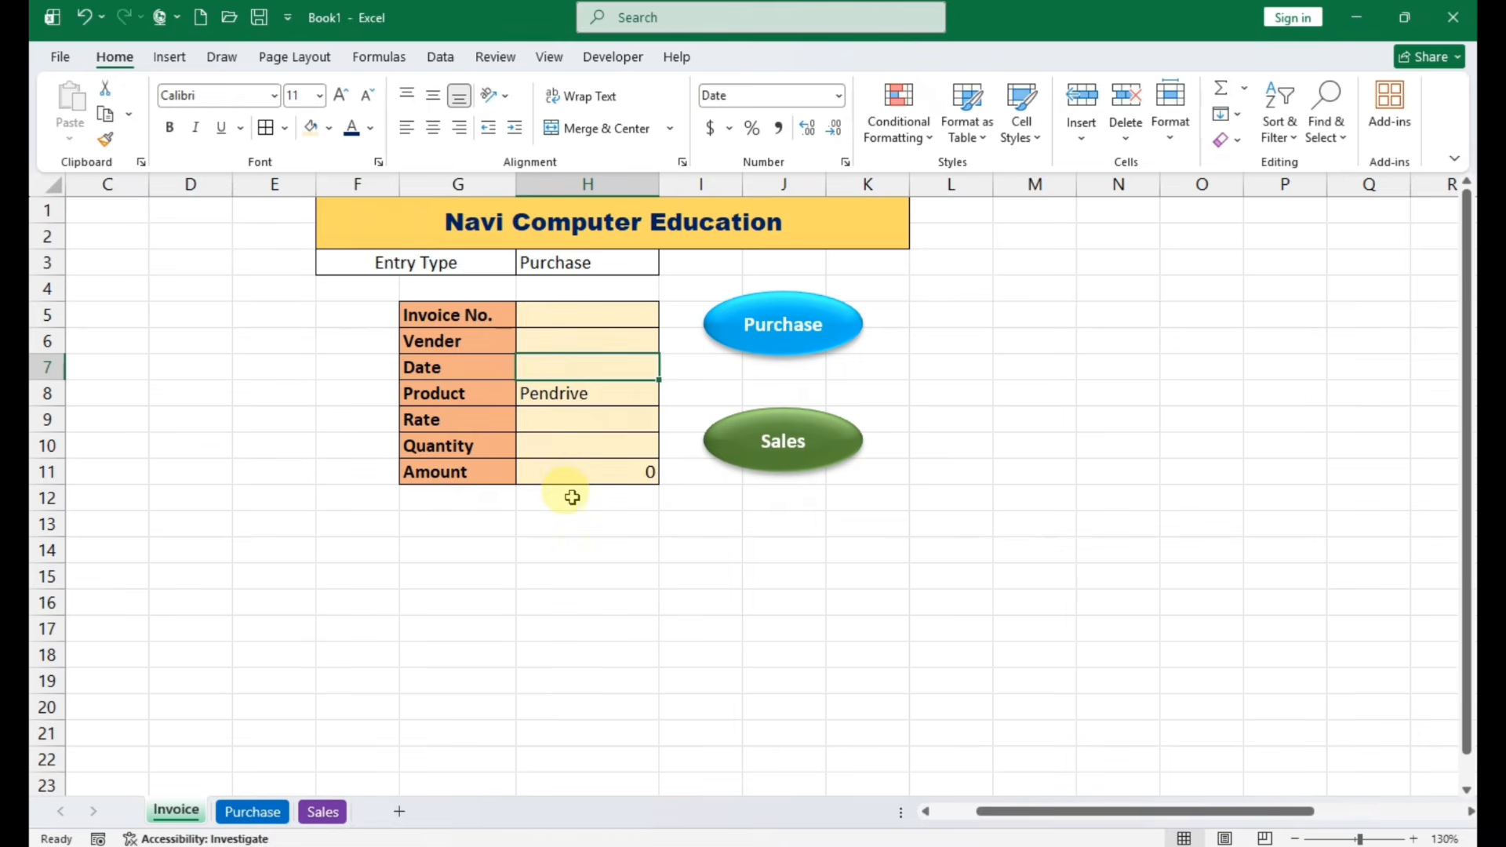
pyautogui.click(572, 497)
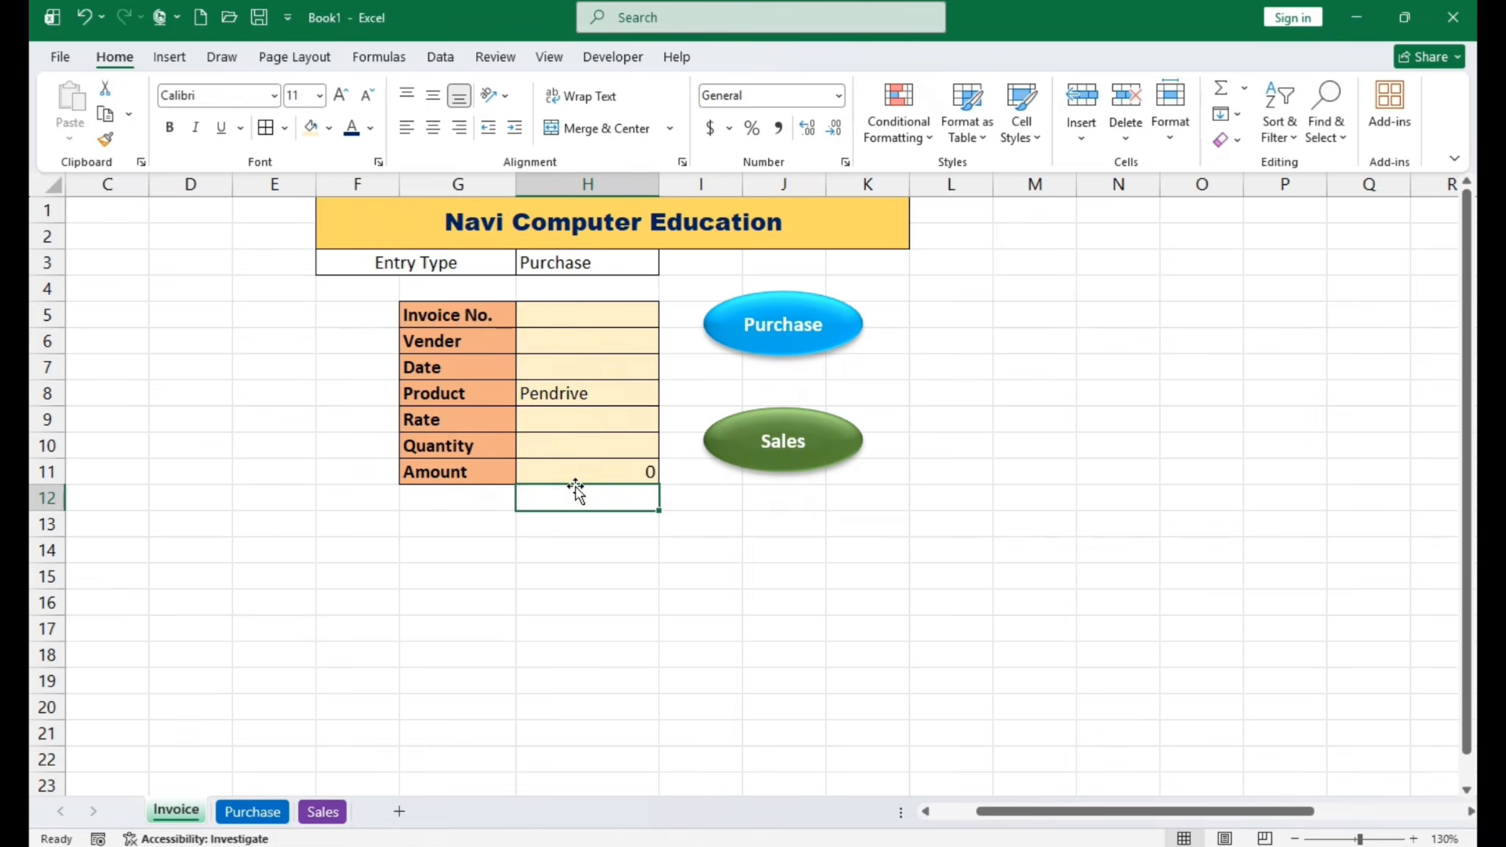
# Format the Rate and Amount entry cells H9 and H11 on the Invoice sheet as Number with 0 decimal places and the 1000 separator
pyautogui.click(632, 424)
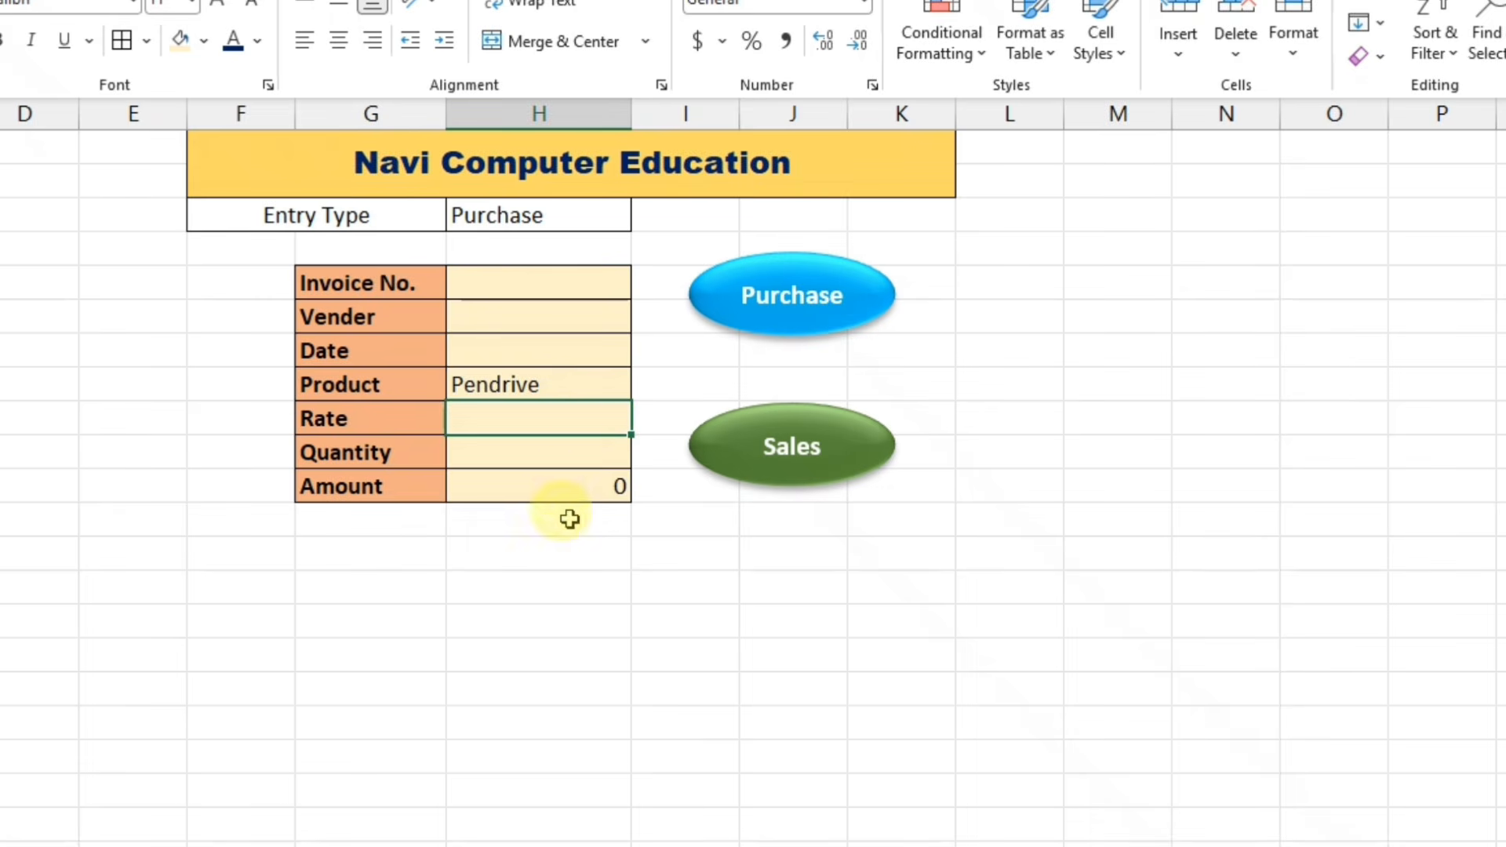
pyautogui.keyDown('ctrl'); pyautogui.click(605, 473); pyautogui.keyUp('ctrl')
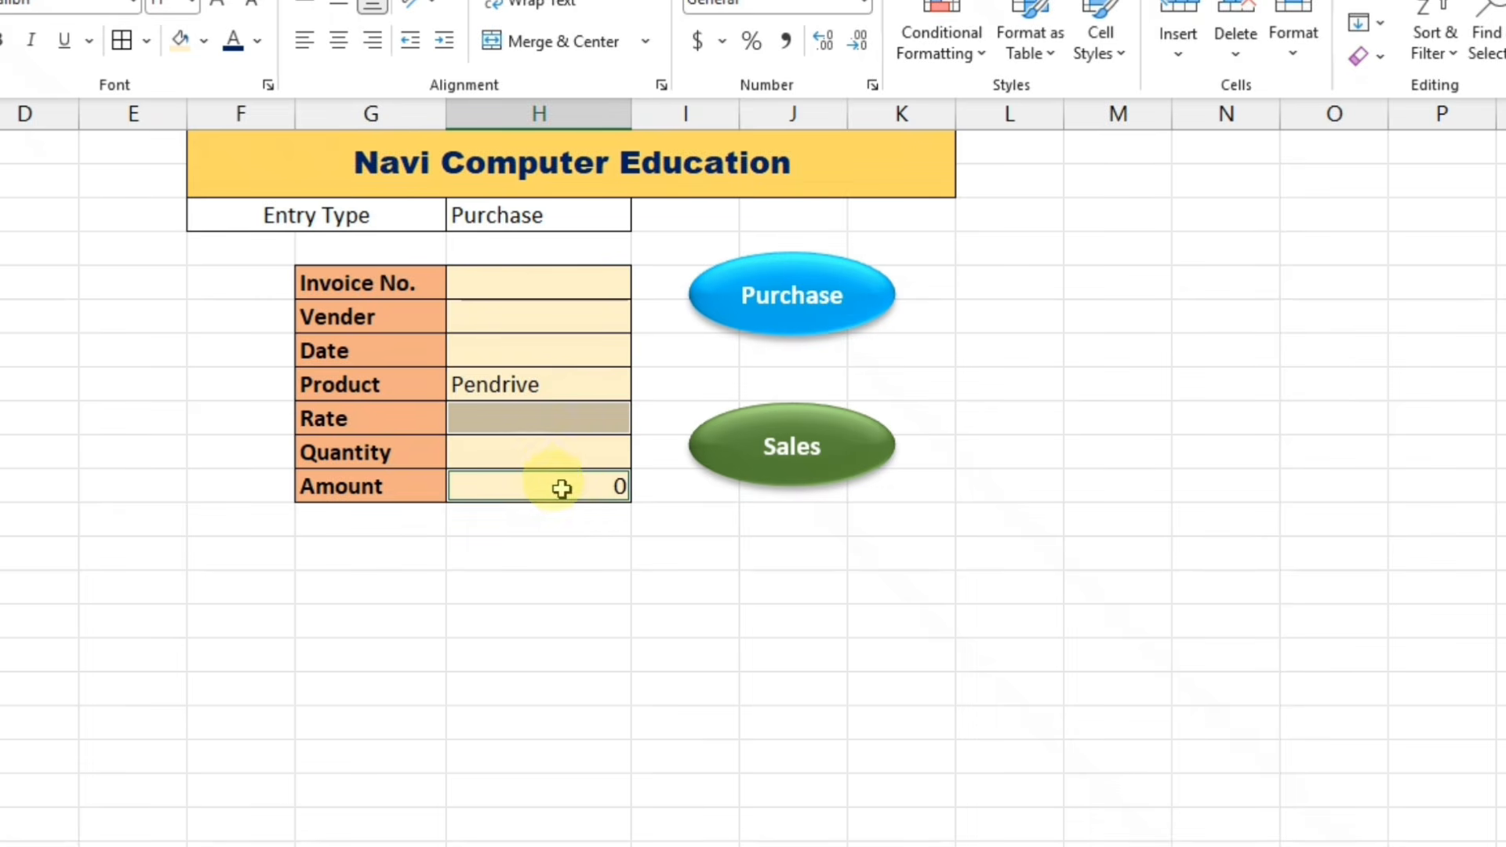
pyautogui.rightClick(561, 489)
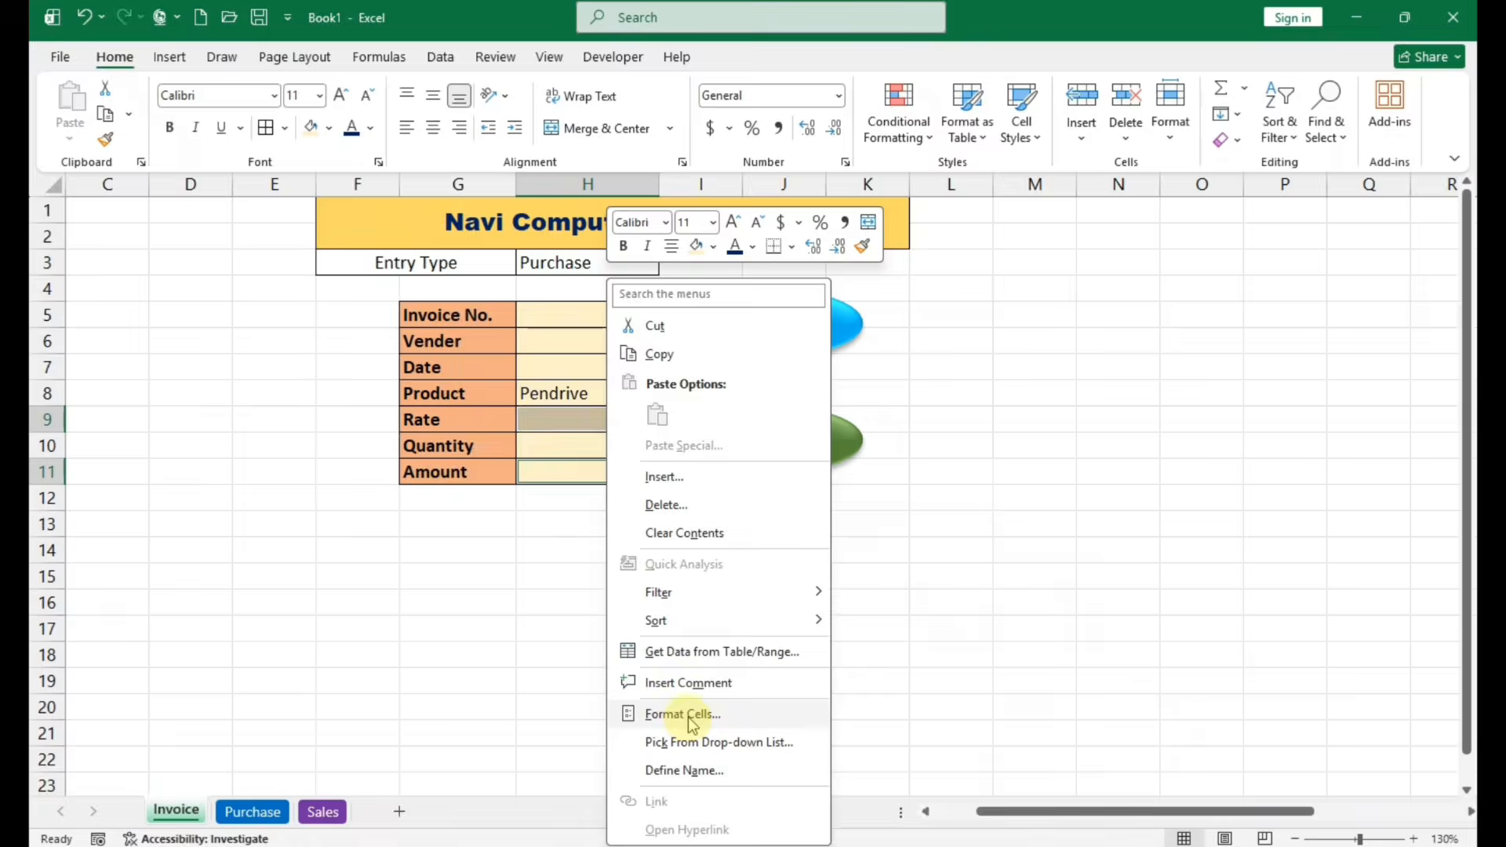
pyautogui.click(627, 797)
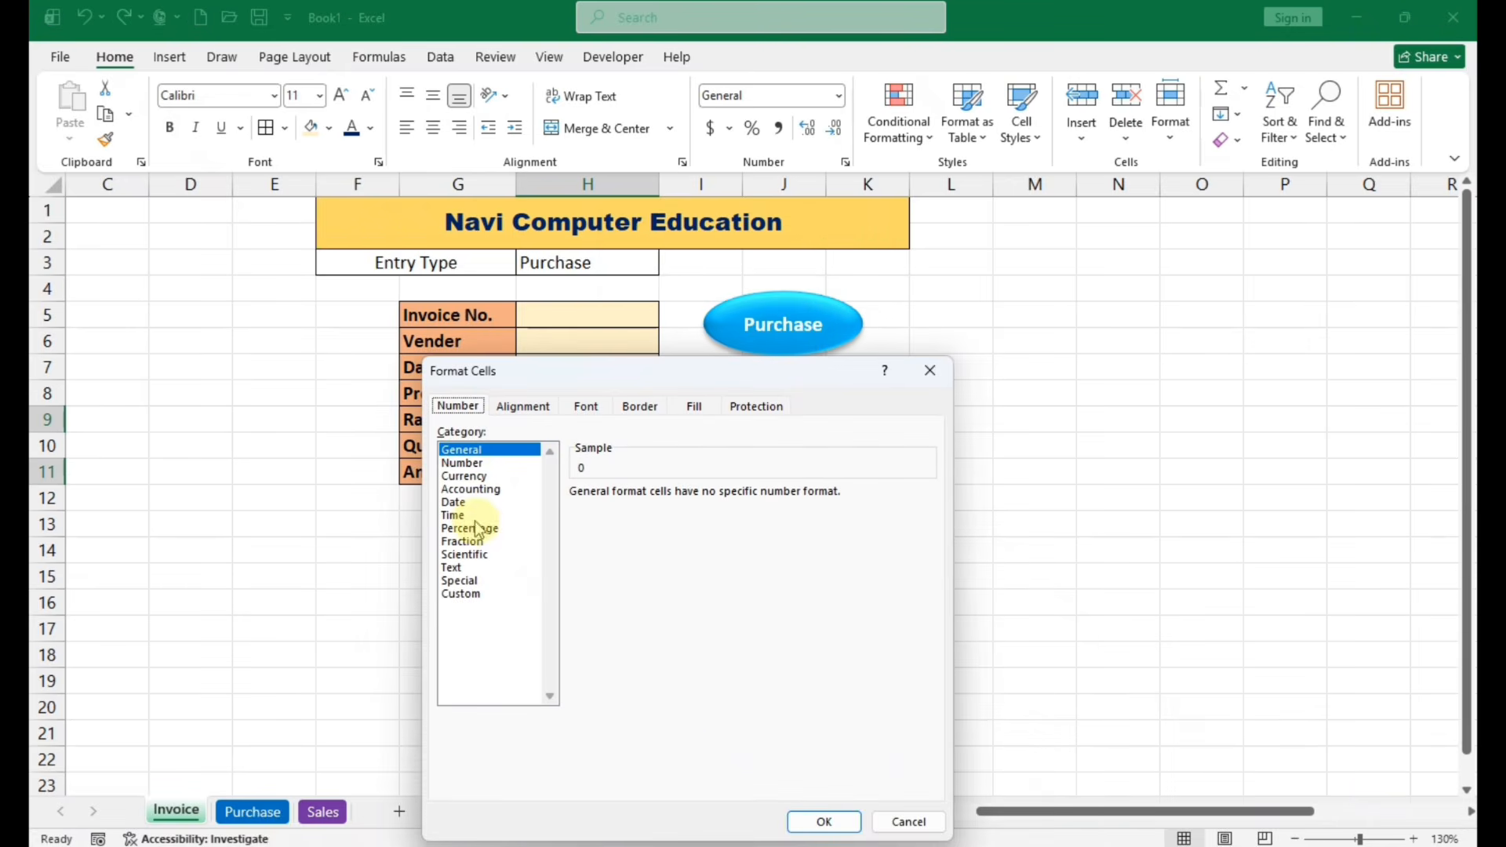
pyautogui.click(469, 463)
pyautogui.click(576, 519)
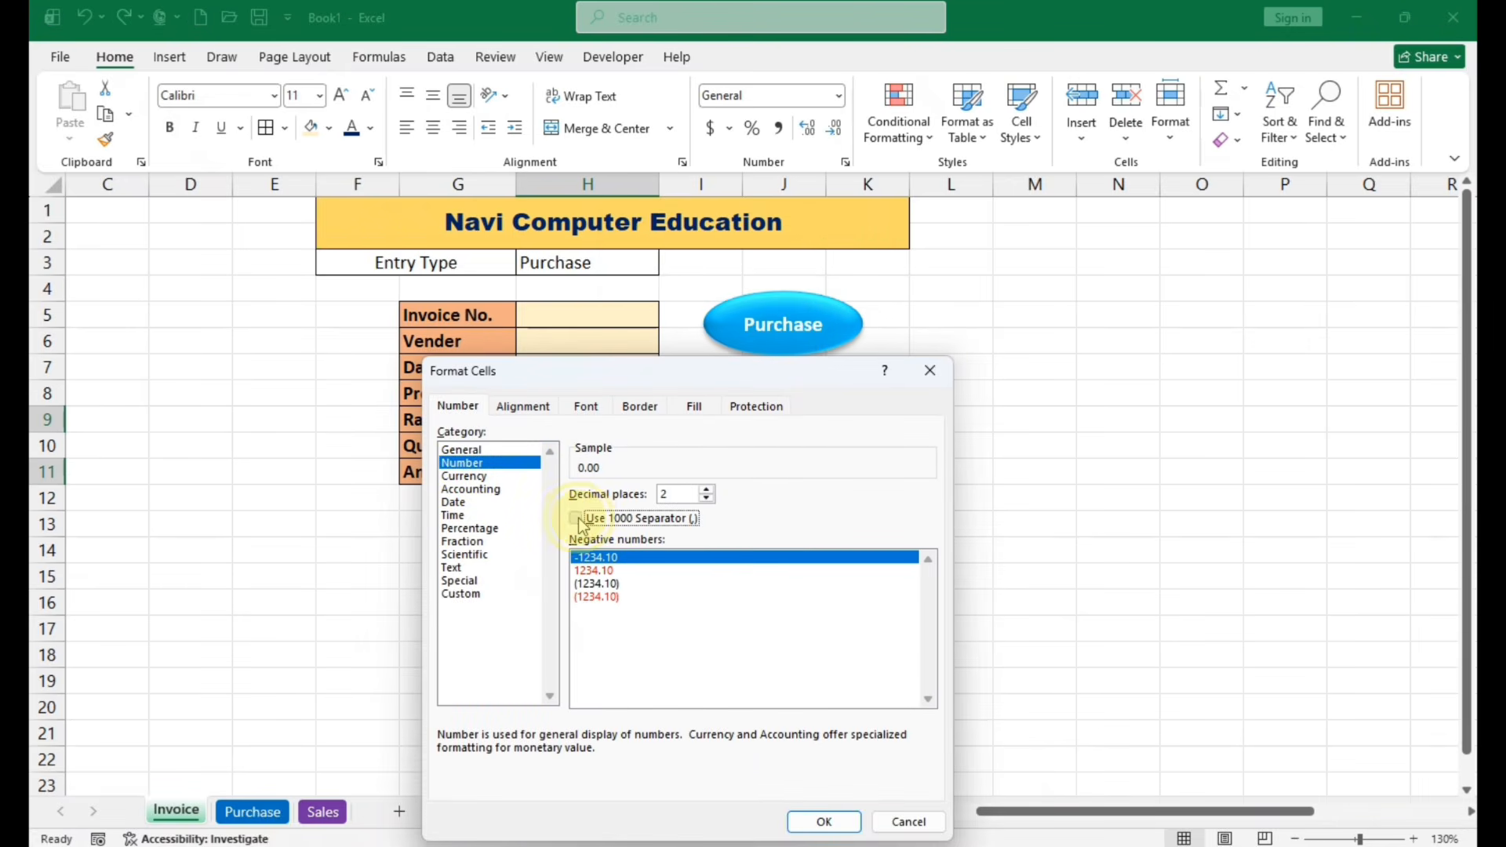
pyautogui.doubleClick(682, 491)
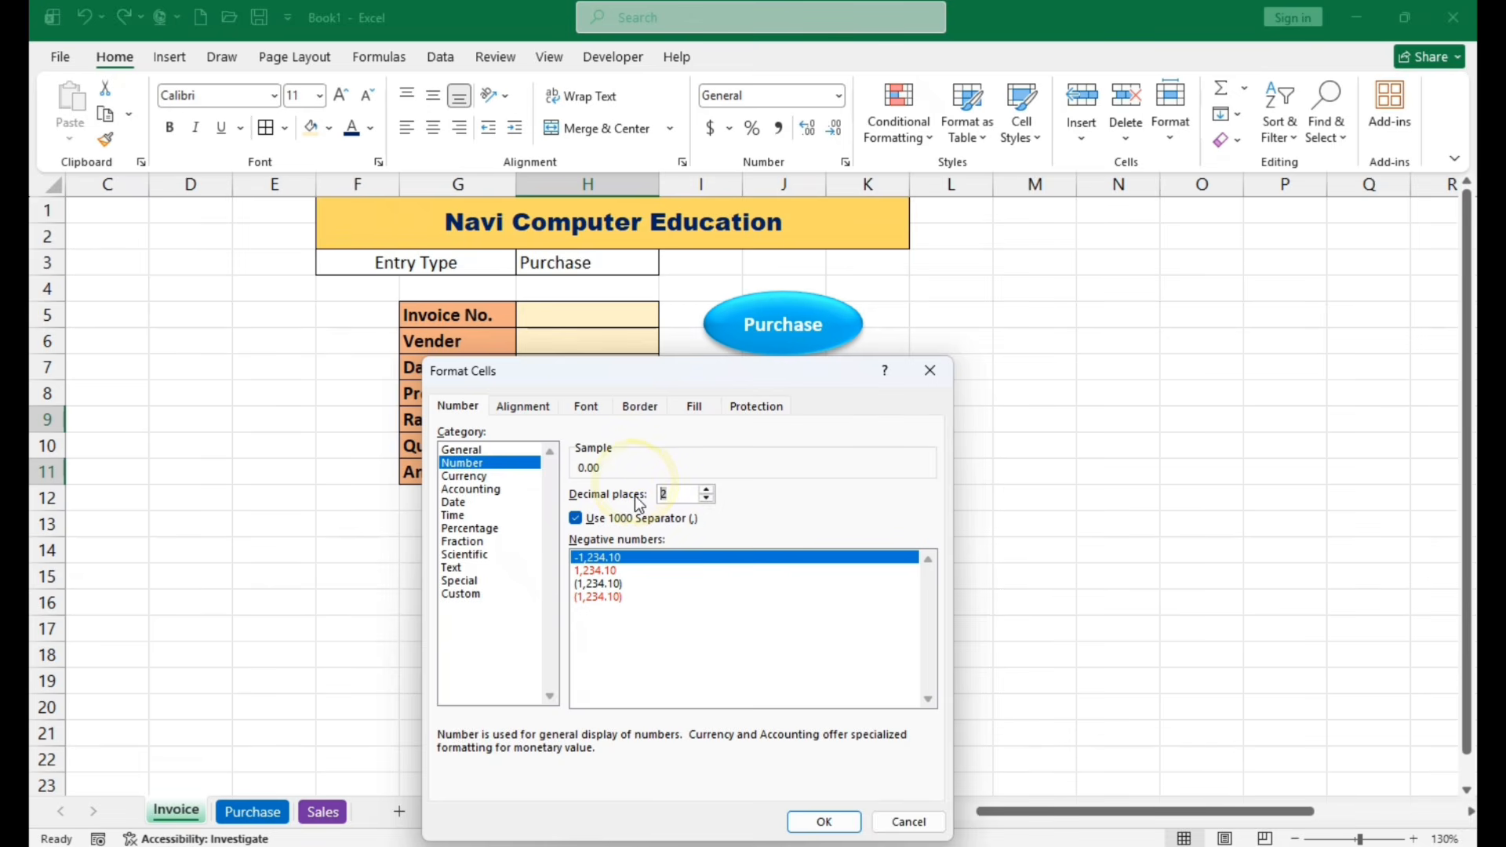
pyautogui.write('0')
pyautogui.click(823, 819)
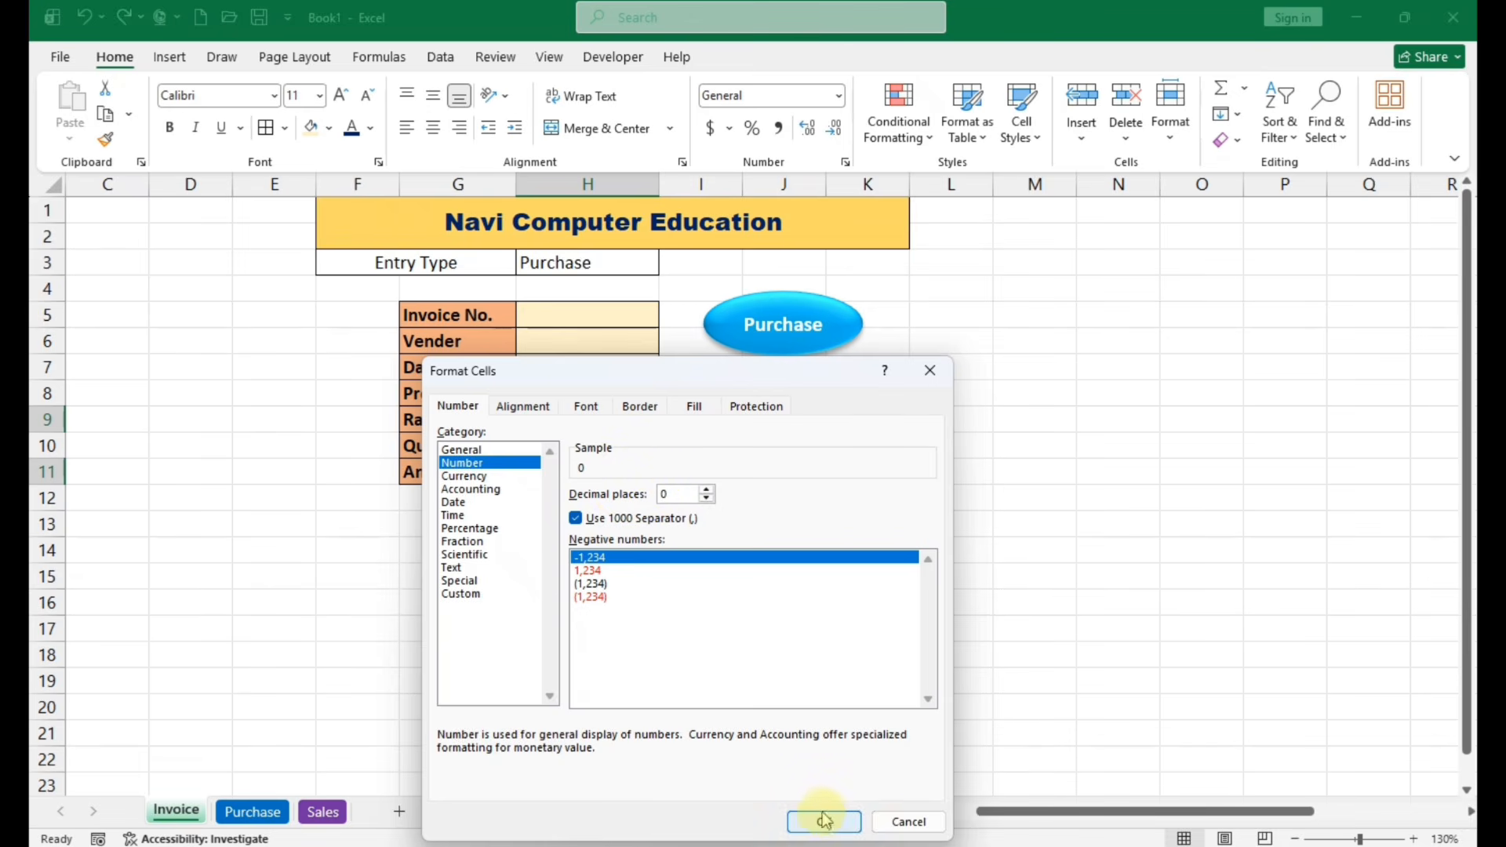
pyautogui.click(712, 622)
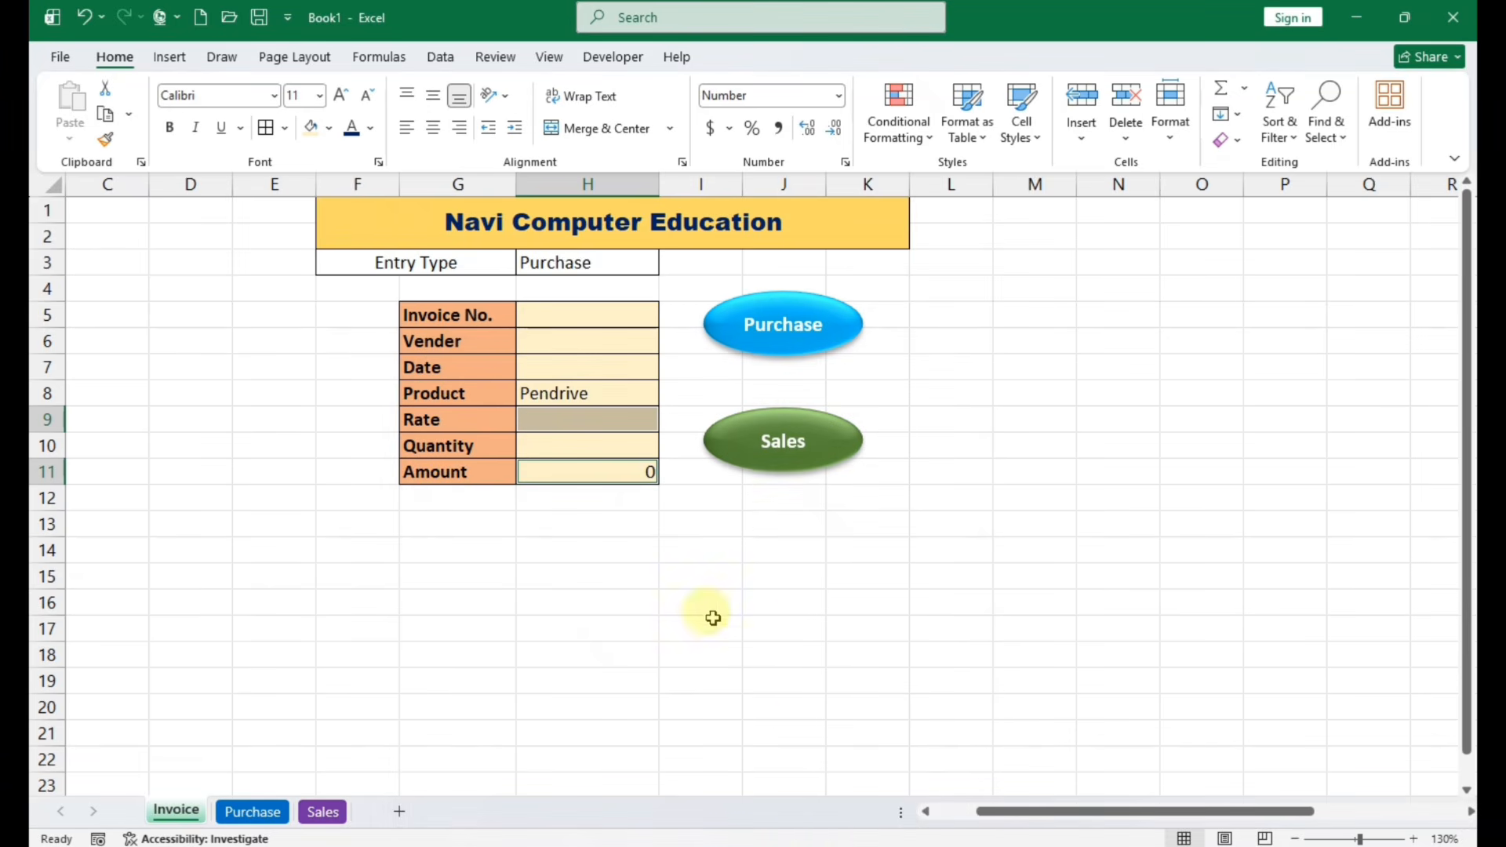
pyautogui.click(714, 624)
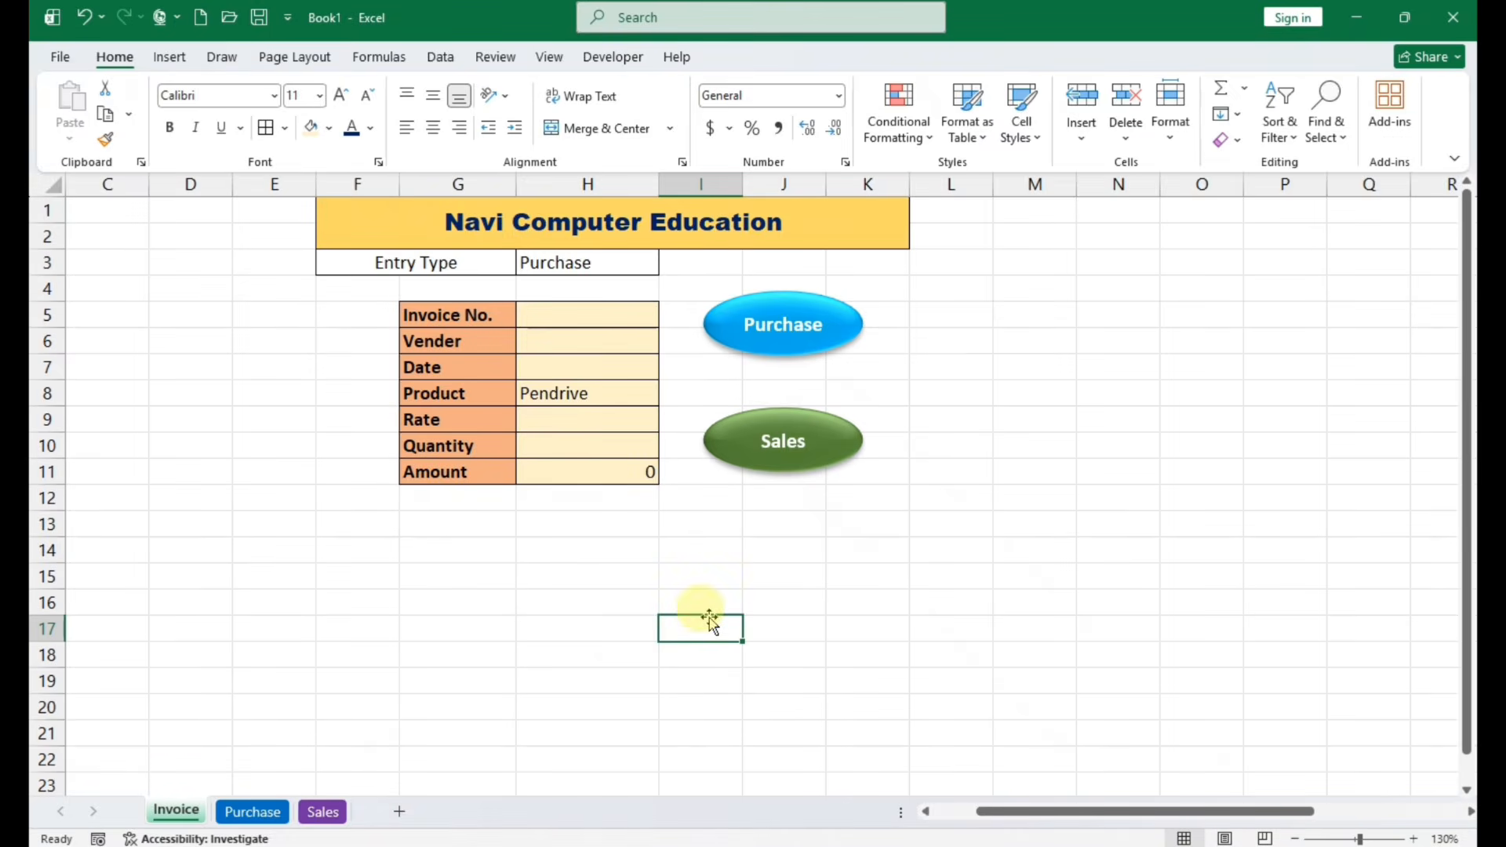
# Convert the range A1:G9 on the Purchase sheet into a table with headers
pyautogui.click(249, 811)
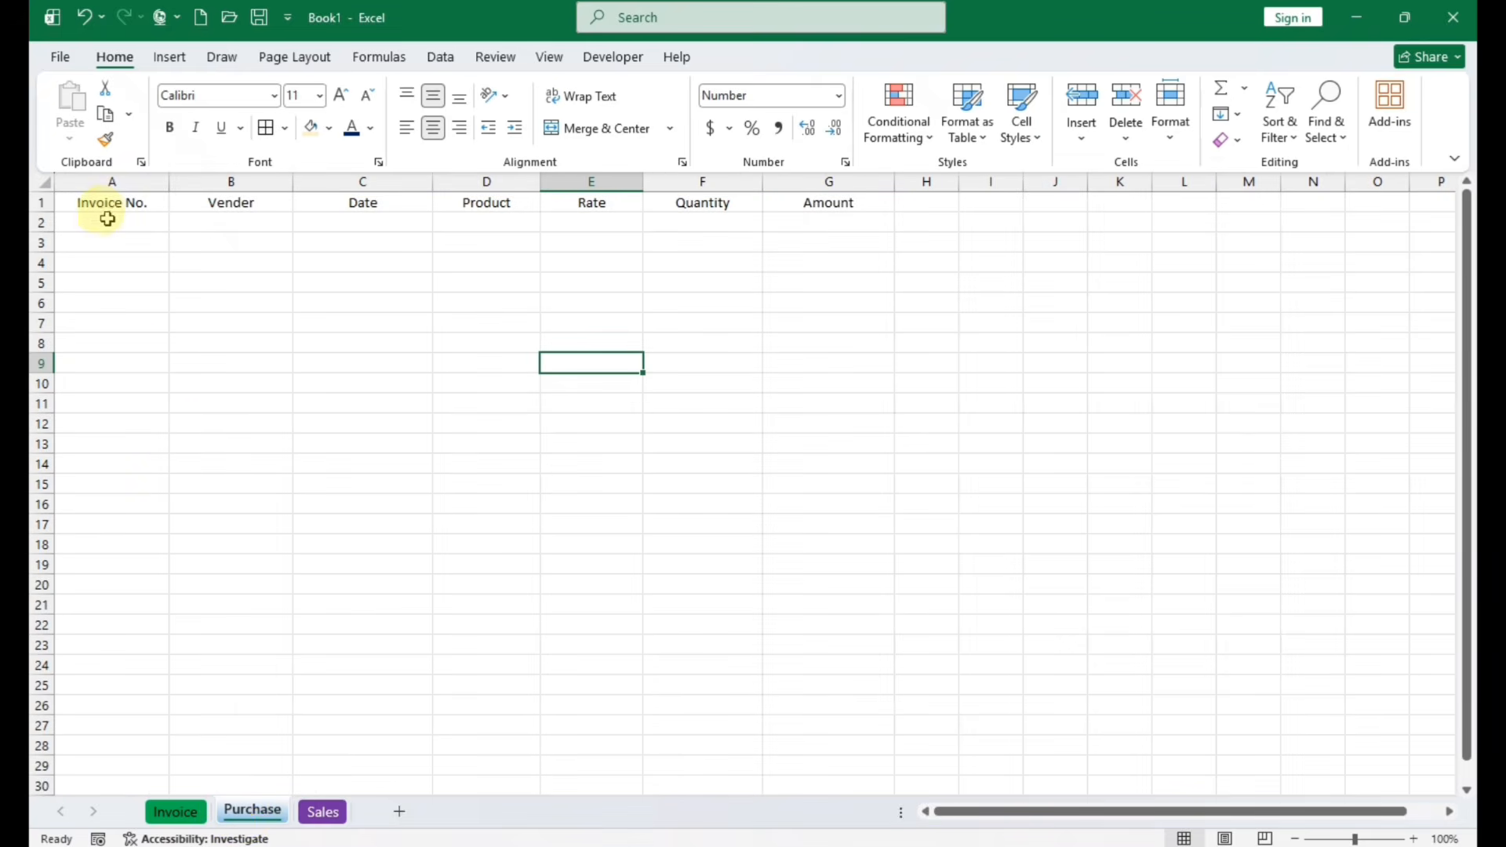
pyautogui.moveTo(112, 200); pyautogui.dragTo(822, 373)
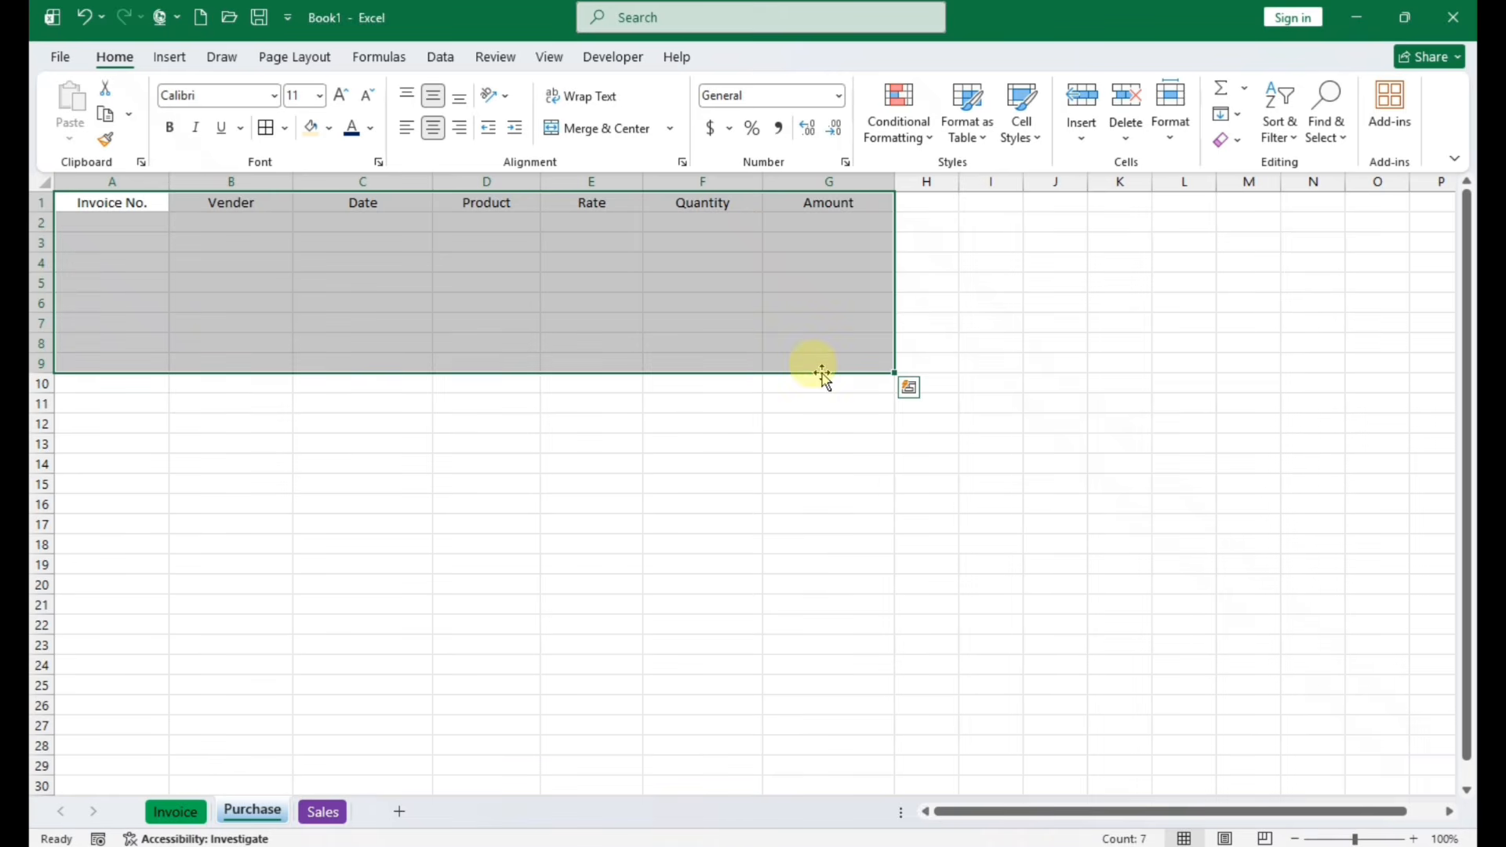
pyautogui.hotkey('ctrl', 't')
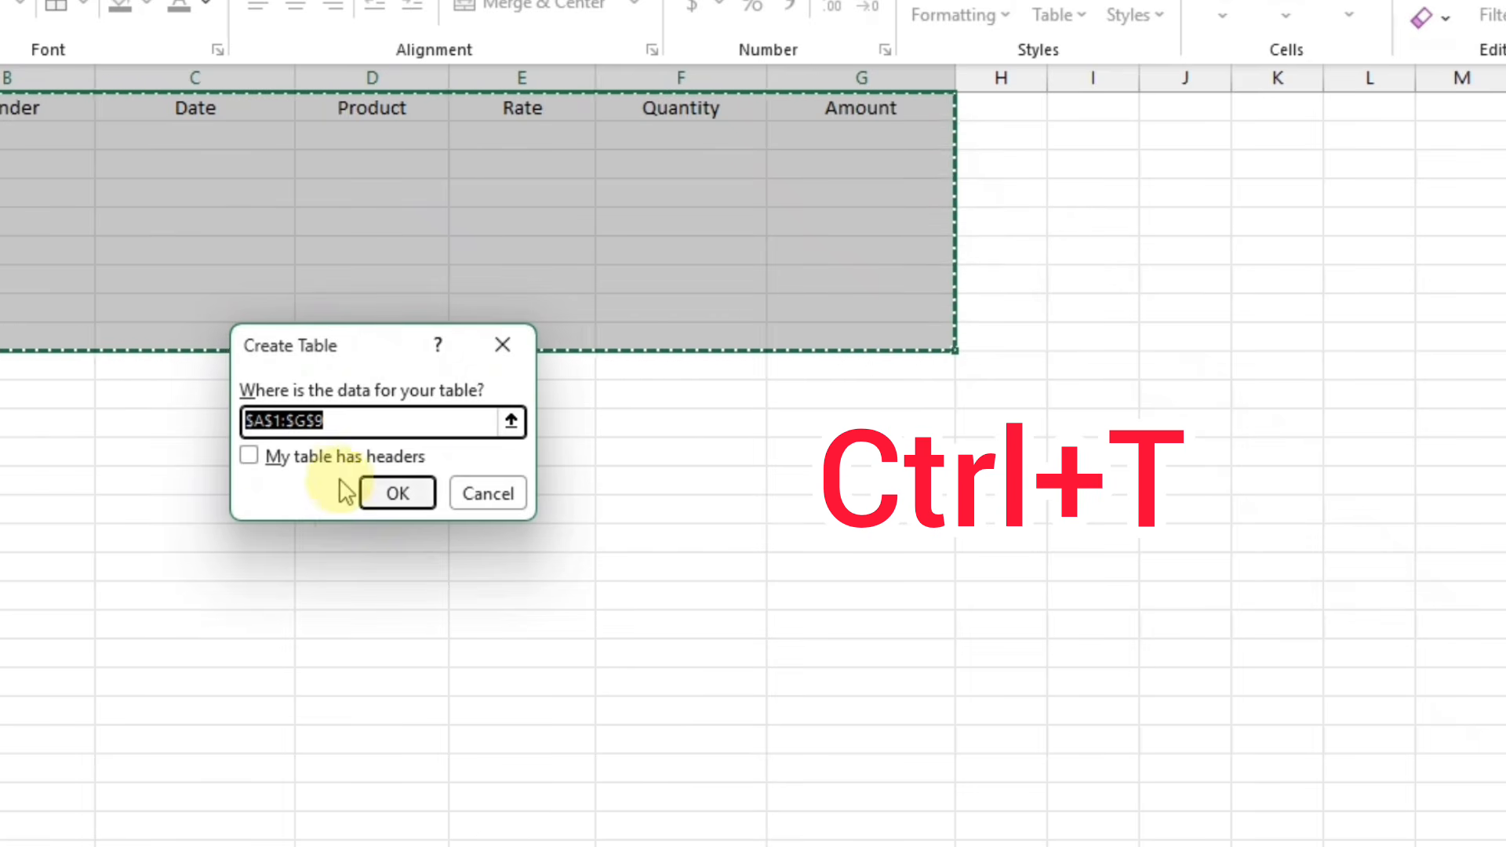
pyautogui.click(250, 458)
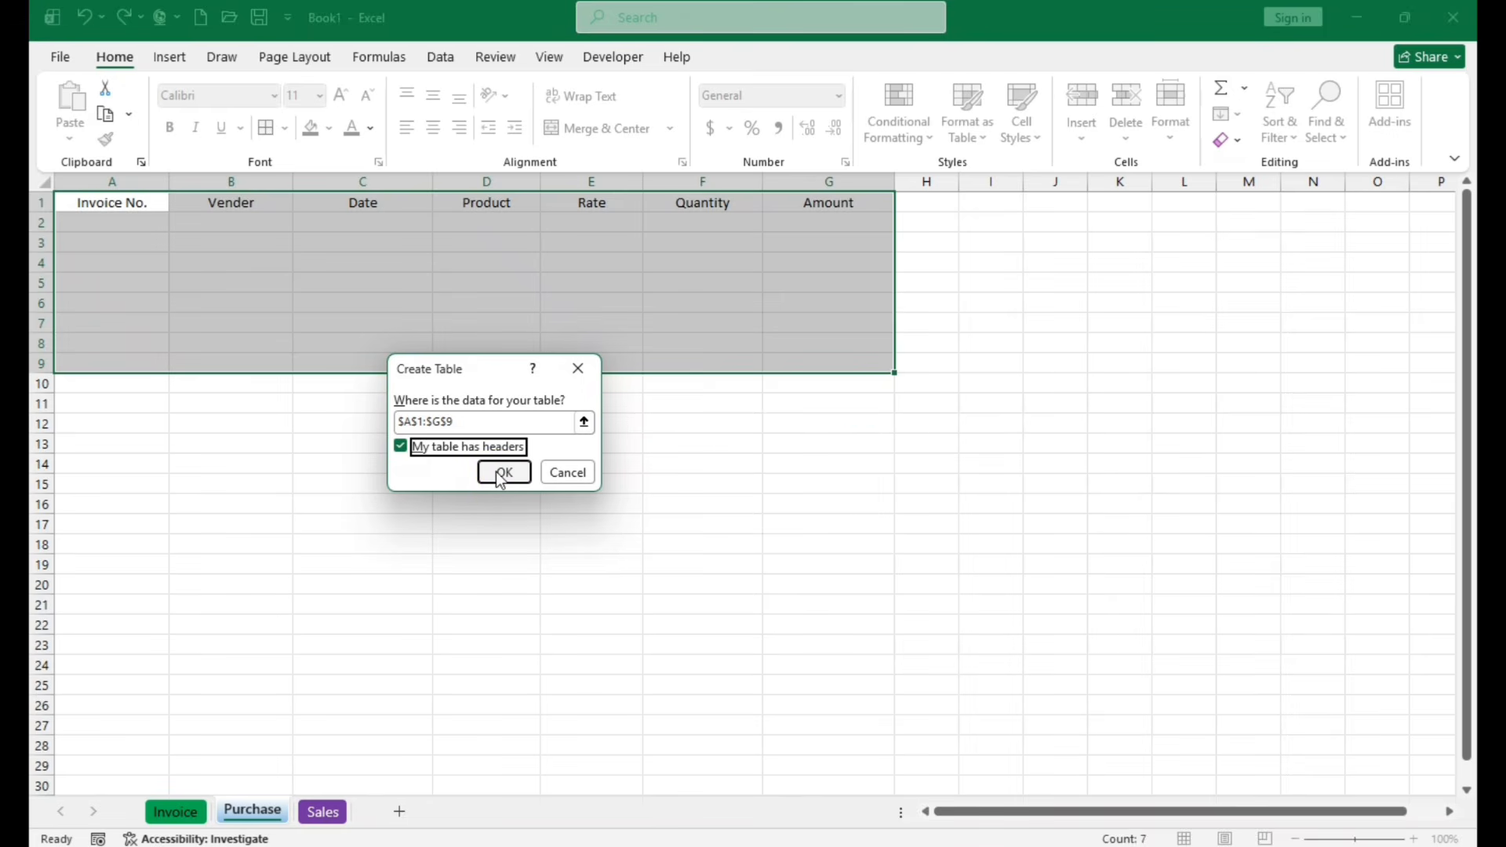
pyautogui.click(502, 473)
pyautogui.click(496, 467)
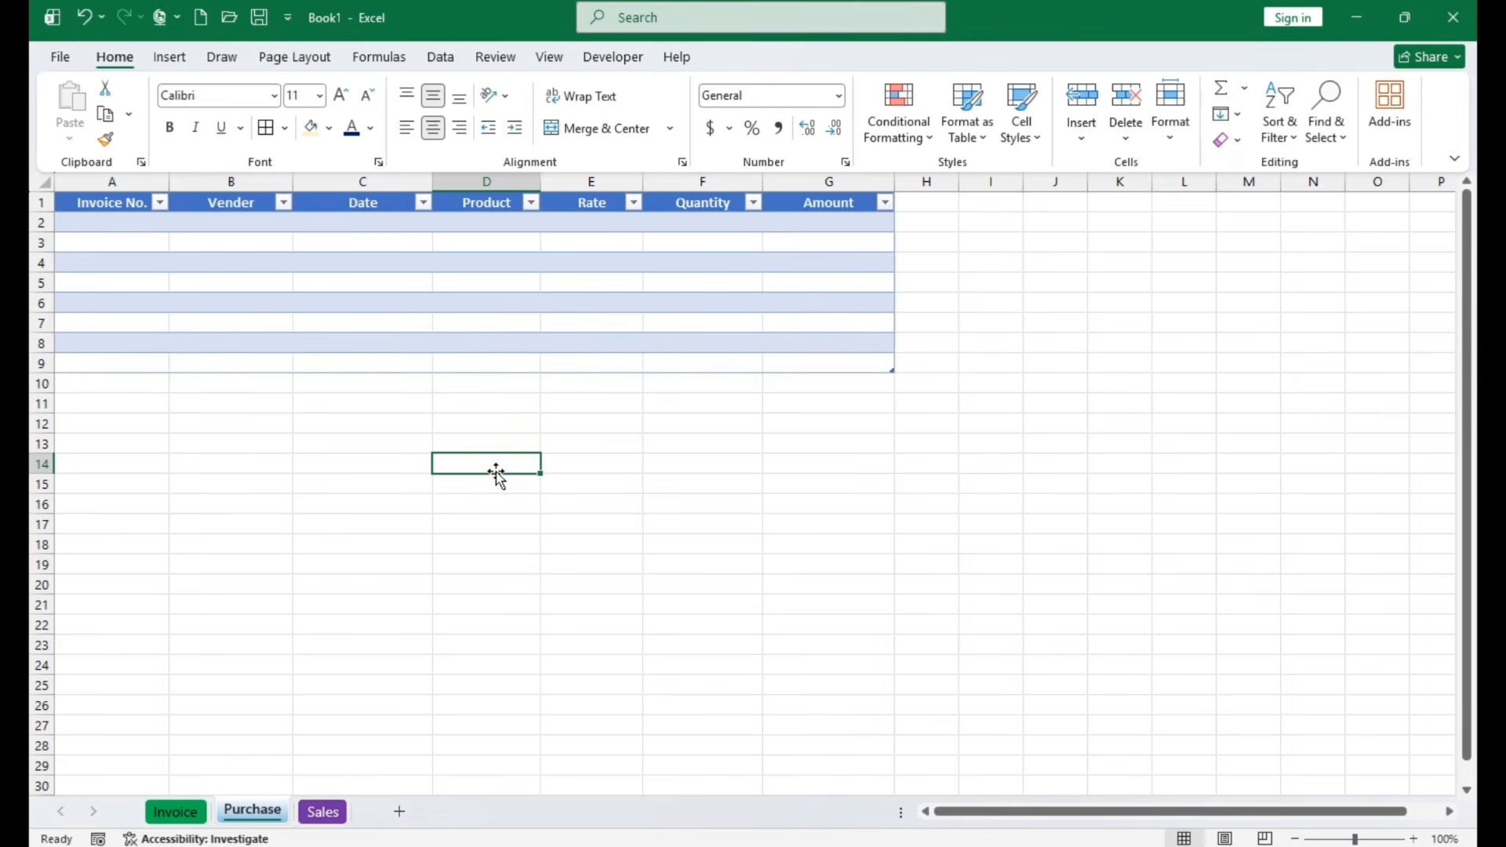
# Convert the range A1:G9 on the Sales sheet into a table with headers
pyautogui.click(338, 818)
pyautogui.moveTo(87, 201); pyautogui.dragTo(823, 354)
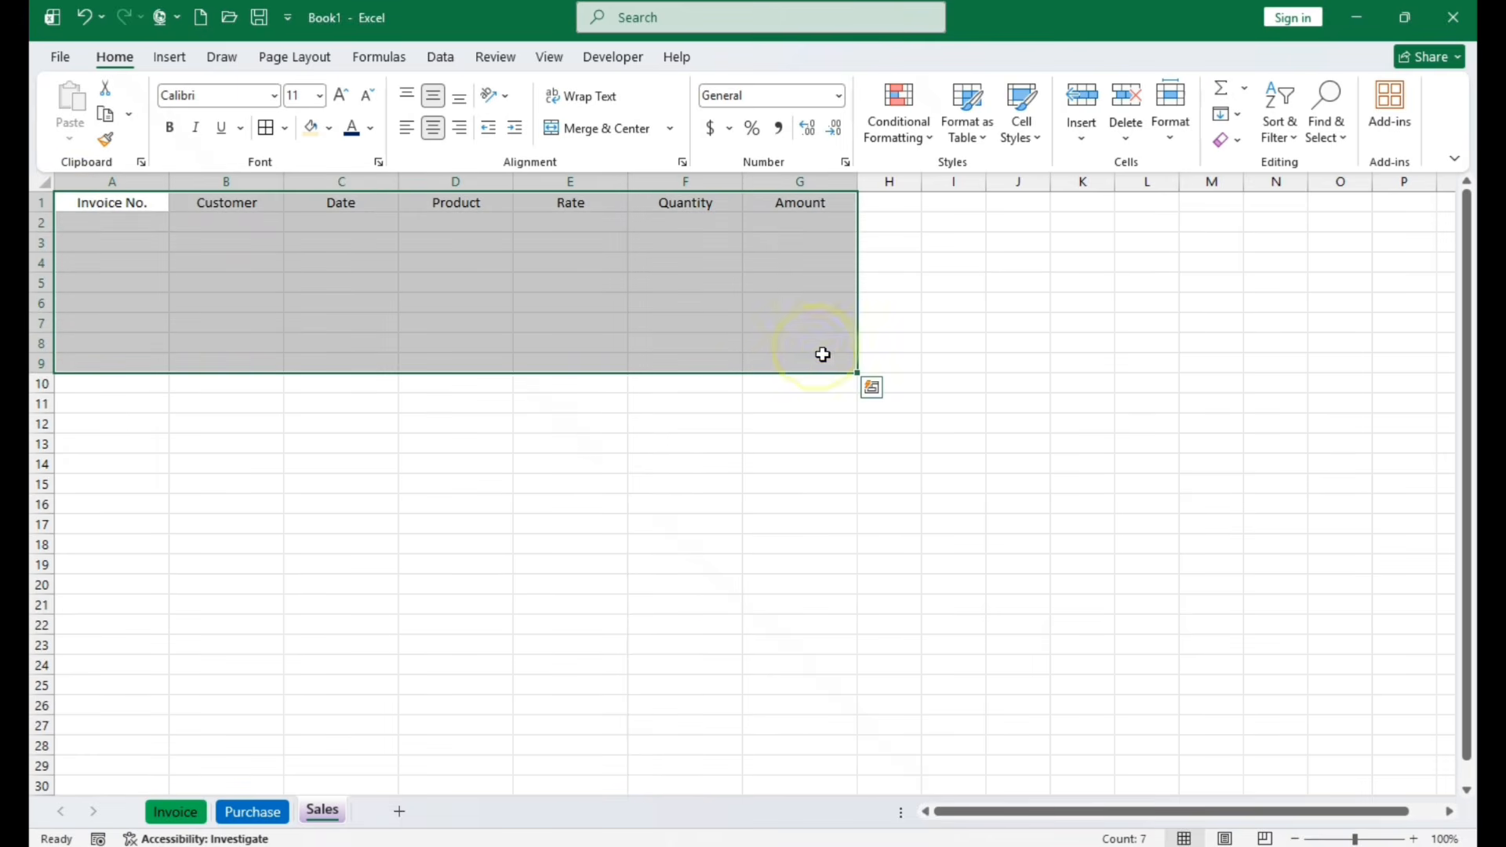
pyautogui.hotkey('ctrl', 't')
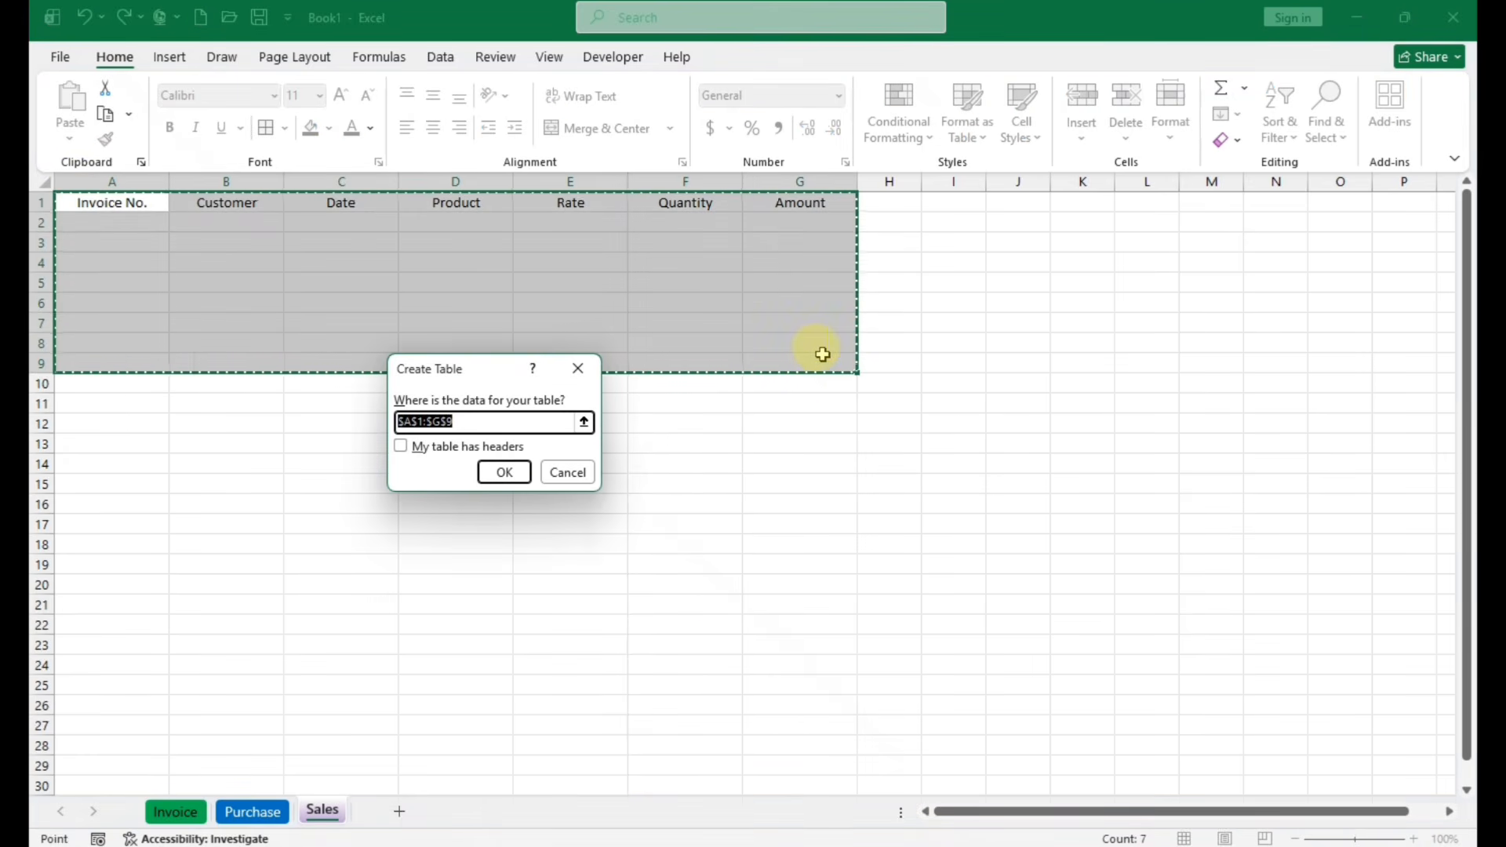
pyautogui.click(402, 445)
pyautogui.click(503, 473)
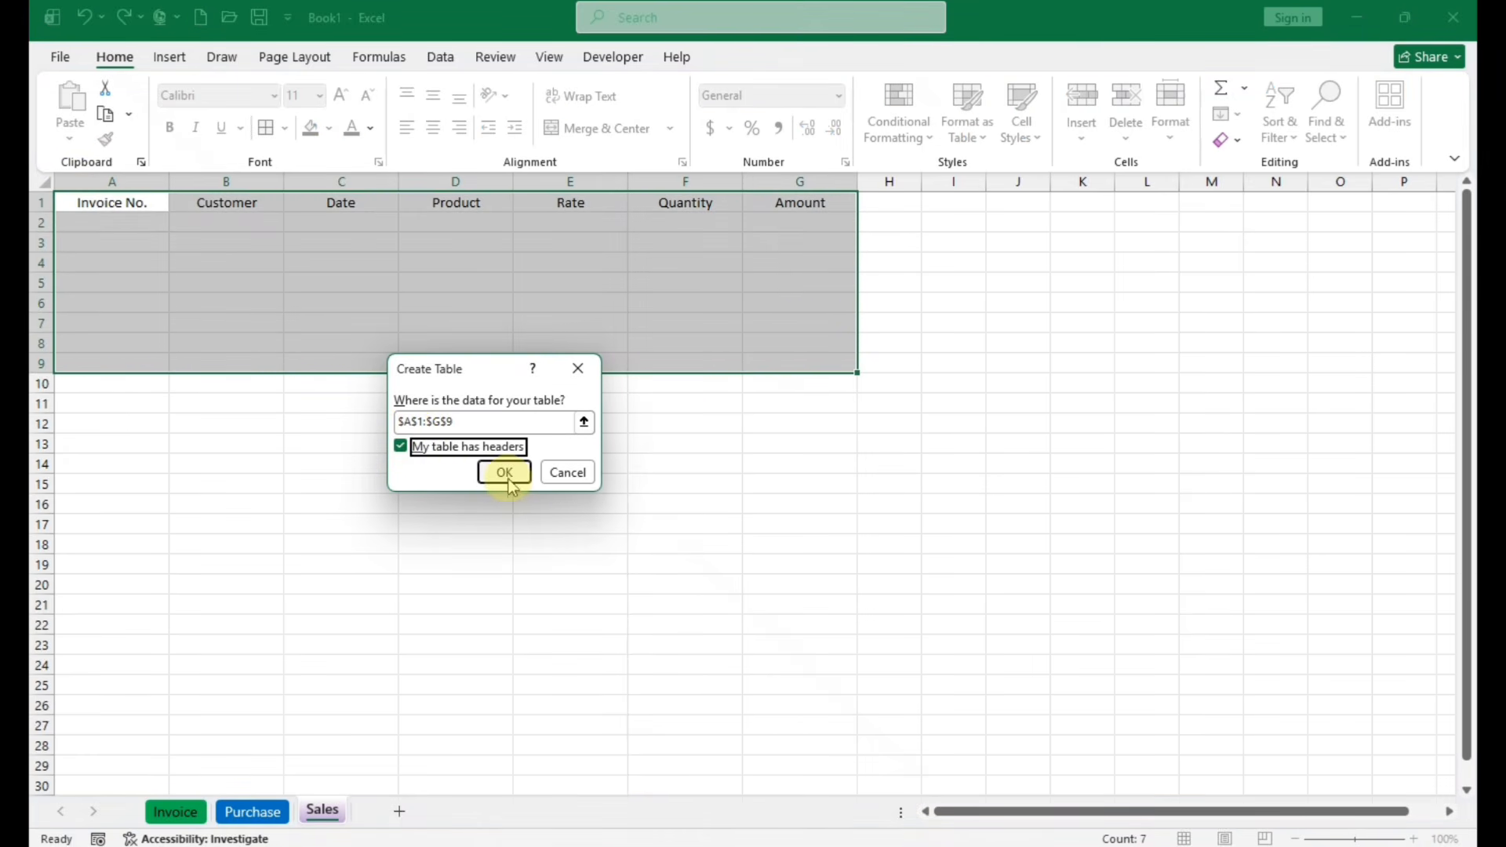
pyautogui.click(455, 584)
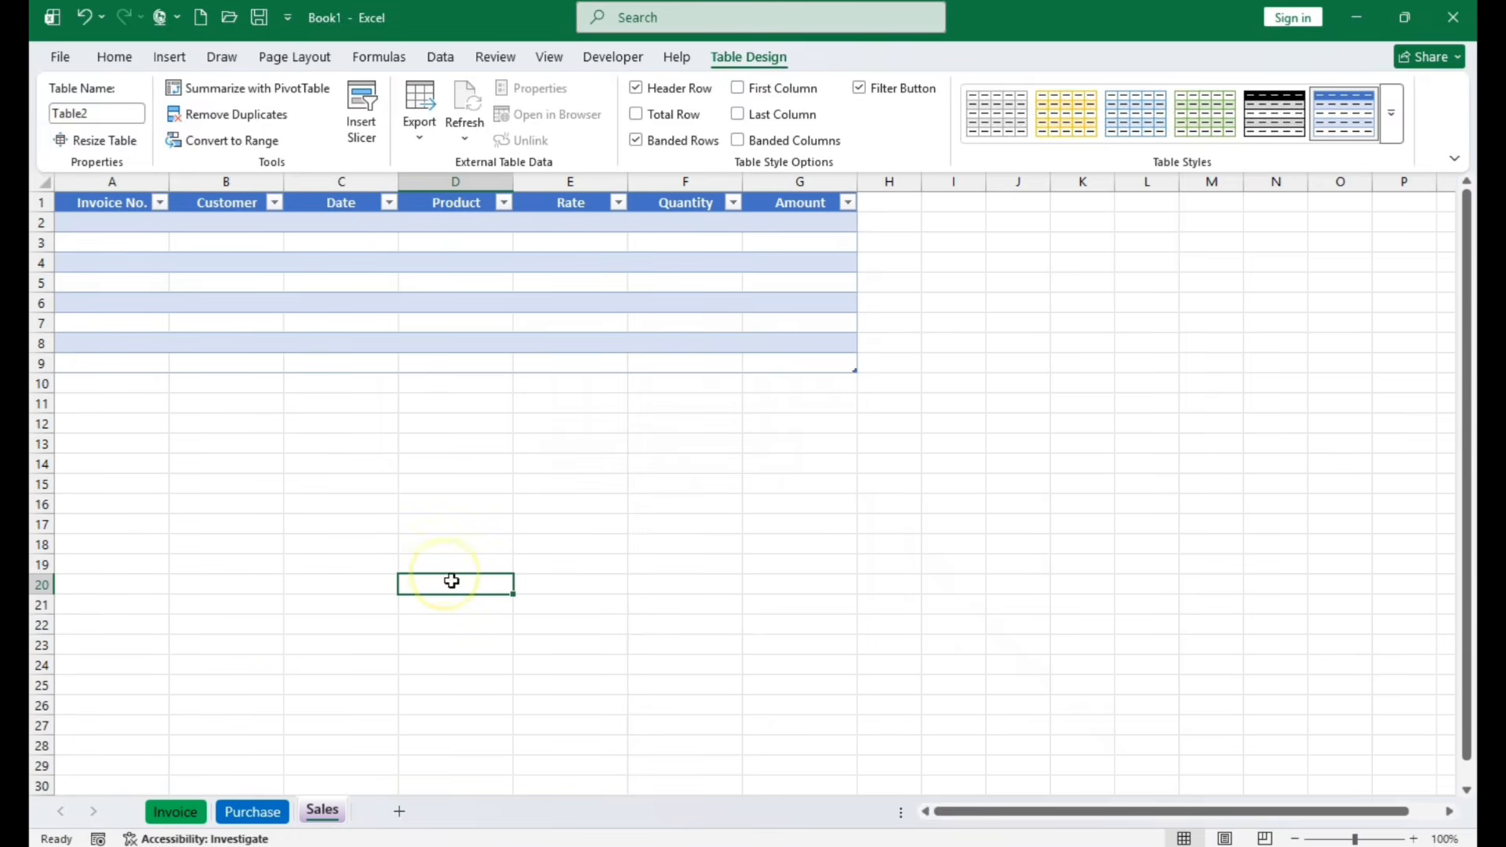
pyautogui.click(283, 812)
pyautogui.click(322, 811)
pyautogui.click(275, 812)
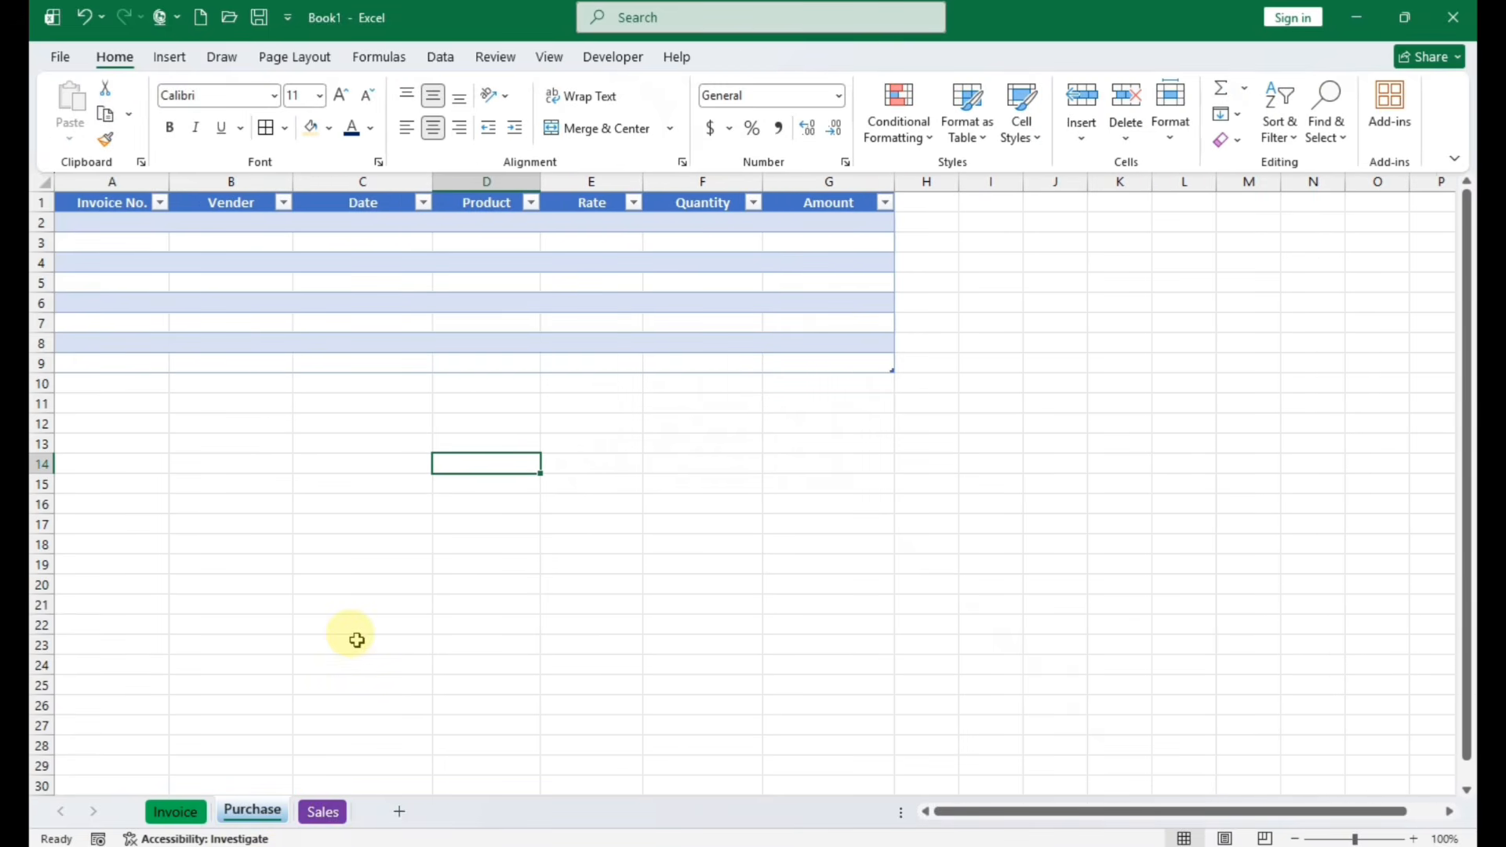
# Fill in the Invoice sheet form with invoice number 2001, the vendor's full name and the date 1-07-2026
pyautogui.click(175, 812)
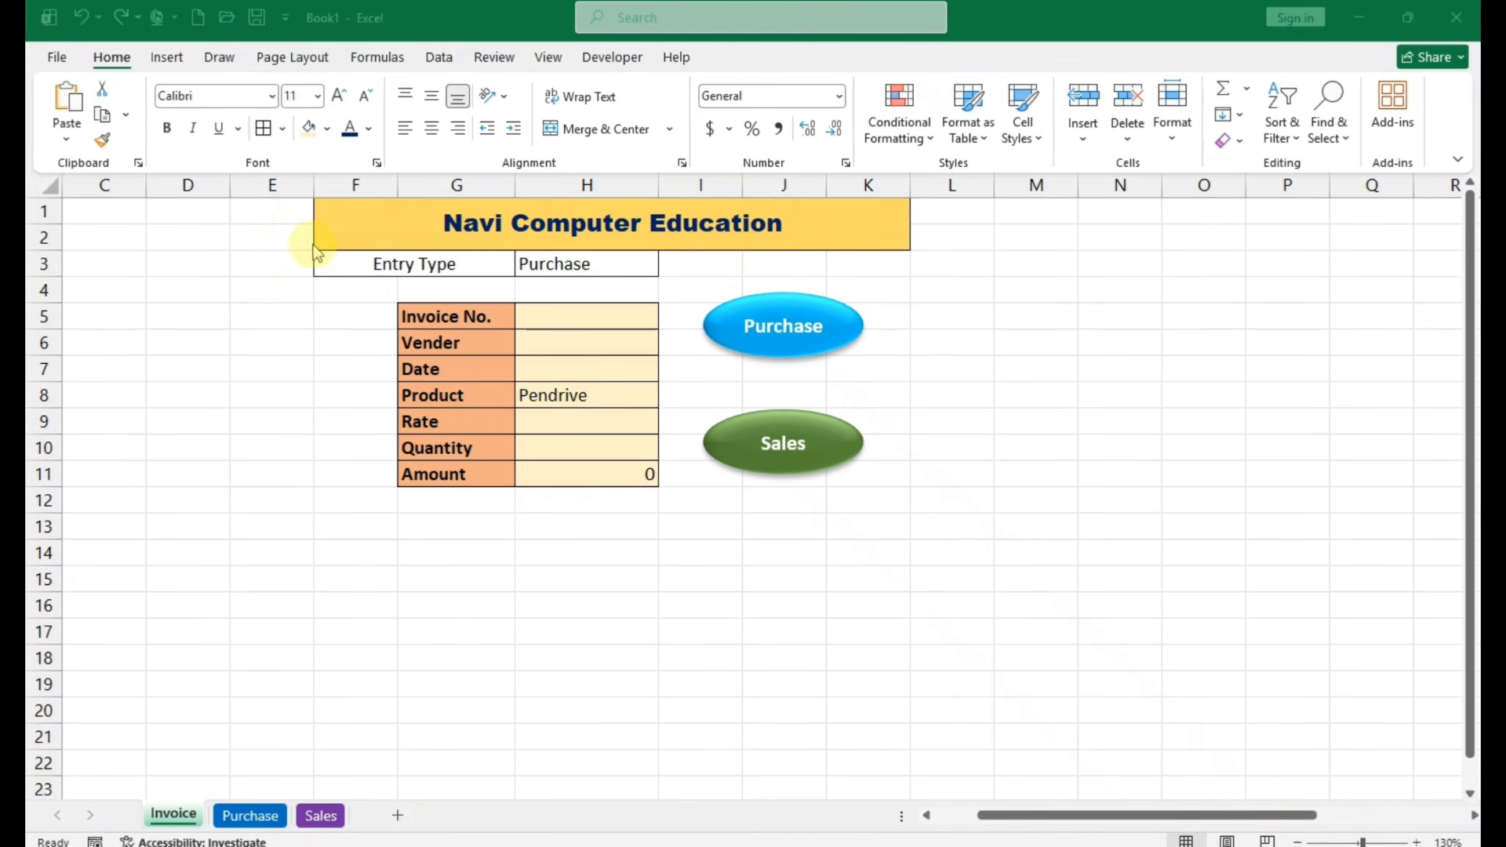
pyautogui.click(568, 321)
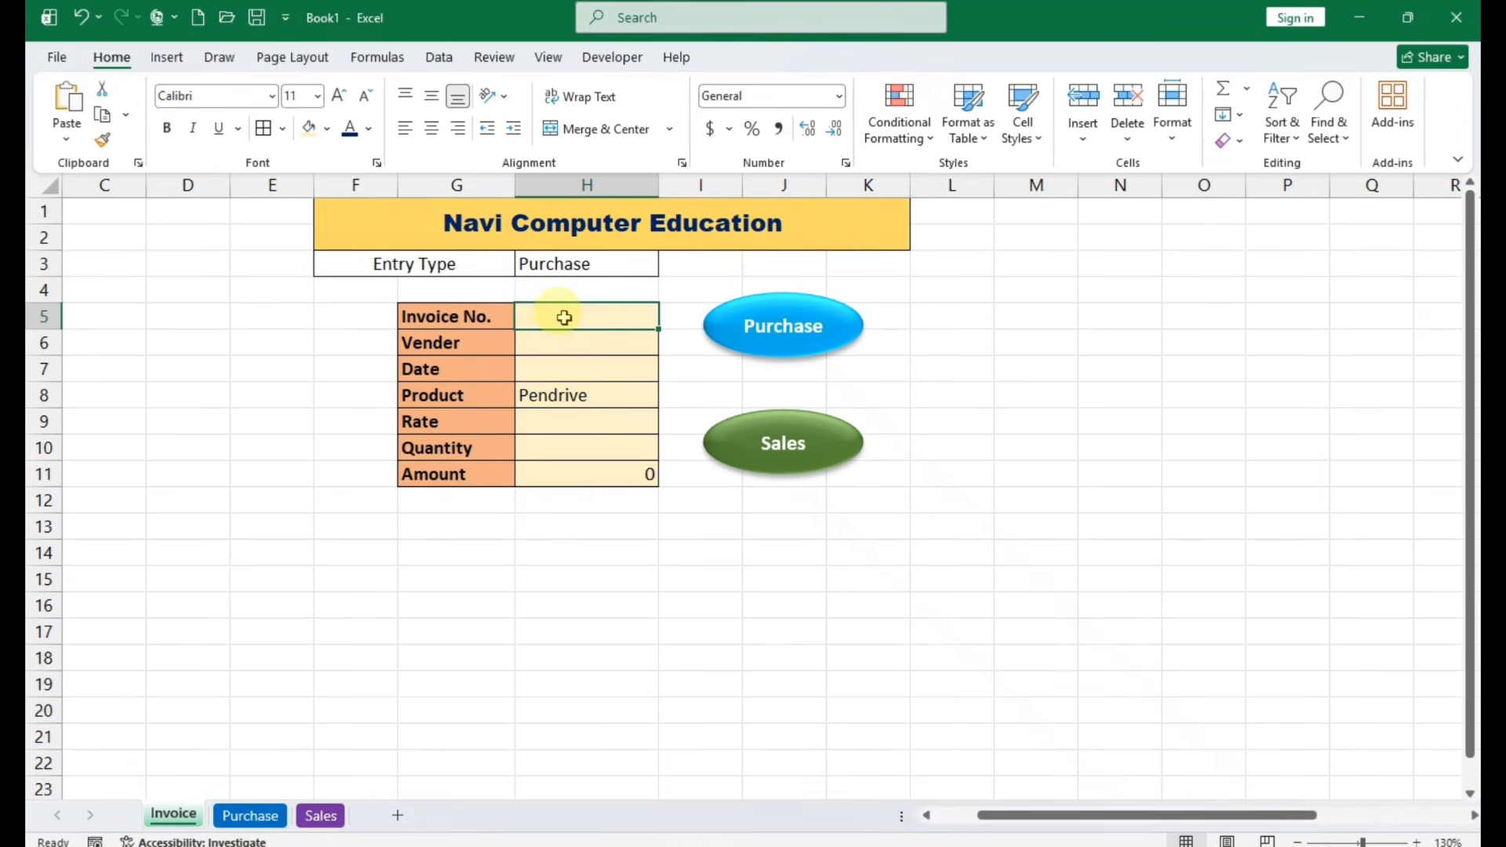
pyautogui.write('2001')
pyautogui.press('Return')
pyautogui.write('RaJ Kumar')
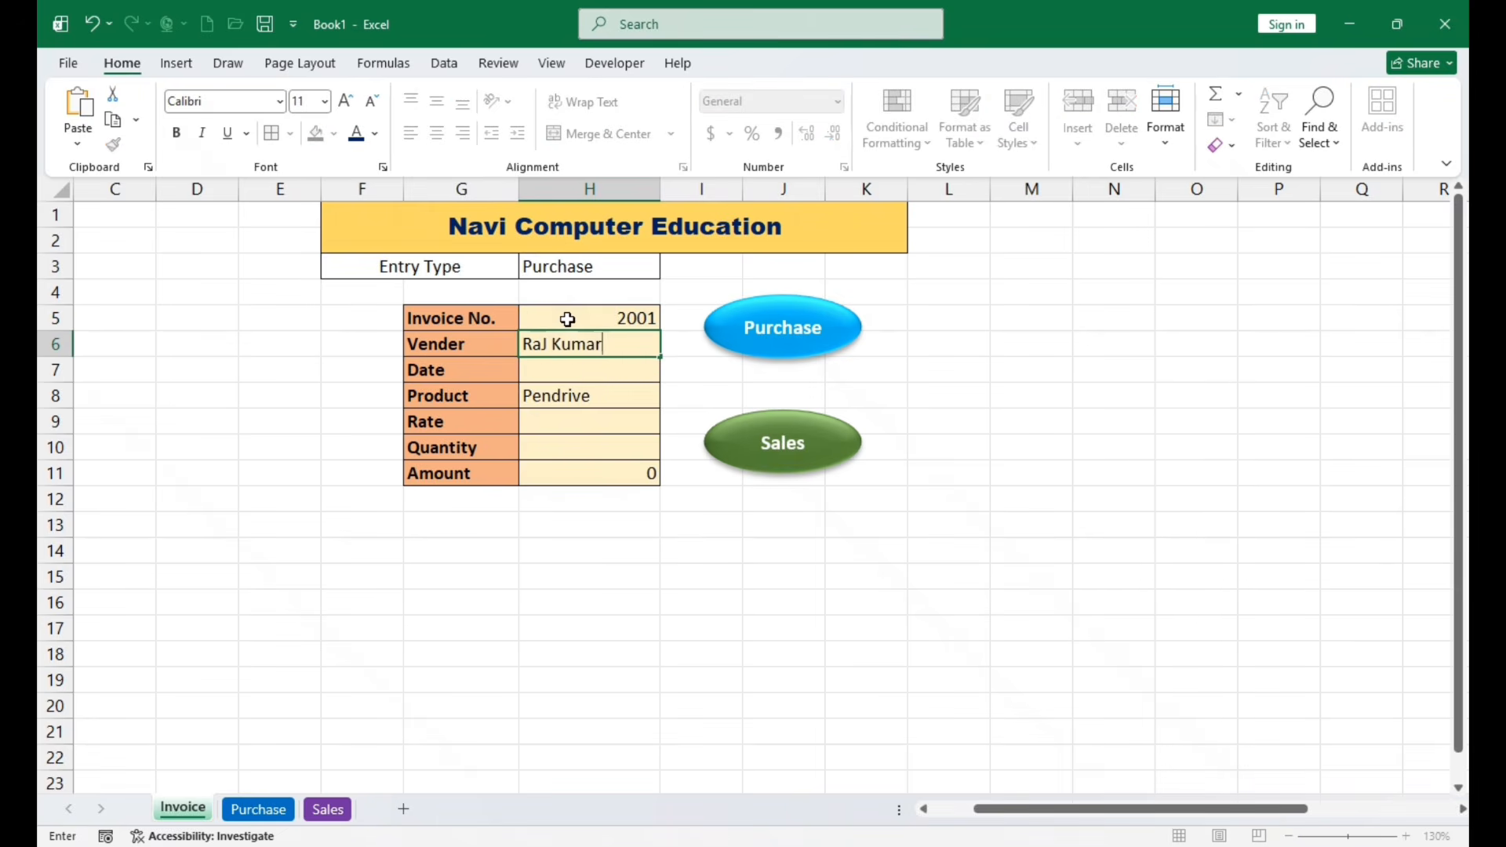
pyautogui.press('Return')
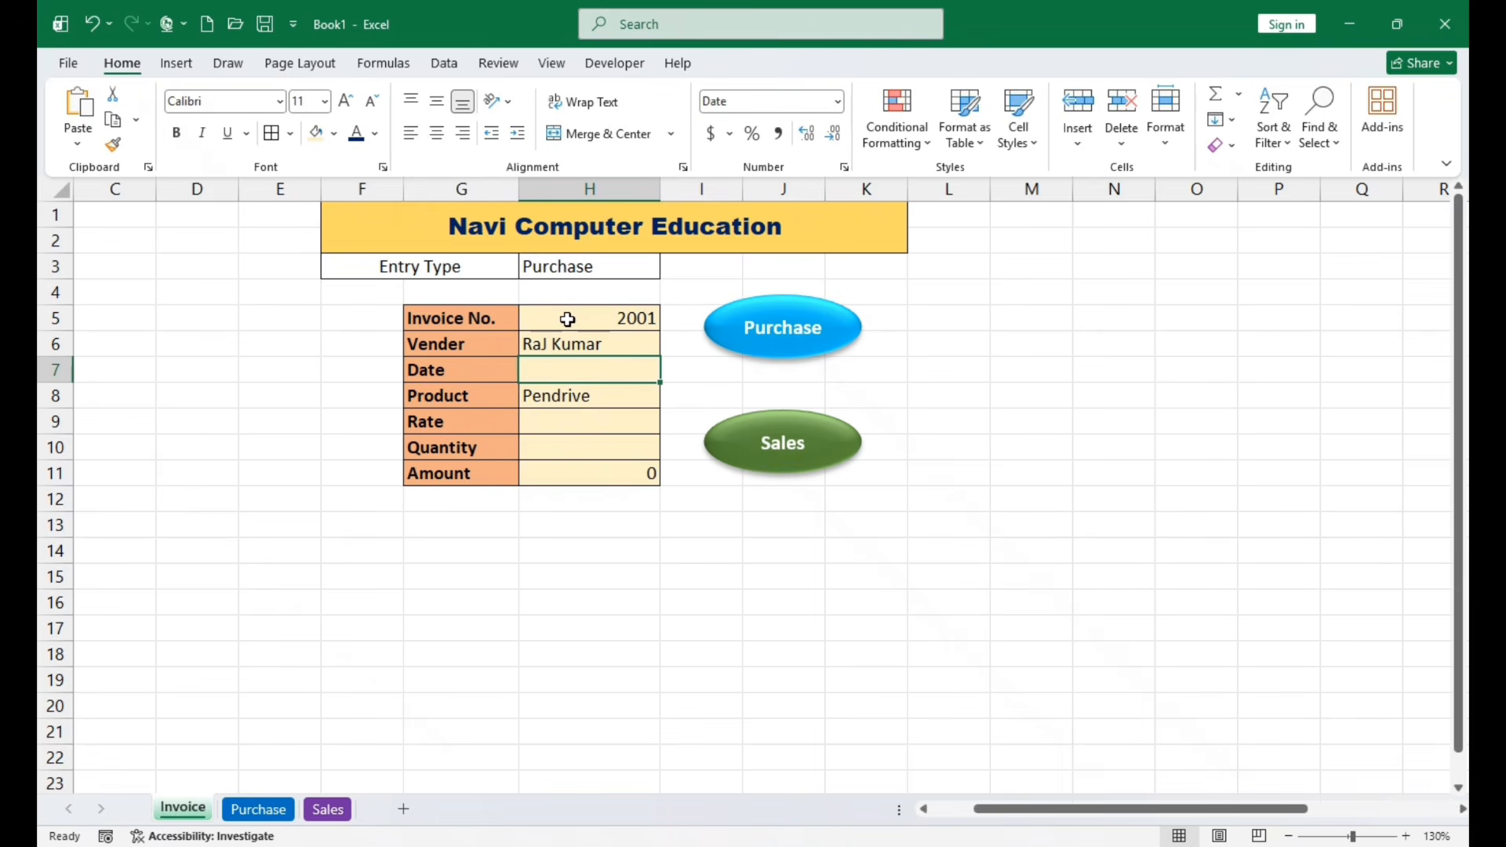
pyautogui.write('1-07-2026')
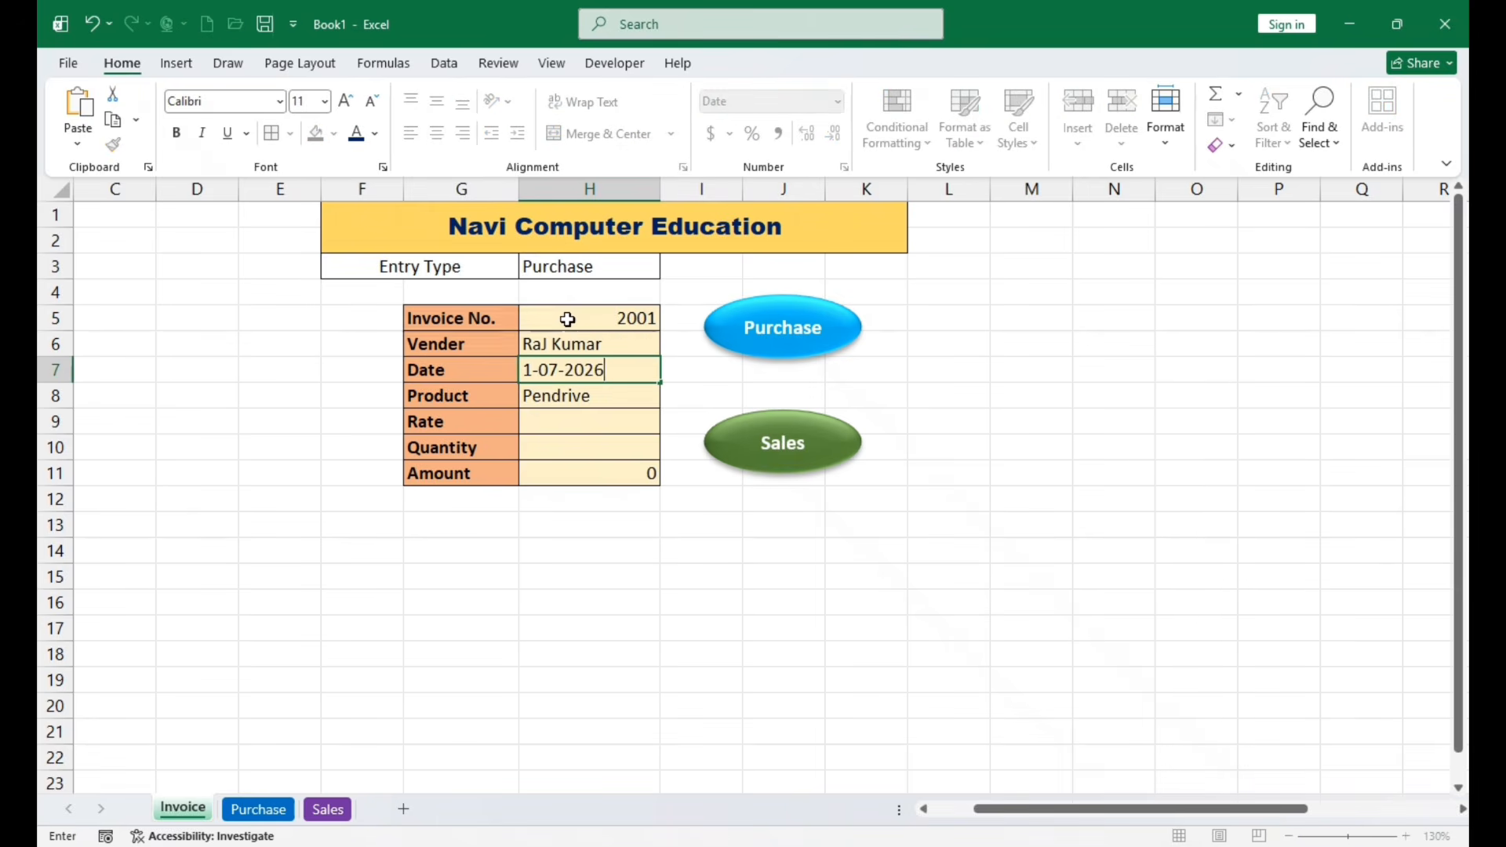
pyautogui.press('Return')
# Choose Keyboard as the product on the form and enter a rate of 250 and a quantity of 20
pyautogui.click(669, 398)
pyautogui.click(593, 436)
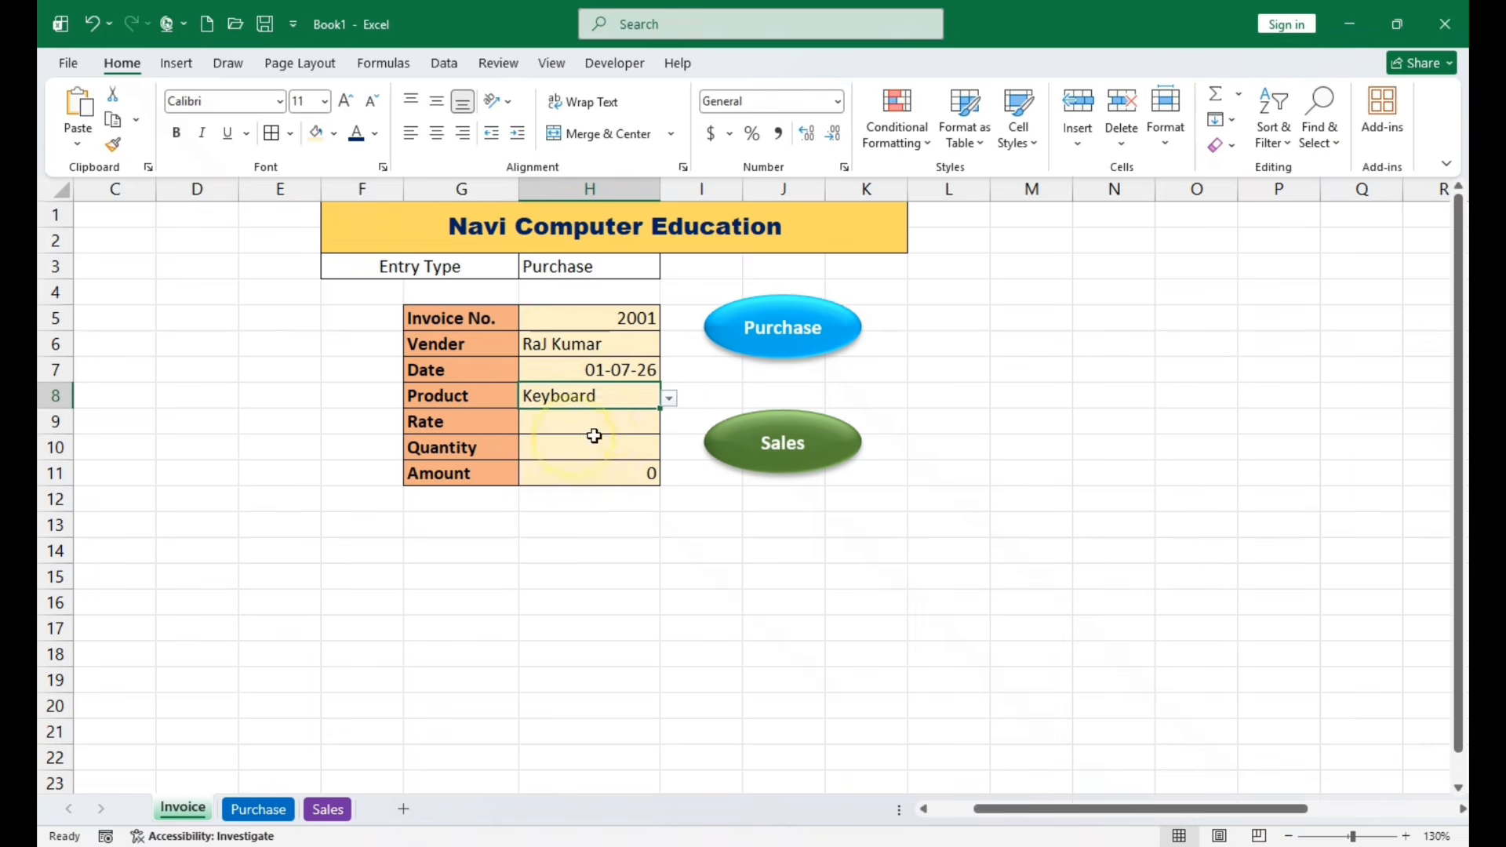
pyautogui.click(597, 428)
pyautogui.write('250')
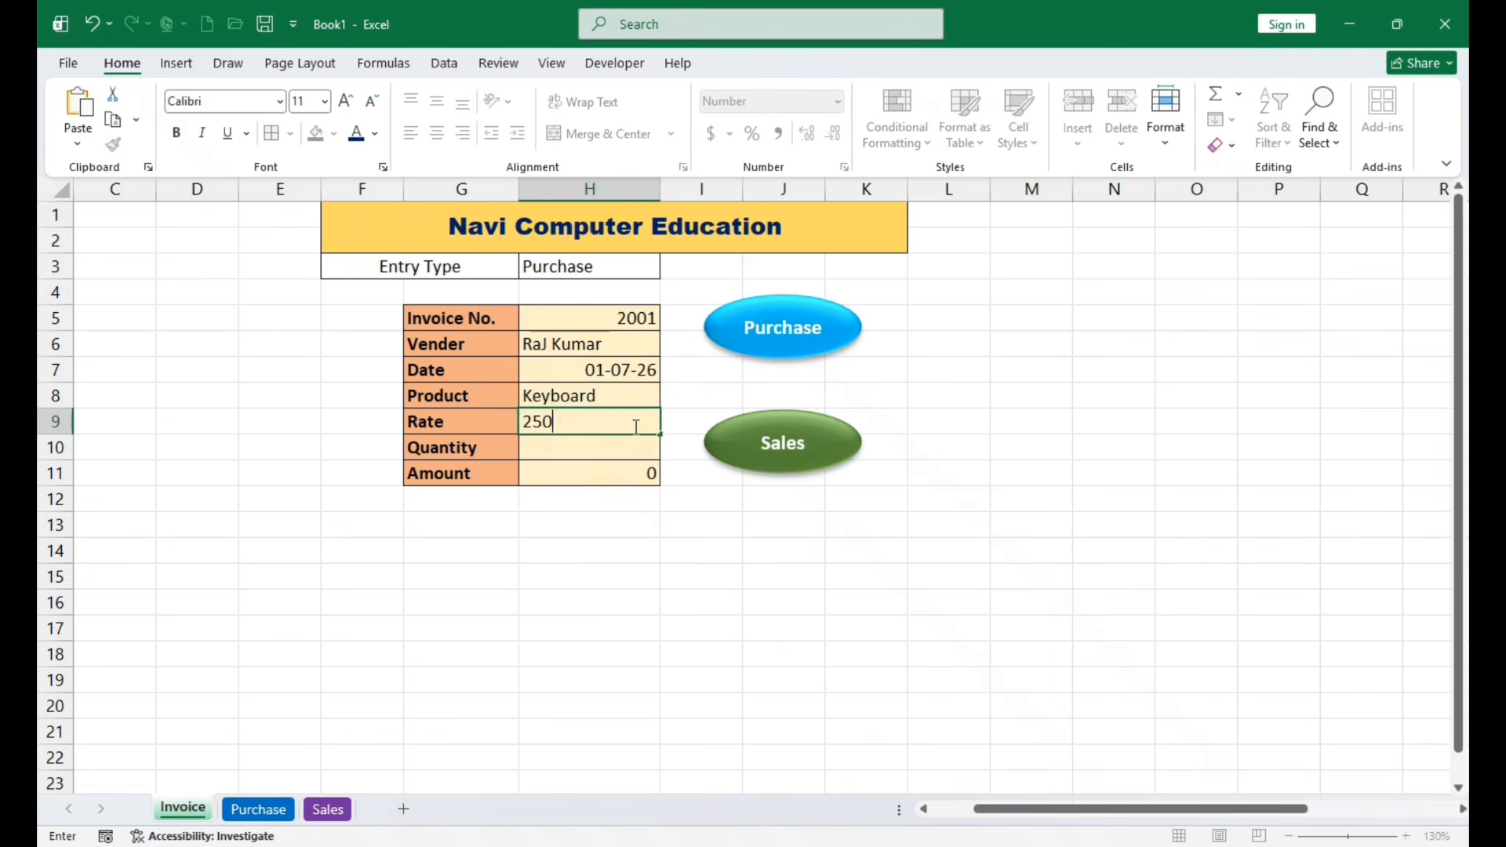
pyautogui.press('Return')
pyautogui.write('20')
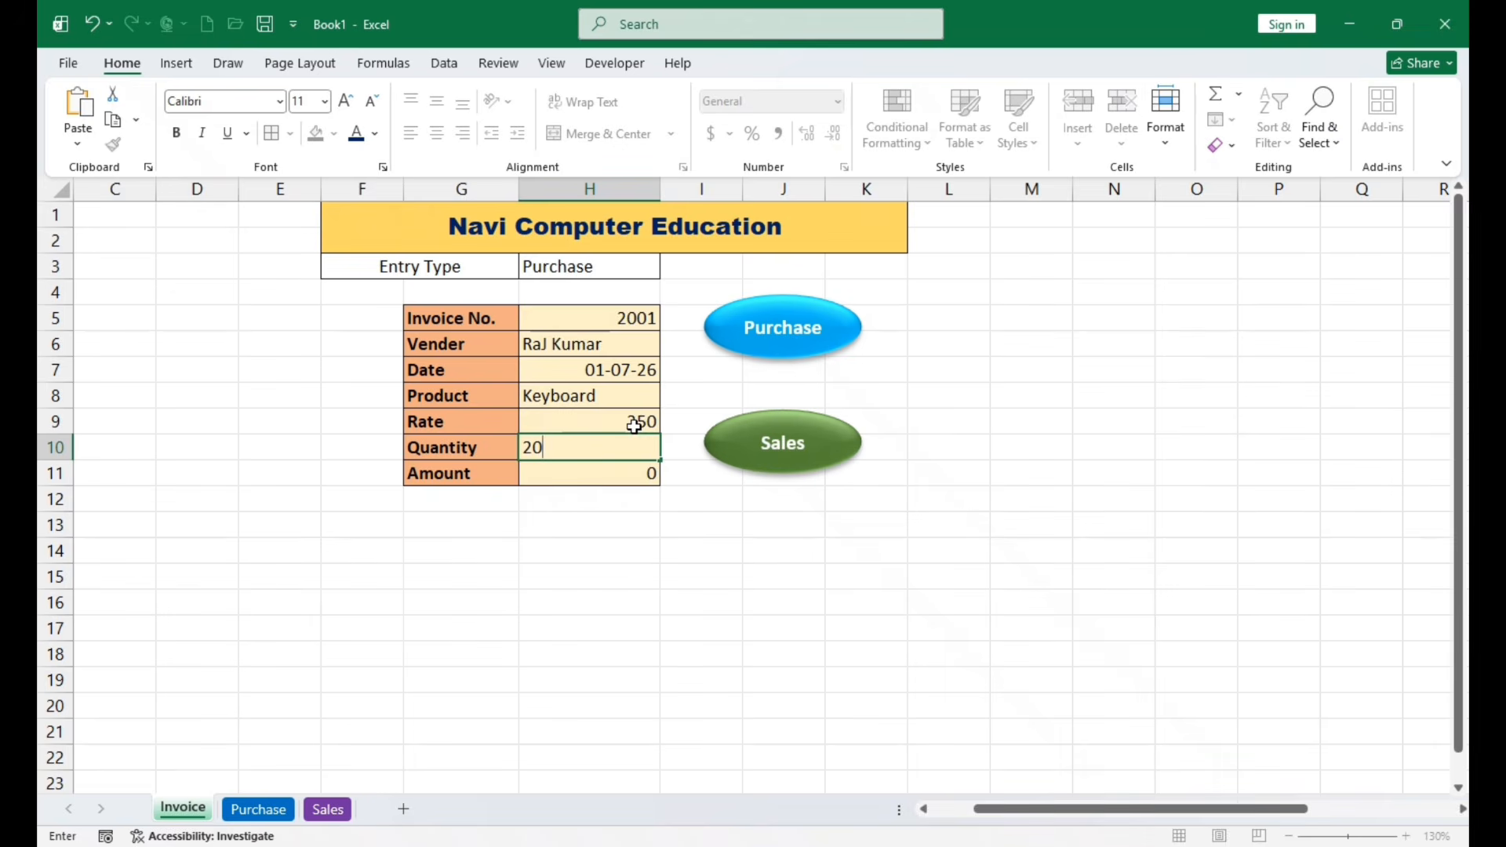
pyautogui.press('Return')
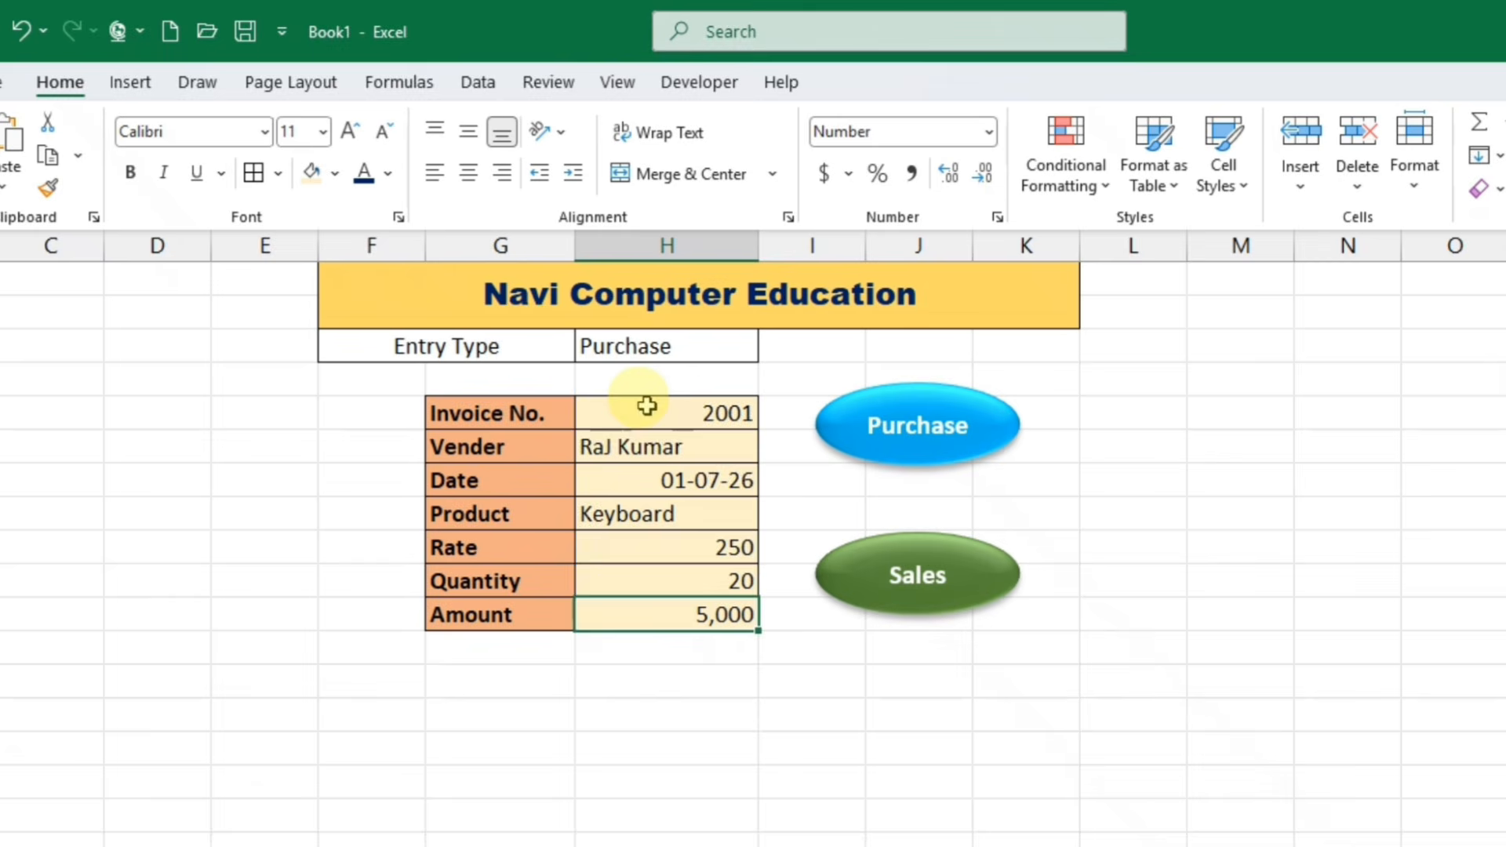
# Center the form's entry values in cells H5:H11 horizontally
pyautogui.moveTo(573, 310); pyautogui.dragTo(589, 473)
pyautogui.click(468, 172)
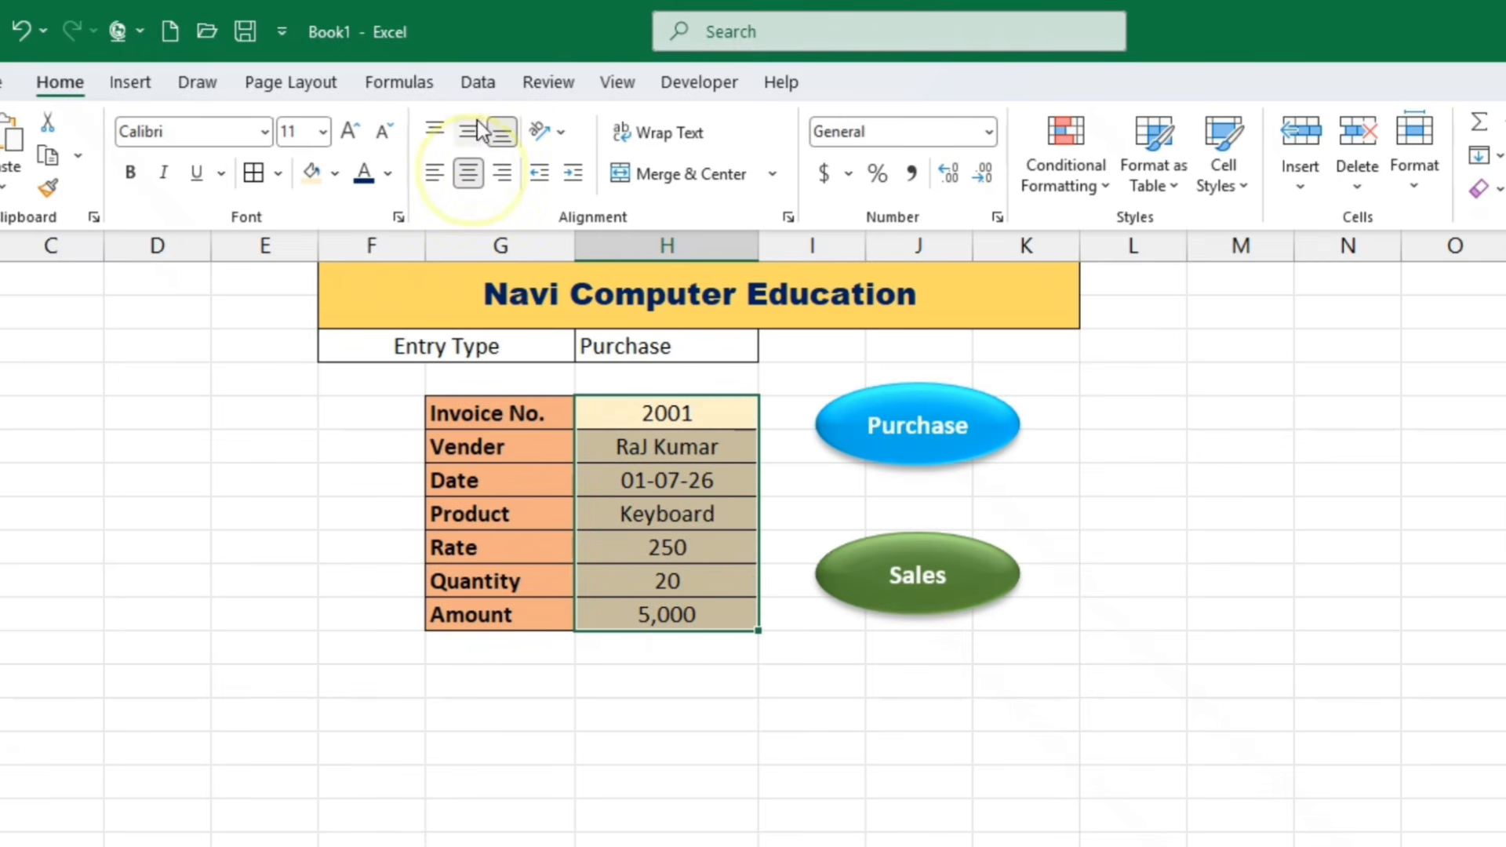
pyautogui.click(836, 702)
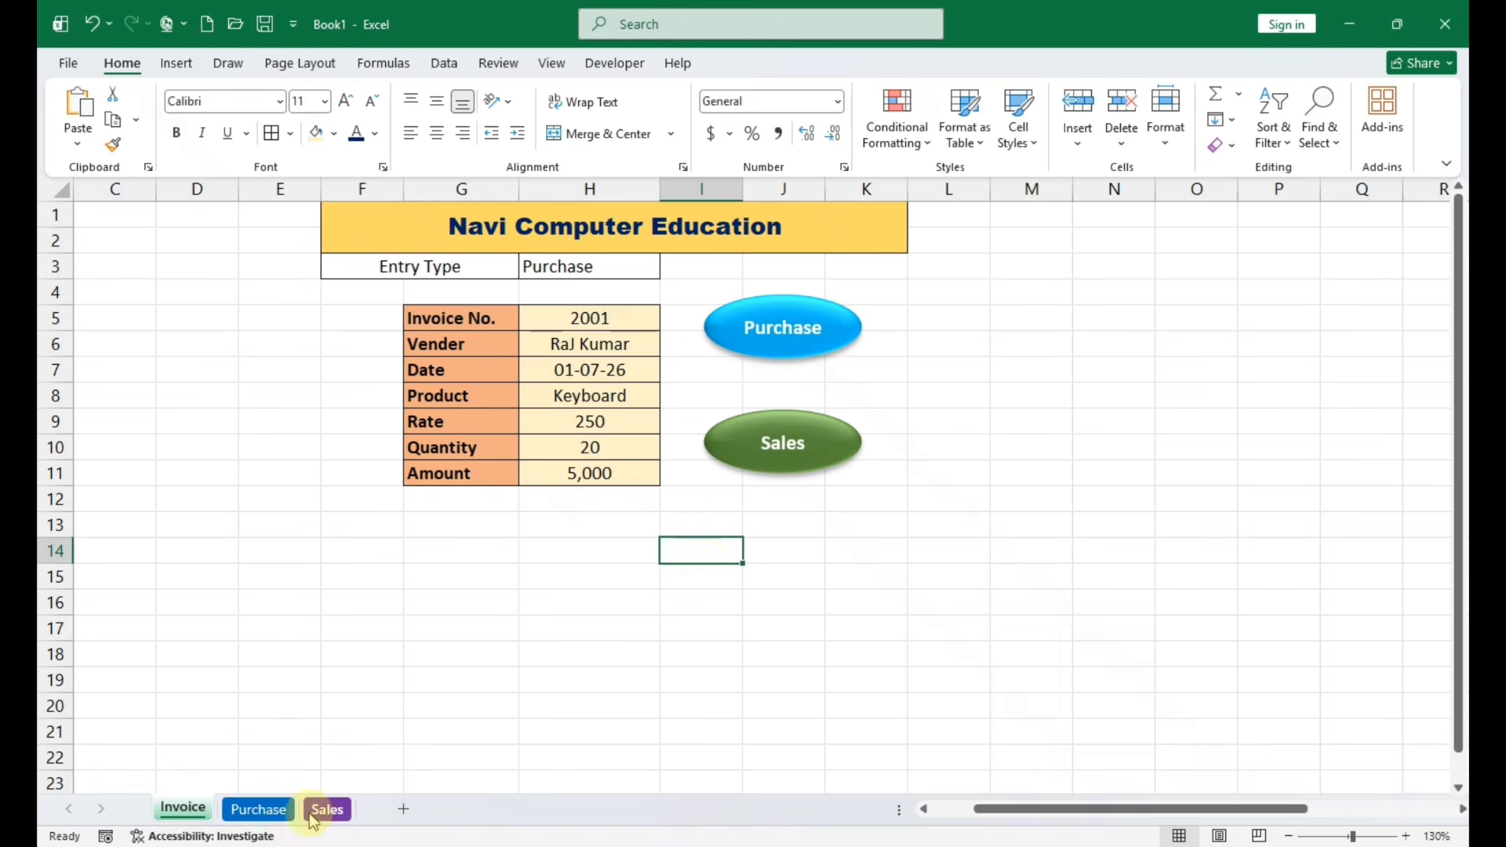
pyautogui.click(259, 808)
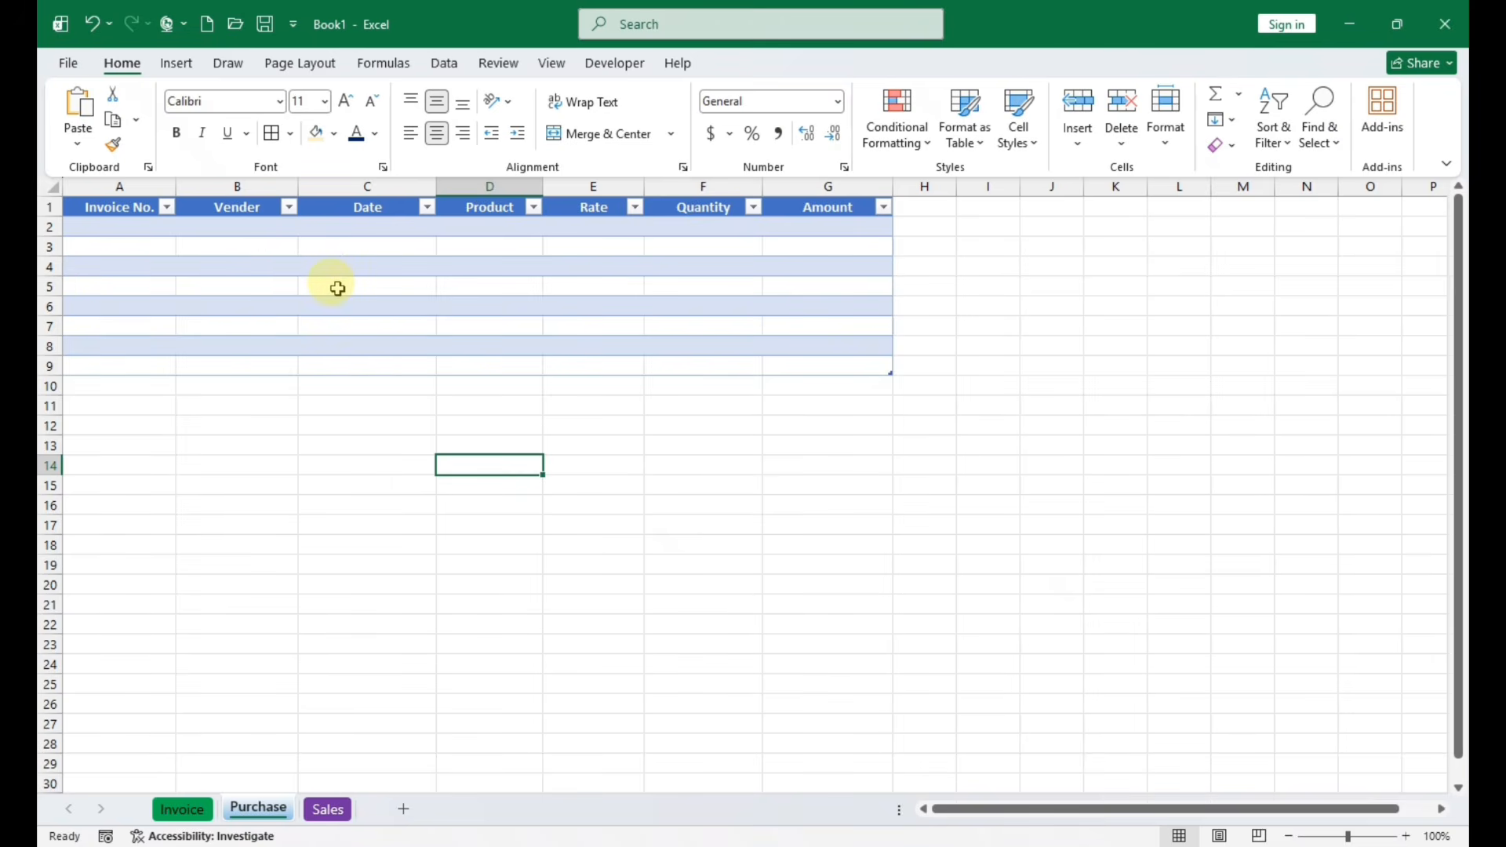
pyautogui.click(201, 816)
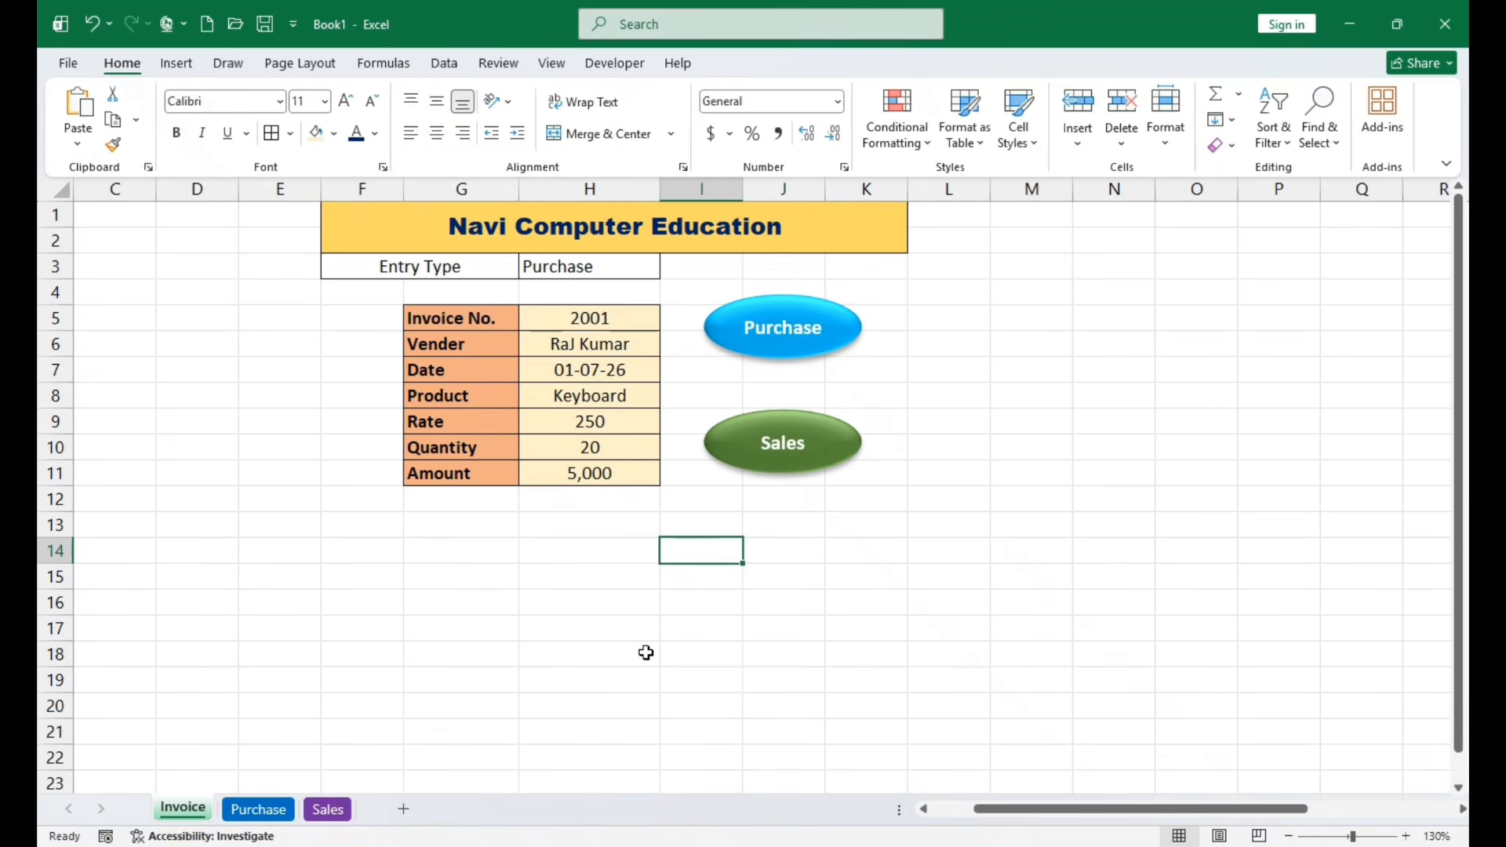
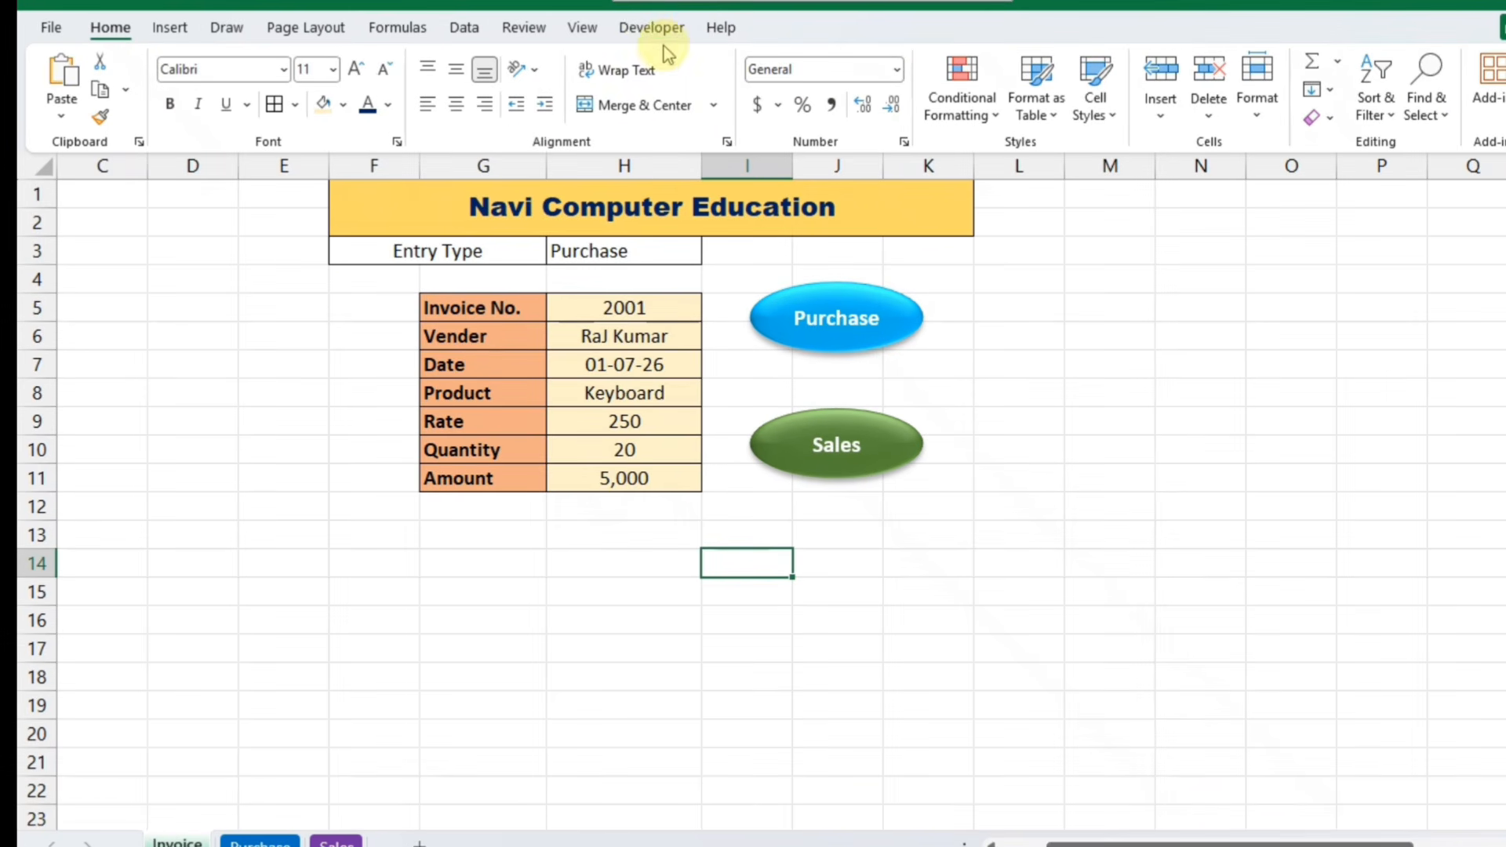
# Check in the ribbon customization options whether the Developer tab is enabled, leaving the settings as they are
pyautogui.click(50, 24)
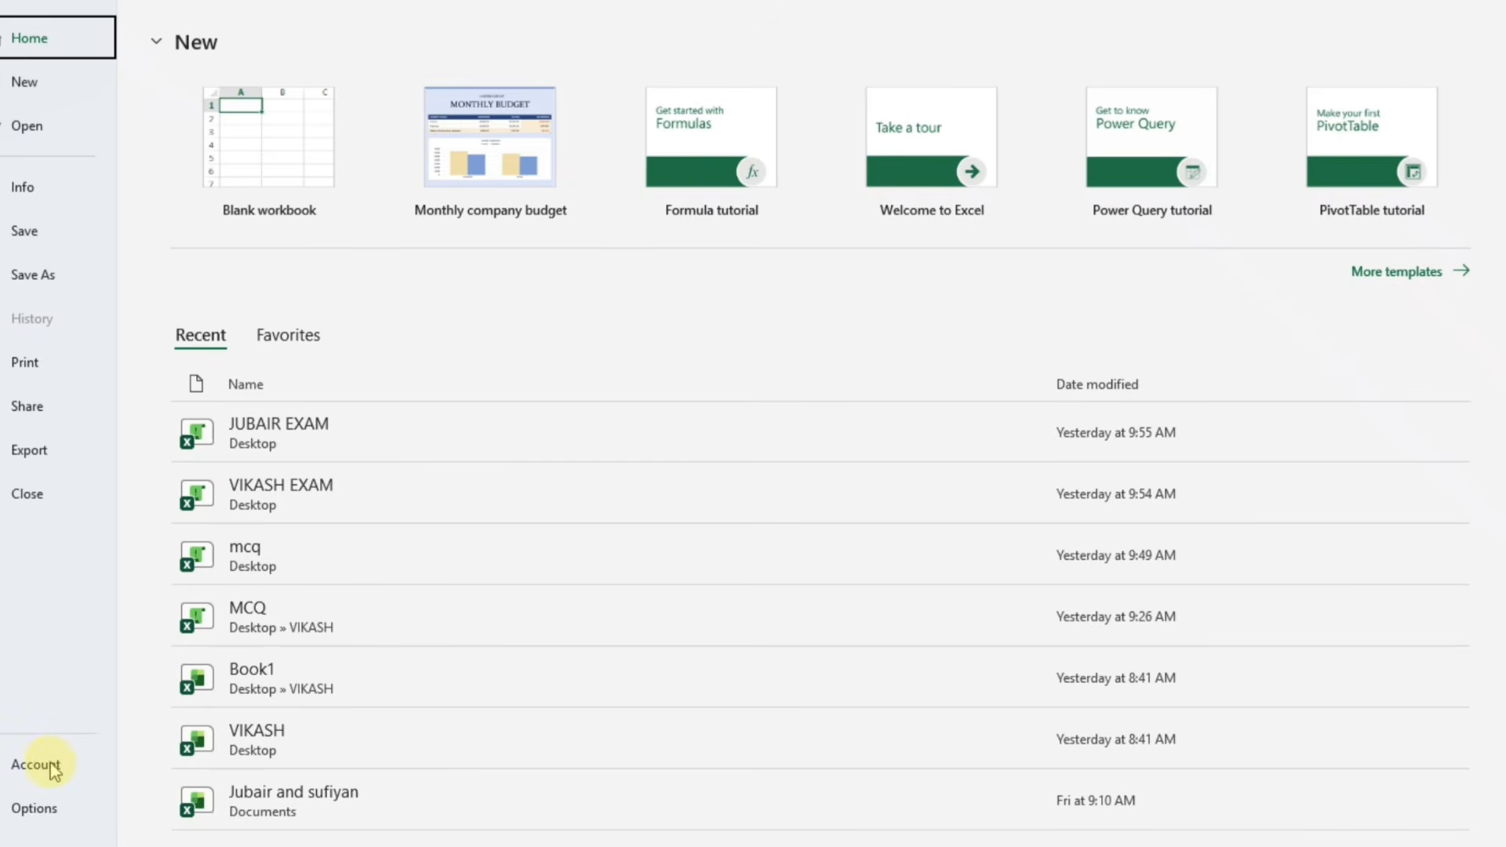
pyautogui.click(52, 772)
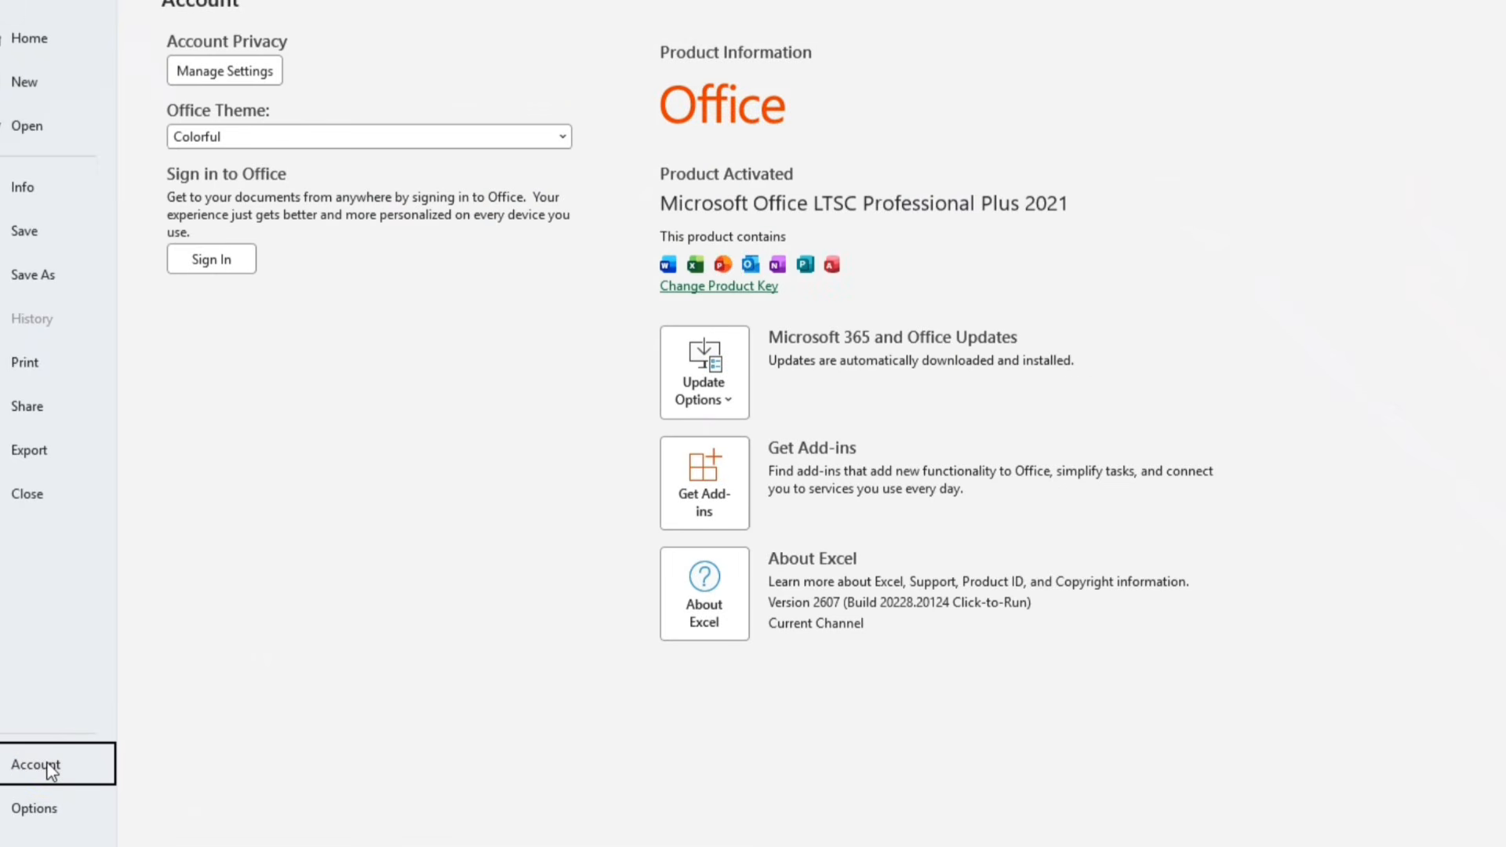
pyautogui.click(34, 808)
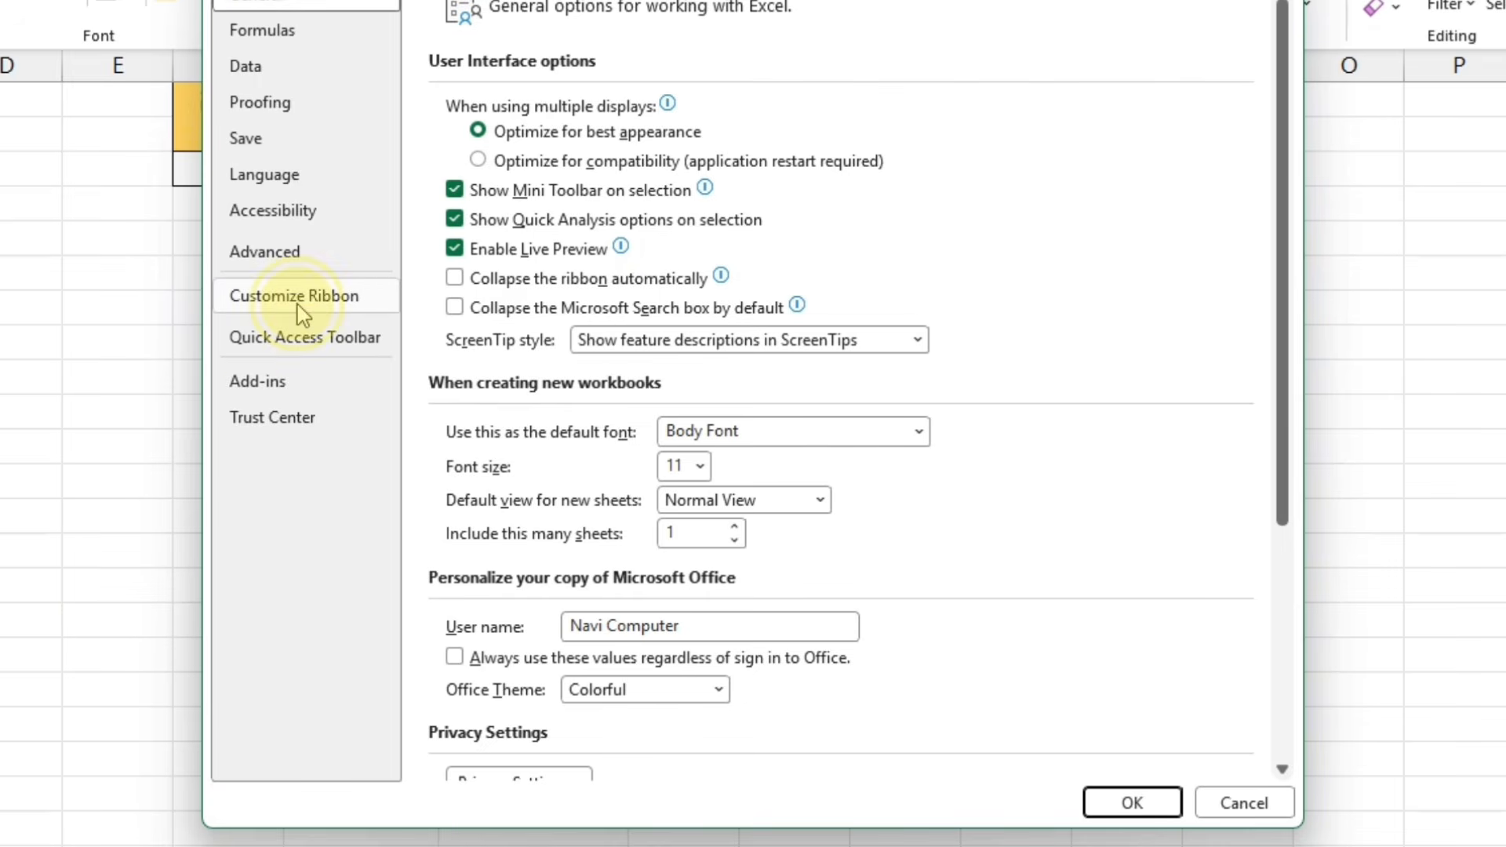
pyautogui.click(379, 311)
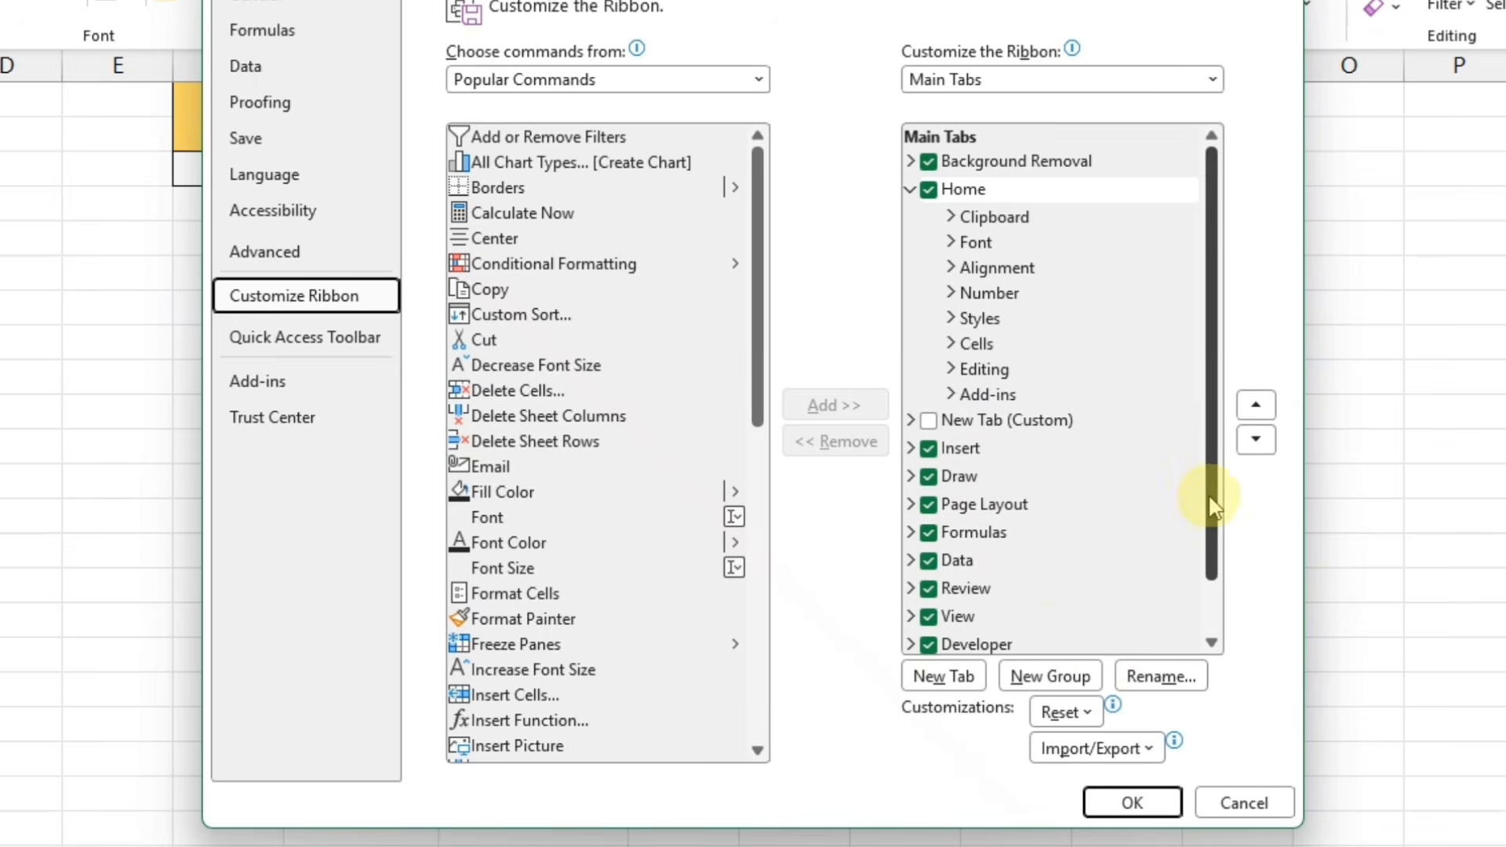
pyautogui.moveTo(1208, 493); pyautogui.dragTo(1204, 620)
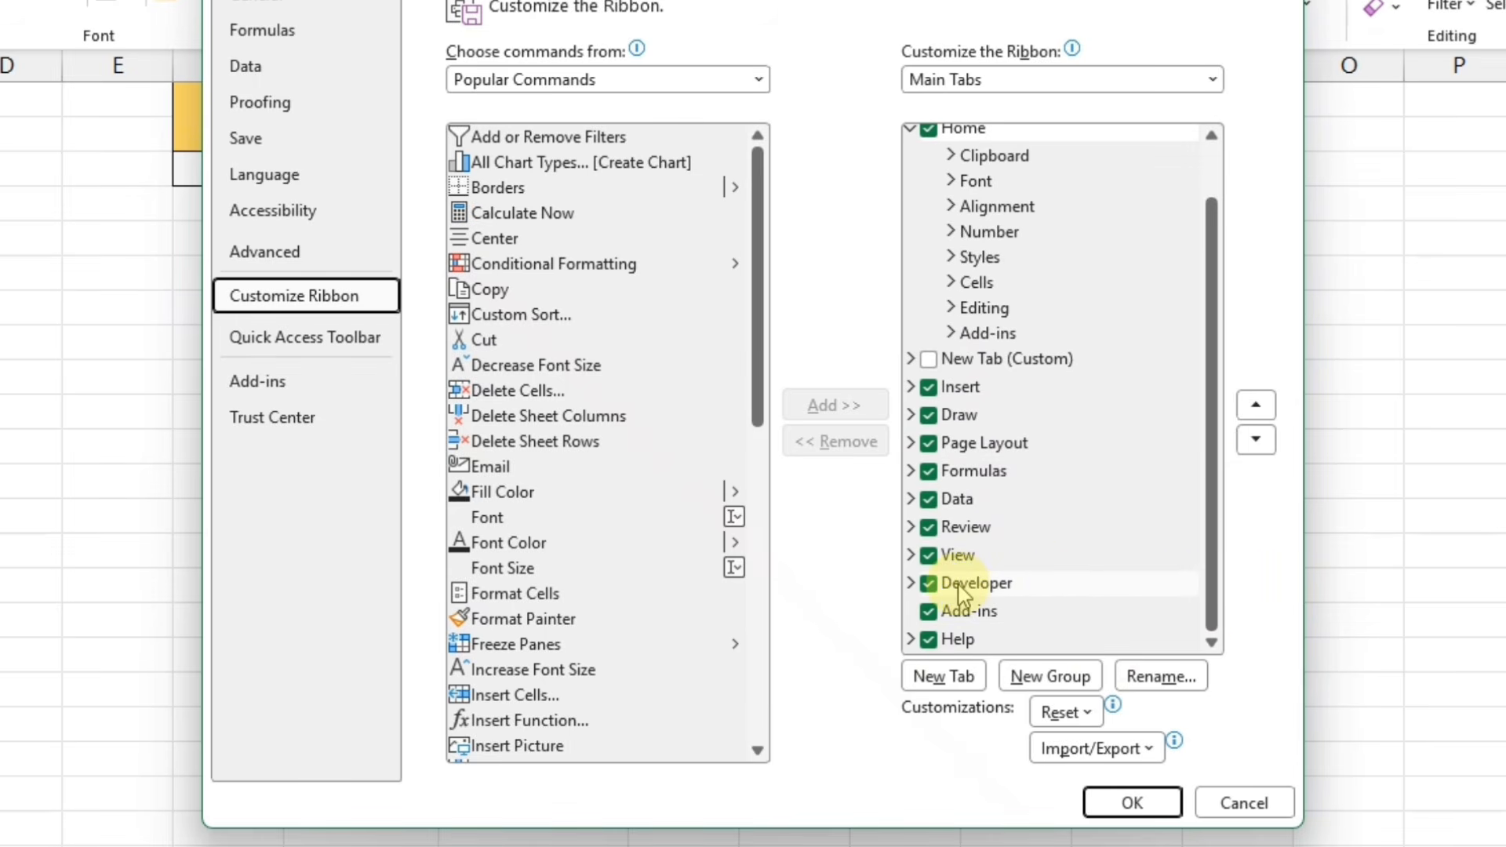
pyautogui.click(928, 583)
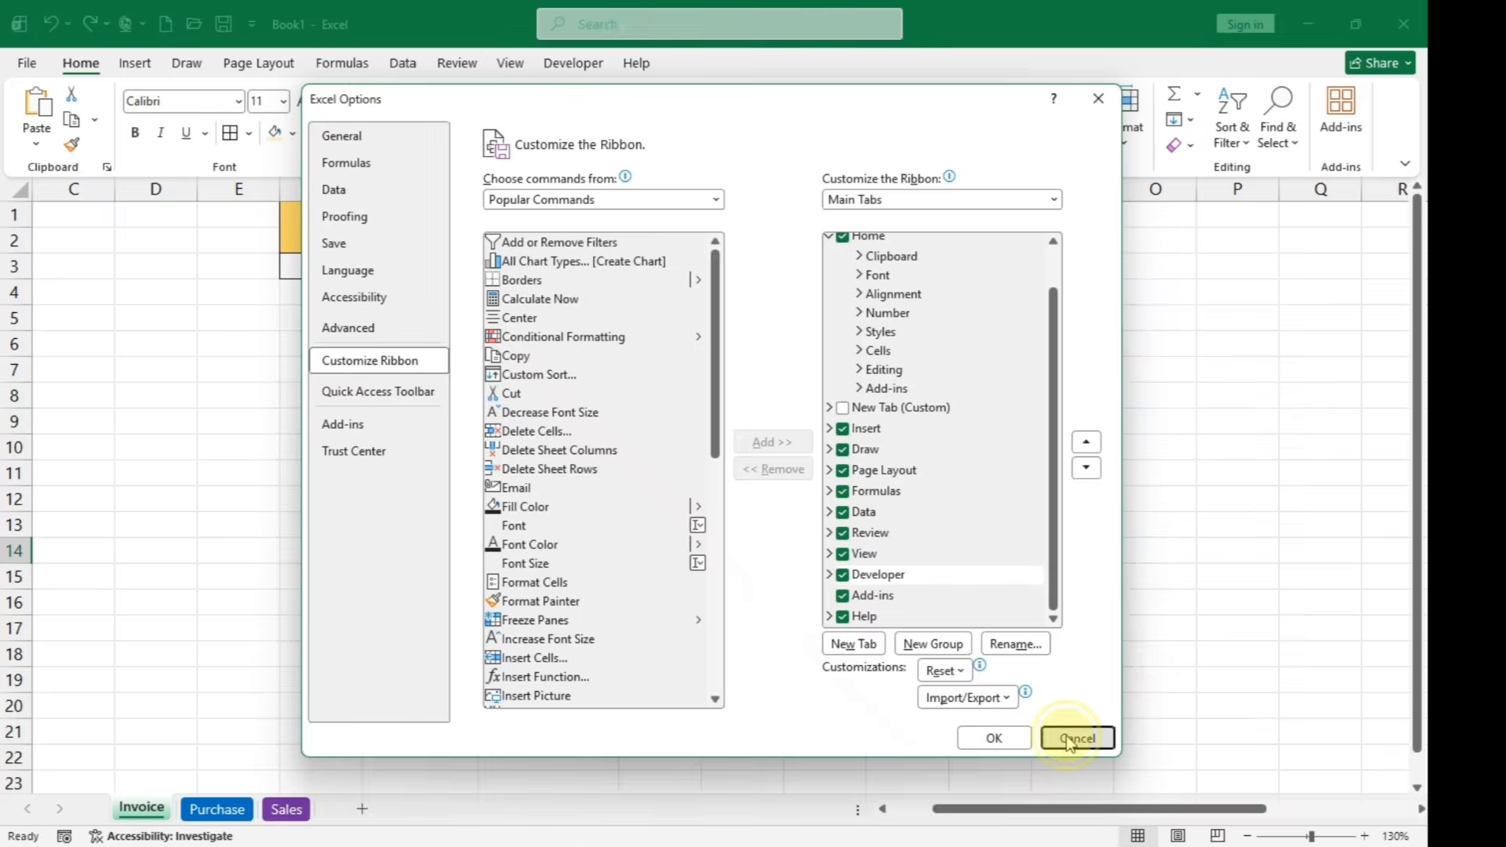
pyautogui.click(1244, 804)
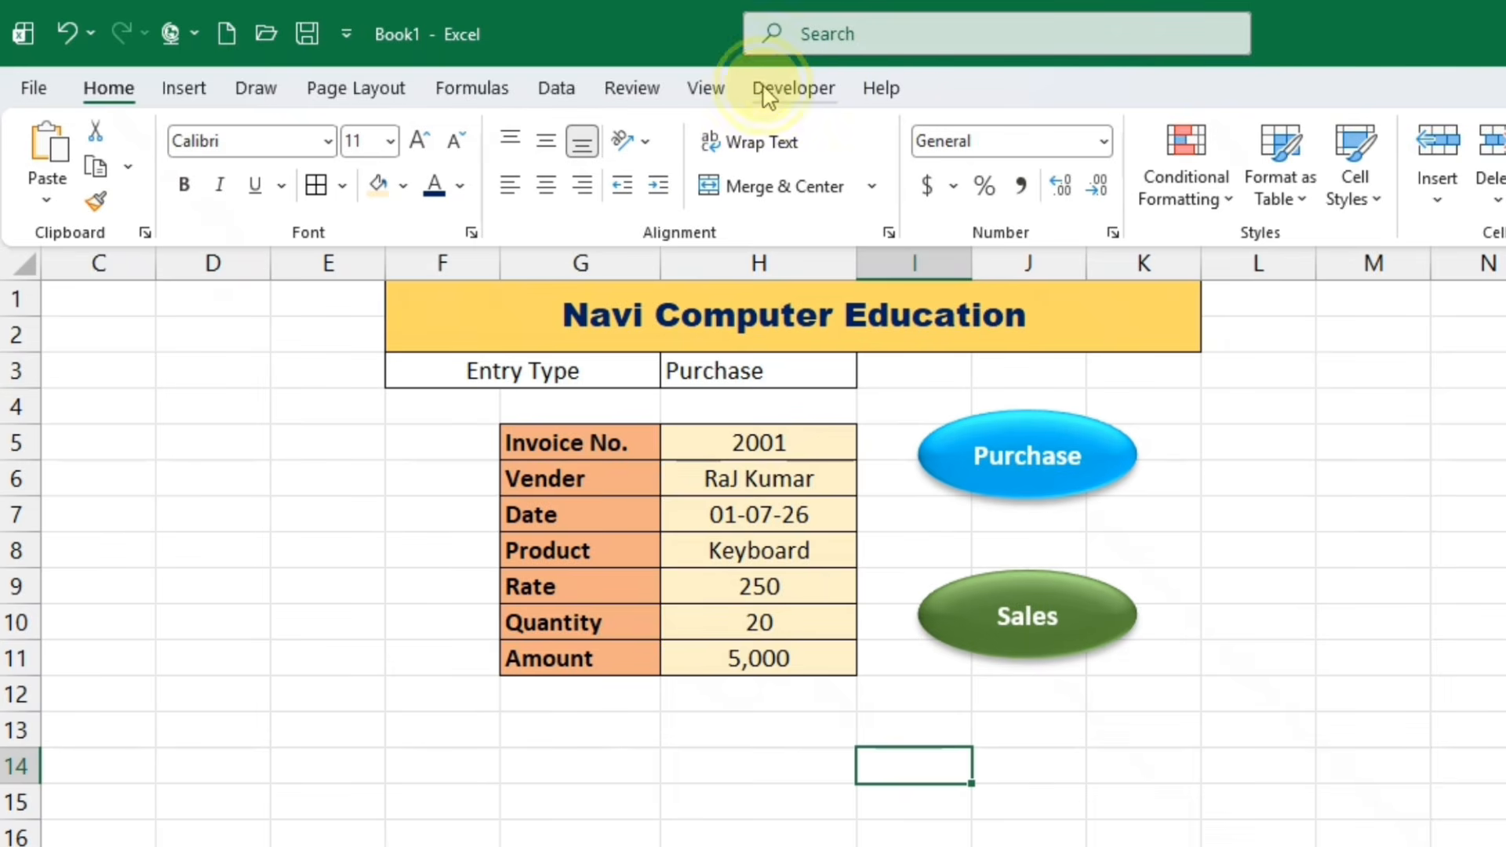
# Start recording a macro named Purchase, stored in this workbook
pyautogui.click(547, 62)
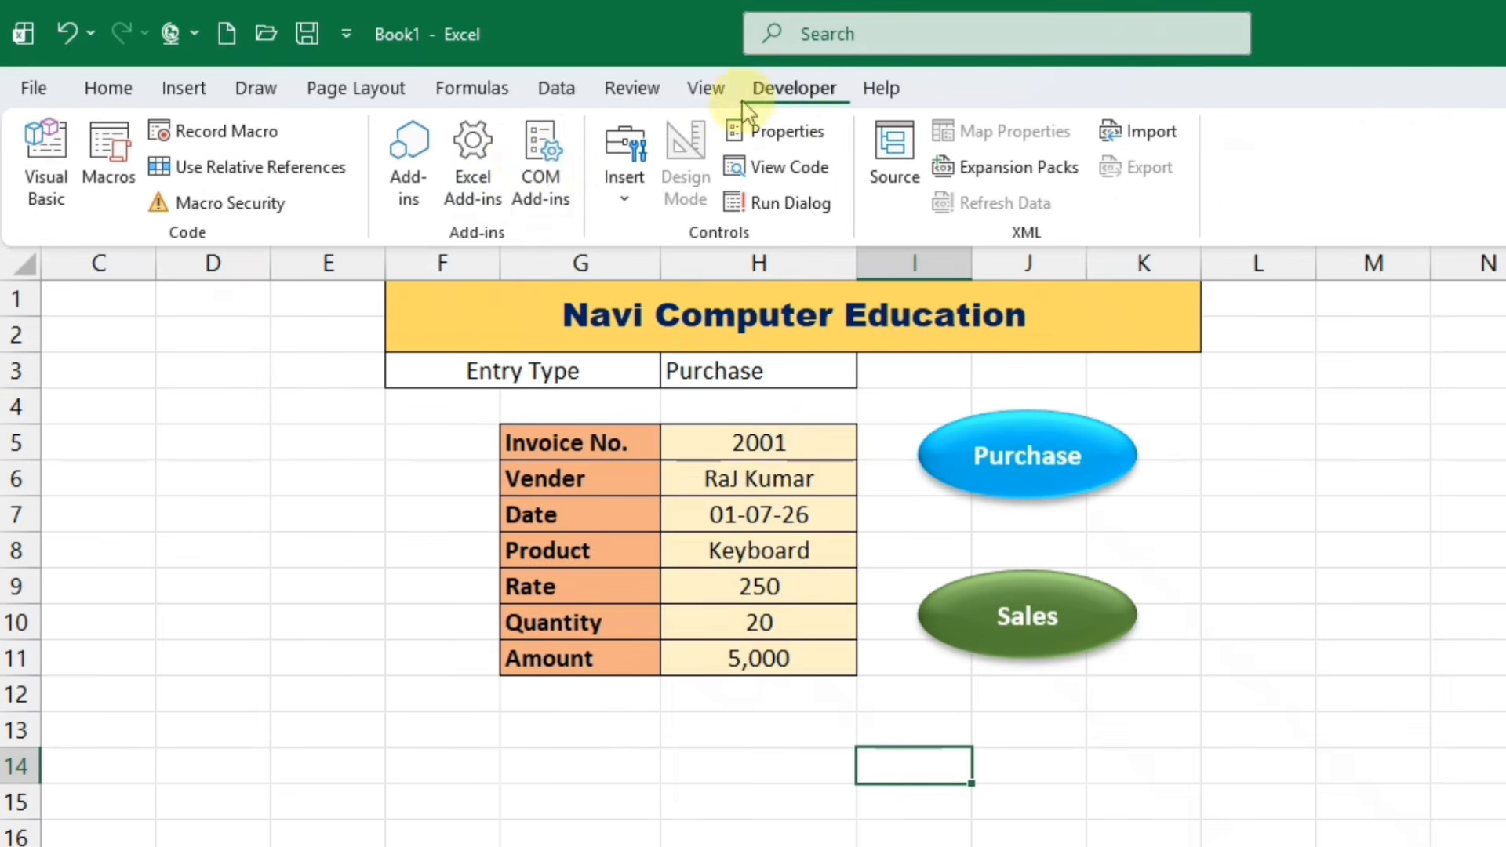
pyautogui.click(229, 134)
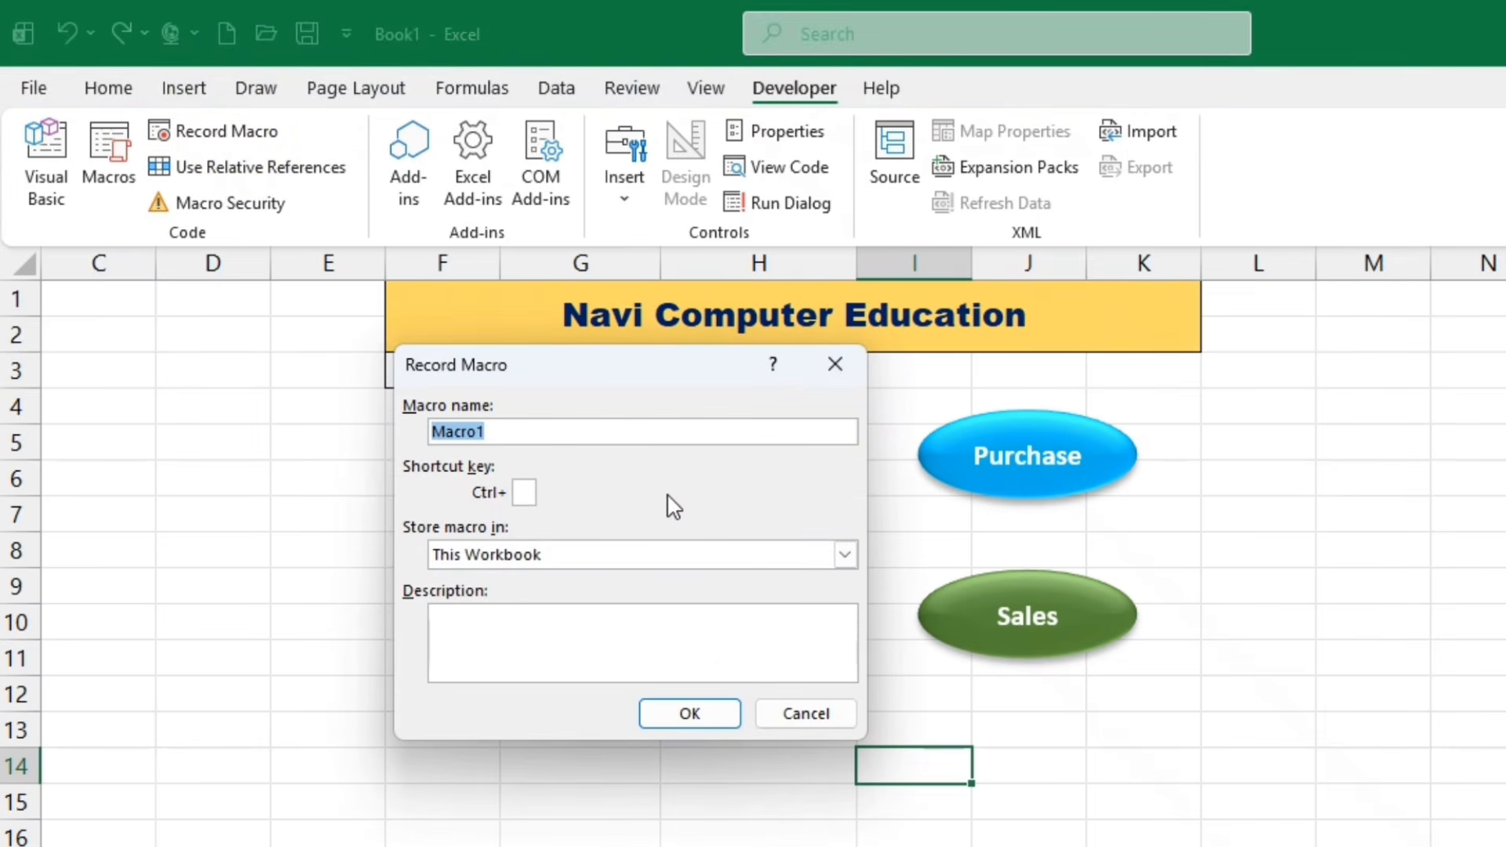
pyautogui.write('Purchase')
pyautogui.click(688, 716)
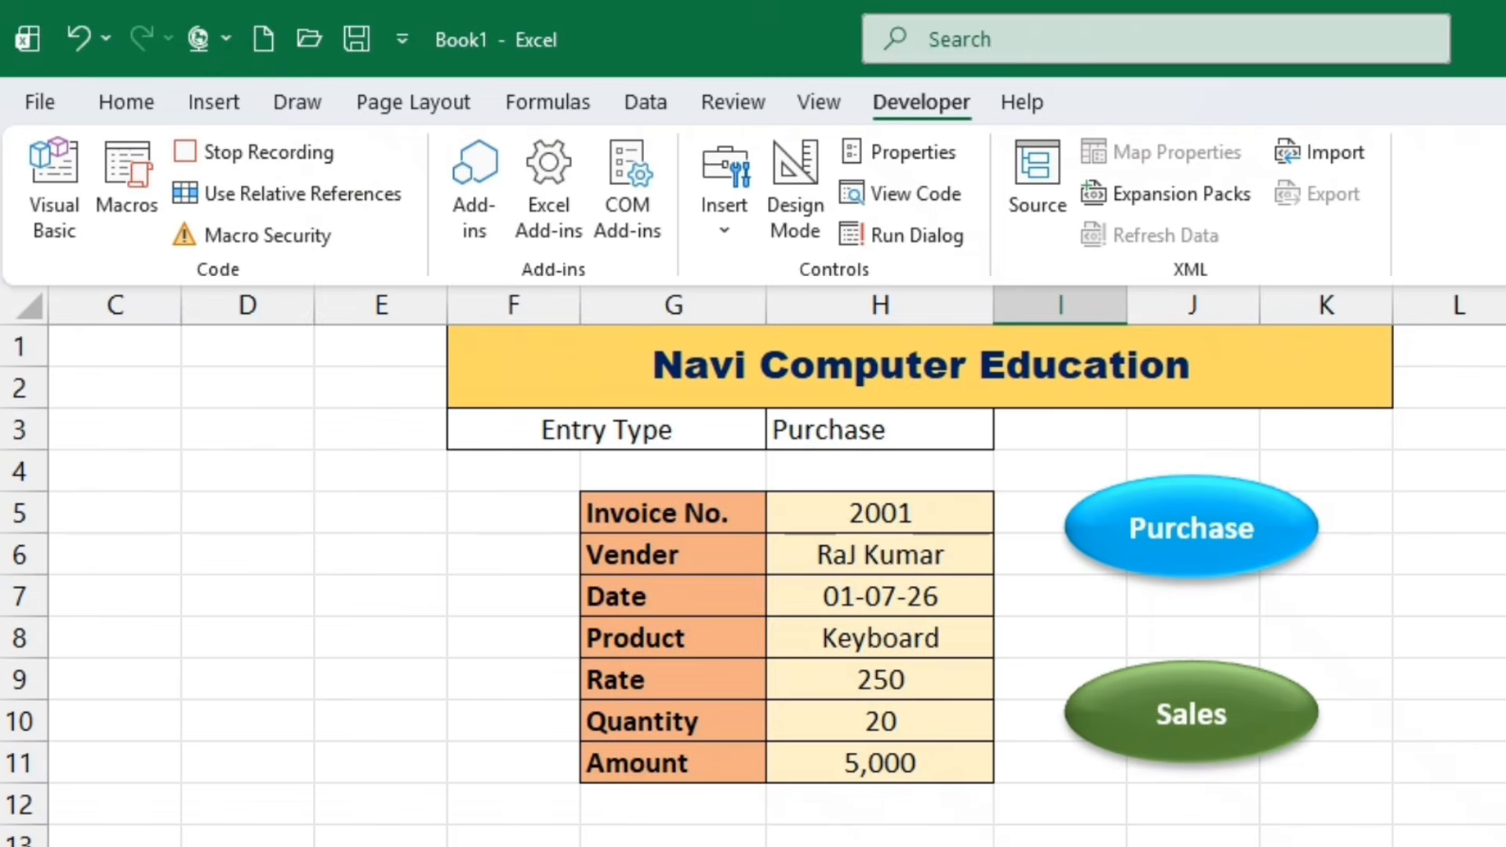
# Insert a table row above row 2 on the Purchase sheet and format it the same as the row below
pyautogui.hotkey('ctrl', 'pagedown')
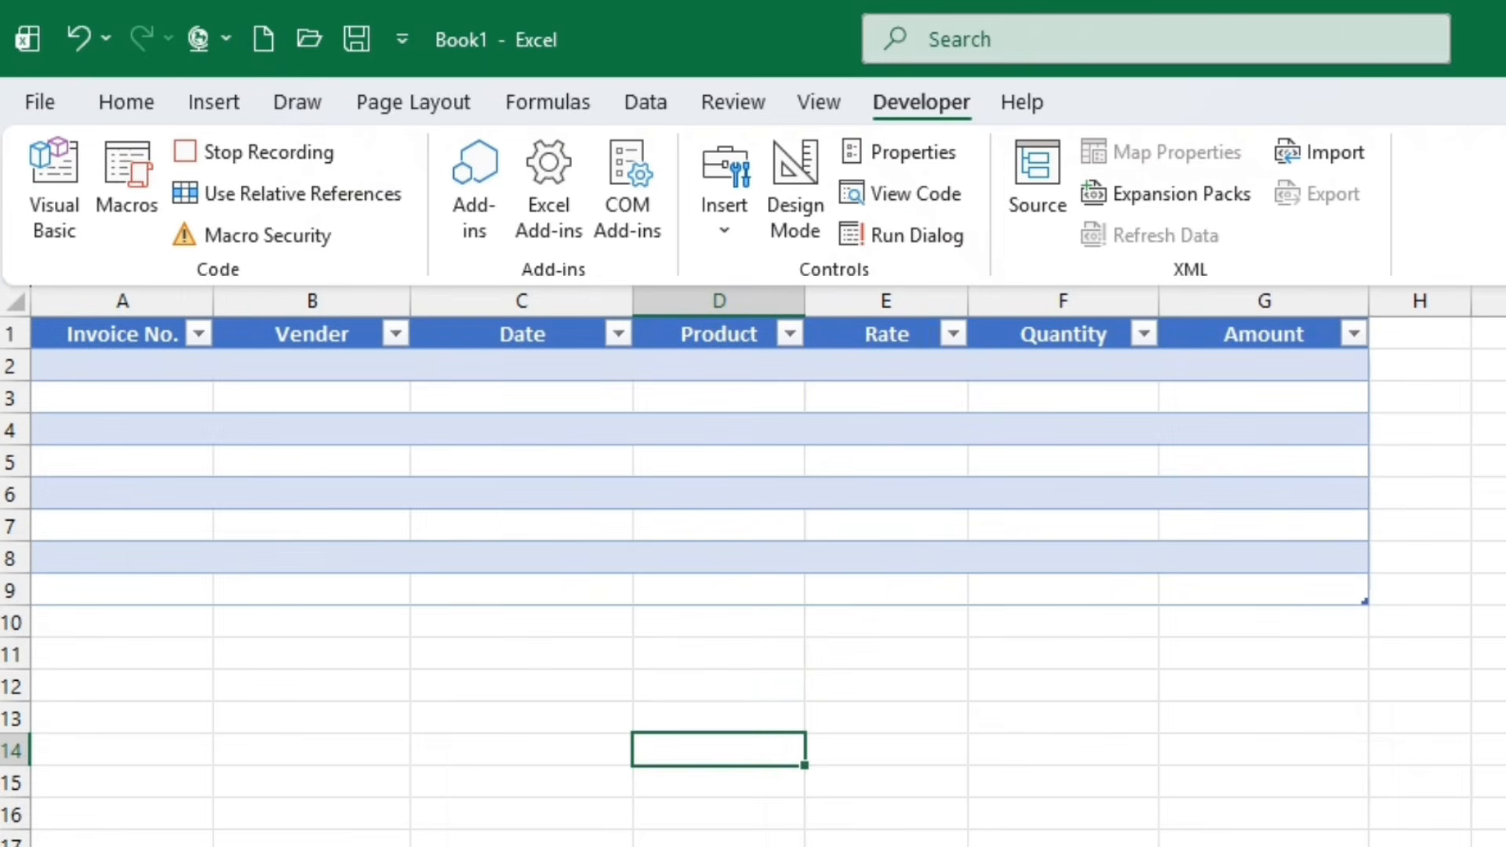
pyautogui.click(137, 335)
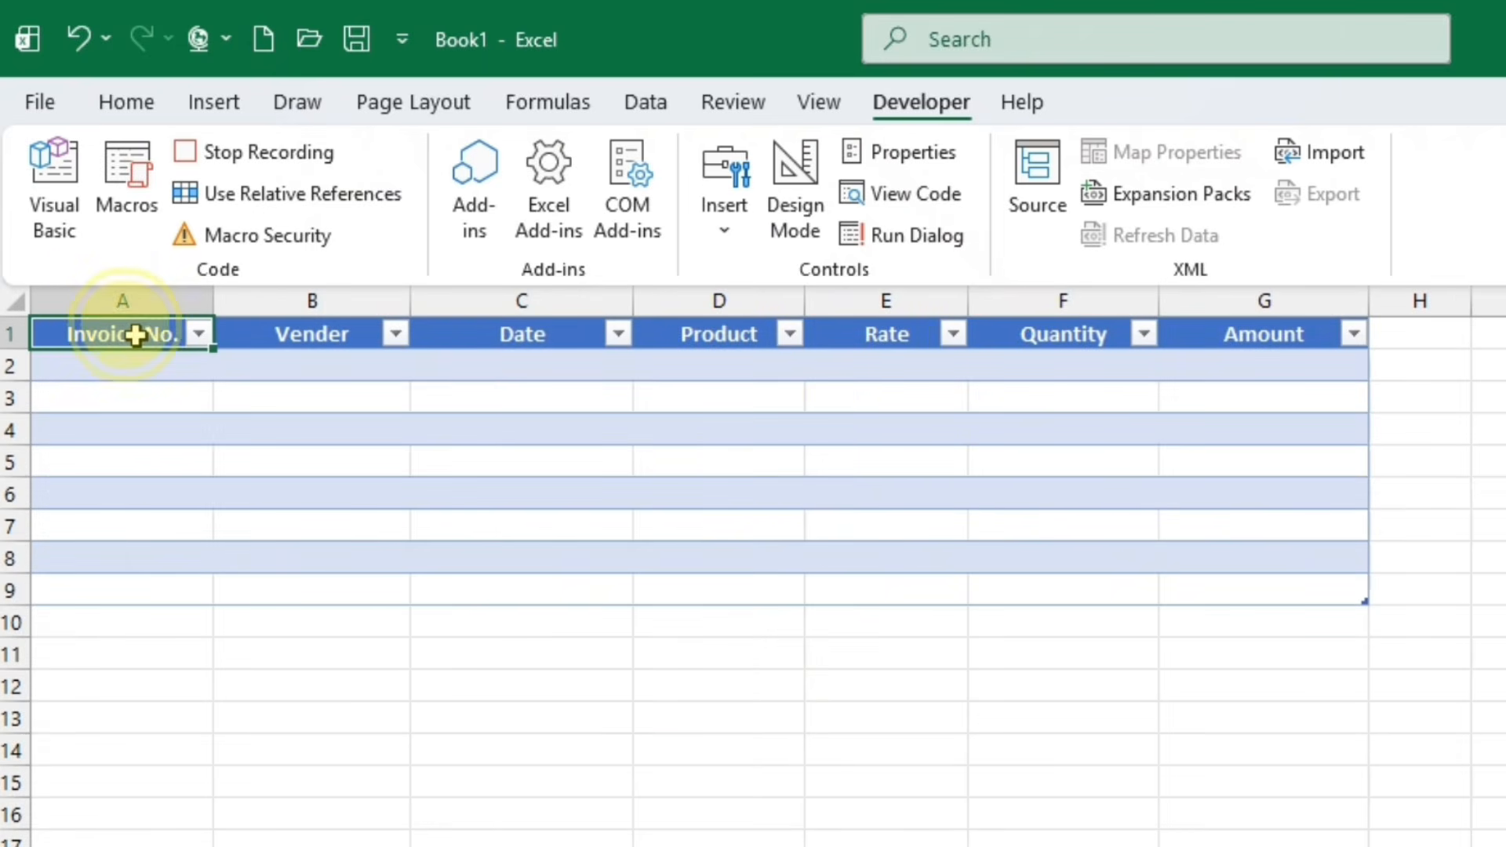
pyautogui.press('Down')
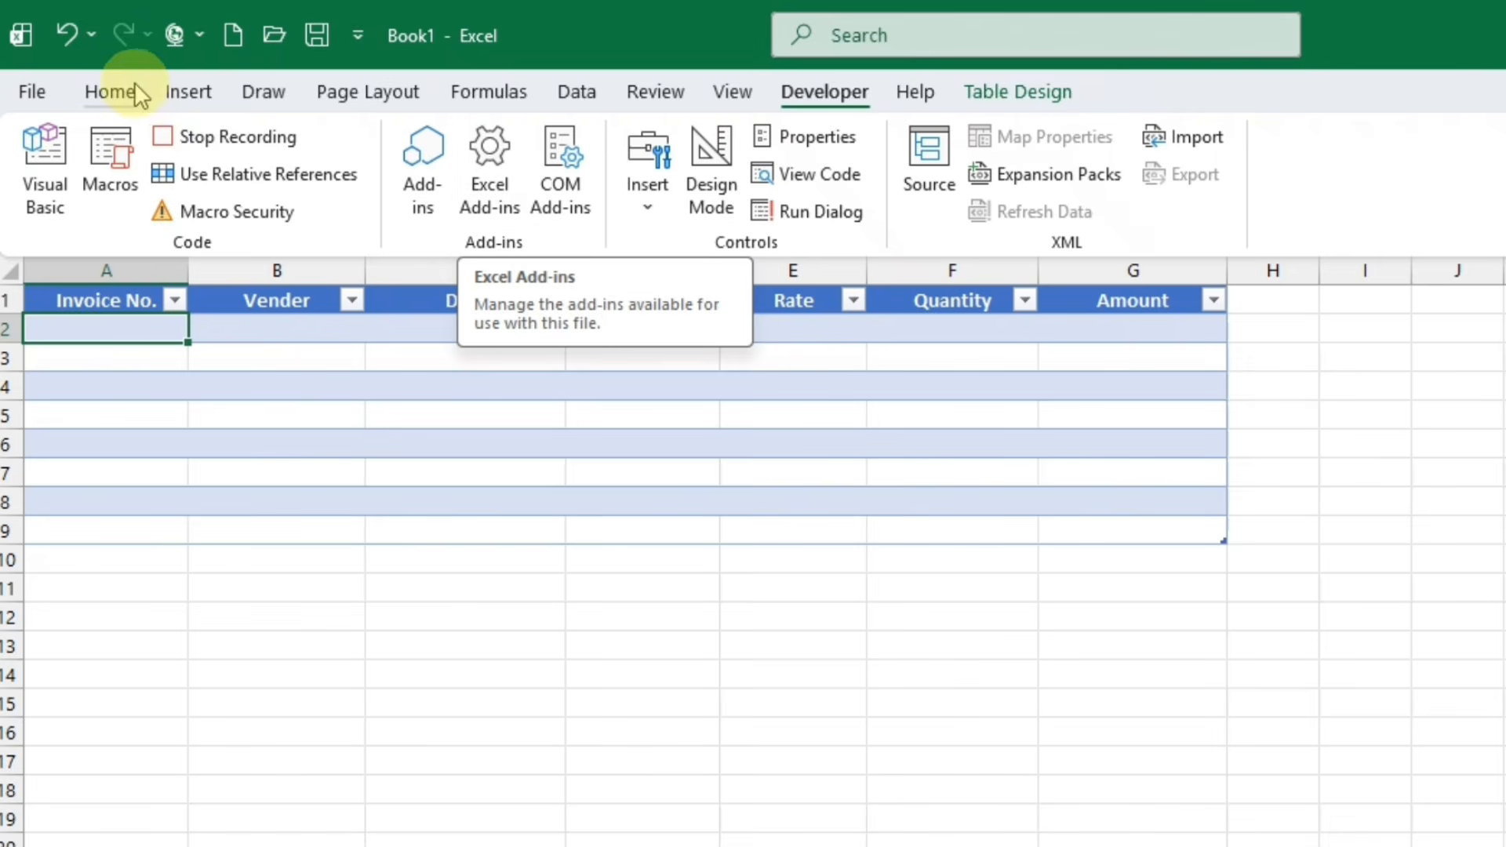
pyautogui.click(135, 85)
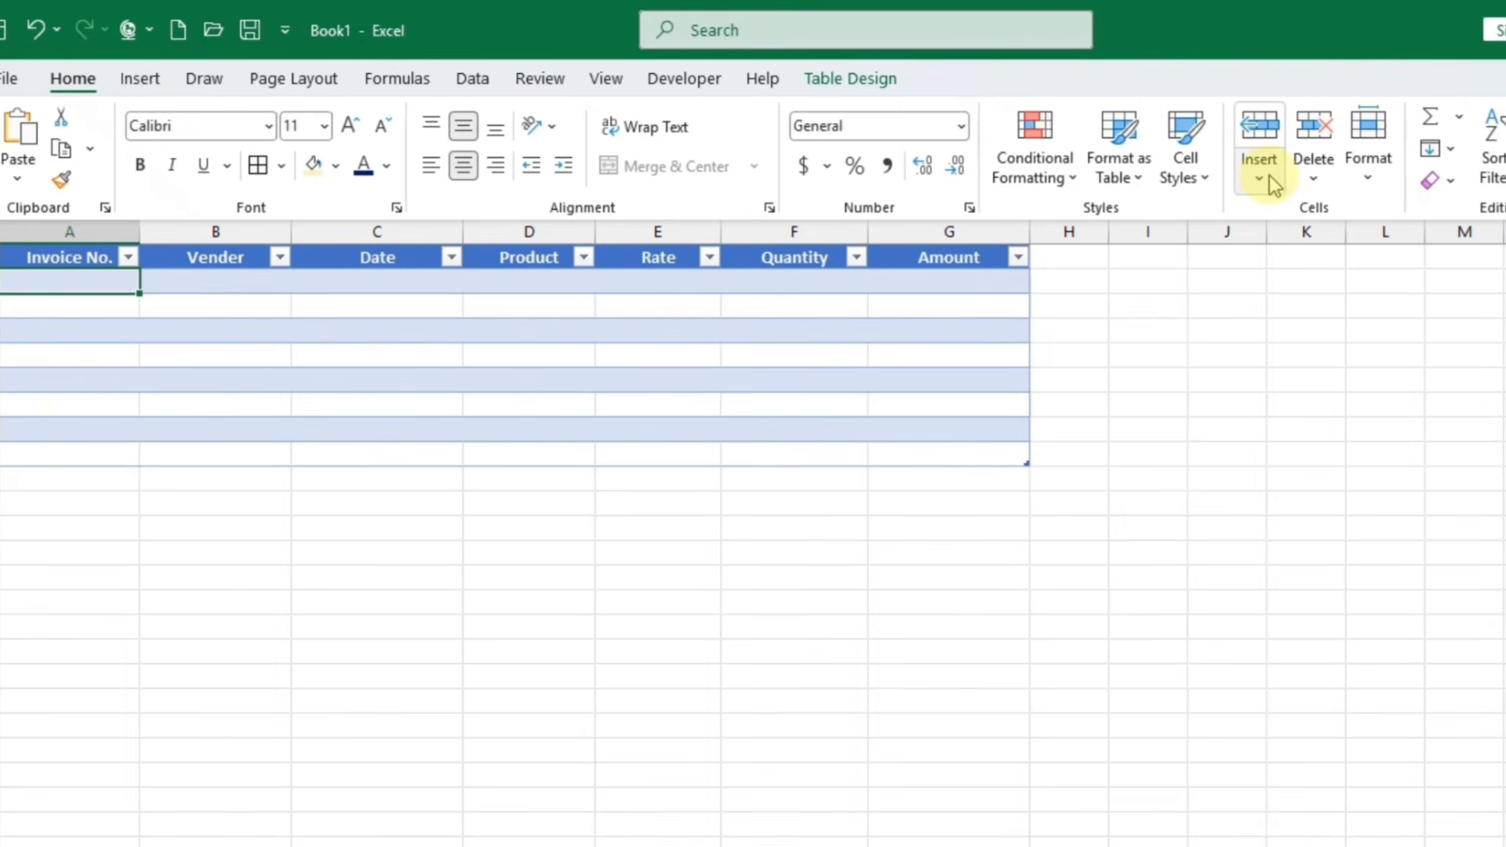
pyautogui.click(1493, 209)
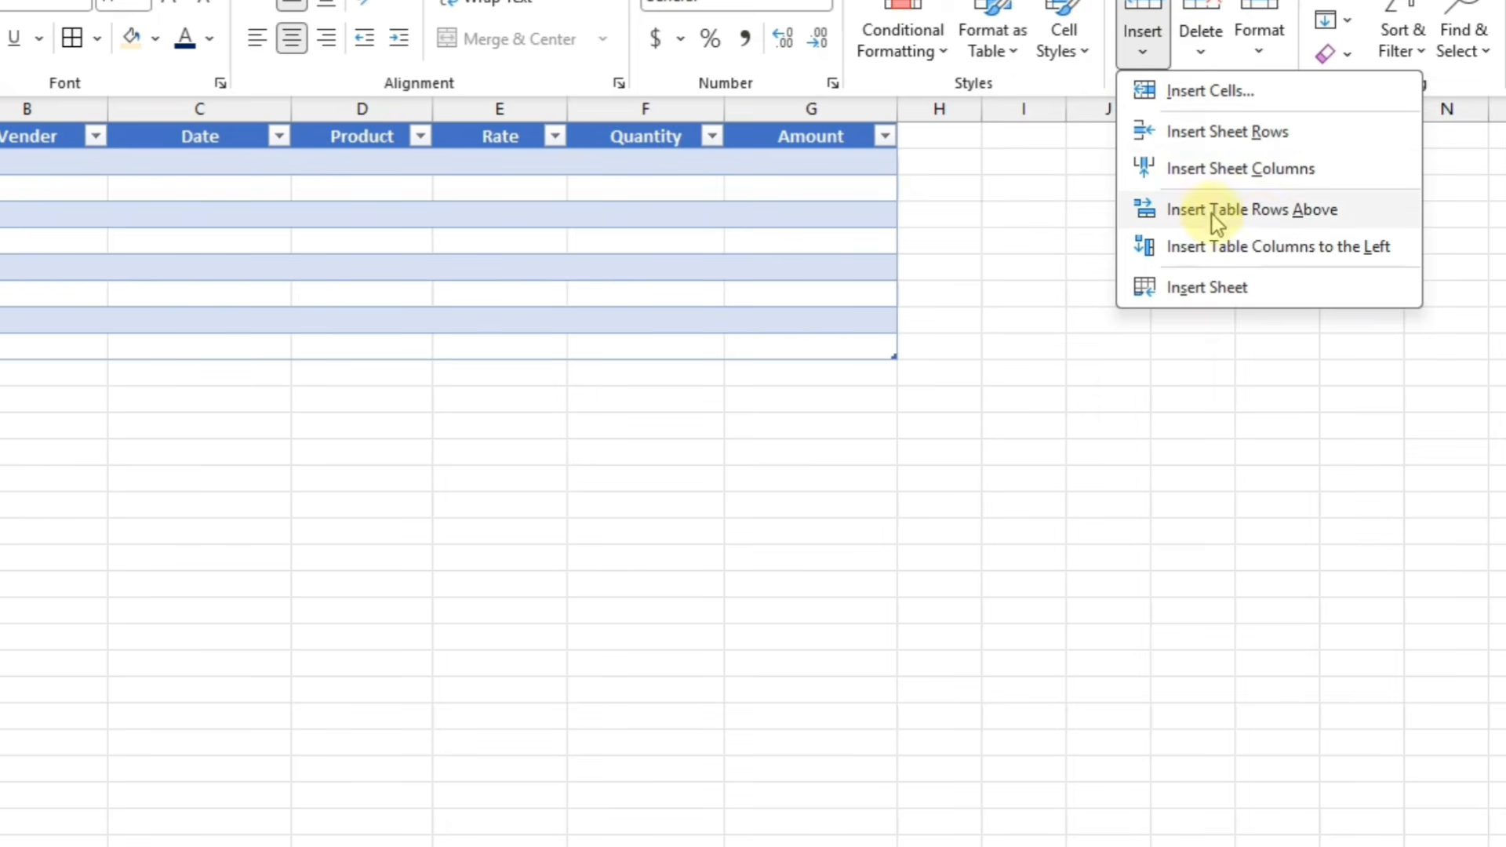
pyautogui.click(1242, 224)
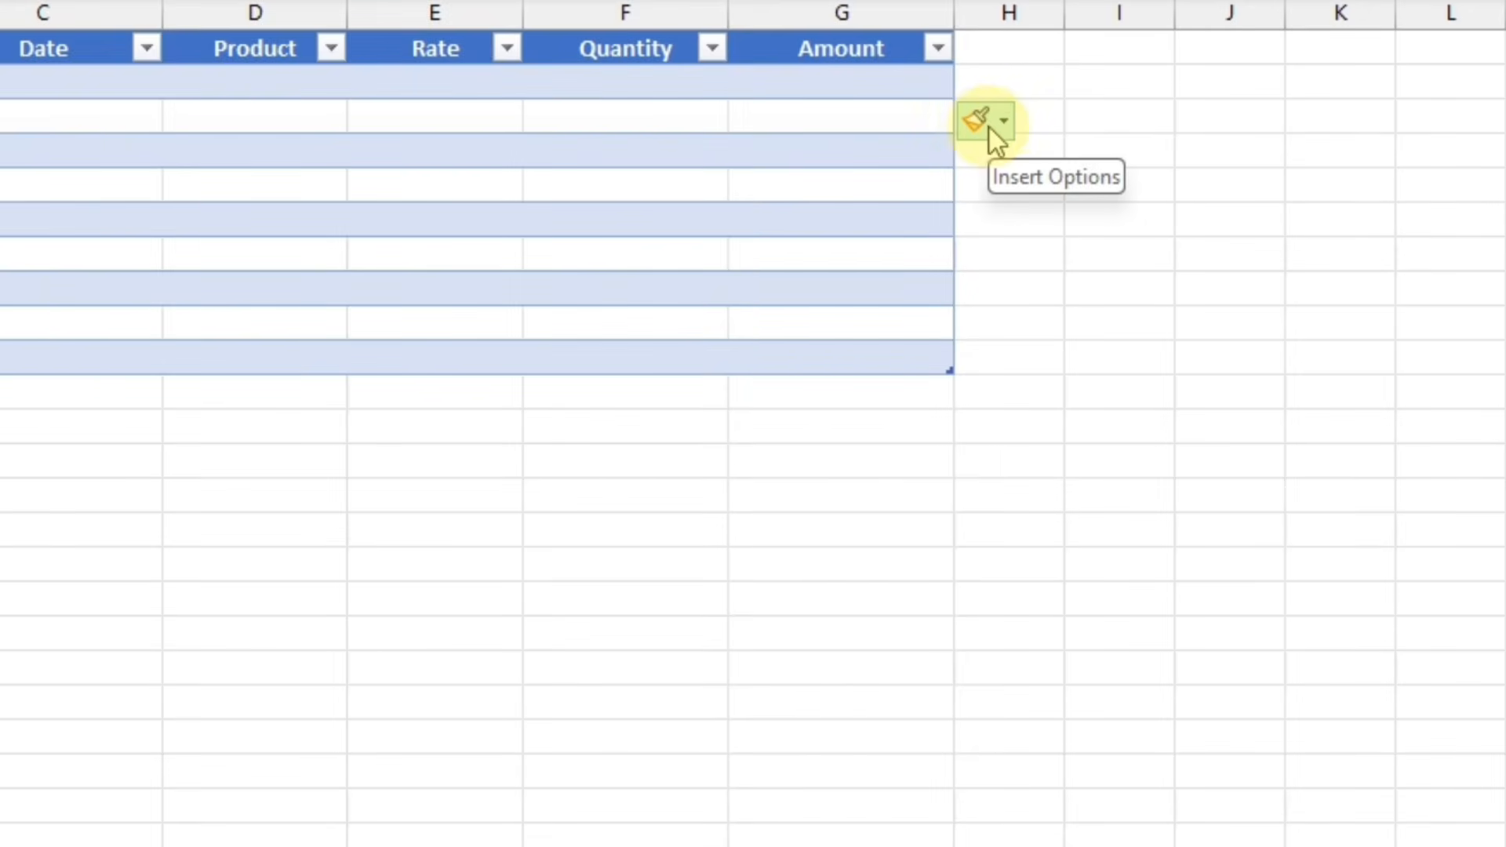
pyautogui.click(1007, 118)
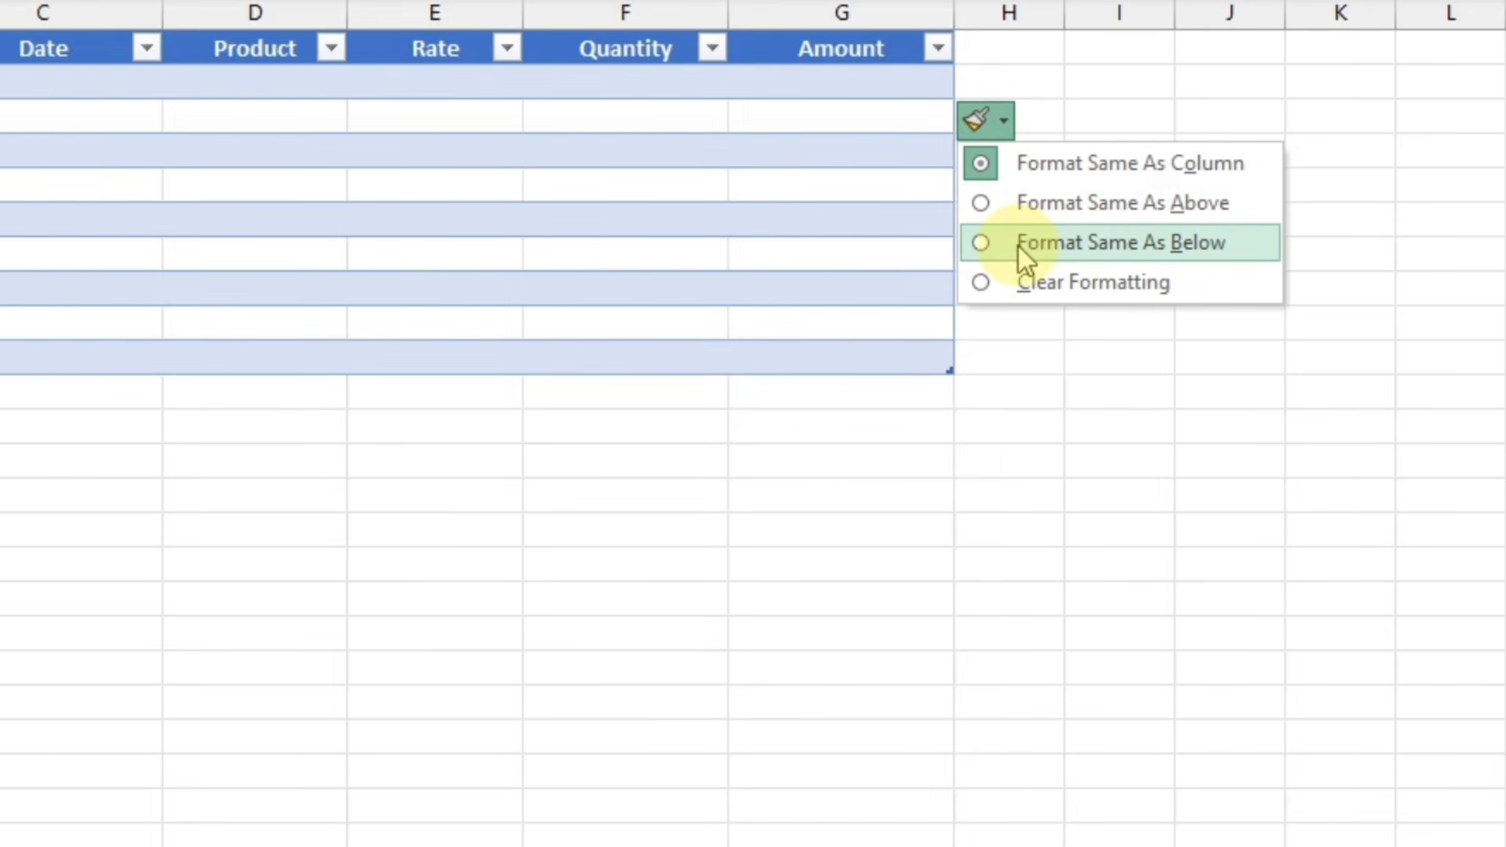
pyautogui.click(1080, 246)
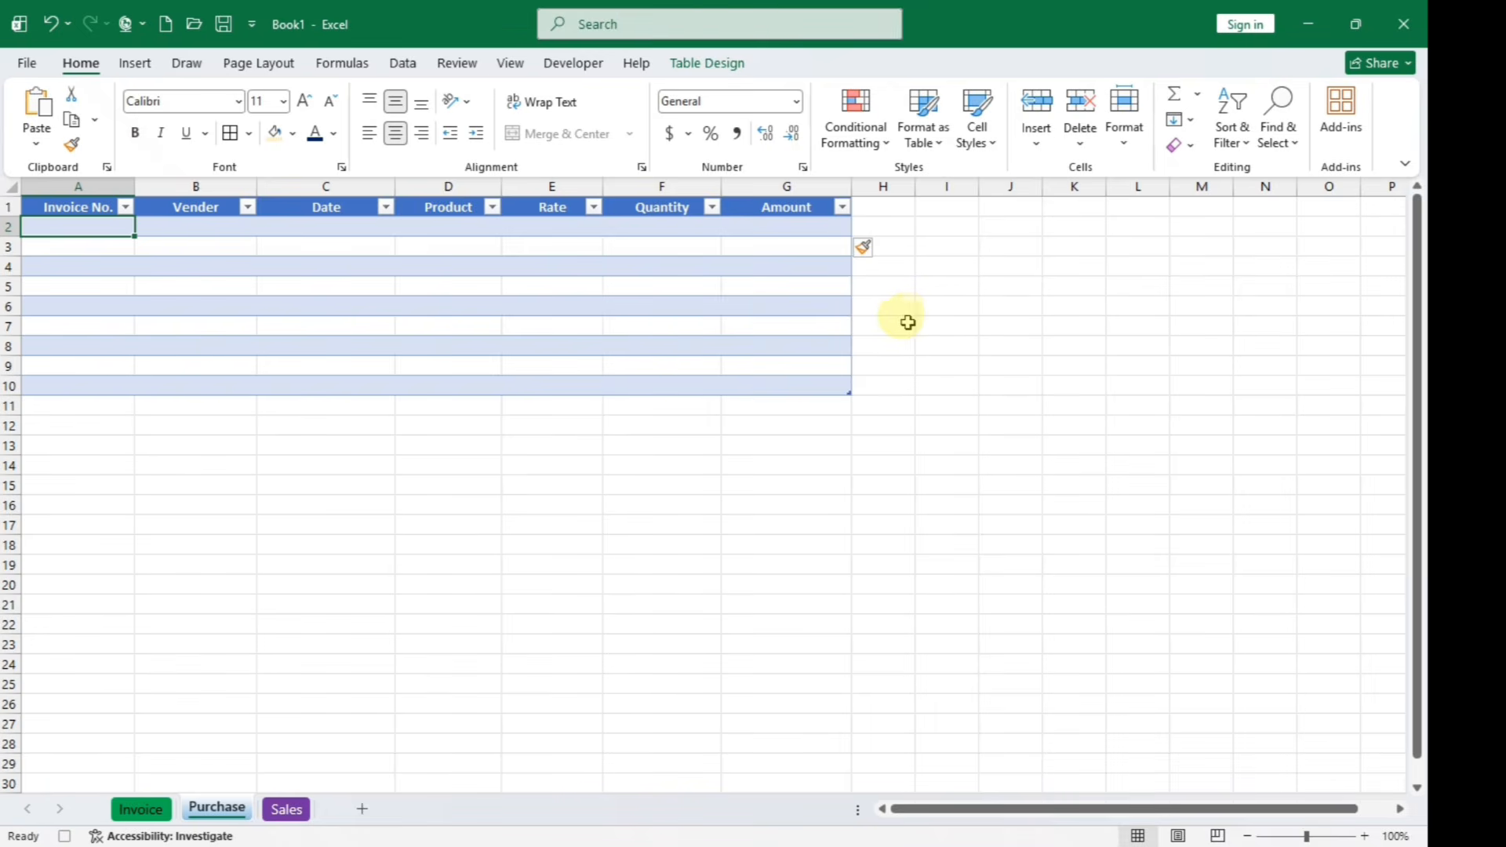
pyautogui.click(552, 524)
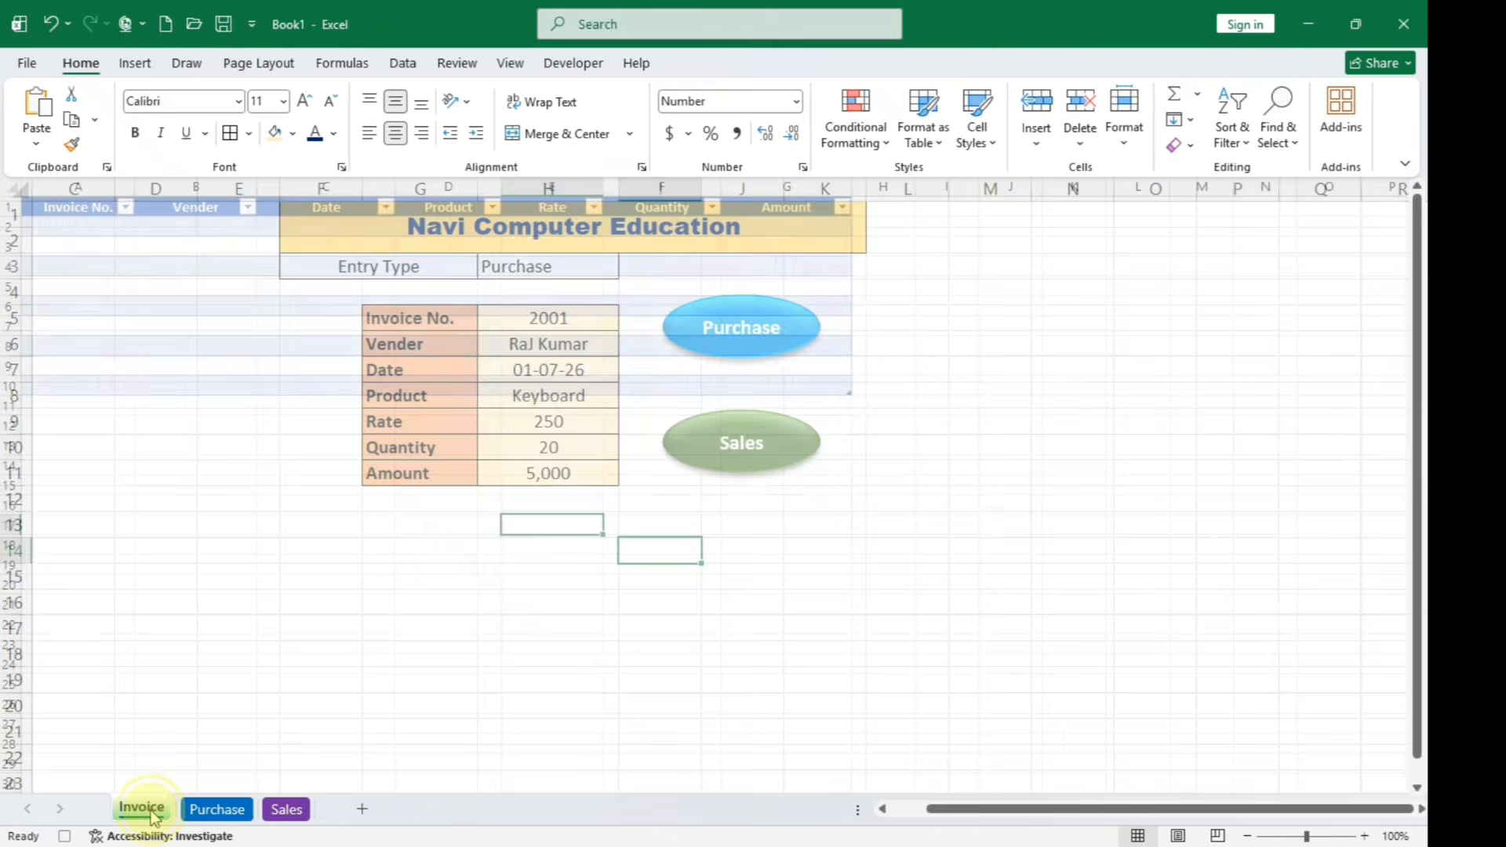
# Copy the Invoice sheet's entries in H5:H11 and paste them as transposed values at cell A2 of the Purchase sheet
pyautogui.click(140, 809)
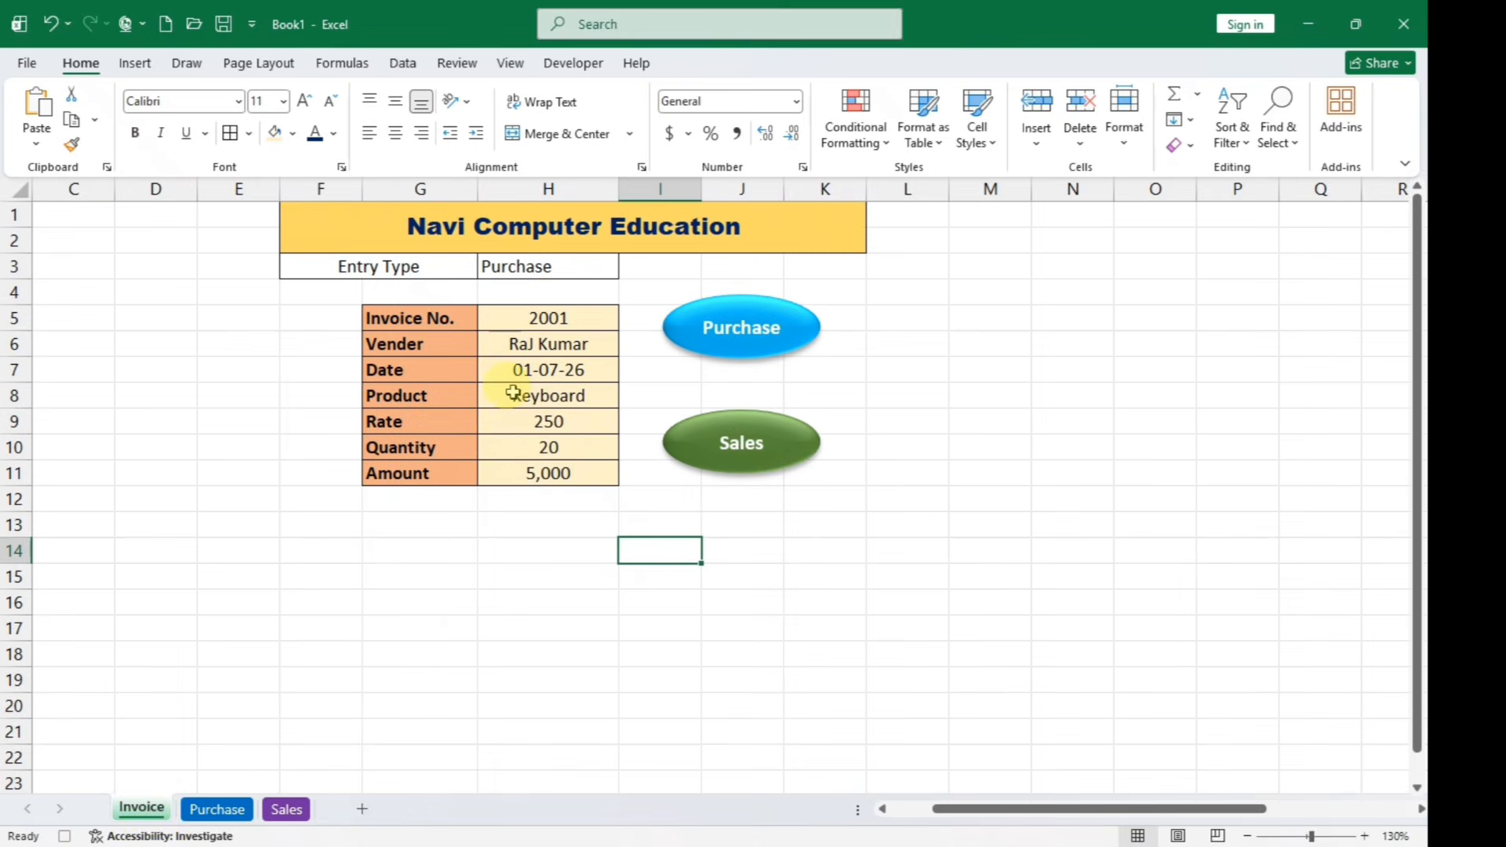
pyautogui.moveTo(549, 313); pyautogui.dragTo(559, 473)
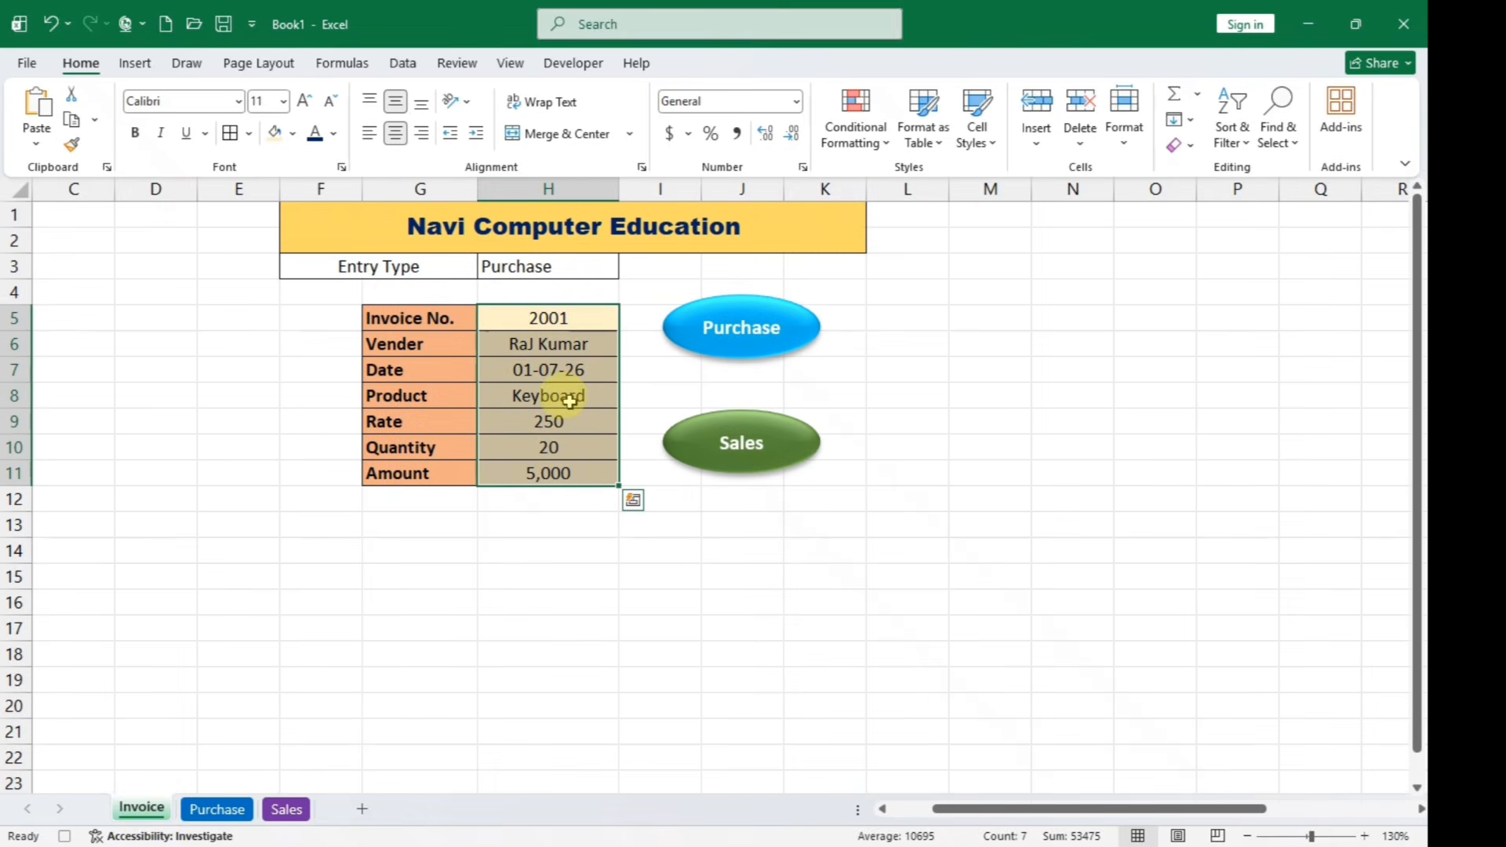
pyautogui.click(71, 120)
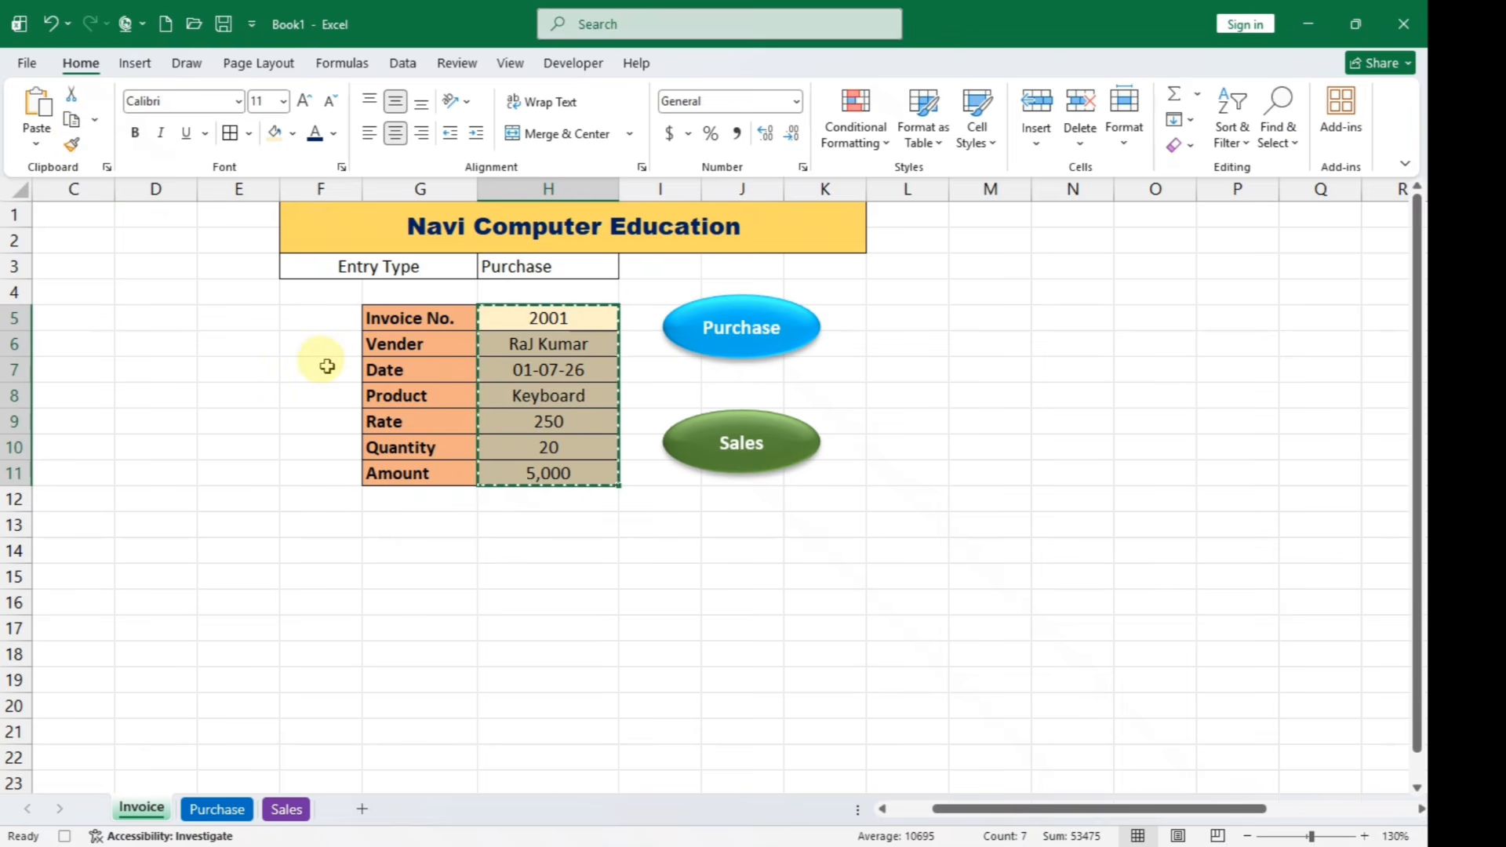
pyautogui.click(210, 809)
pyautogui.click(82, 229)
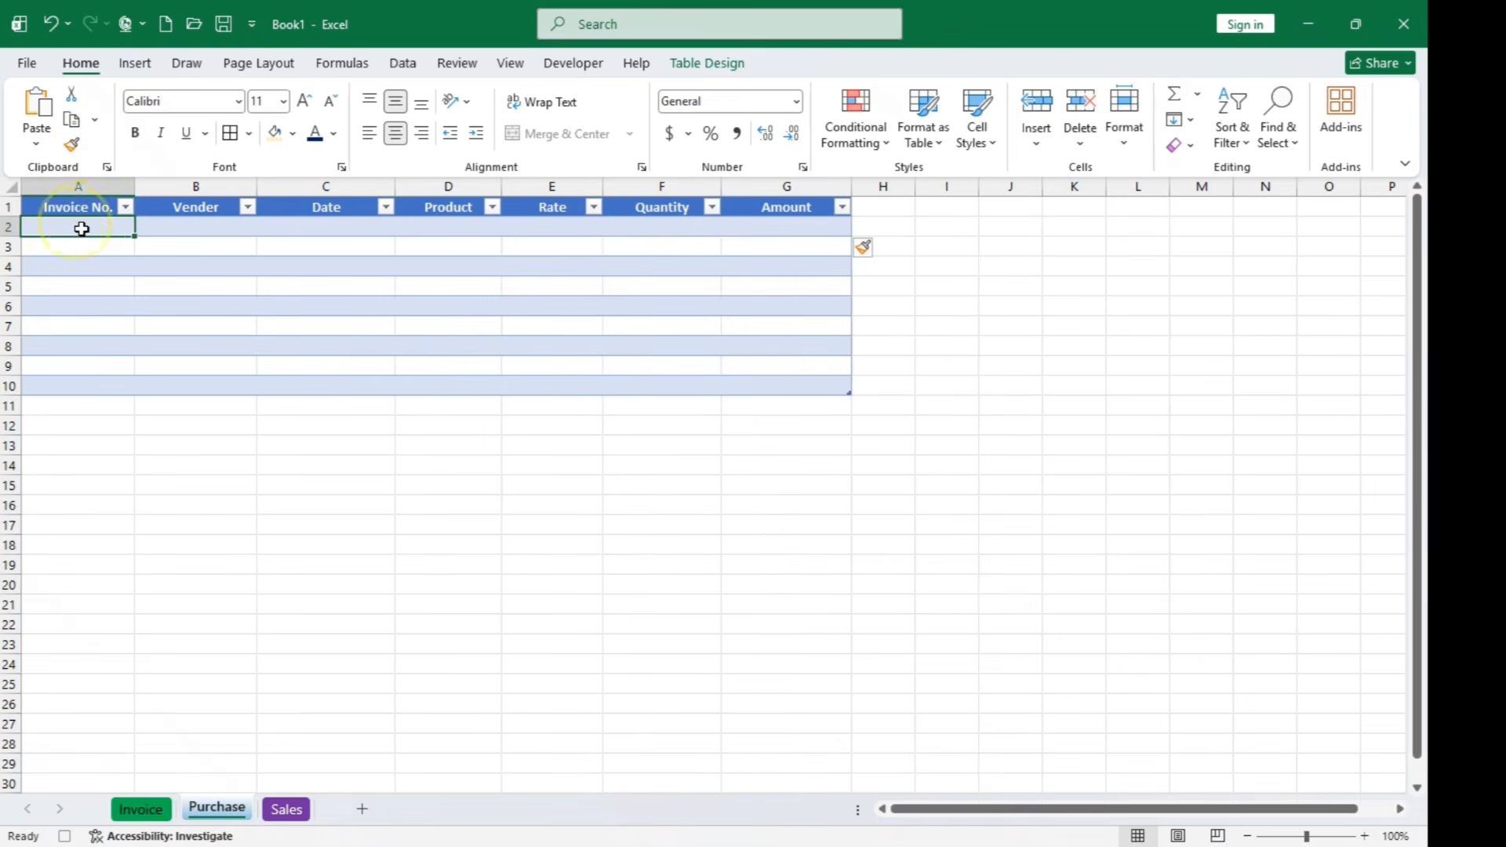
pyautogui.click(36, 143)
pyautogui.click(88, 384)
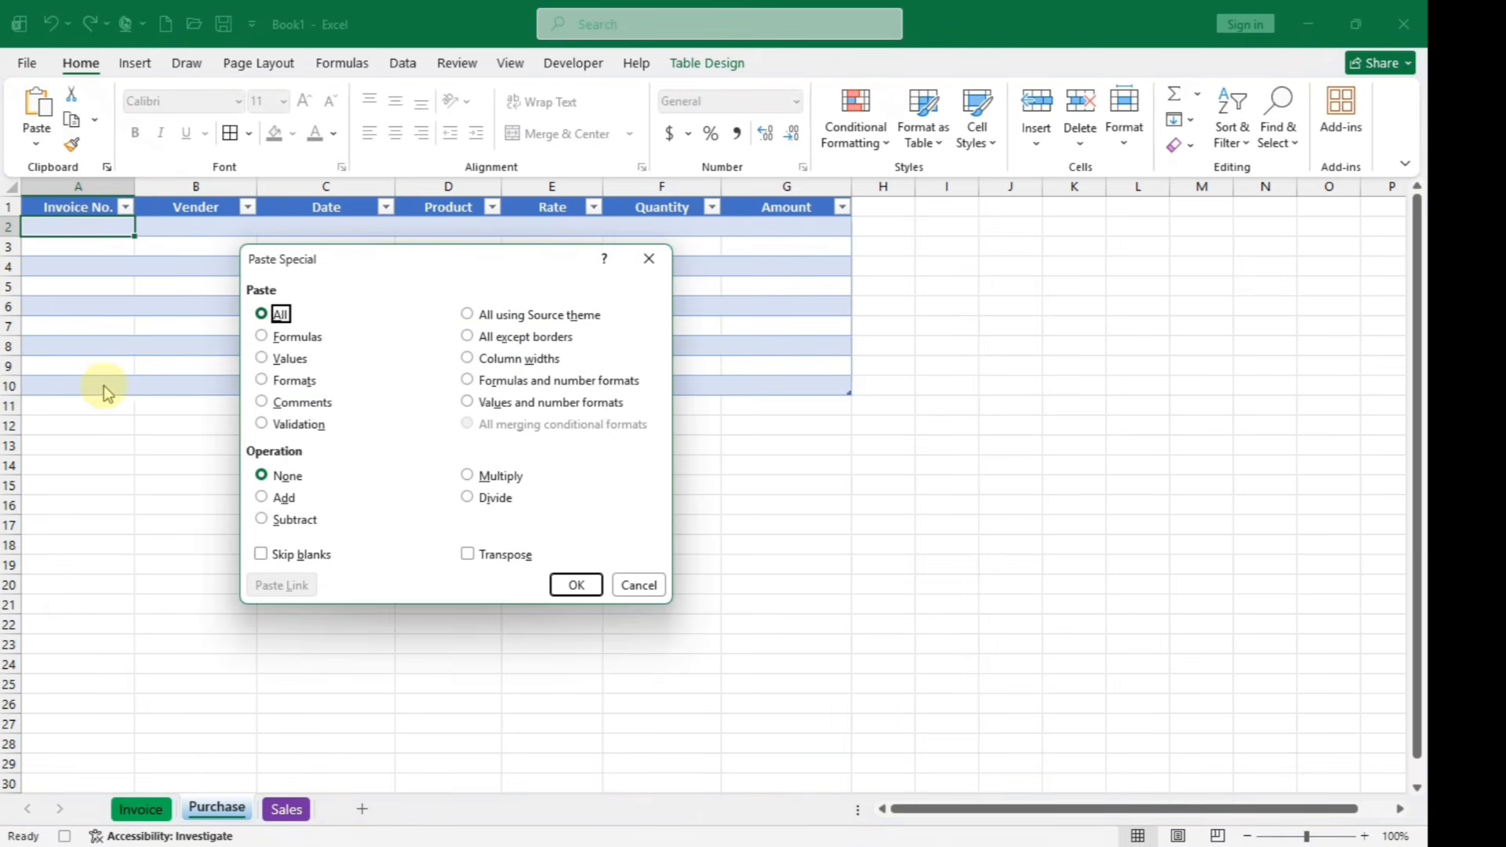
pyautogui.click(262, 359)
pyautogui.click(468, 554)
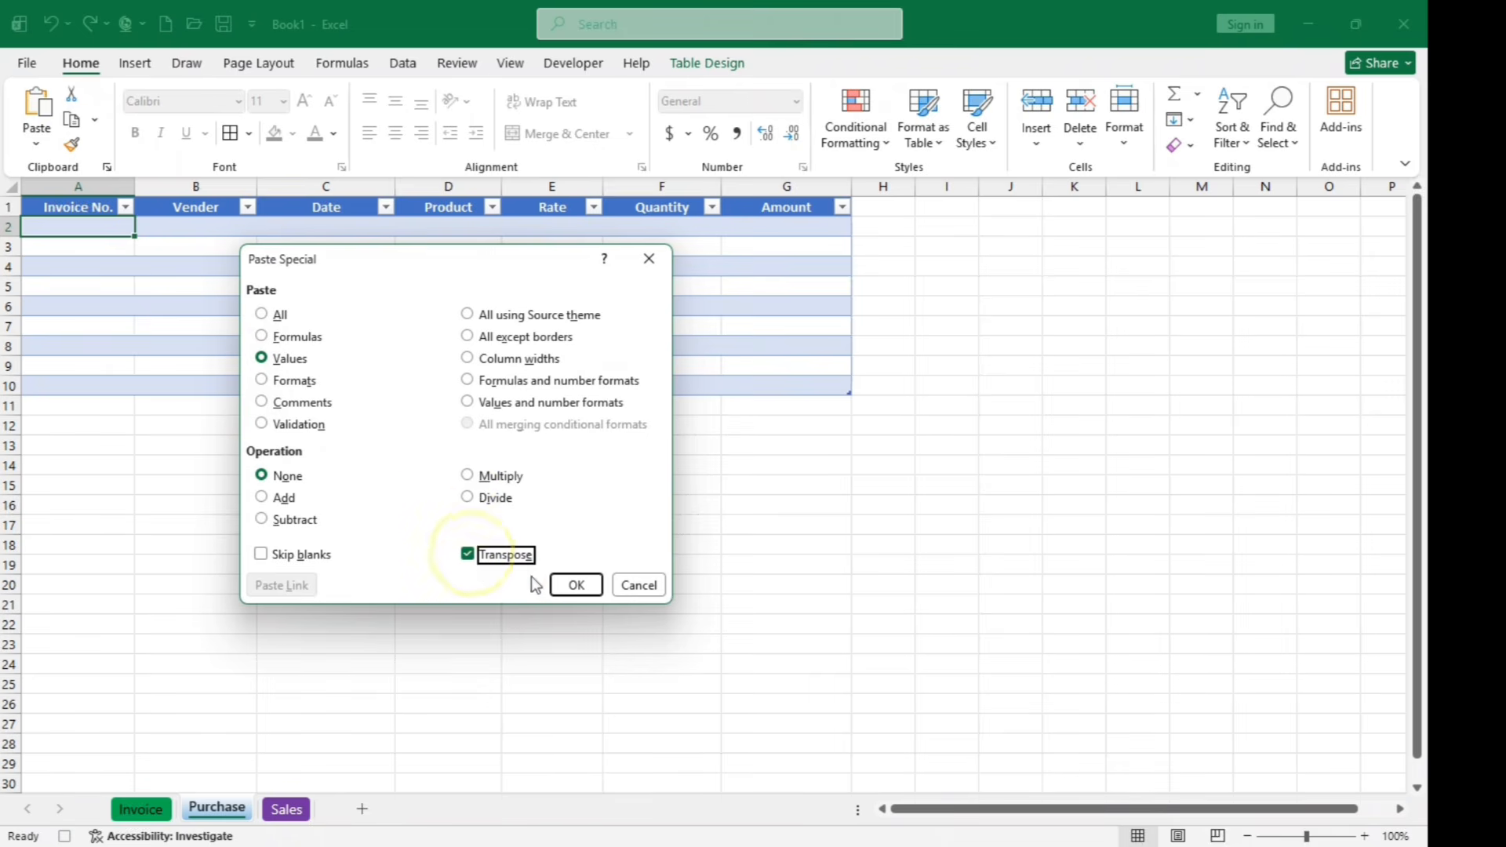
pyautogui.click(553, 587)
pyautogui.click(576, 584)
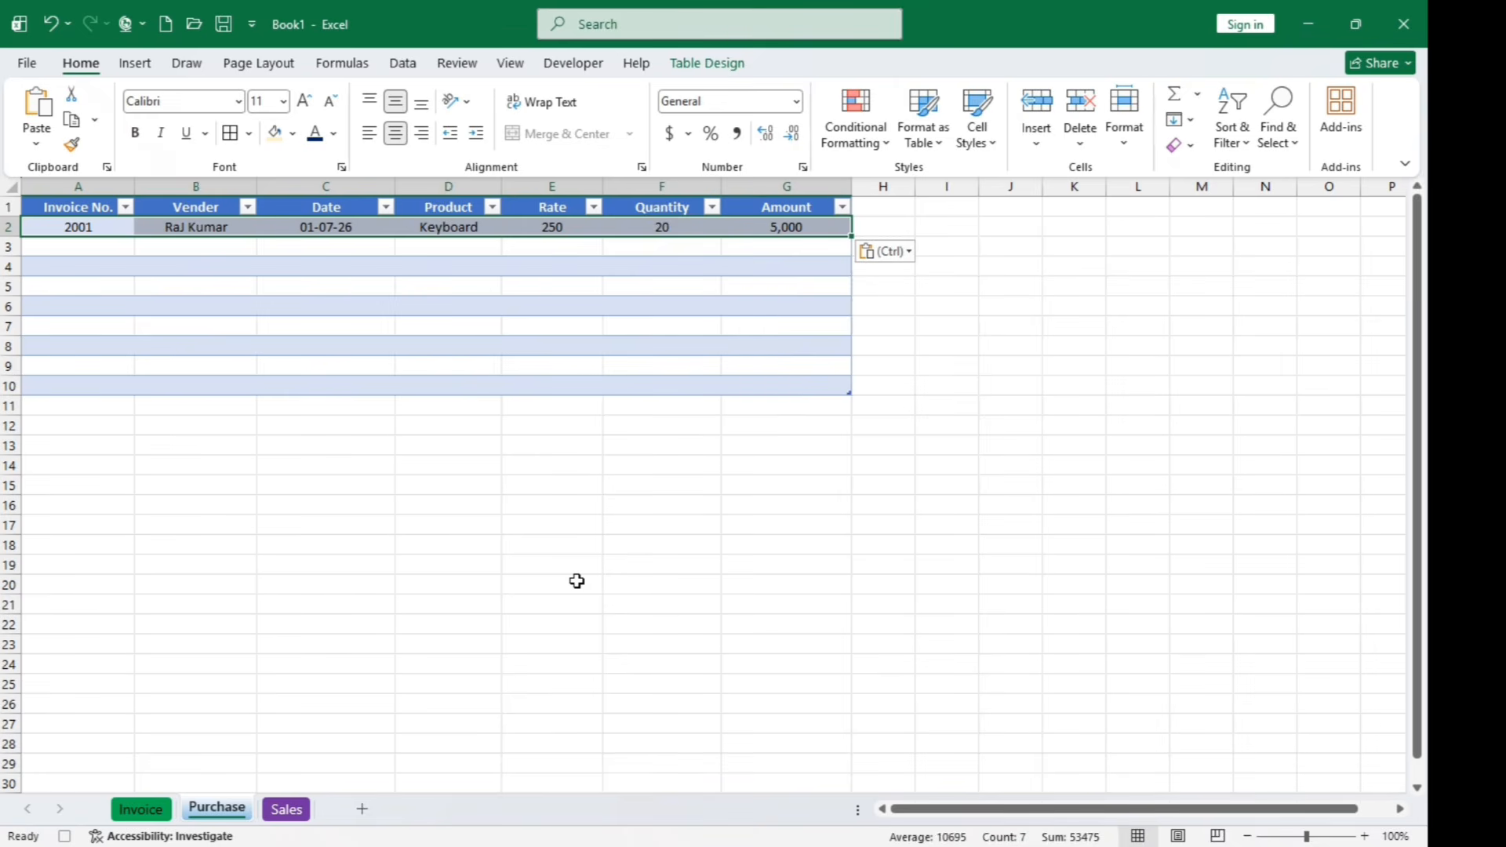
# Clear the form entries in cells H5:H10 on the Invoice sheet
pyautogui.click(141, 809)
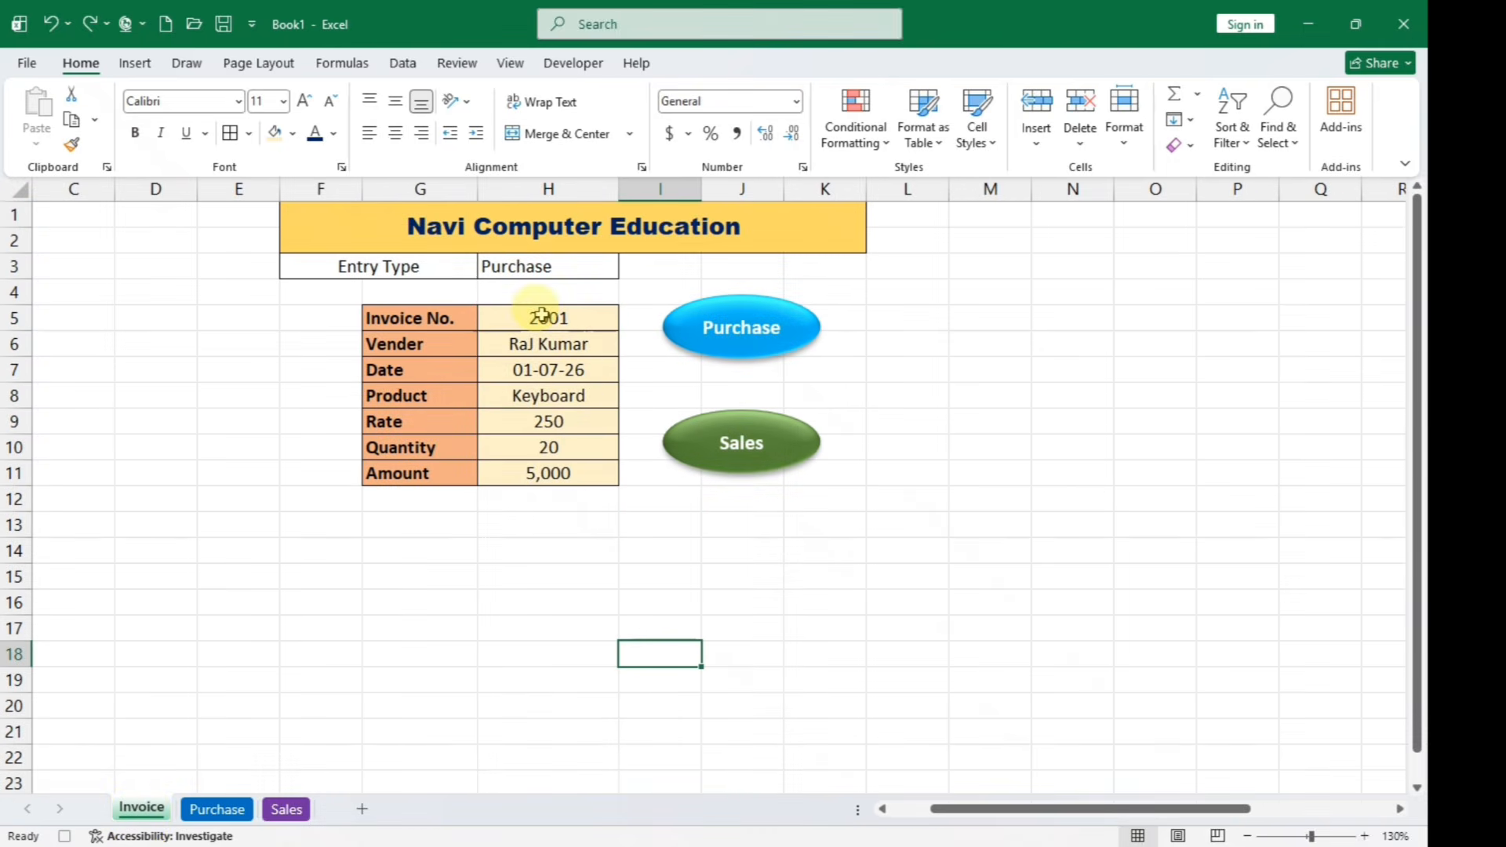
pyautogui.moveTo(543, 317); pyautogui.dragTo(580, 449)
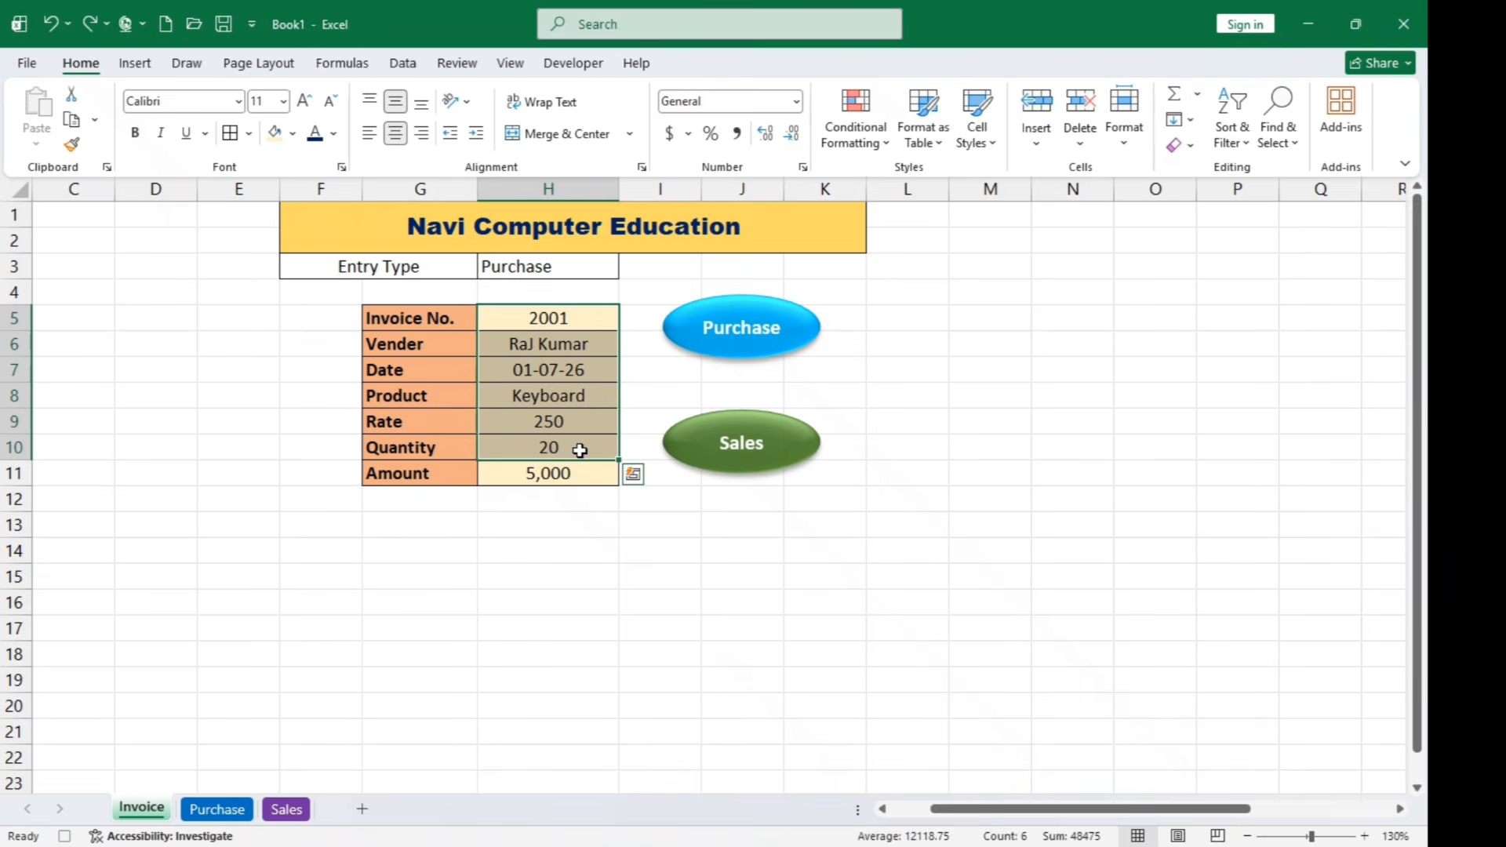
pyautogui.press('Delete')
pyautogui.click(598, 550)
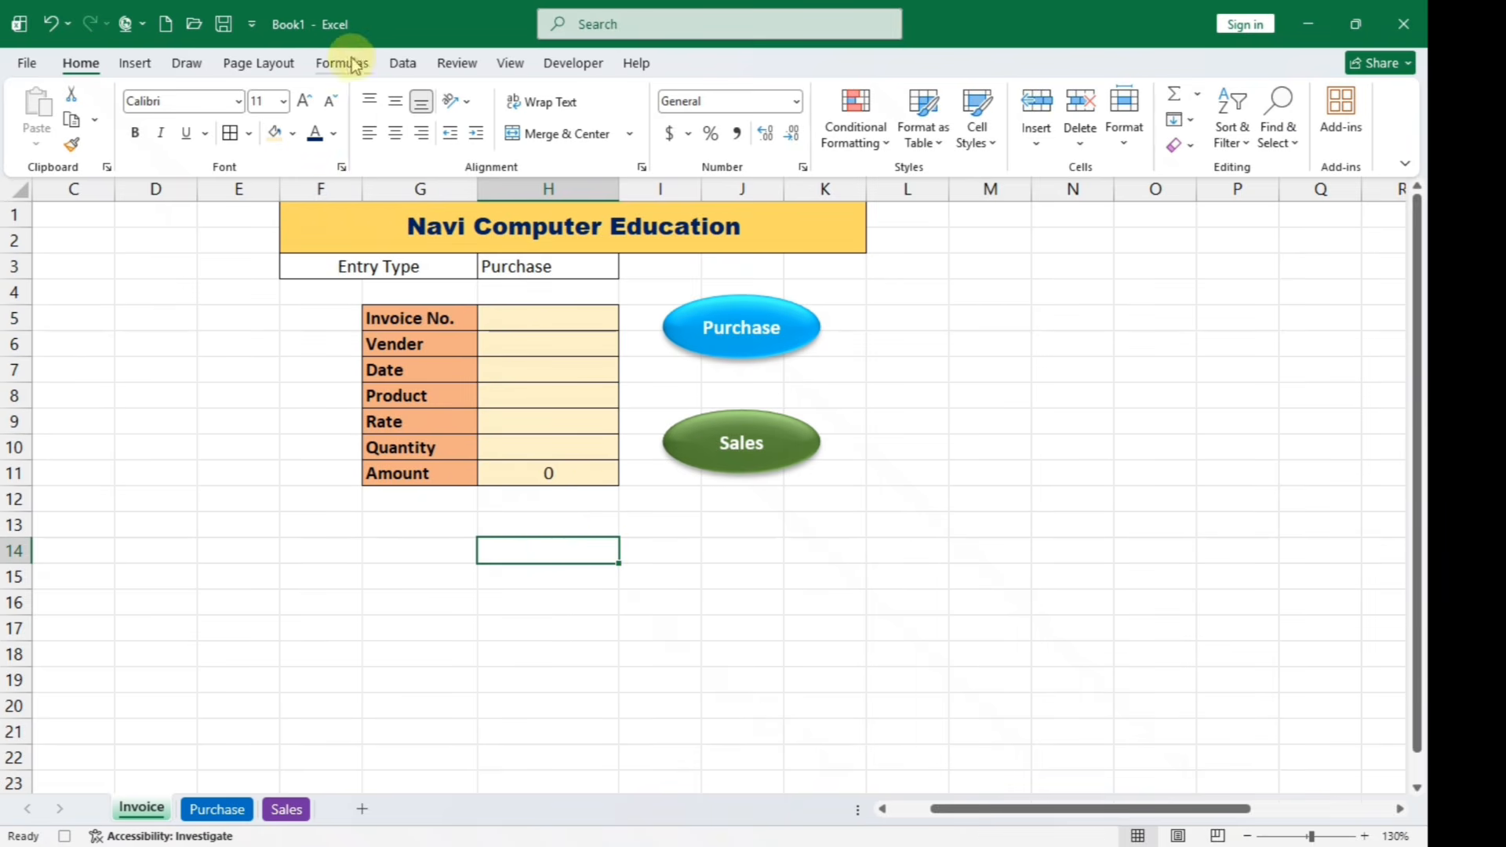
# Stop recording the Purchase macro
pyautogui.click(571, 64)
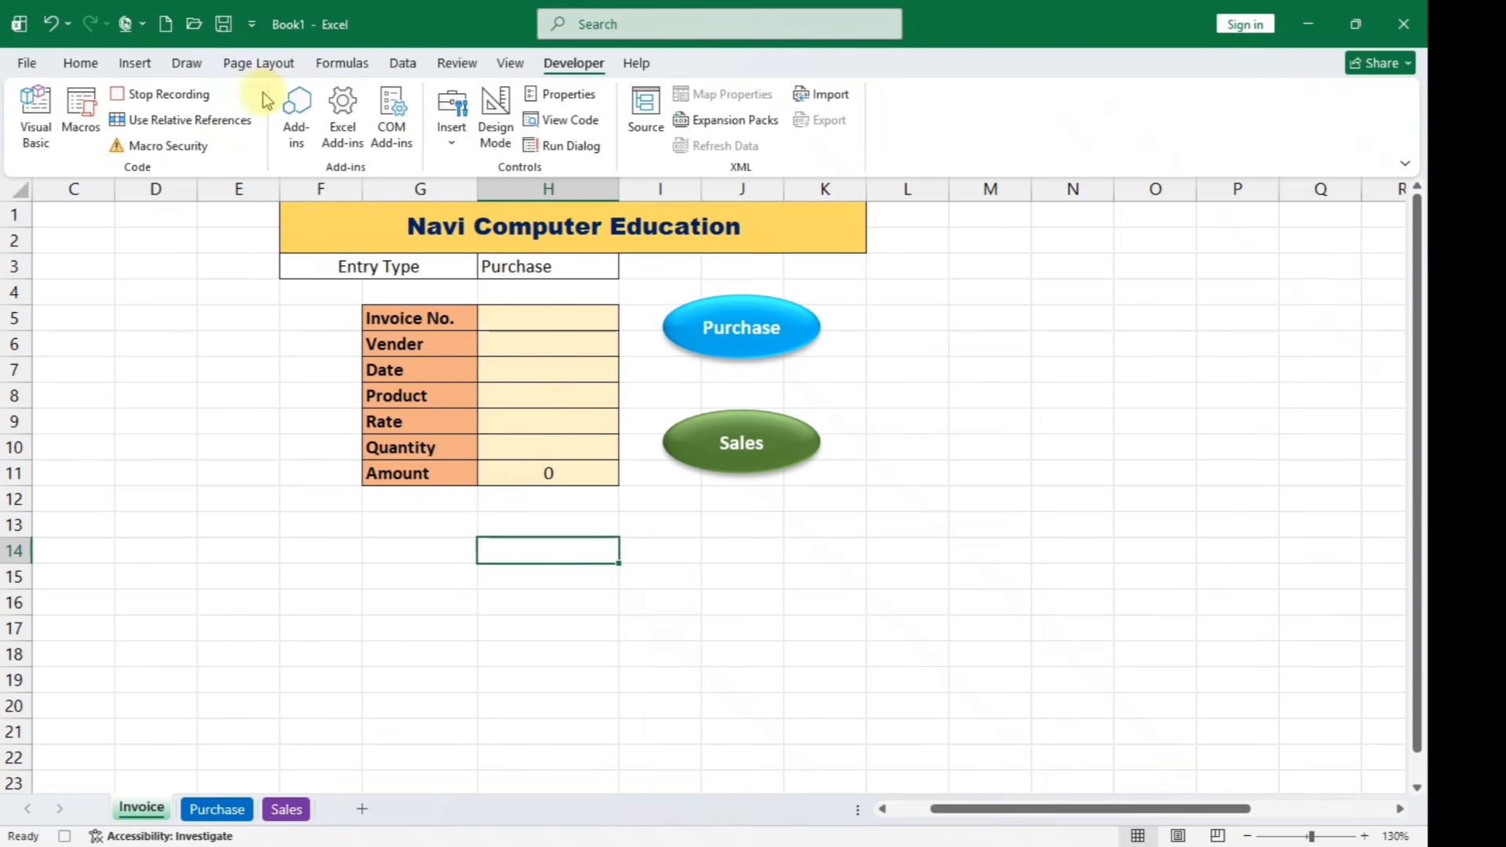
pyautogui.click(191, 100)
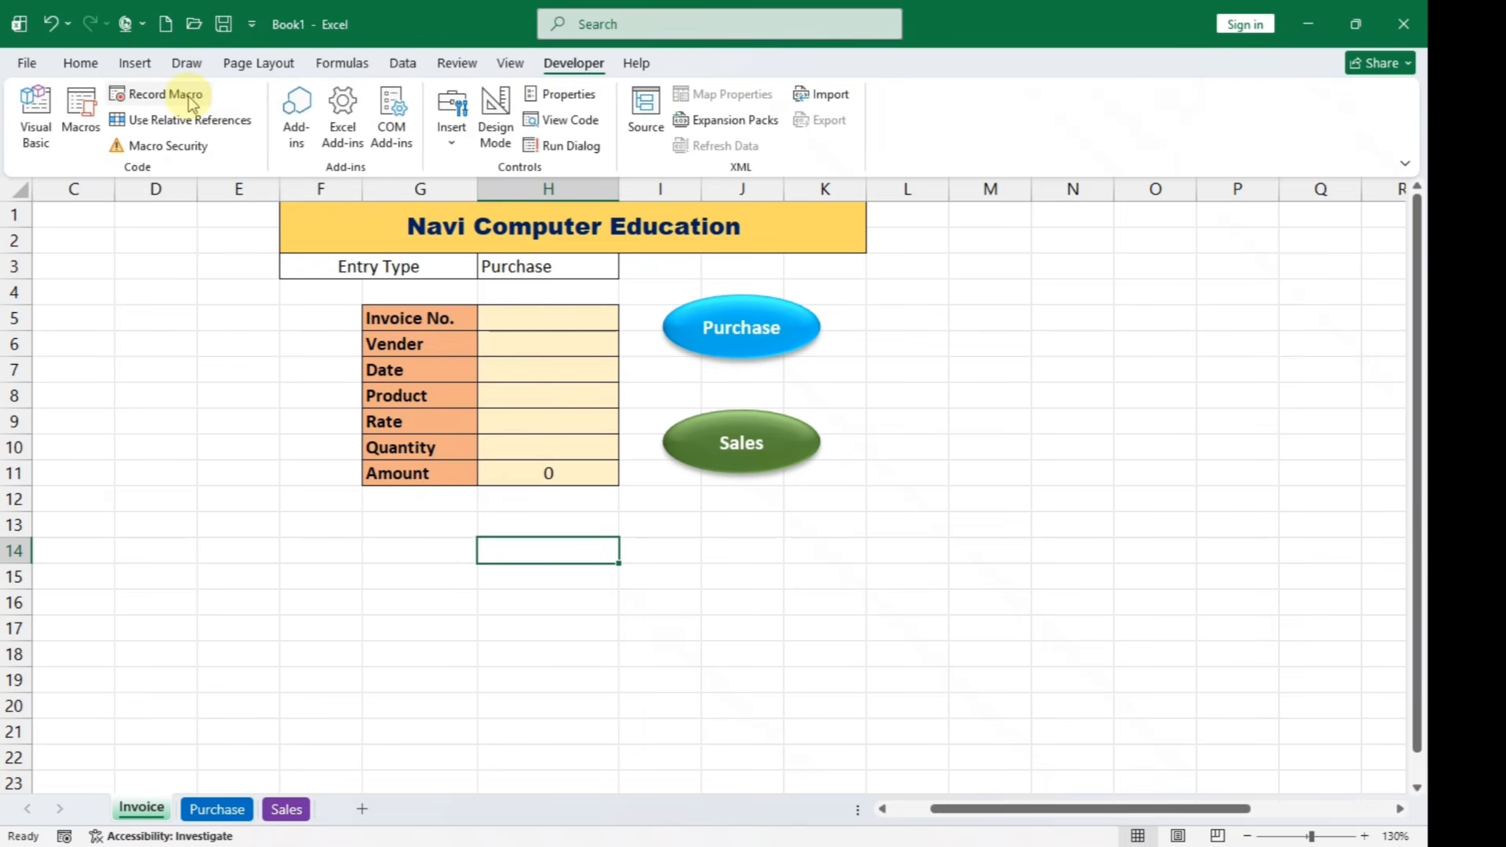
pyautogui.click(673, 633)
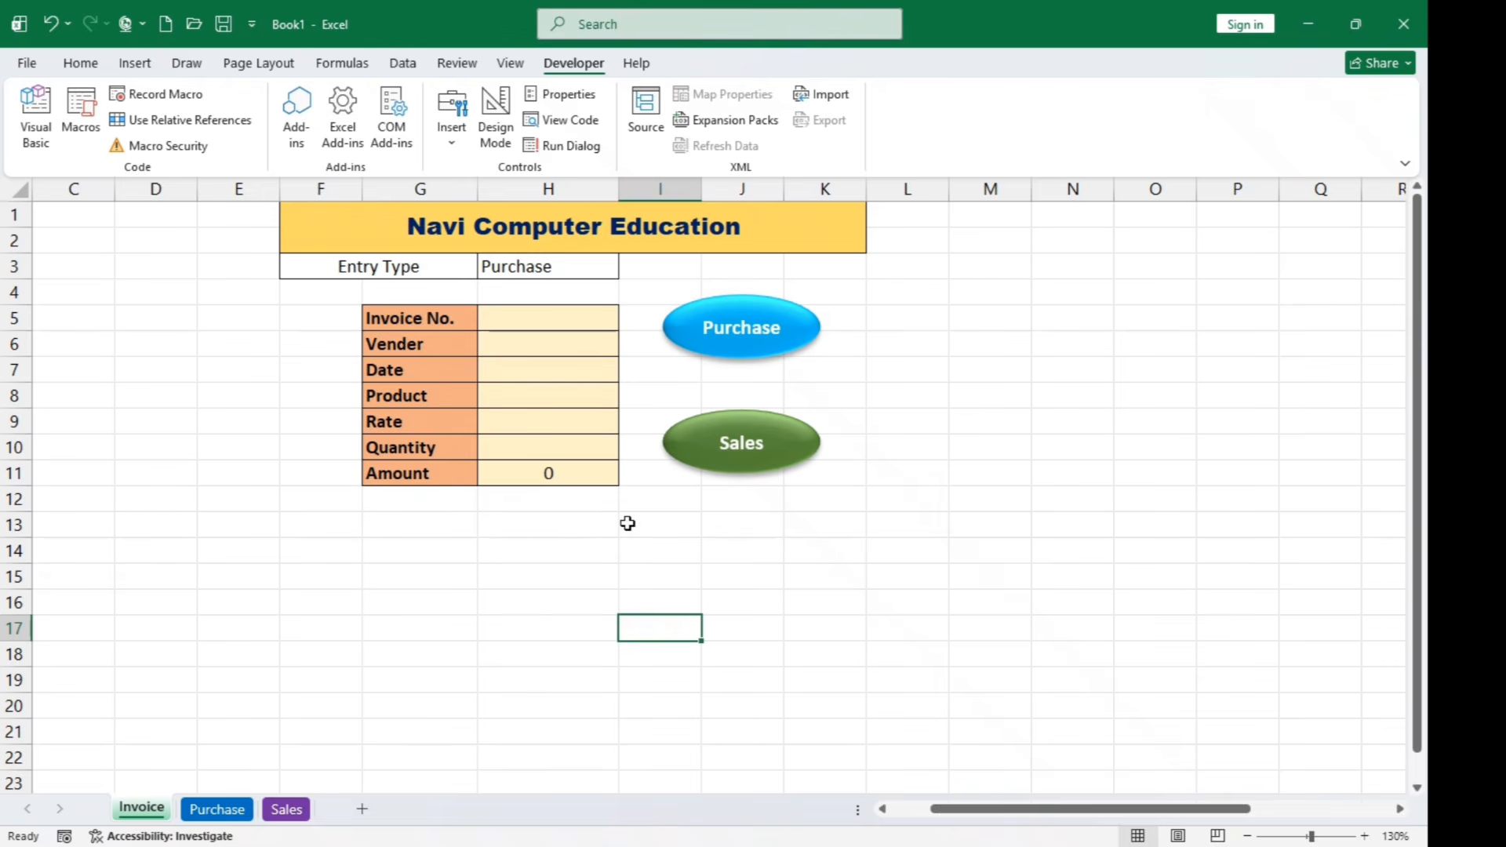
# Set the form's entry type in cell H3 to Sales and select the invoice number cell H5
pyautogui.click(585, 266)
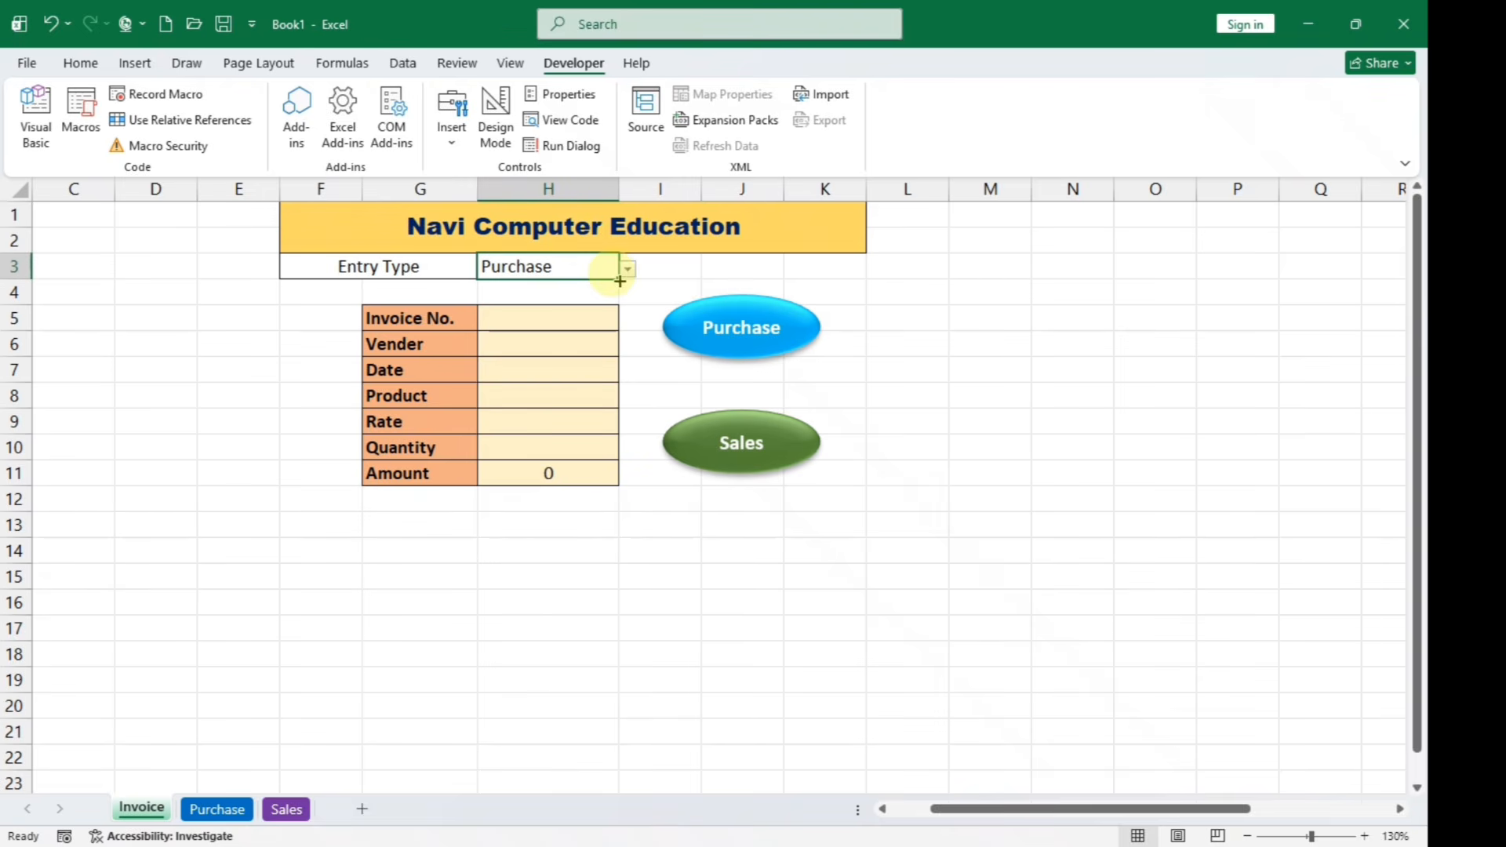
pyautogui.click(629, 271)
pyautogui.click(561, 306)
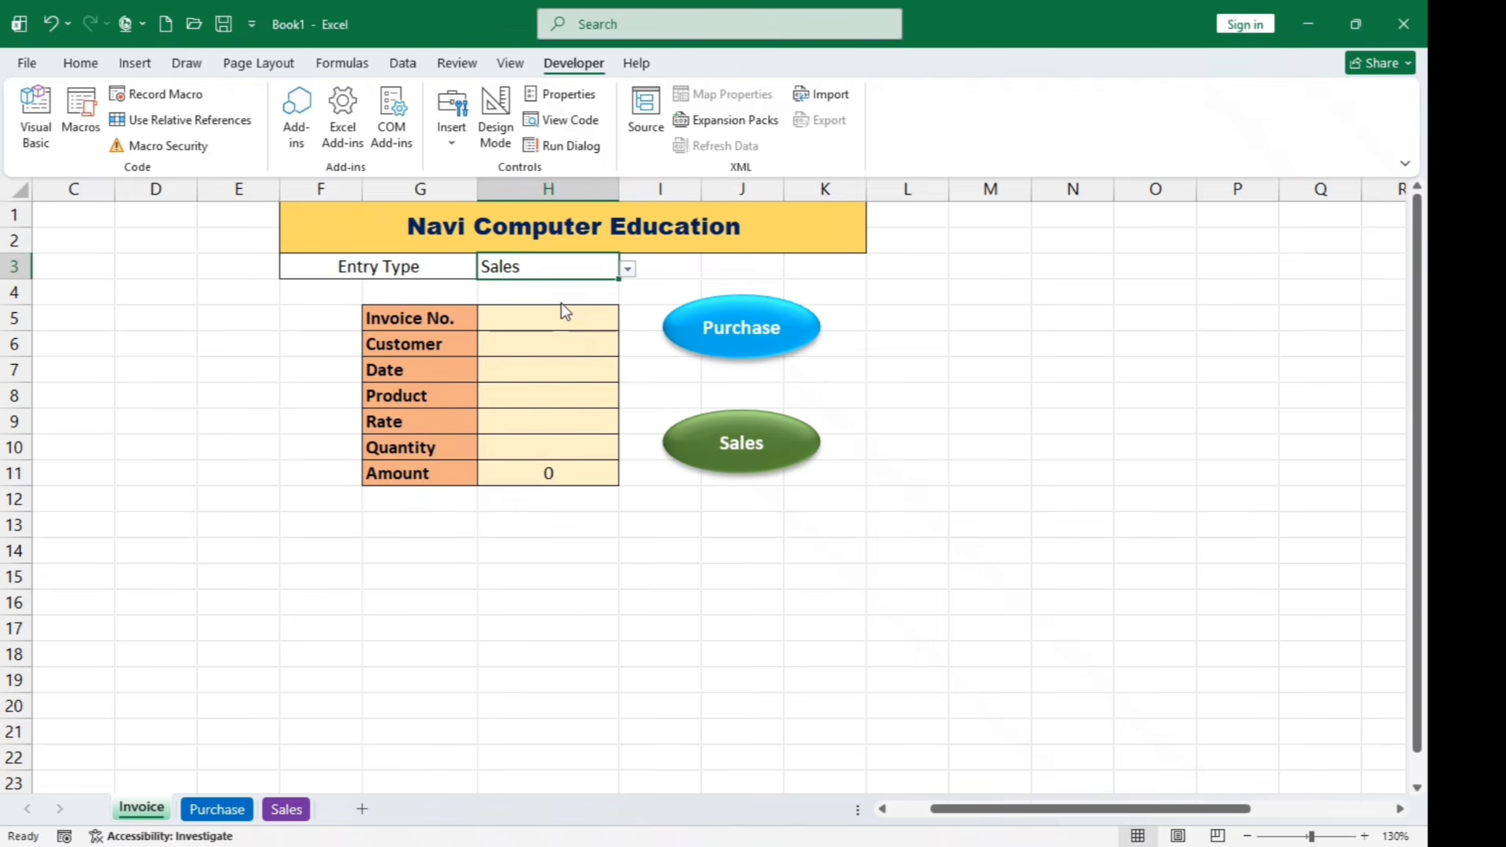
pyautogui.click(534, 316)
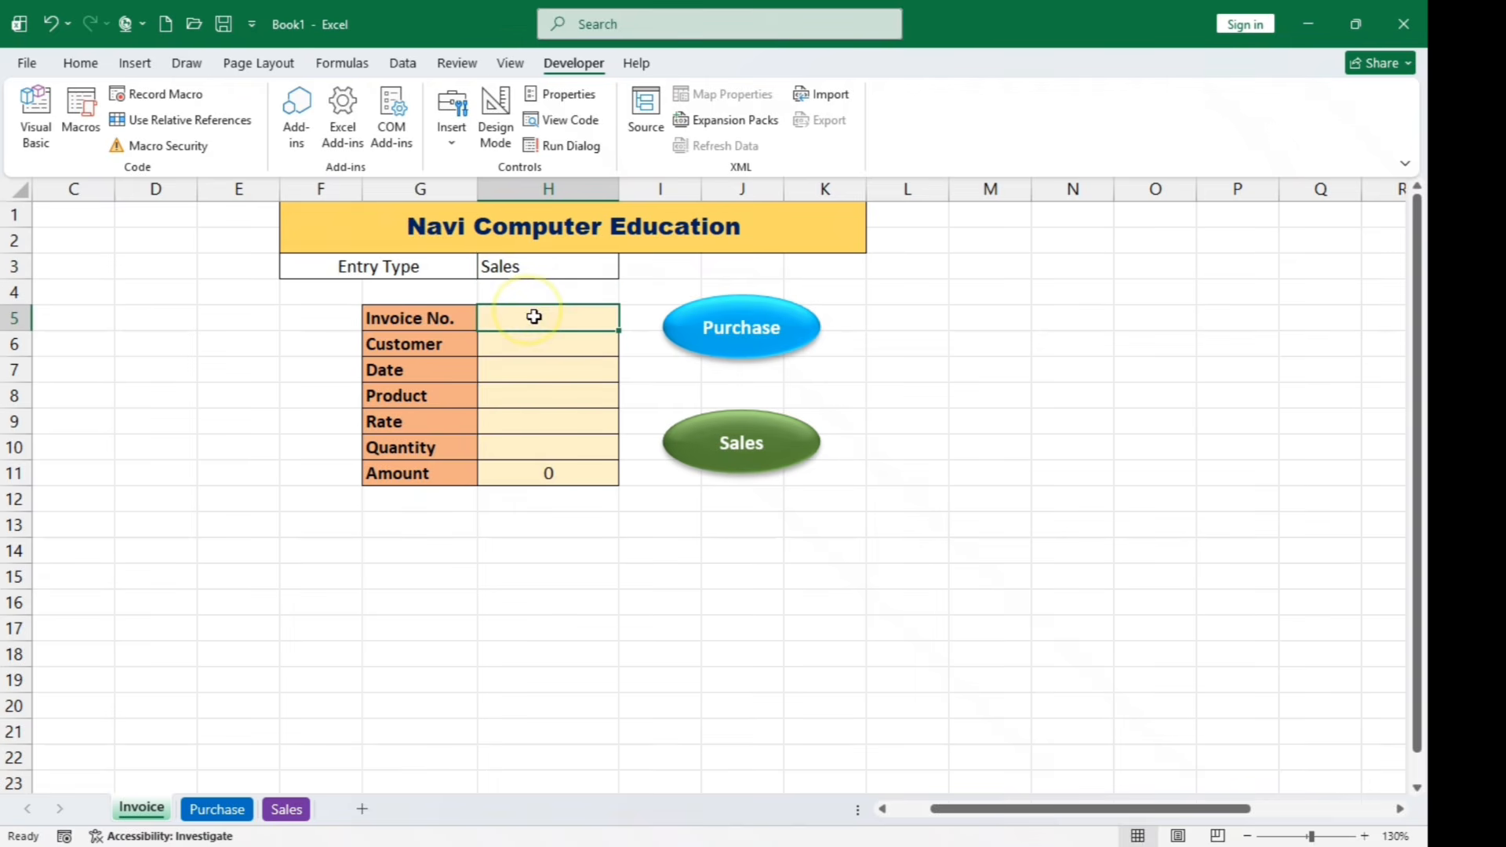
# Fill in the form's invoice number as 2002, the customer's full name and the date 06-07-2026 in cells H5:H7
pyautogui.write('2')
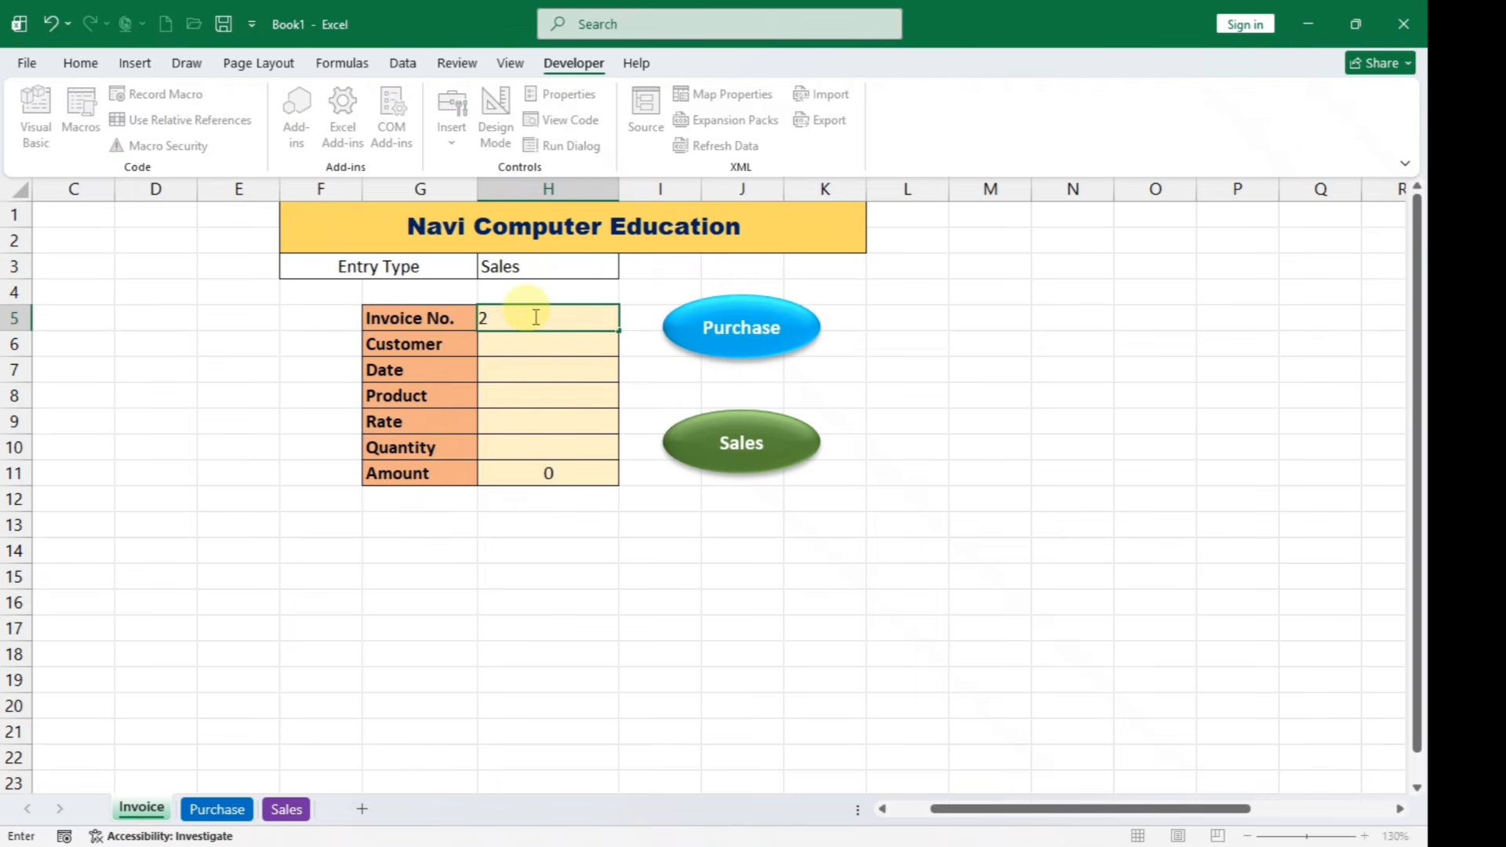
pyautogui.write('00')
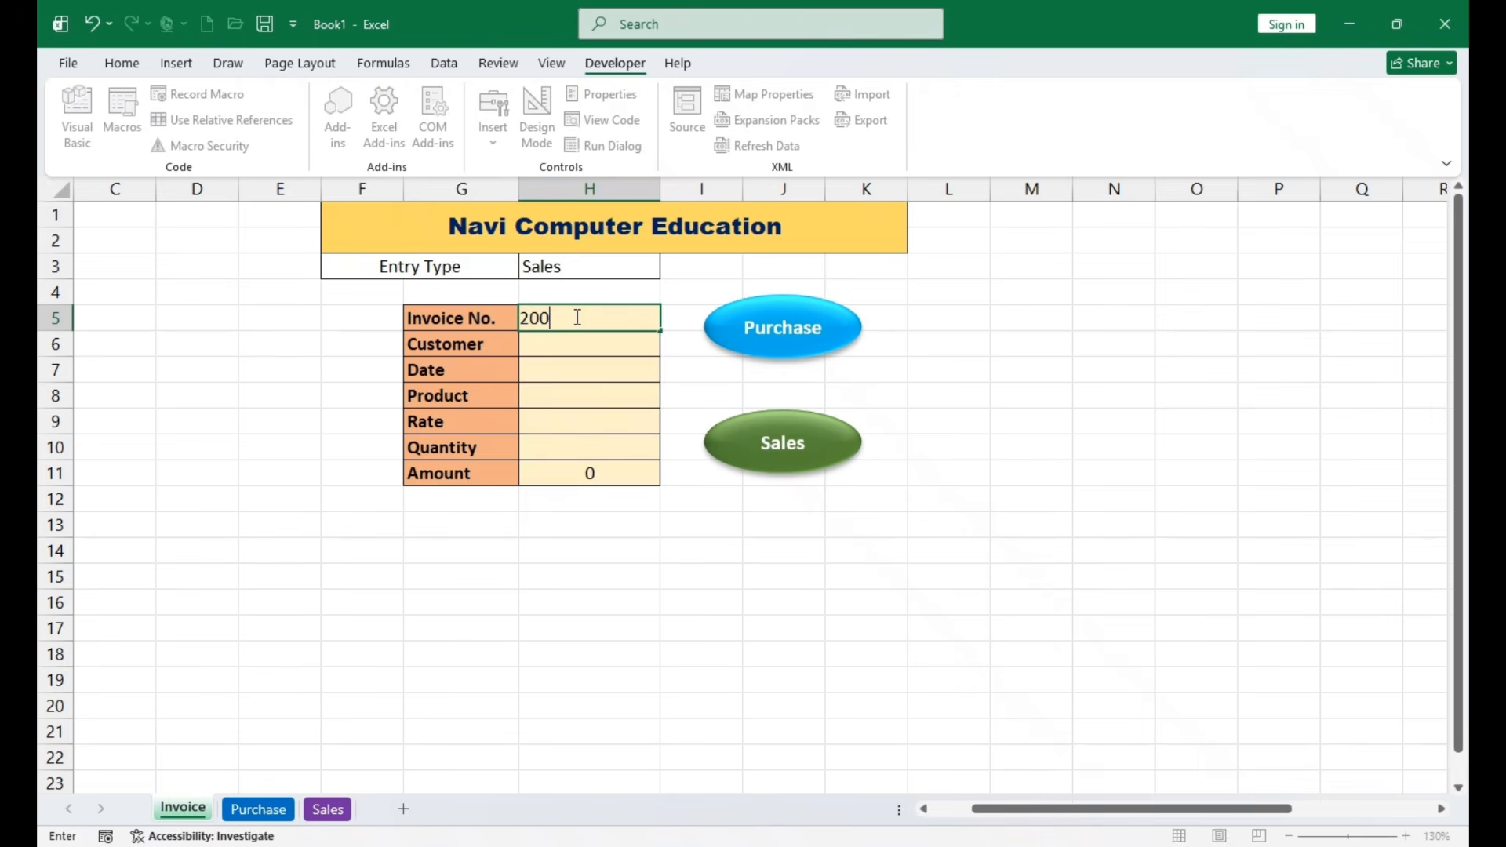
pyautogui.write('2')
pyautogui.press('Return')
pyautogui.write('Mohan')
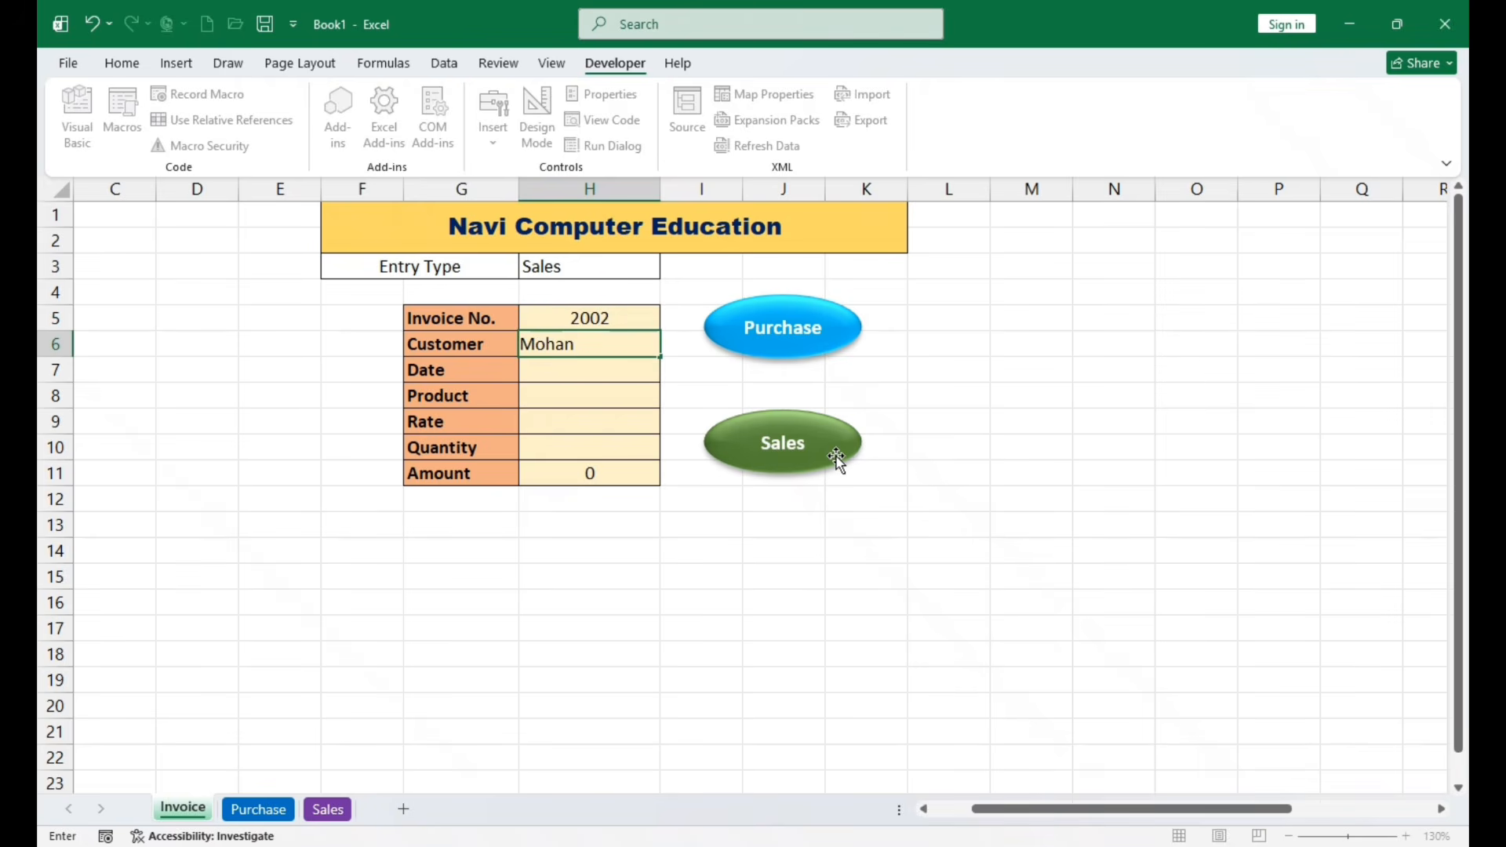
pyautogui.write(' Kumar')
pyautogui.press('Return')
pyautogui.write('06-0')
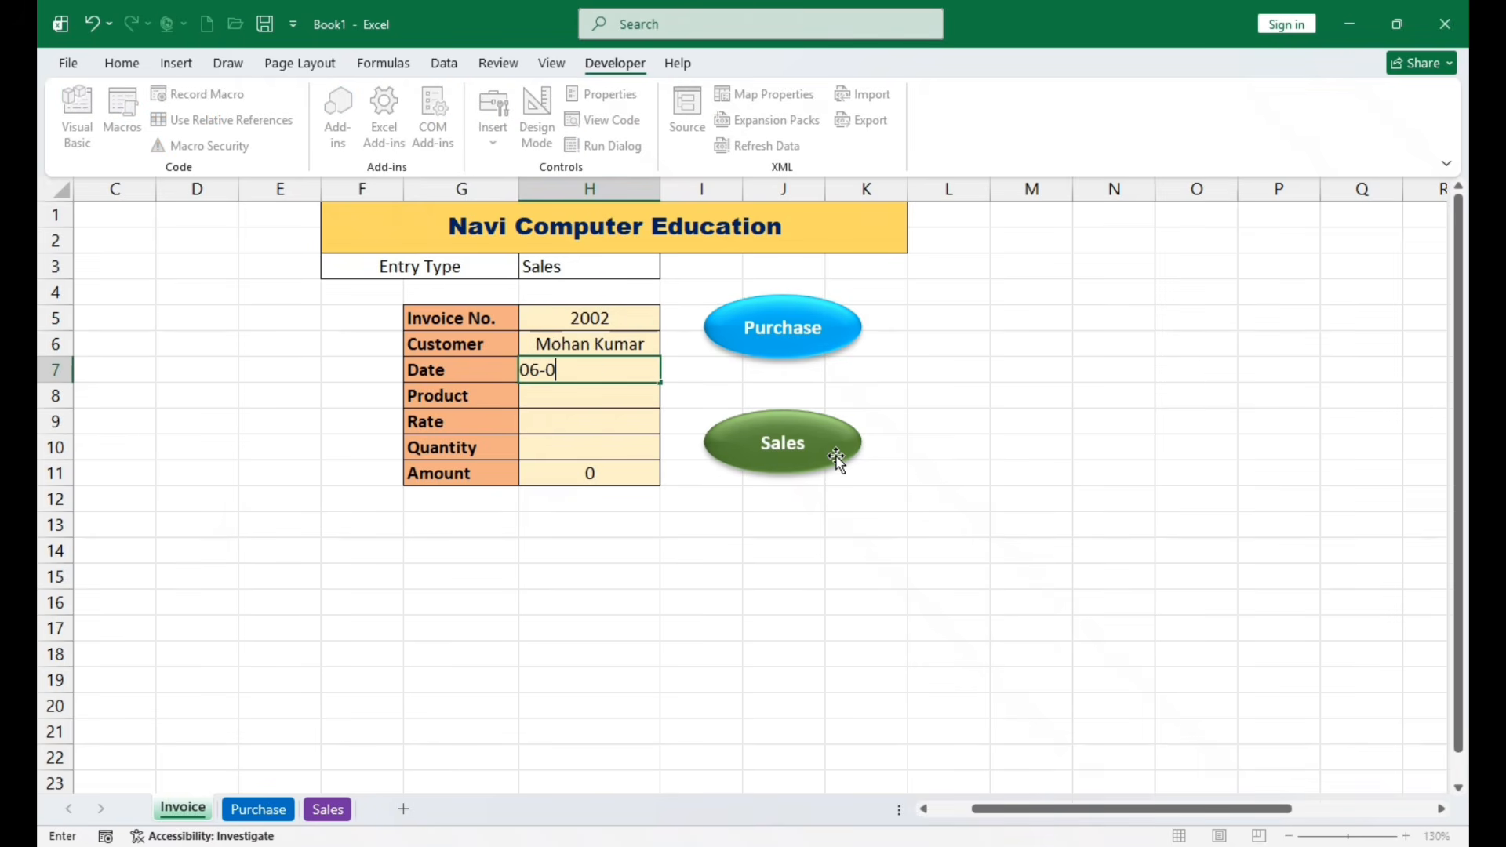
pyautogui.write('7-2026')
pyautogui.press('Return')
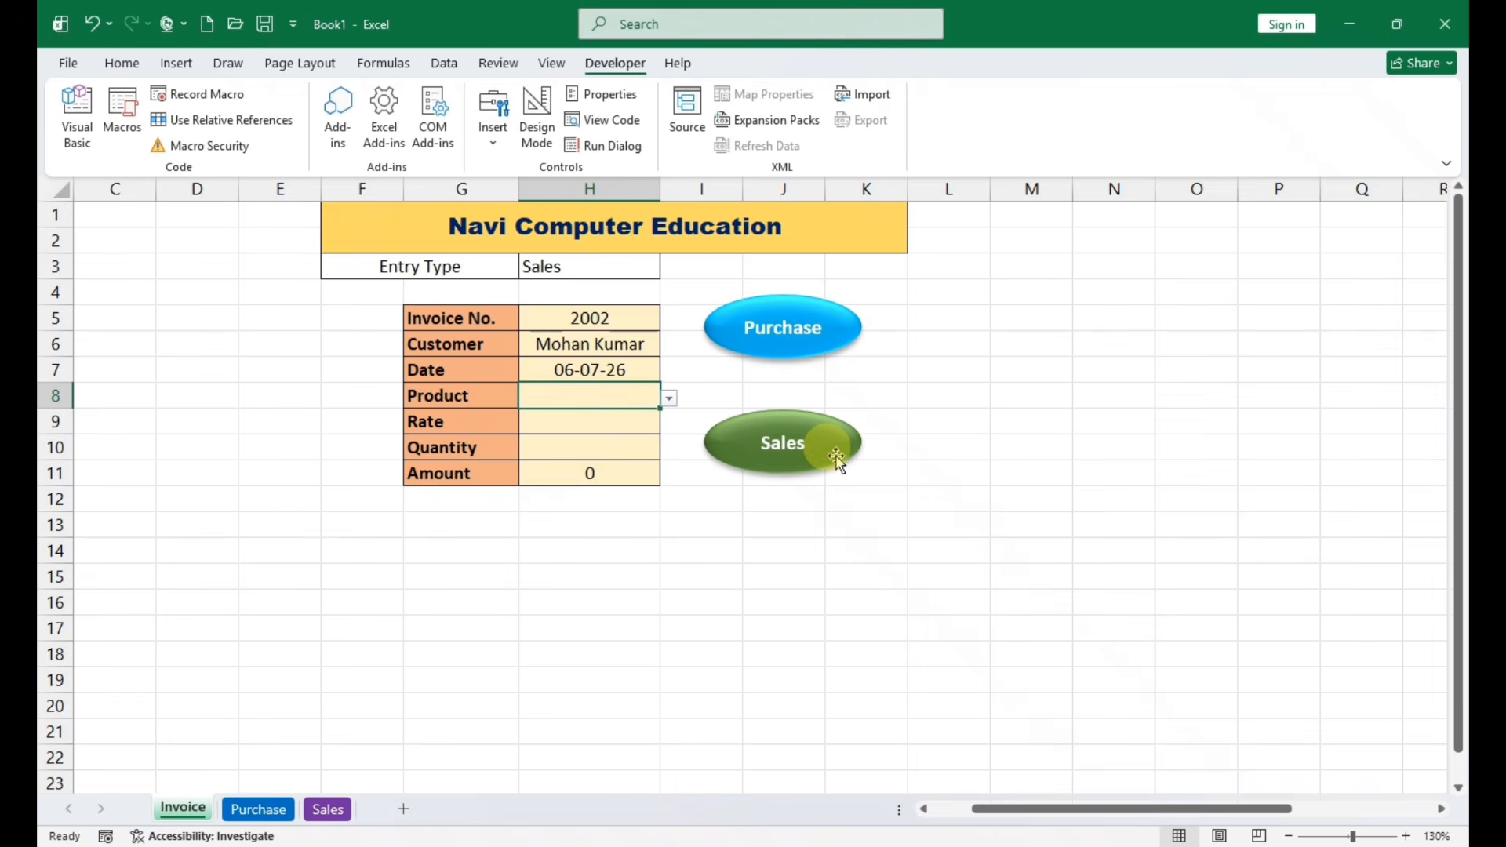
# Choose Moniter as the product and enter a rate of 2250 and a quantity of 15
pyautogui.click(668, 399)
pyautogui.click(589, 474)
pyautogui.click(594, 433)
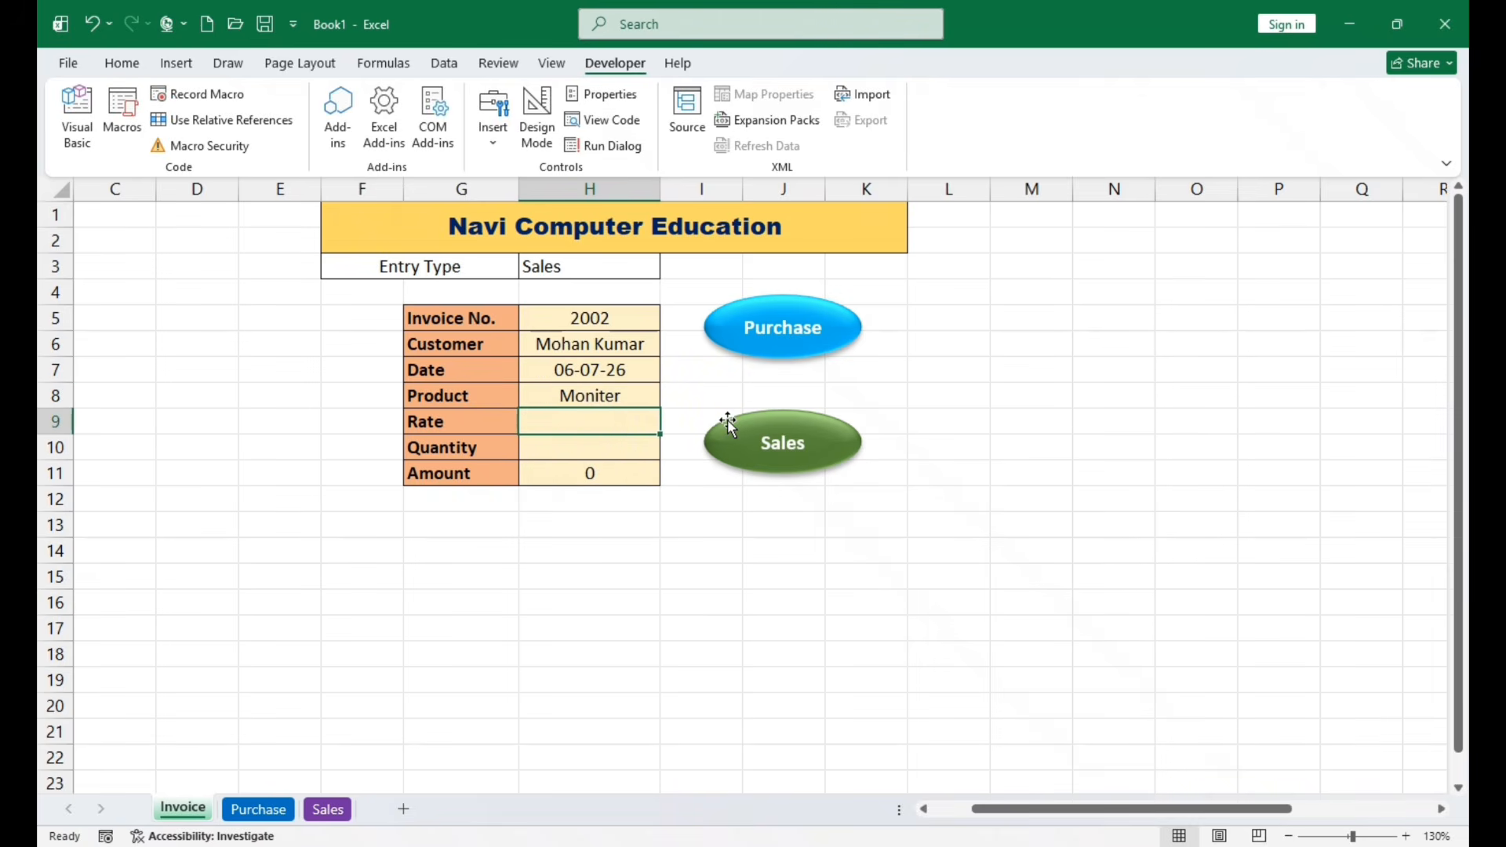
pyautogui.write('2,2')
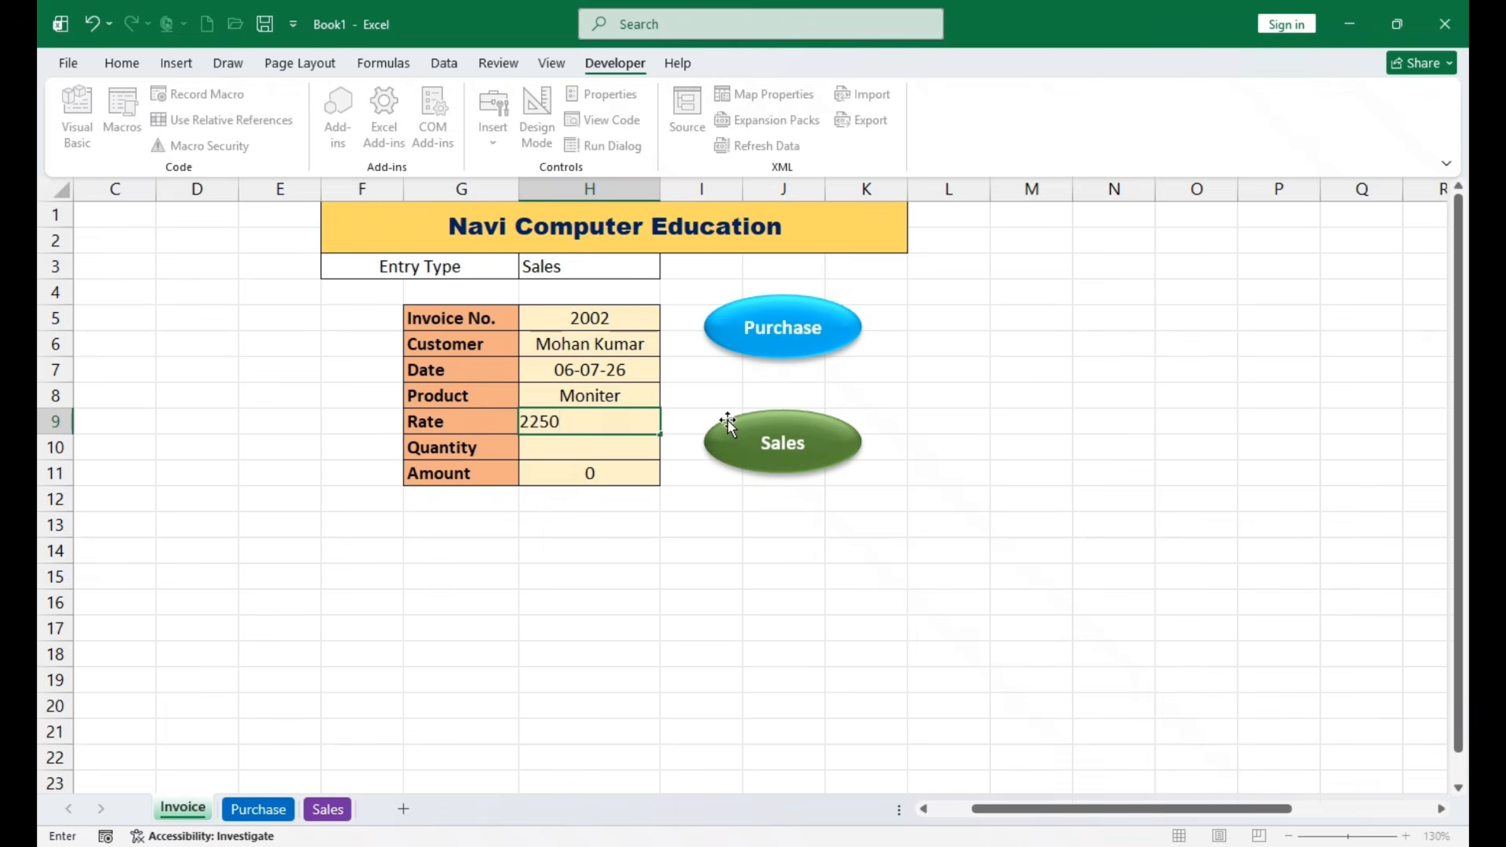
pyautogui.write('50')
pyautogui.press('Return')
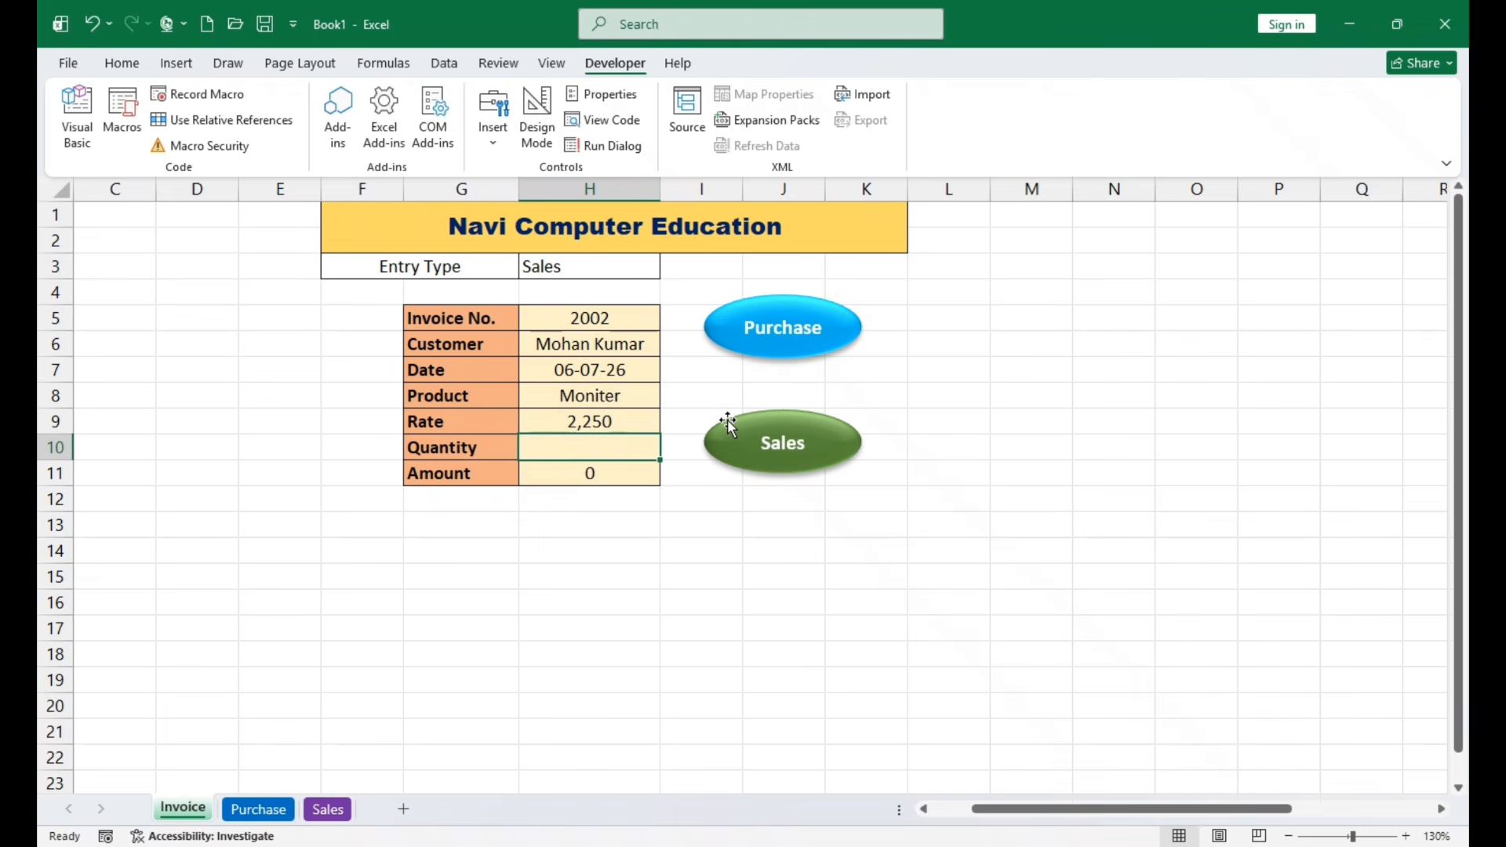
pyautogui.write('15')
pyautogui.press('Return')
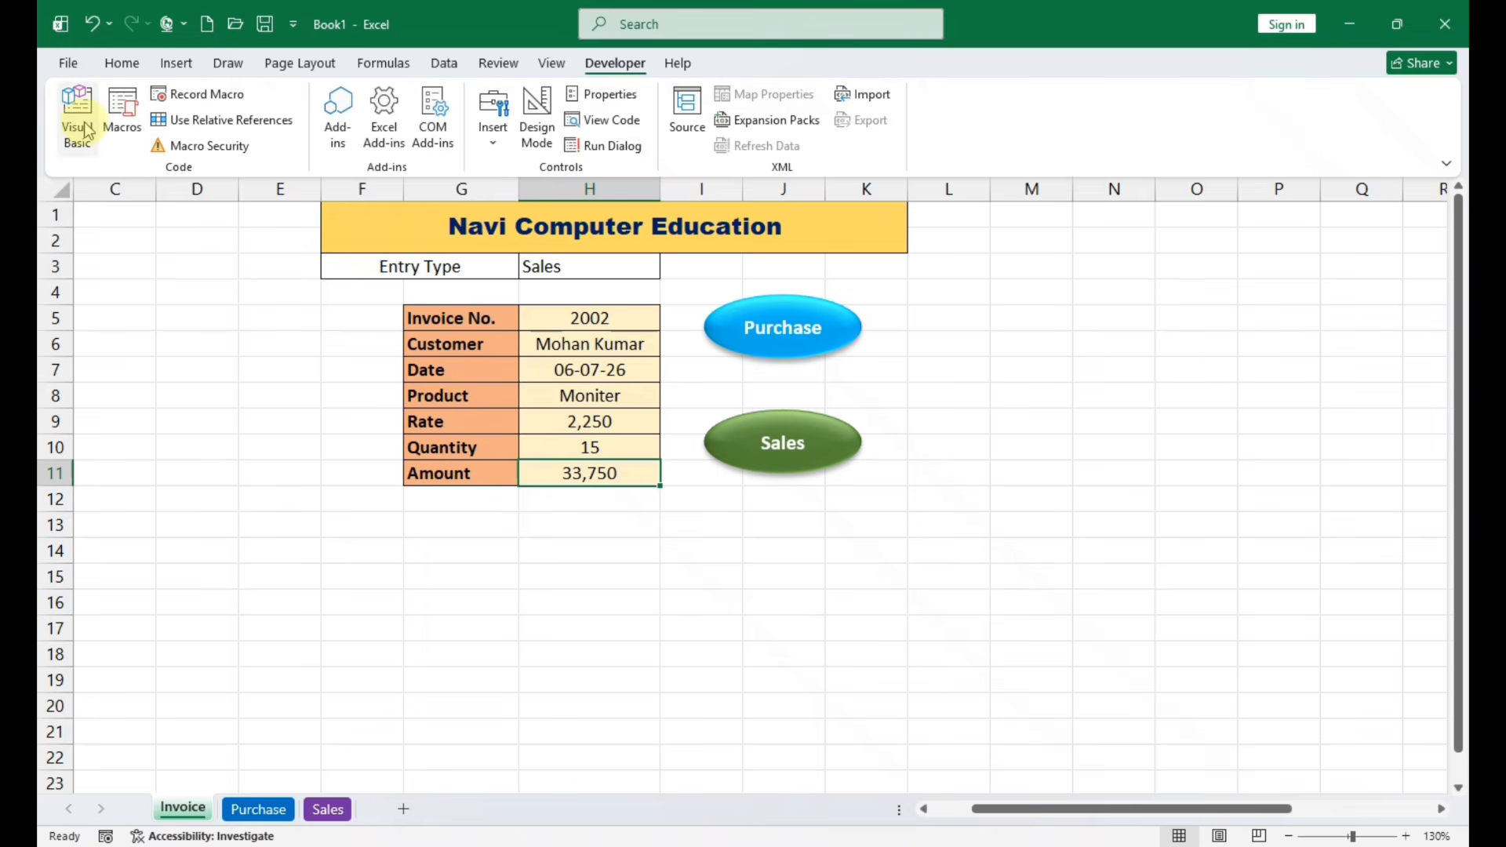
# Start recording a macro named Sales, stored in this workbook
pyautogui.click(122, 63)
pyautogui.click(606, 63)
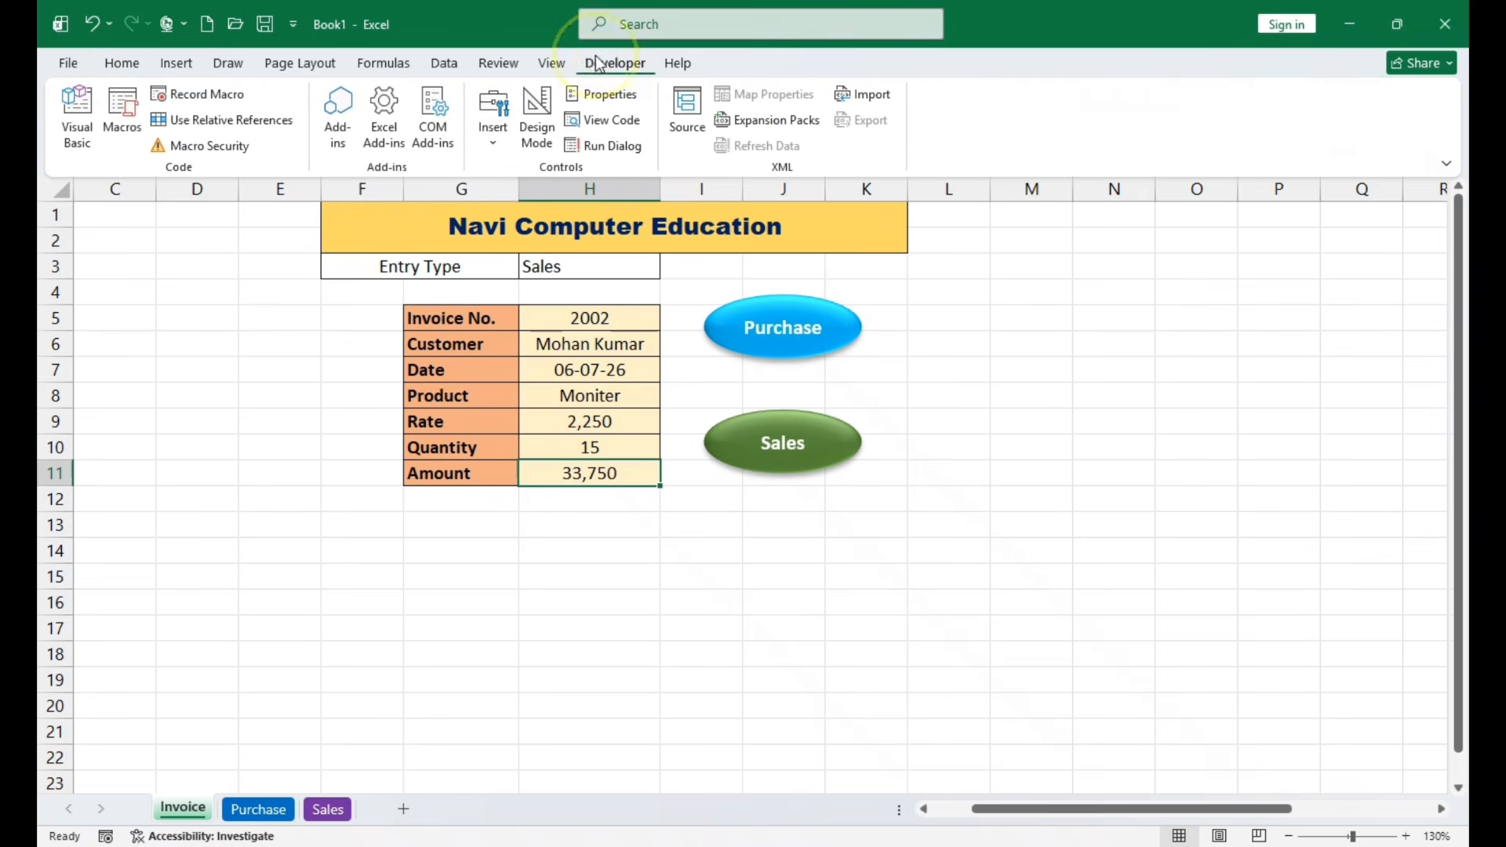
pyautogui.click(218, 97)
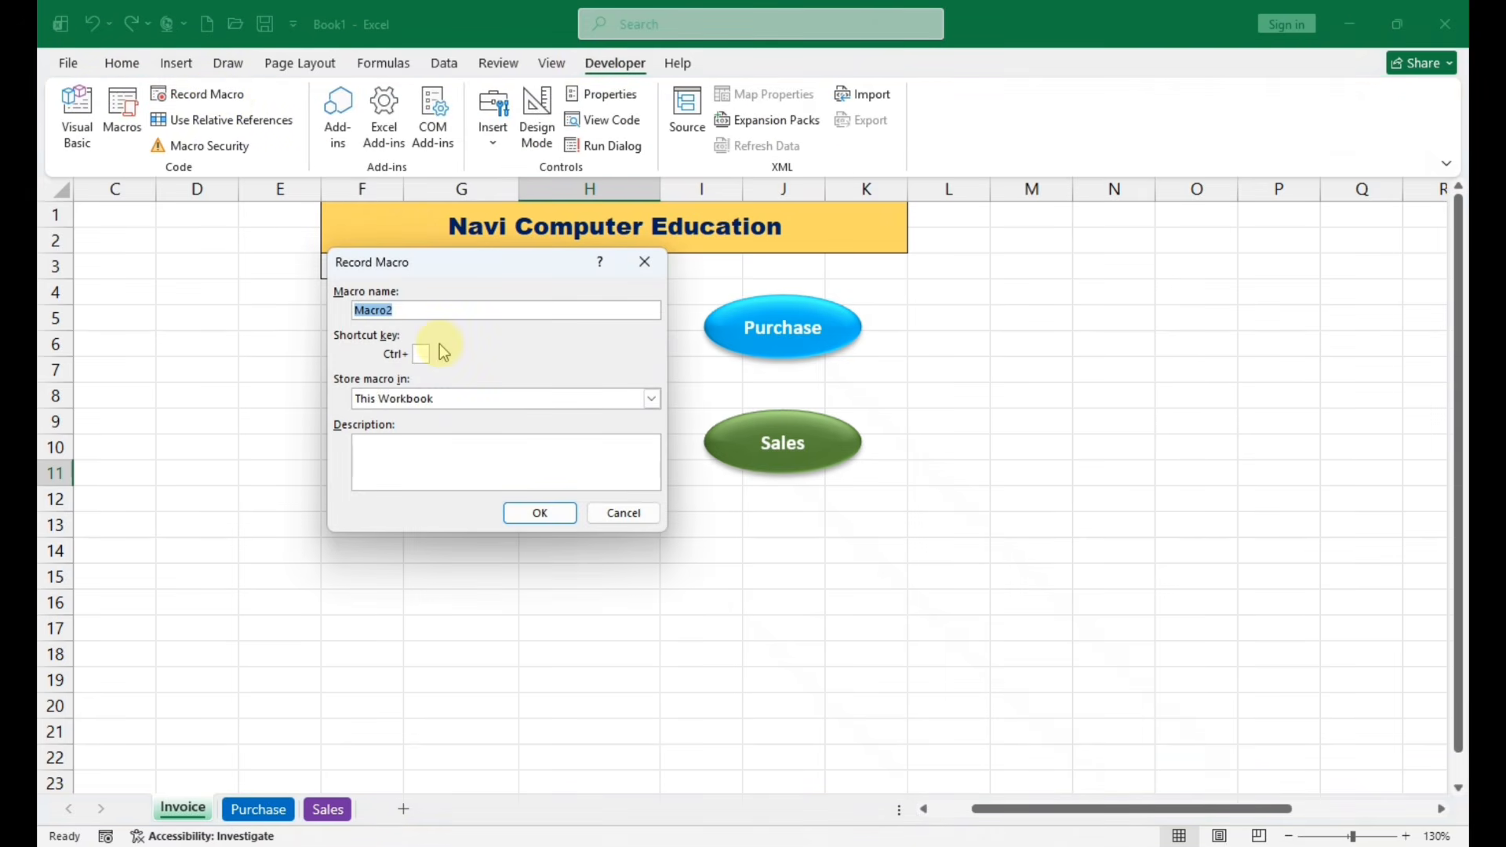
pyautogui.write('Sales')
pyautogui.click(535, 513)
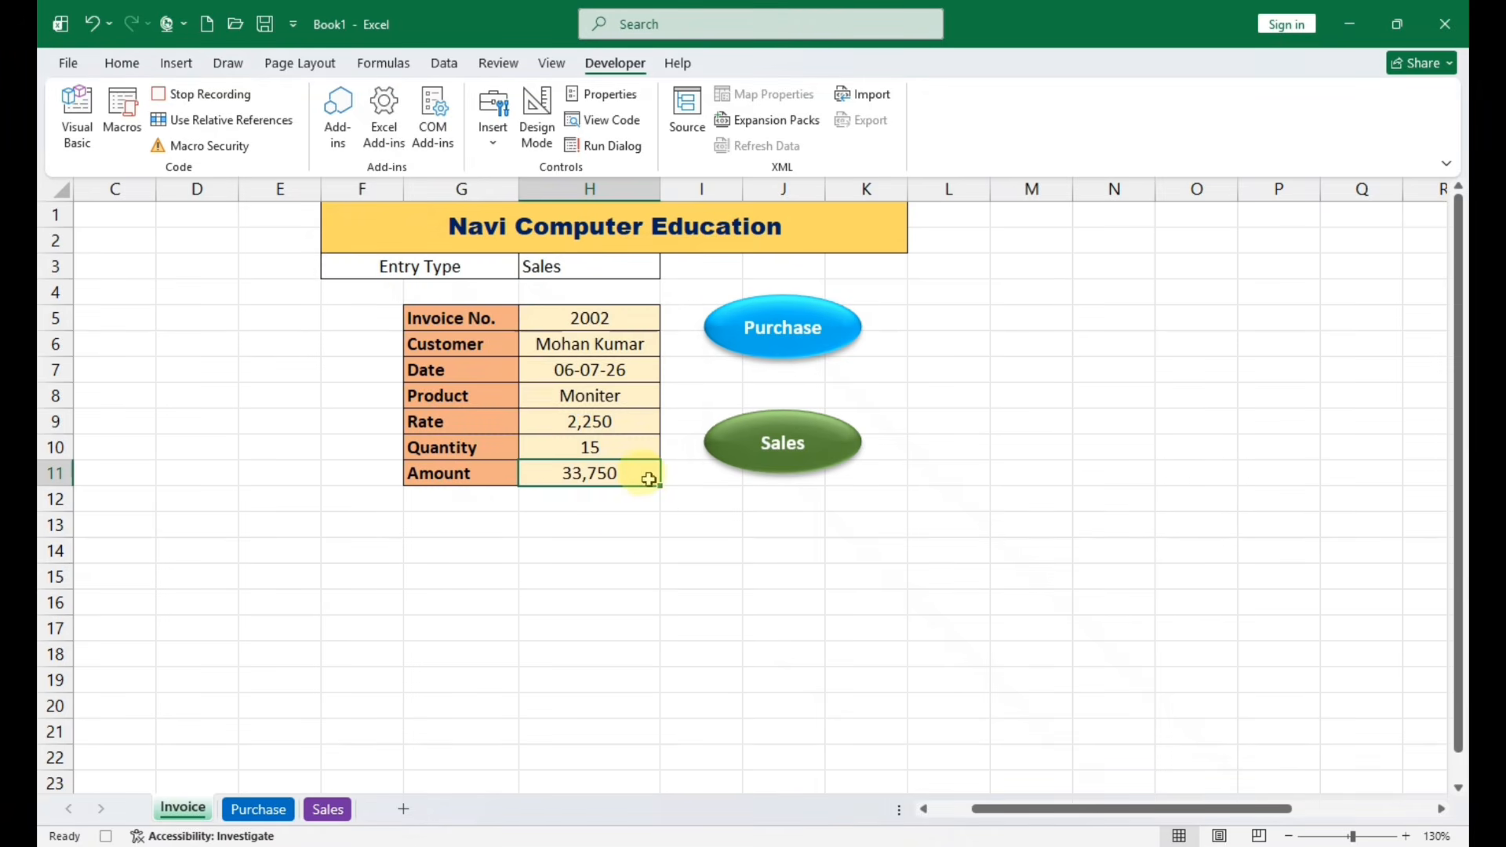
# Insert a table row above row 2 on the Sales sheet and format it the same as the row below
pyautogui.click(328, 809)
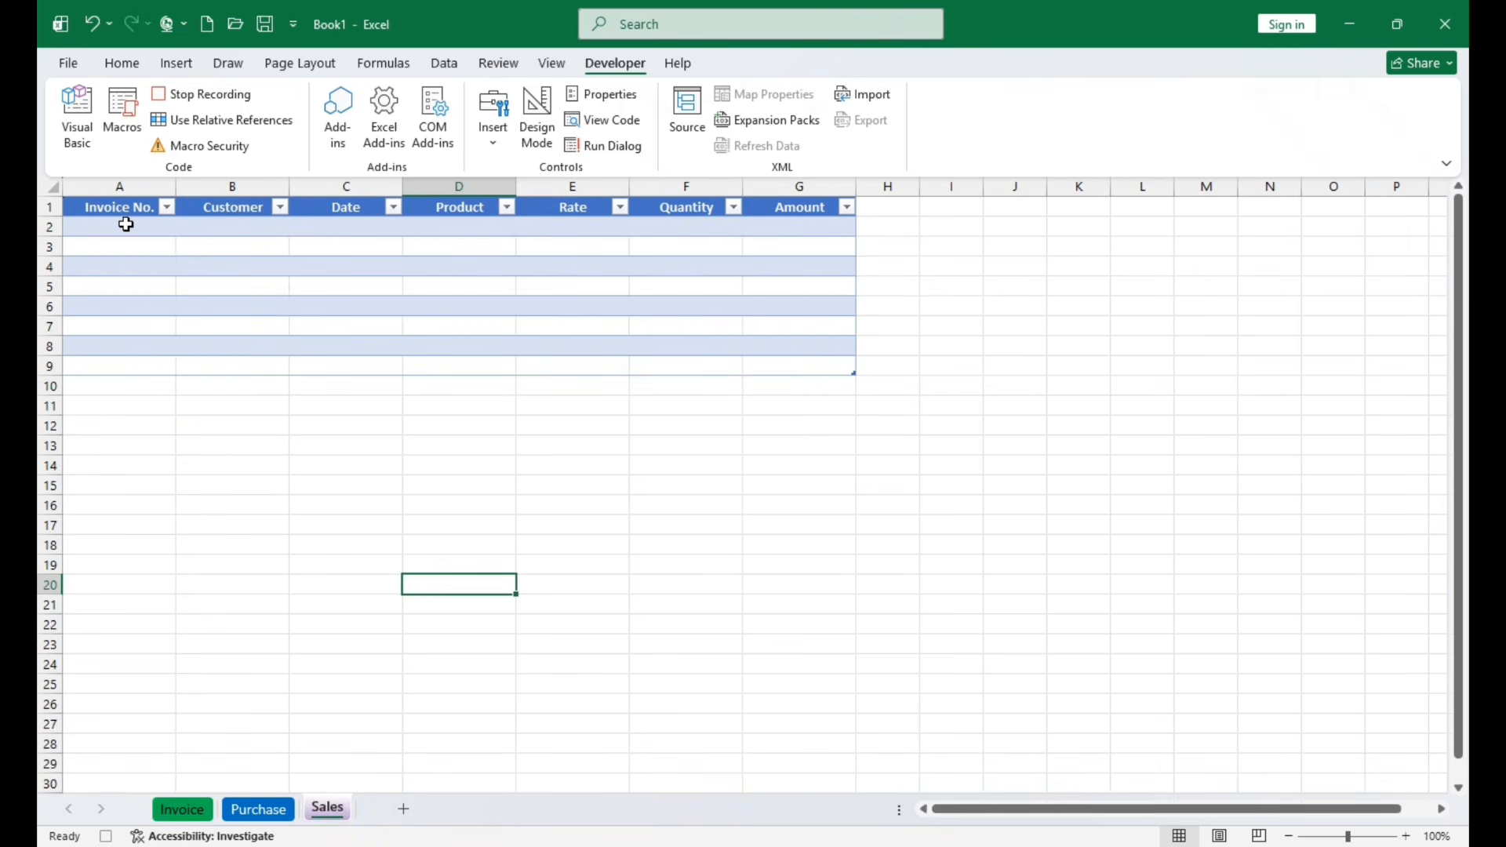
pyautogui.click(117, 224)
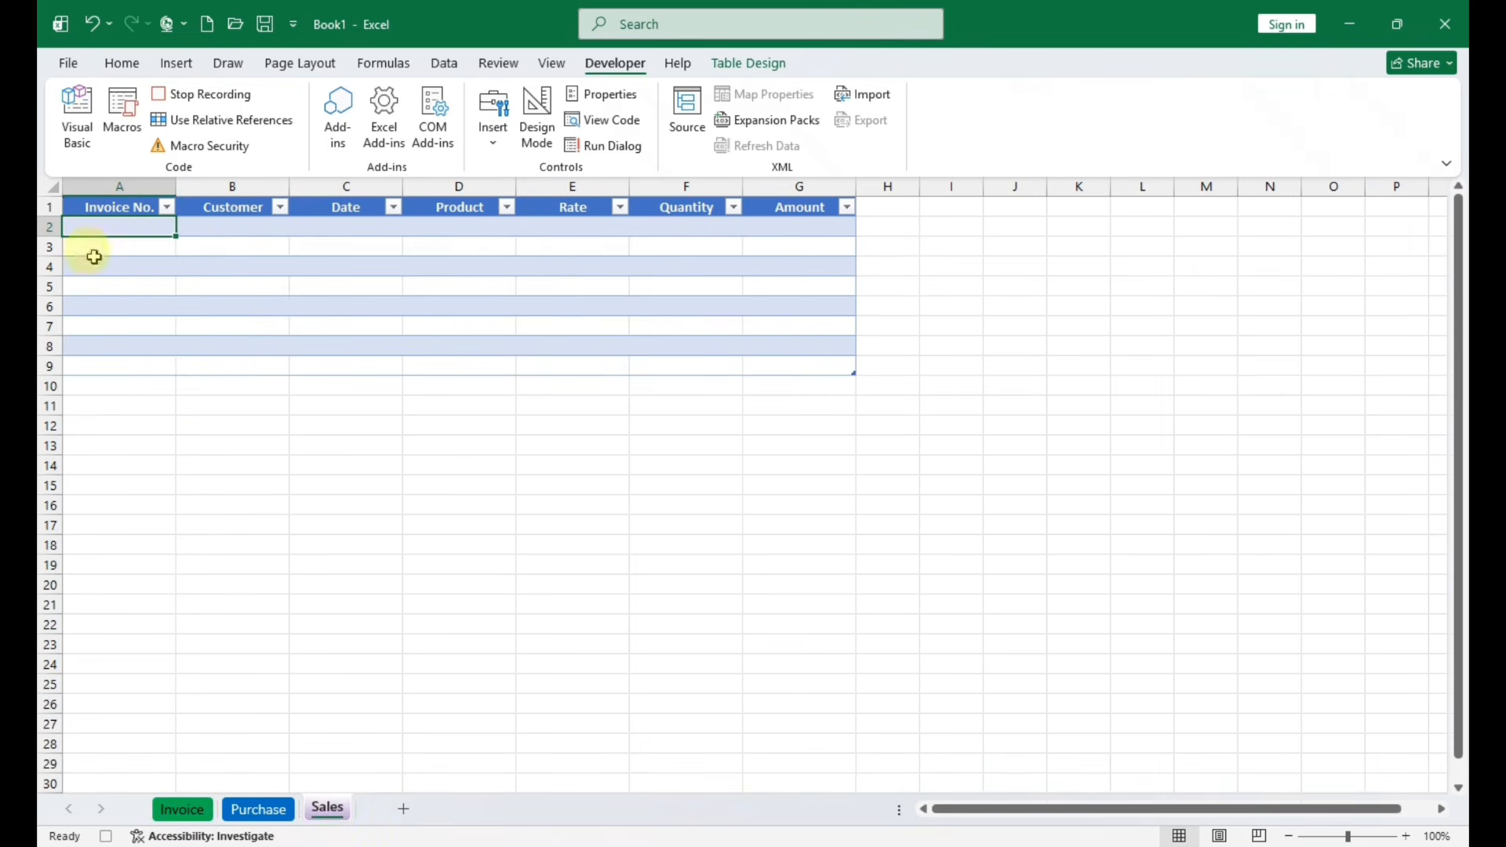
pyautogui.click(121, 63)
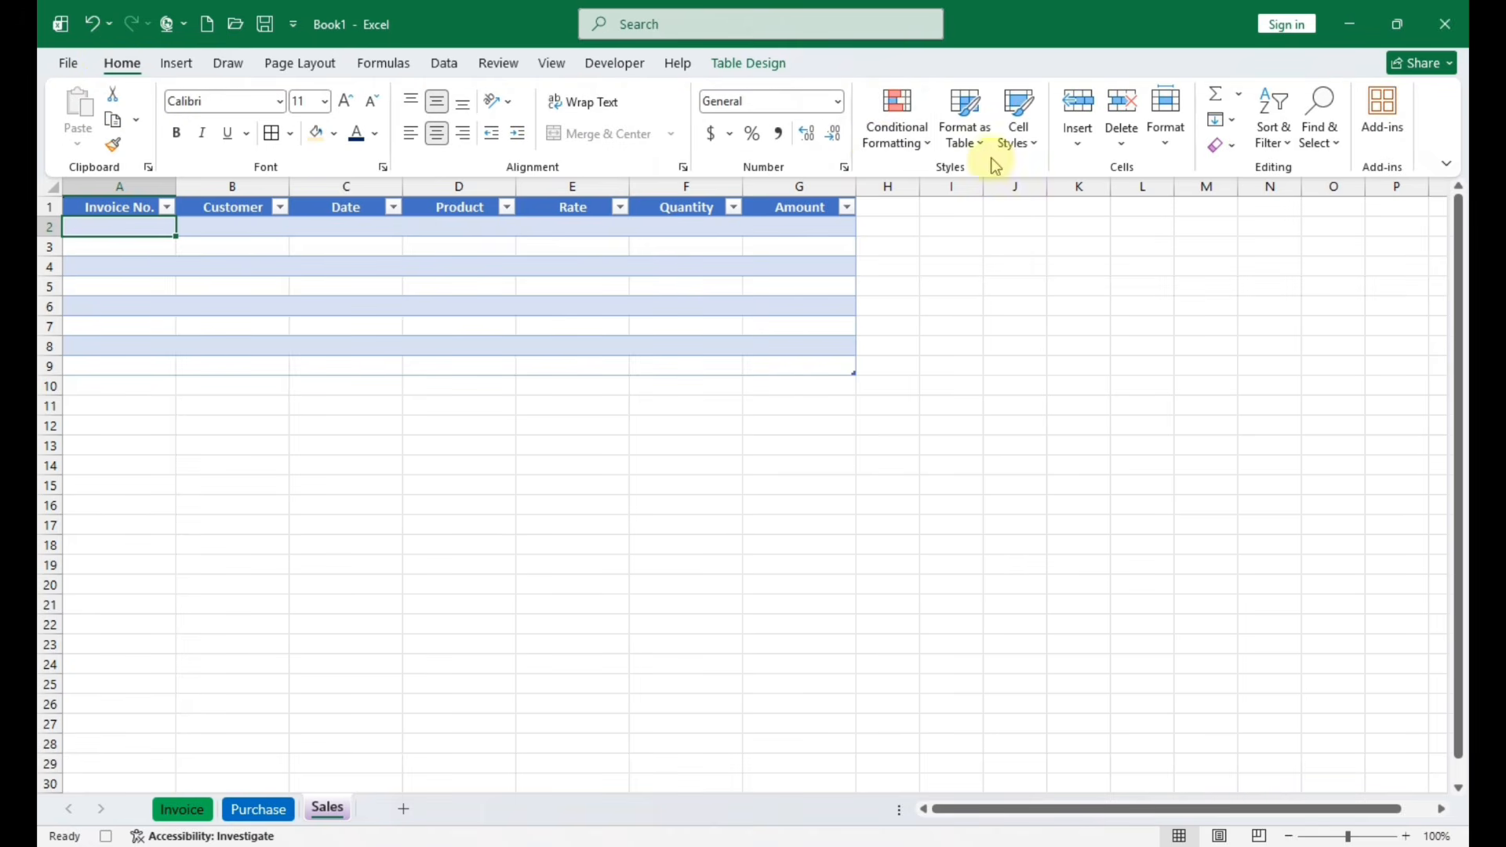
pyautogui.click(1074, 145)
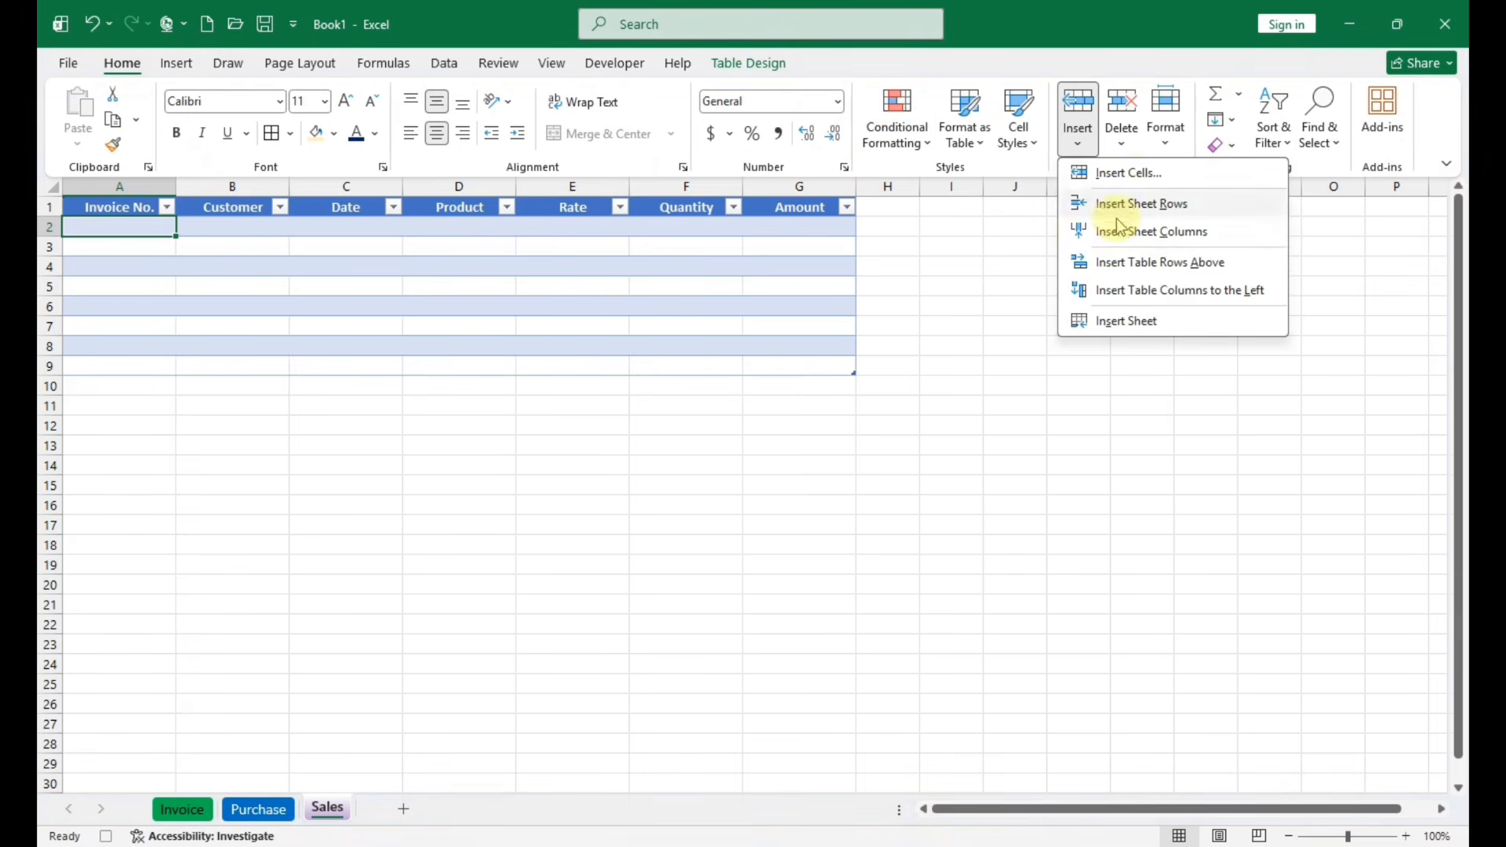
pyautogui.click(1143, 271)
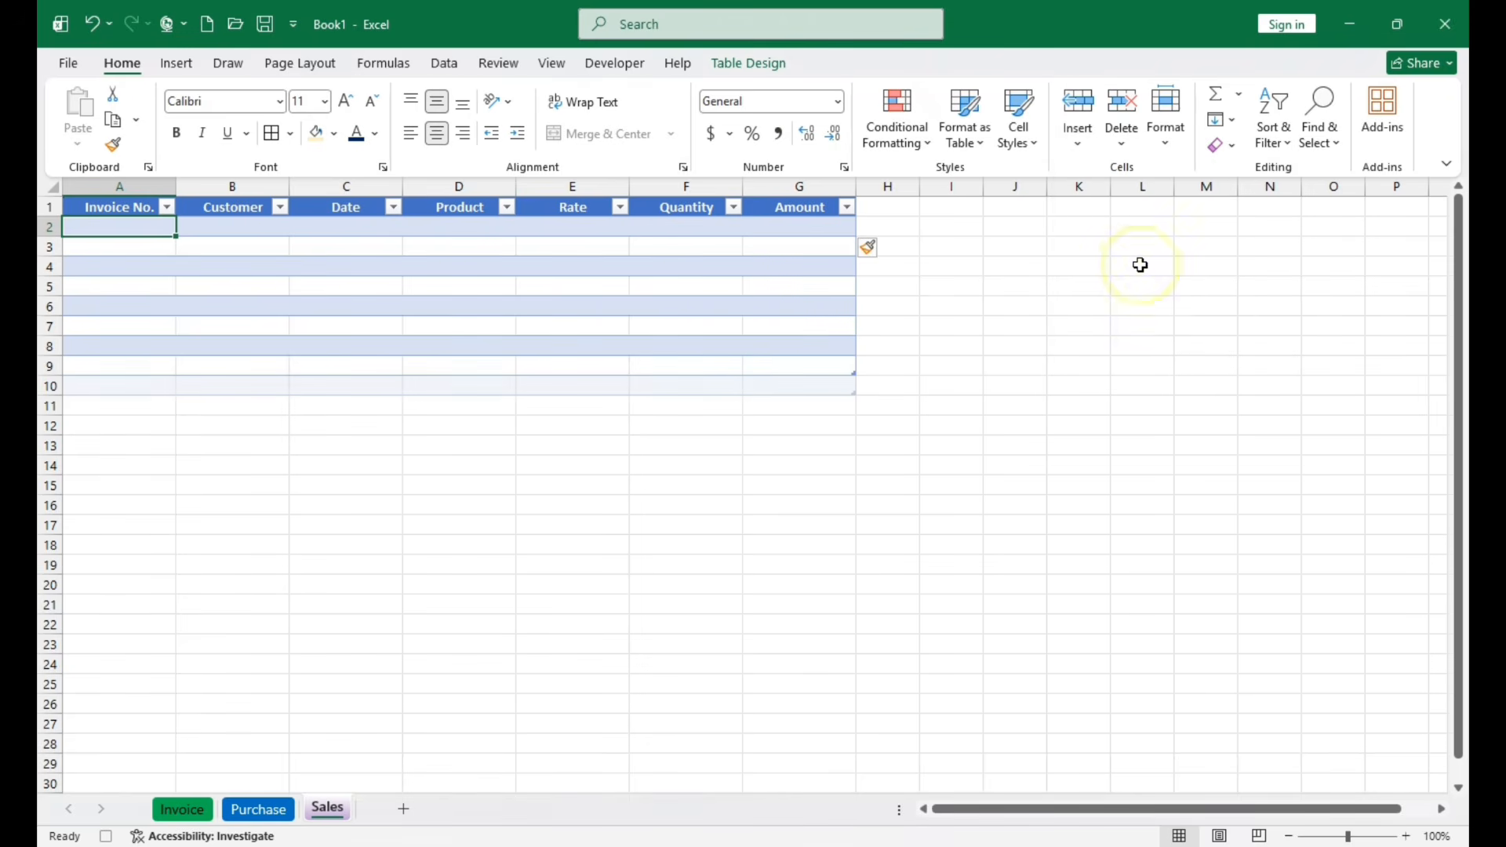
pyautogui.click(873, 248)
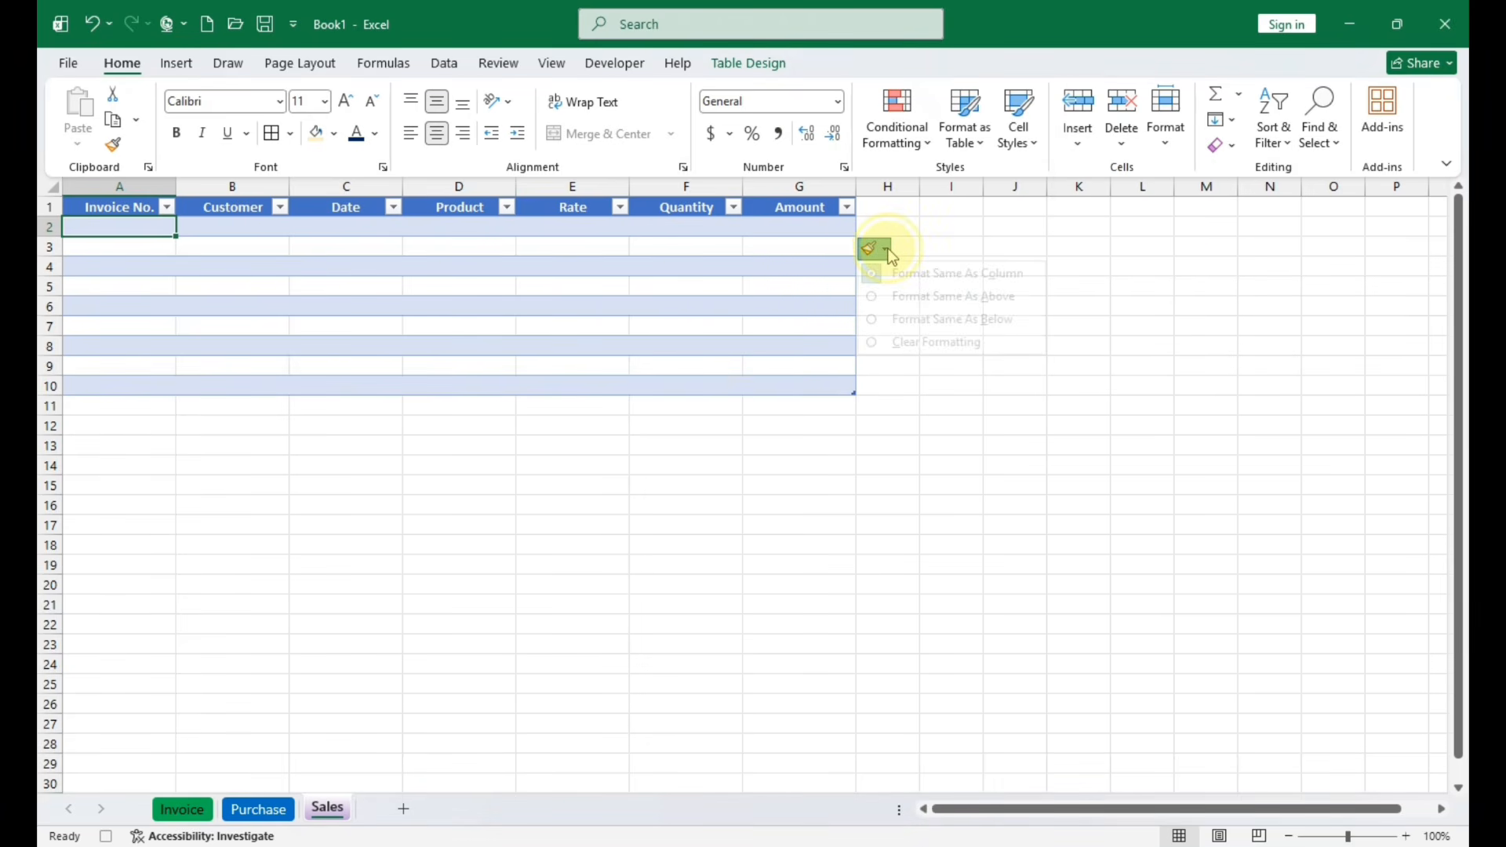
pyautogui.click(915, 322)
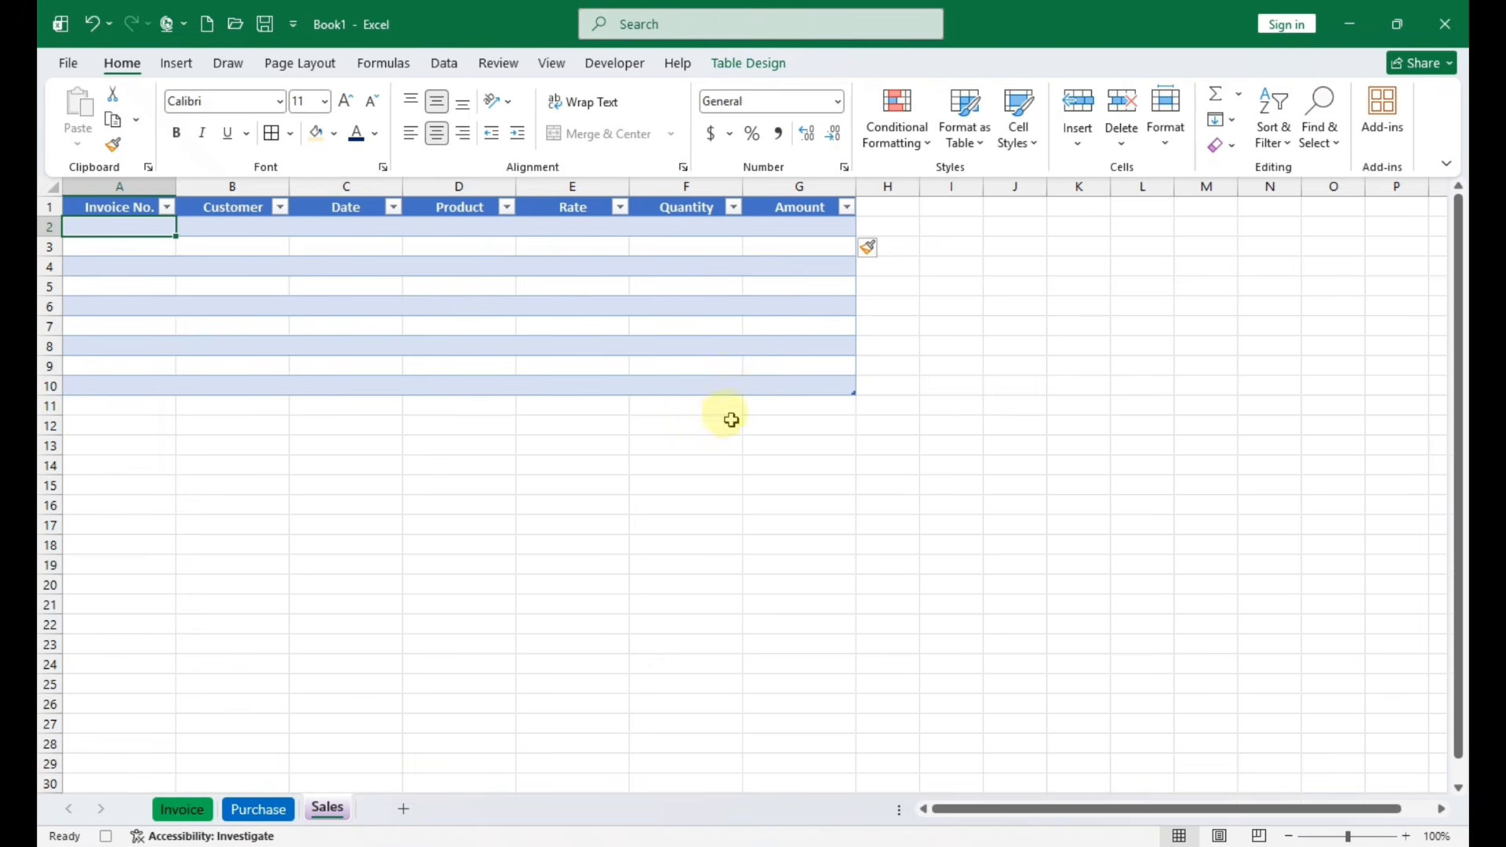
# Copy the Invoice sheet's entries in H5:H11 and paste them as transposed values at cell A2 of the Sales sheet
pyautogui.click(188, 816)
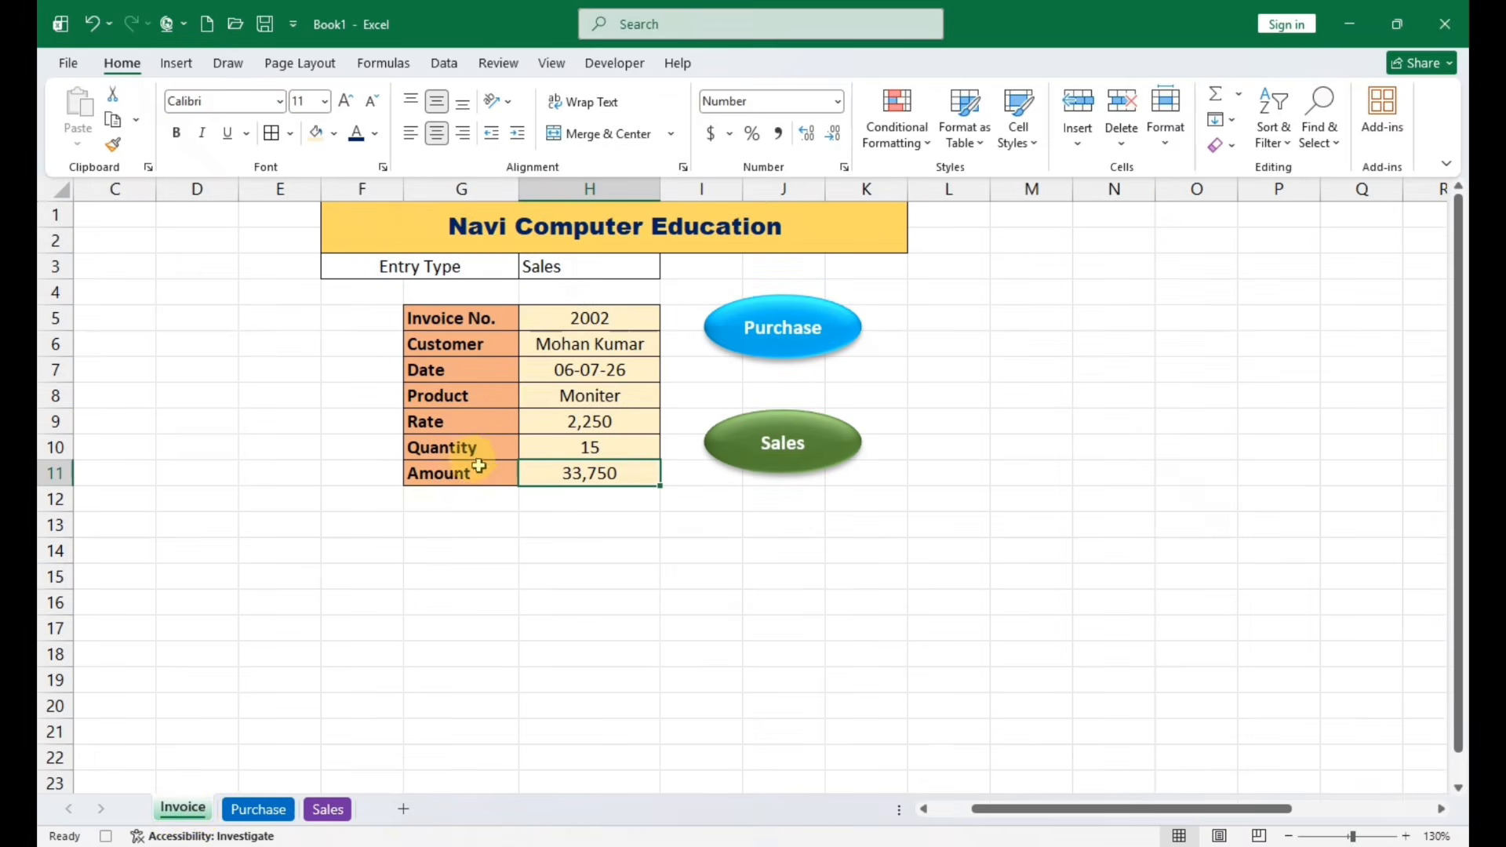
pyautogui.click(575, 320)
pyautogui.moveTo(575, 319); pyautogui.dragTo(590, 471)
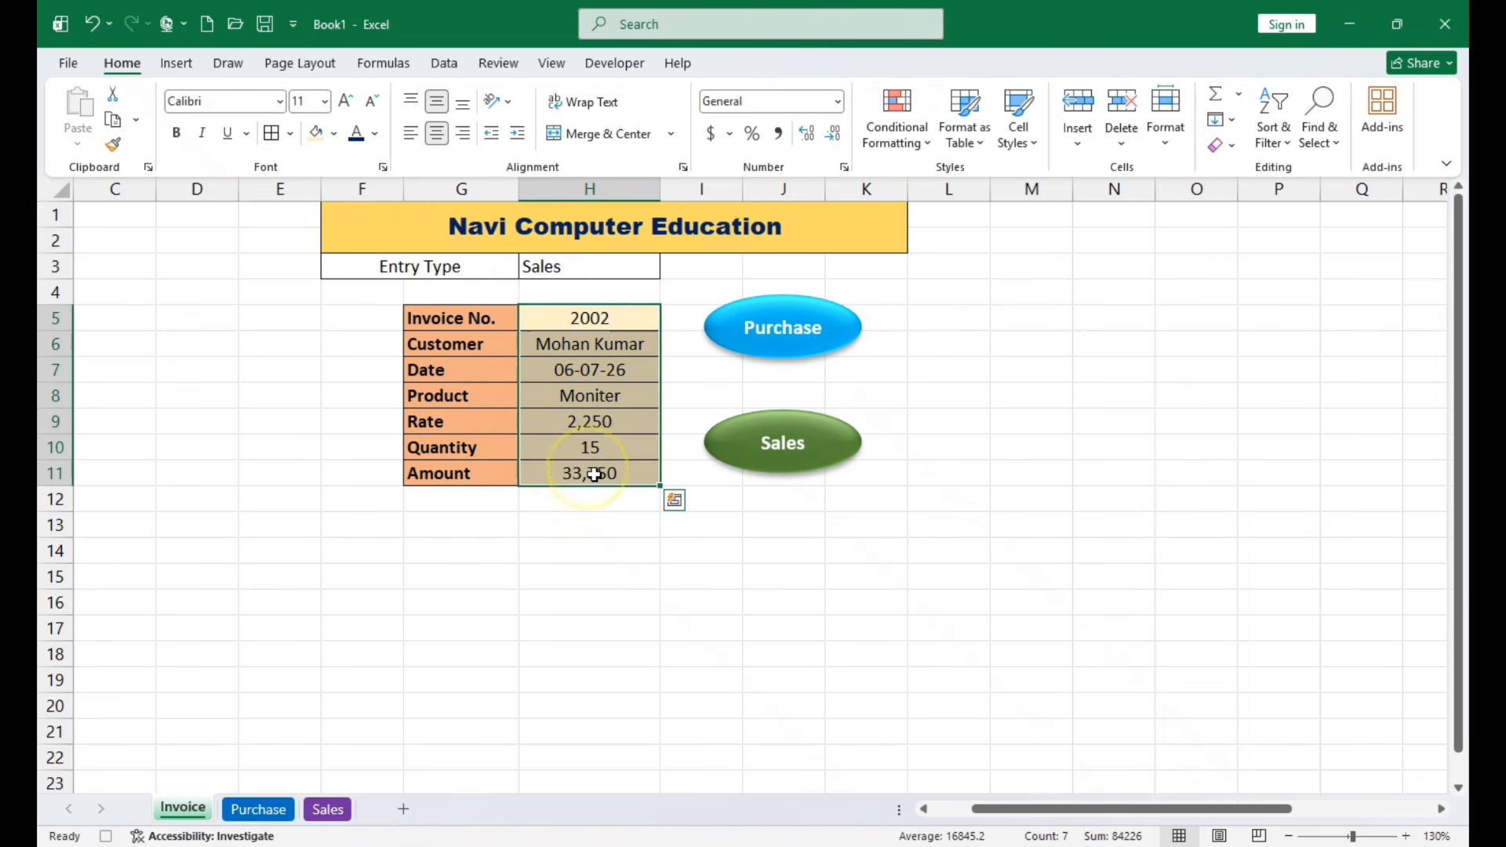
pyautogui.click(113, 122)
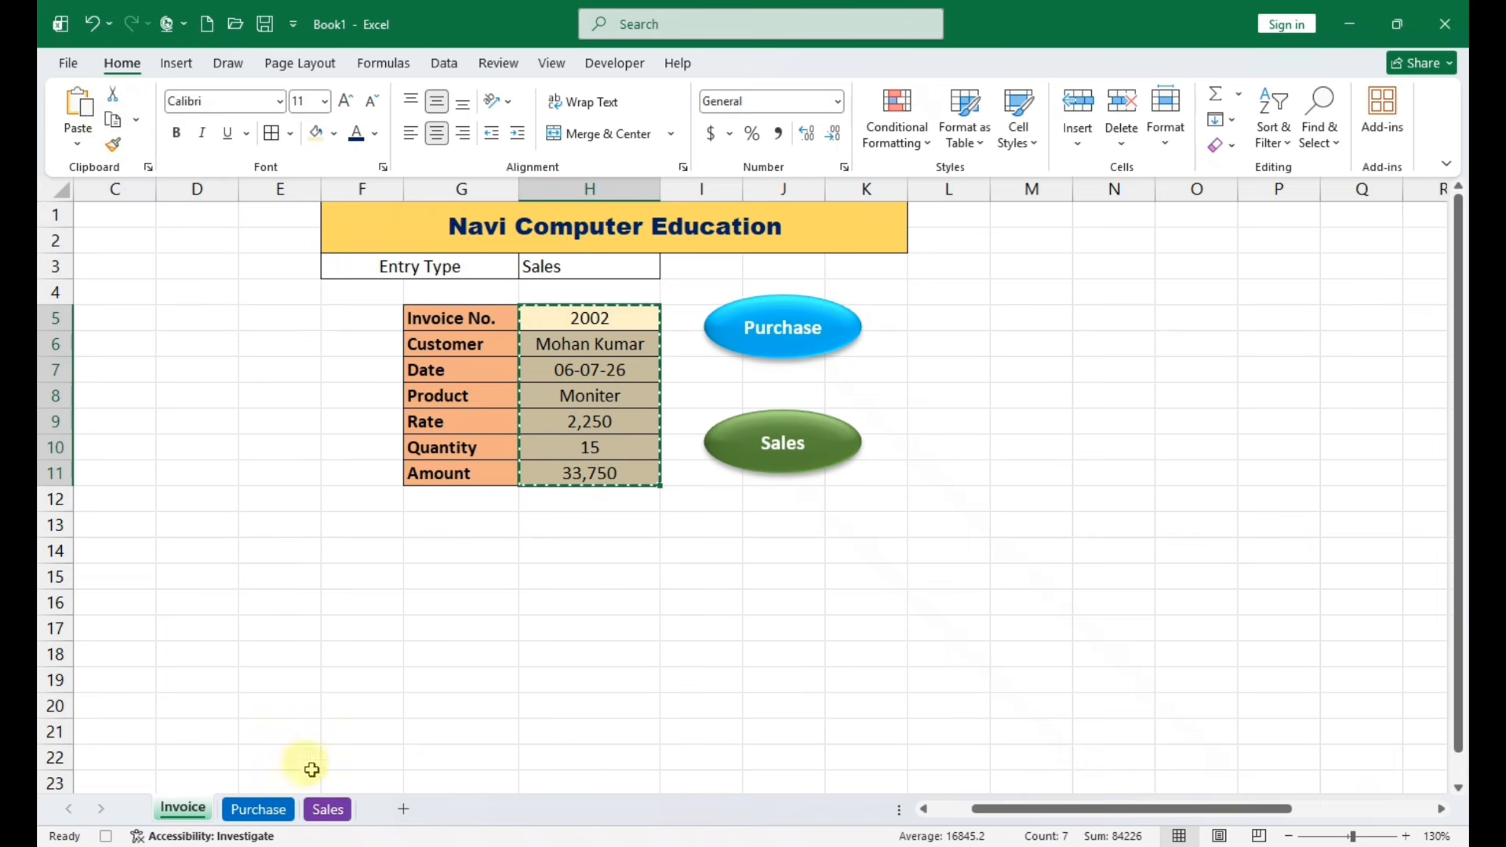
pyautogui.click(328, 810)
pyautogui.click(106, 227)
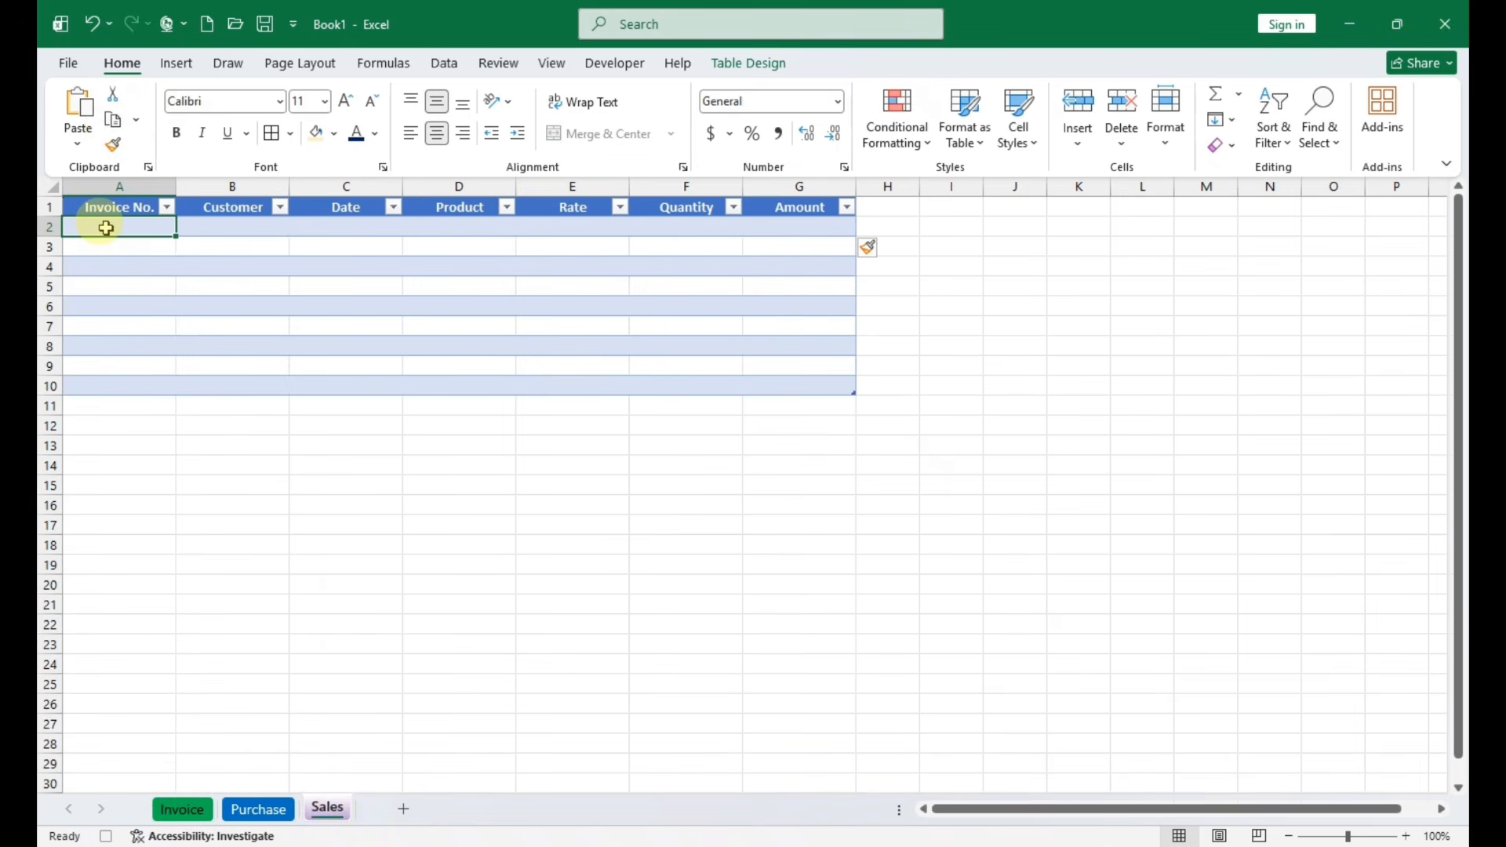
pyautogui.click(78, 144)
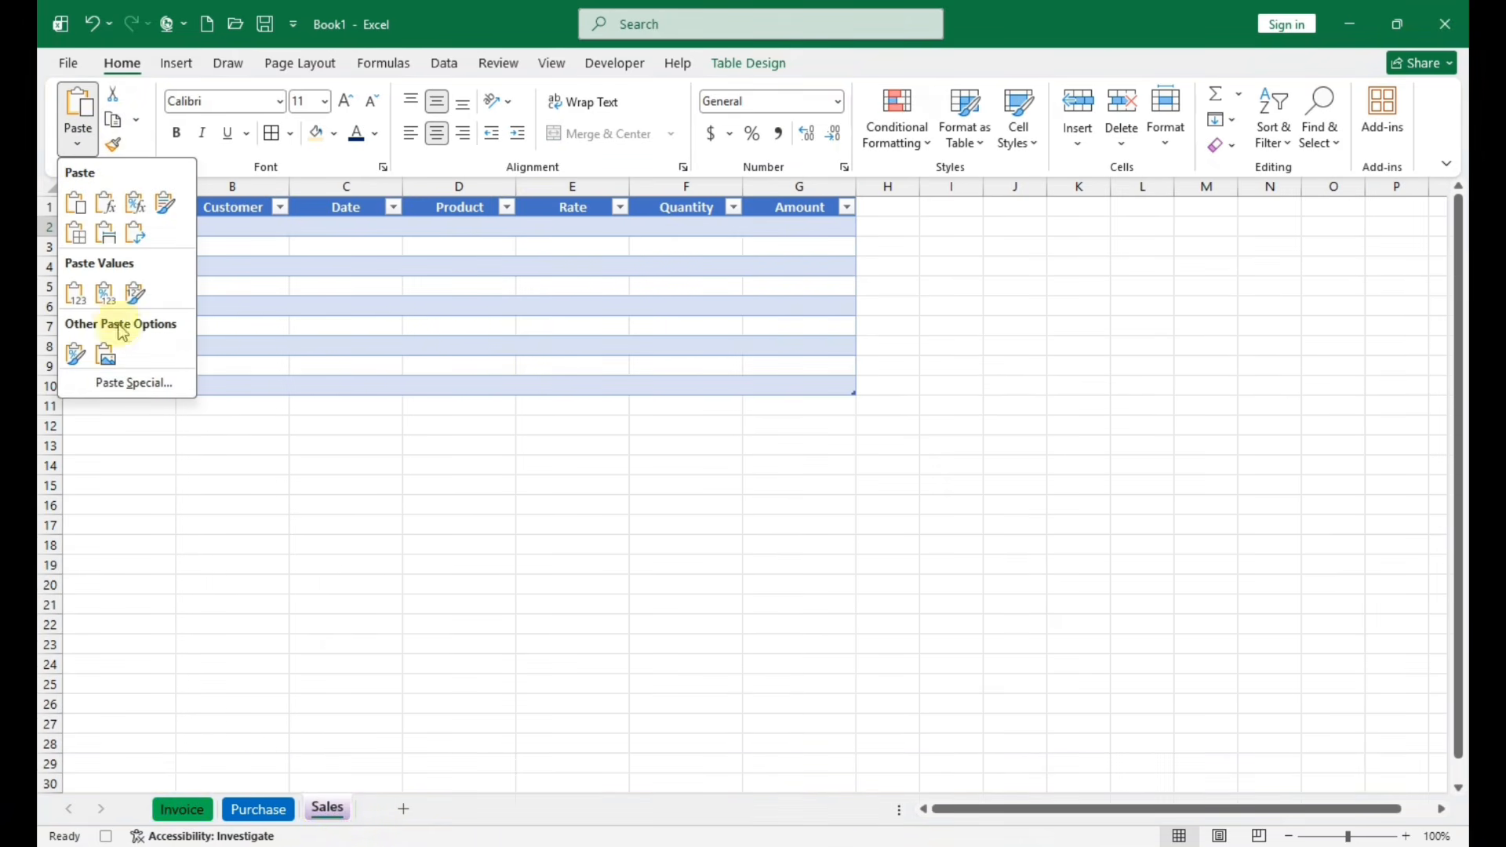
pyautogui.click(115, 384)
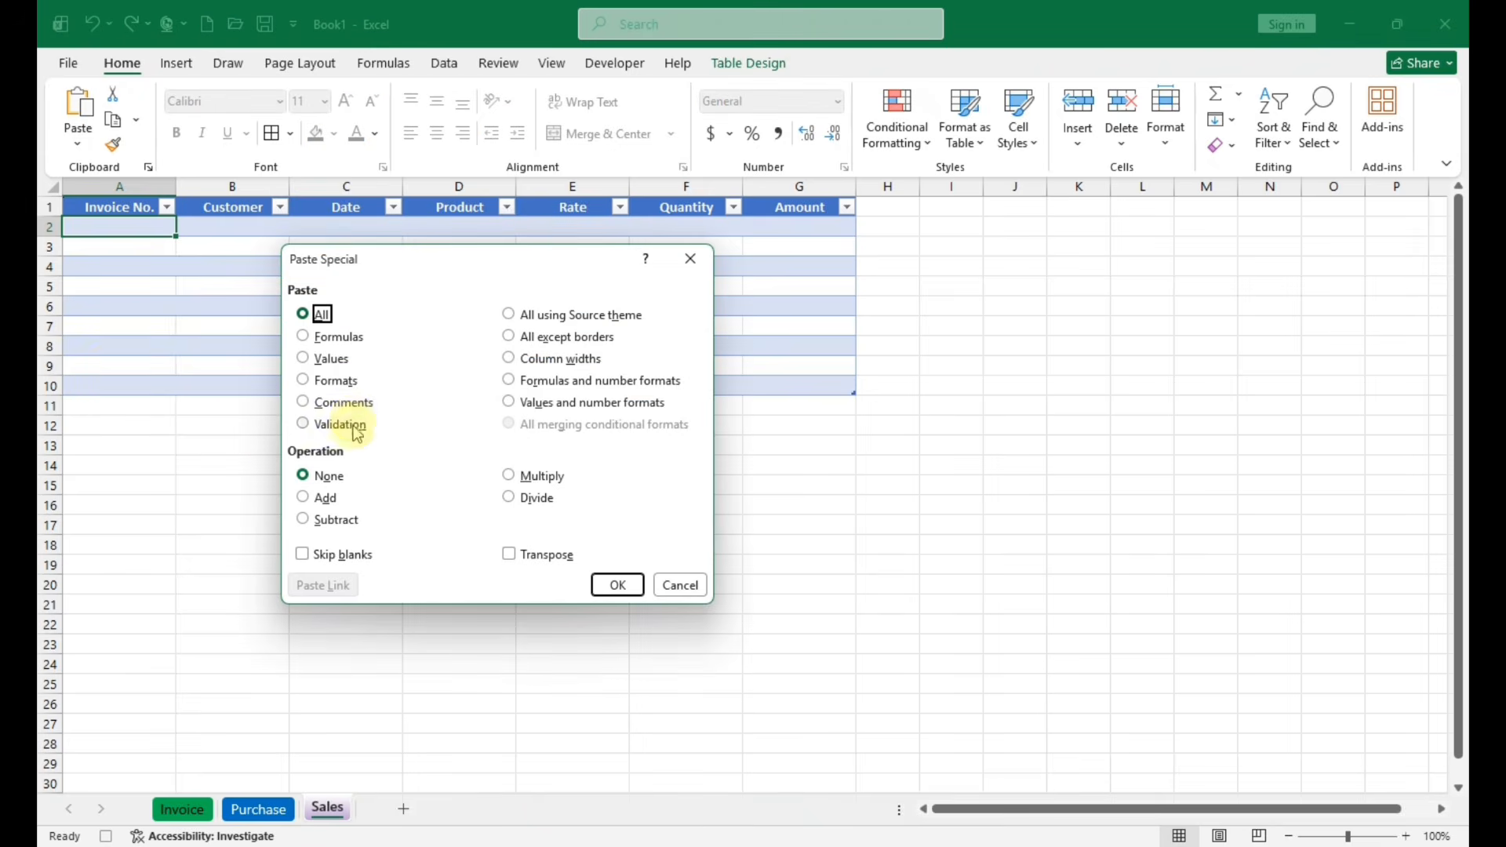
pyautogui.click(312, 365)
pyautogui.click(524, 555)
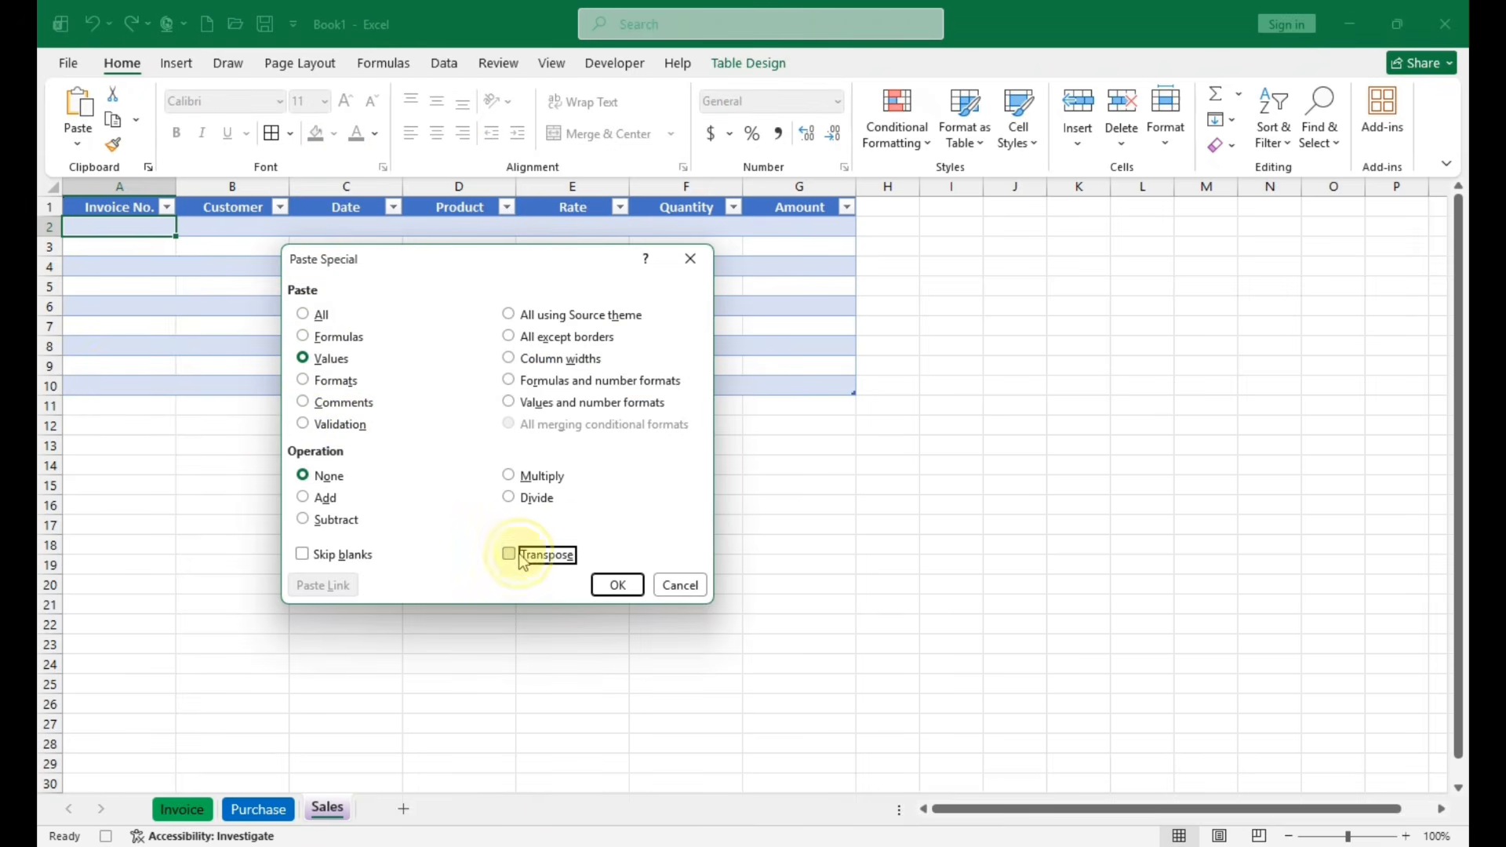
pyautogui.click(617, 585)
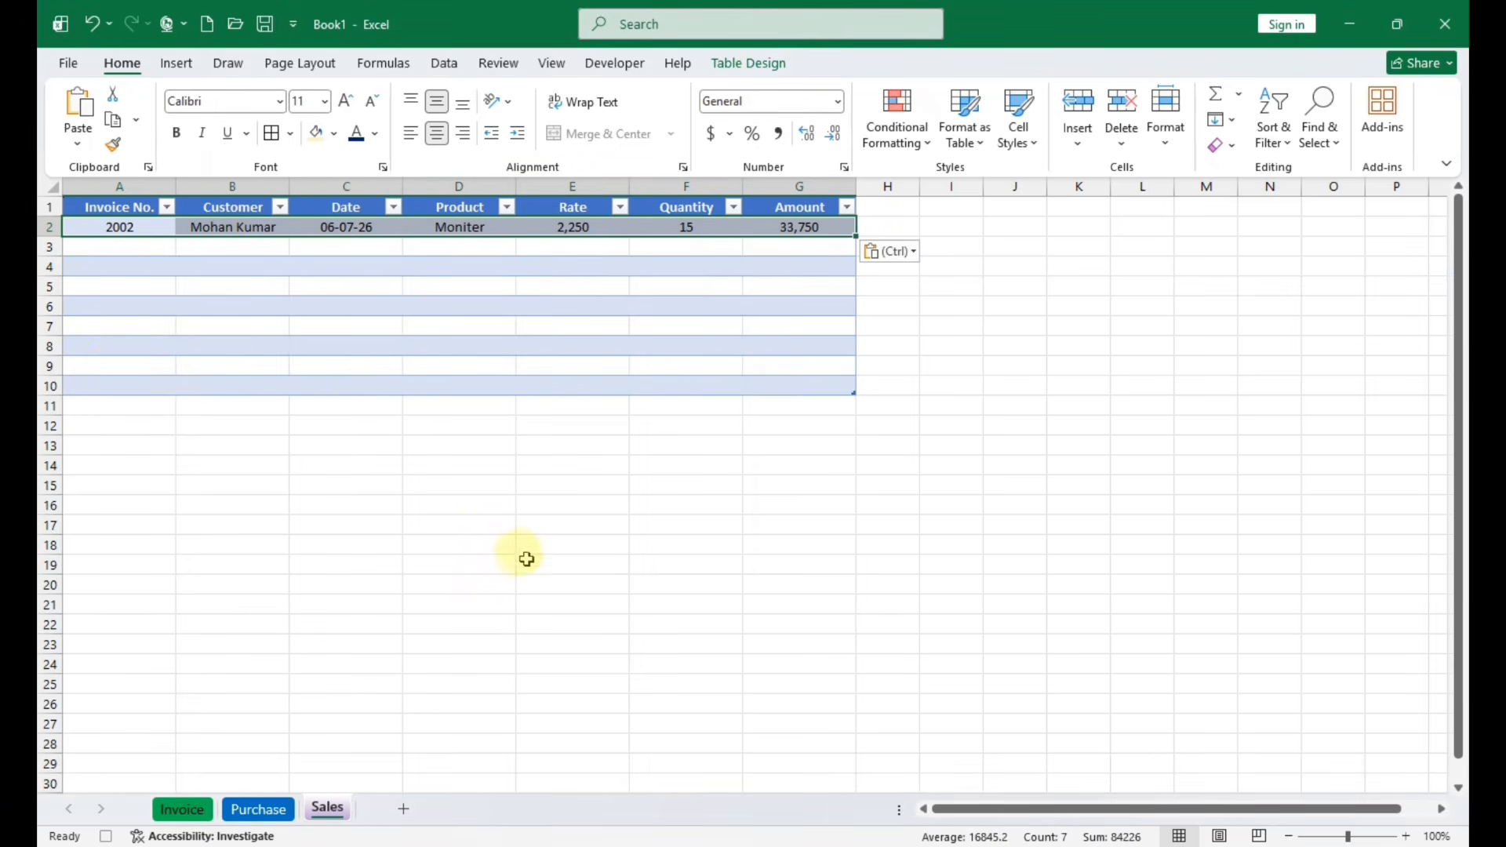
# Clear the sales entries from cells H5:H10 of the Invoice form
pyautogui.click(181, 809)
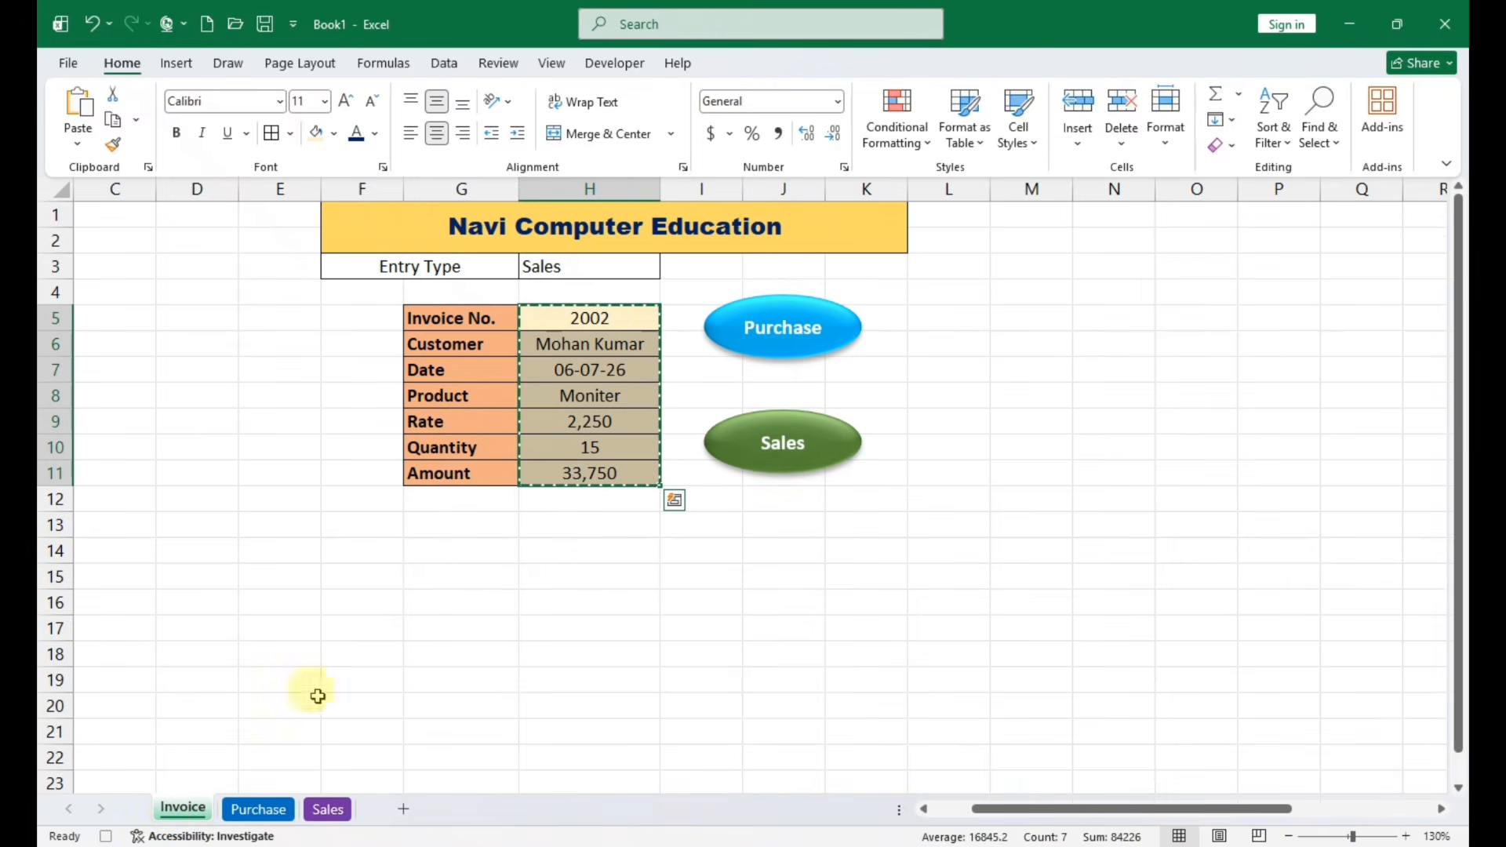
pyautogui.click(562, 317)
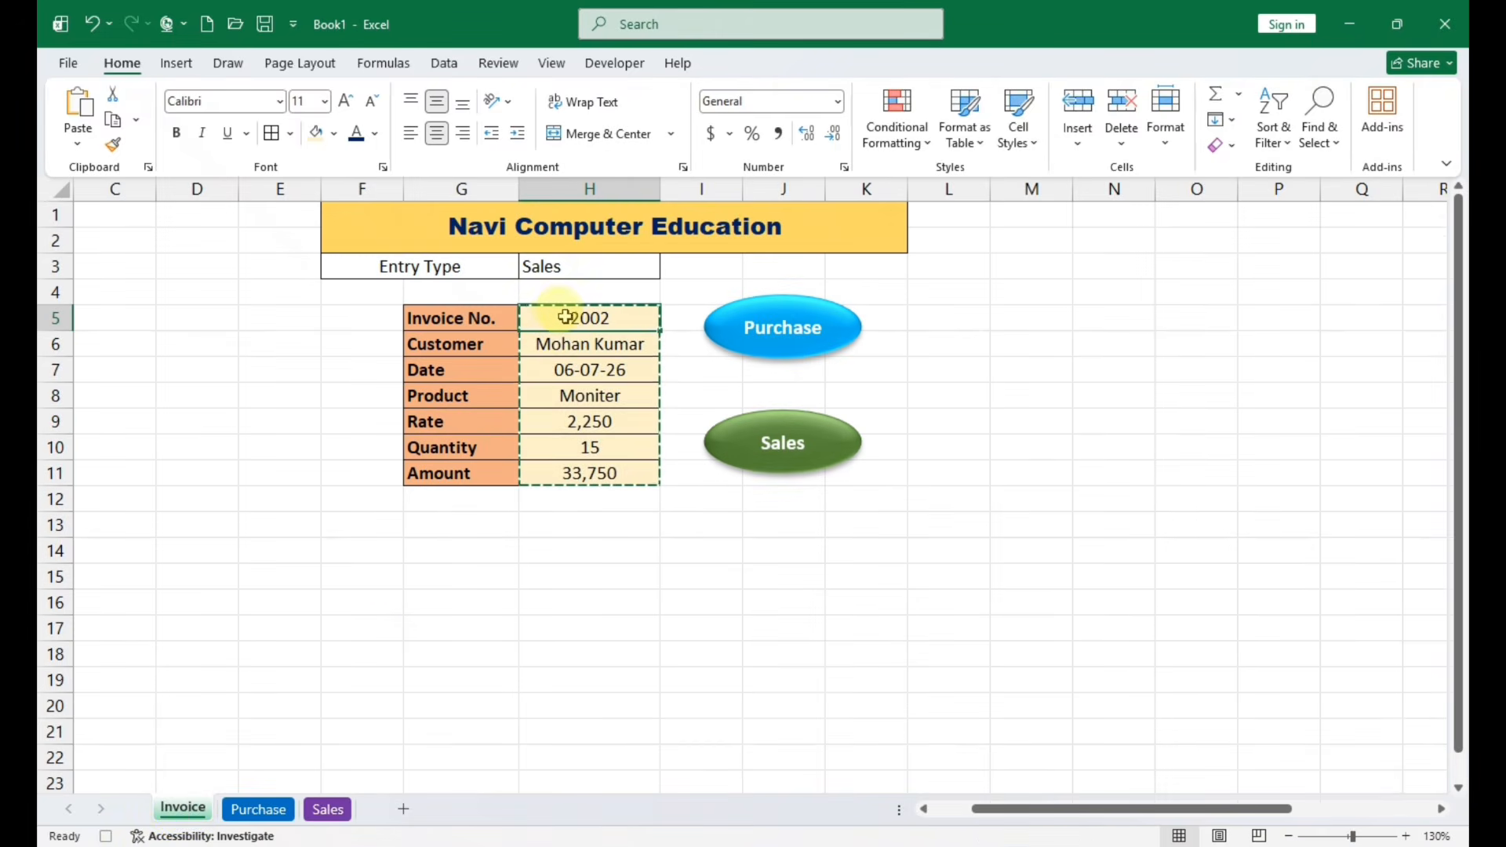
pyautogui.moveTo(562, 318); pyautogui.dragTo(575, 446)
pyautogui.press('Delete')
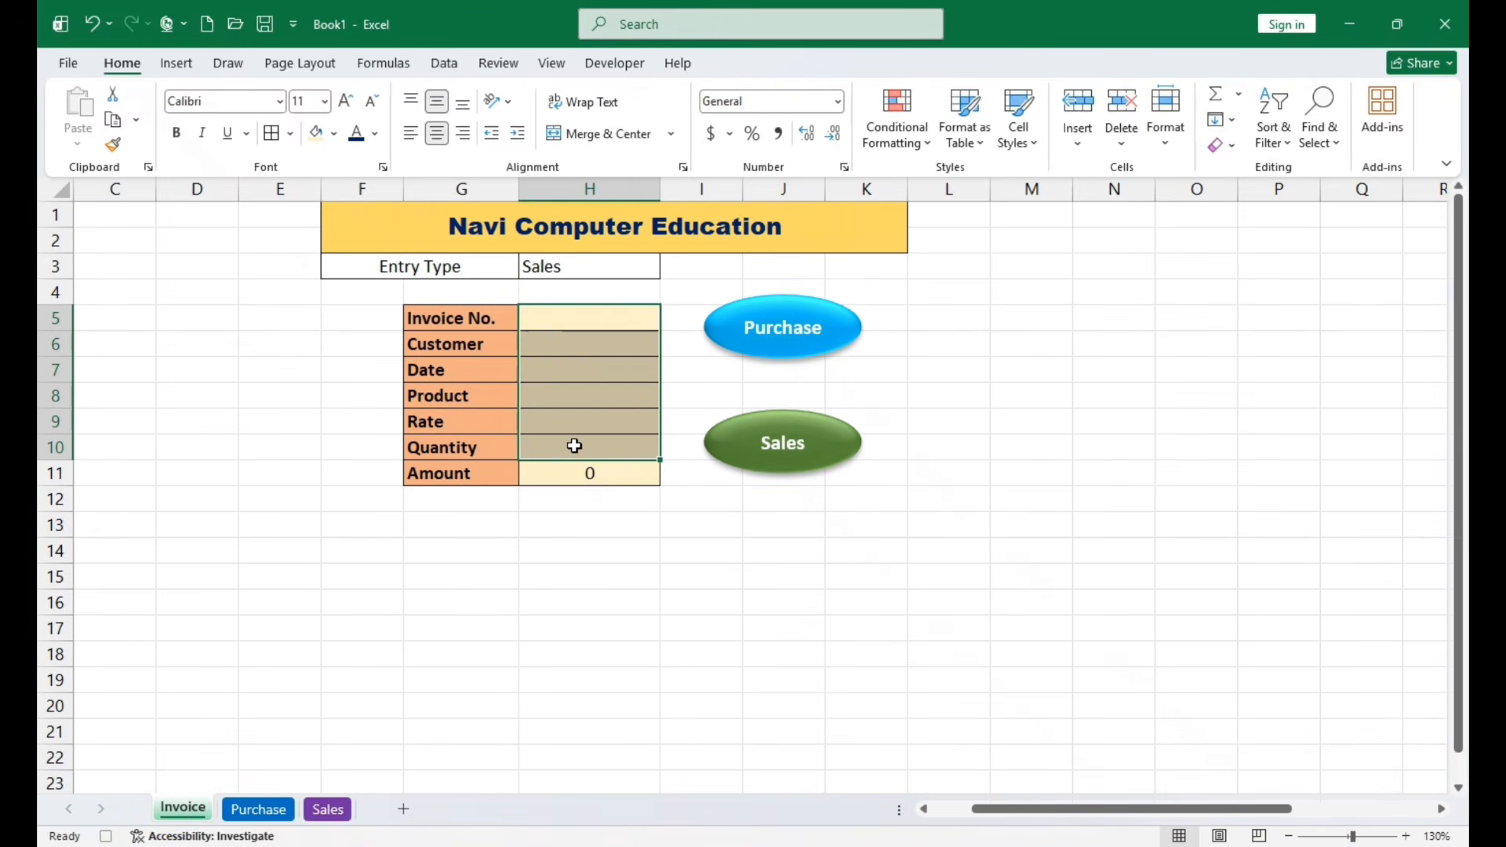
# Select the empty cell I15 below the form and stop recording the Sales macro
pyautogui.click(622, 575)
pyautogui.click(616, 502)
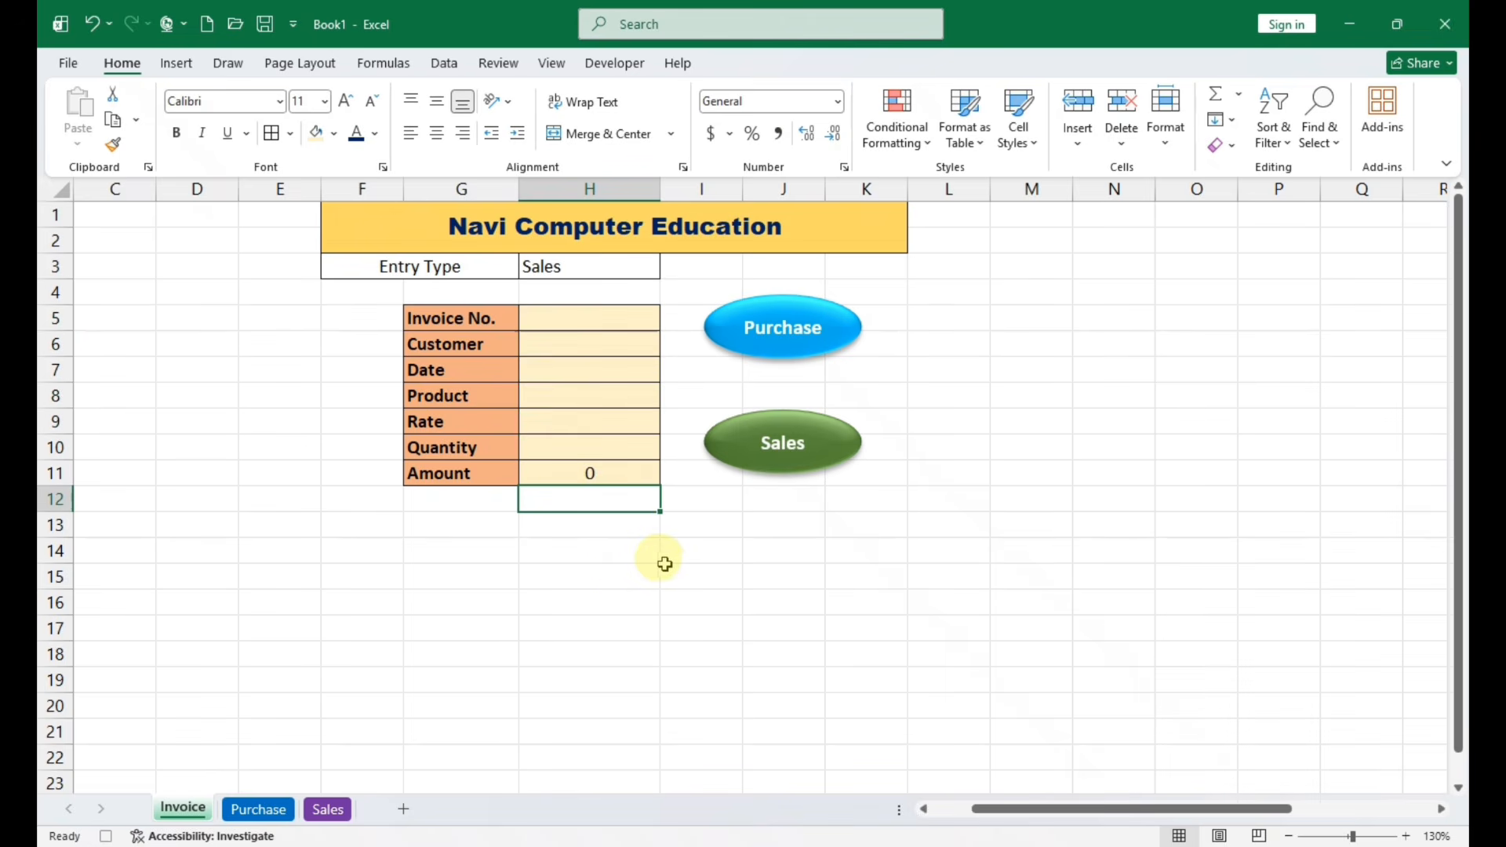
pyautogui.click(668, 567)
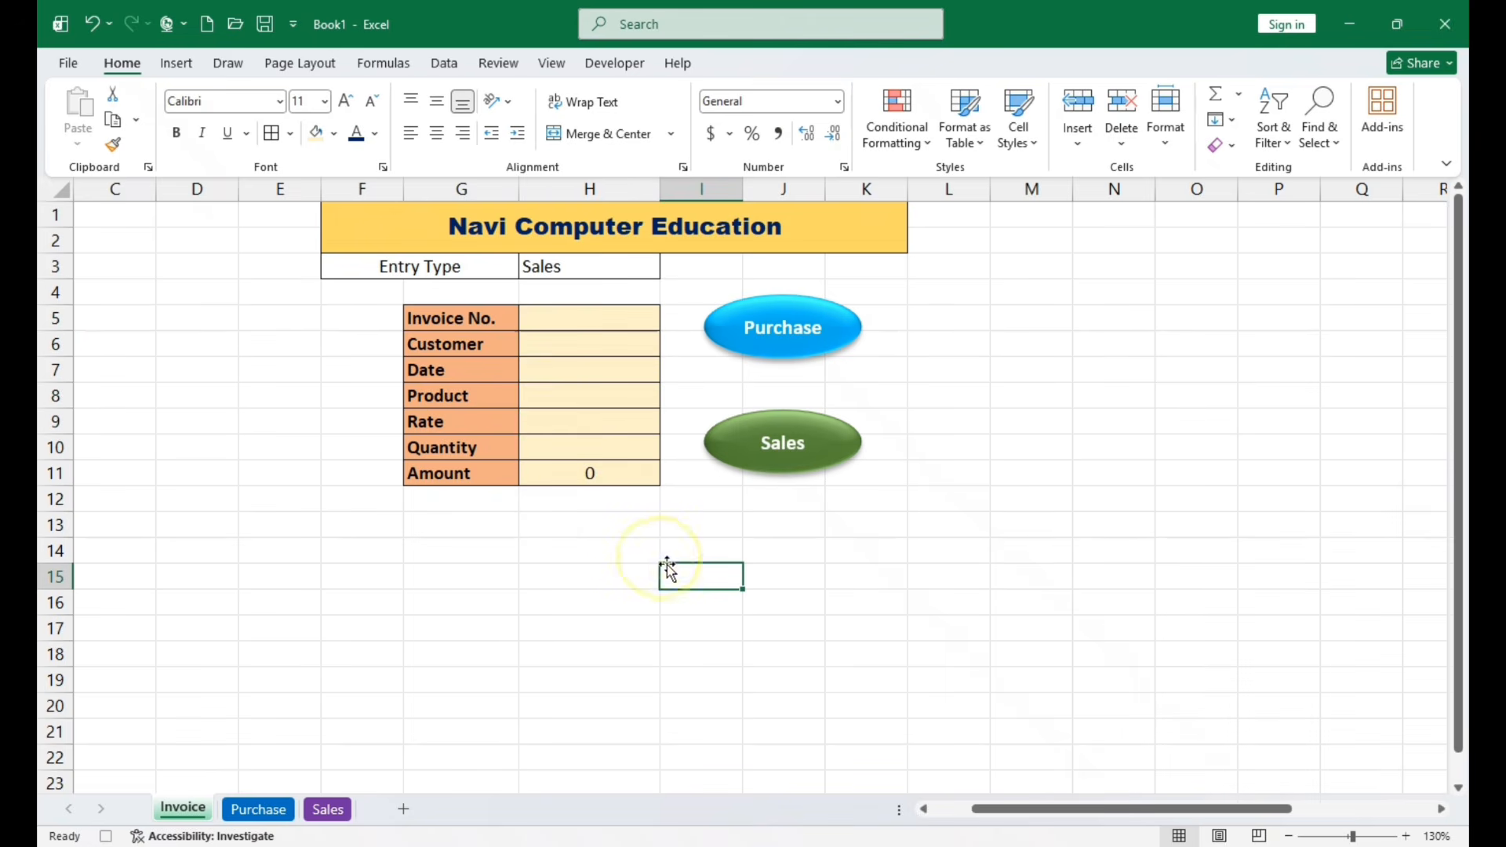
pyautogui.click(615, 63)
pyautogui.click(206, 94)
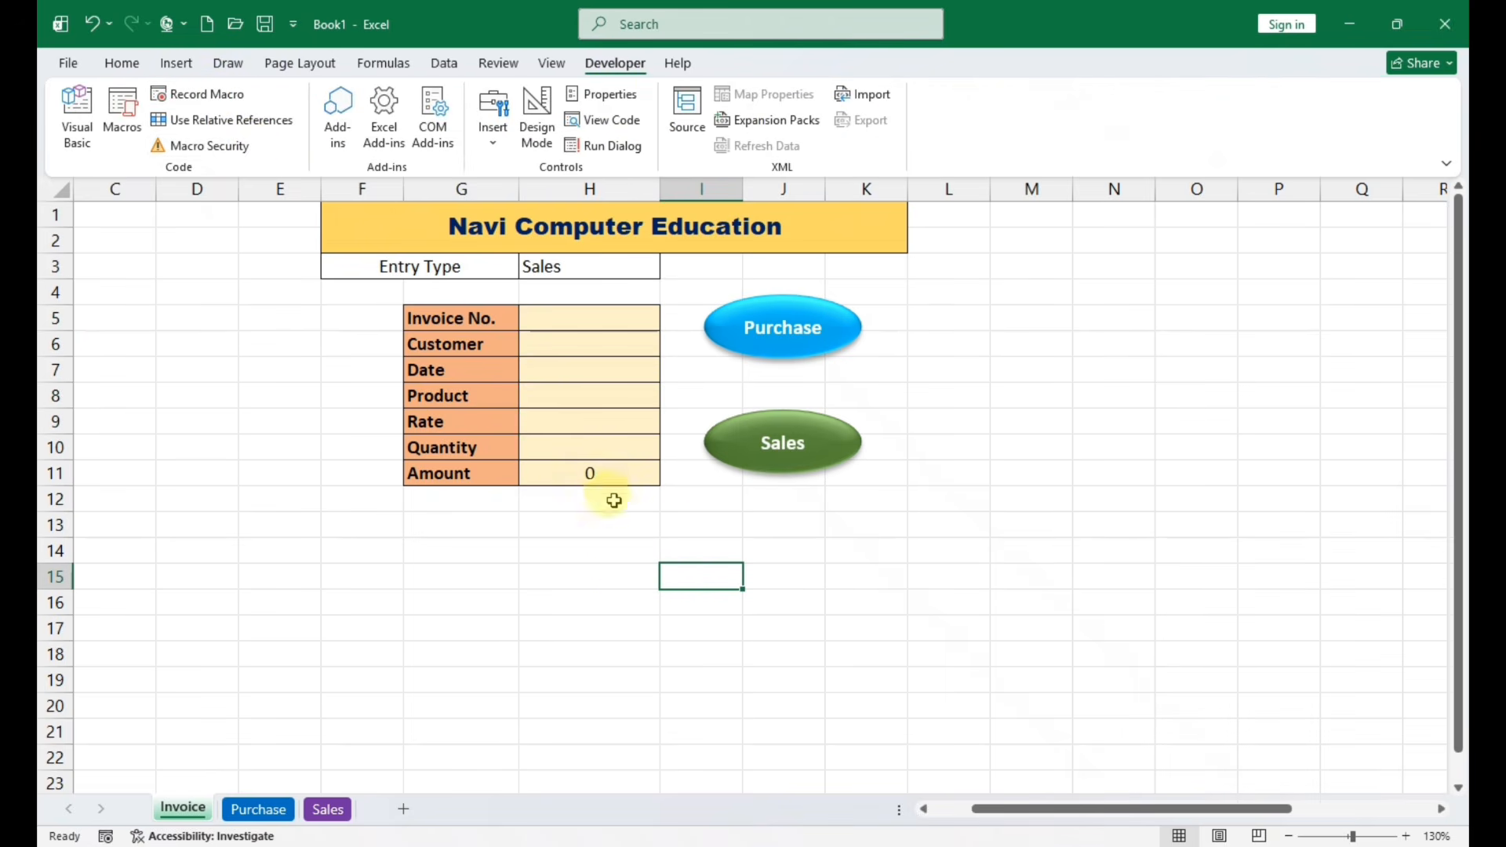
# Check the transferred records on the Purchase and Sales sheets and return to the Invoice sheet
pyautogui.click(254, 815)
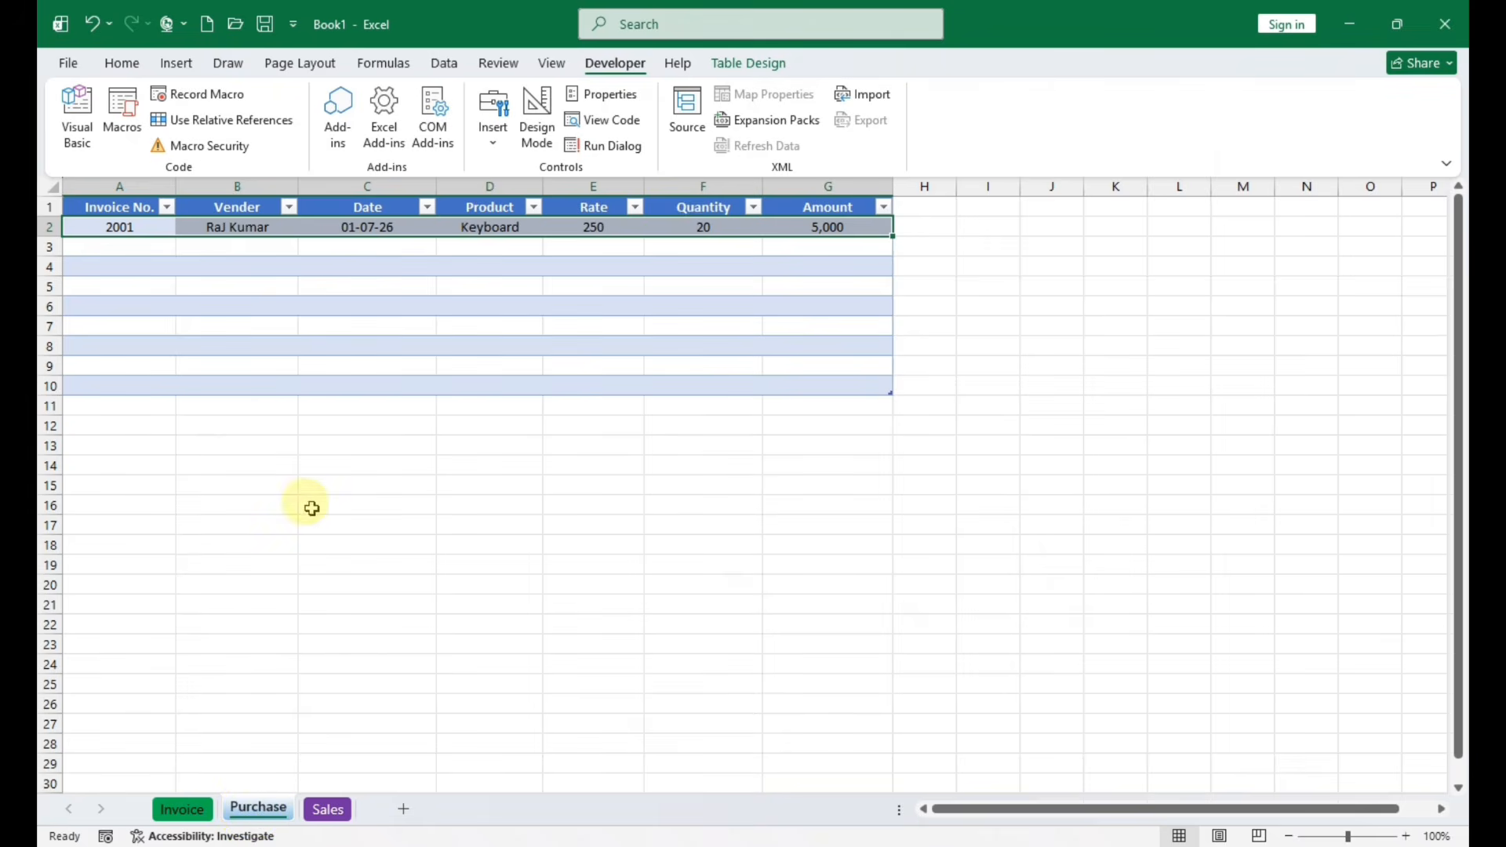
pyautogui.click(329, 812)
pyautogui.click(182, 811)
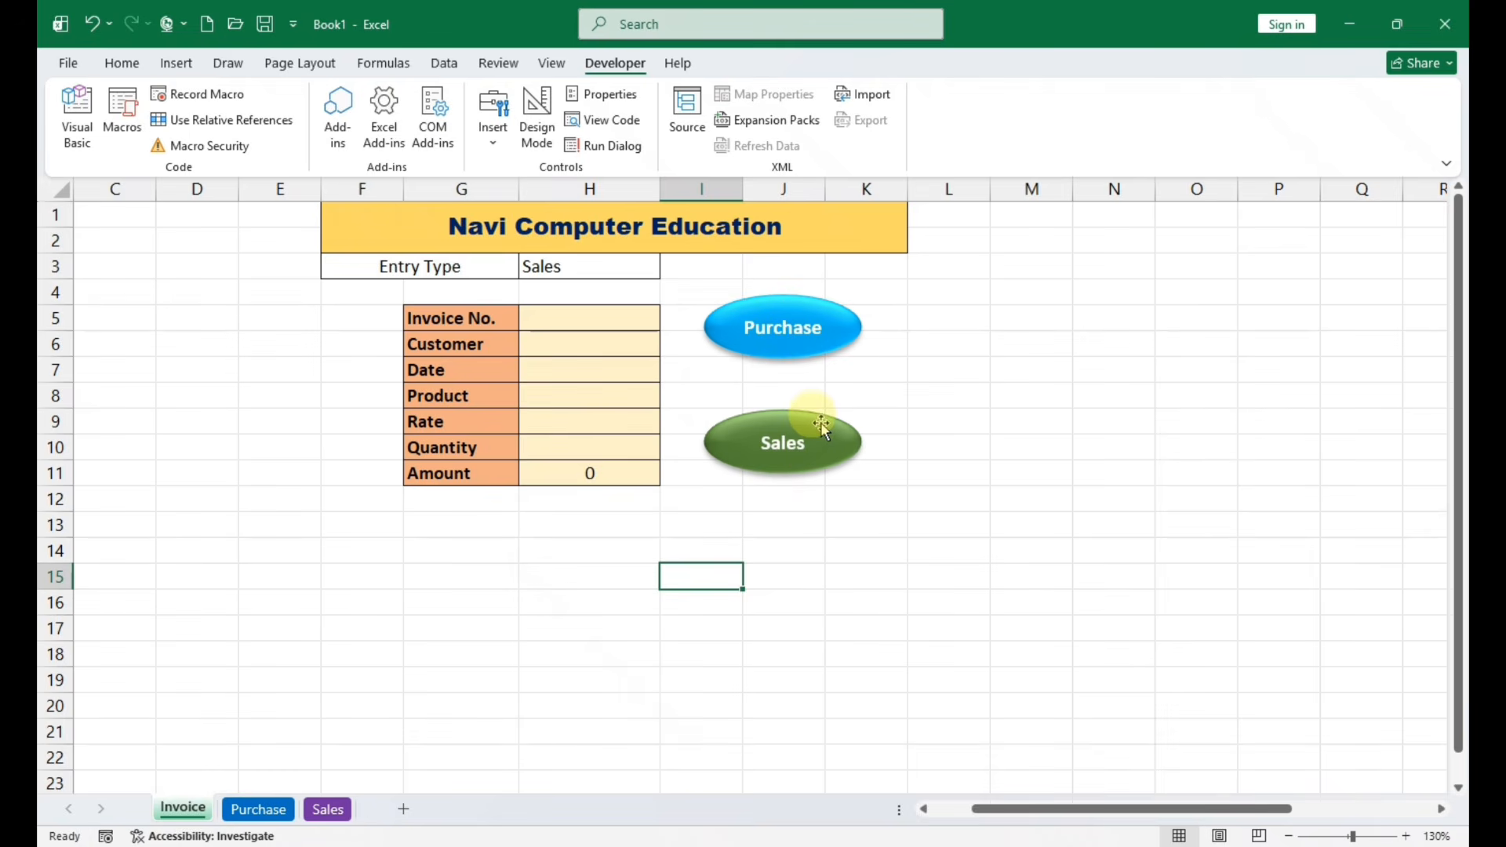
# Assign the recorded Purchase macro to the blue Purchase oval on the Invoice sheet and deselect the shape
pyautogui.rightClick(836, 328)
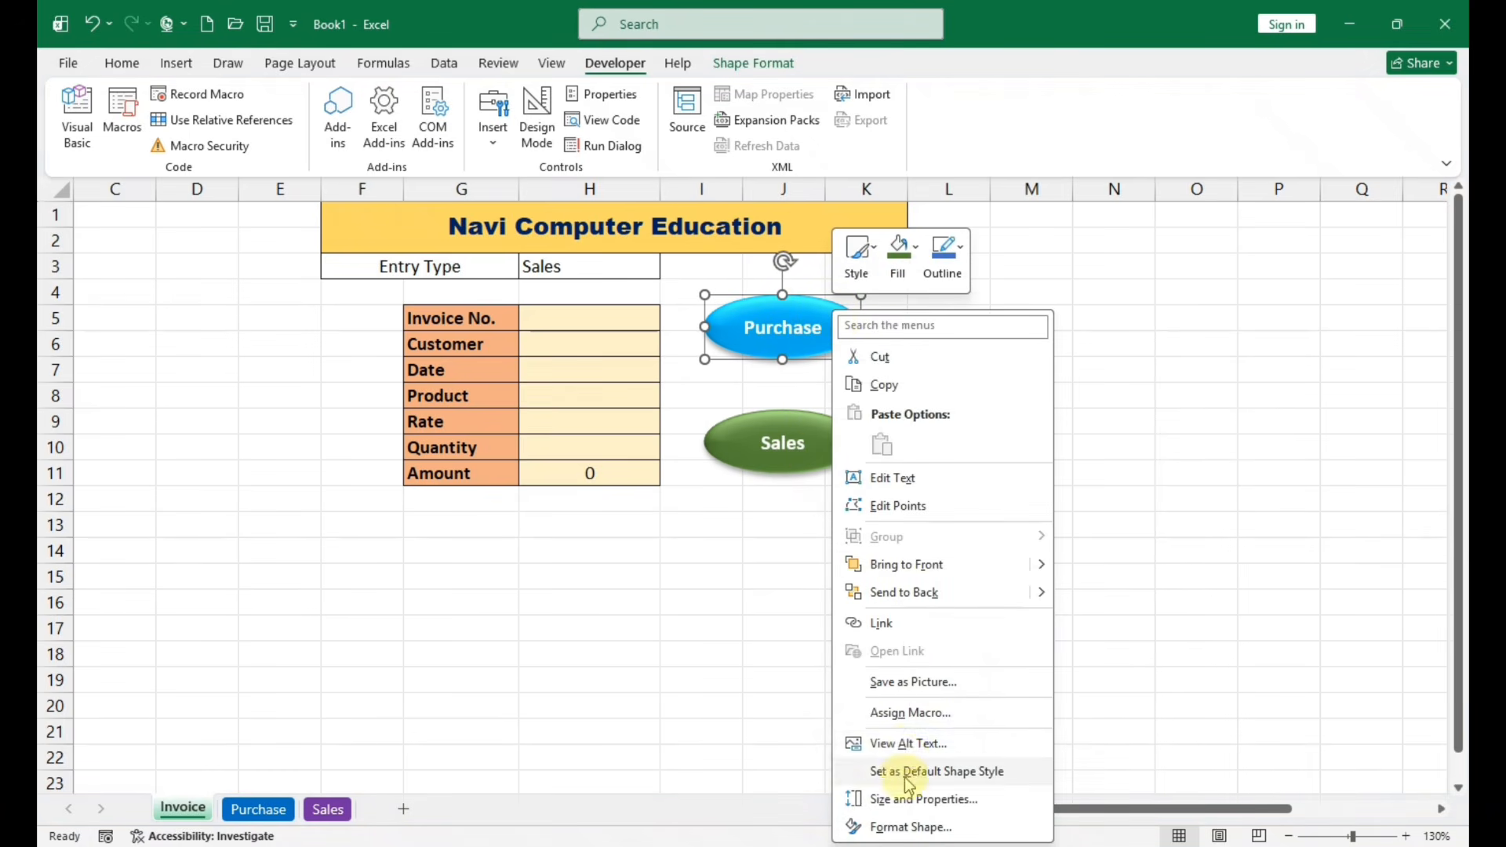
pyautogui.click(910, 714)
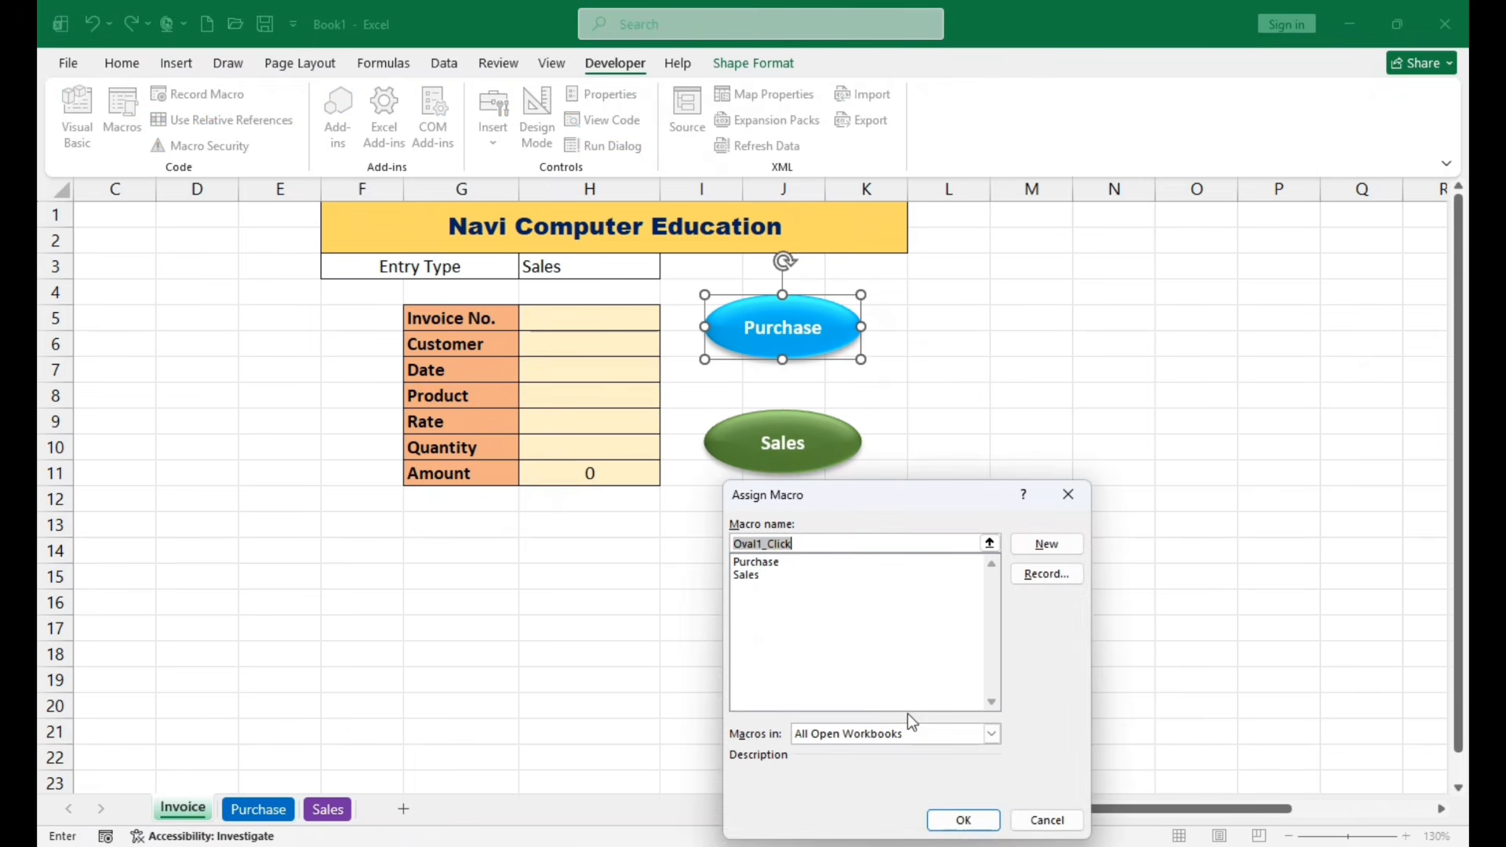
pyautogui.moveTo(949, 495); pyautogui.dragTo(1123, 417)
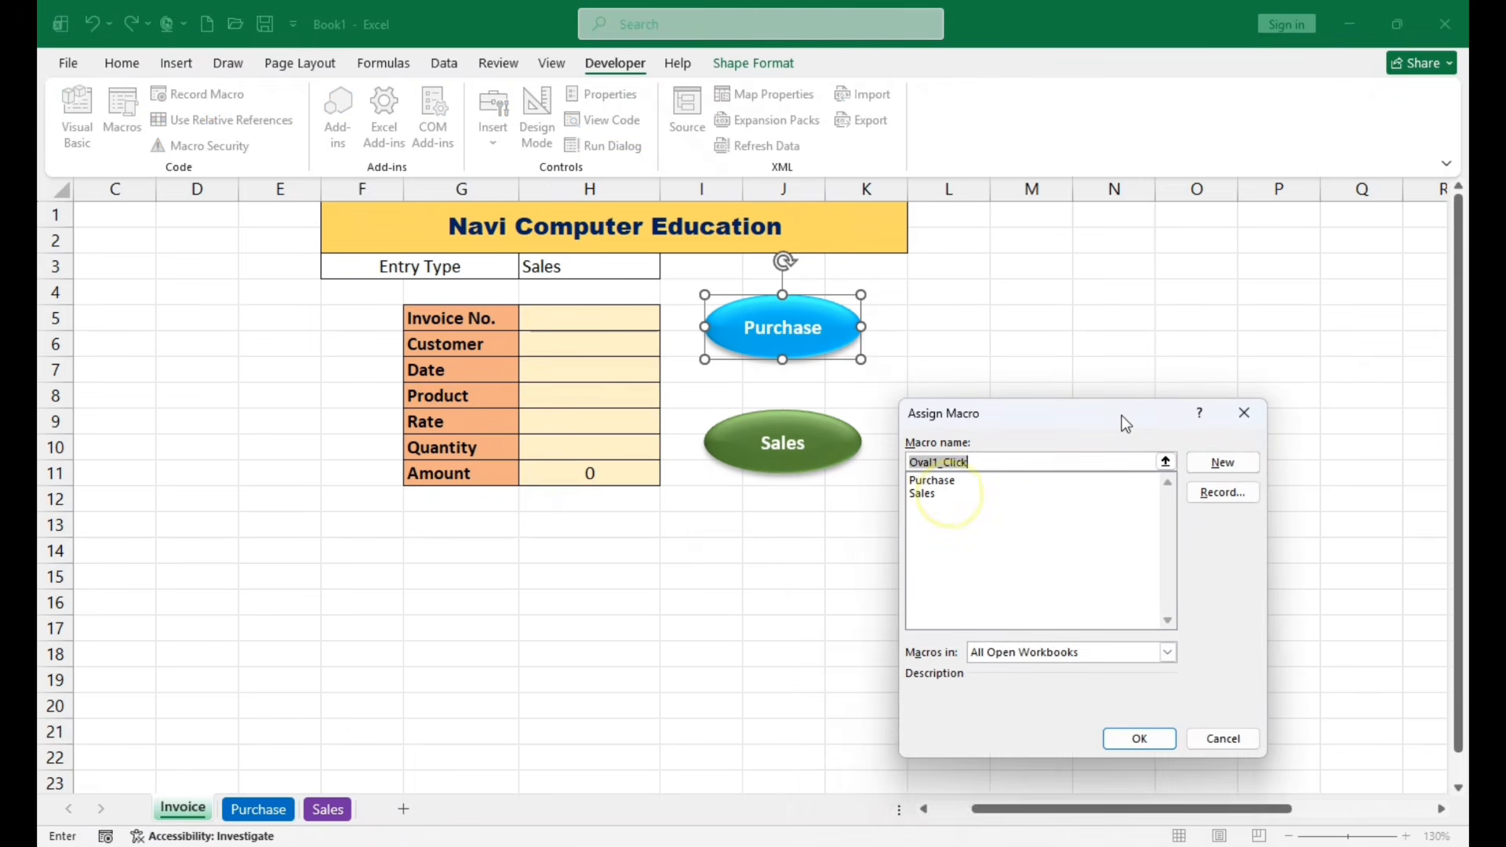
pyautogui.click(937, 481)
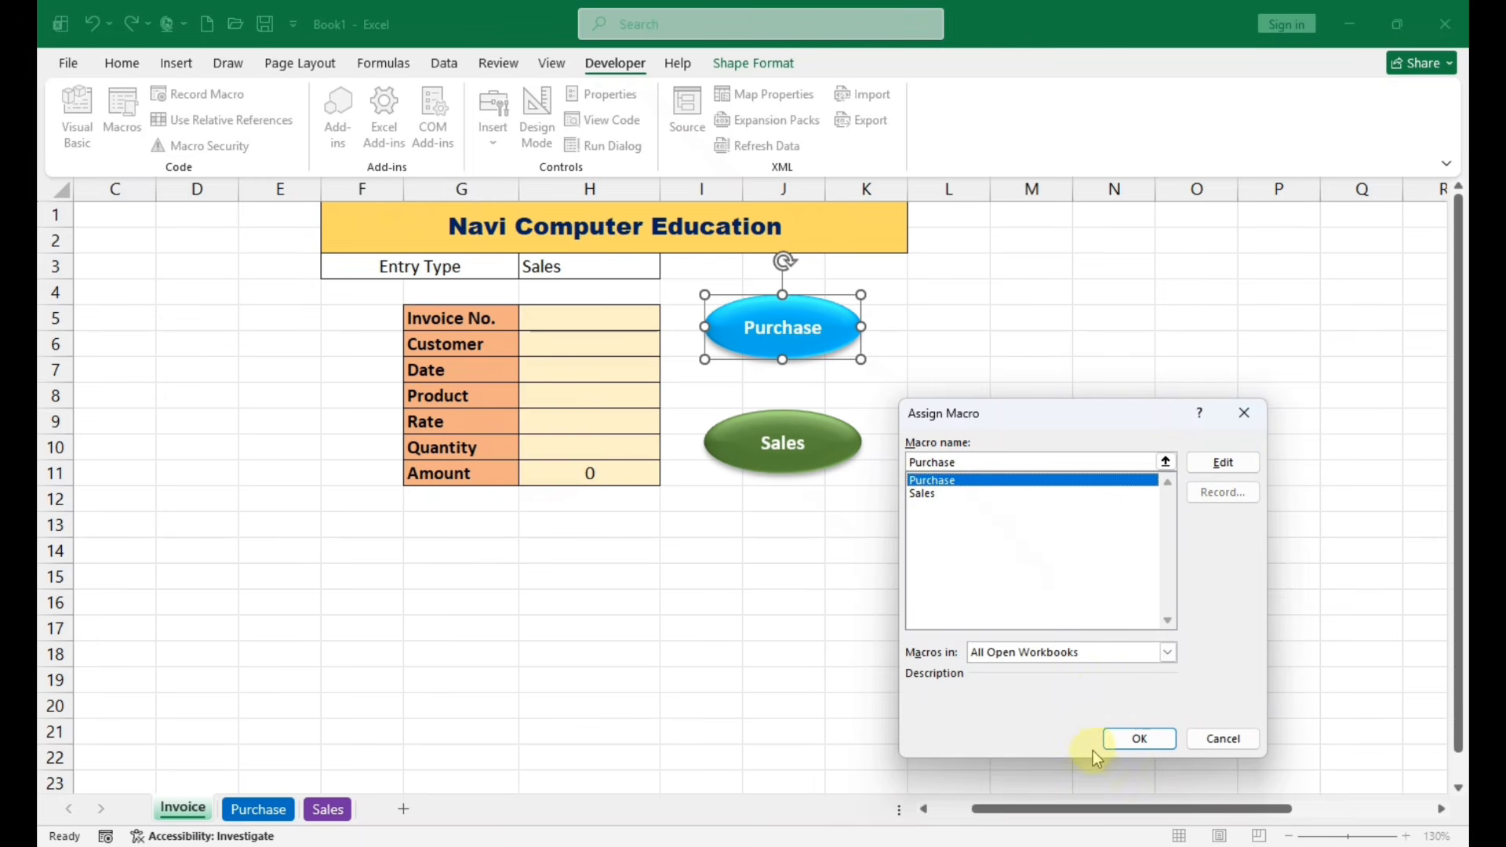
pyautogui.click(1141, 741)
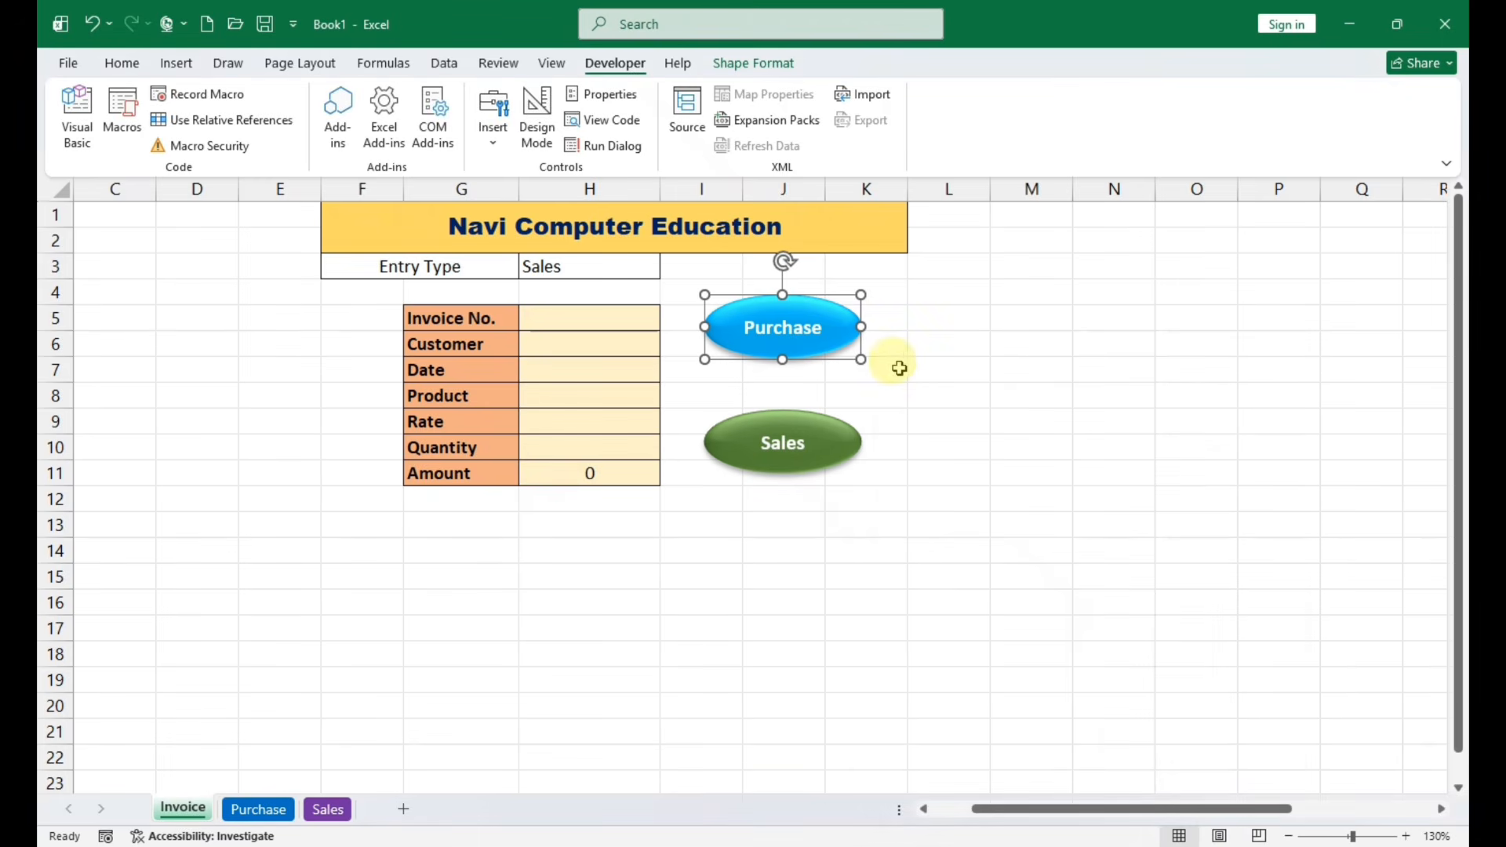
pyautogui.click(885, 338)
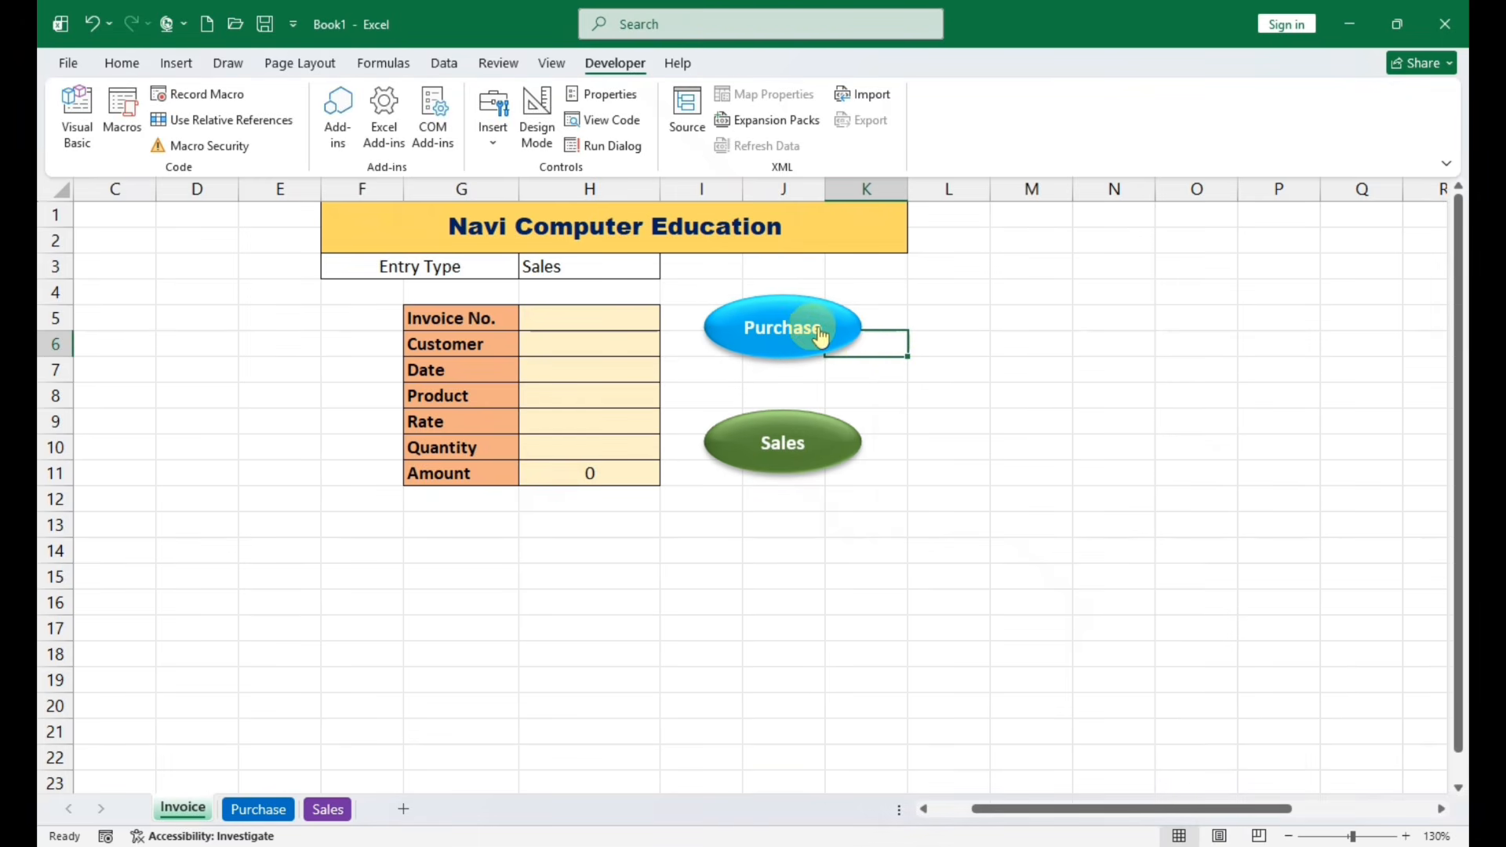
pyautogui.click(978, 389)
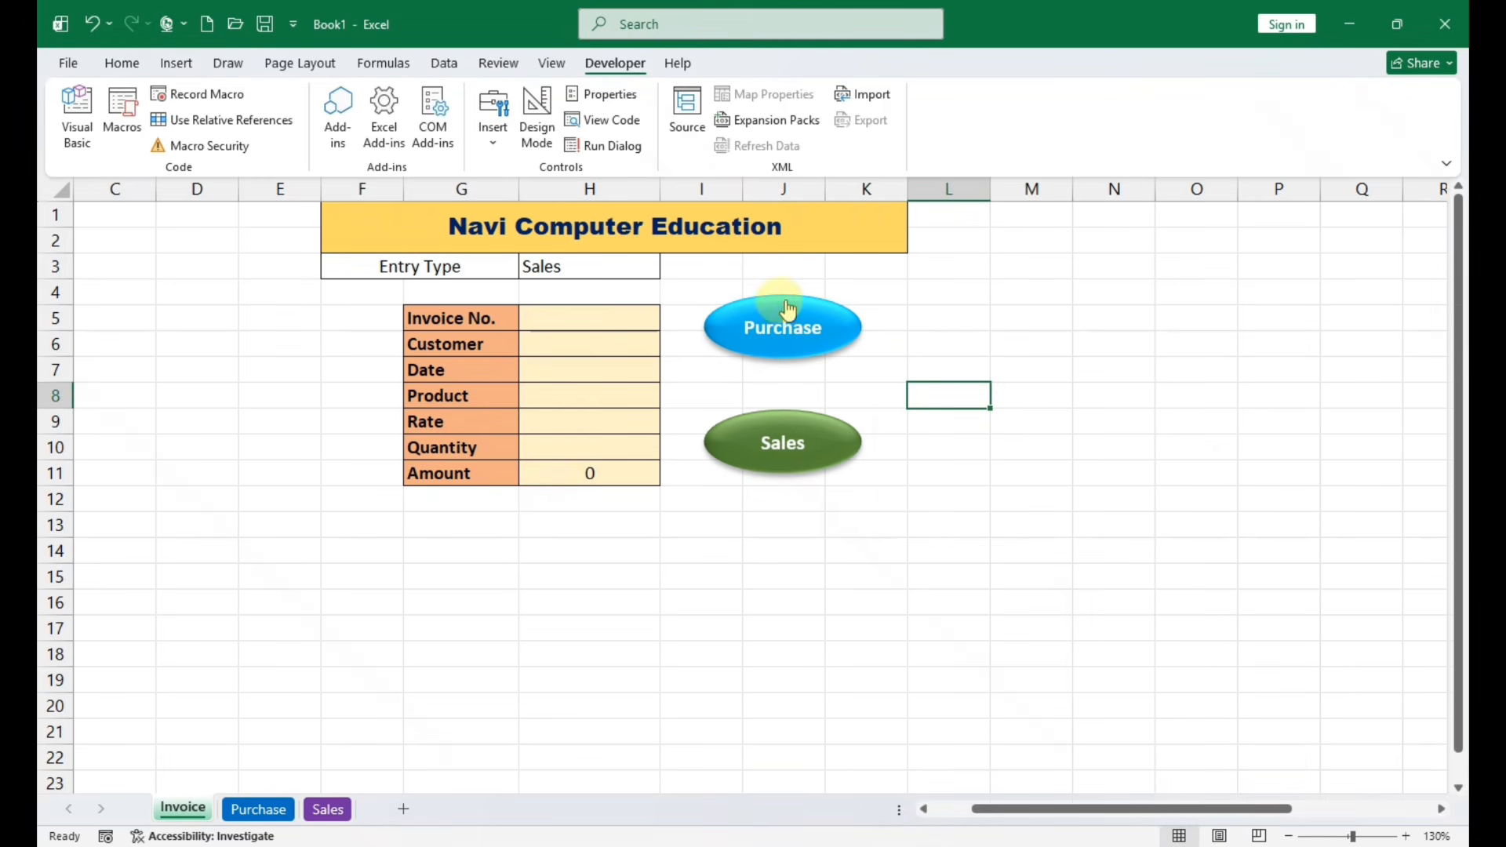
# Assign the recorded Sales macro to the green Sales oval on the Invoice sheet and deselect the shape
pyautogui.keyDown('ctrl'); pyautogui.click(818, 444); pyautogui.keyUp('ctrl')
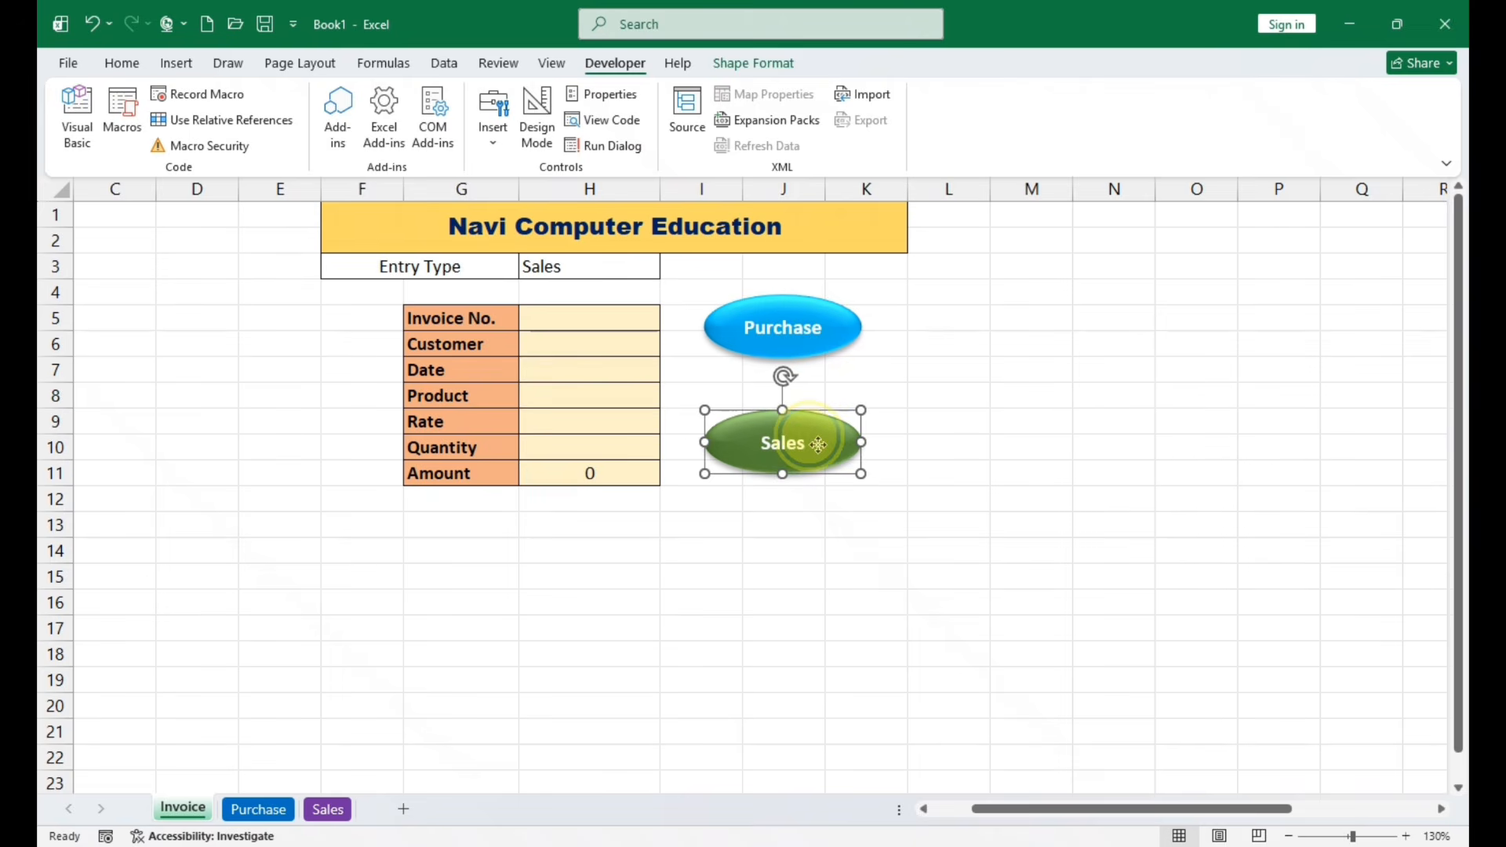
pyautogui.rightClick(817, 445)
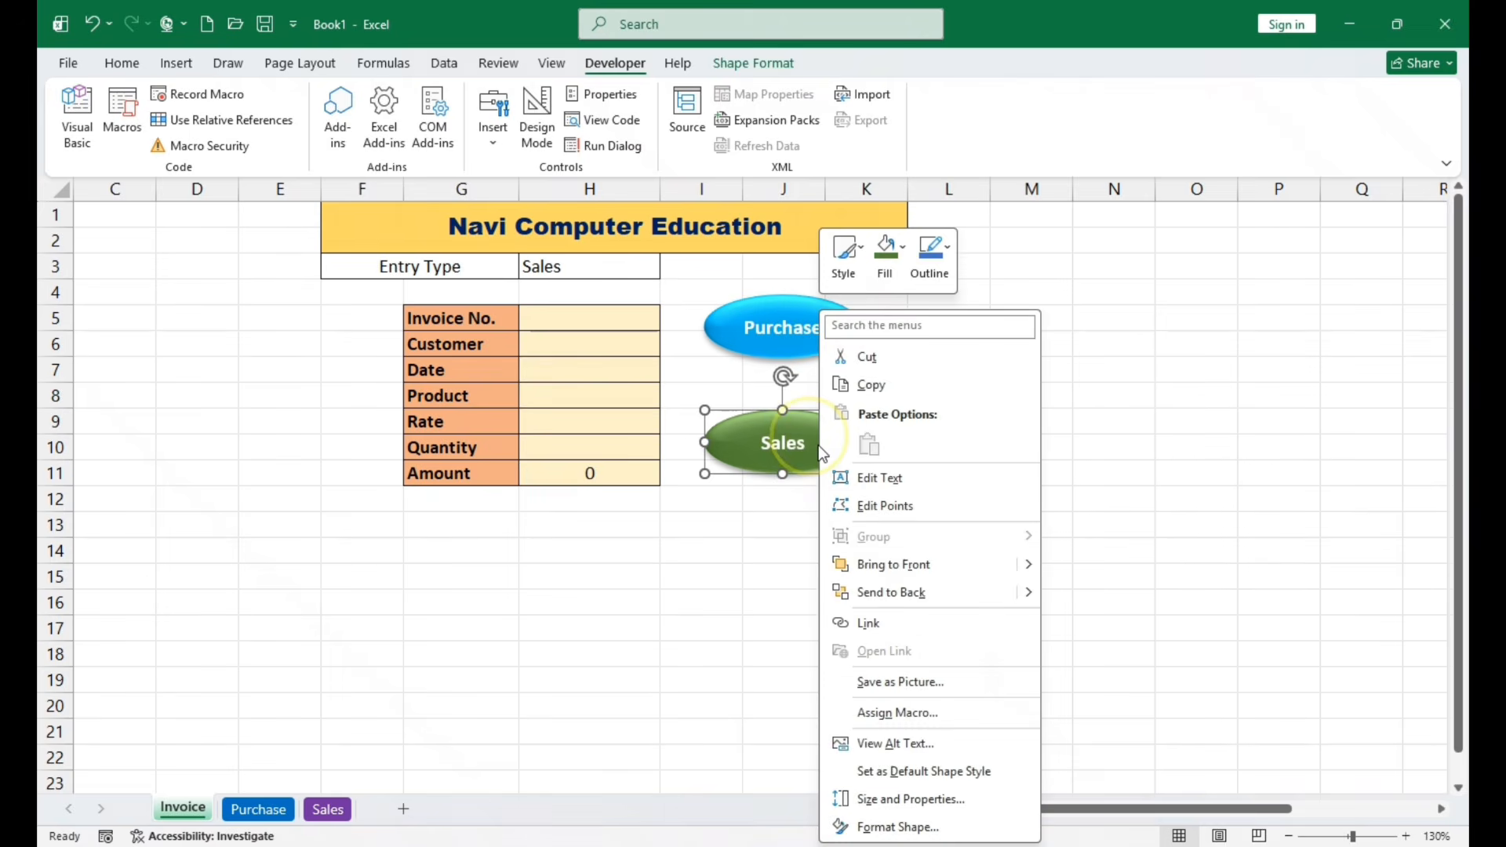
pyautogui.click(934, 712)
pyautogui.click(777, 576)
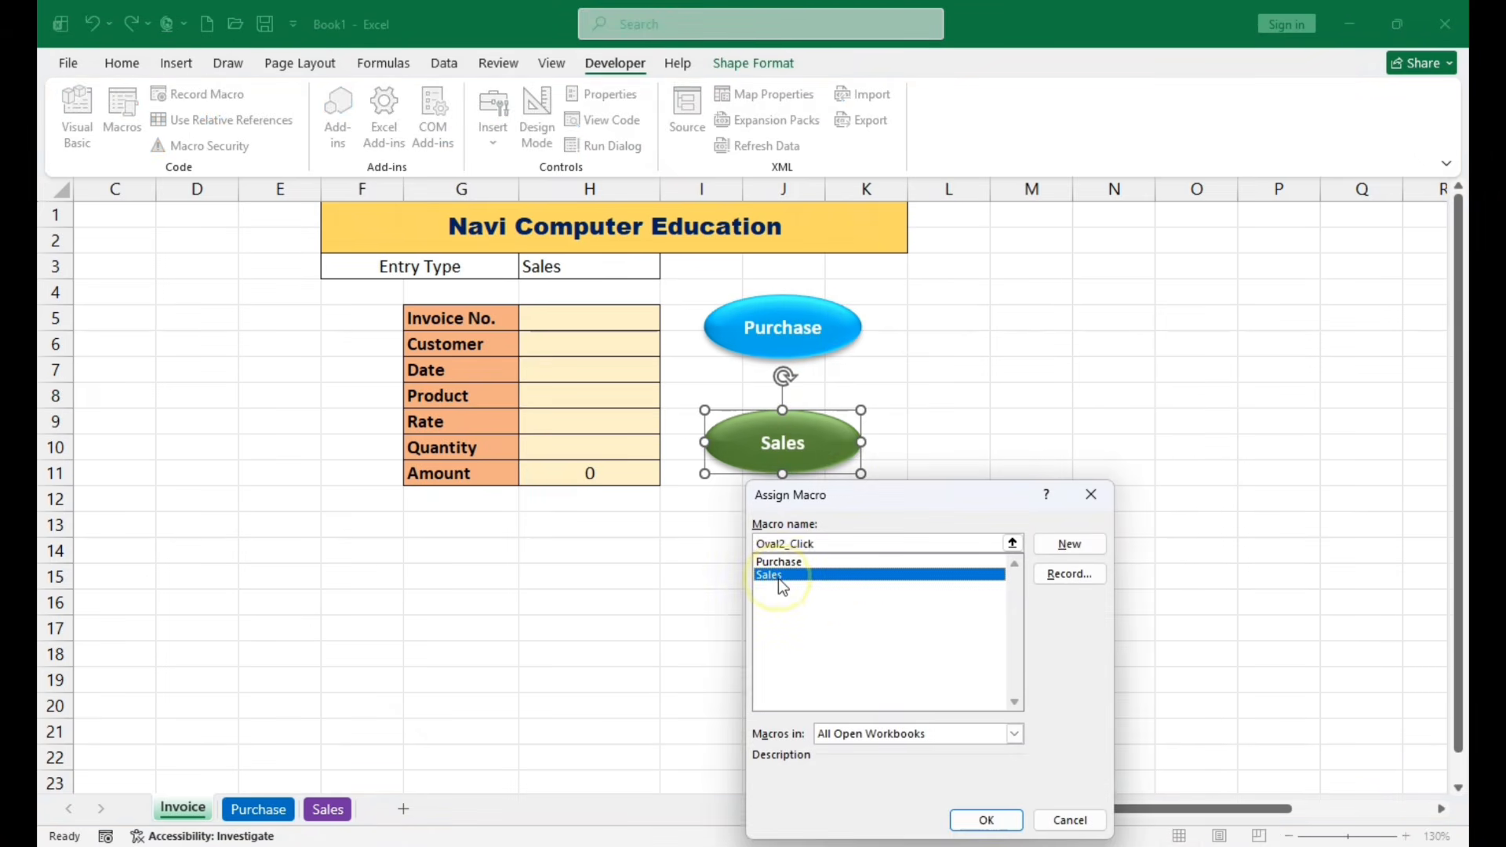
pyautogui.click(988, 821)
pyautogui.click(1026, 416)
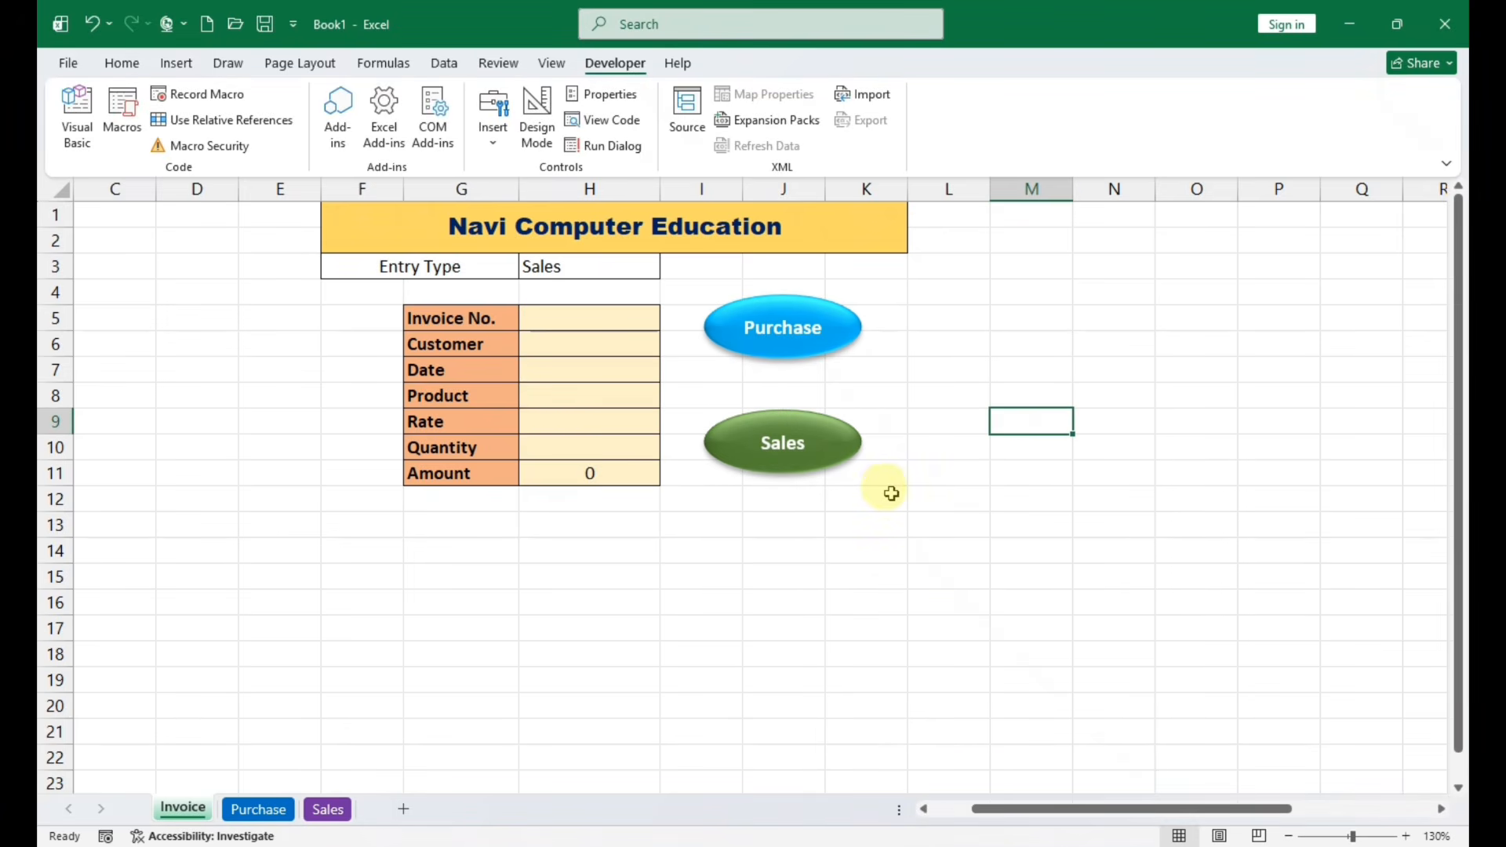
# Test the Sales button, check the transferred records on the Sales sheet and return to the Invoice sheet
pyautogui.click(814, 467)
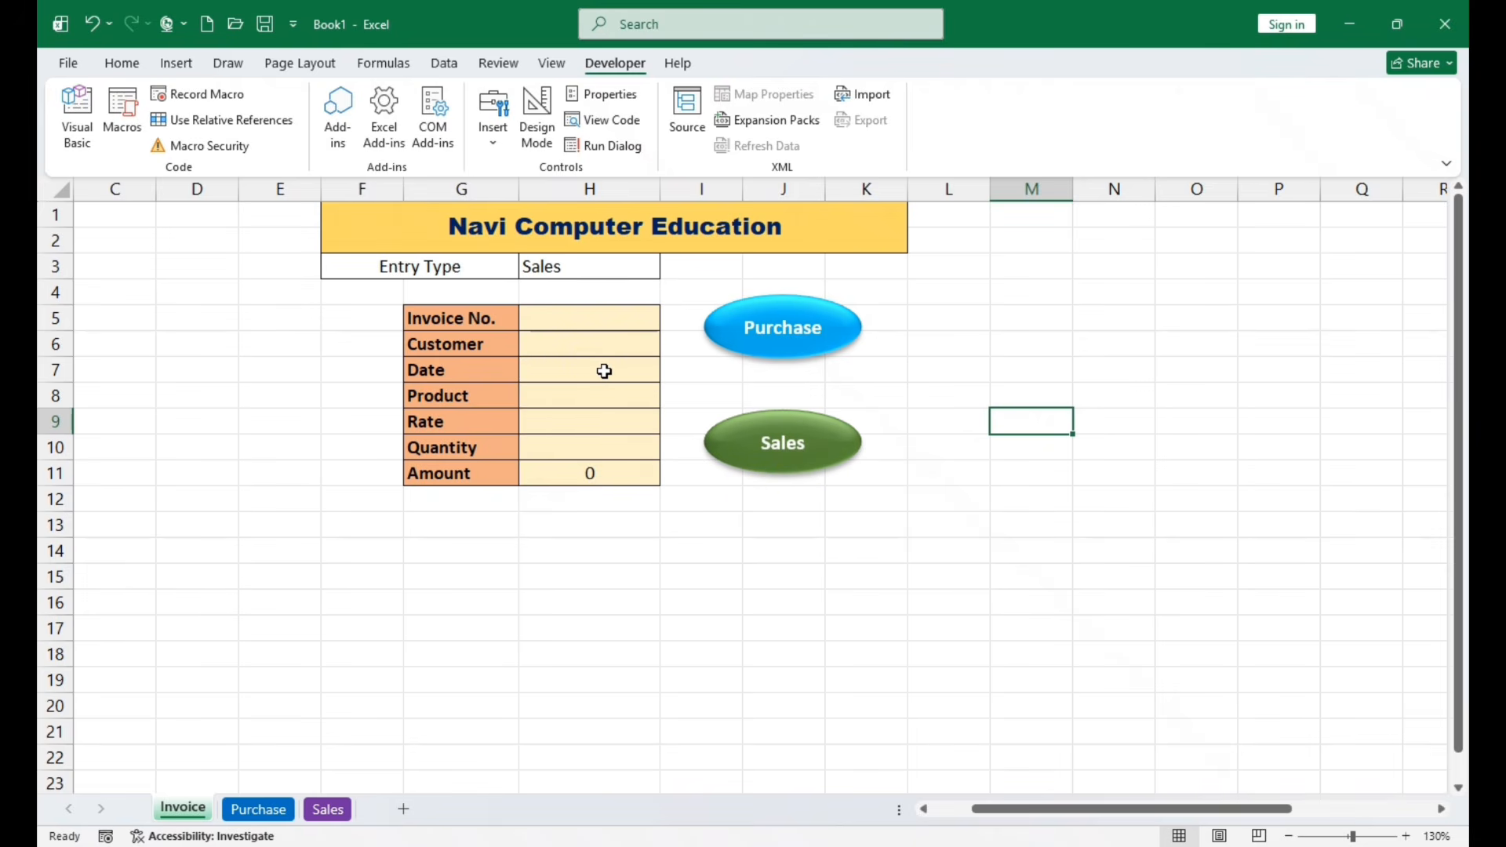
pyautogui.click(600, 266)
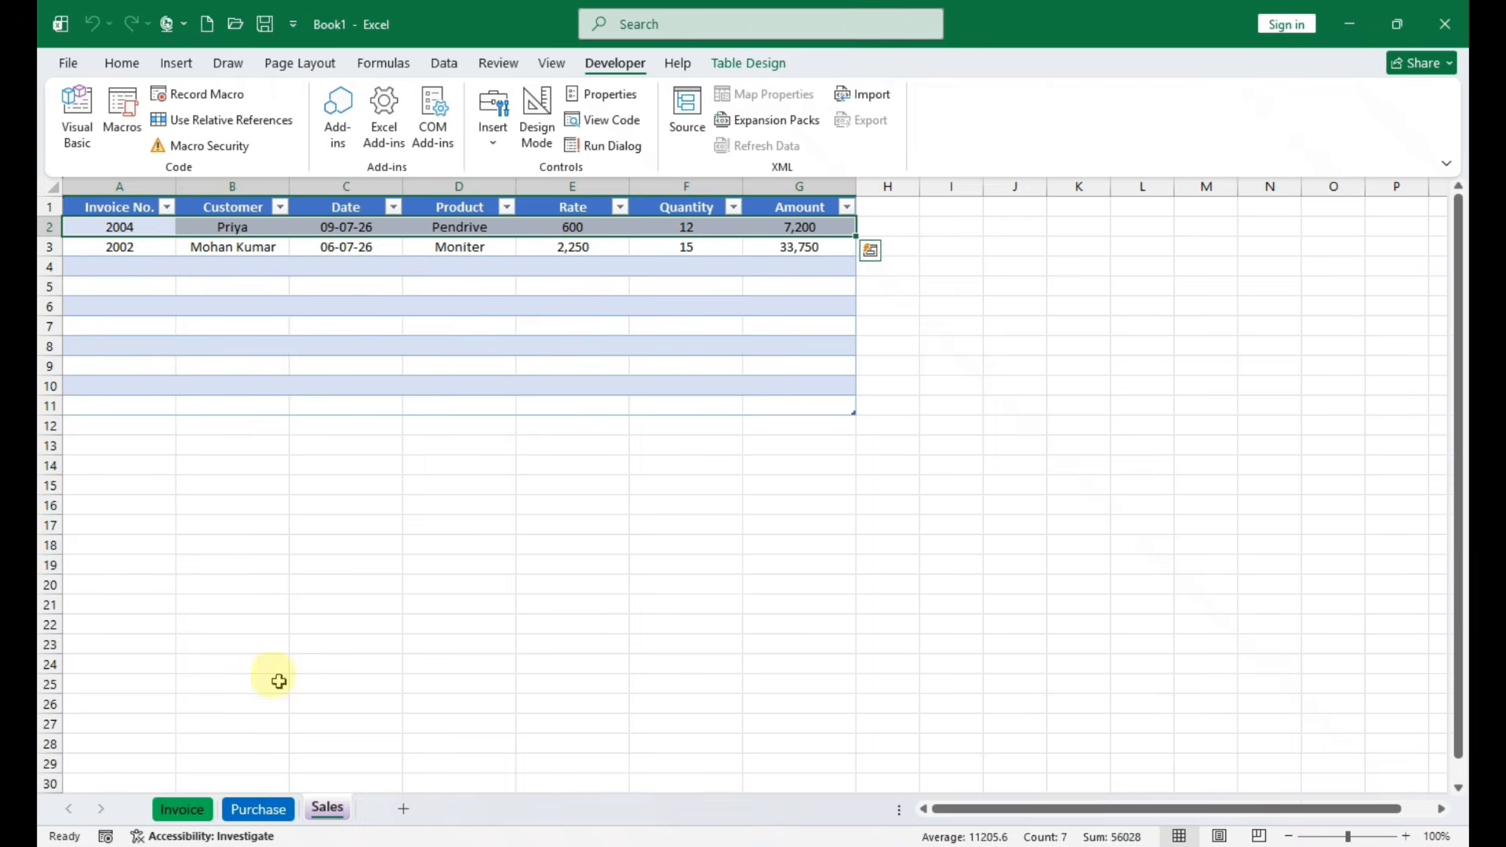
pyautogui.click(192, 816)
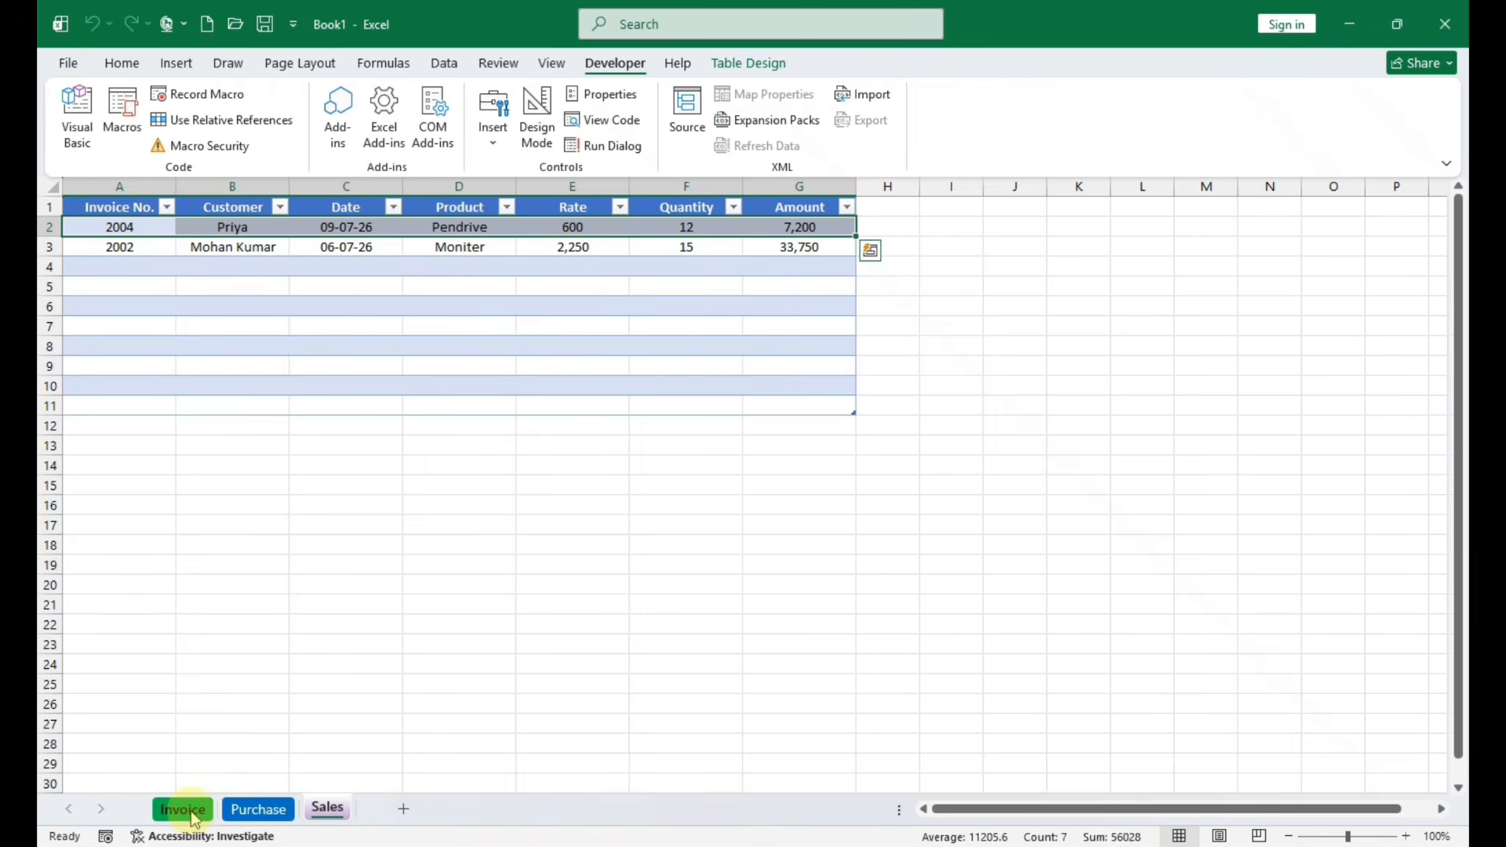
pyautogui.click(759, 439)
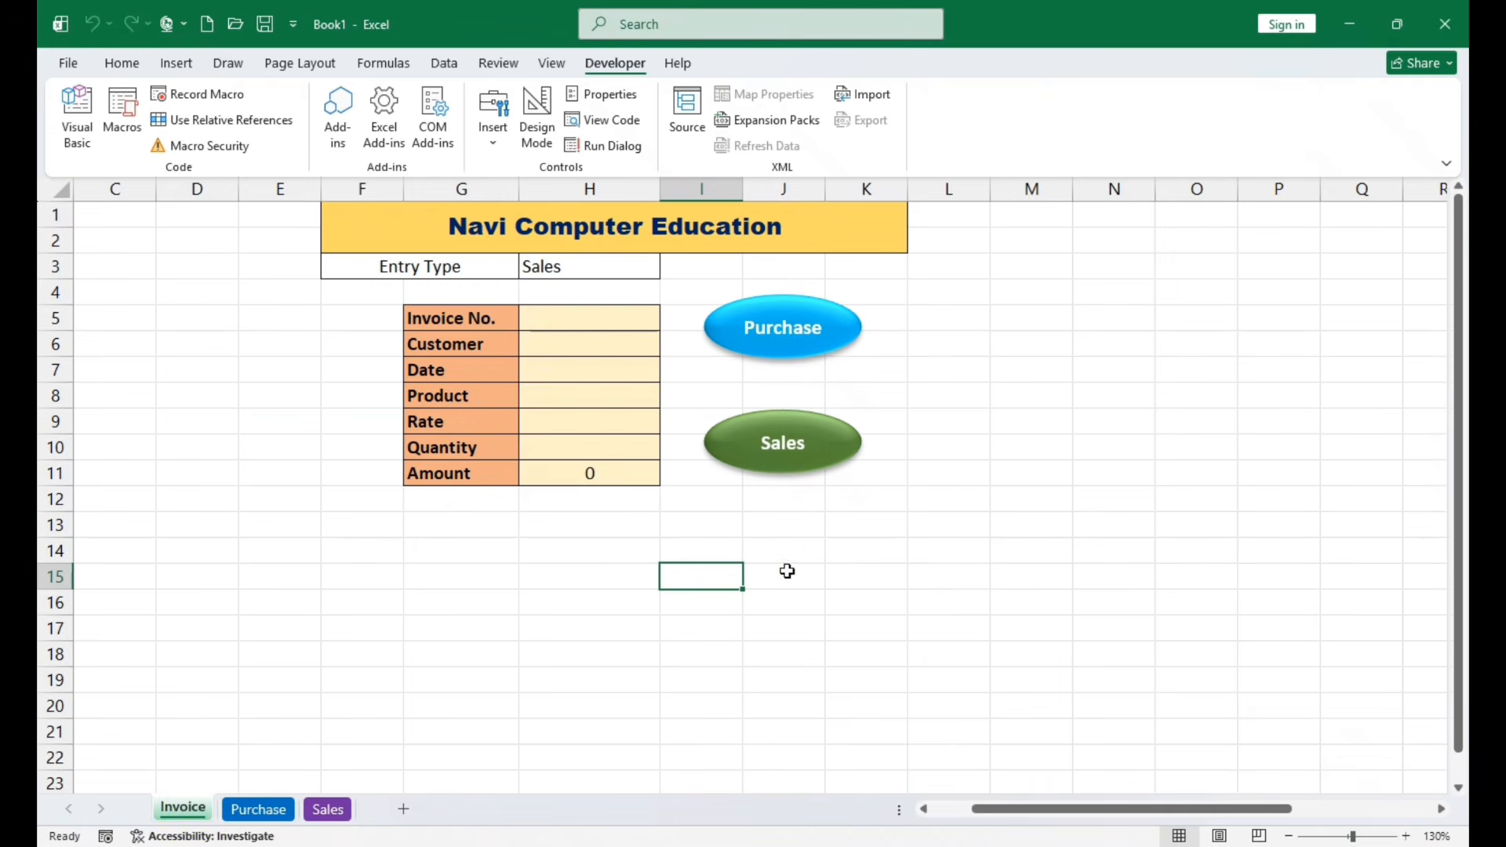
# Apply thick outside borders around the invoice form in F1:K12 and hide the Invoice sheet's gridlines
pyautogui.moveTo(333, 215); pyautogui.dragTo(775, 488)
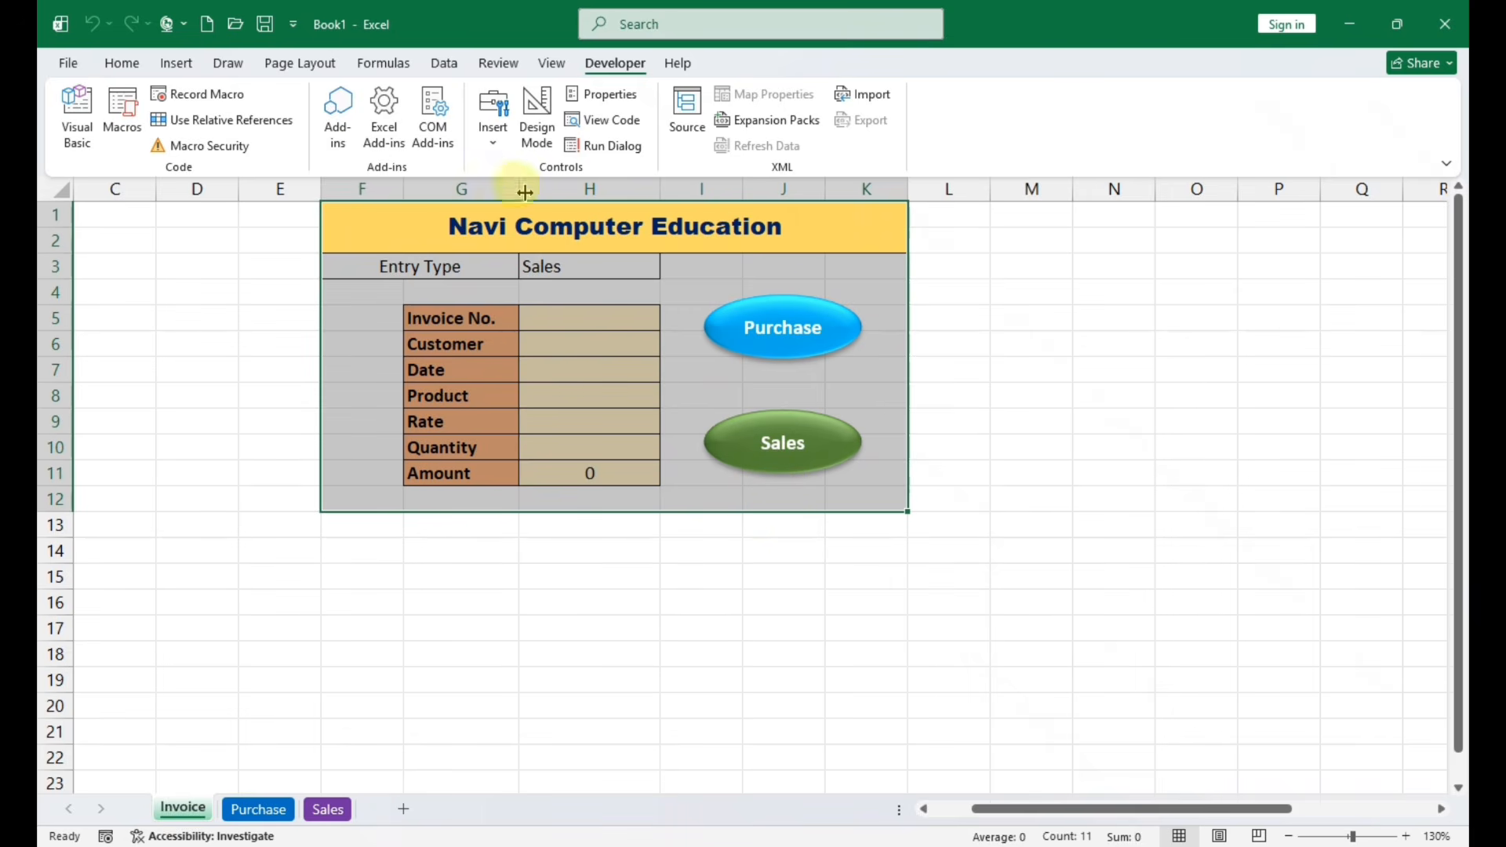
pyautogui.click(122, 63)
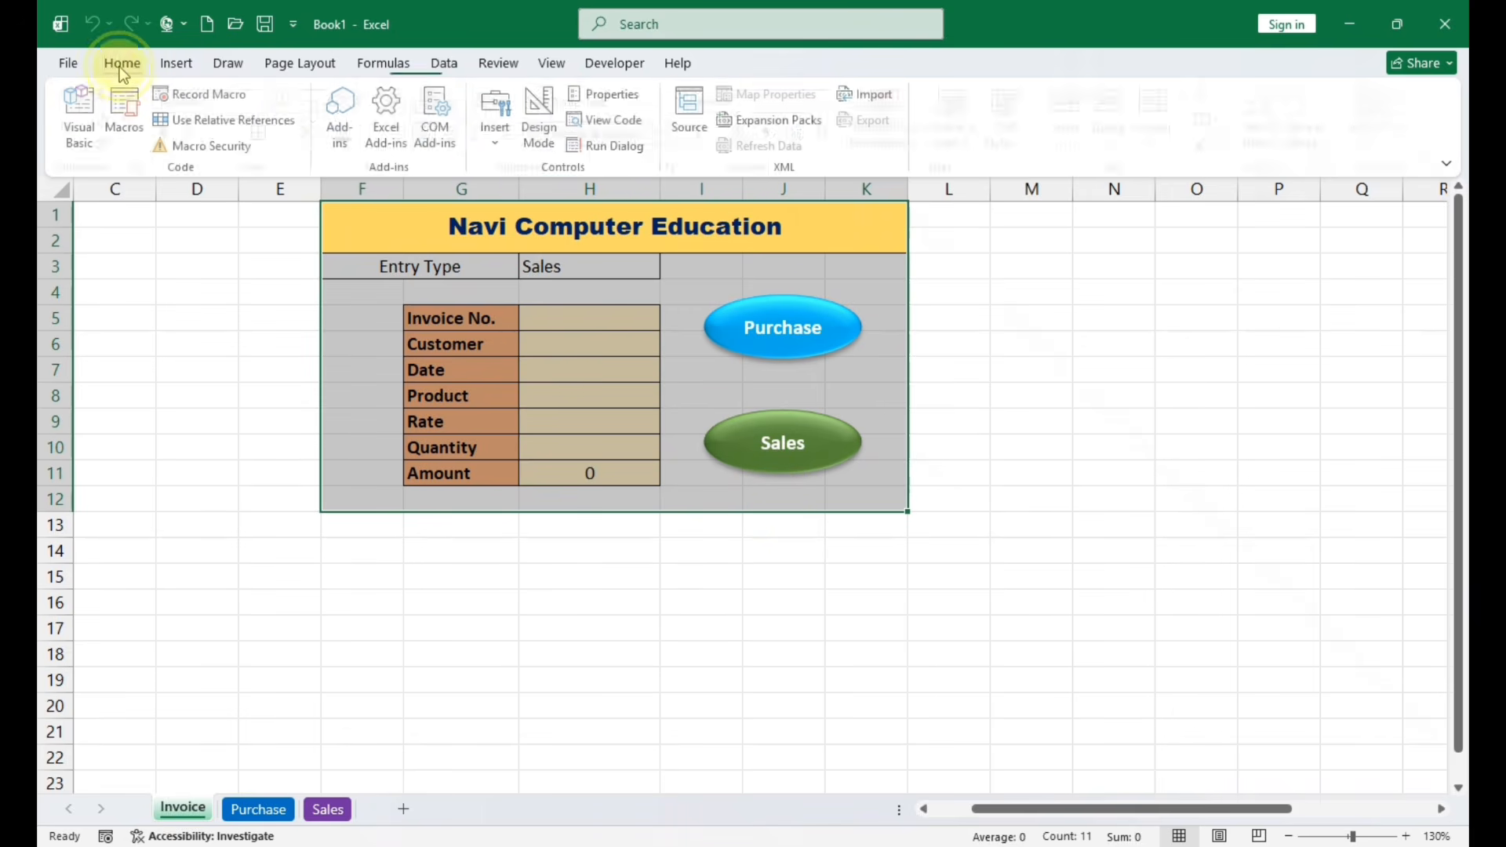
pyautogui.click(290, 133)
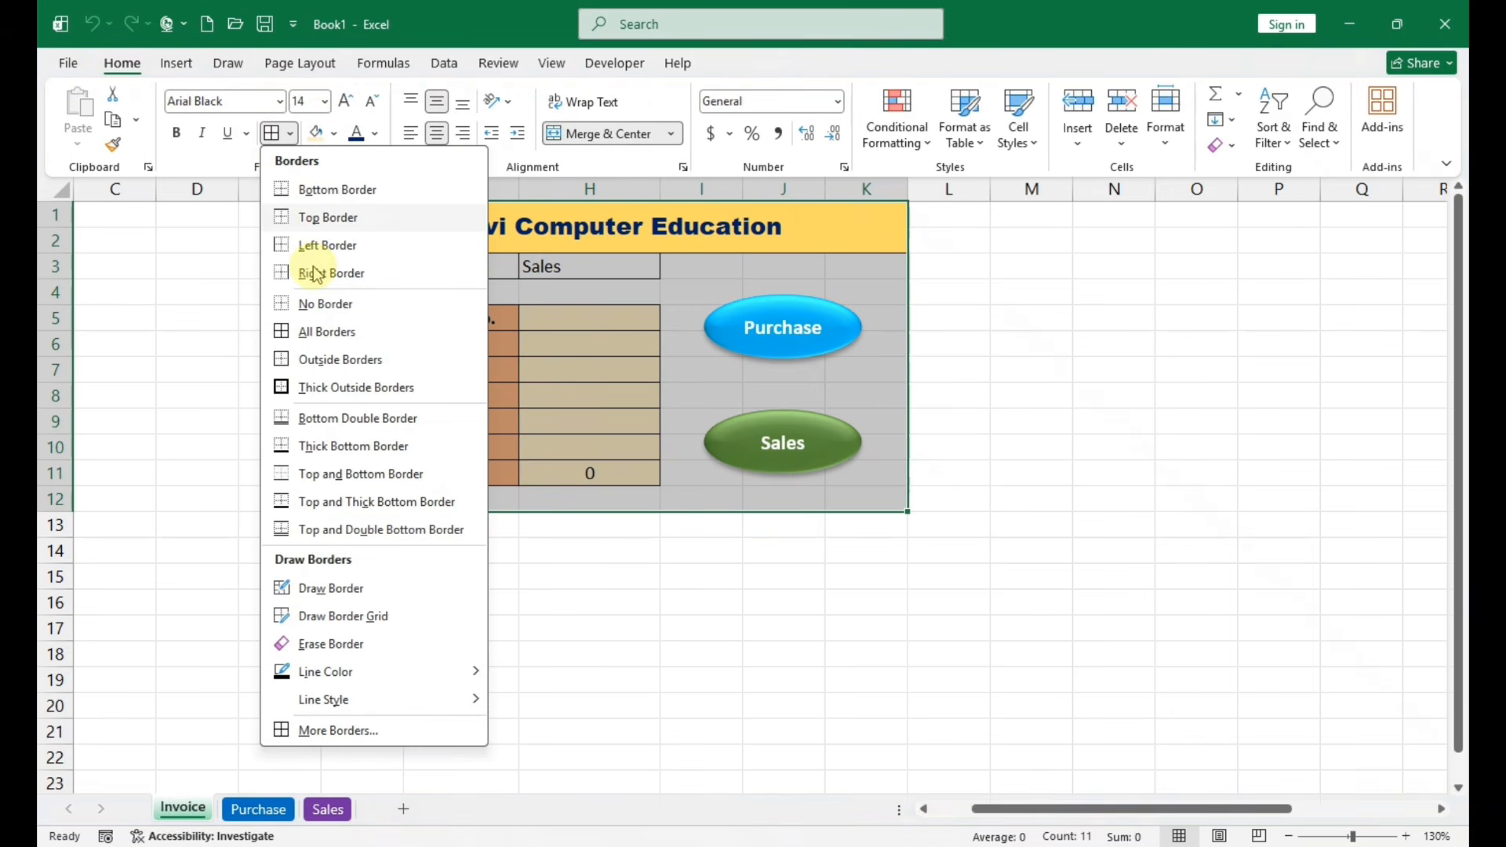
pyautogui.click(337, 387)
pyautogui.click(604, 598)
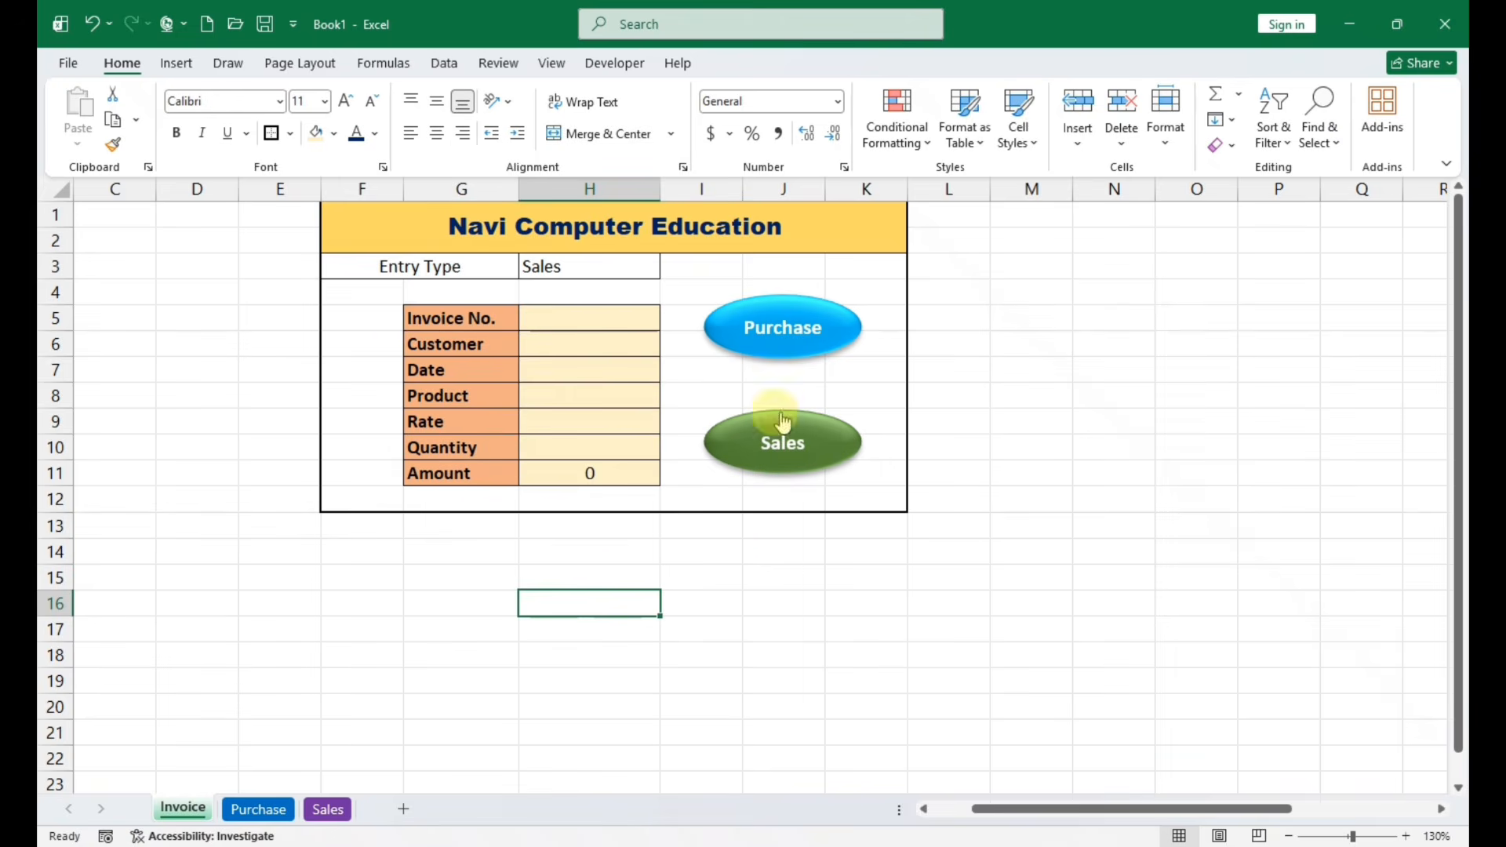
pyautogui.click(554, 66)
pyautogui.click(318, 122)
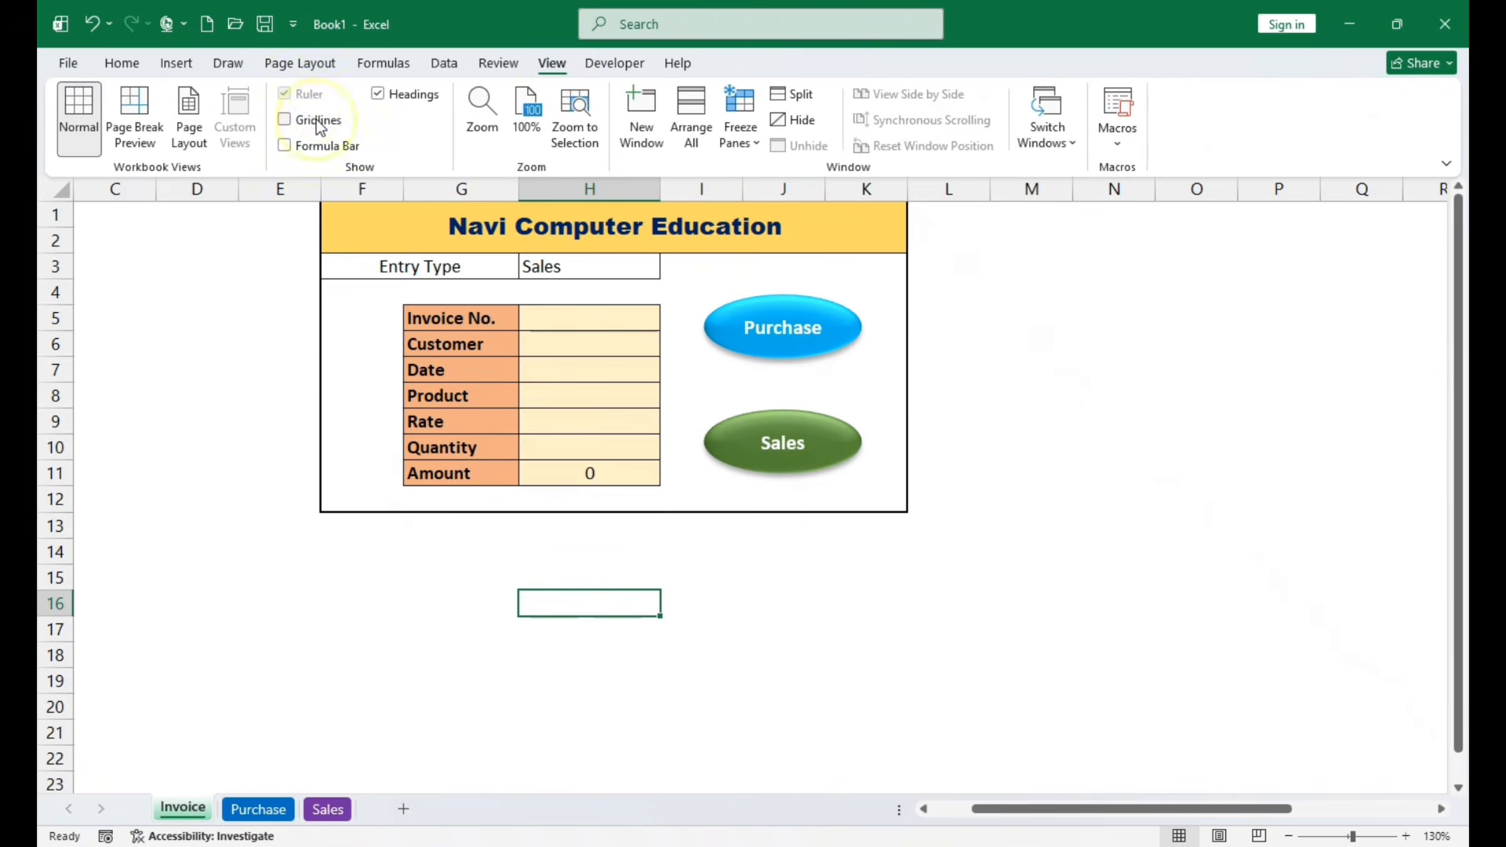